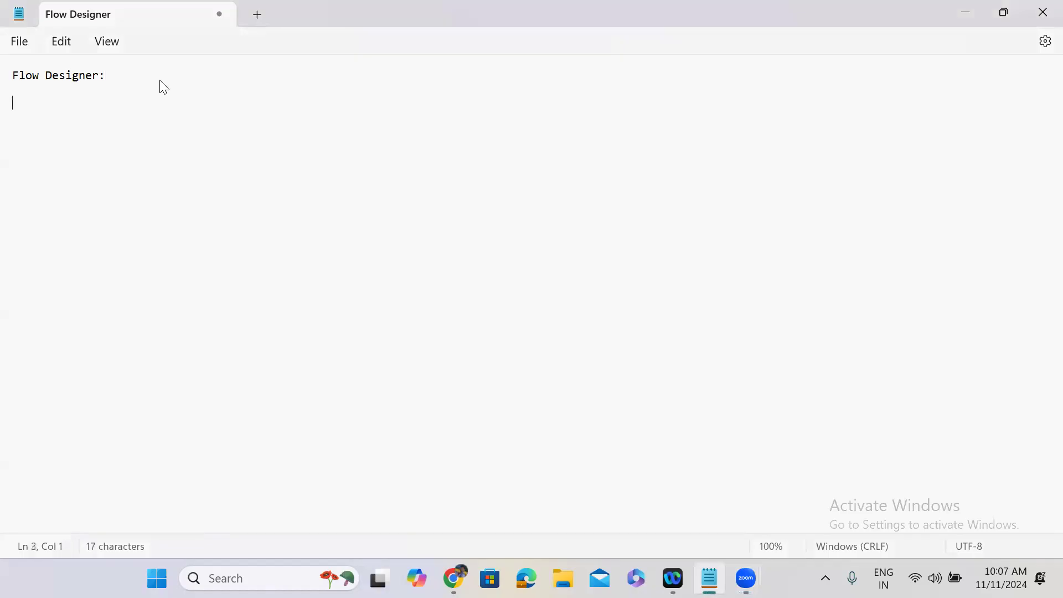
# Step: Under the Flow Designer heading, write 'Flow Designers', 'Actions' and 'Subflows: is set of actions' lines
pyautogui.write('Flow Designers')
pyautogui.press('Return')
pyautogui.write('Acr')
pyautogui.press('BackSpace')
pyautogui.write('tions')
pyautogui.press('Return')
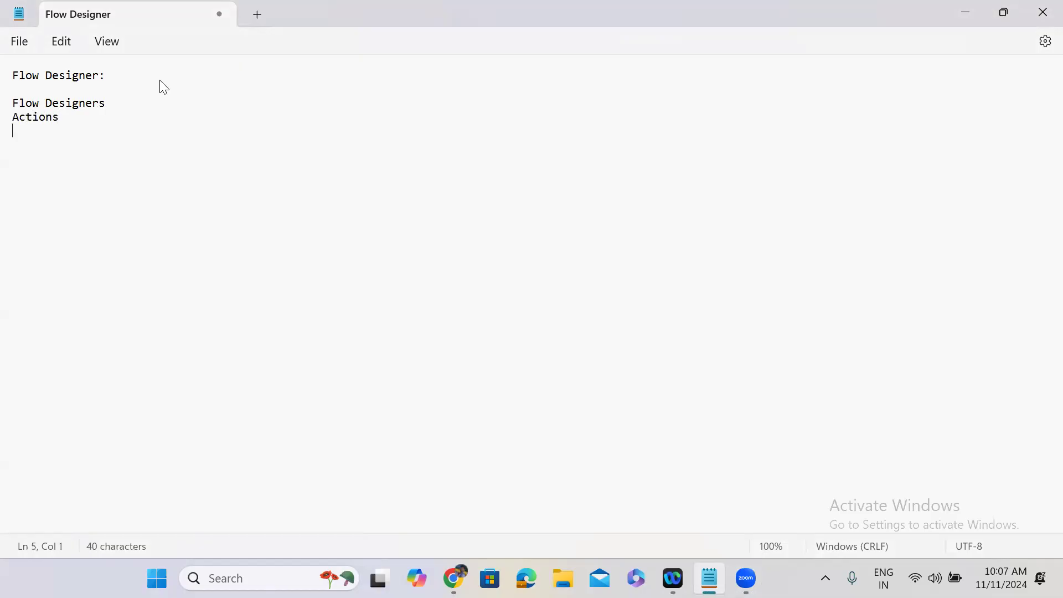
pyautogui.press('Return')
pyautogui.press('Return')
pyautogui.write('Subflows:')
pyautogui.write('is set of actions')
pyautogui.press('Return')
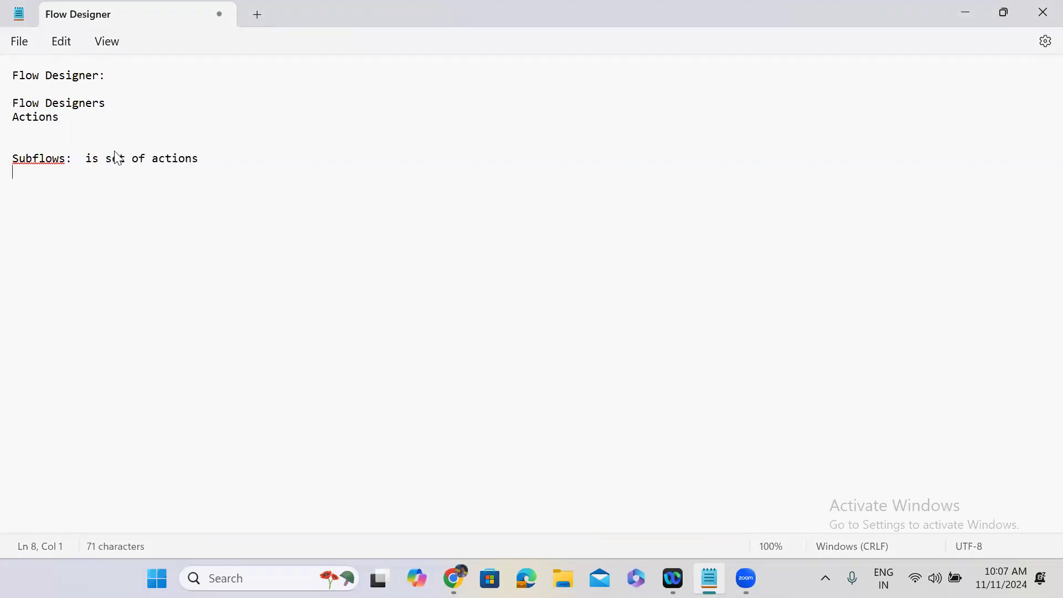
# Step: Add a blank line below Flow Designers and append ': set of steps' to the Actions line
pyautogui.click(114, 107)
pyautogui.press('Return')
pyautogui.press('Return')
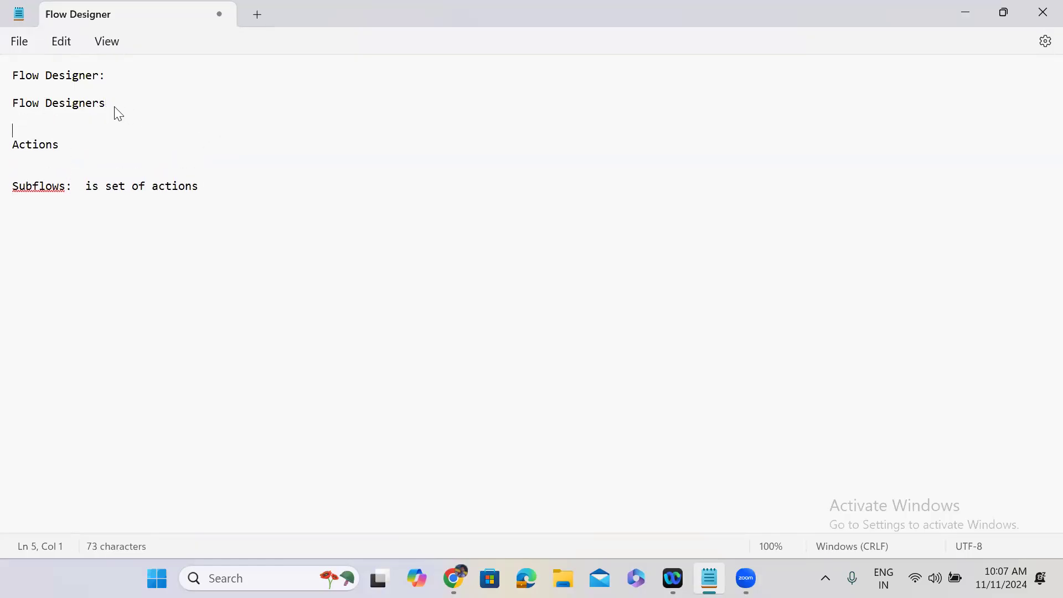
pyautogui.click(75, 146)
pyautogui.write(': set of steps.')
# Step: Open Flow Designer from the All menu in a new browser tab
pyautogui.click(963, 12)
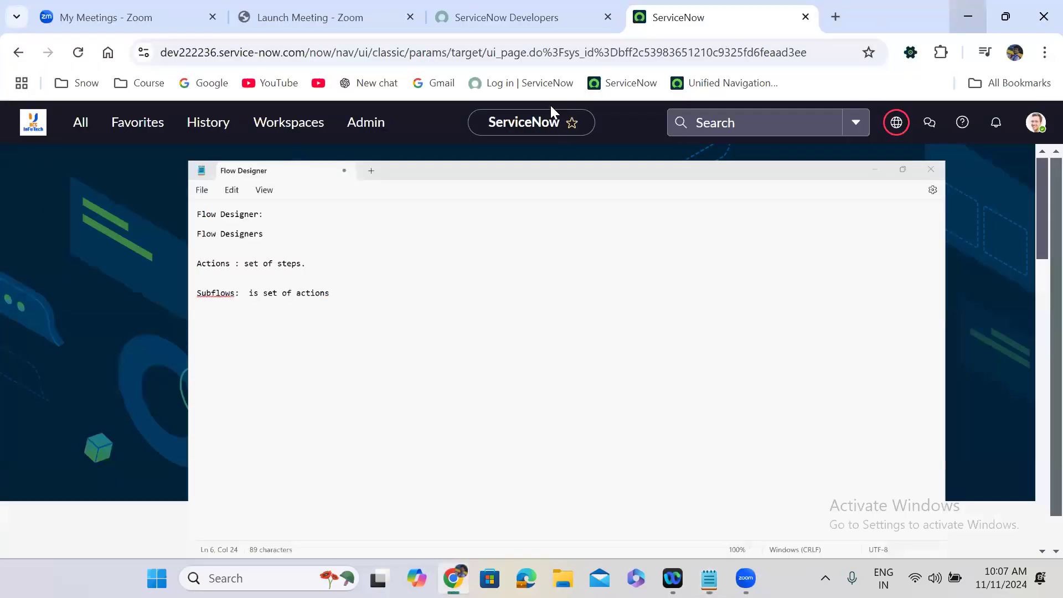
pyautogui.click(80, 123)
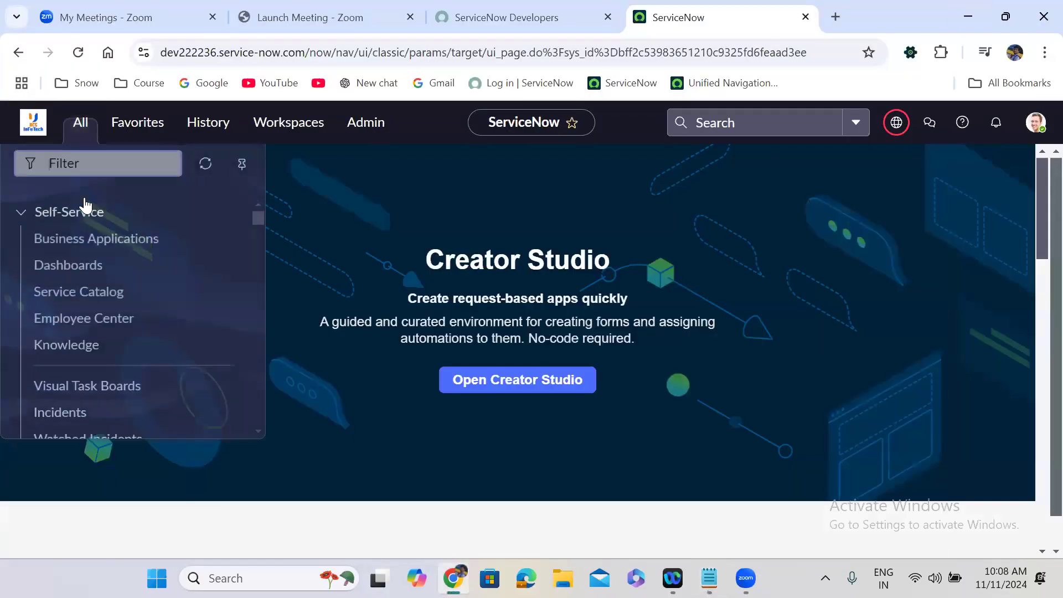
pyautogui.write('flo')
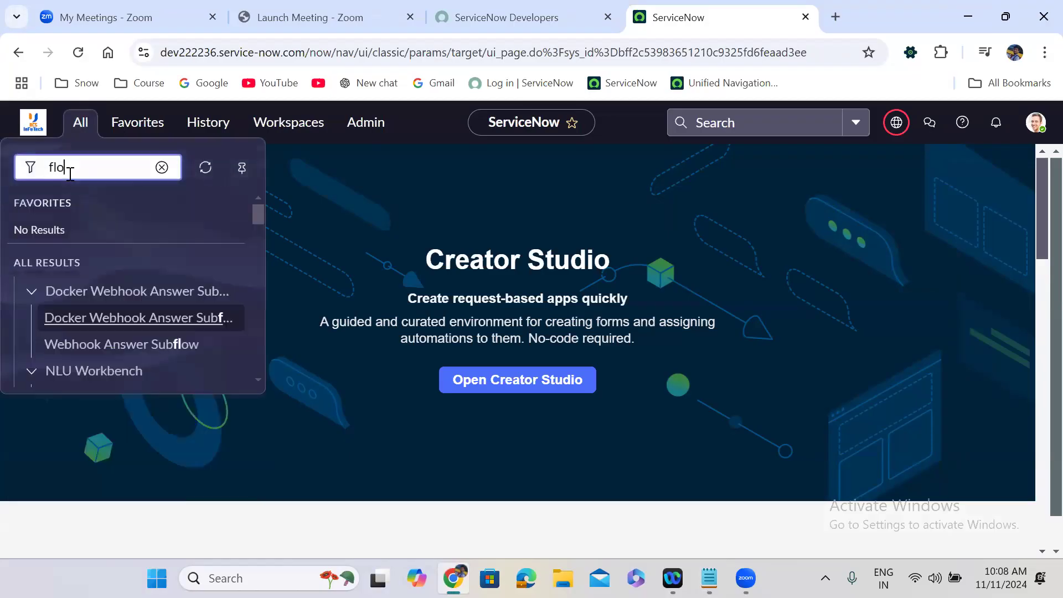
pyautogui.write('w designer')
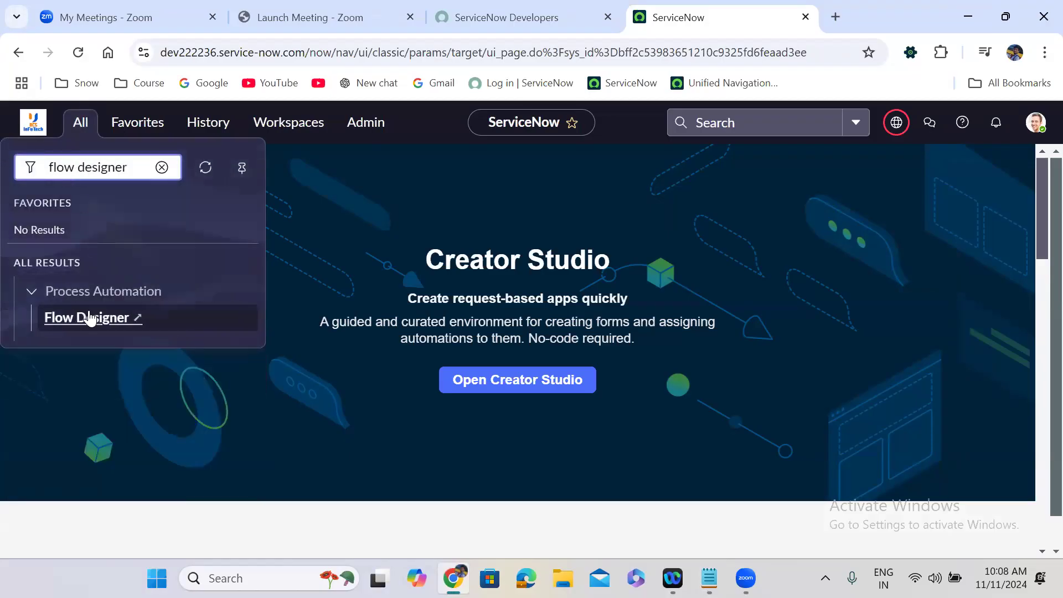
pyautogui.rightClick(117, 317)
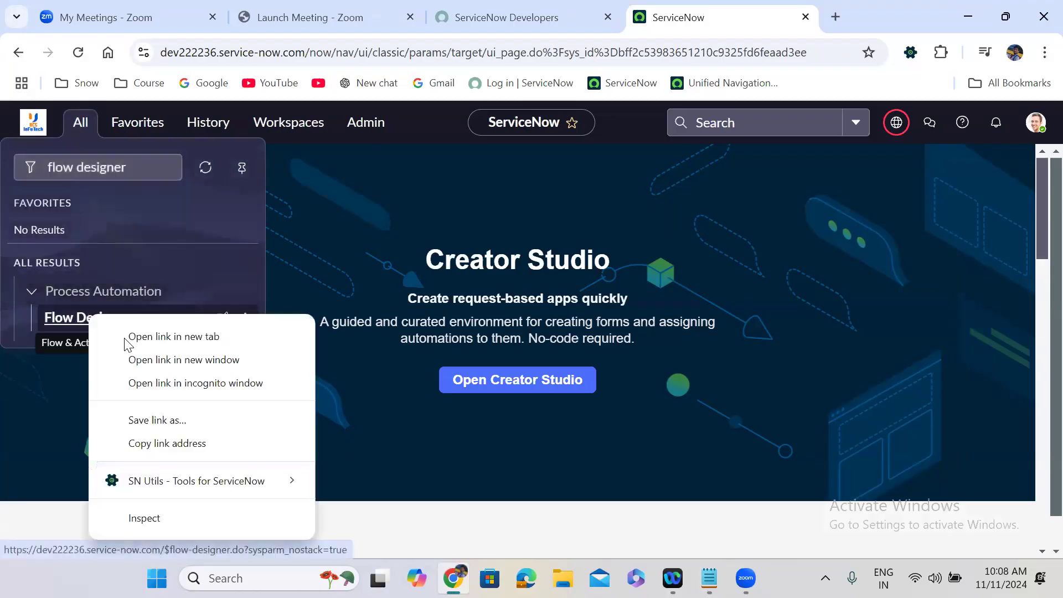
pyautogui.click(127, 336)
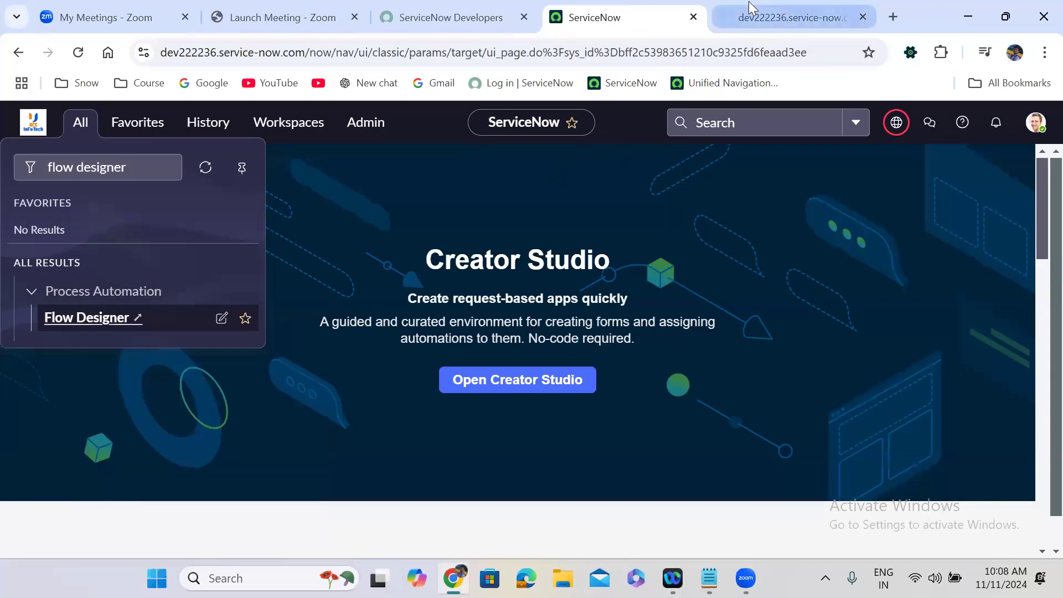
pyautogui.click(748, 10)
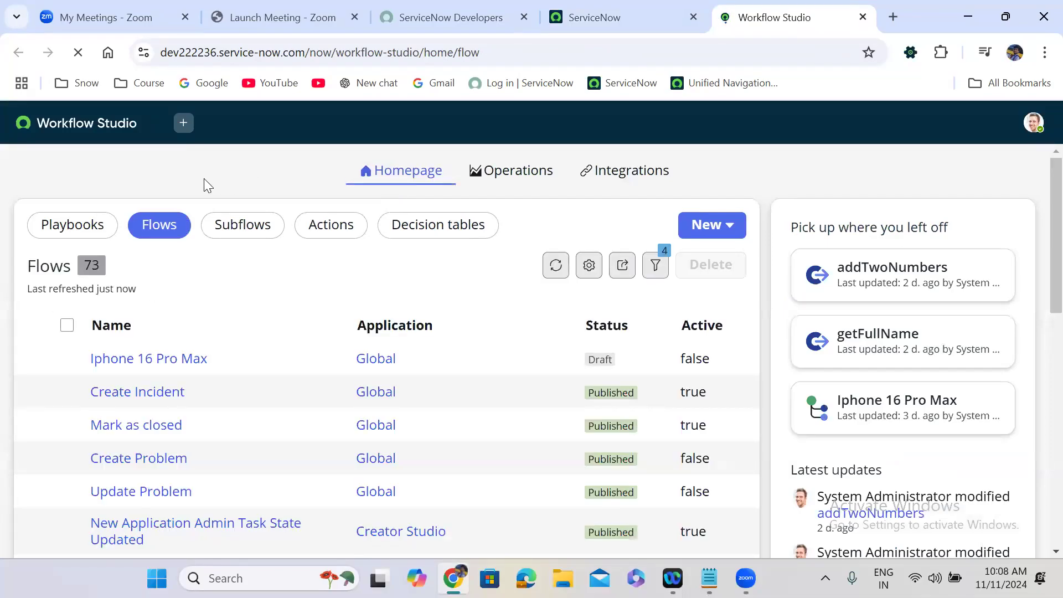
# Step: List Actions sorted newest-updated first and open the addTwoNumbers action
pyautogui.scroll(-1, 205, 180)
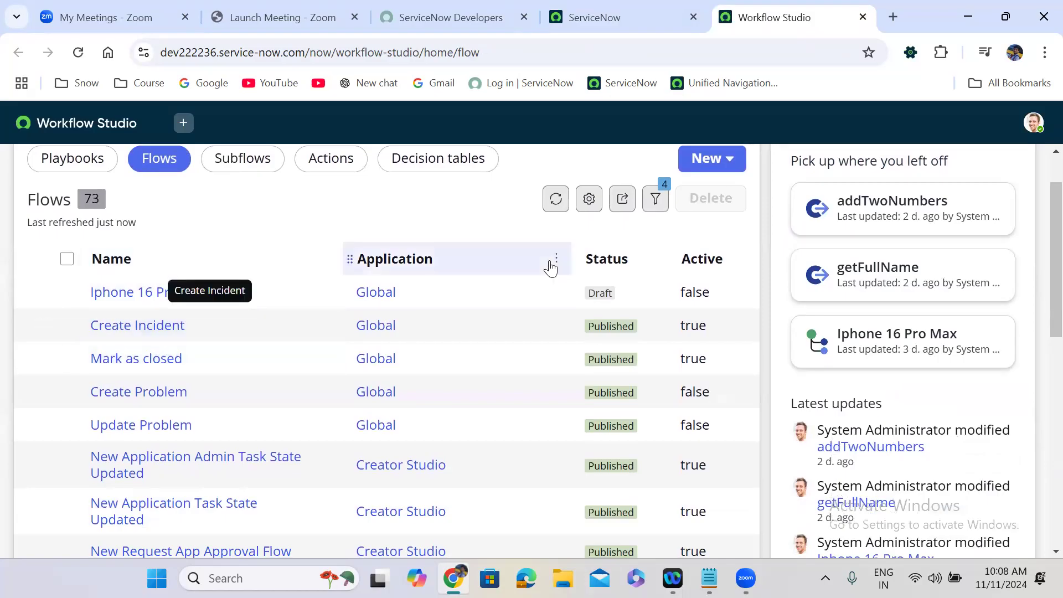
pyautogui.click(317, 160)
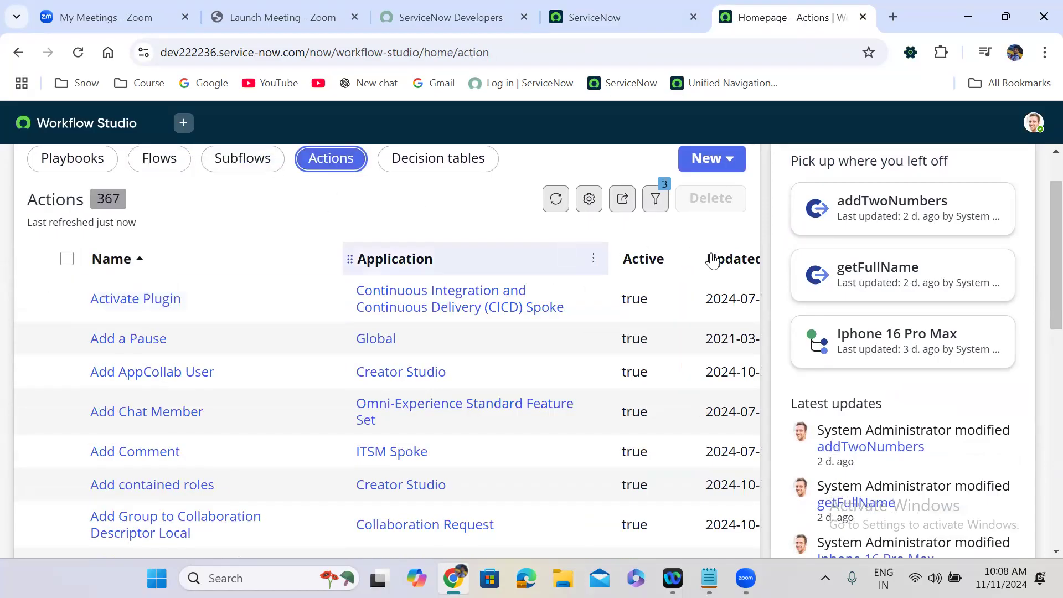
pyautogui.click(714, 259)
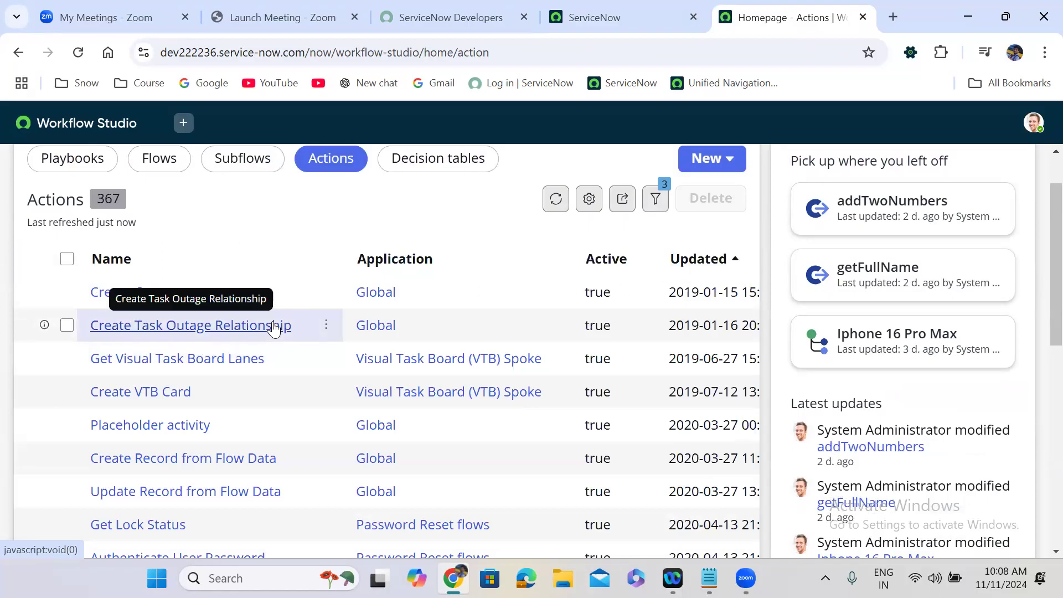
pyautogui.click(710, 269)
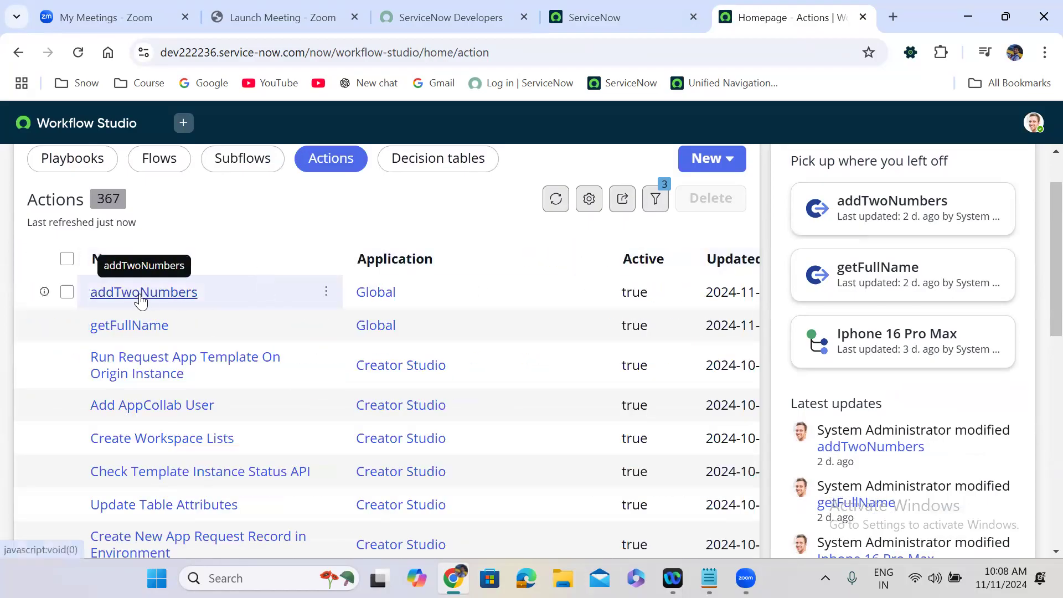
pyautogui.click(141, 293)
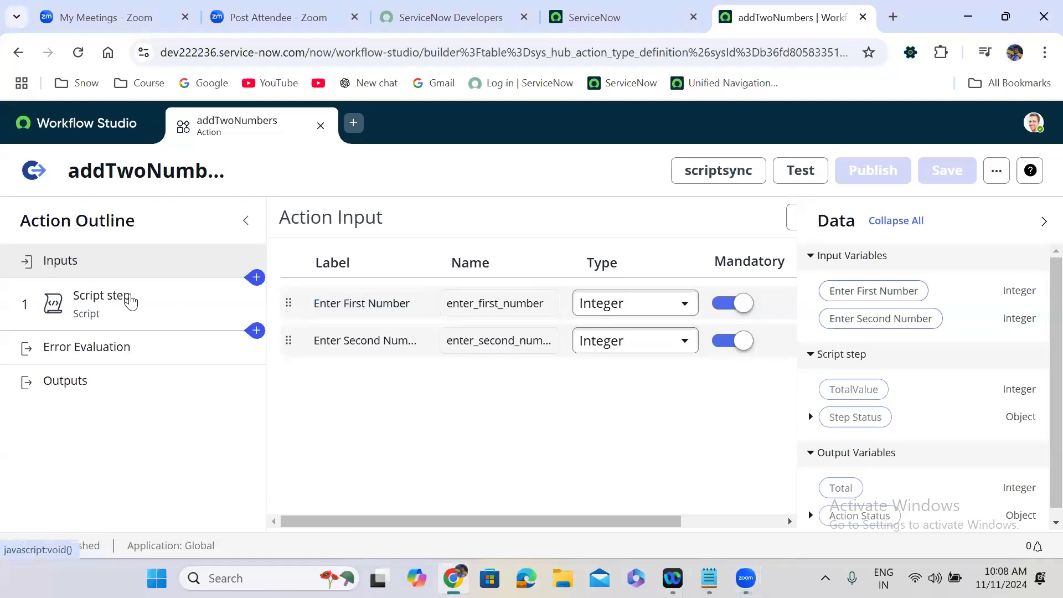
# Step: Review addTwoNumbers' script step inputs, the available step types and its Total output, then return to Notepad
pyautogui.click(130, 301)
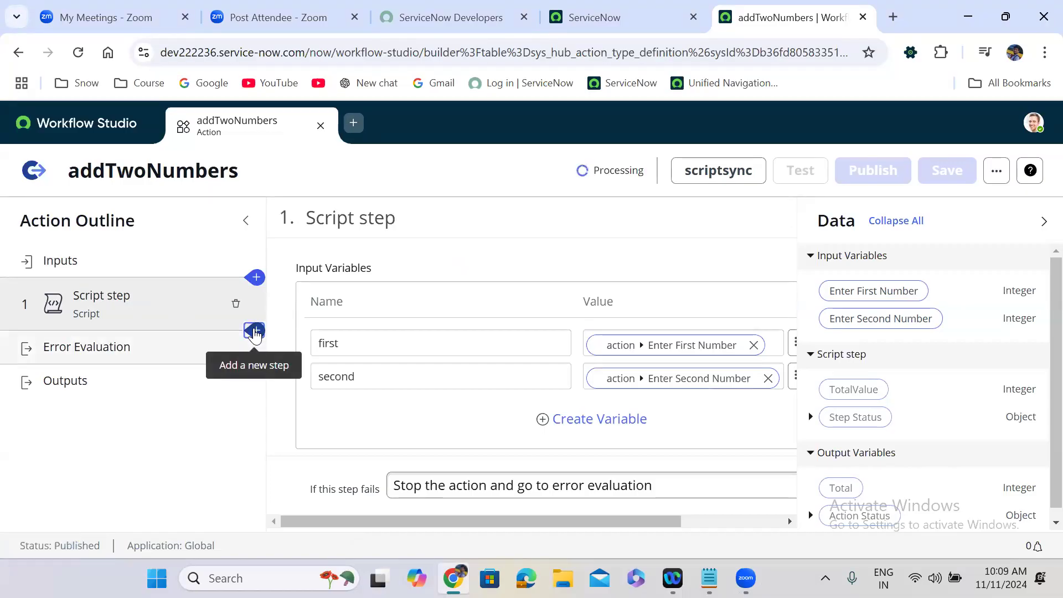
pyautogui.click(255, 332)
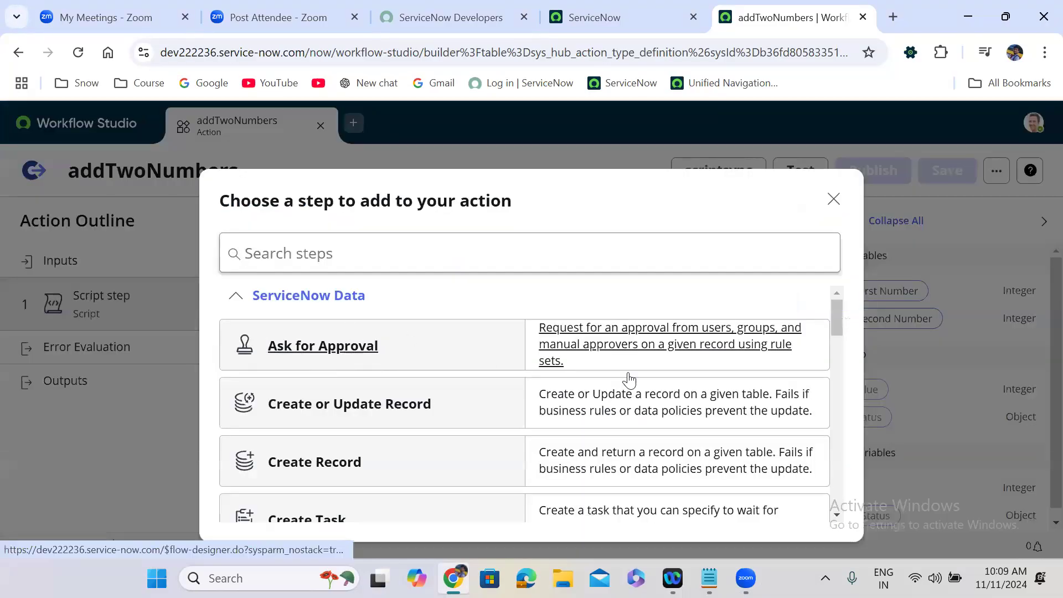
pyautogui.moveTo(838, 316); pyautogui.dragTo(856, 275)
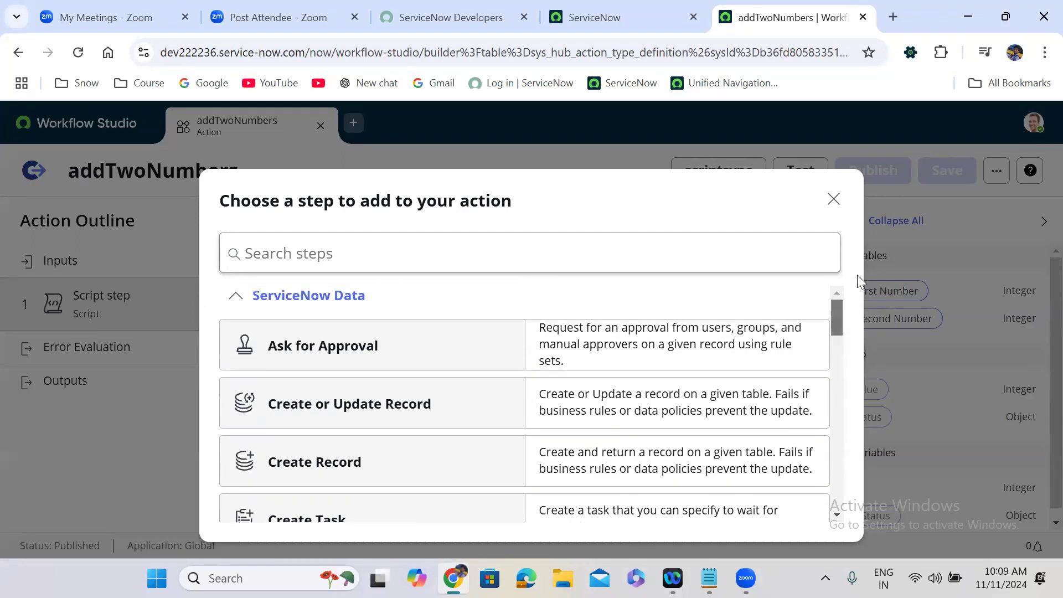
pyautogui.click(833, 201)
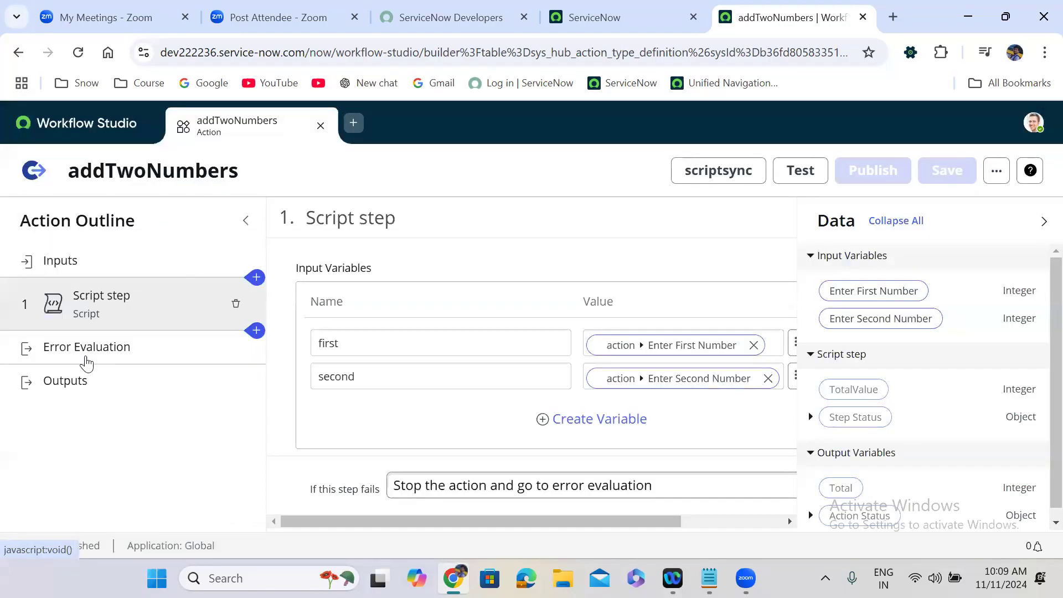
pyautogui.click(82, 384)
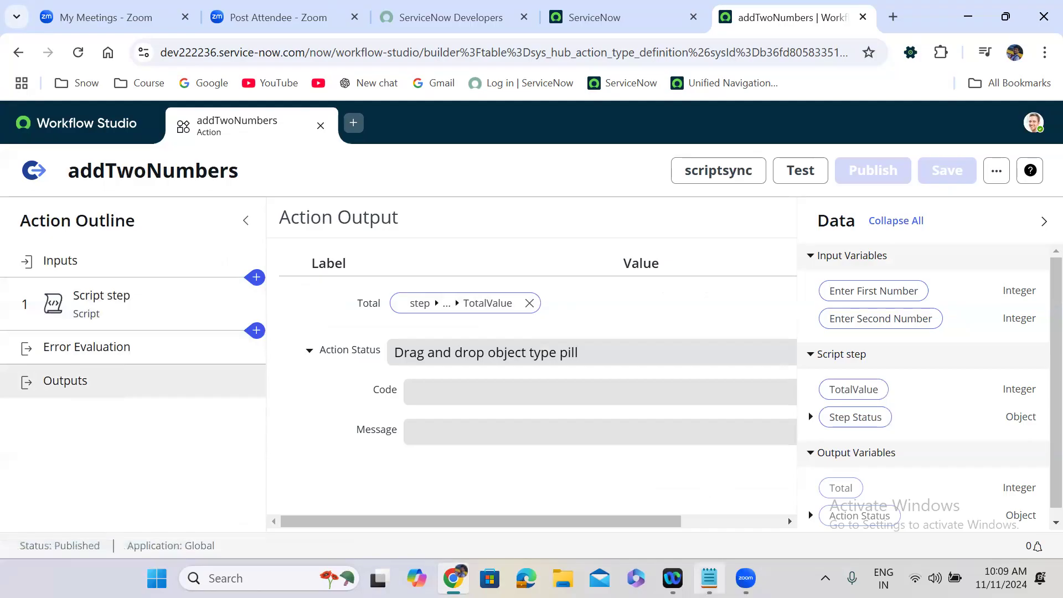
pyautogui.click(709, 578)
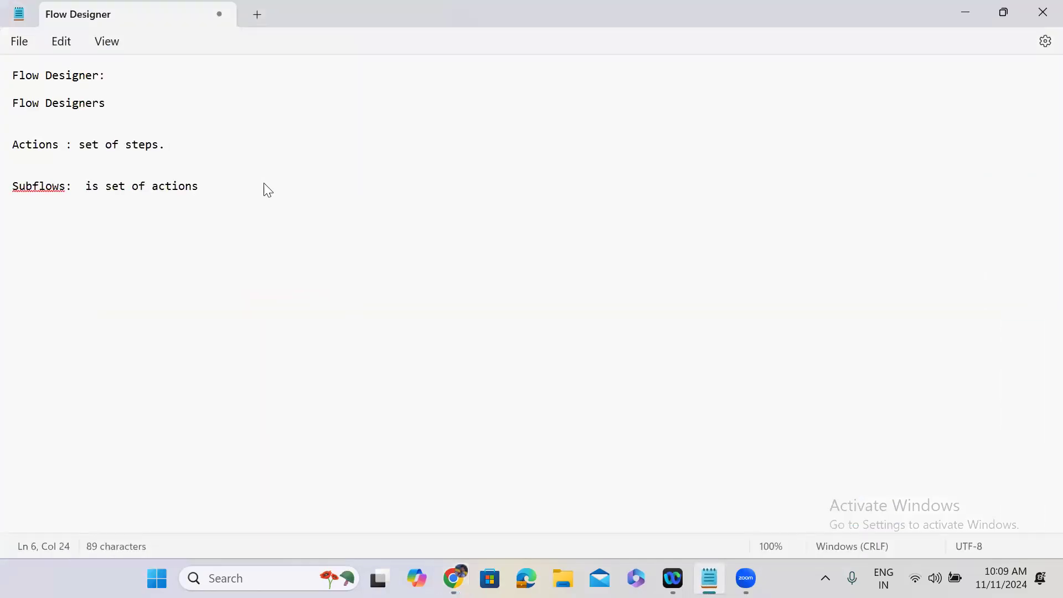
# Step: Append 'which will take inputs and outputs' to the Actions note
pyautogui.write('which will take inpi')
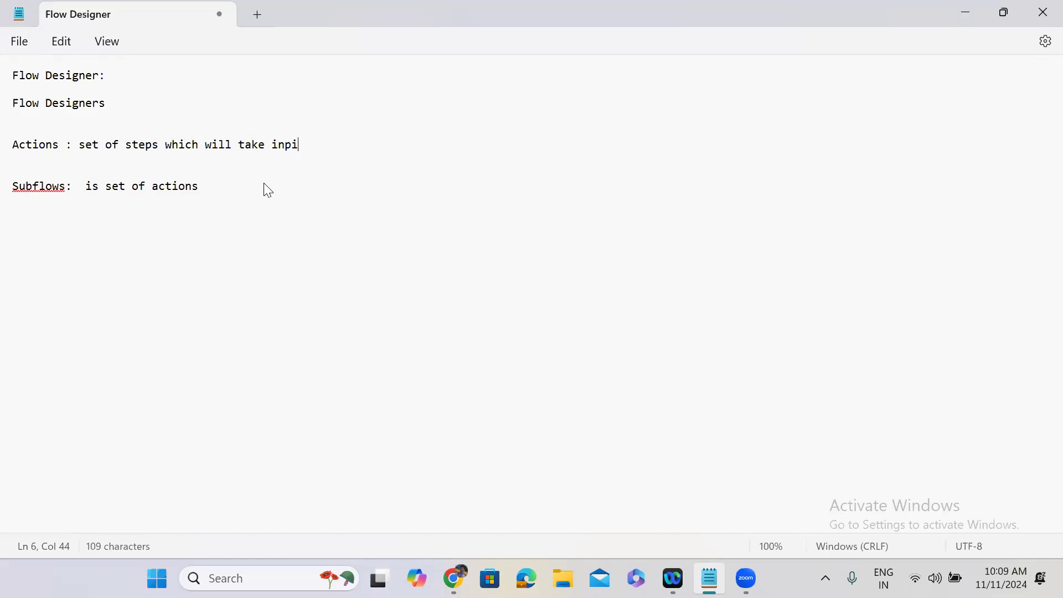
pyautogui.press('BackSpace')
pyautogui.write('uts and outputs')
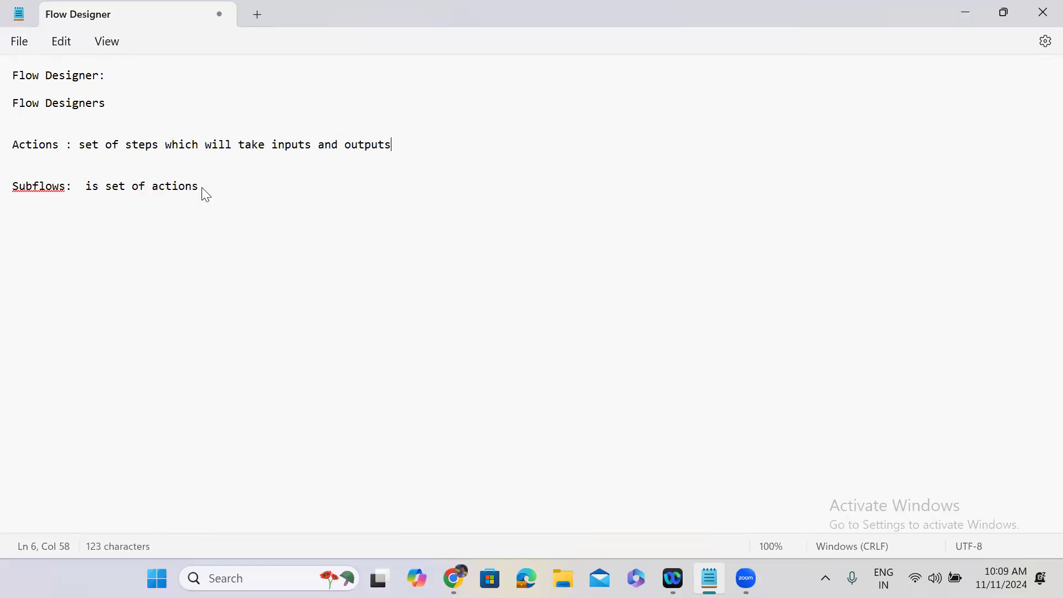
# Step: Append 'which take inputs and outputs' to the Subflows note and tidy the lines below
pyautogui.doubleClick(169, 187)
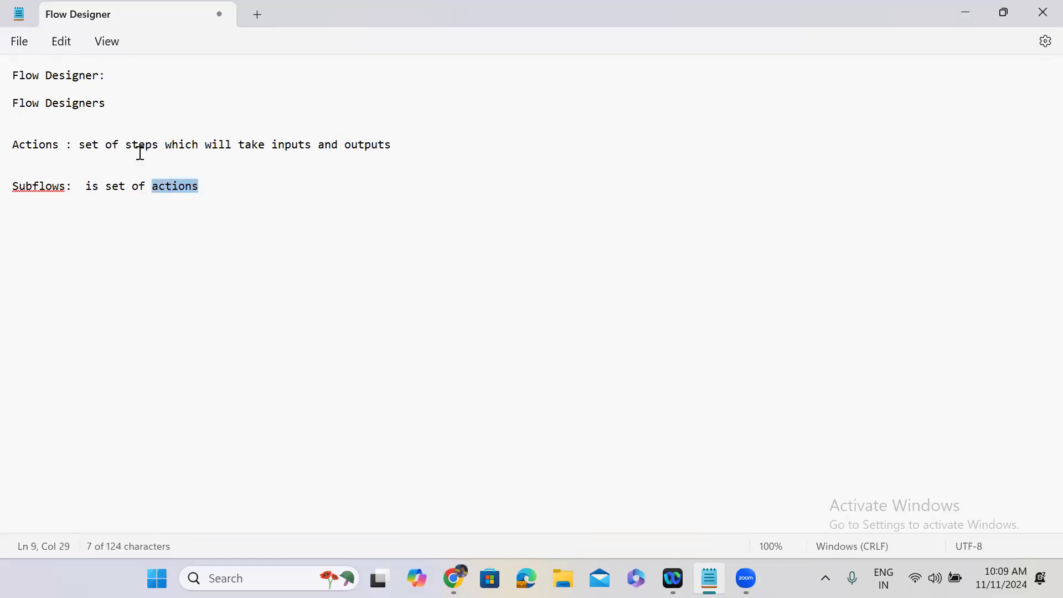
pyautogui.doubleClick(140, 144)
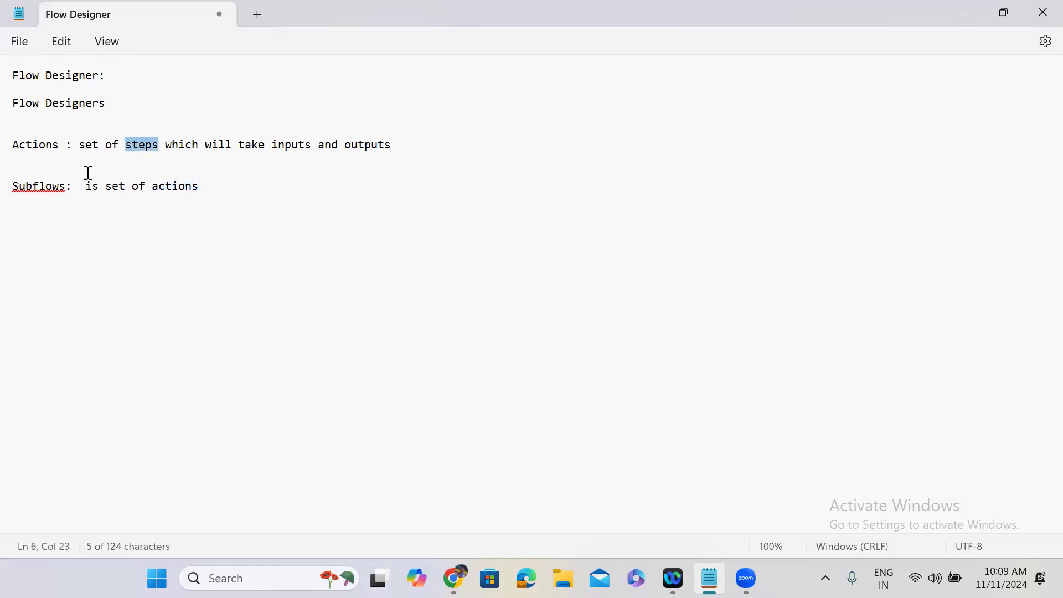
pyautogui.doubleClick(173, 189)
pyautogui.click(213, 189)
pyautogui.write('which tak')
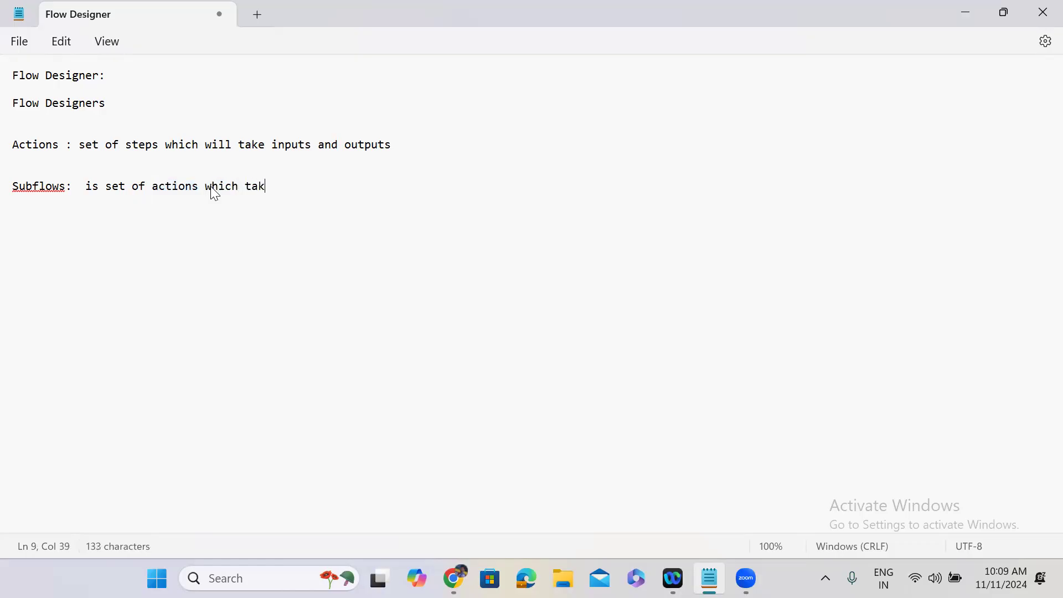
pyautogui.write('e inputs and out')
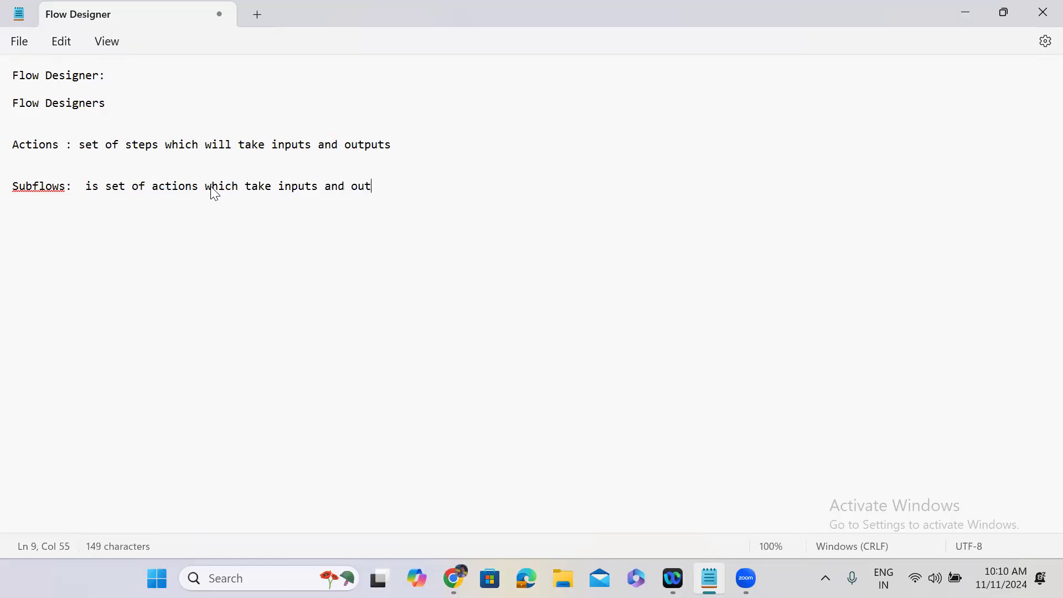
pyautogui.write('puts')
pyautogui.press('Return')
pyautogui.press('Return')
pyautogui.moveTo(87, 185); pyautogui.dragTo(199, 198)
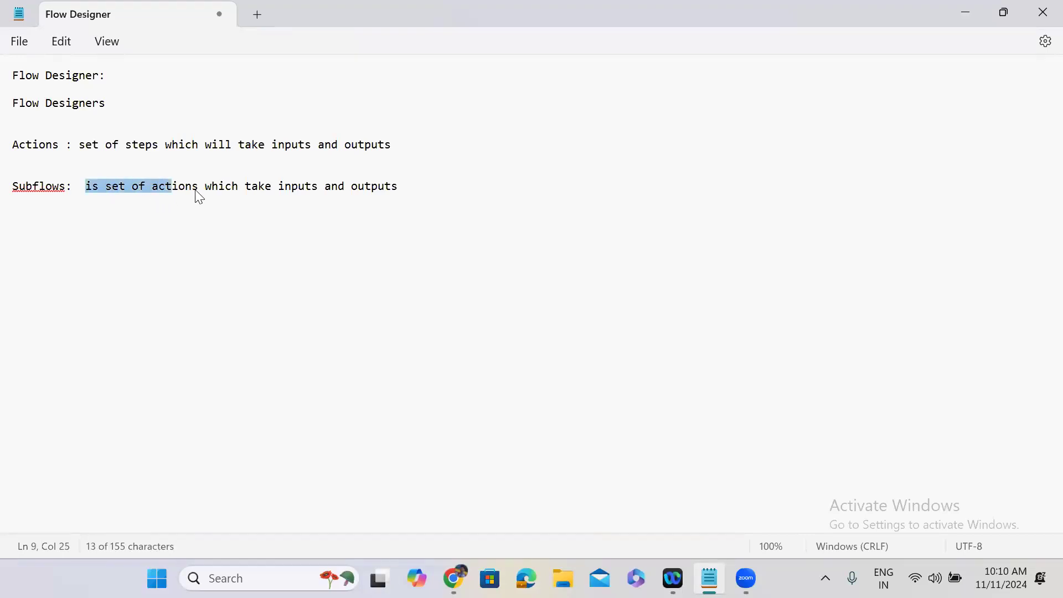
pyautogui.click(316, 266)
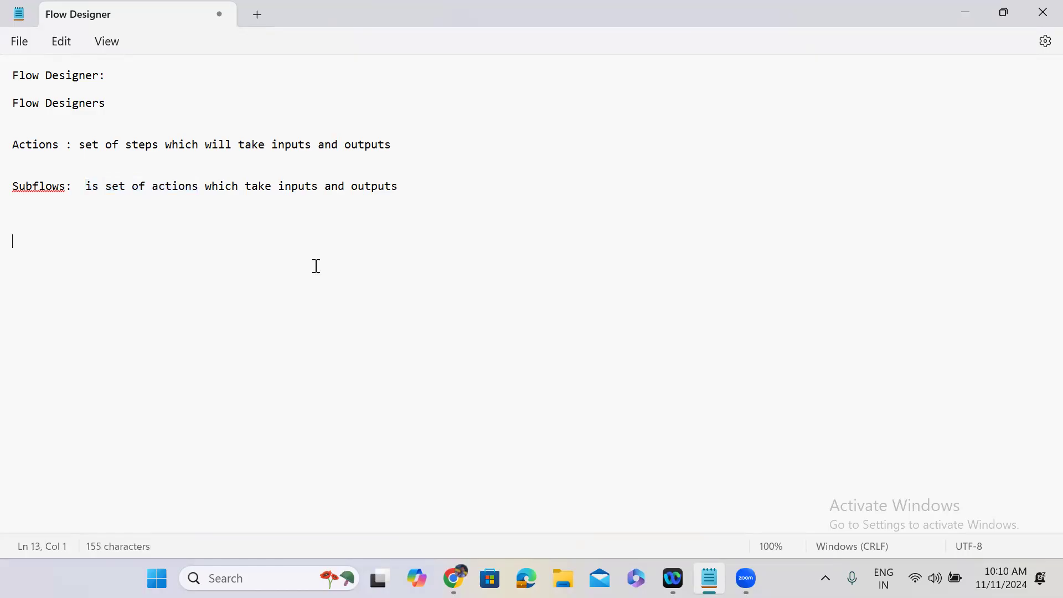
pyautogui.click(422, 187)
pyautogui.press('Return')
pyautogui.press('Return')
pyautogui.click(963, 12)
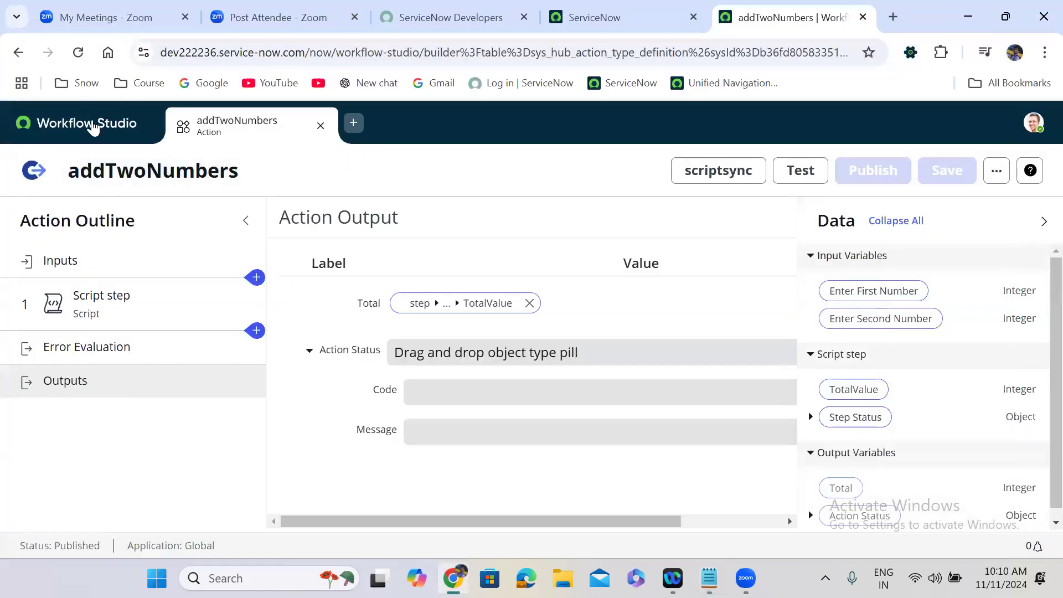
# Step: Create a new Global subflow, fix its name from 'Deltee' to 'Remove Group member', and build it
pyautogui.click(91, 126)
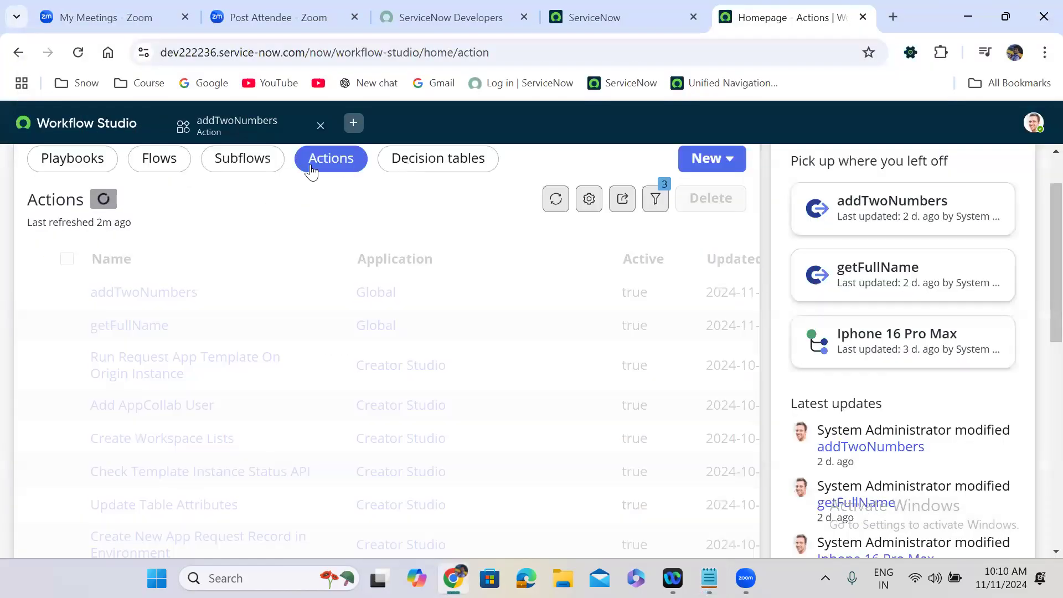
pyautogui.click(244, 159)
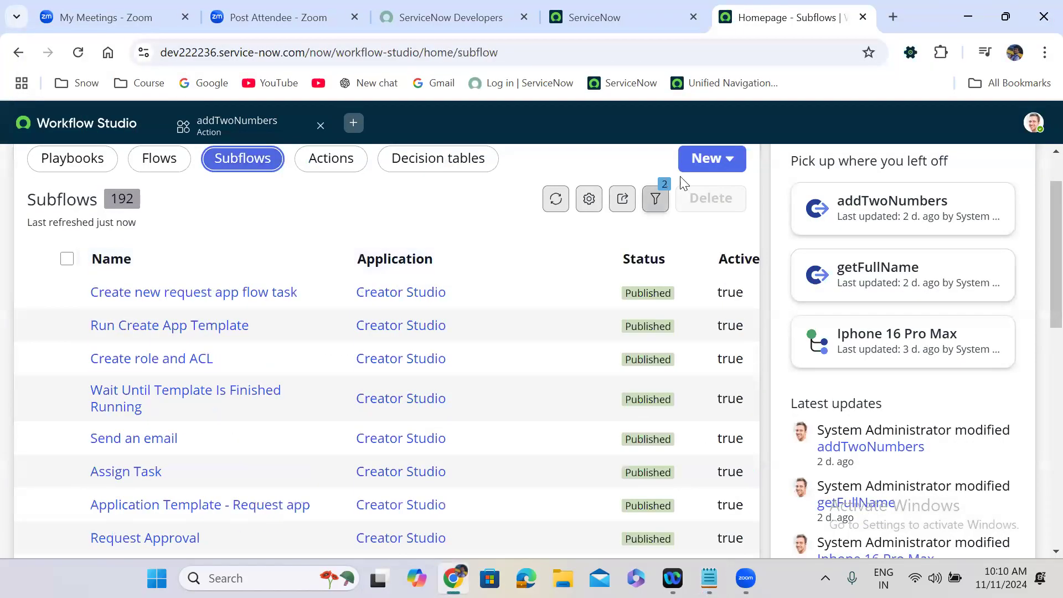
pyautogui.click(717, 164)
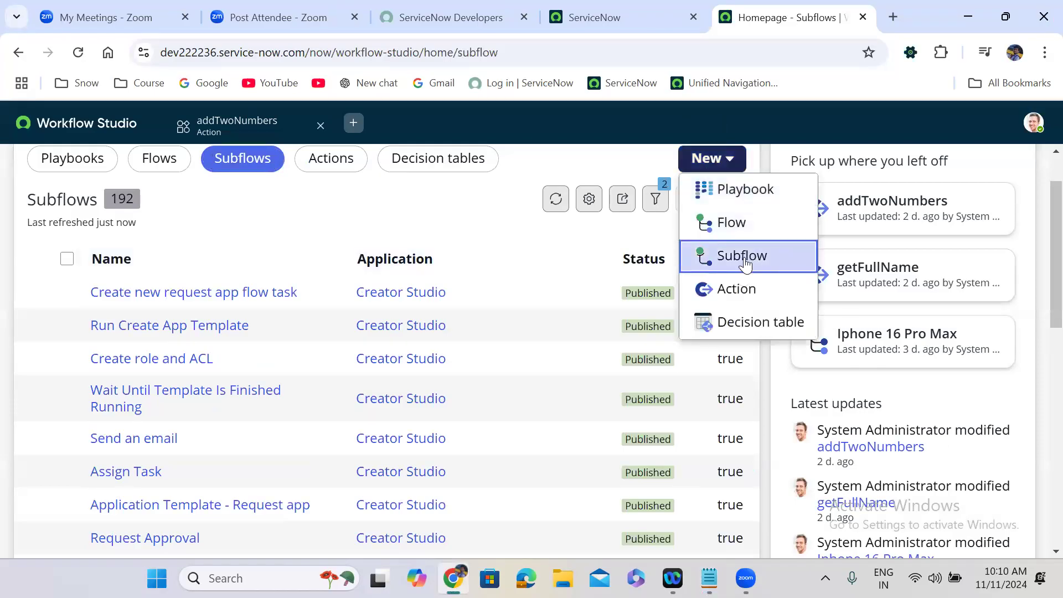
pyautogui.click(744, 257)
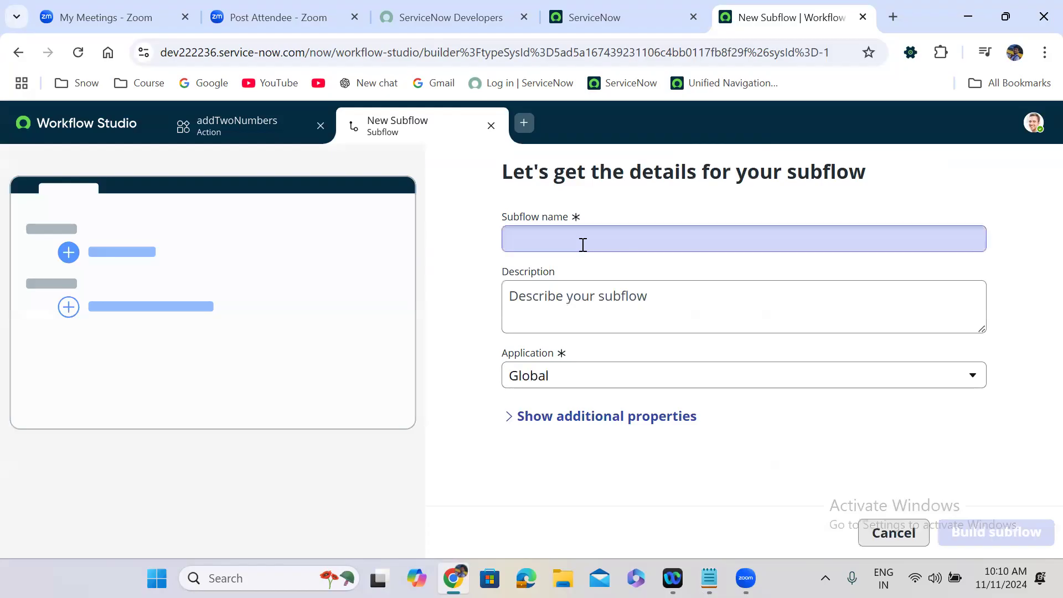
pyautogui.click(581, 242)
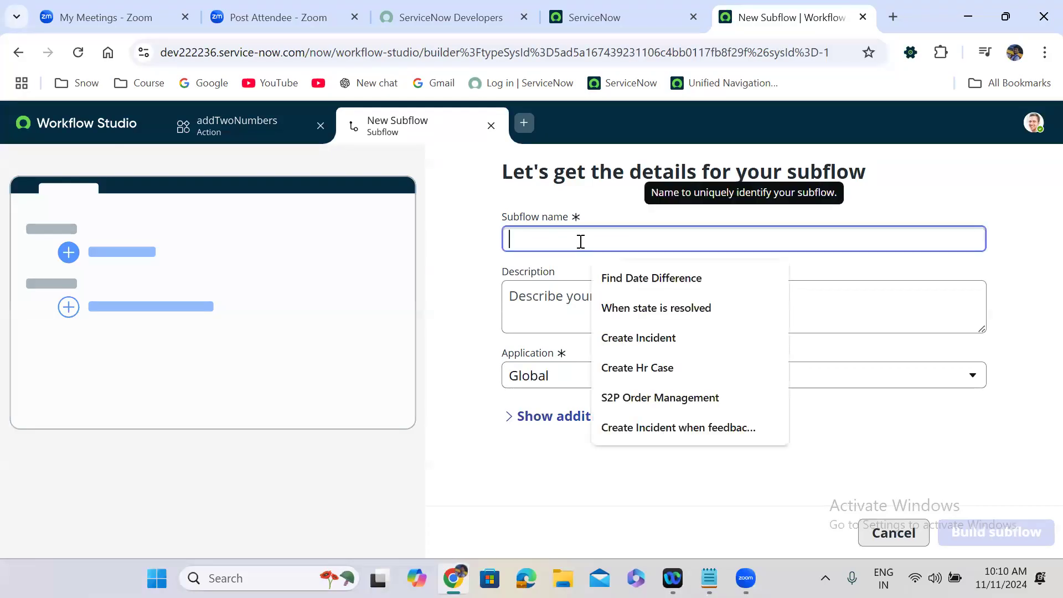
pyautogui.write('Del')
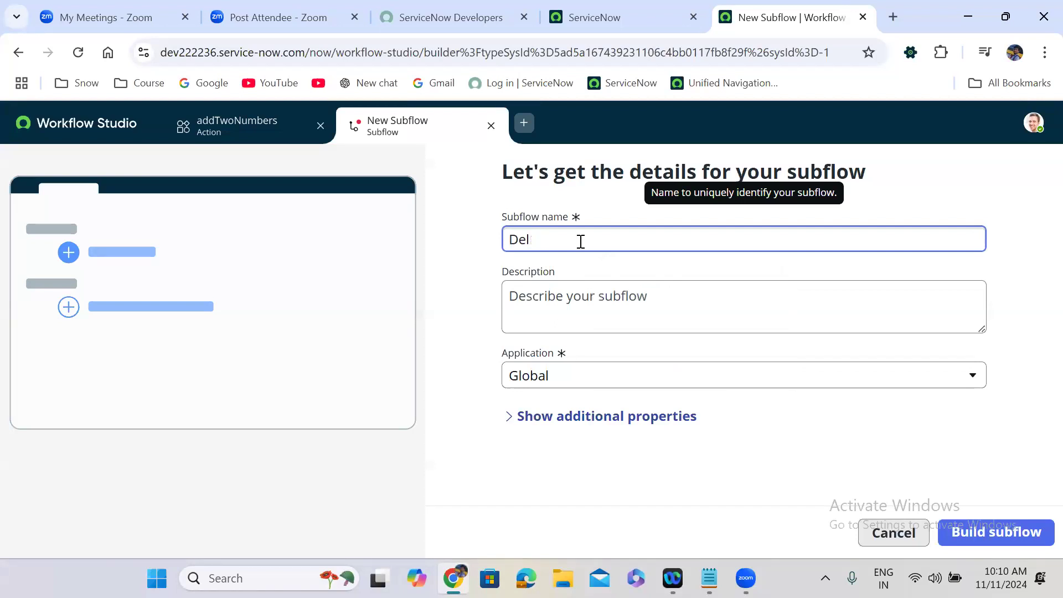
pyautogui.write('tee Group member')
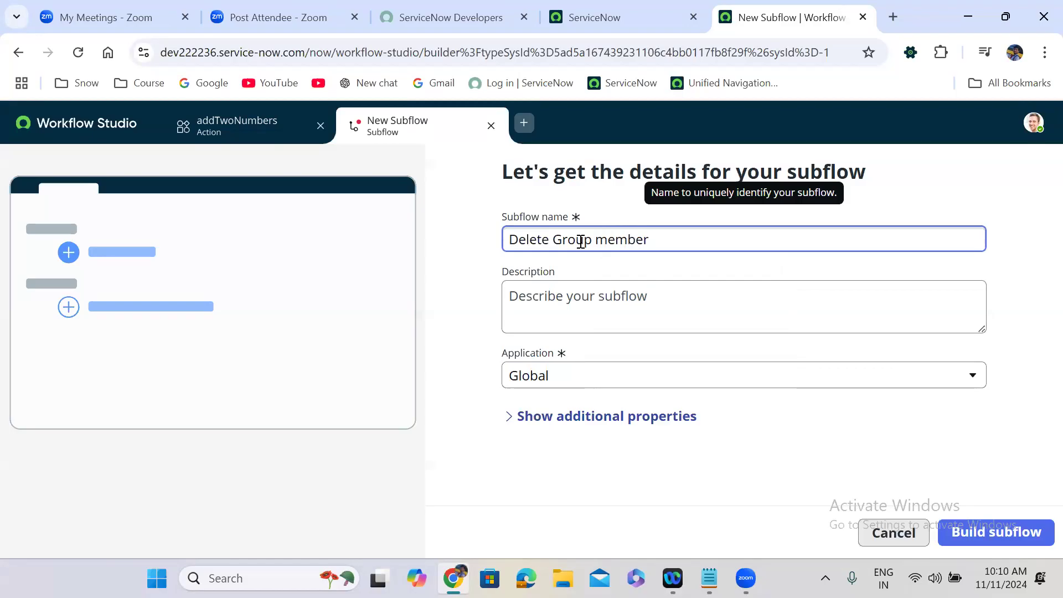
pyautogui.click(450, 325)
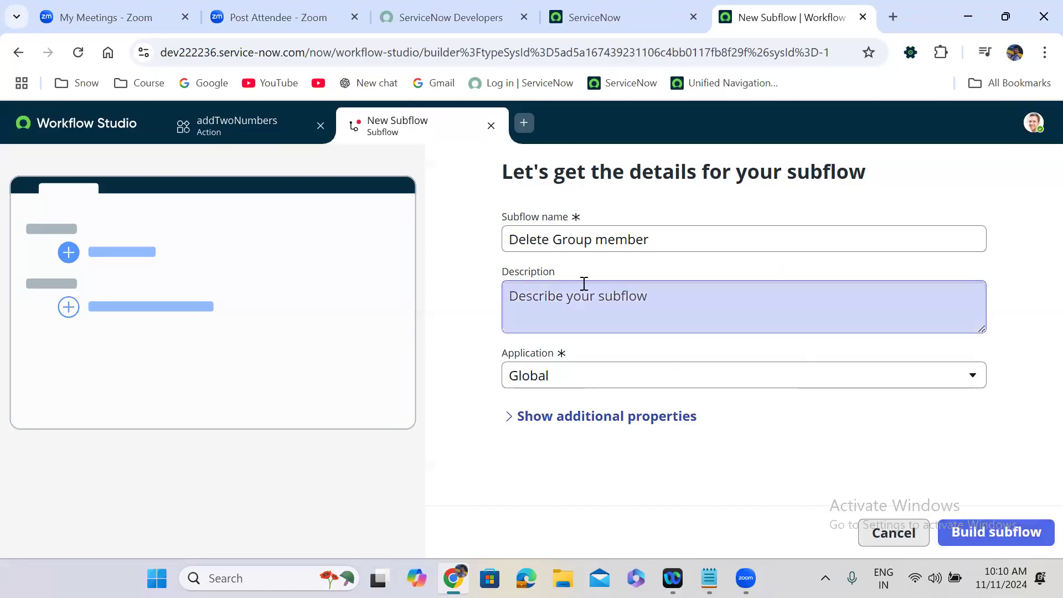
pyautogui.doubleClick(525, 242)
pyautogui.write('Remove')
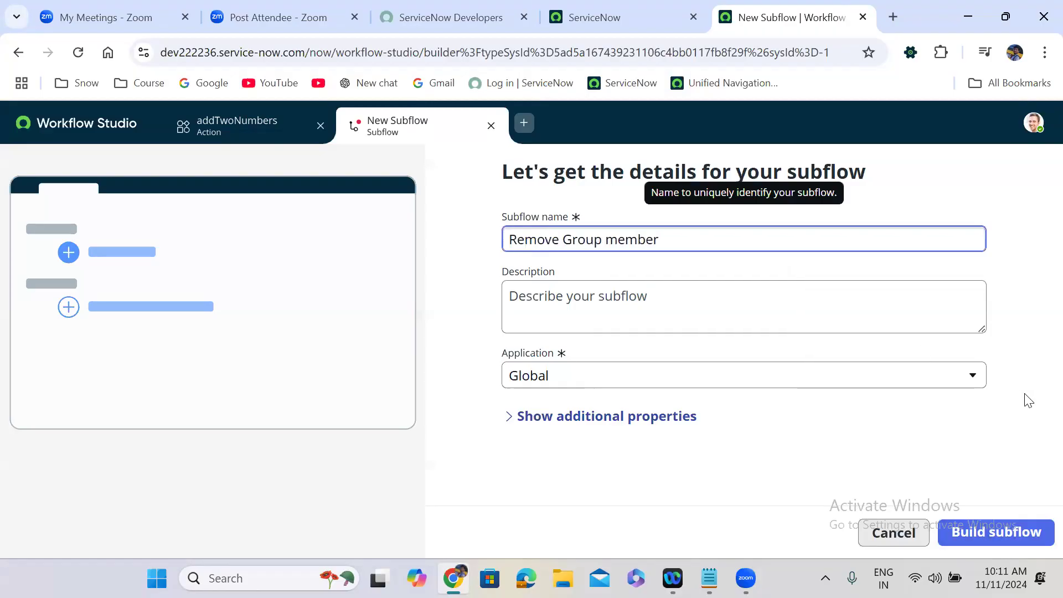
pyautogui.click(1011, 538)
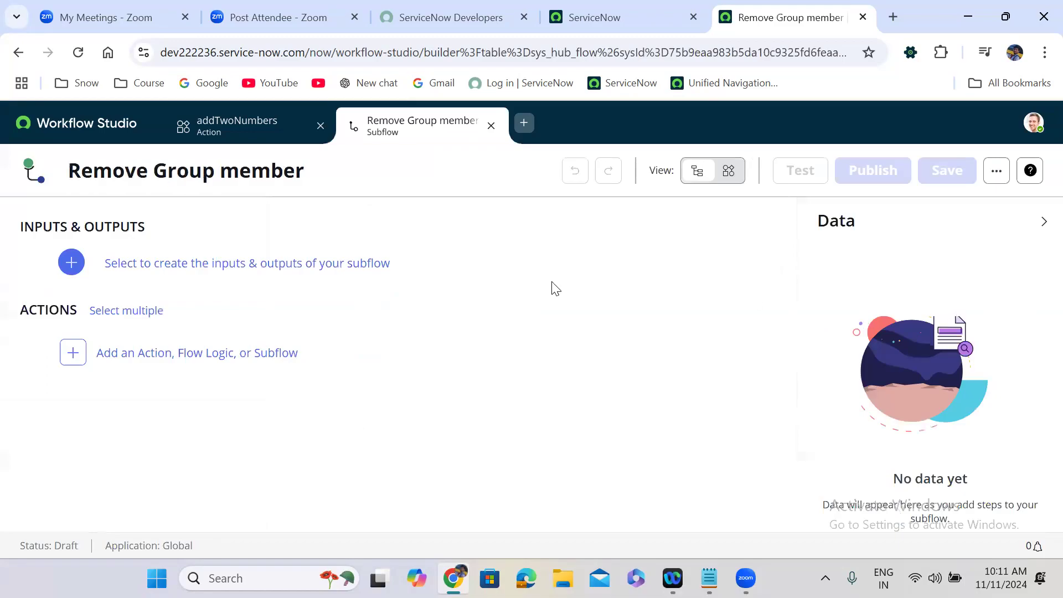
# Step: Add a mandatory subflow input 'Group' of type Reference to Group [sys_user_group]
pyautogui.click(199, 271)
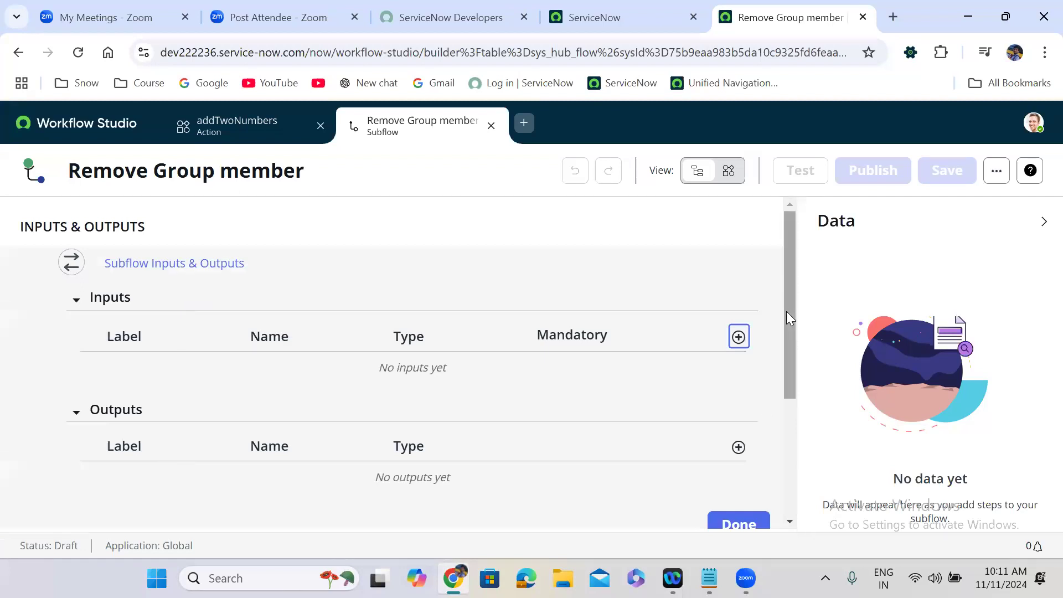
pyautogui.moveTo(788, 308); pyautogui.dragTo(794, 359)
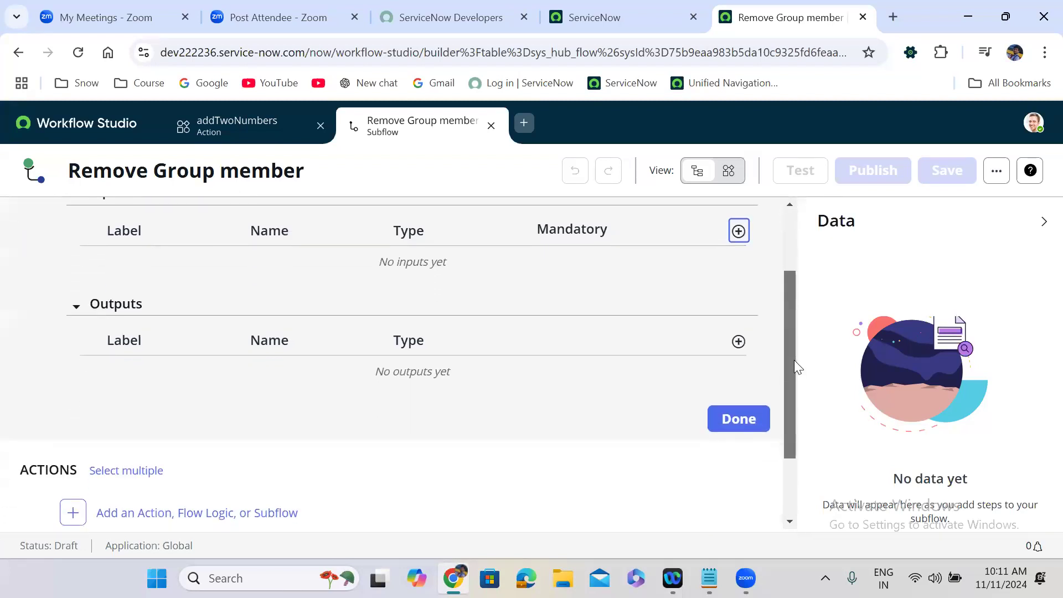
pyautogui.click(738, 232)
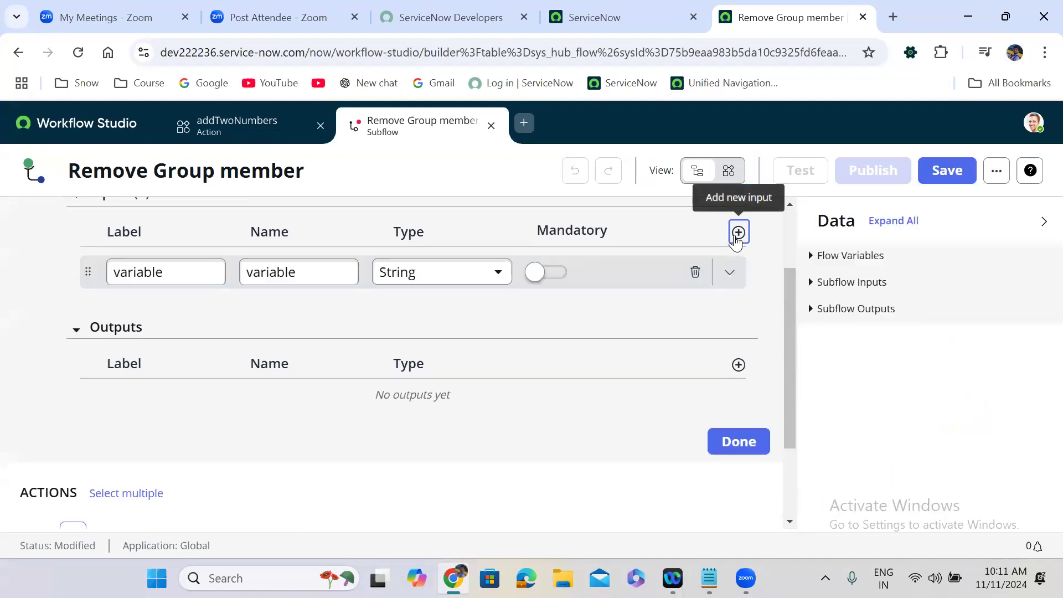
pyautogui.doubleClick(176, 274)
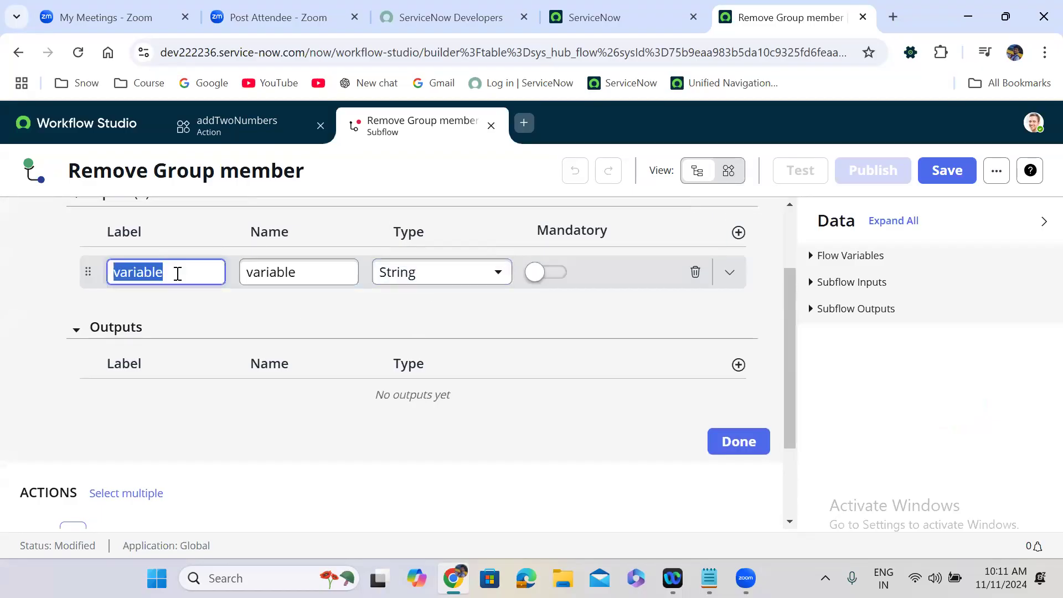
pyautogui.write('Group')
pyautogui.click(207, 308)
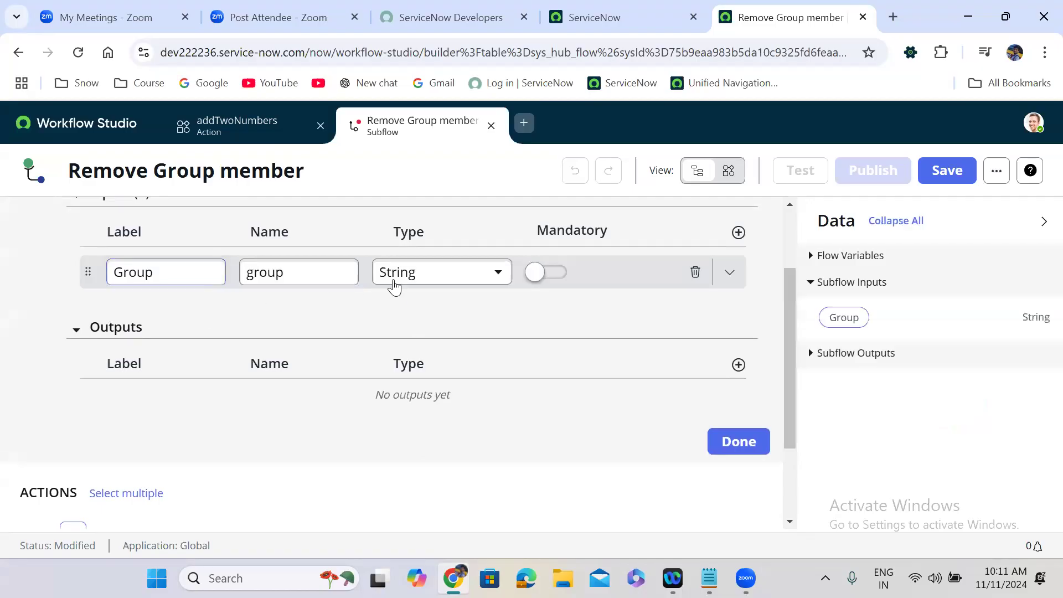
pyautogui.click(420, 280)
pyautogui.write('refe')
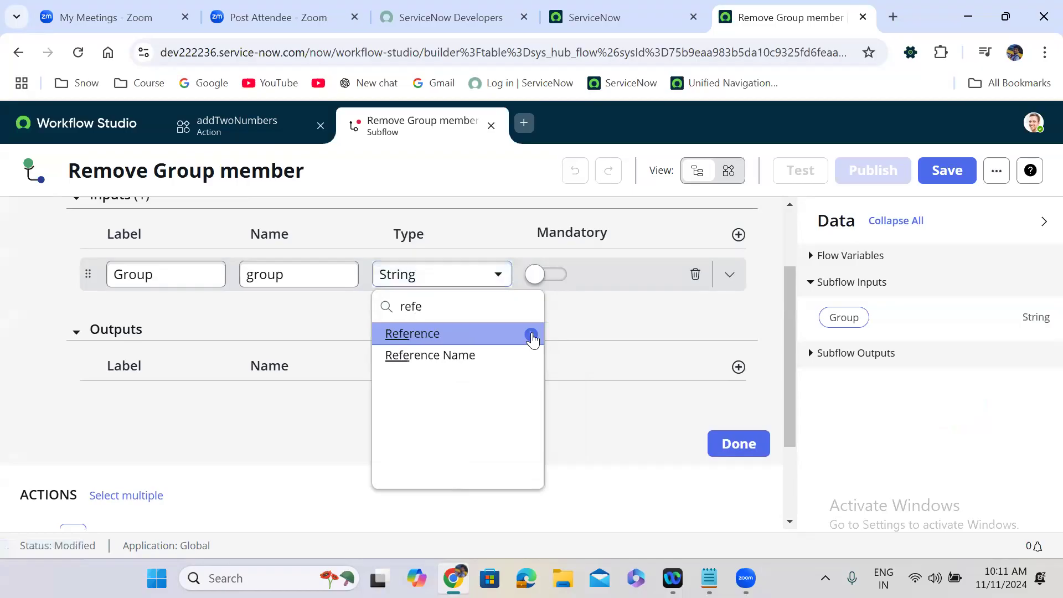
pyautogui.click(531, 335)
pyautogui.write('sy')
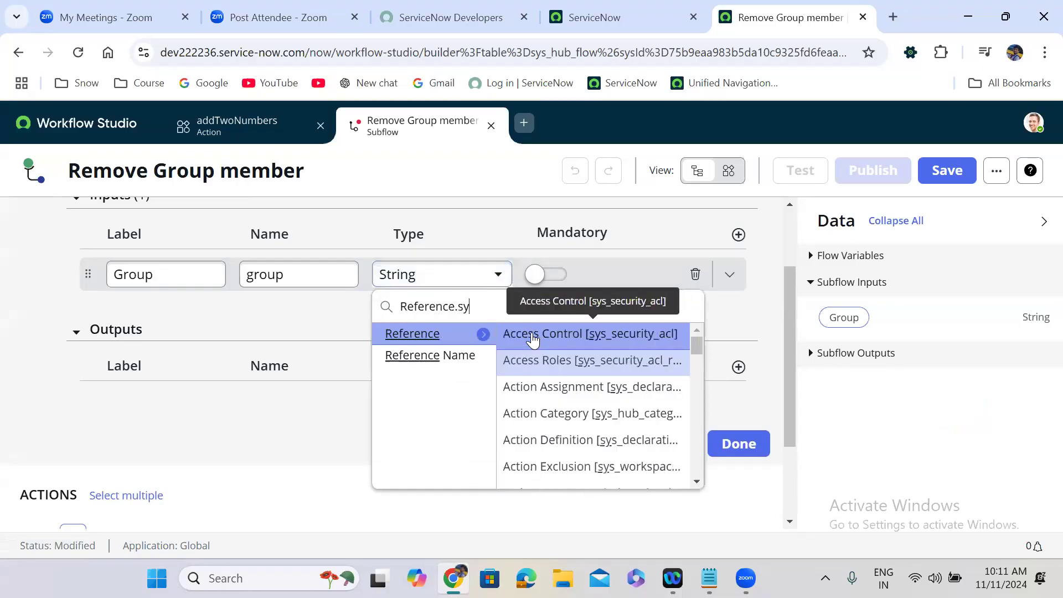
pyautogui.write('s_us')
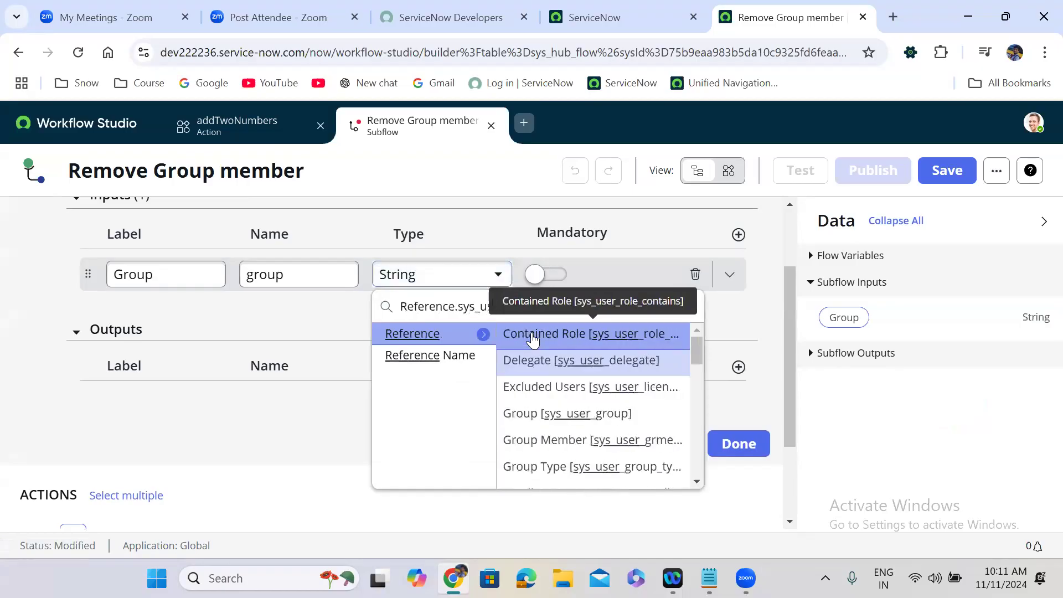
pyautogui.write('er_gr')
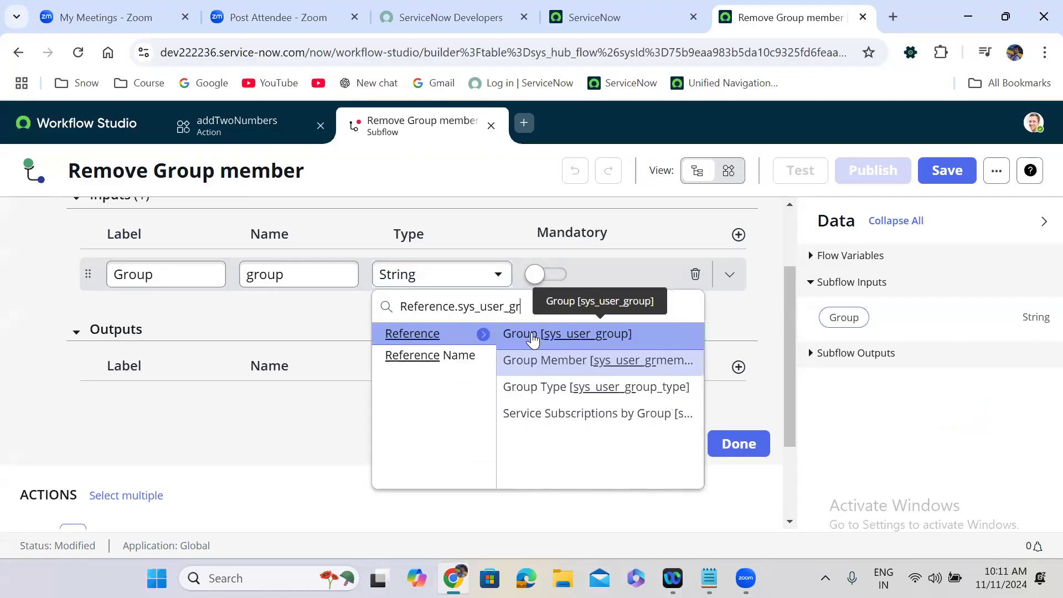
pyautogui.write('ou')
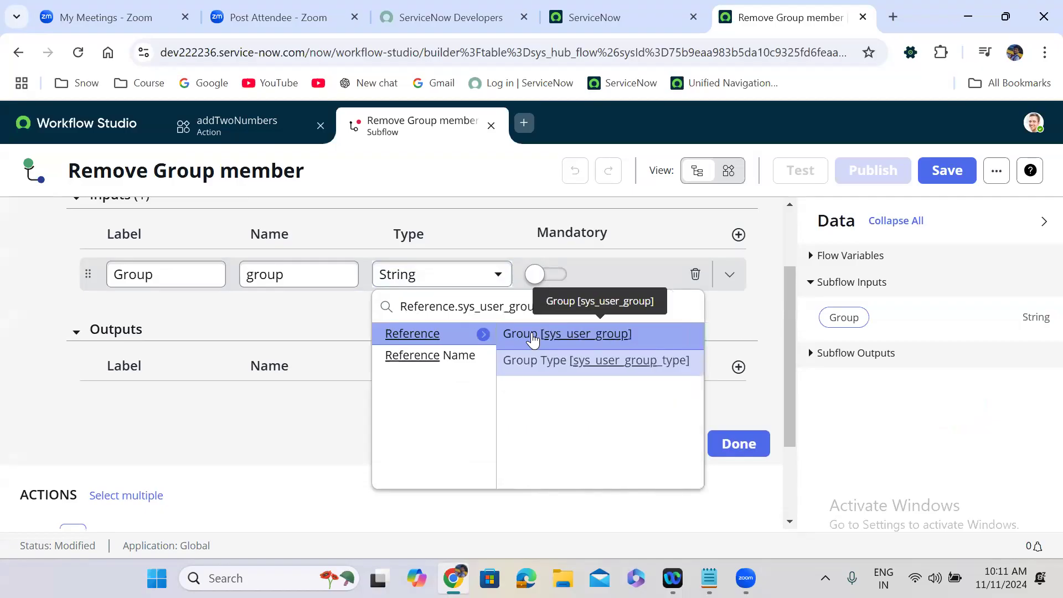
pyautogui.click(592, 336)
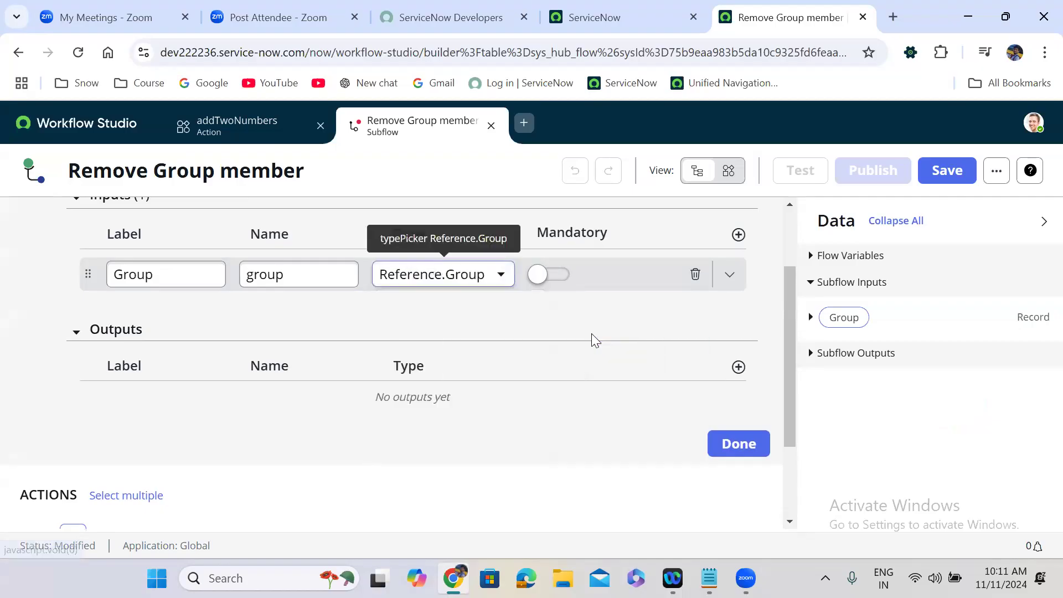
pyautogui.click(547, 271)
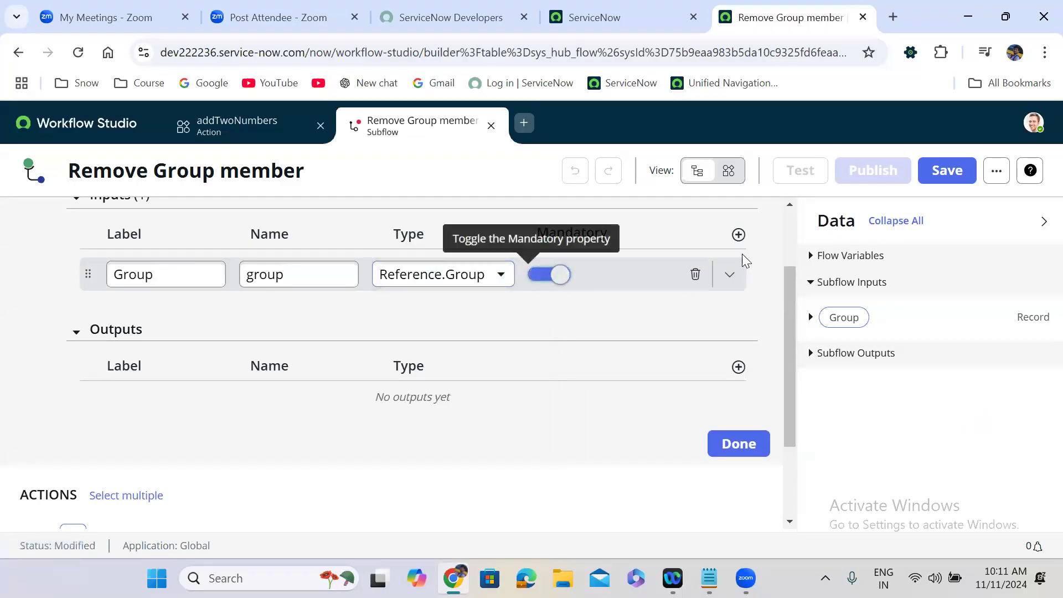
# Step: Add a second subflow input labelled 'User'
pyautogui.click(738, 234)
pyautogui.doubleClick(307, 312)
pyautogui.click(173, 308)
pyautogui.doubleClick(172, 308)
pyautogui.write('User')
pyautogui.click(287, 358)
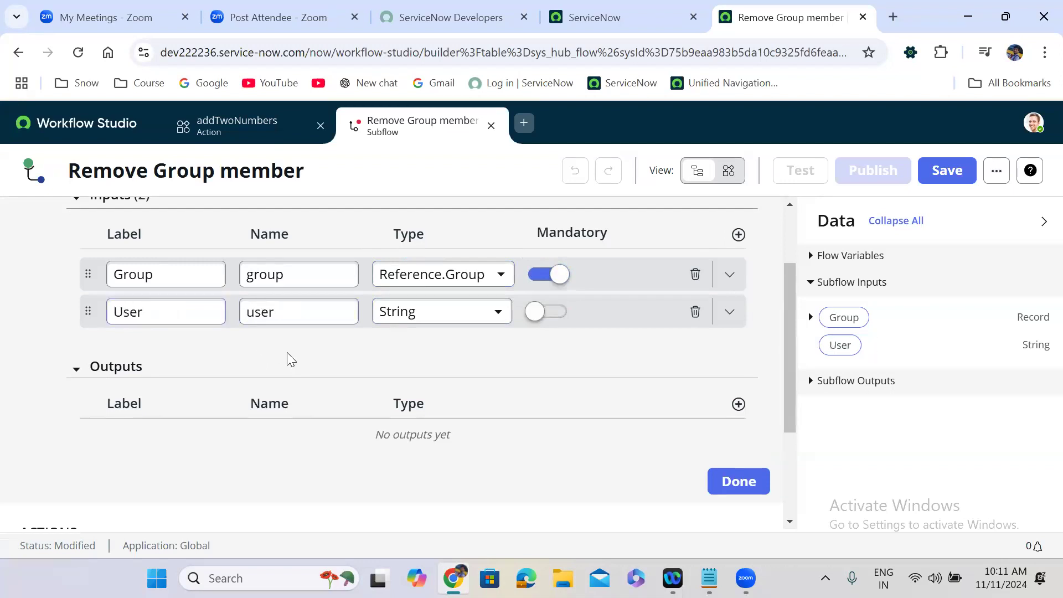
# Step: Make the User input a mandatory Reference to the User [sys_user] table
pyautogui.click(435, 313)
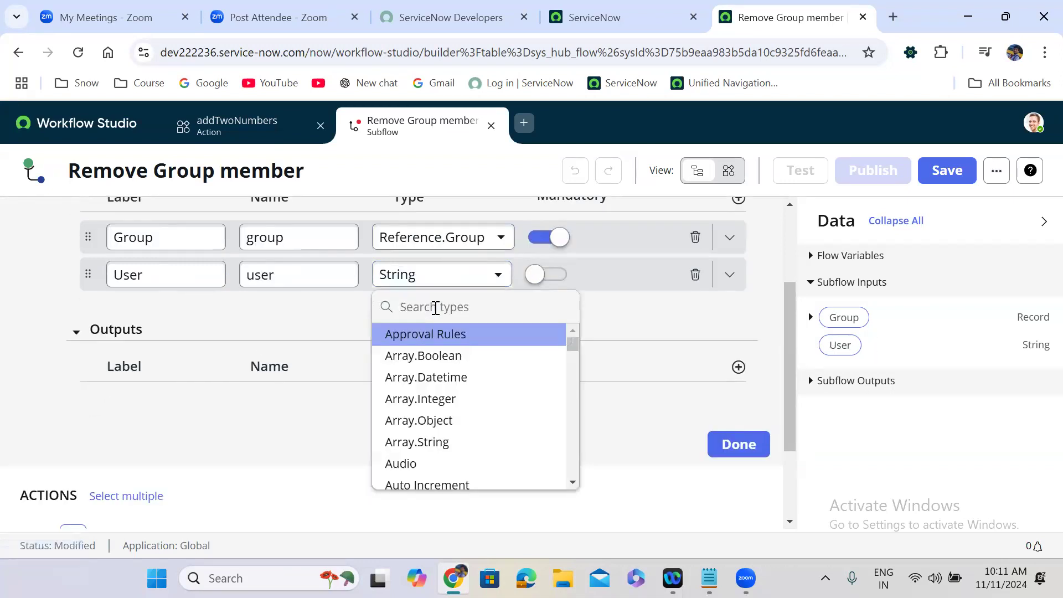
pyautogui.write('refe')
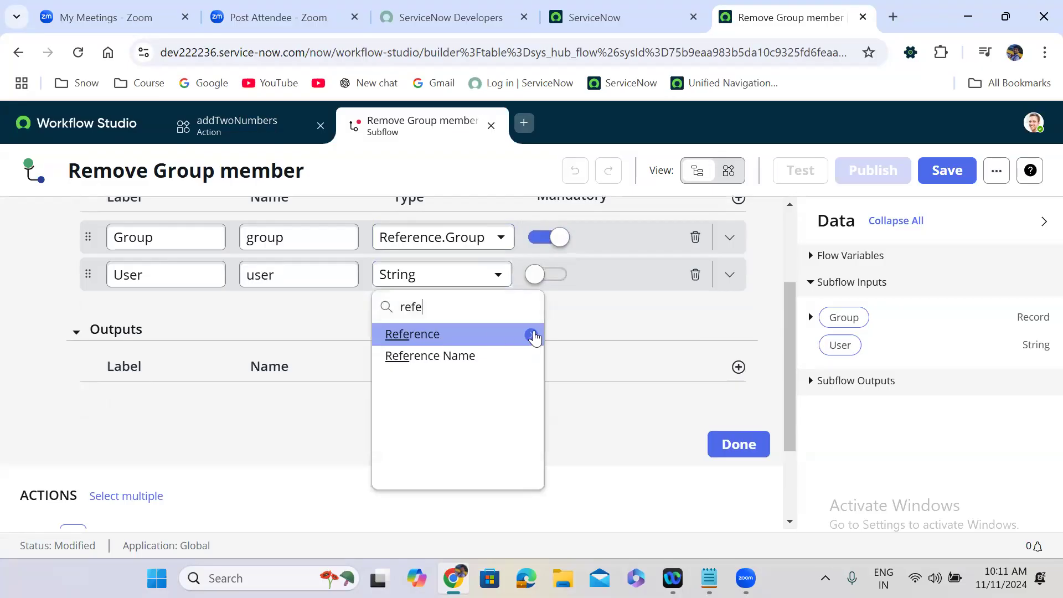
pyautogui.click(532, 334)
pyautogui.write('sys_us')
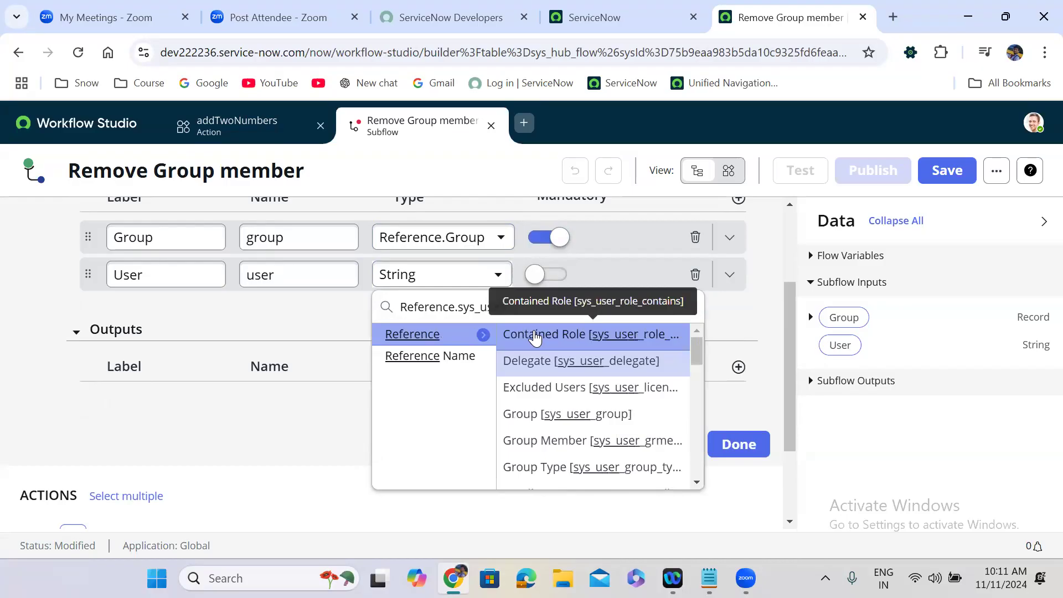
pyautogui.write('er')
pyautogui.click(533, 360)
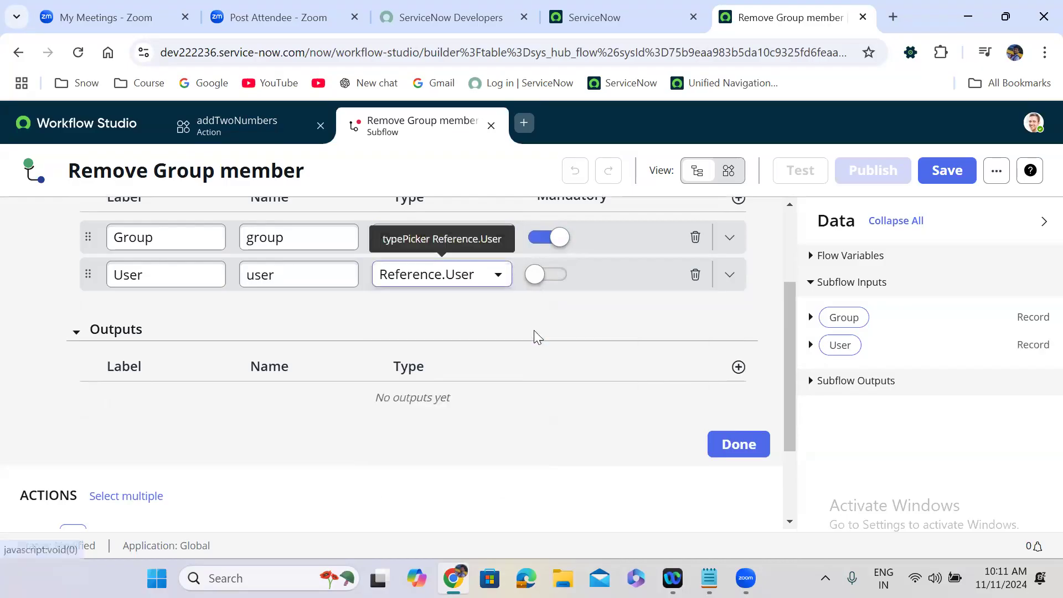
pyautogui.click(555, 271)
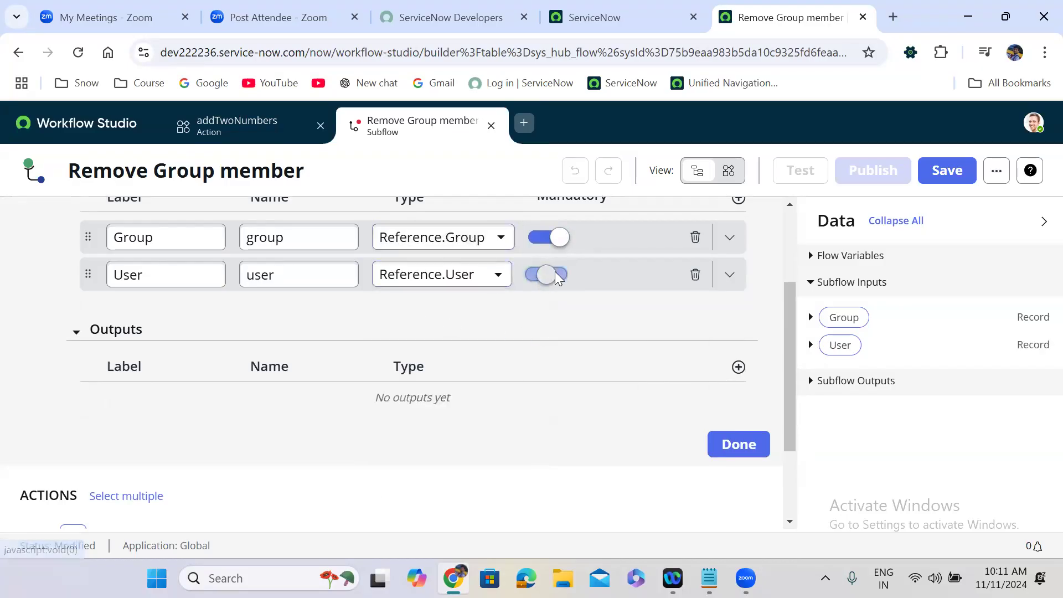
pyautogui.click(143, 233)
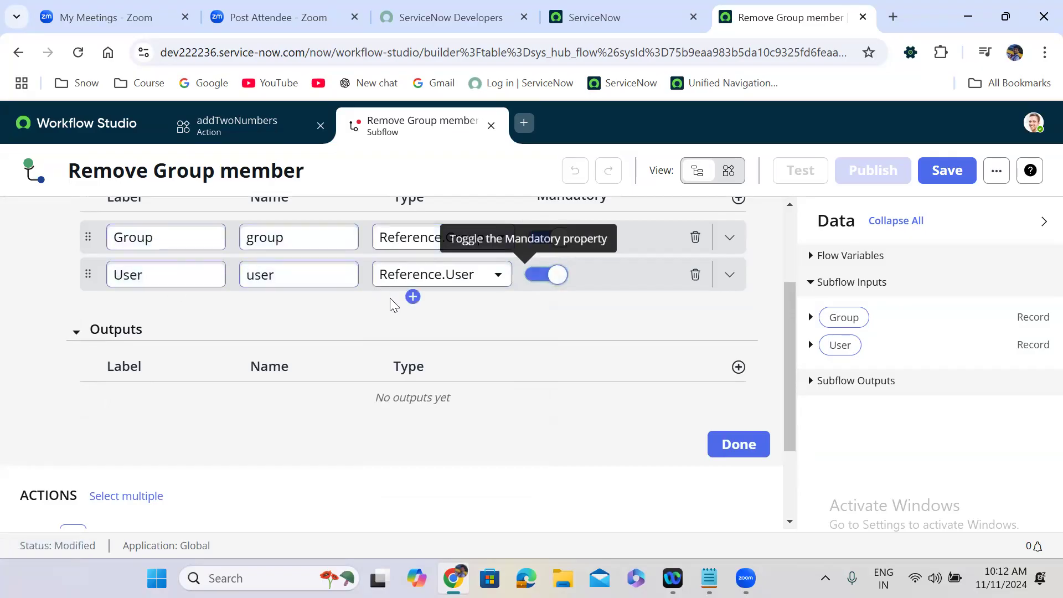
# Step: Add a True/False subflow output labelled 'isMemberRemoved' and click Done
pyautogui.click(739, 366)
pyautogui.doubleClick(172, 399)
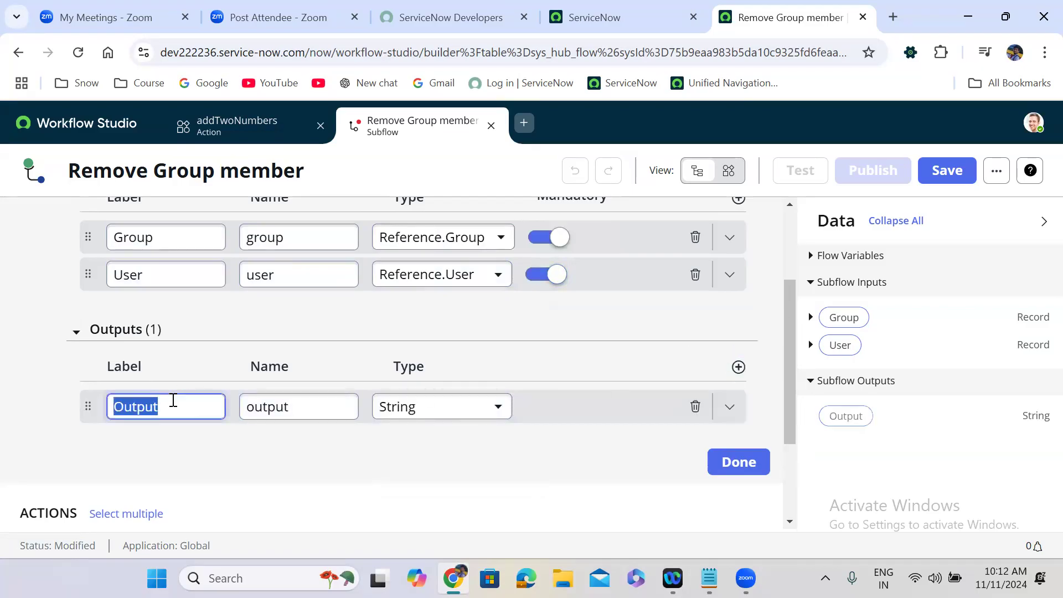
pyautogui.write('i')
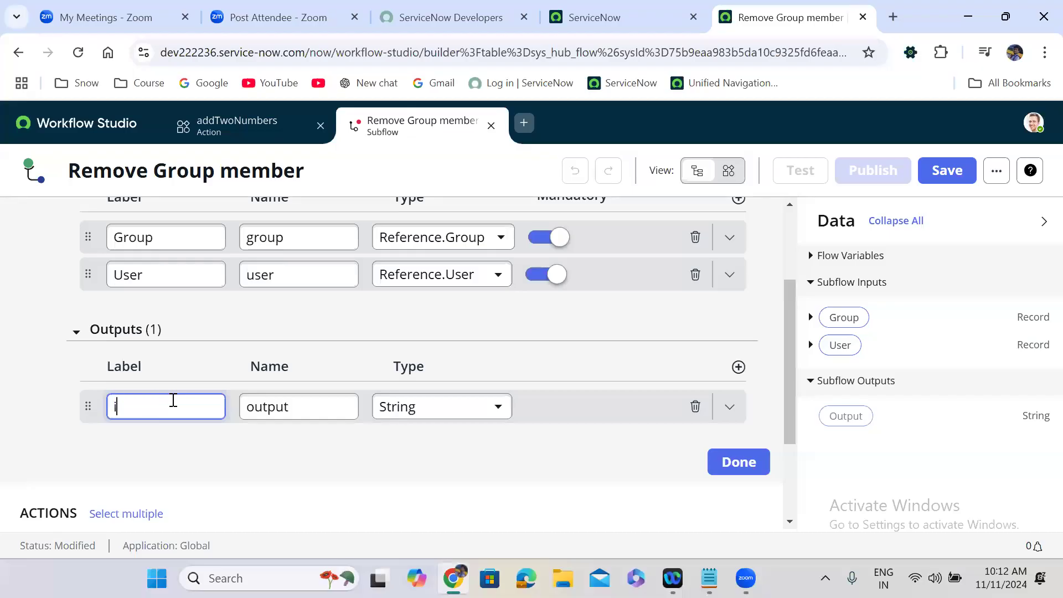
pyautogui.write('smem')
pyautogui.press('BackSpace')
pyautogui.press('BackSpace')
pyautogui.write('Member')
pyautogui.write('Removed')
pyautogui.click(267, 451)
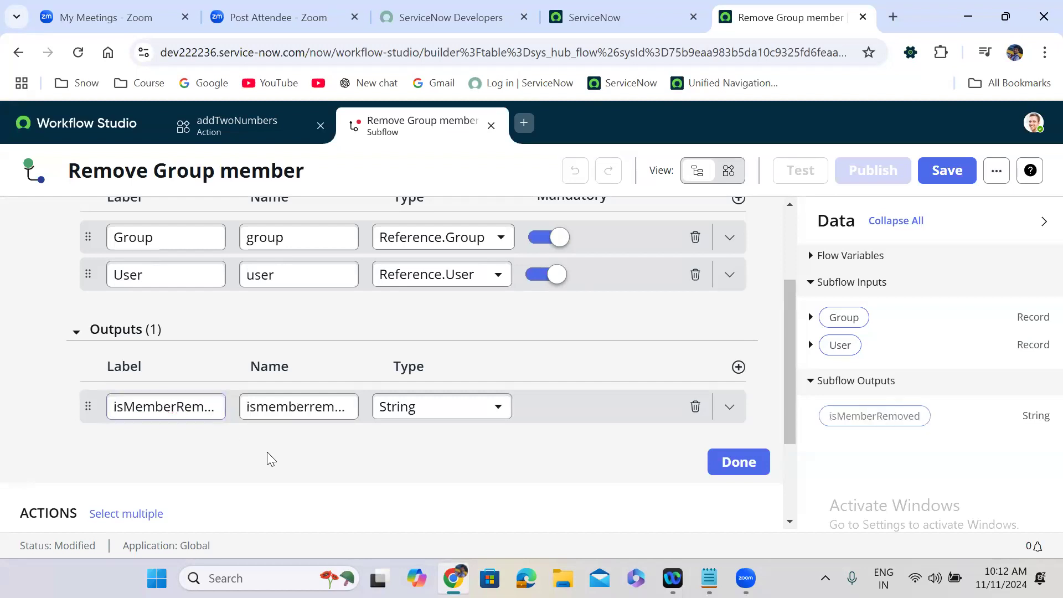
pyautogui.click(445, 418)
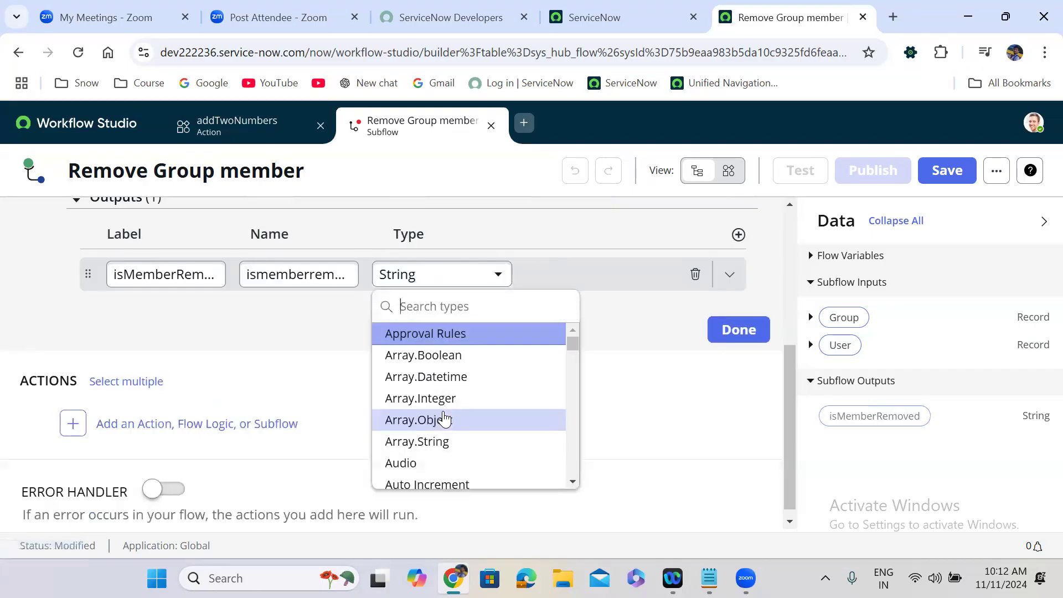
pyautogui.write('bool')
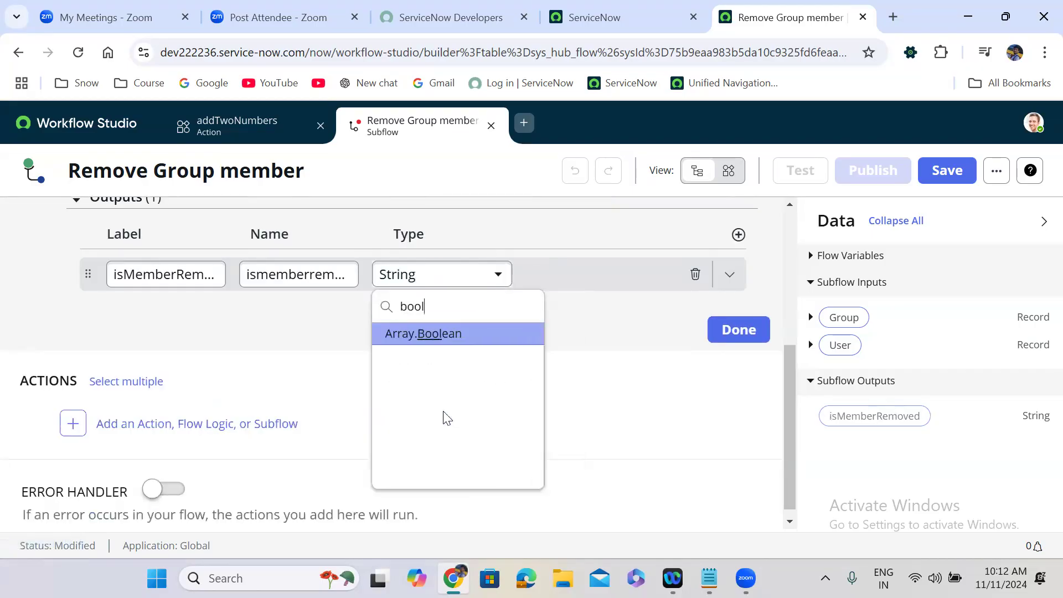
pyautogui.press('BackSpace')
pyautogui.press('BackSpace')
pyautogui.press('BackSpace')
pyautogui.press('BackSpace')
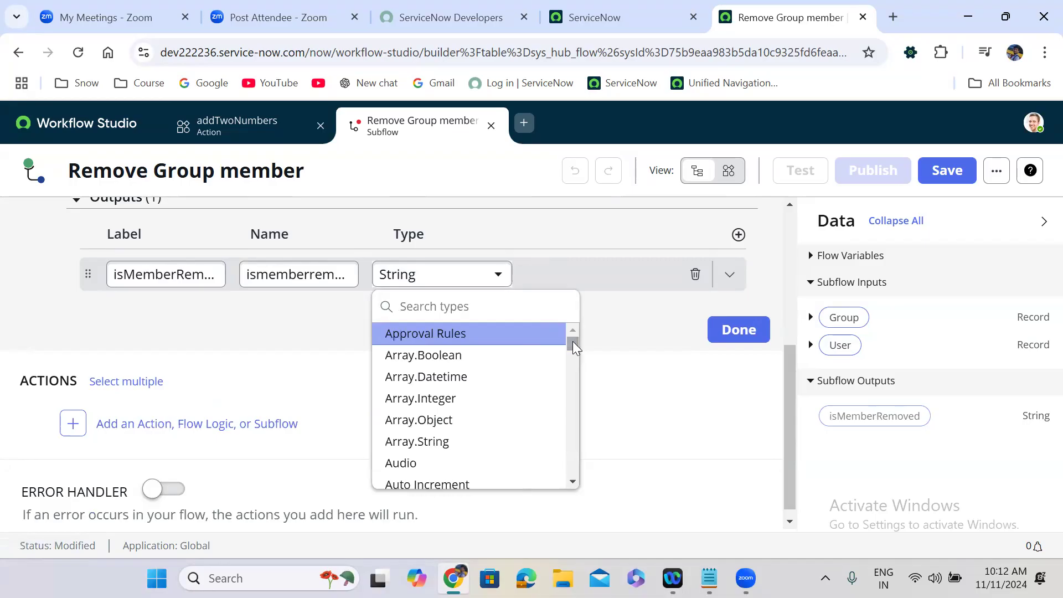
pyautogui.write('tru')
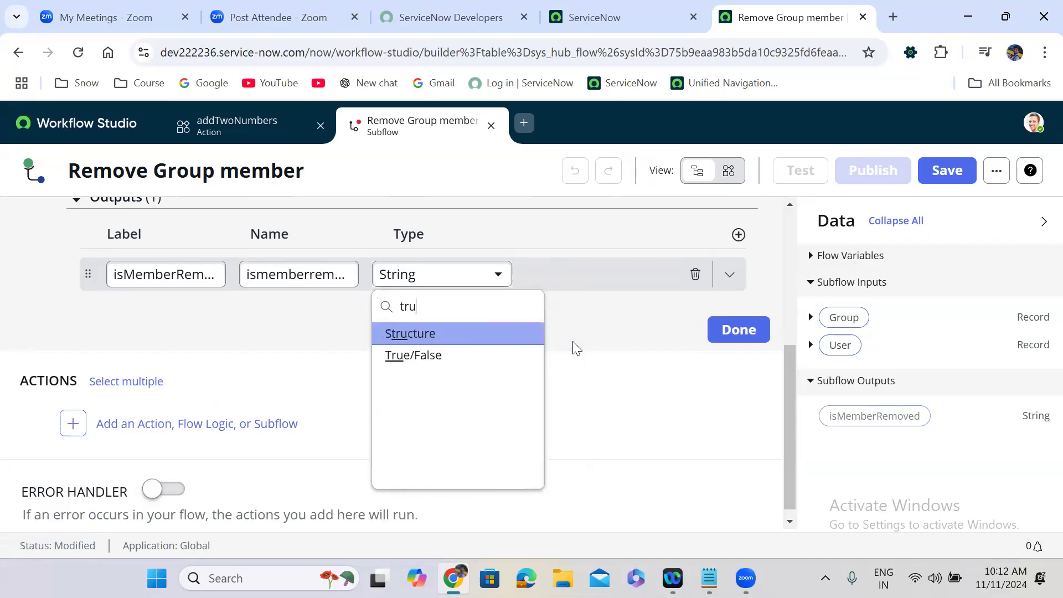
pyautogui.click(456, 357)
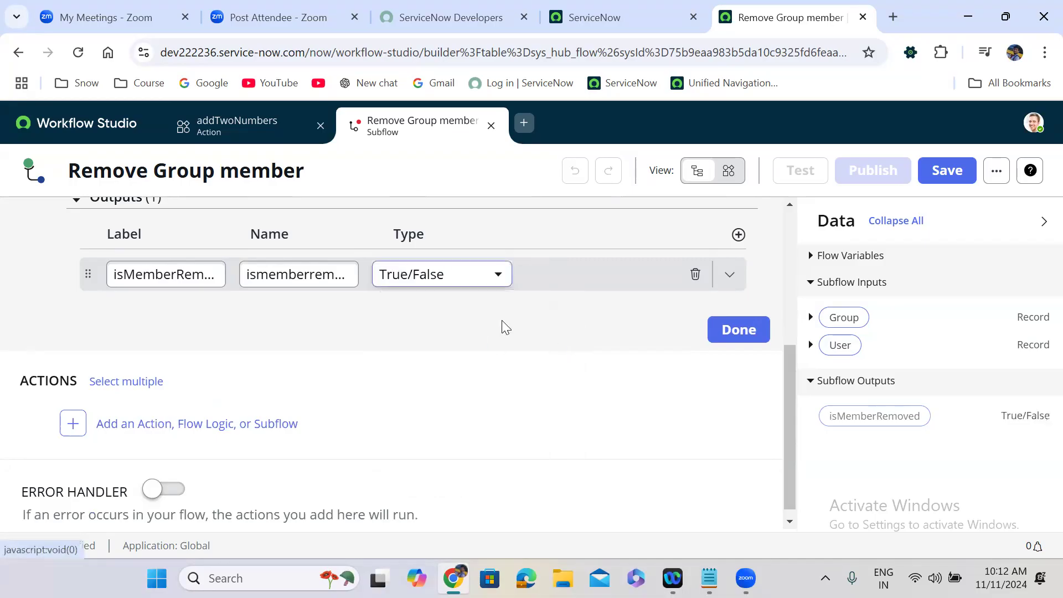
pyautogui.click(745, 332)
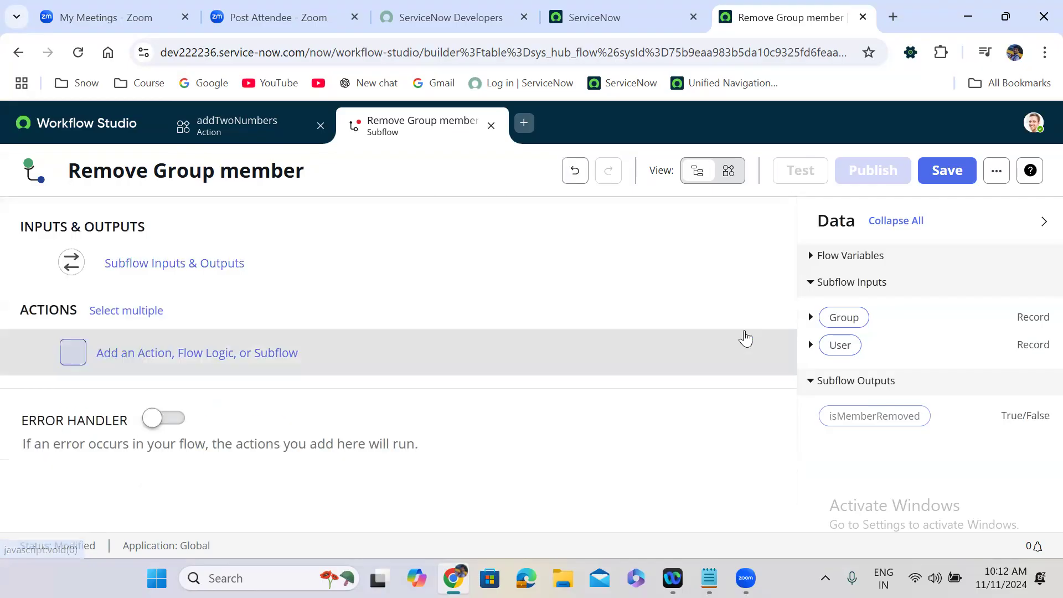
# Step: Reopen the inputs and outputs editor to check the Group, User and isMemberRemoved definitions
pyautogui.click(262, 270)
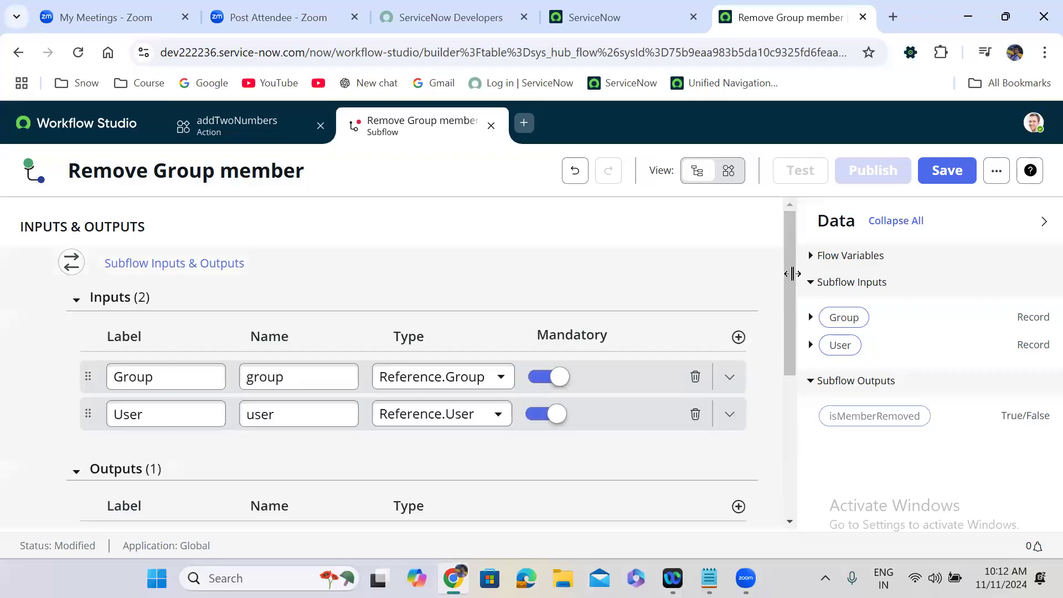
pyautogui.scroll(-3, 789, 360)
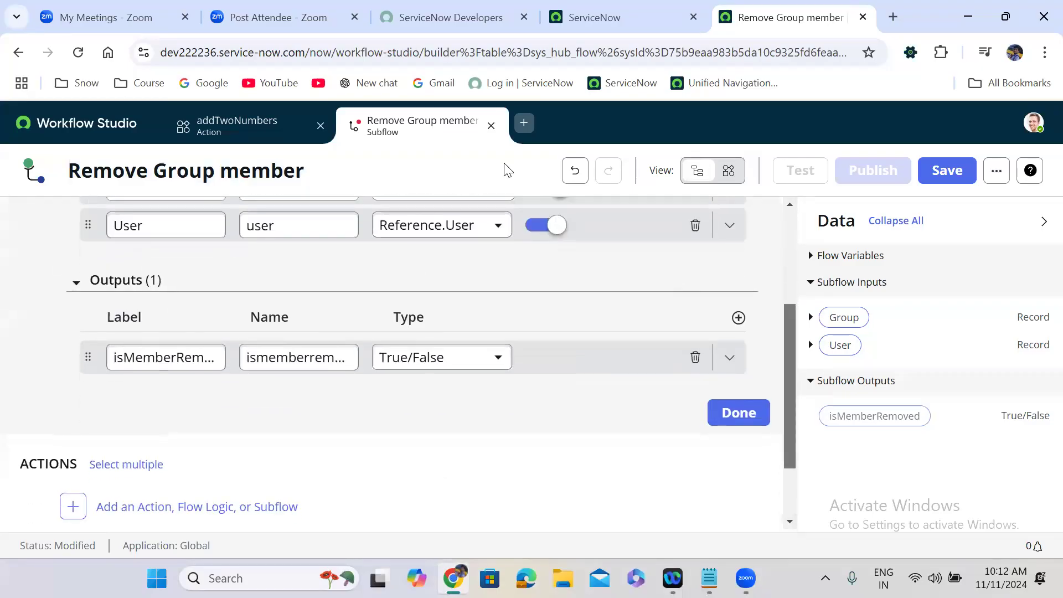
pyautogui.moveTo(791, 443); pyautogui.dragTo(786, 332)
pyautogui.moveTo(793, 288); pyautogui.dragTo(794, 406)
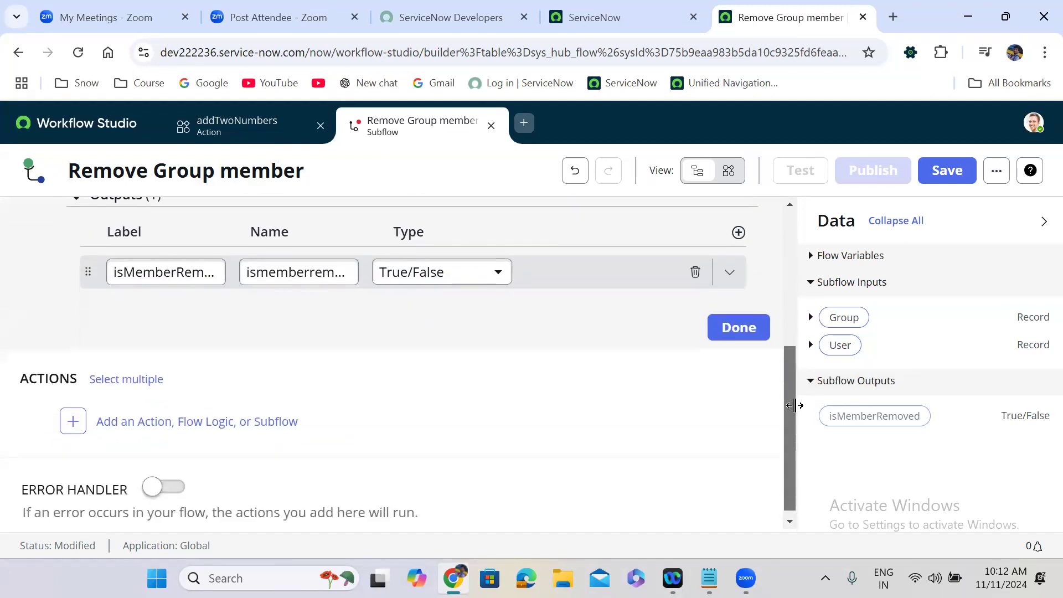
pyautogui.click(746, 327)
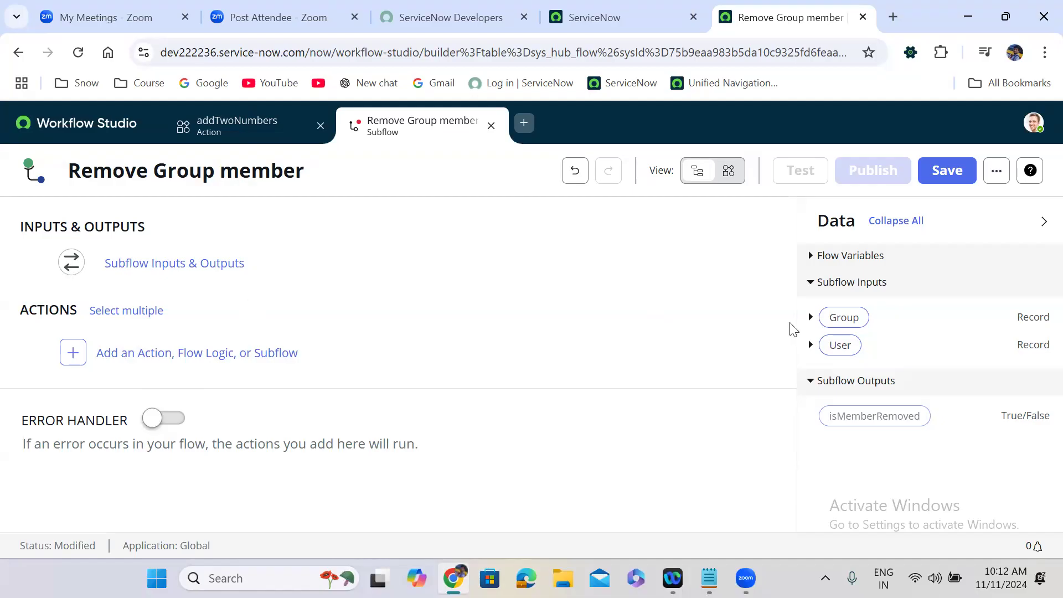
# Step: Add a Look Up Records action on the Group Member table as the first step
pyautogui.click(143, 353)
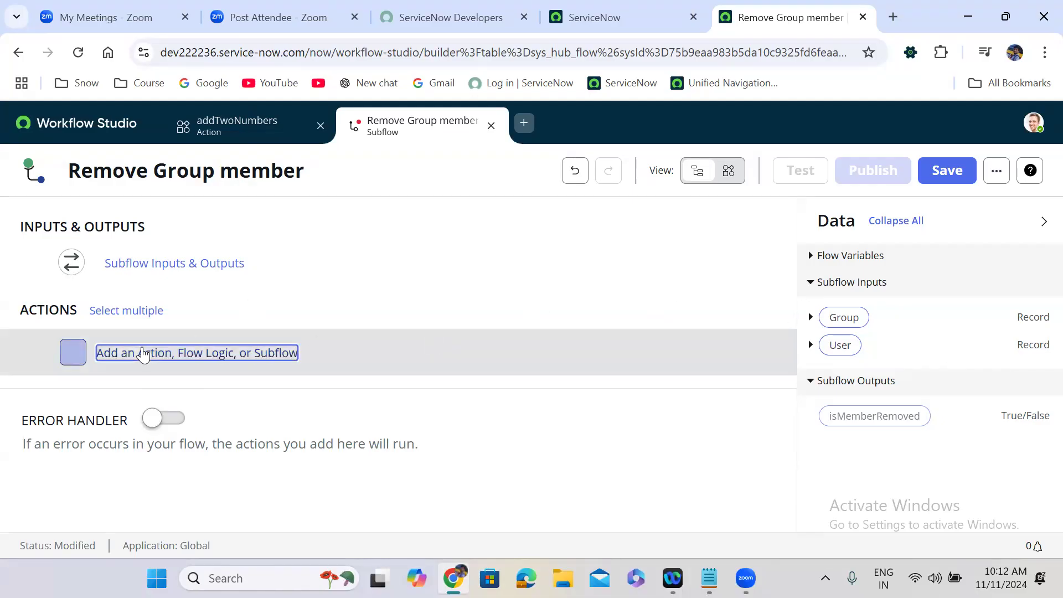
pyautogui.click(142, 358)
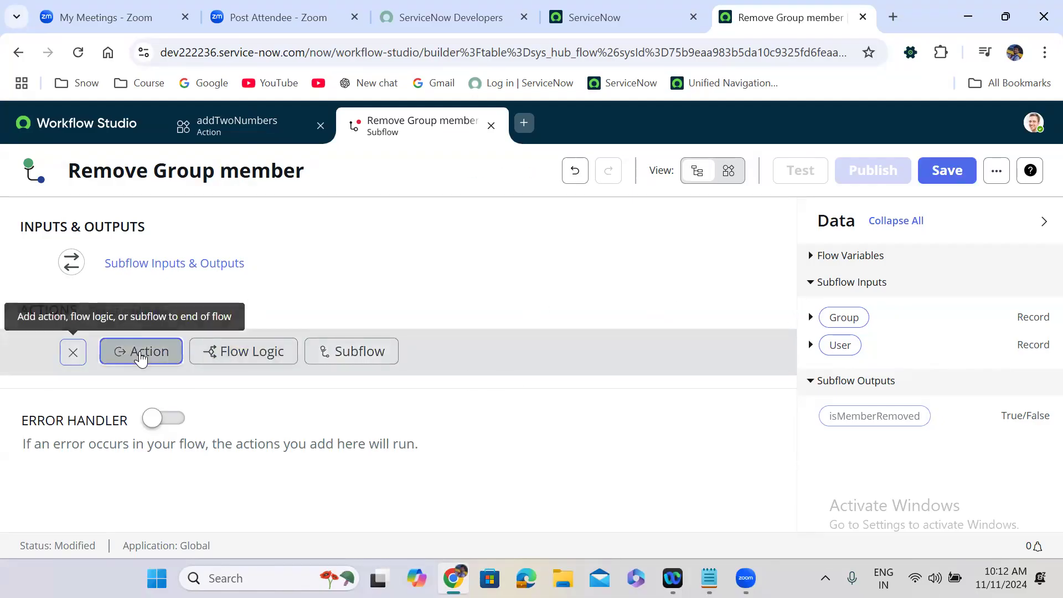
pyautogui.write('l')
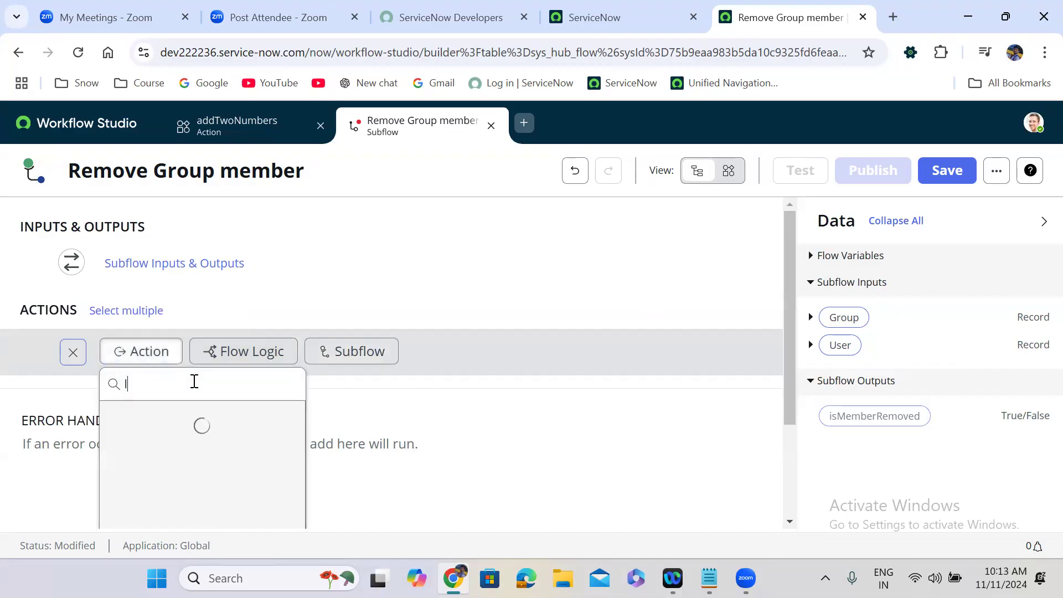
pyautogui.write('ook up ')
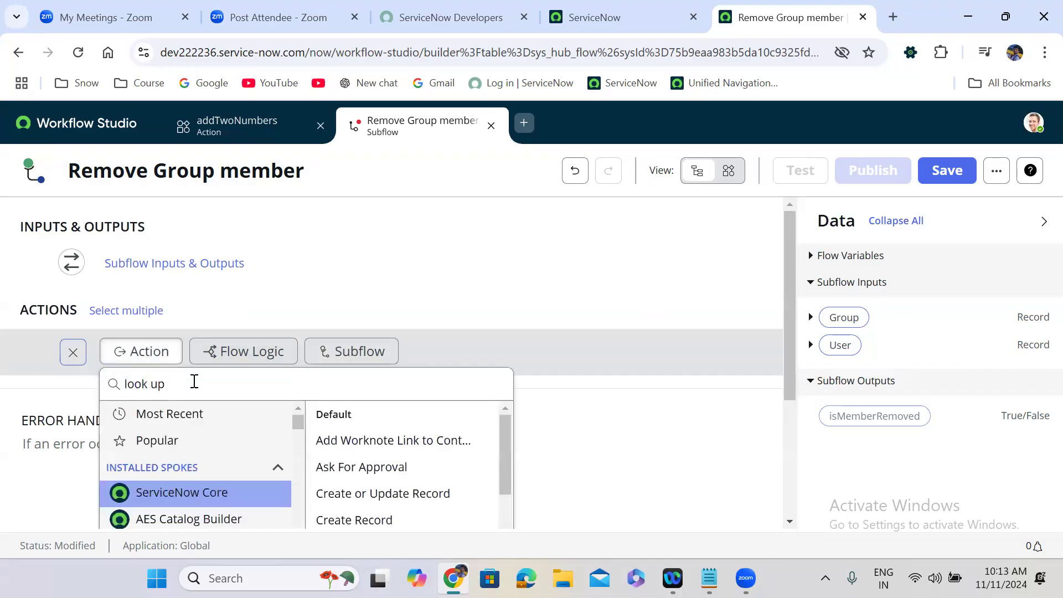
pyautogui.write('records')
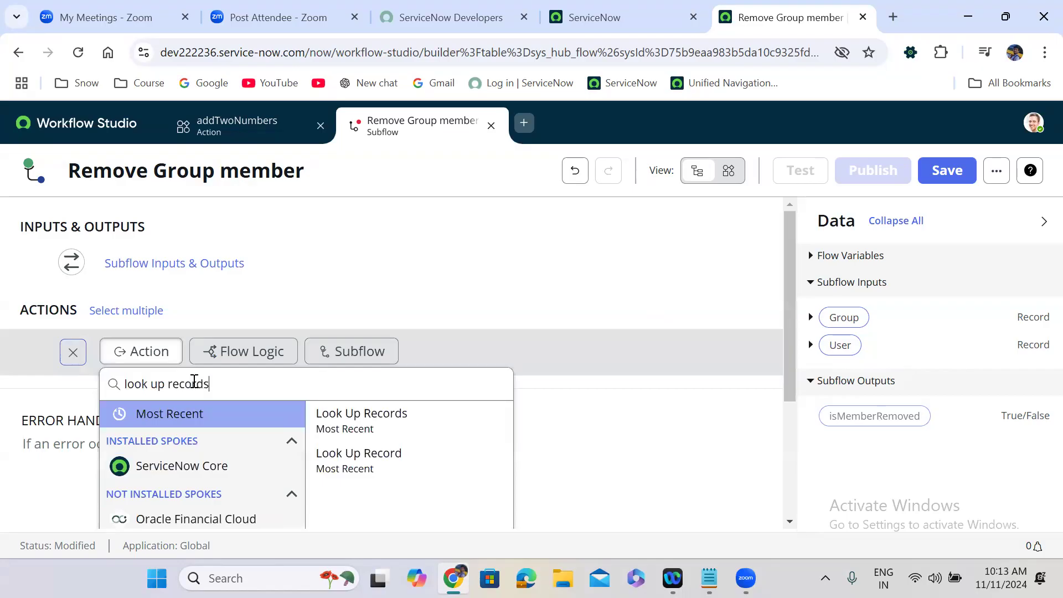
pyautogui.click(377, 426)
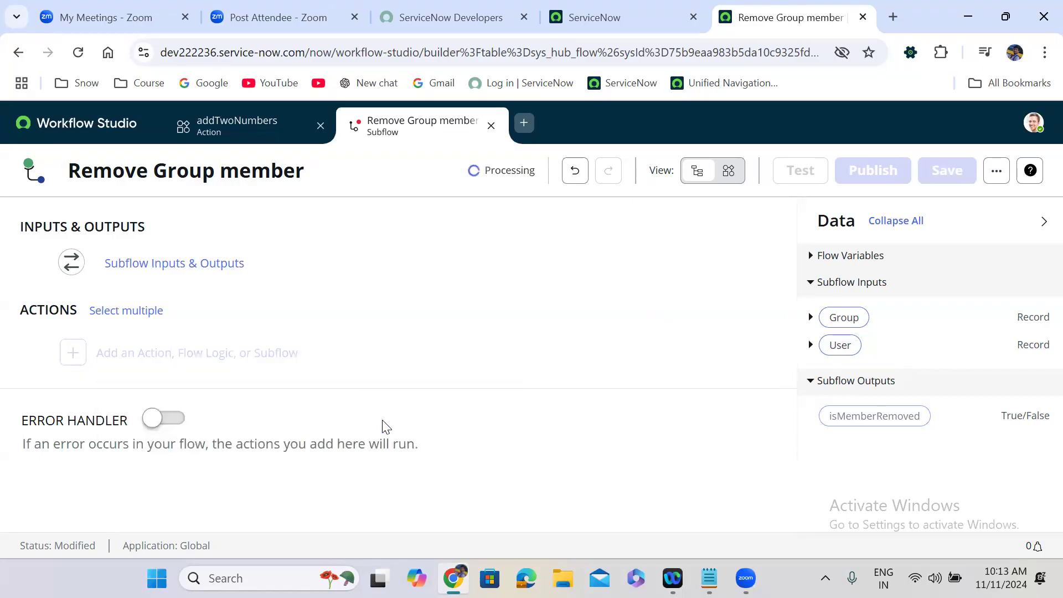
pyautogui.moveTo(788, 267); pyautogui.dragTo(789, 298)
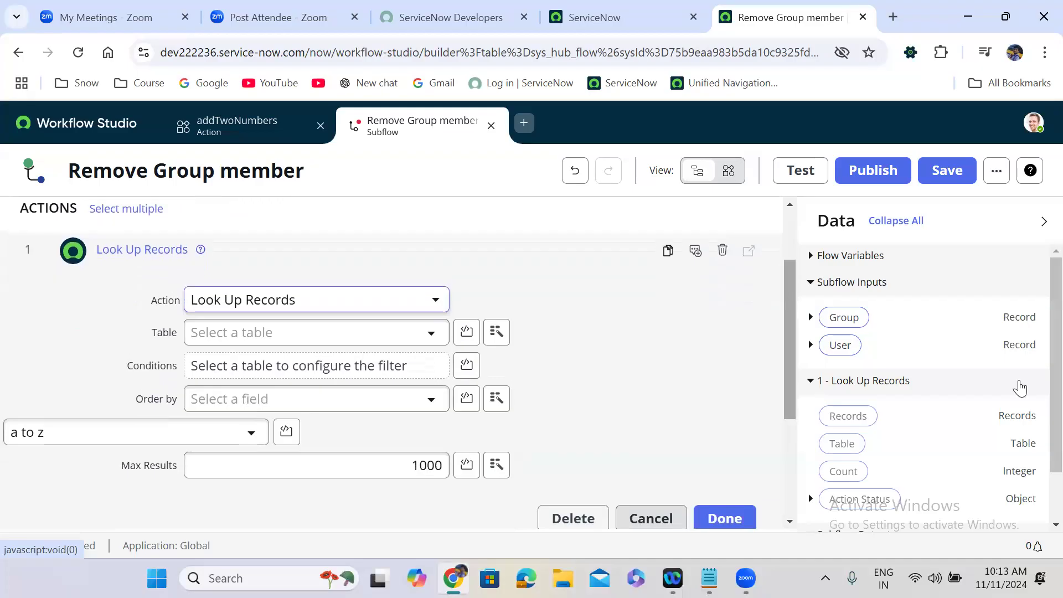
pyautogui.click(352, 332)
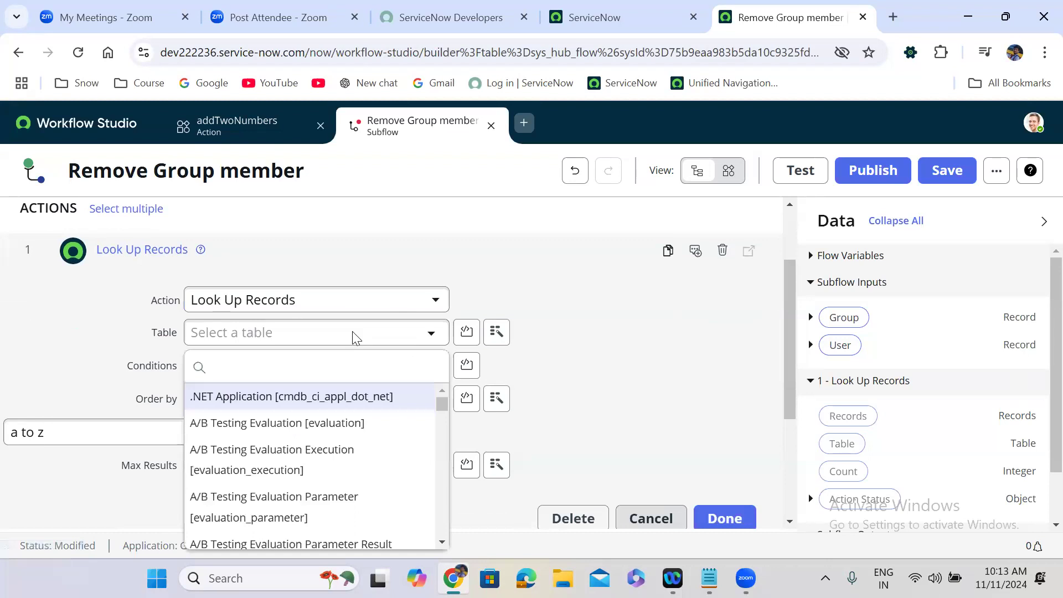
pyautogui.write('sys_us')
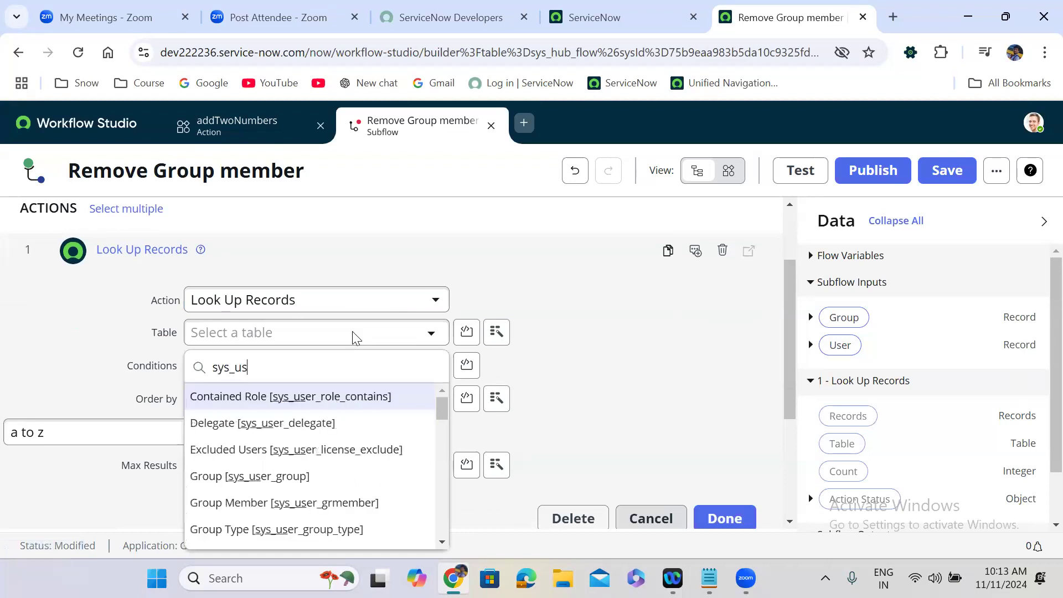
pyautogui.write('er_grmem')
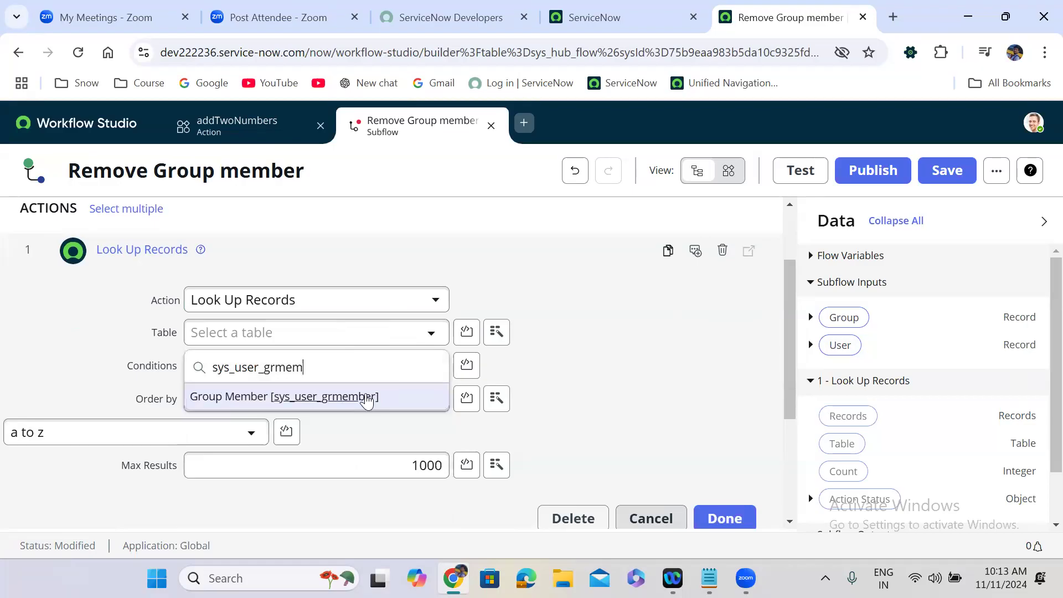
pyautogui.click(367, 395)
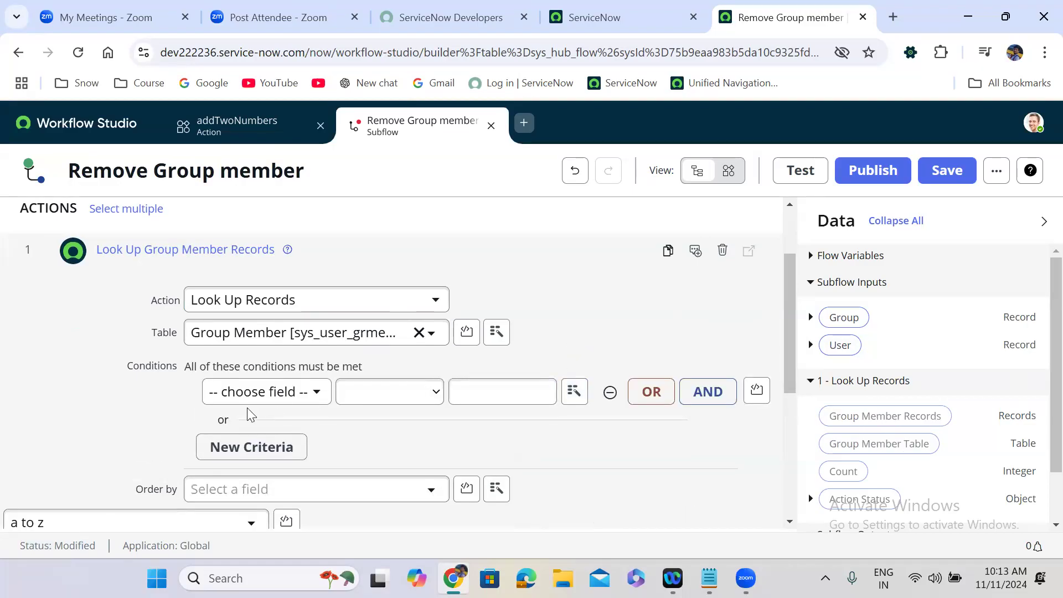
# Step: Add Group and User conditions using the input data pills, then delete the Group condition
pyautogui.click(243, 394)
pyautogui.write('group')
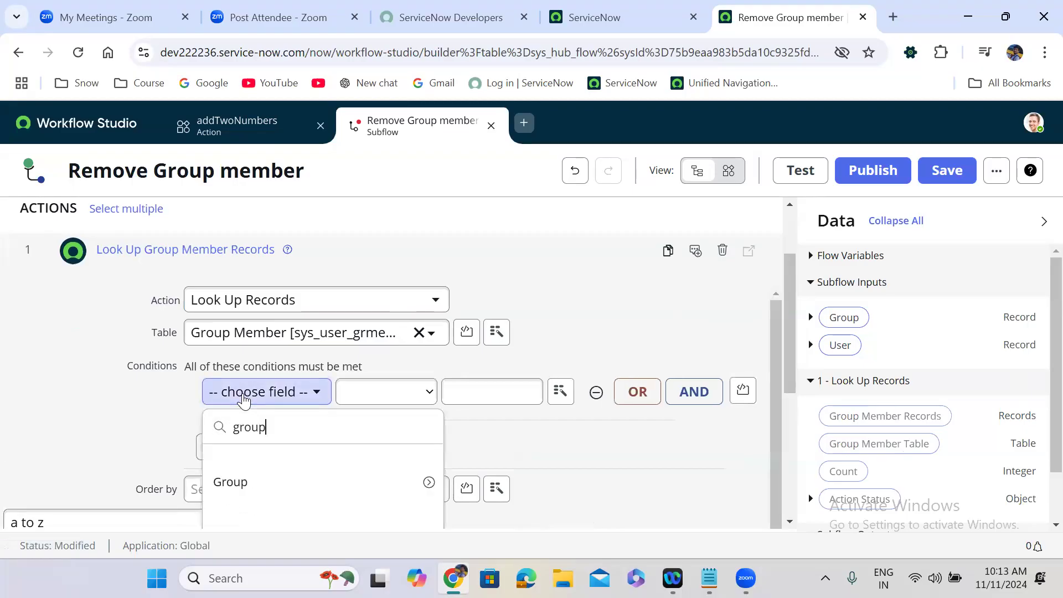
pyautogui.click(275, 480)
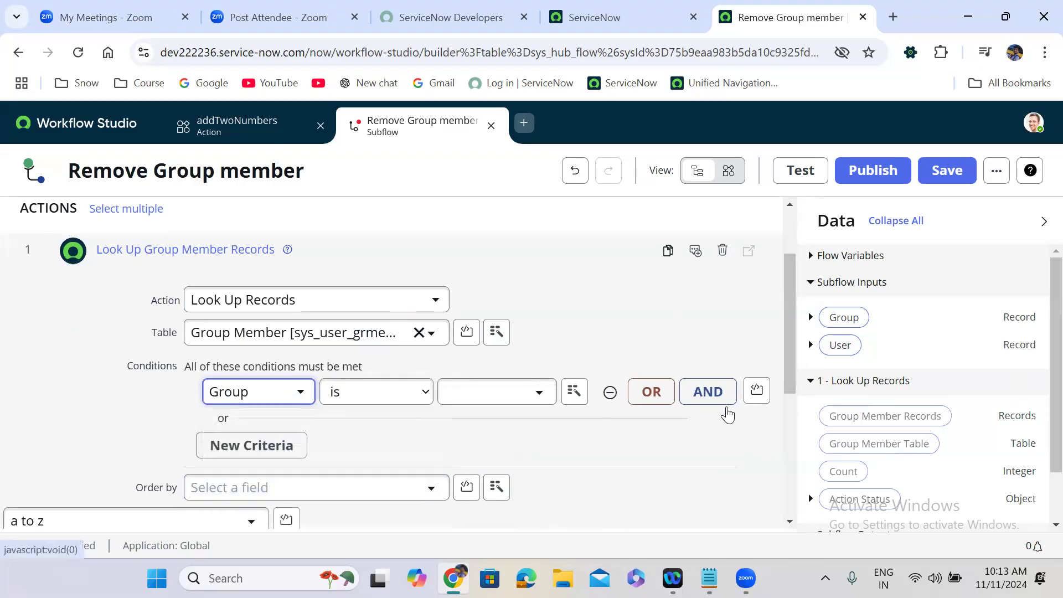
pyautogui.moveTo(844, 320); pyautogui.dragTo(487, 394)
pyautogui.click(692, 401)
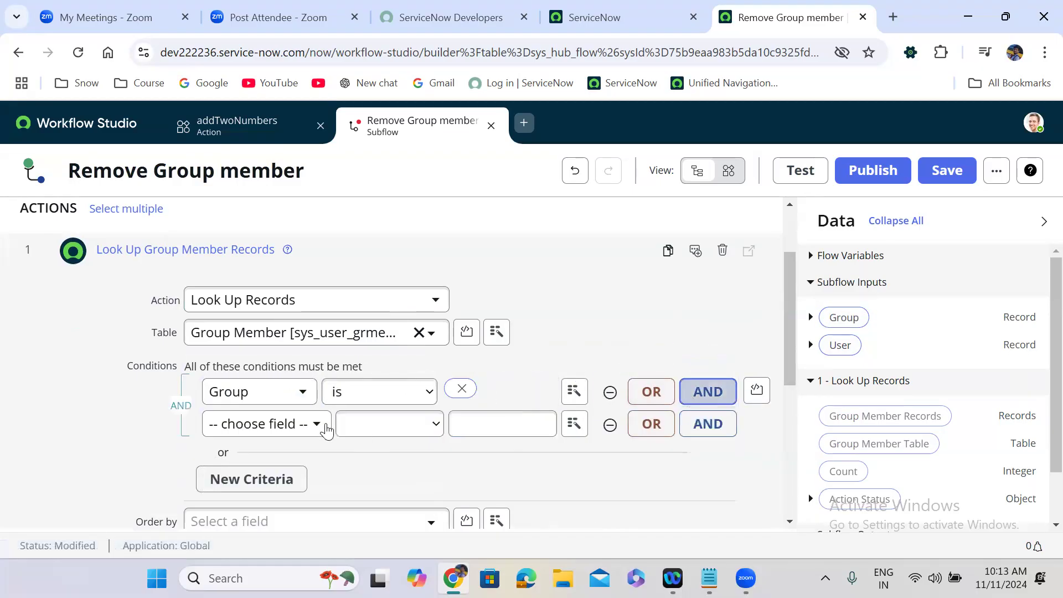
pyautogui.click(238, 426)
pyautogui.write('user')
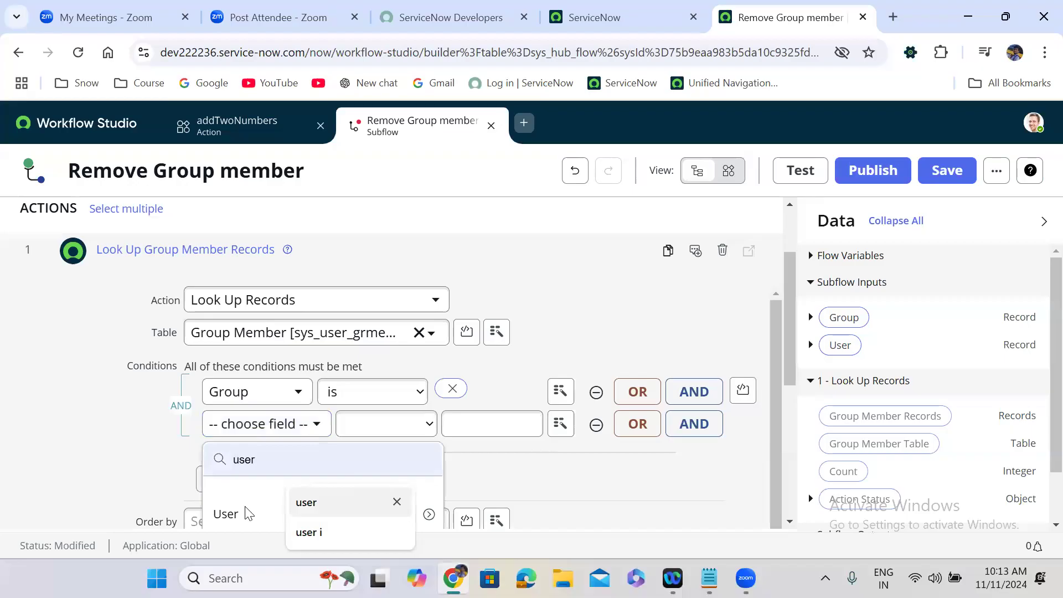
pyautogui.moveTo(847, 346); pyautogui.dragTo(467, 427)
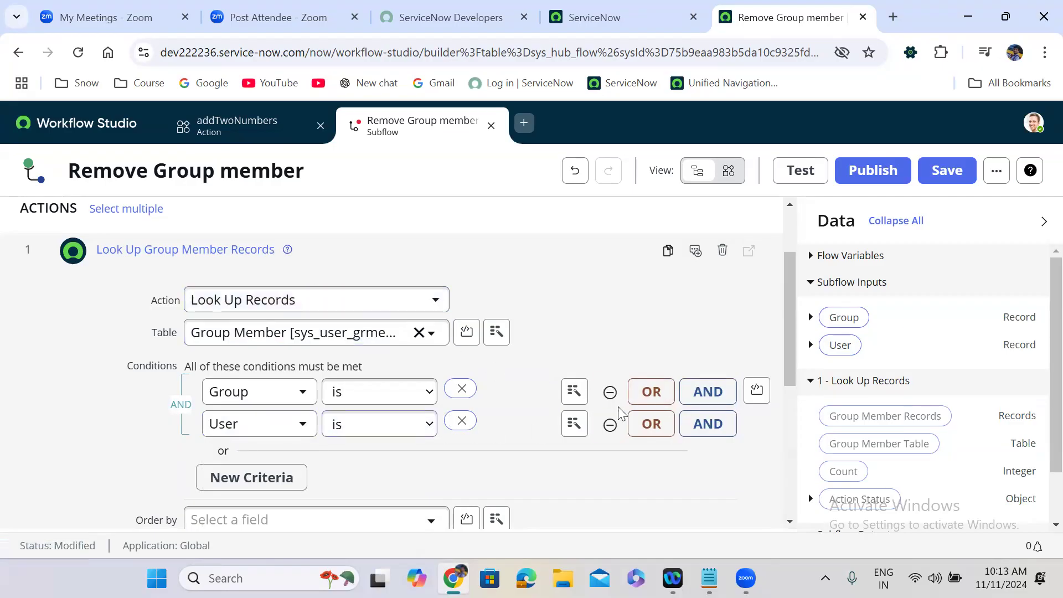
pyautogui.click(611, 391)
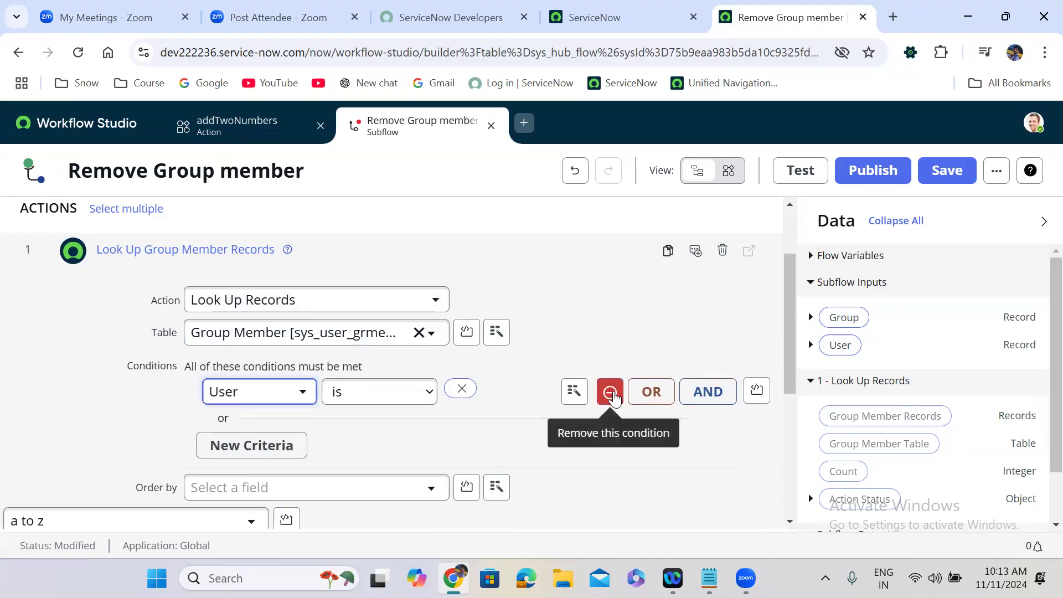
pyautogui.click(611, 391)
# Step: Switch step 1 to Look Up Record on the Group Member [sys_user_grmember] table
pyautogui.click(271, 302)
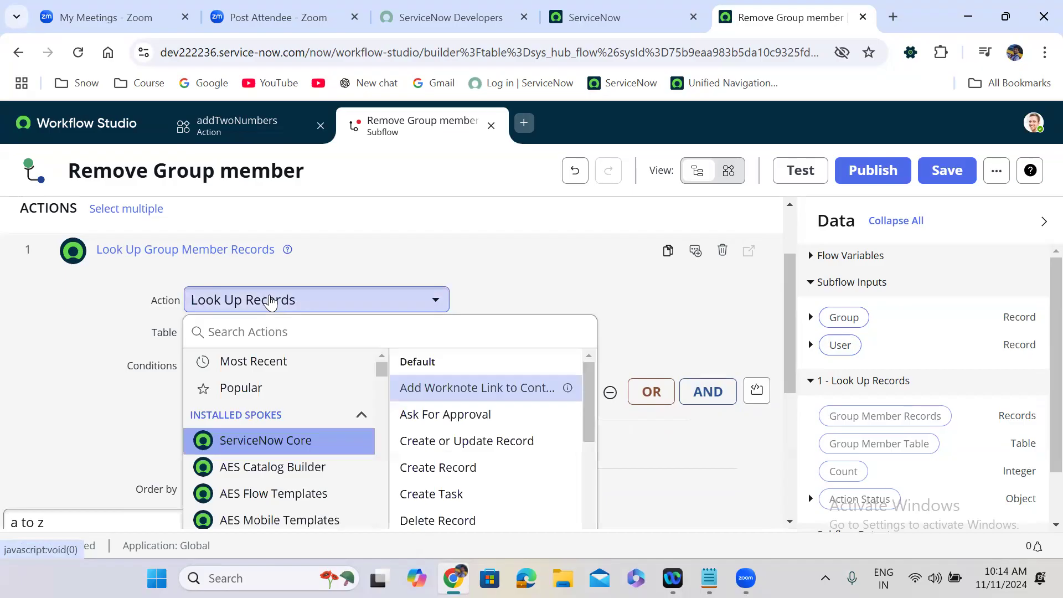
pyautogui.click(271, 333)
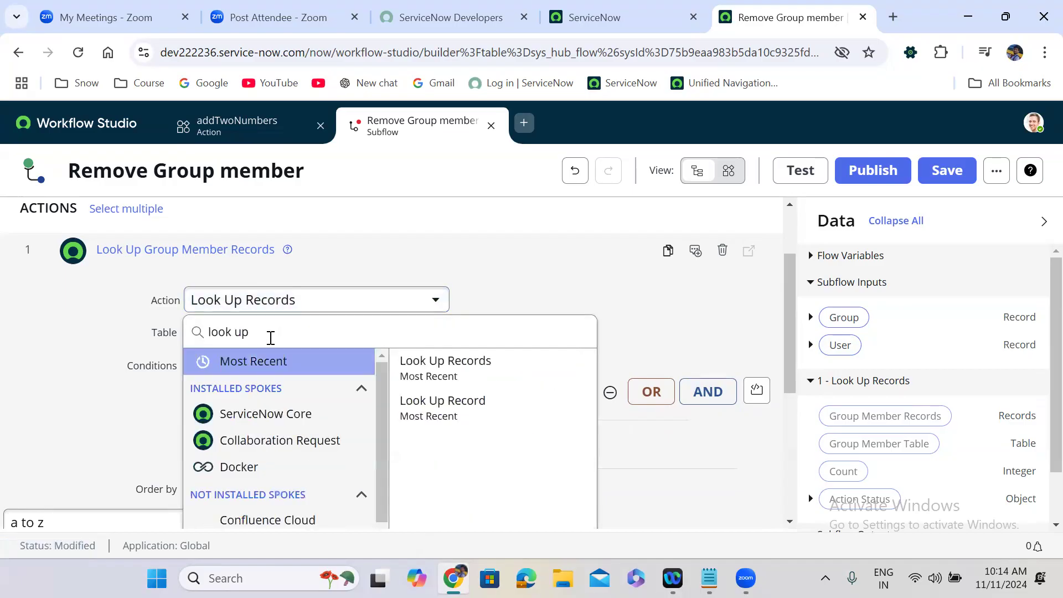
pyautogui.write('look up record')
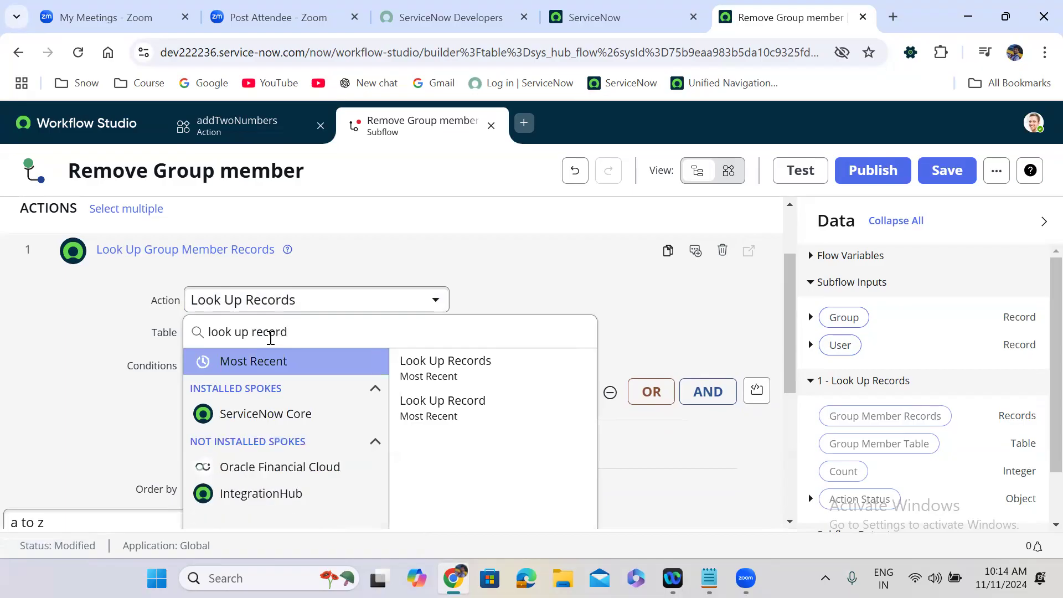
pyautogui.click(458, 424)
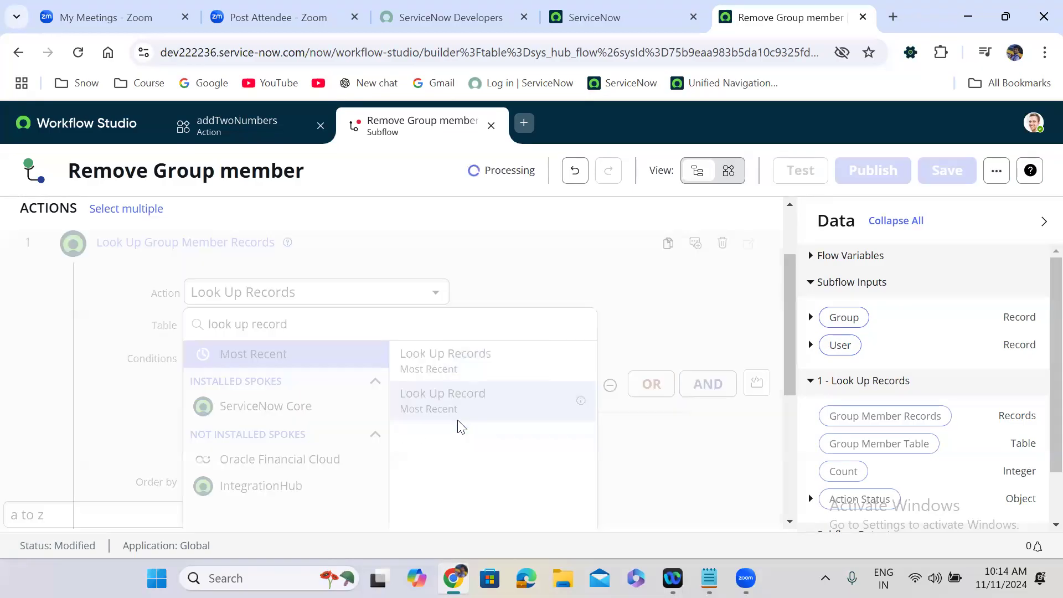
pyautogui.click(261, 331)
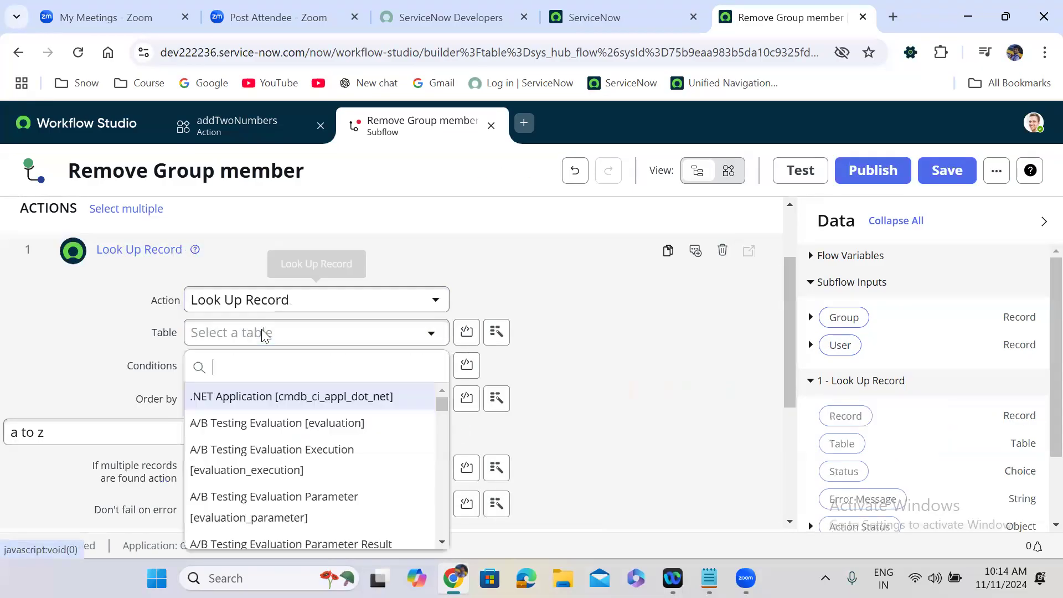
pyautogui.write('sys_')
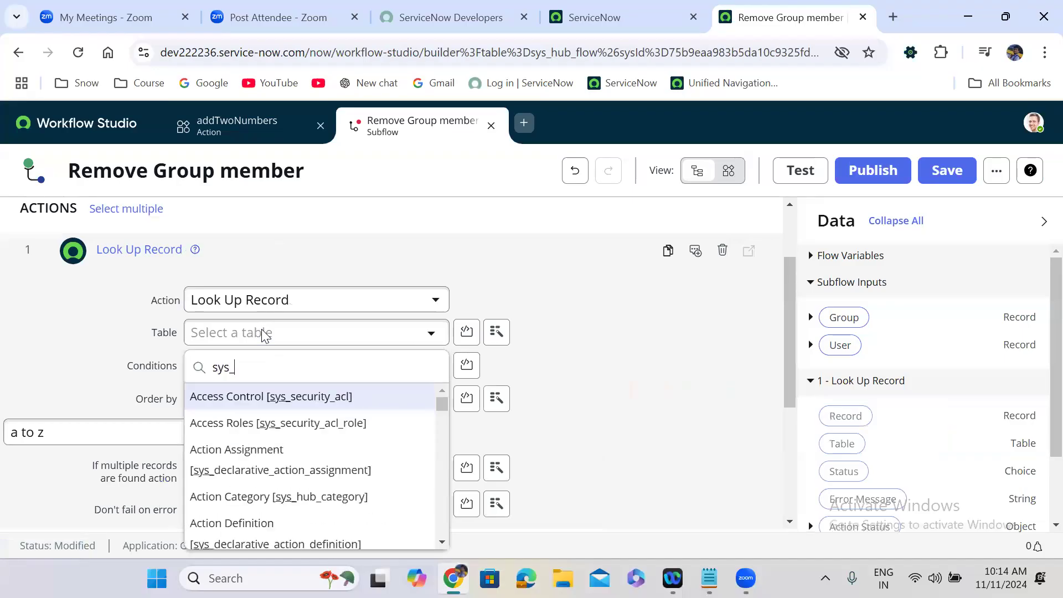
pyautogui.write('user_gr')
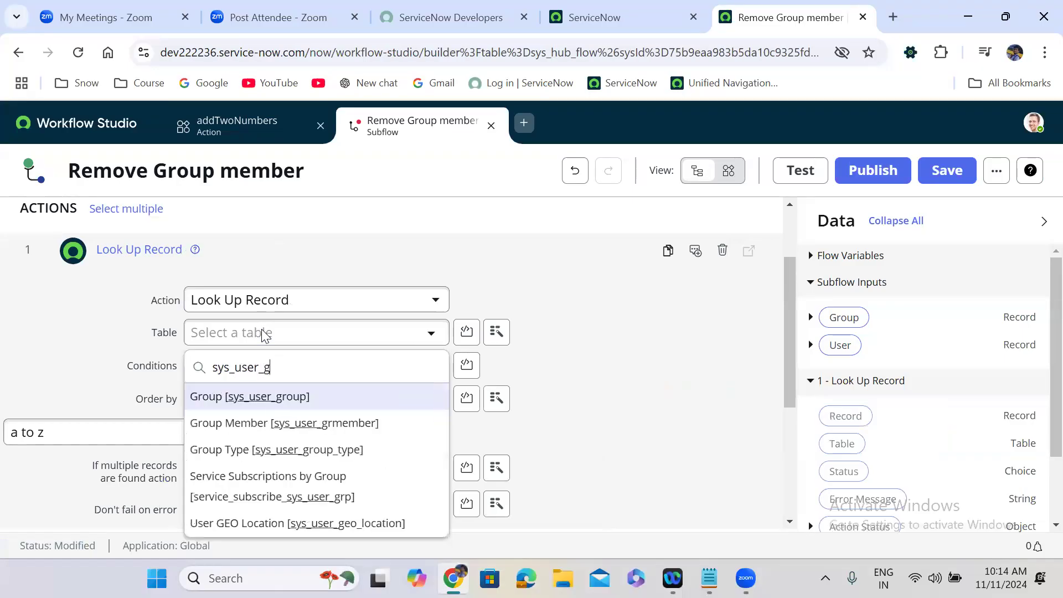
pyautogui.click(324, 423)
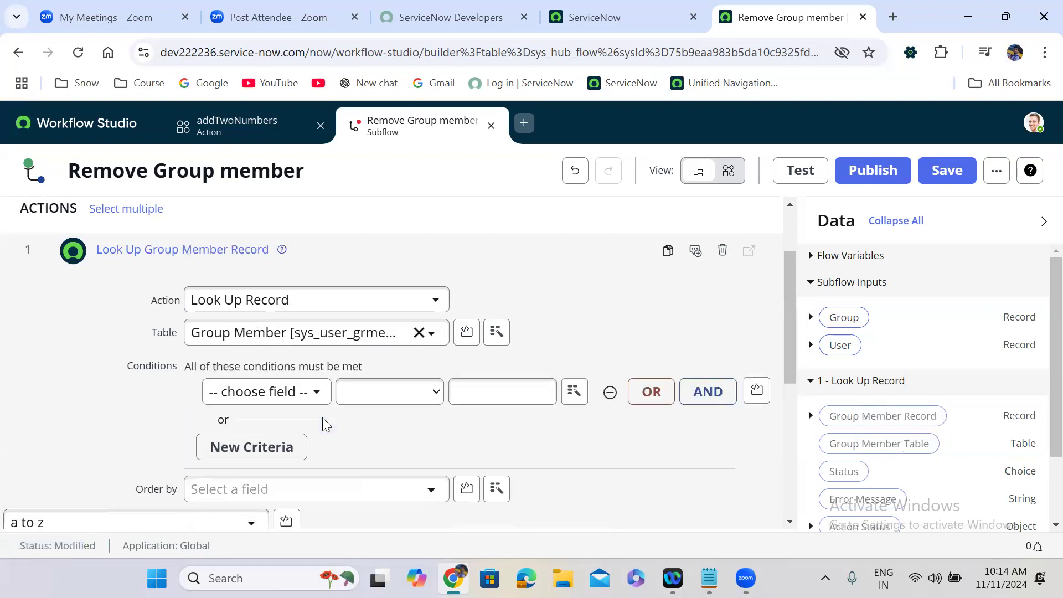
# Step: Set conditions Group is Input Group AND User is Input User, then click Done
pyautogui.click(279, 391)
pyautogui.write('group')
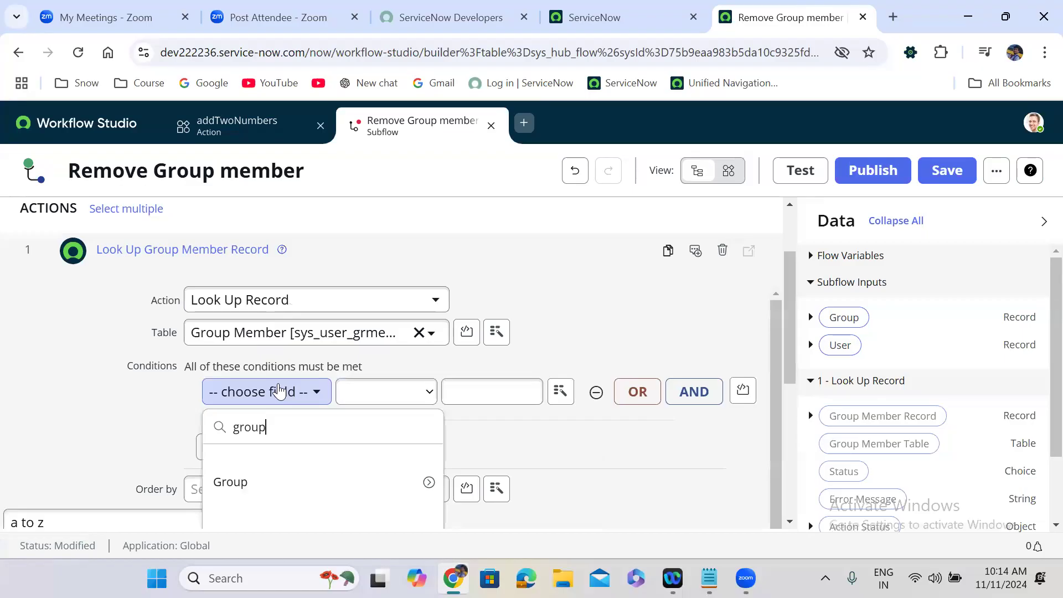
pyautogui.click(283, 488)
pyautogui.click(702, 402)
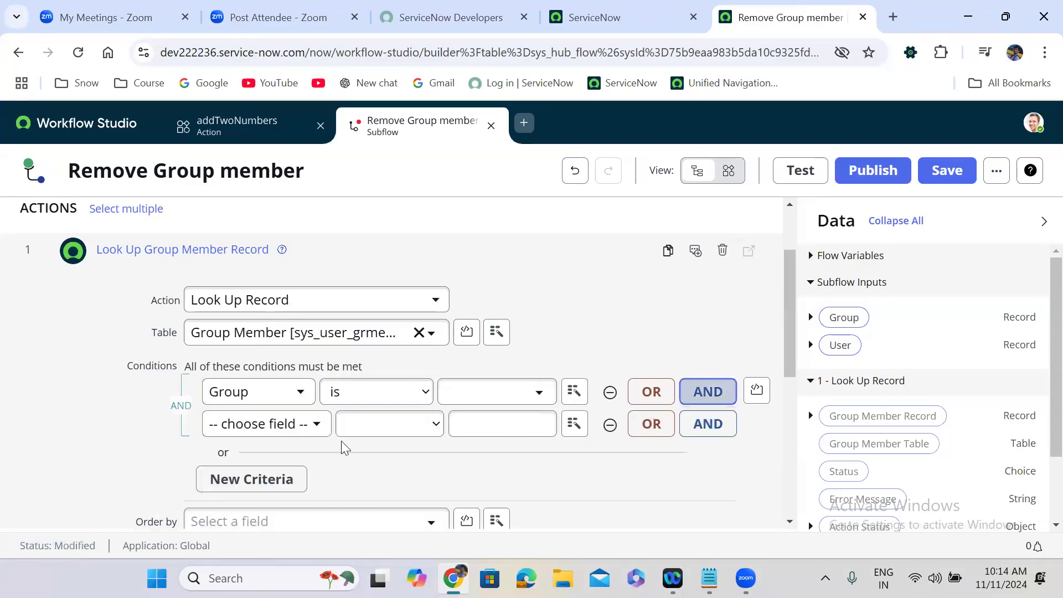
pyautogui.click(265, 426)
pyautogui.write('user')
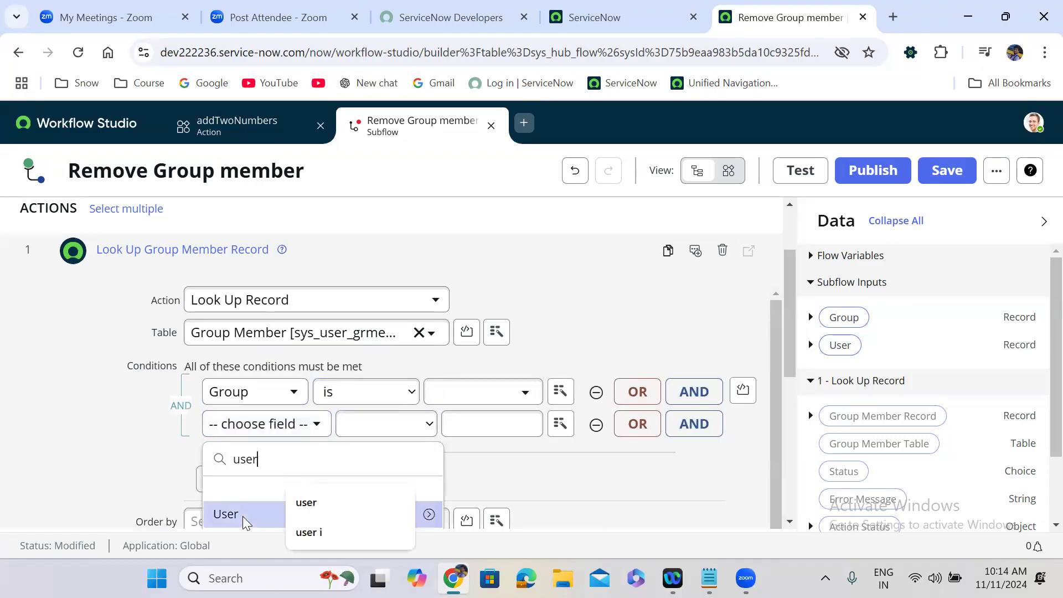
pyautogui.click(244, 516)
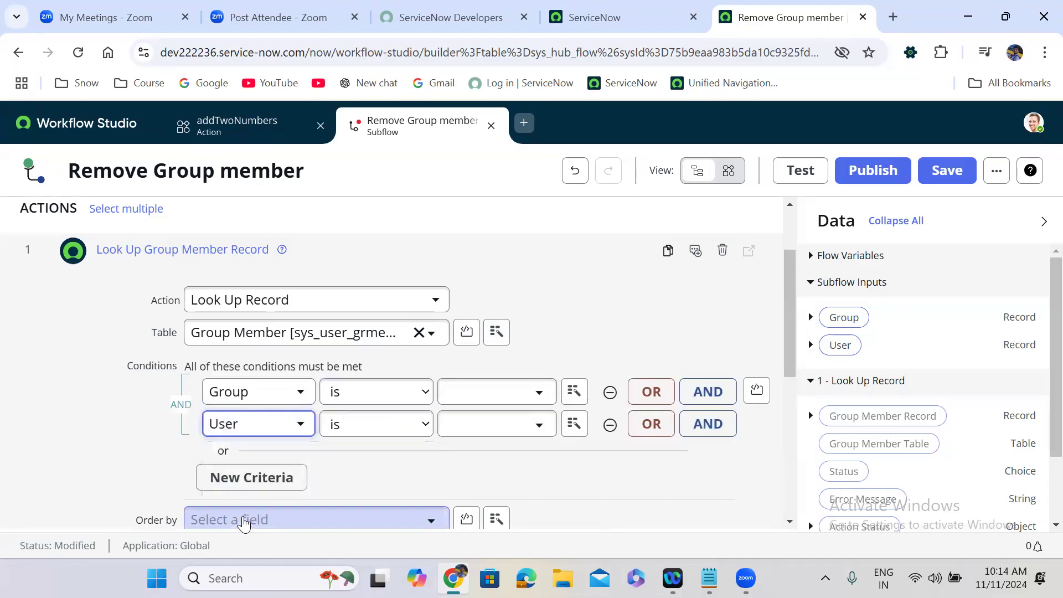
pyautogui.moveTo(843, 319); pyautogui.dragTo(487, 392)
pyautogui.moveTo(842, 347); pyautogui.dragTo(487, 432)
pyautogui.moveTo(790, 301); pyautogui.dragTo(788, 385)
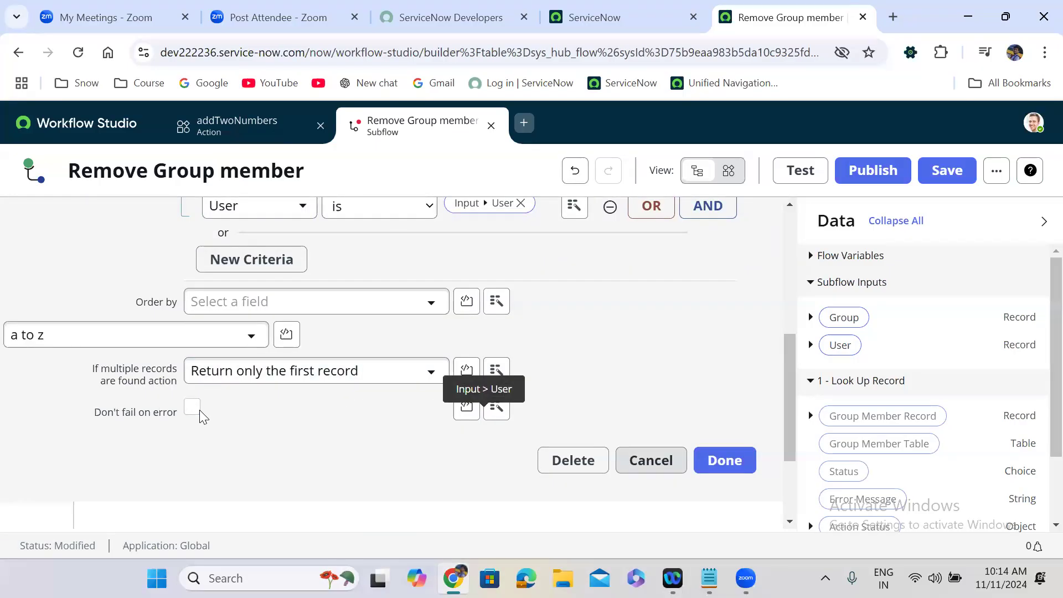
pyautogui.click(726, 461)
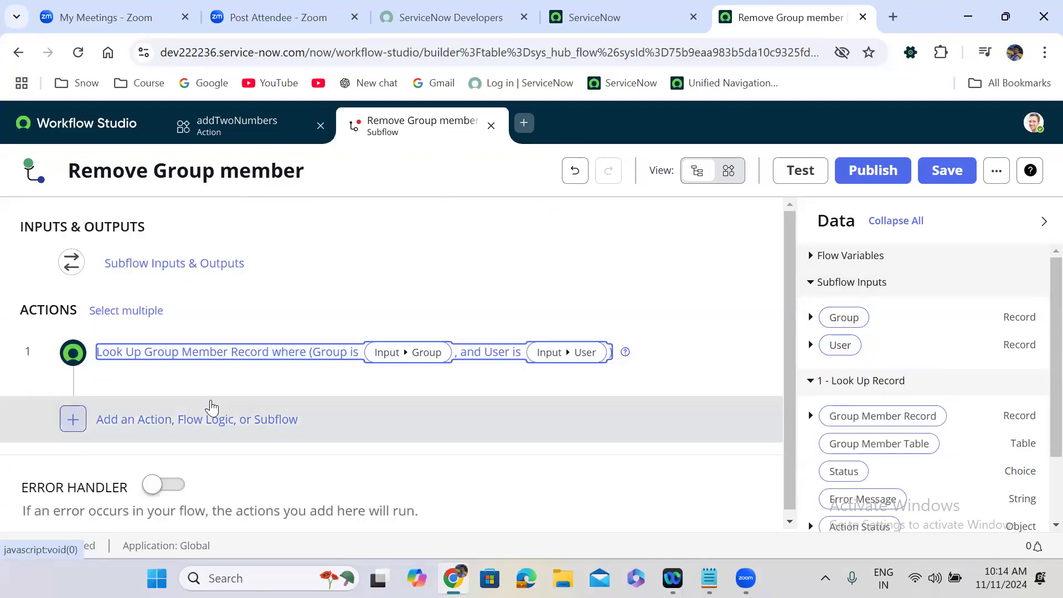
# Step: Add an If step after the lookup labelled 'If User is member of Group'
pyautogui.click(167, 424)
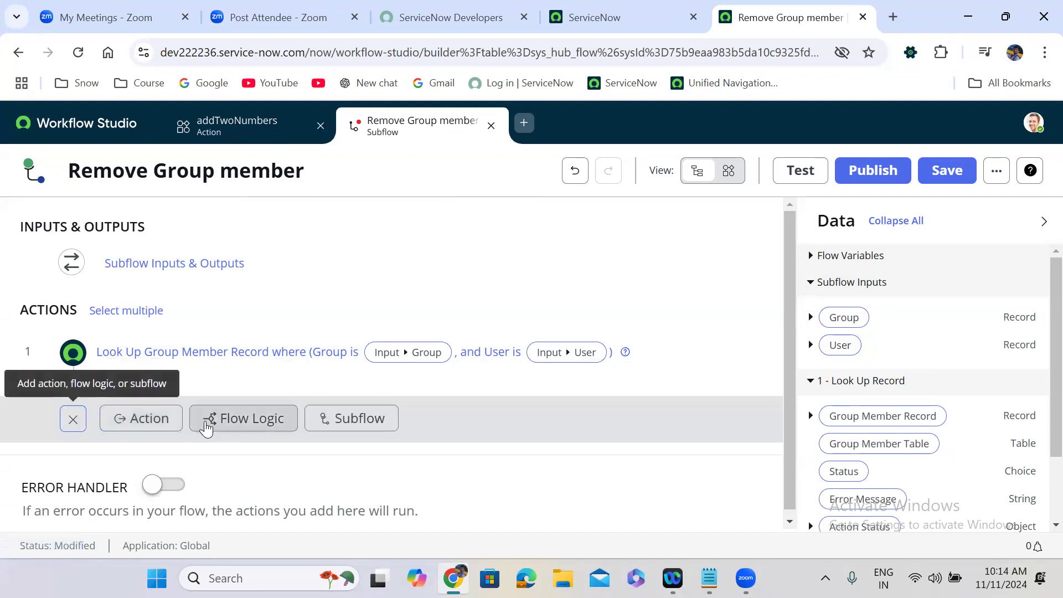
pyautogui.click(250, 426)
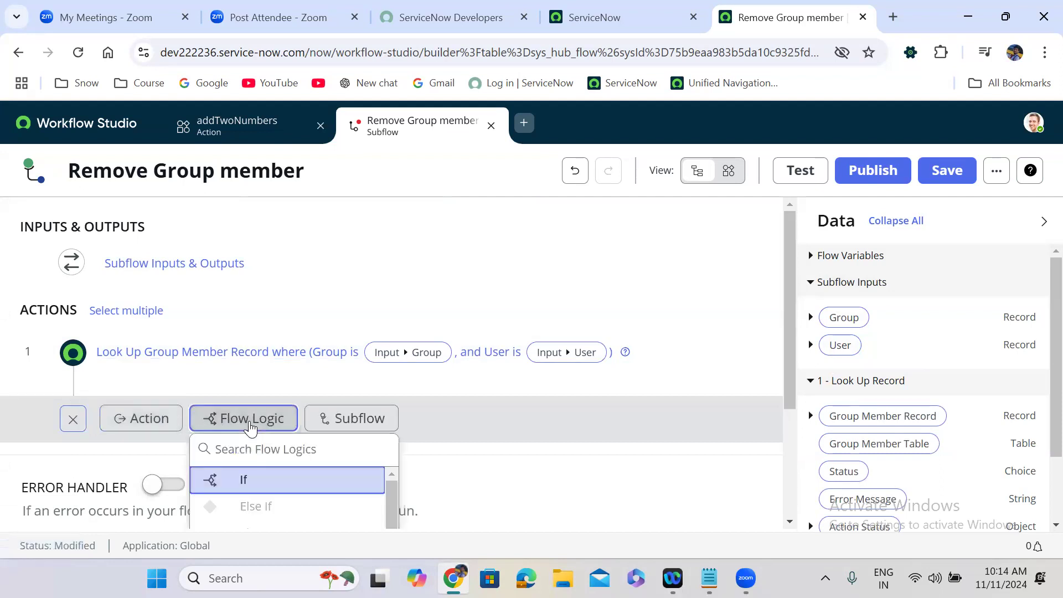
pyautogui.click(263, 481)
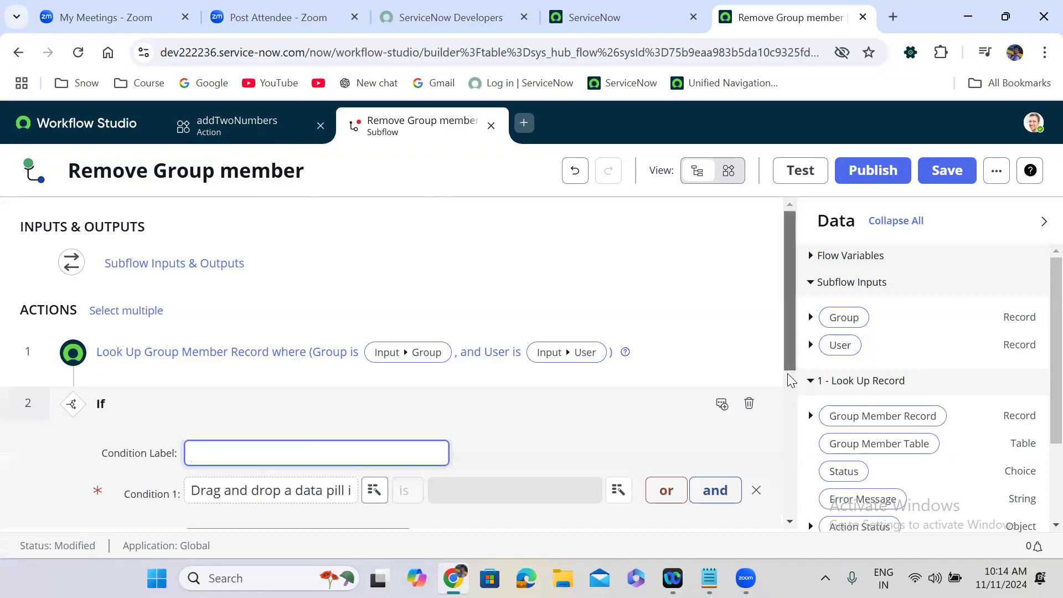
pyautogui.scroll(-2, 788, 354)
pyautogui.click(249, 351)
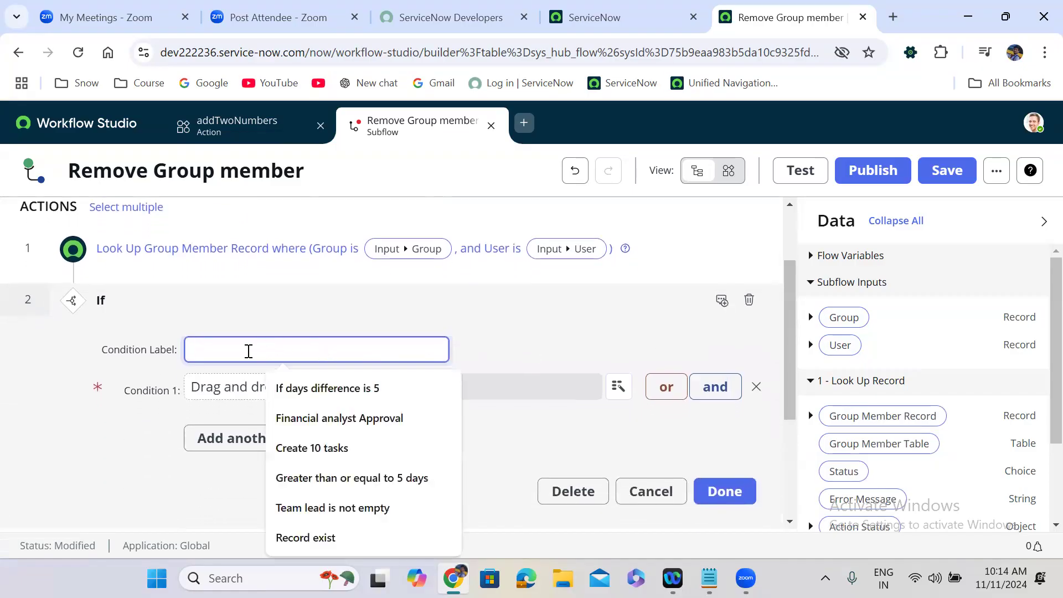
pyautogui.write('If')
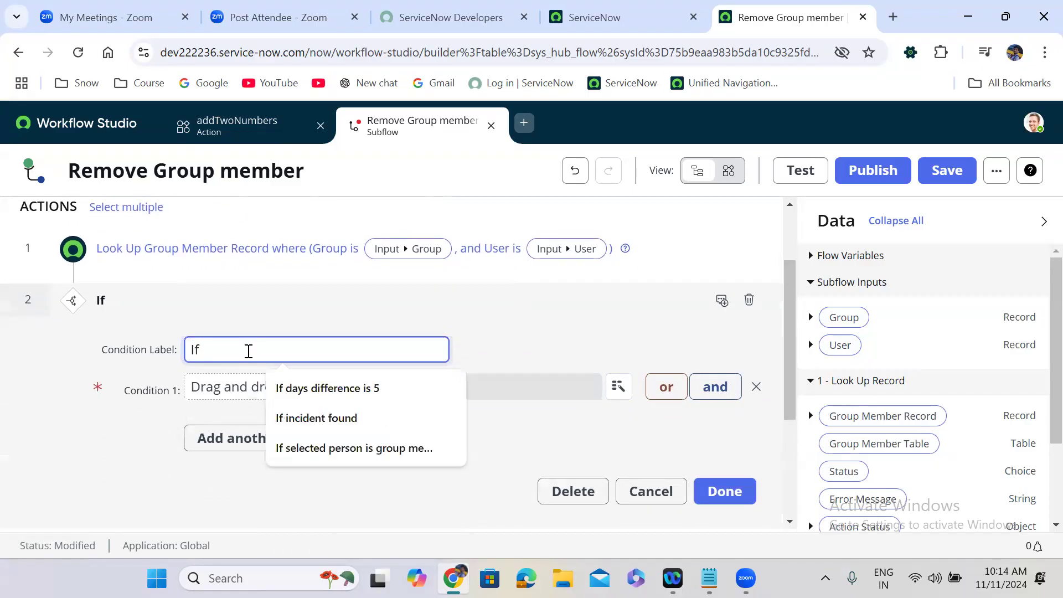
pyautogui.write(' User is mem')
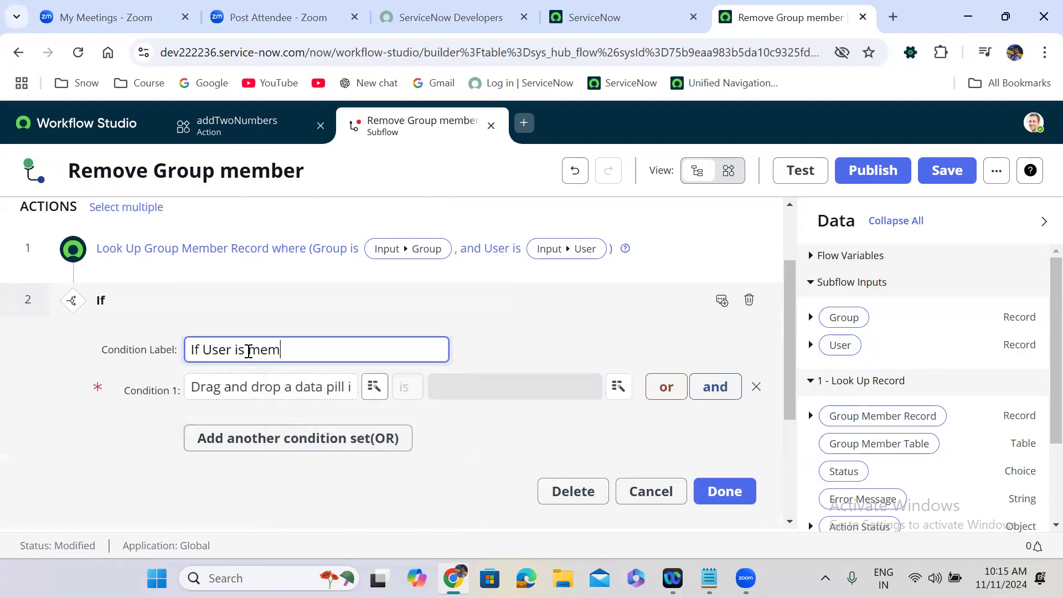
pyautogui.write('ber og Group')
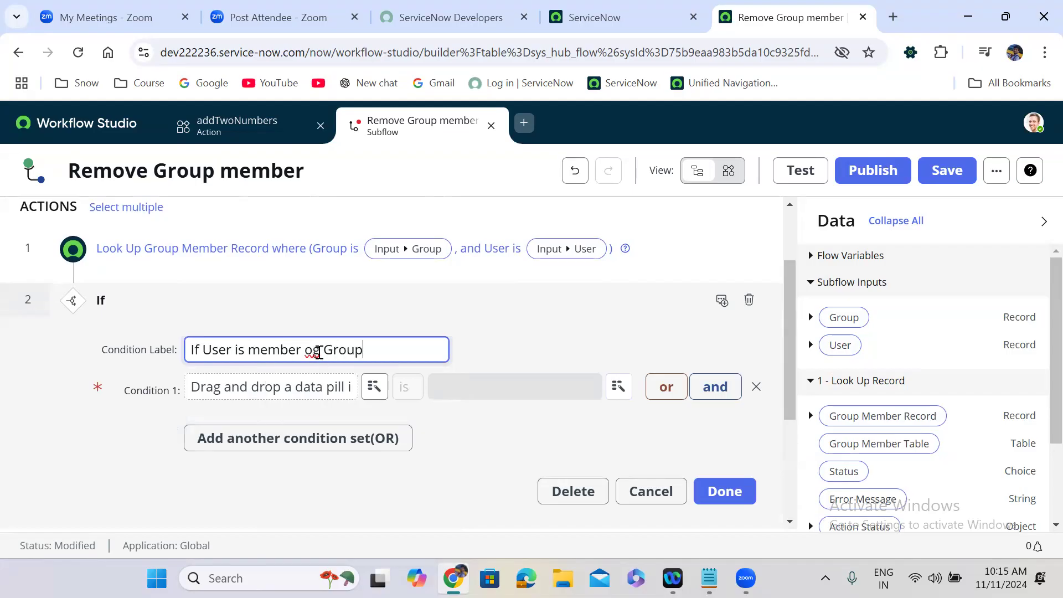
pyautogui.click(319, 352)
pyautogui.press('BackSpace')
pyautogui.write('f')
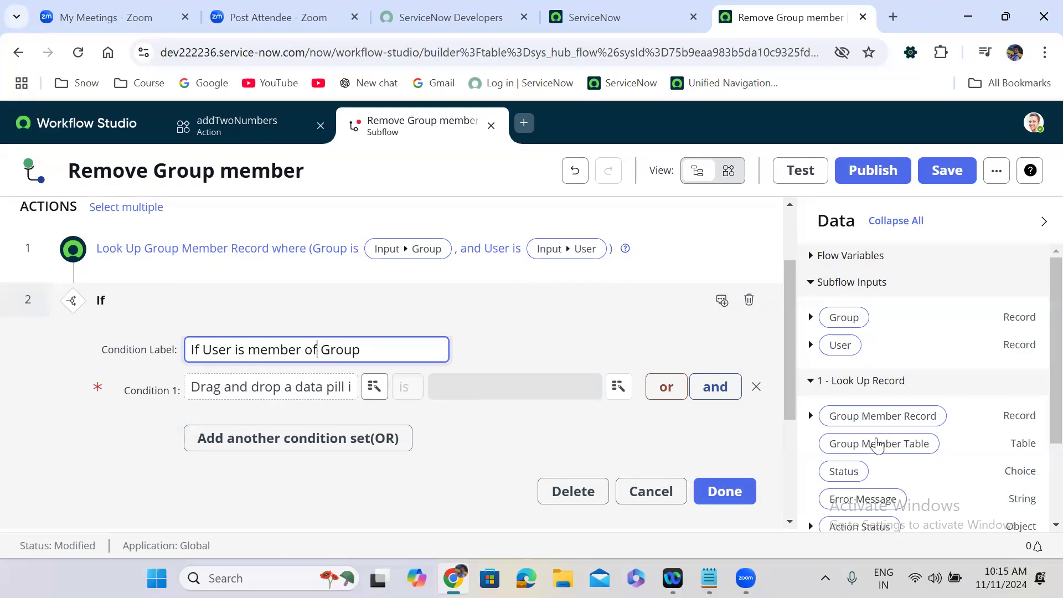
# Step: Make Condition 1 test that the Look Up Record Status is Success
pyautogui.scroll(-2, 1040, 396)
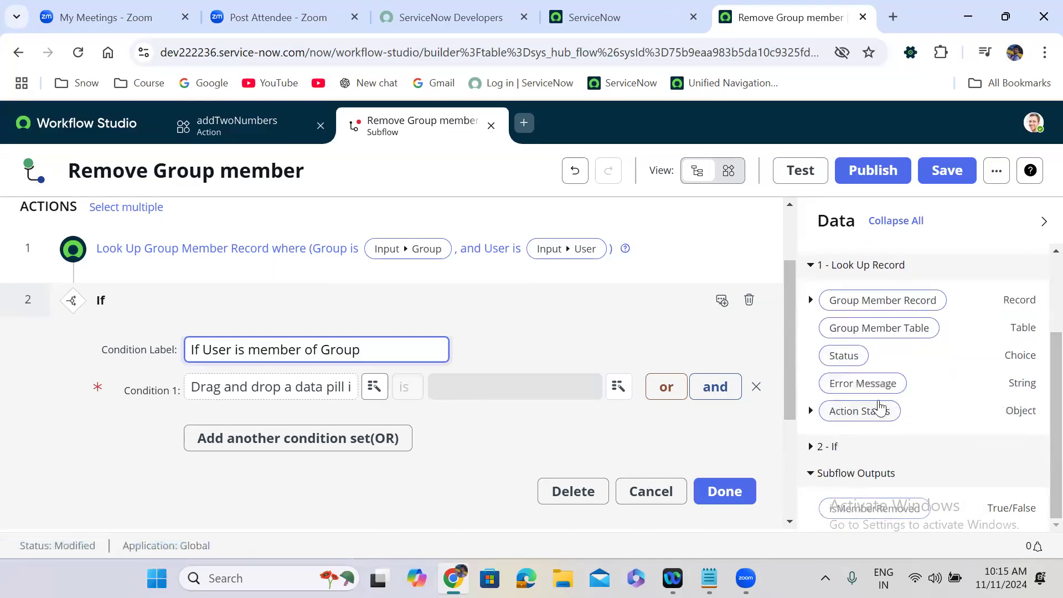
pyautogui.moveTo(869, 391)
pyautogui.mouseDown()
pyautogui.moveTo(868, 361)
pyautogui.moveTo(878, 374)
pyautogui.mouseUp()
pyautogui.moveTo(869, 412); pyautogui.dragTo(291, 385)
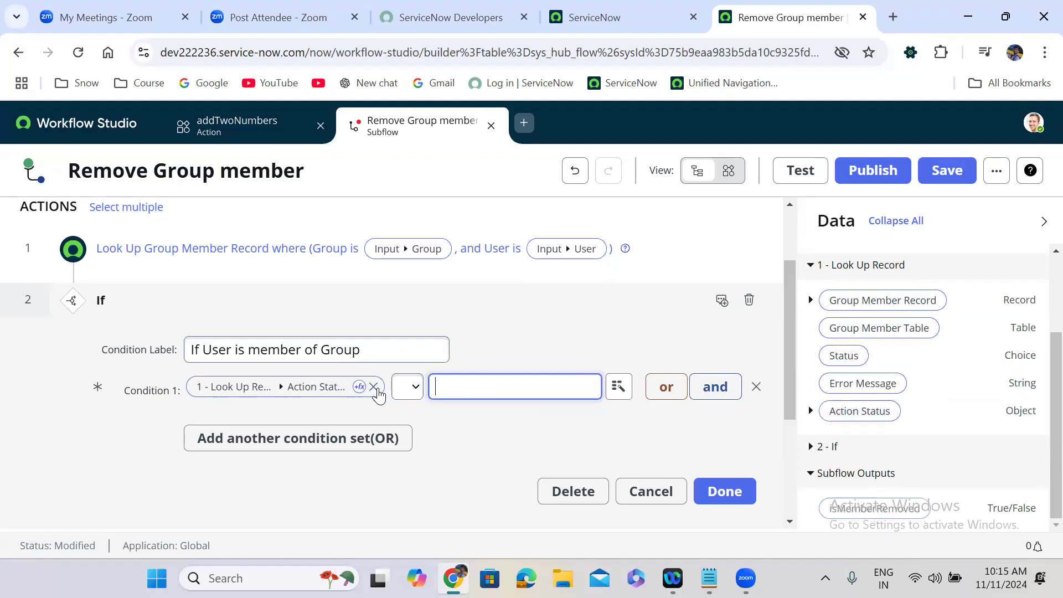
pyautogui.moveTo(848, 365); pyautogui.dragTo(365, 393)
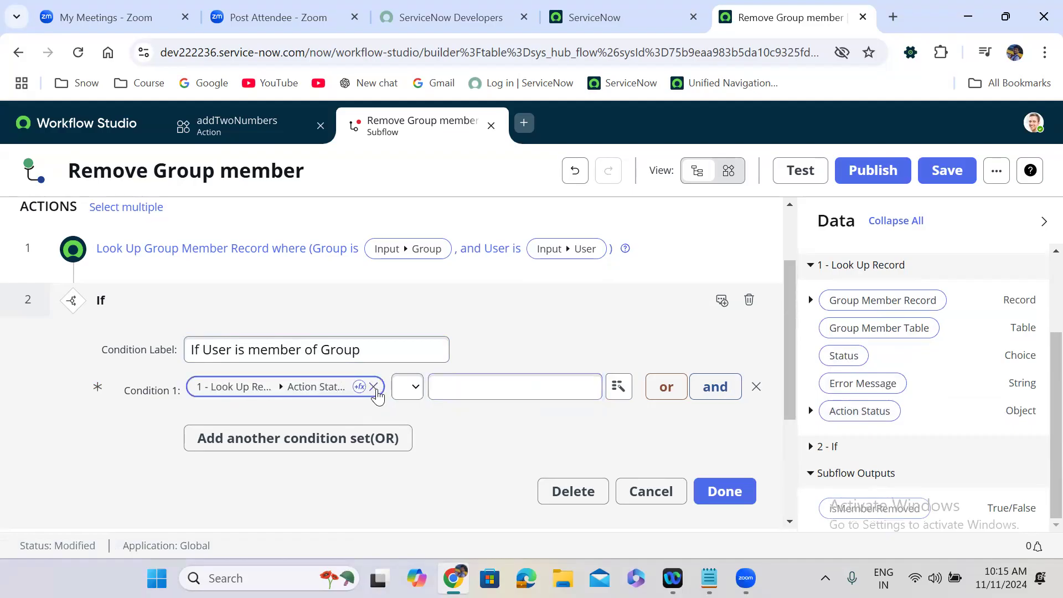
pyautogui.click(374, 387)
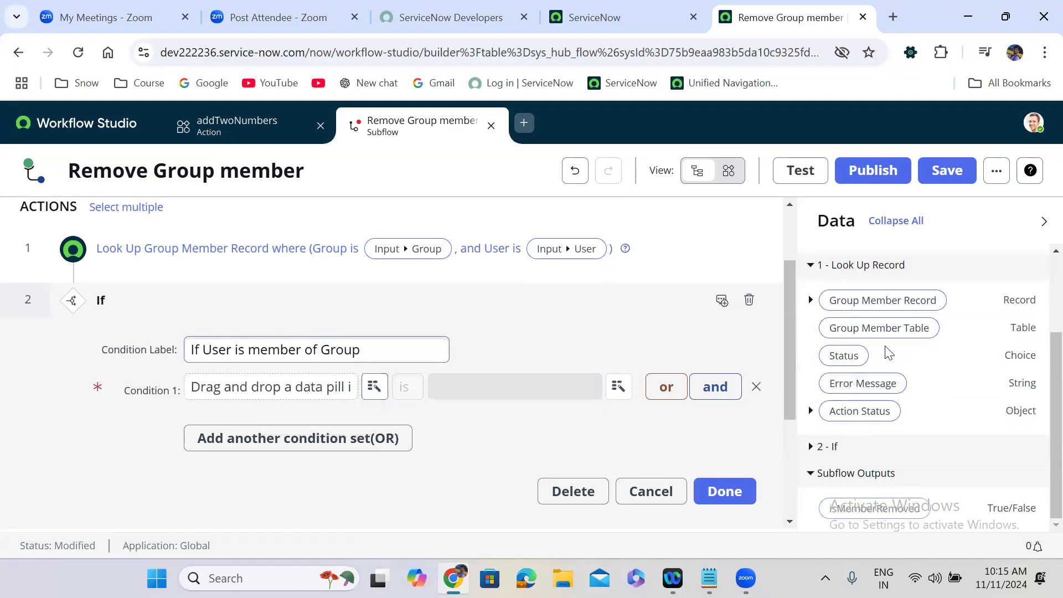
pyautogui.moveTo(844, 362); pyautogui.dragTo(344, 384)
pyautogui.click(534, 386)
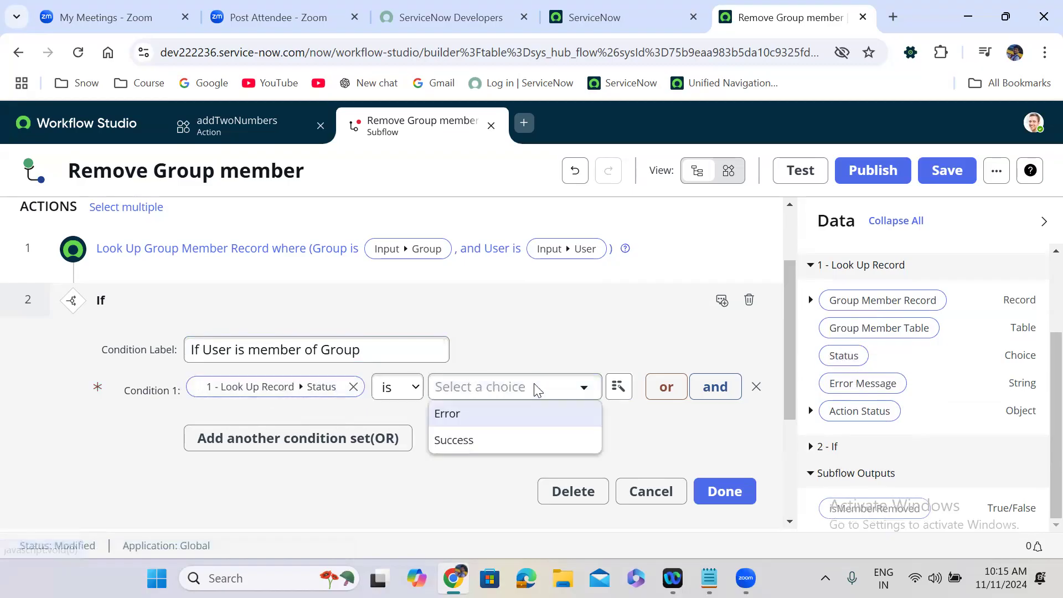
pyautogui.click(500, 441)
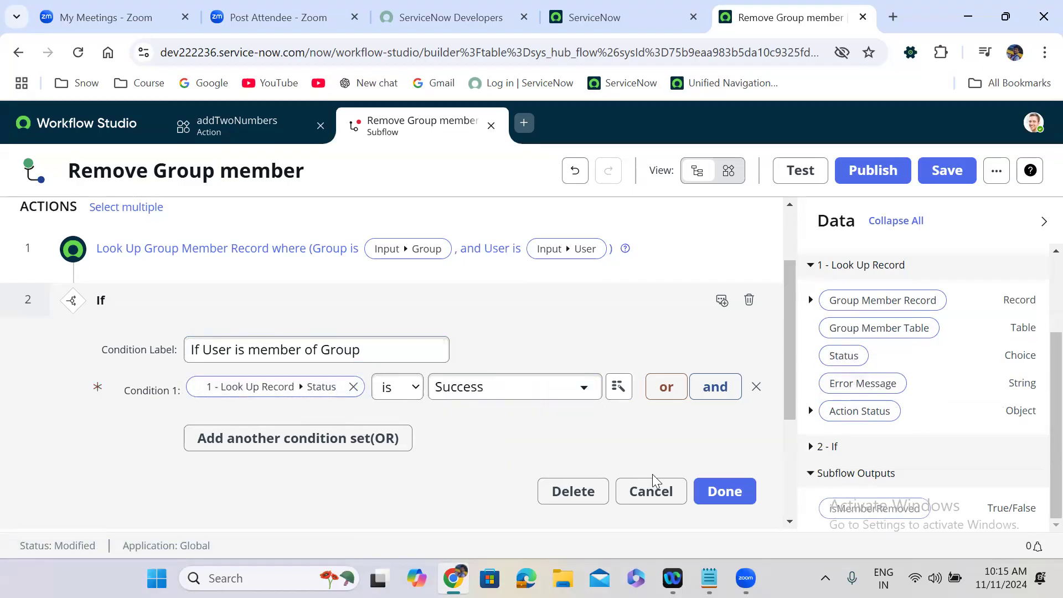
pyautogui.click(725, 492)
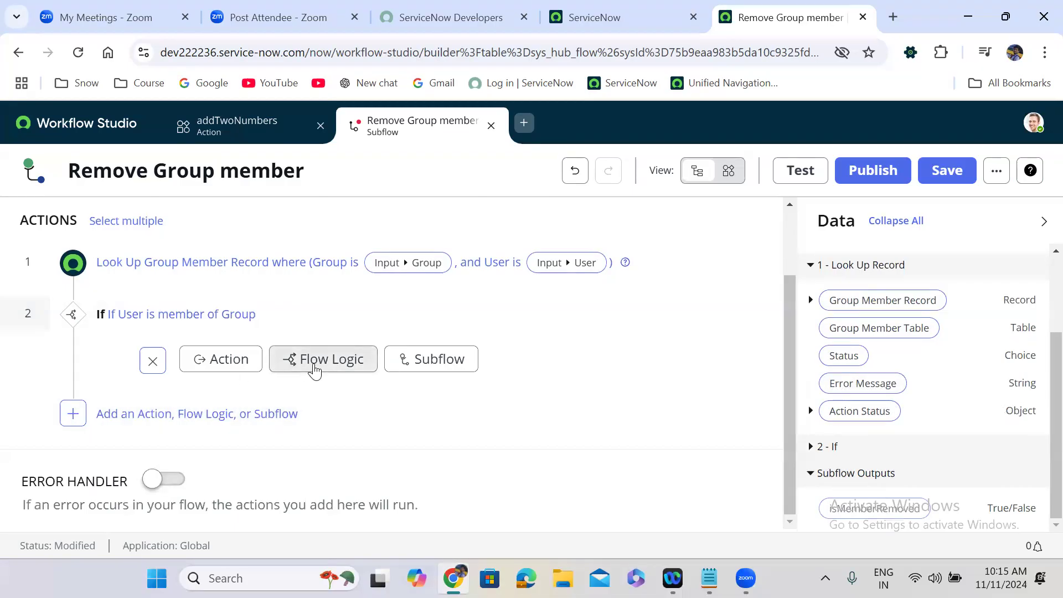
# Step: Inside the If branch, add a Delete Record step for the looked-up Group Member Record
pyautogui.click(214, 364)
pyautogui.click(245, 386)
pyautogui.write('delete r')
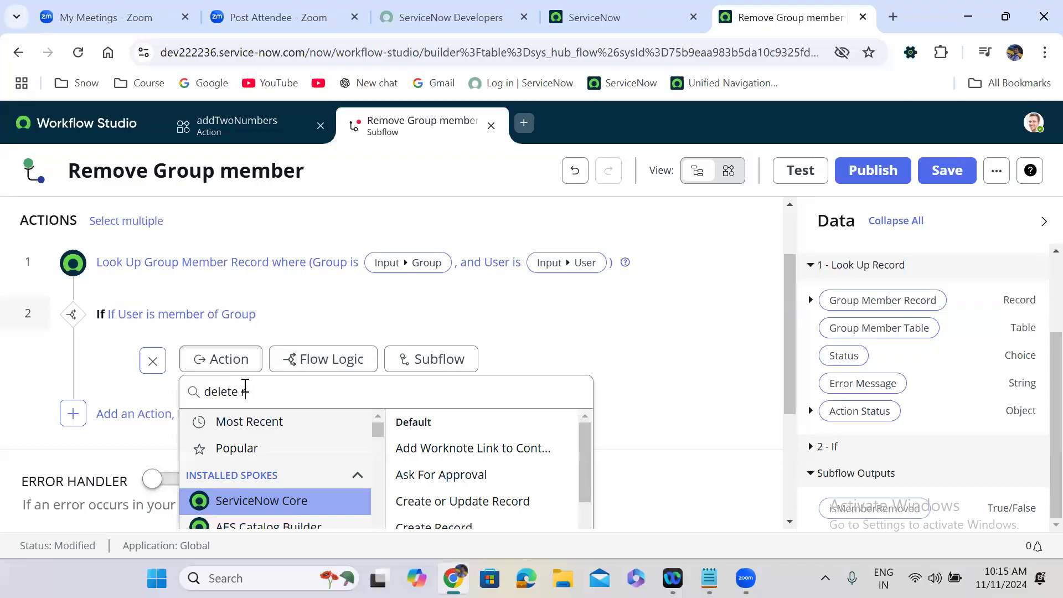
pyautogui.write('ecord')
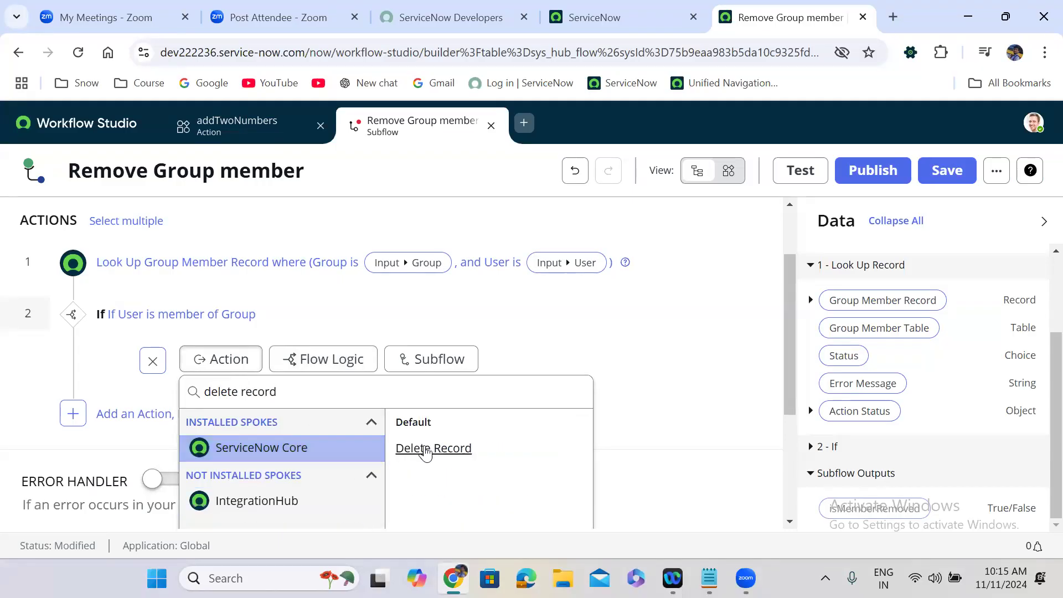
pyautogui.click(434, 450)
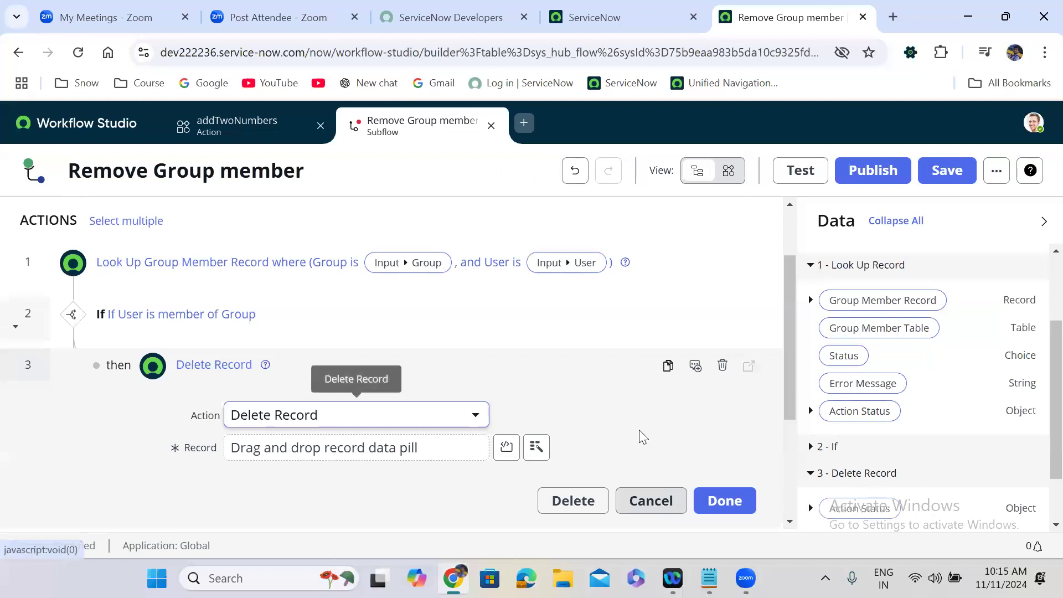
pyautogui.moveTo(876, 301); pyautogui.dragTo(304, 456)
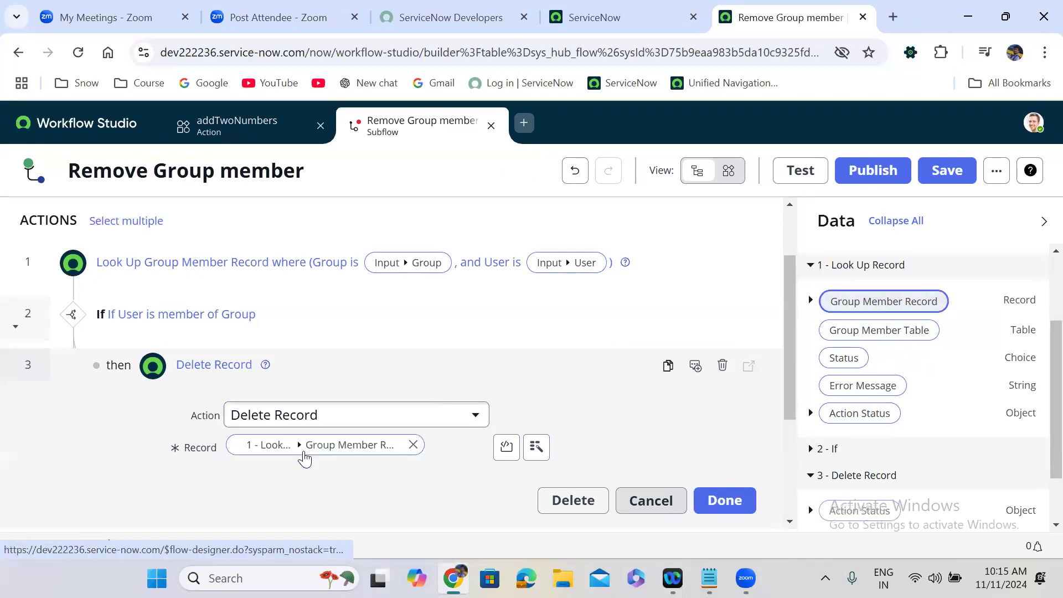
pyautogui.click(724, 501)
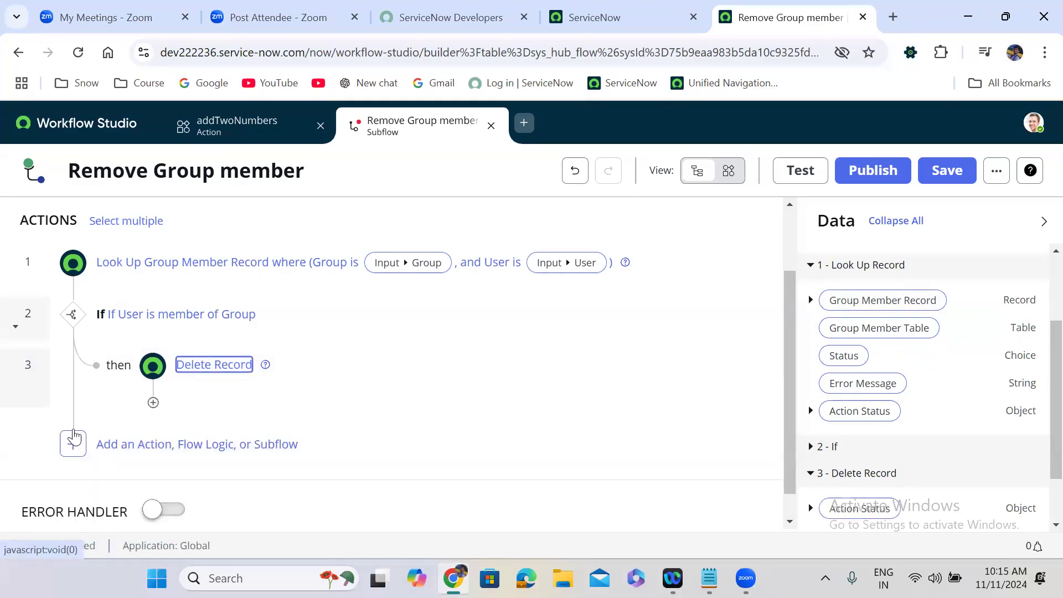
# Step: Add an Else branch after the If condition
pyautogui.click(73, 443)
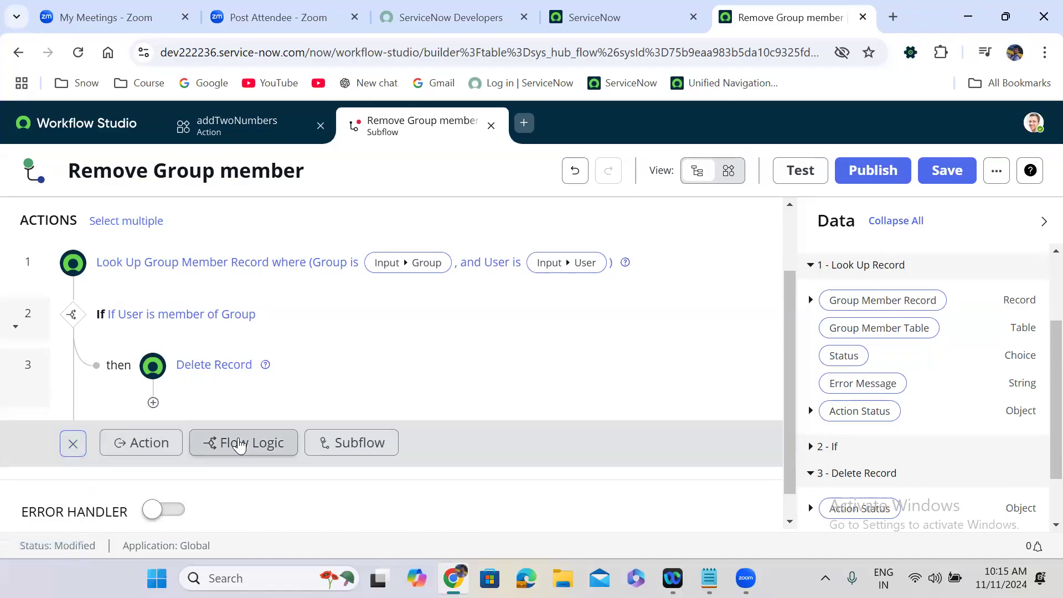
pyautogui.click(238, 444)
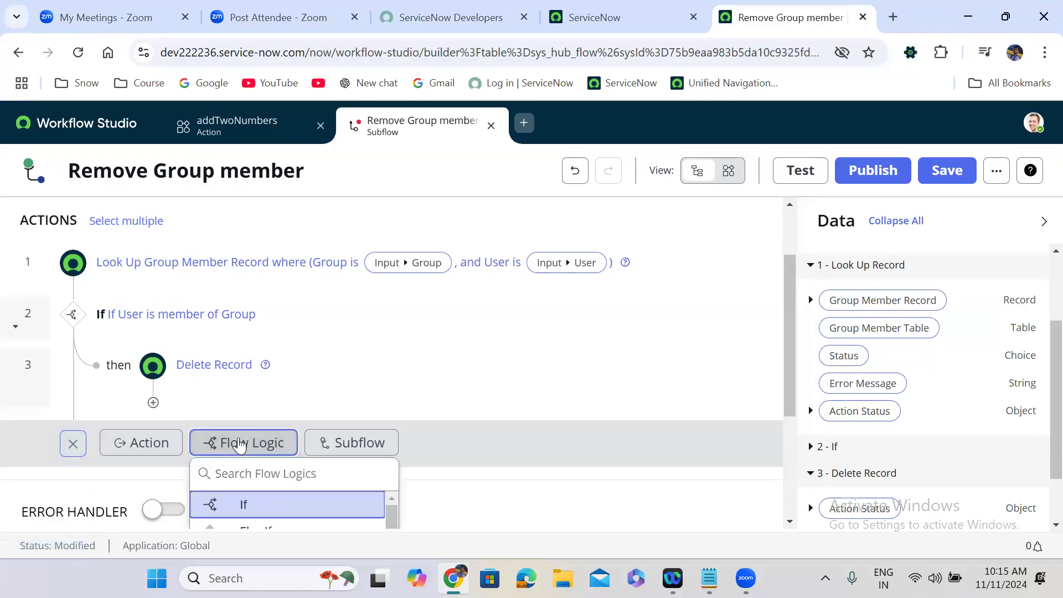
pyautogui.click(264, 473)
pyautogui.write('else')
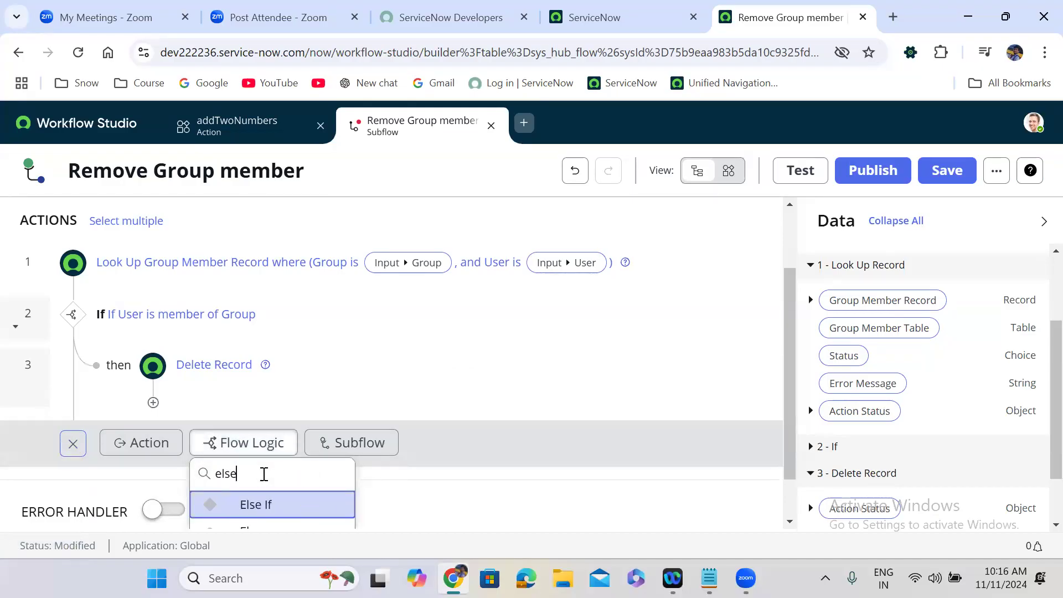
pyautogui.scroll(-1, 788, 456)
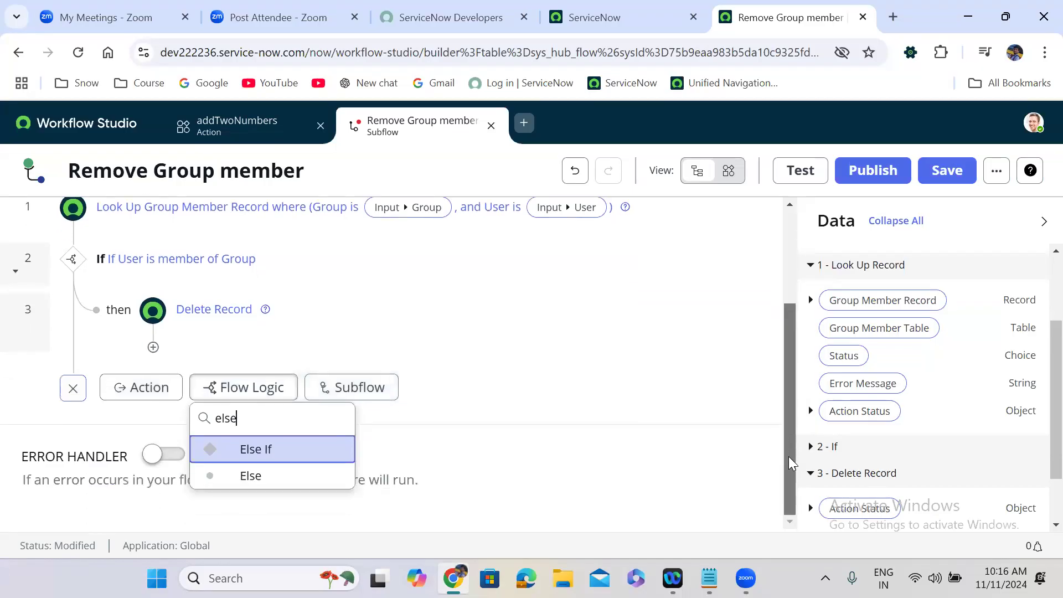
pyautogui.click(263, 478)
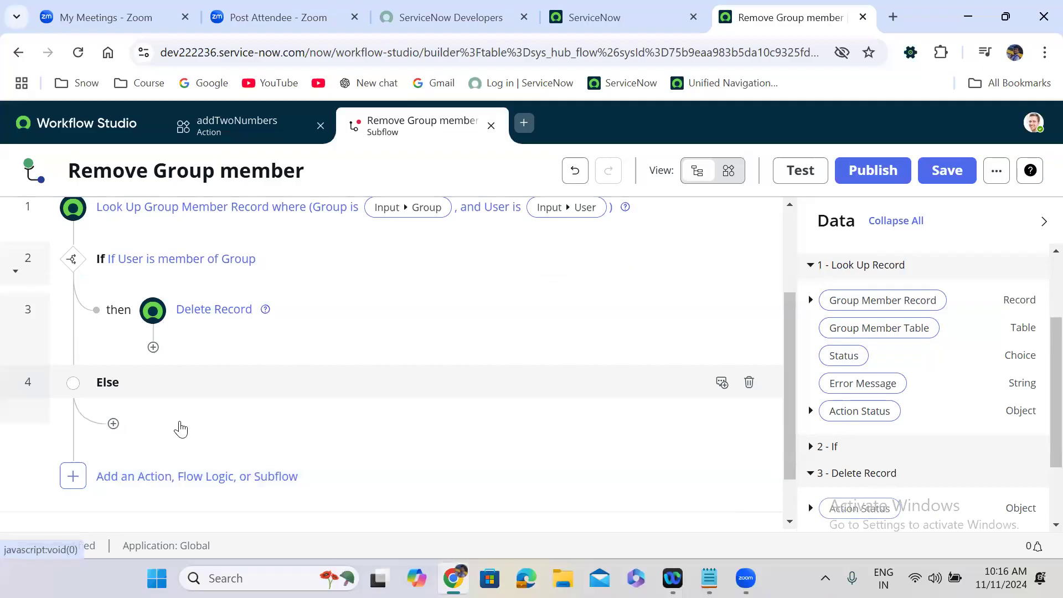
# Step: Inside the Else branch, add a Log action with the message 'User is not member of group'
pyautogui.click(181, 429)
pyautogui.click(271, 437)
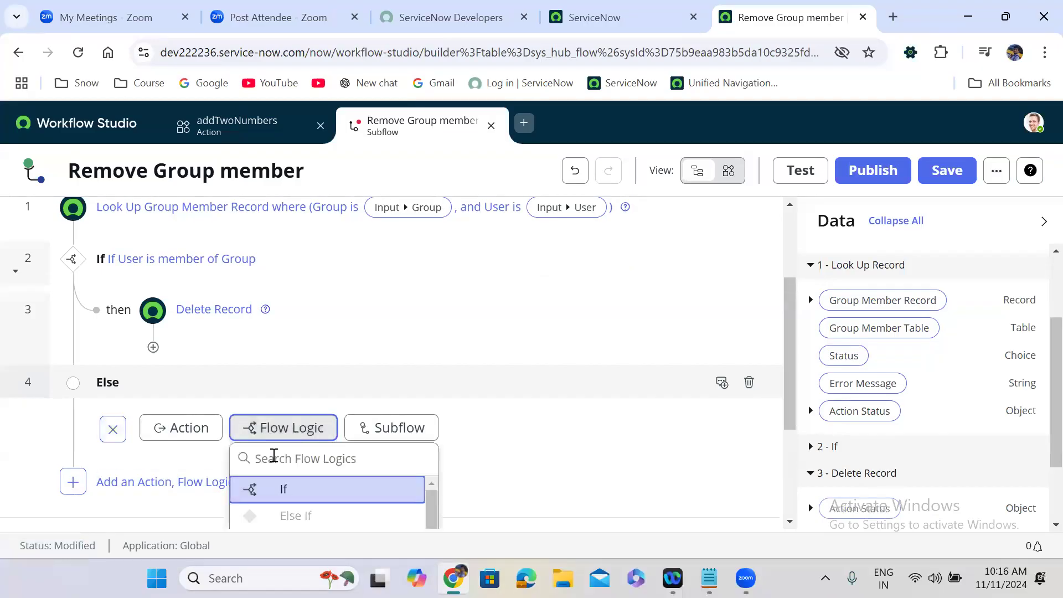
pyautogui.write('log')
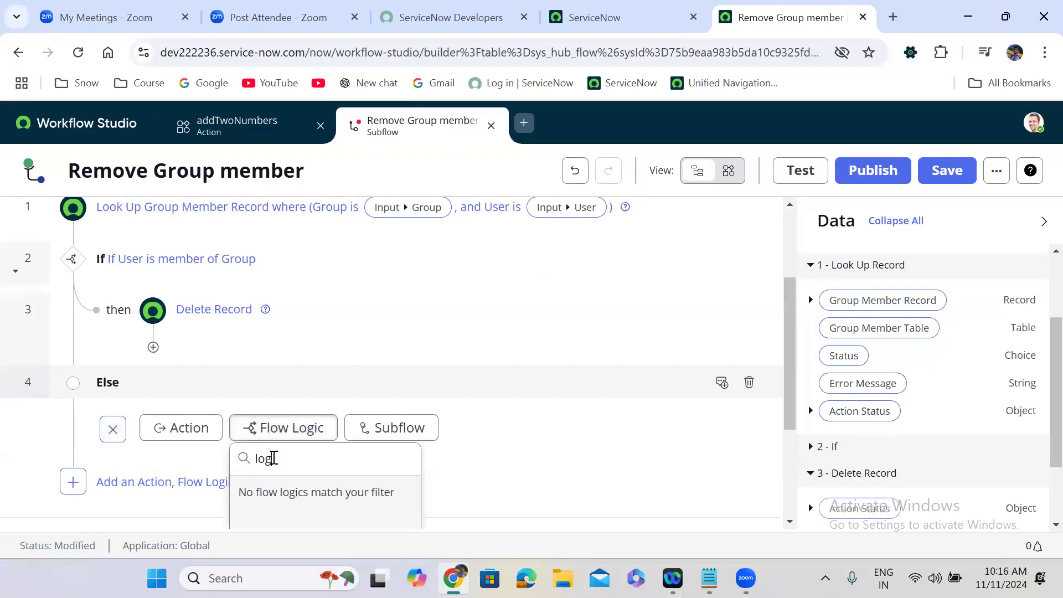
pyautogui.press('BackSpace')
pyautogui.press('BackSpace')
pyautogui.press('BackSpace')
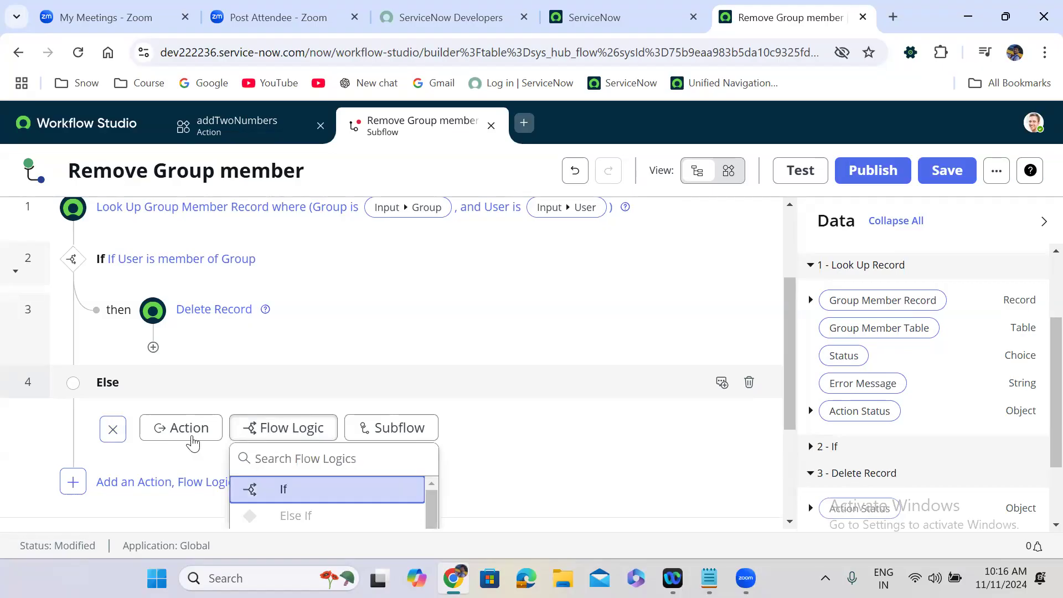
pyautogui.click(193, 442)
pyautogui.click(221, 457)
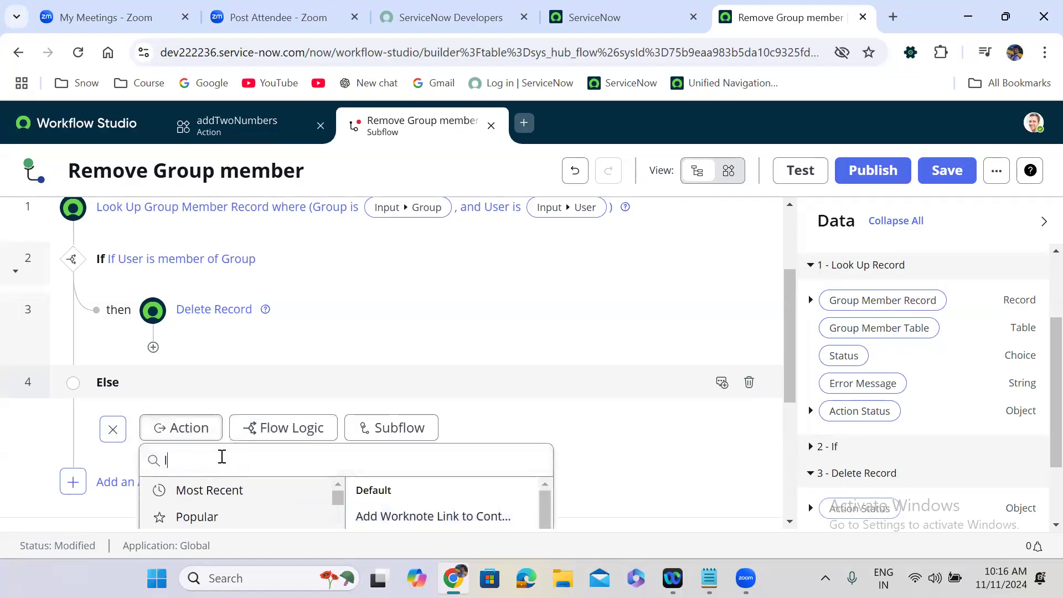
pyautogui.write('log')
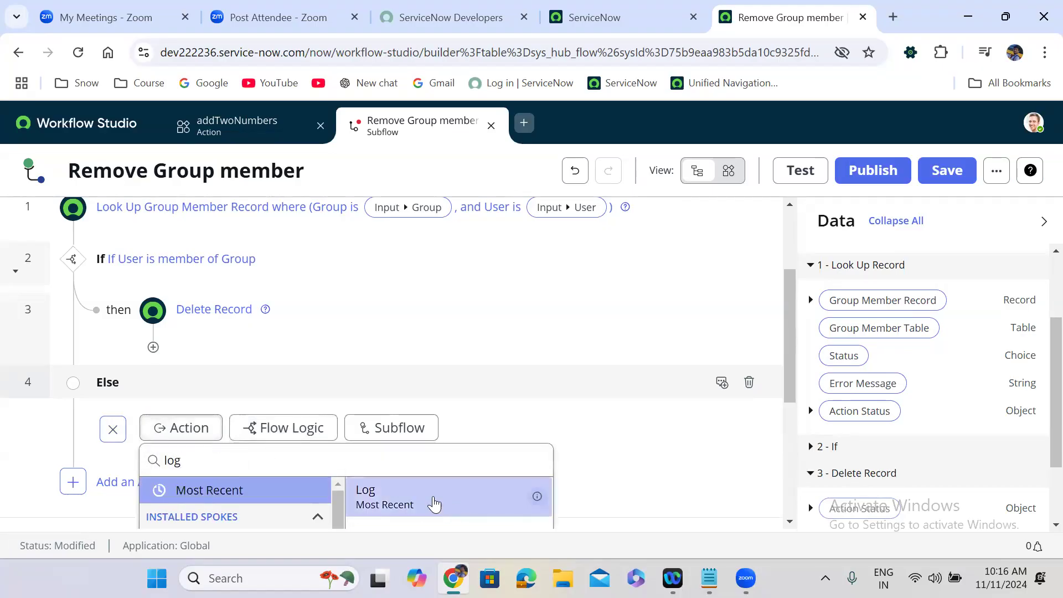
pyautogui.click(434, 501)
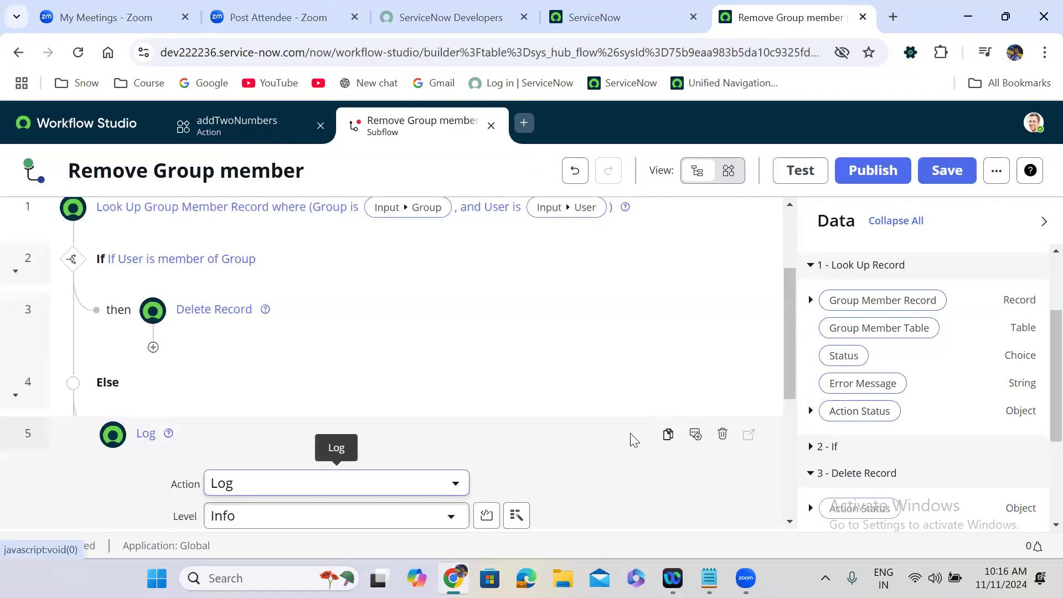
pyautogui.moveTo(790, 340); pyautogui.dragTo(790, 408)
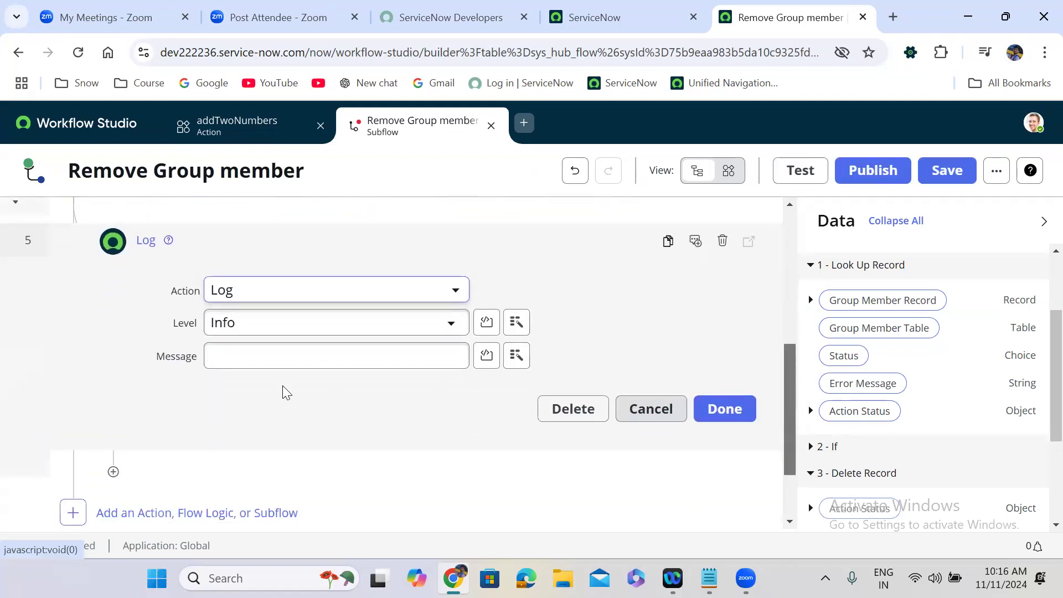
pyautogui.click(226, 362)
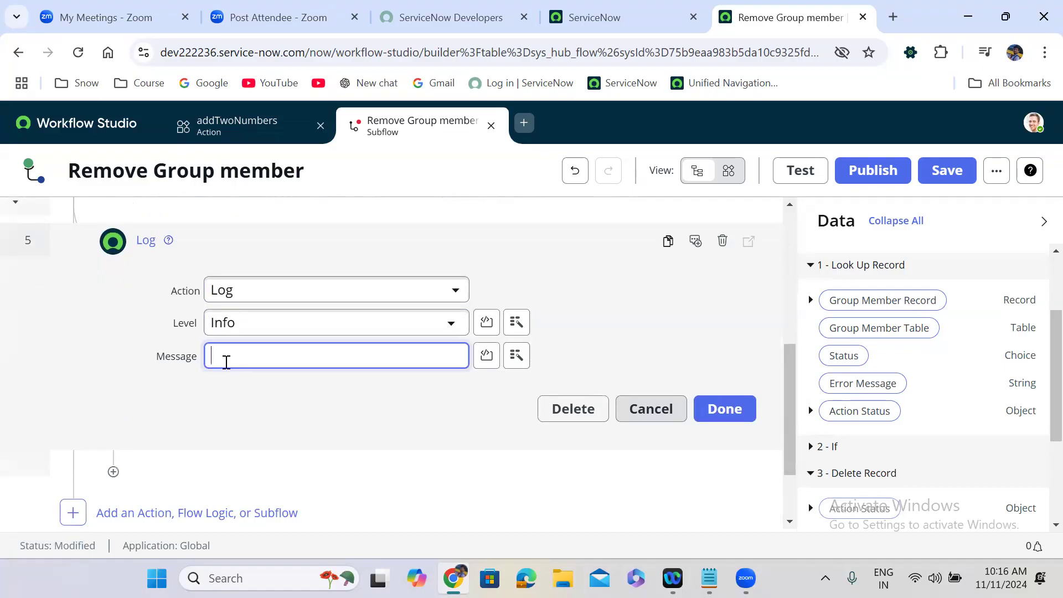
pyautogui.write('User is not member of group')
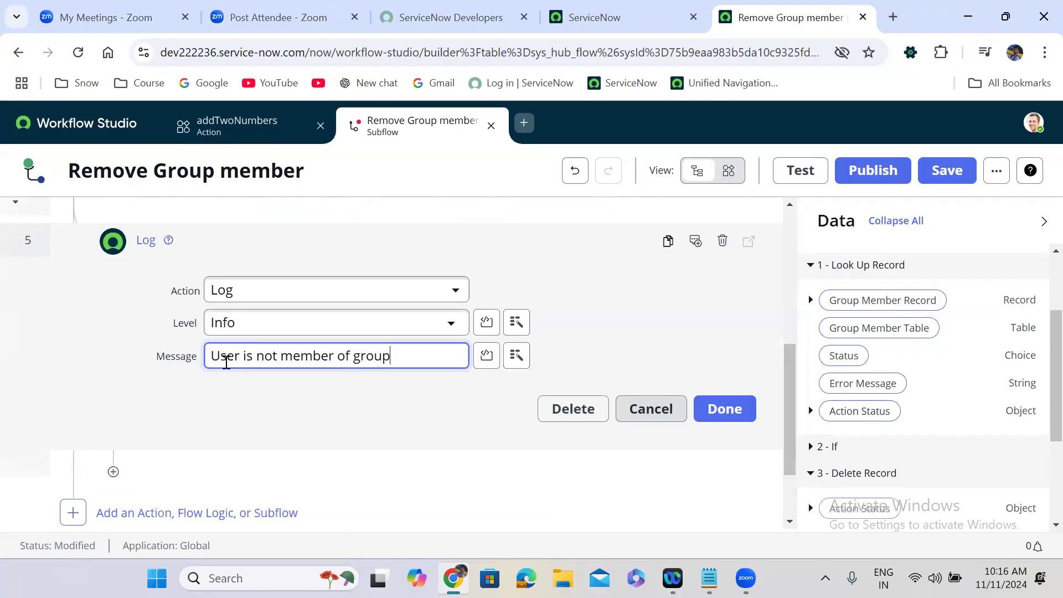
pyautogui.click(719, 410)
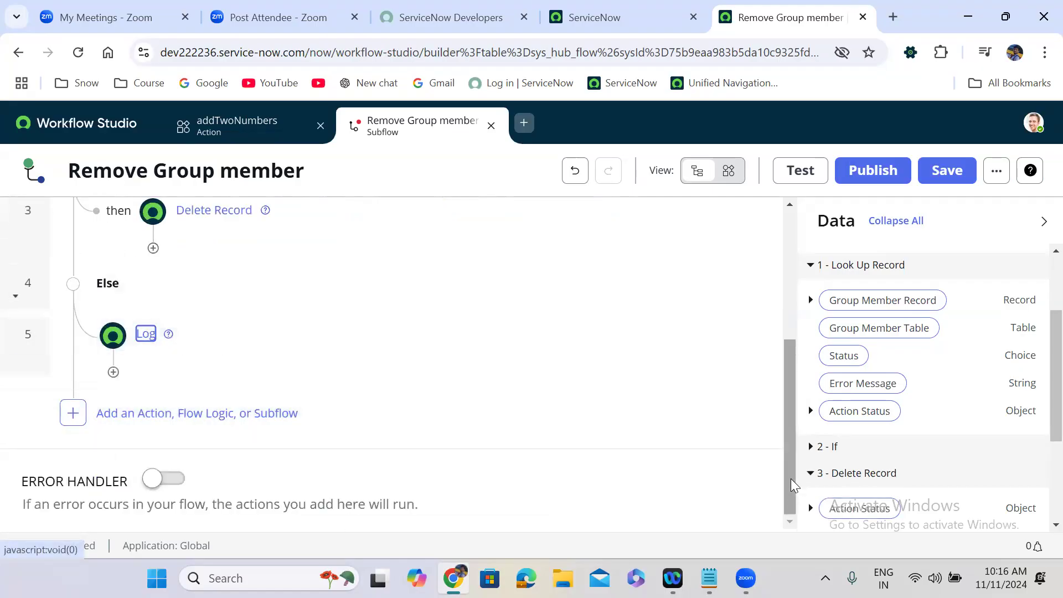
# Step: After Delete Record, add Assign Subflow Outputs setting isMemberRemoved to true
pyautogui.moveTo(790, 478); pyautogui.dragTo(779, 284)
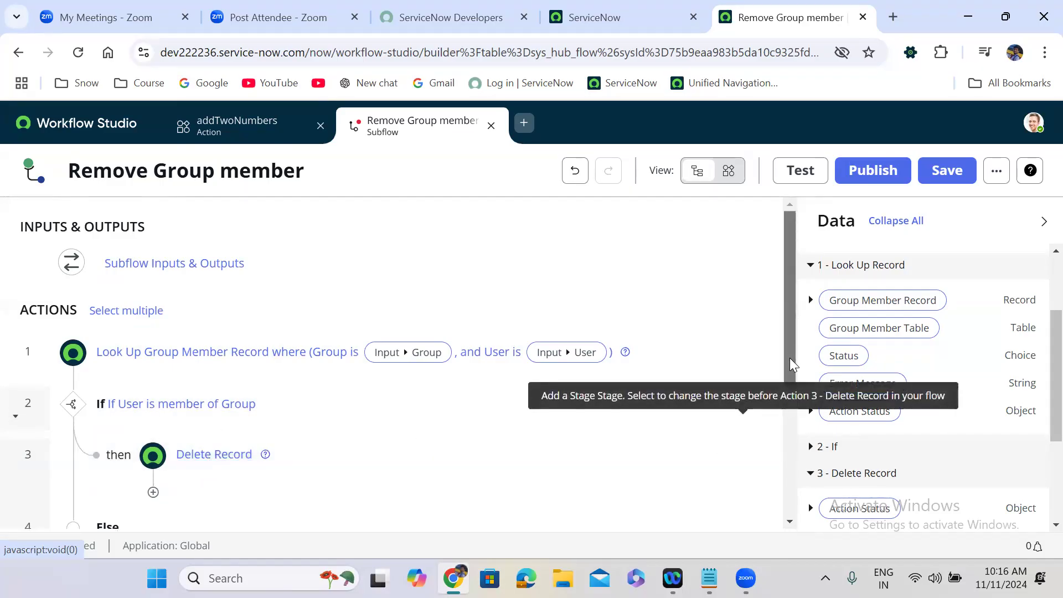
pyautogui.scroll(-2, 788, 370)
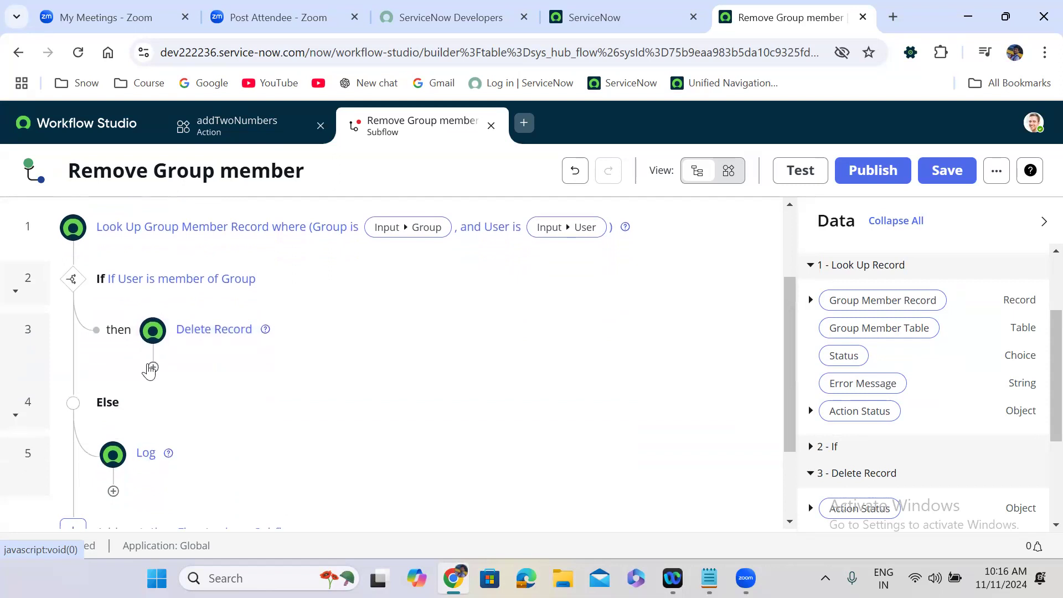
pyautogui.click(153, 368)
pyautogui.click(322, 382)
pyautogui.click(327, 412)
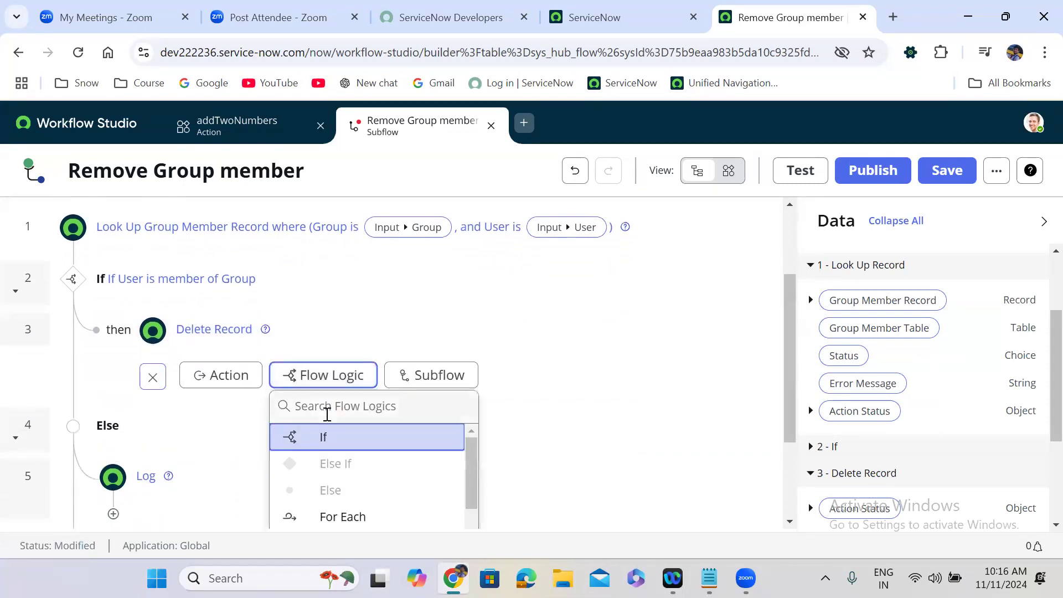
pyautogui.write('out')
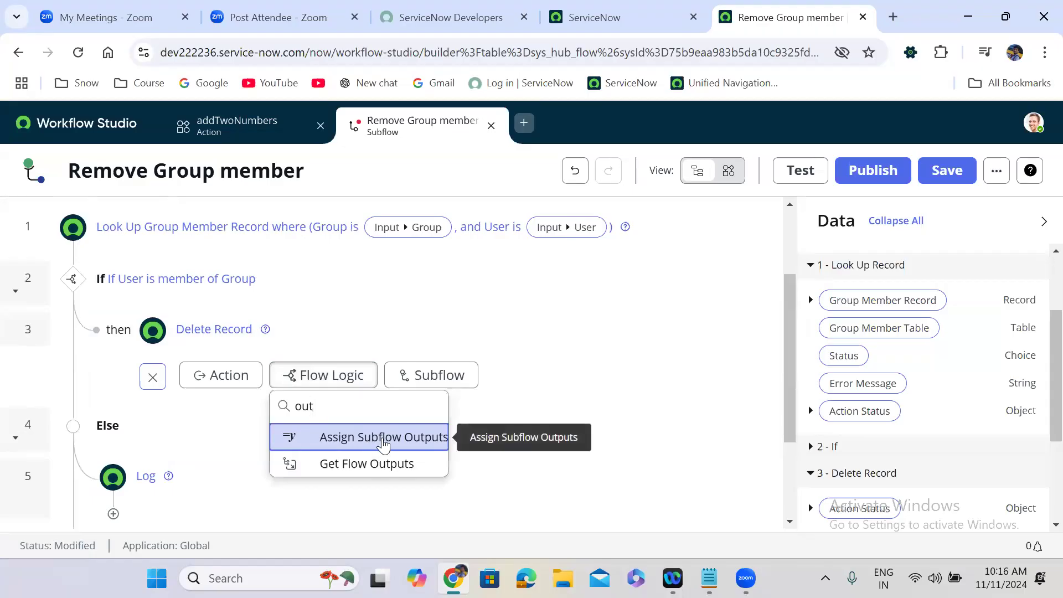
pyautogui.click(381, 438)
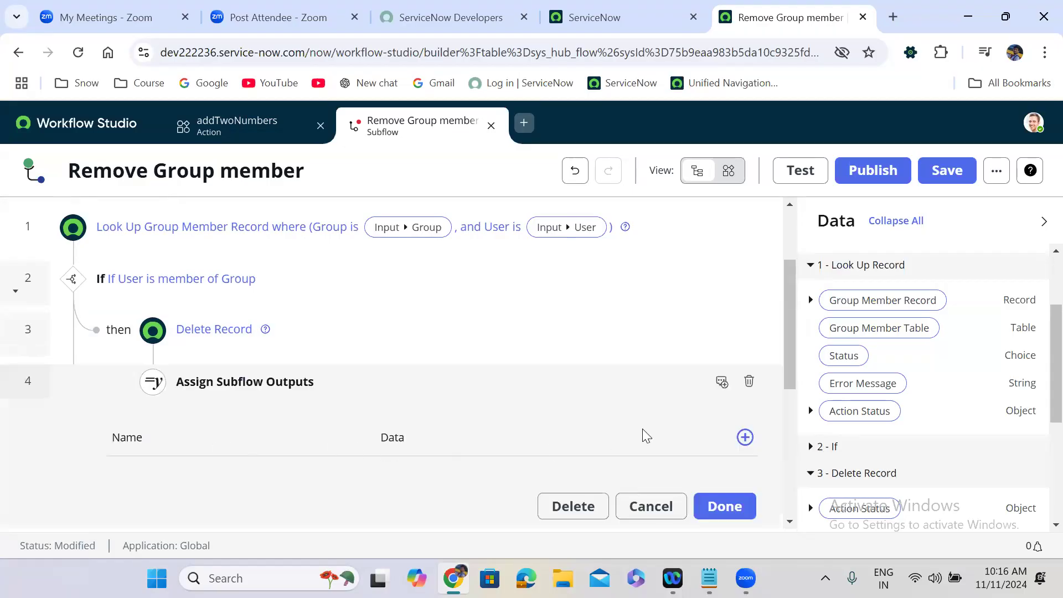
pyautogui.click(744, 437)
pyautogui.click(233, 498)
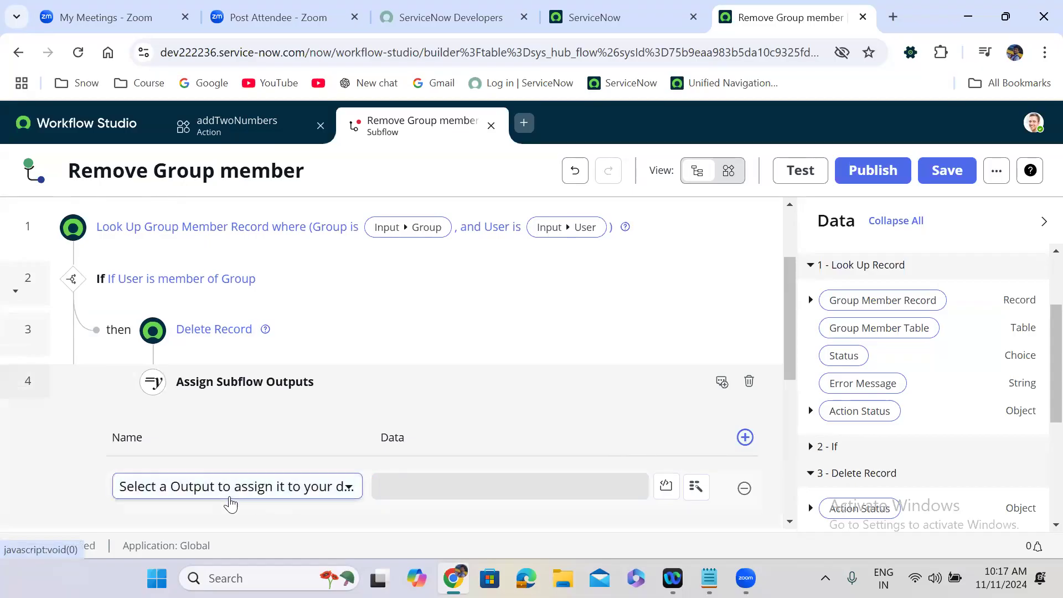
pyautogui.click(191, 344)
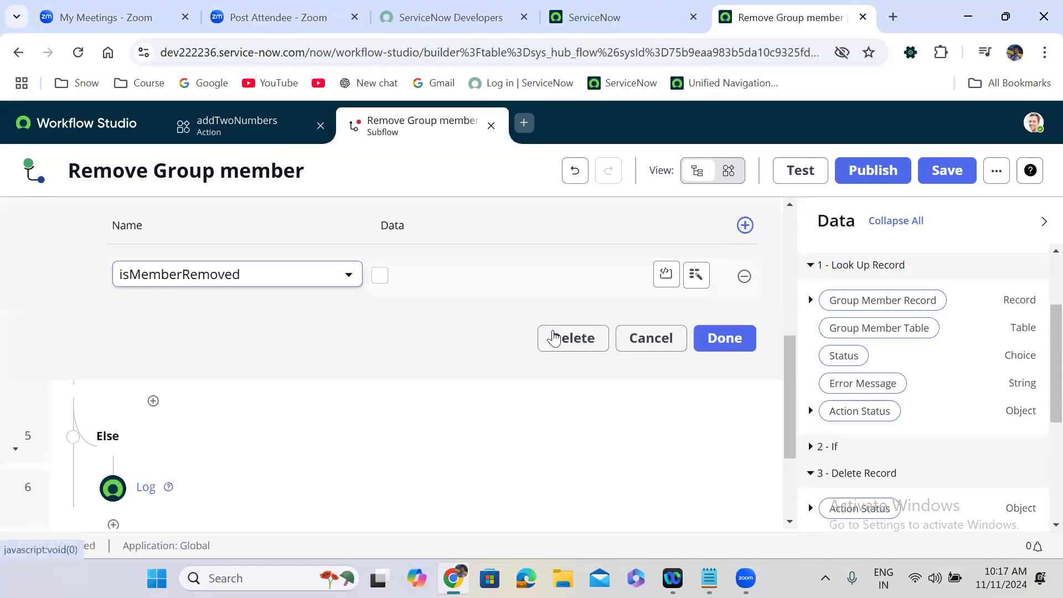
pyautogui.click(379, 277)
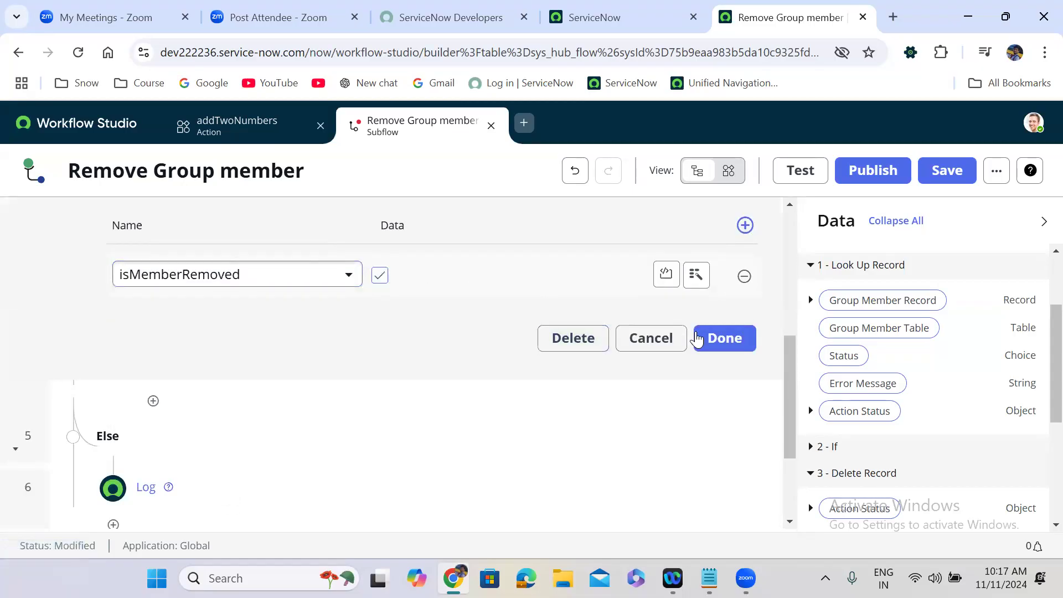
pyautogui.click(720, 339)
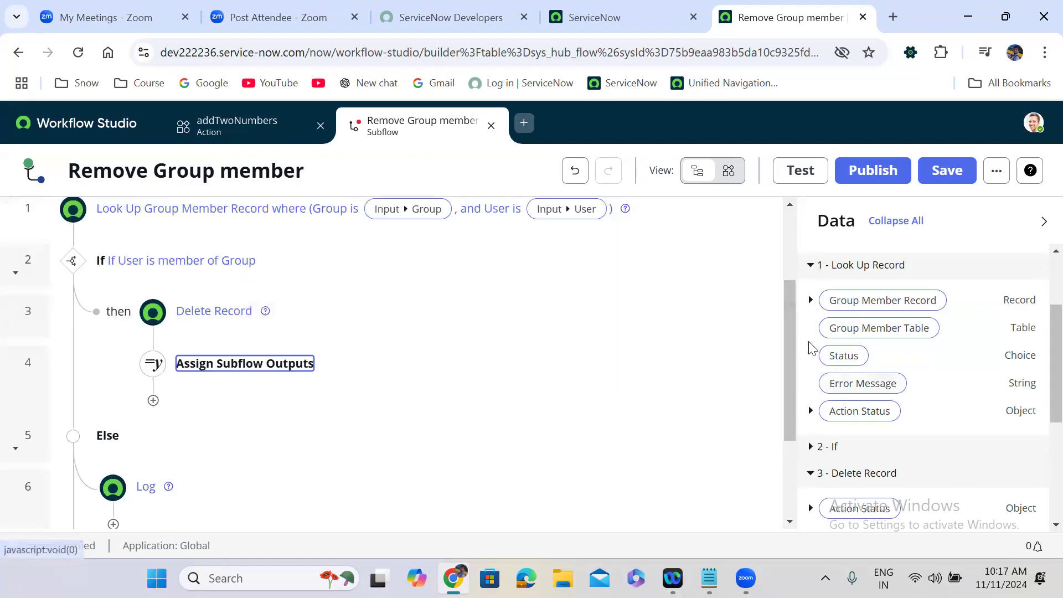
pyautogui.moveTo(786, 324); pyautogui.dragTo(790, 396)
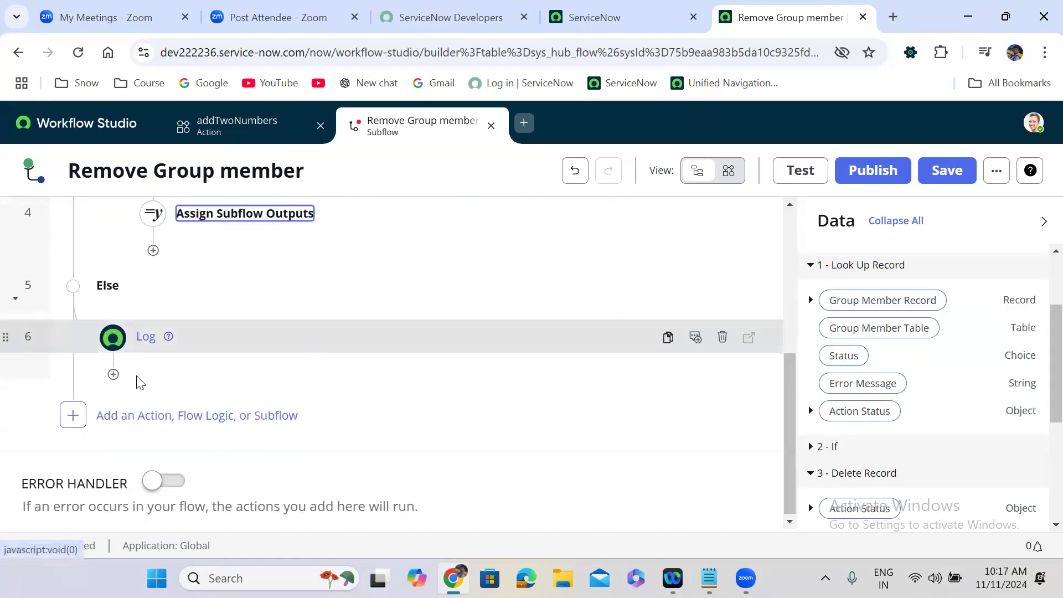
# Step: After the Log step, add Assign Subflow Outputs with isMemberRemoved left unchecked (false)
pyautogui.click(113, 374)
pyautogui.click(264, 397)
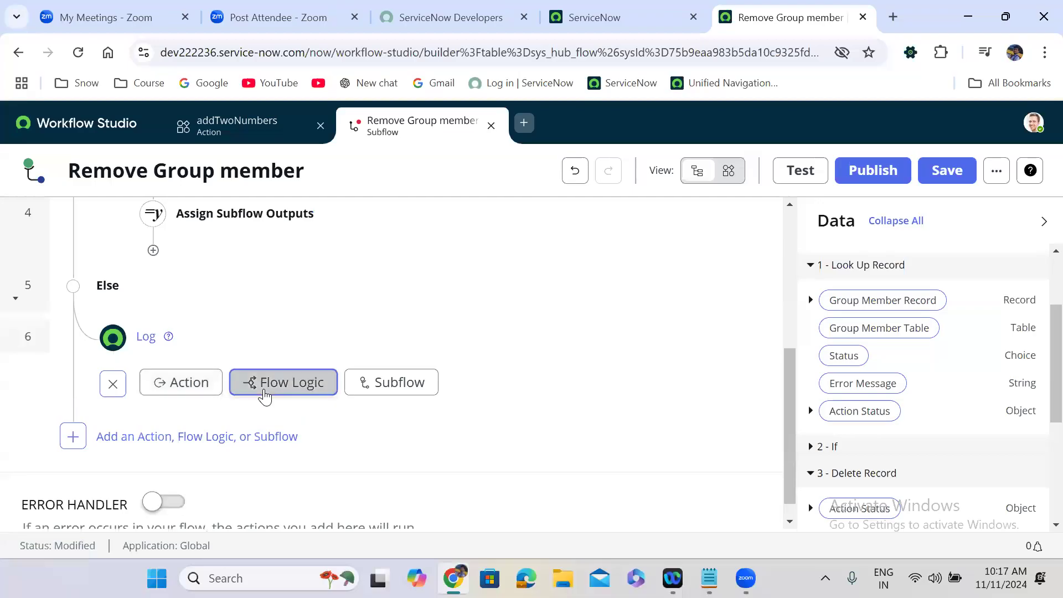
pyautogui.write('ass')
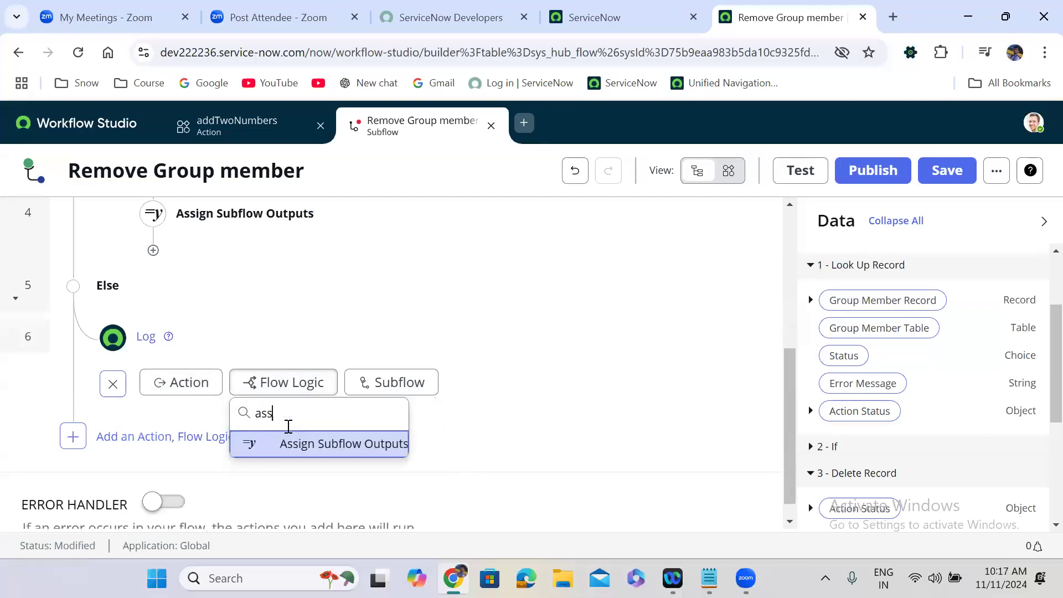
pyautogui.click(321, 445)
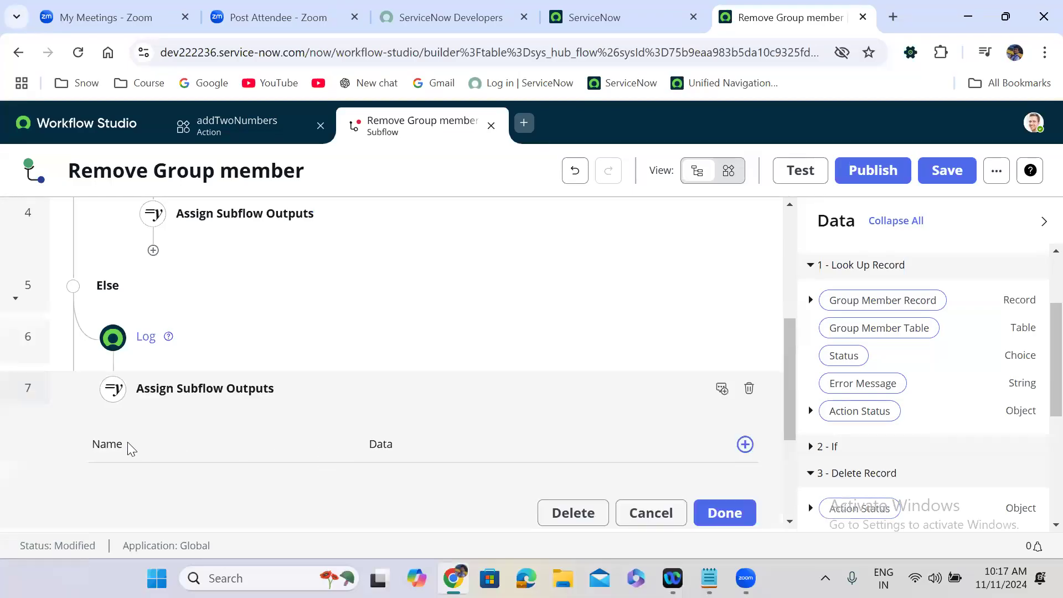
pyautogui.click(745, 446)
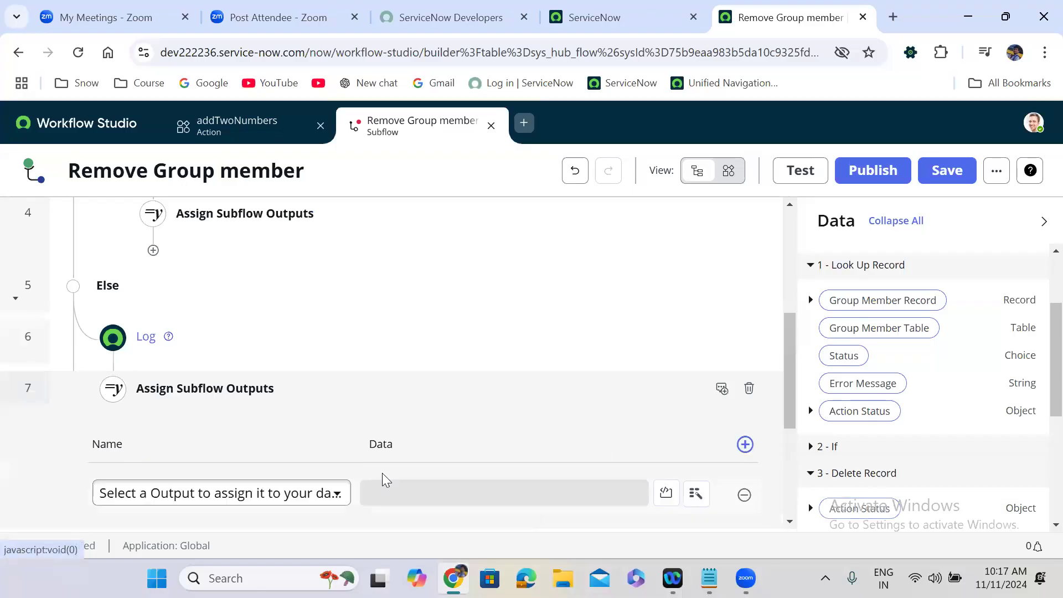
pyautogui.click(283, 495)
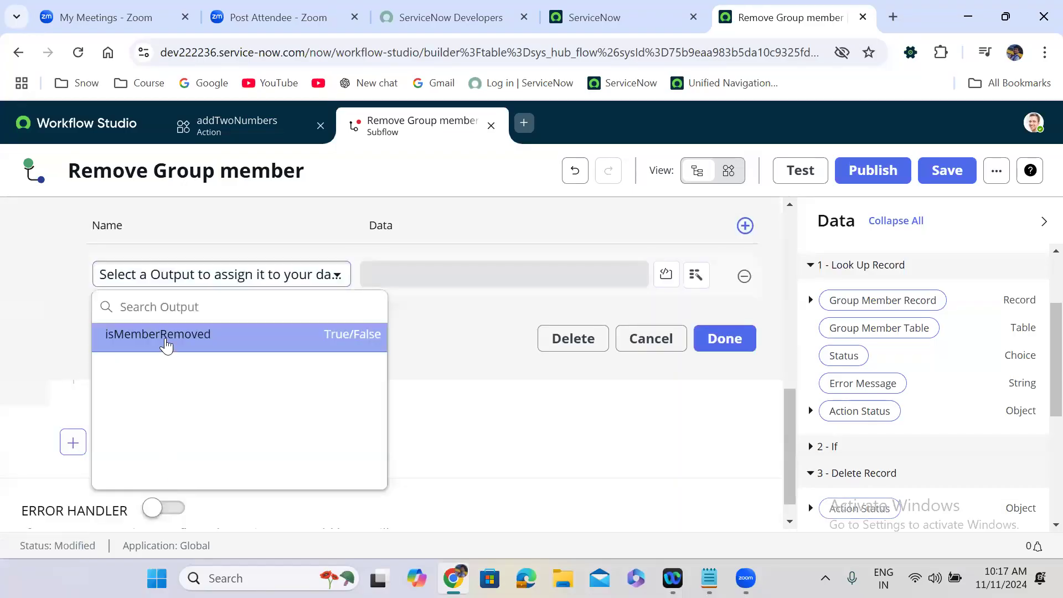
pyautogui.click(166, 342)
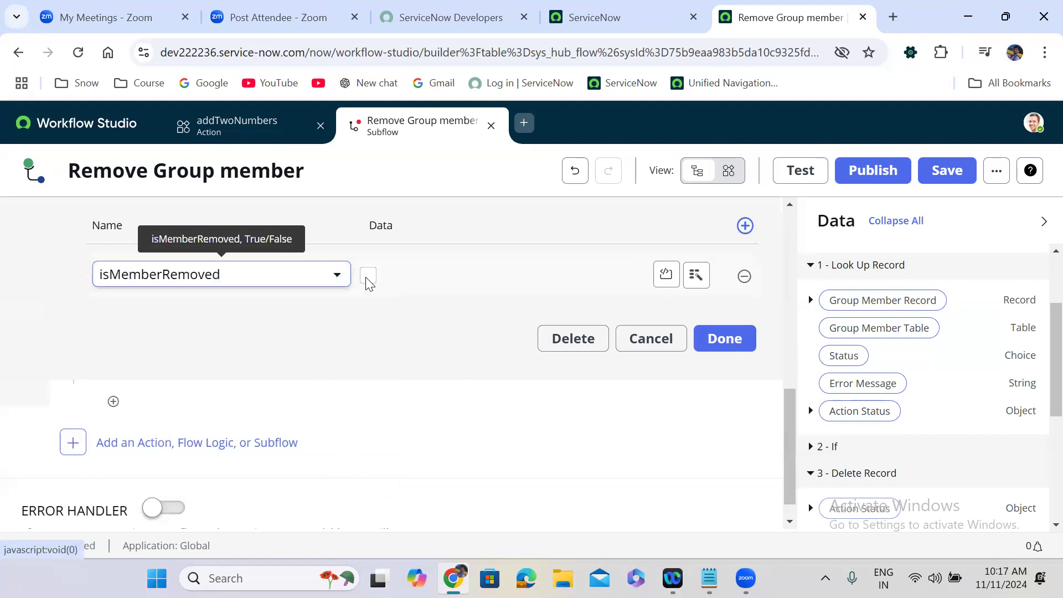
pyautogui.click(726, 341)
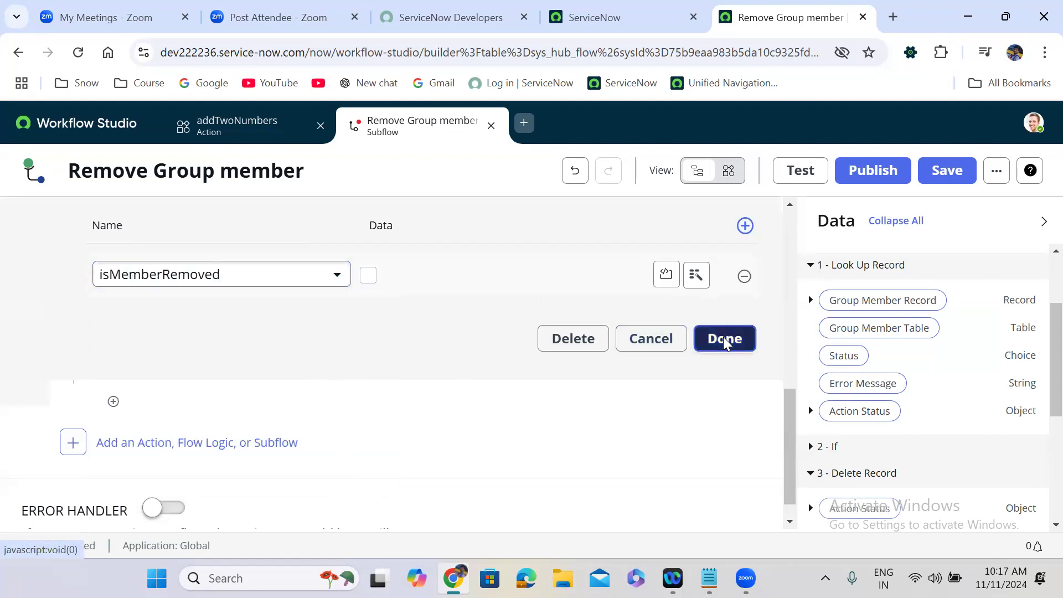
pyautogui.scroll(8, 433, 223)
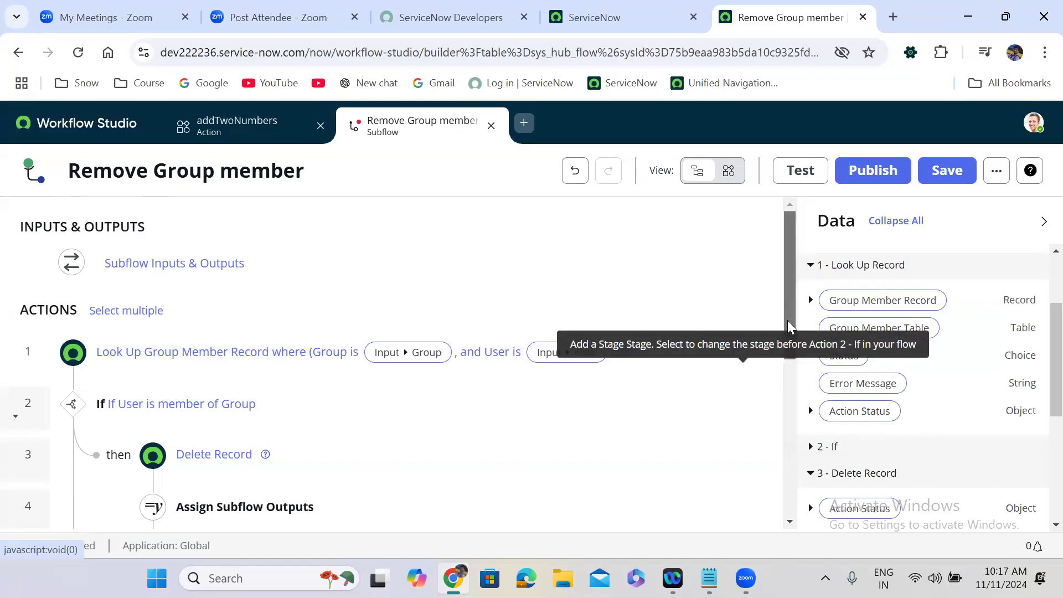
# Step: Review the Remove Group member steps and save the subflow as a draft
pyautogui.scroll(-2, 789, 331)
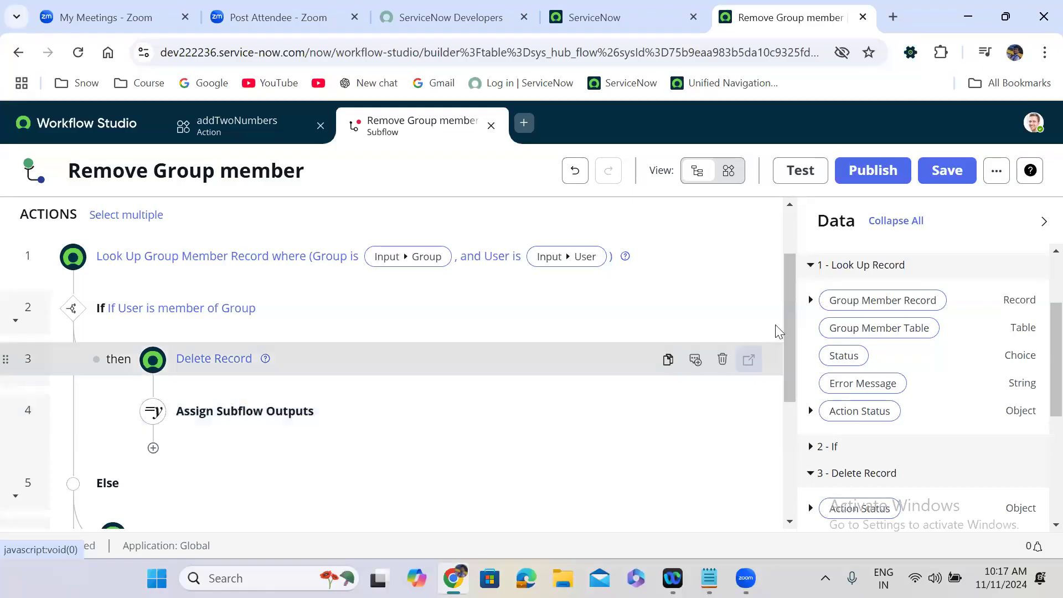
pyautogui.moveTo(790, 338); pyautogui.dragTo(791, 415)
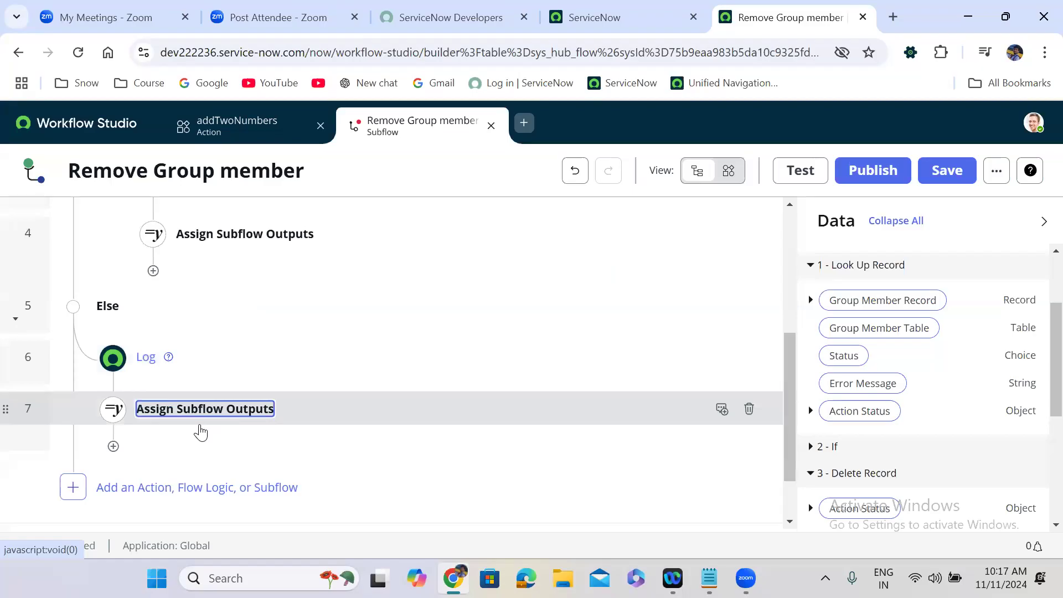
pyautogui.click(945, 172)
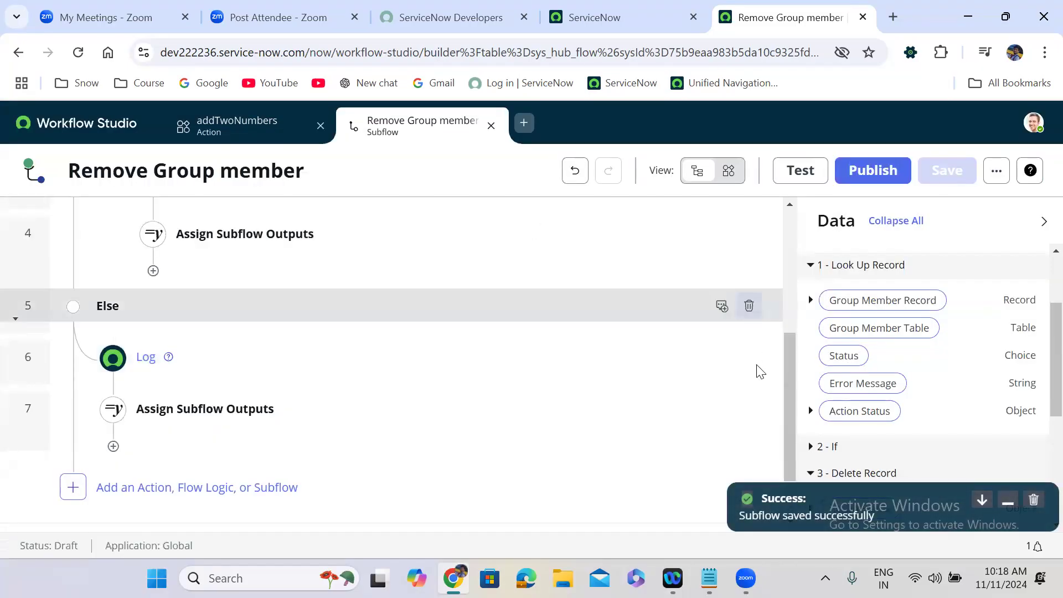
pyautogui.moveTo(789, 452); pyautogui.dragTo(777, 236)
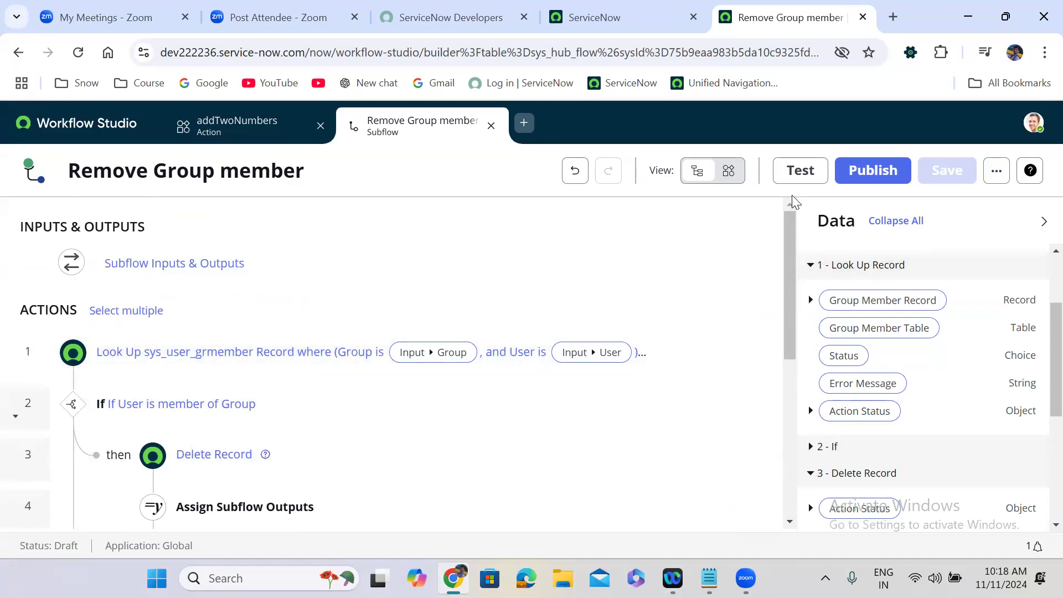
pyautogui.click(709, 578)
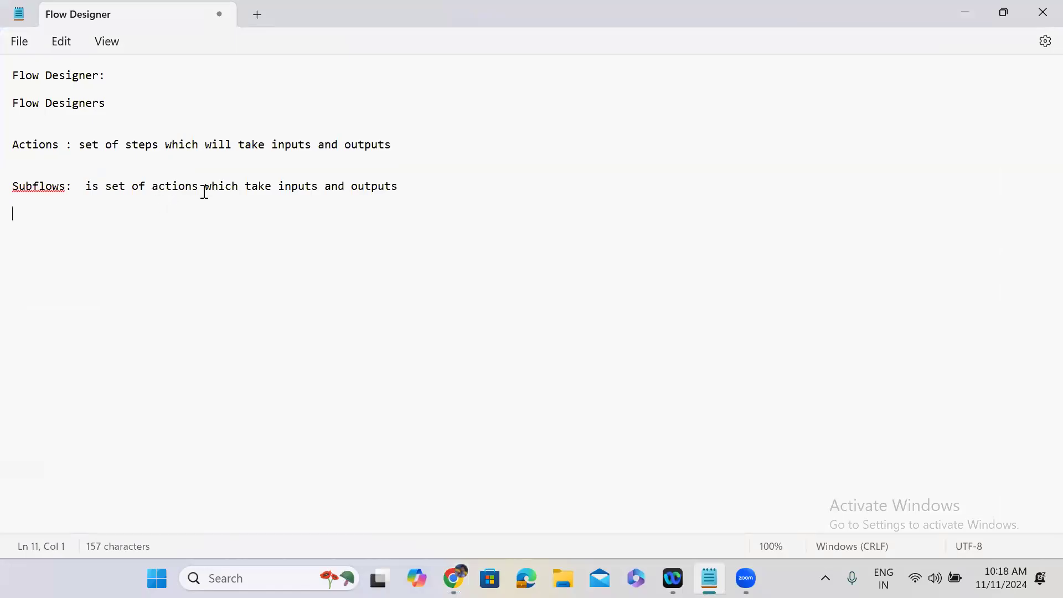
pyautogui.click(957, 12)
# Step: Publish the Remove Group member subflow, then dismiss the Test dialog without running it
pyautogui.click(872, 172)
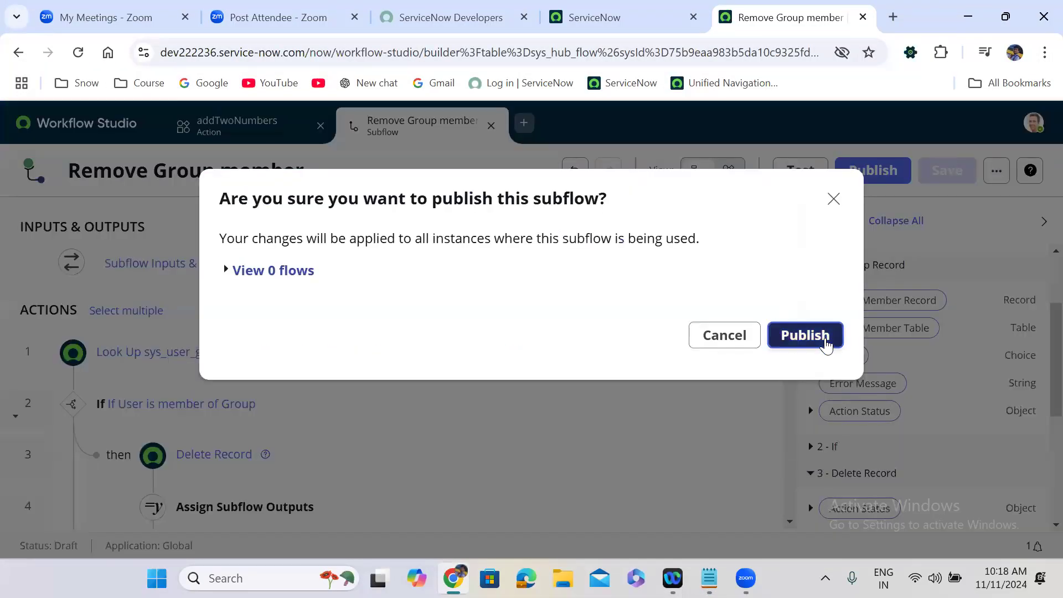
pyautogui.click(822, 340)
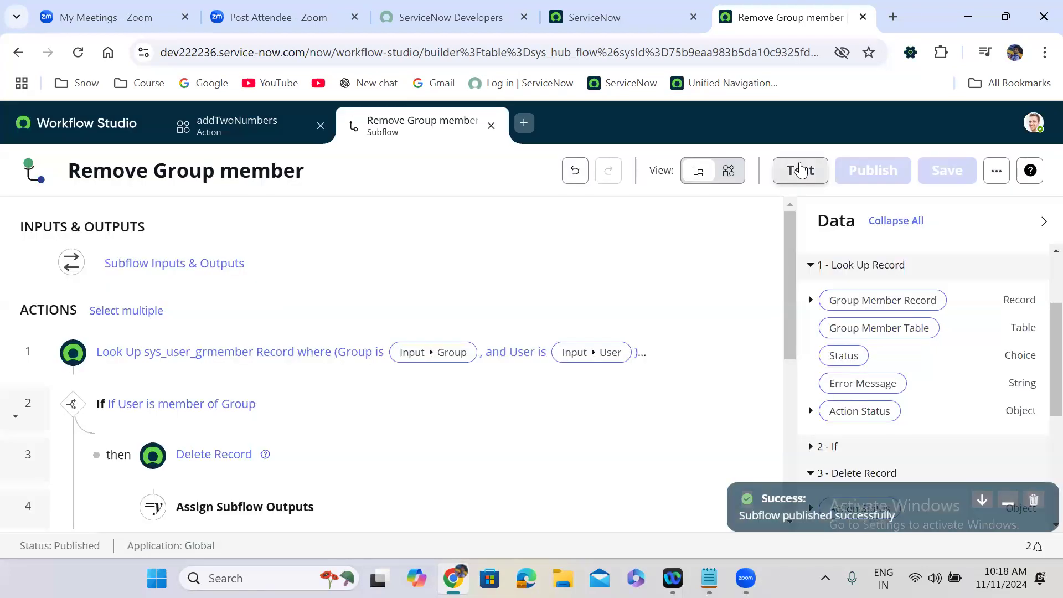
pyautogui.click(799, 170)
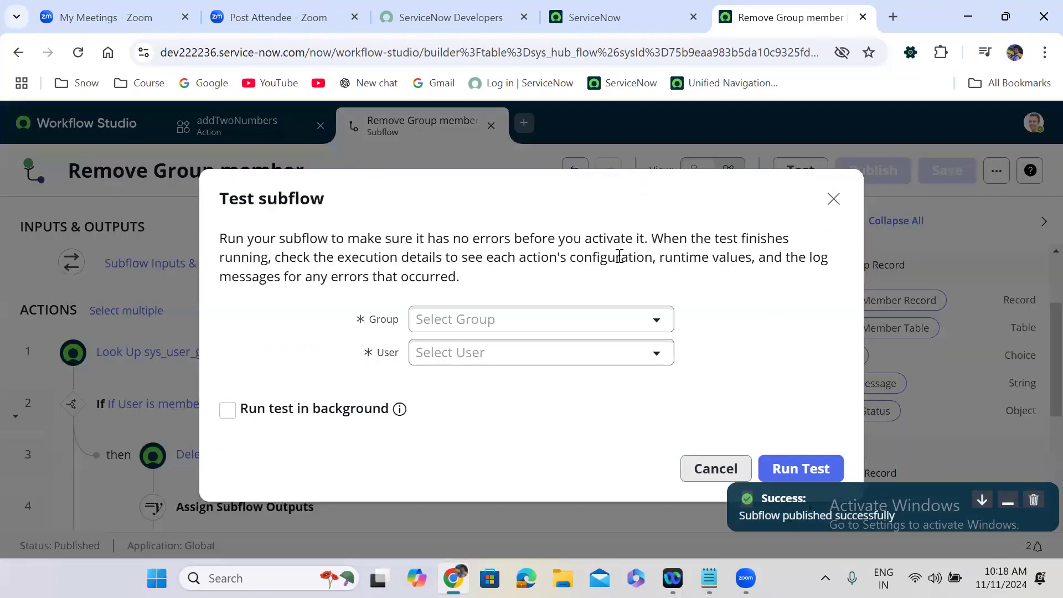
pyautogui.click(833, 200)
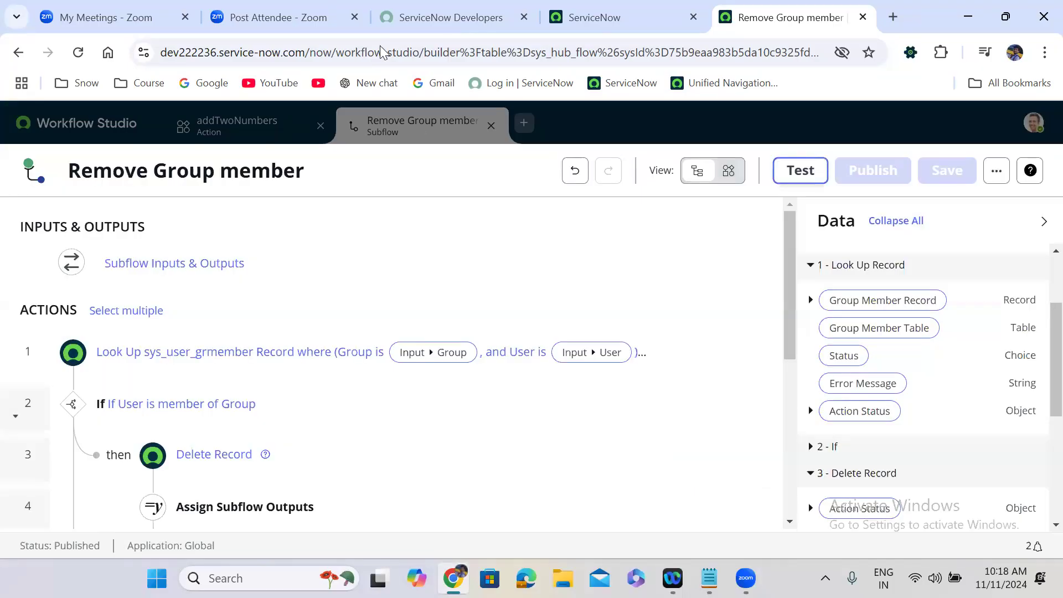
# Step: Filter the navigator for 'user admin' and open the Application Development group record
pyautogui.hotkey('ctrl', 'shift', 'Tab')
pyautogui.click(80, 128)
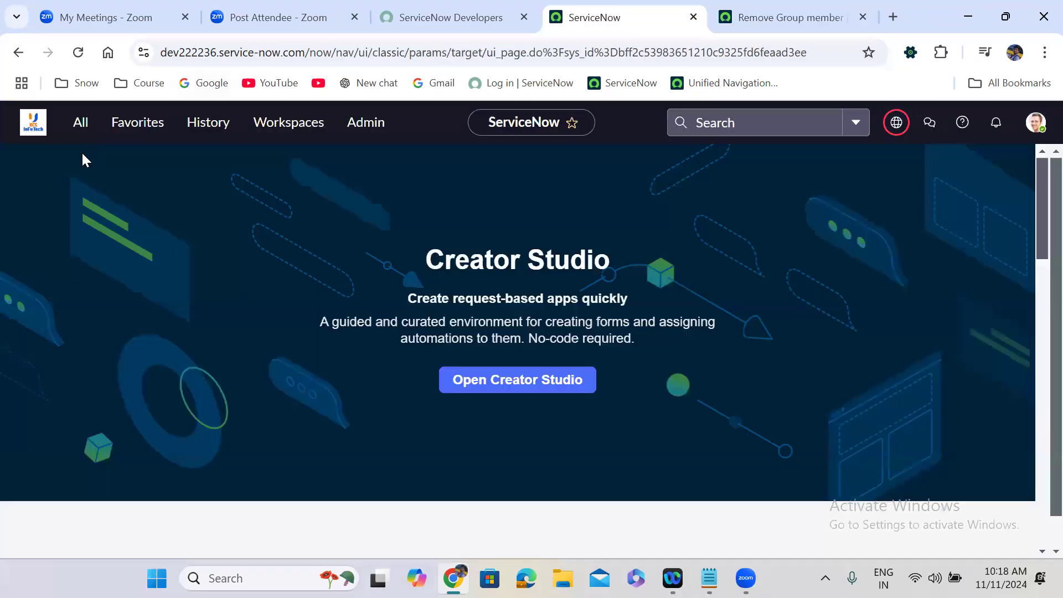
pyautogui.write('user admin')
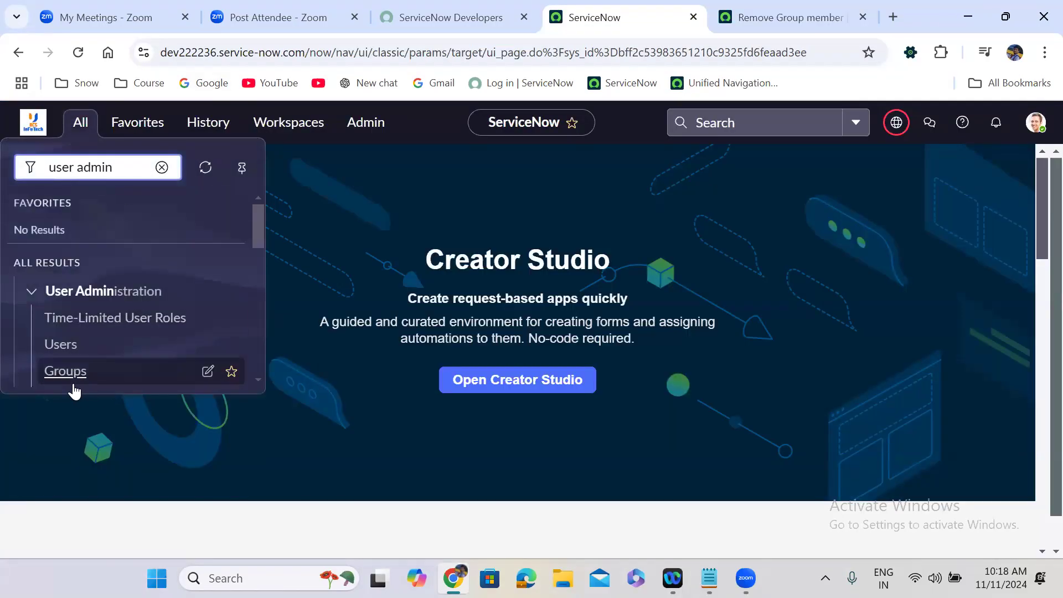
pyautogui.middleClick(65, 375)
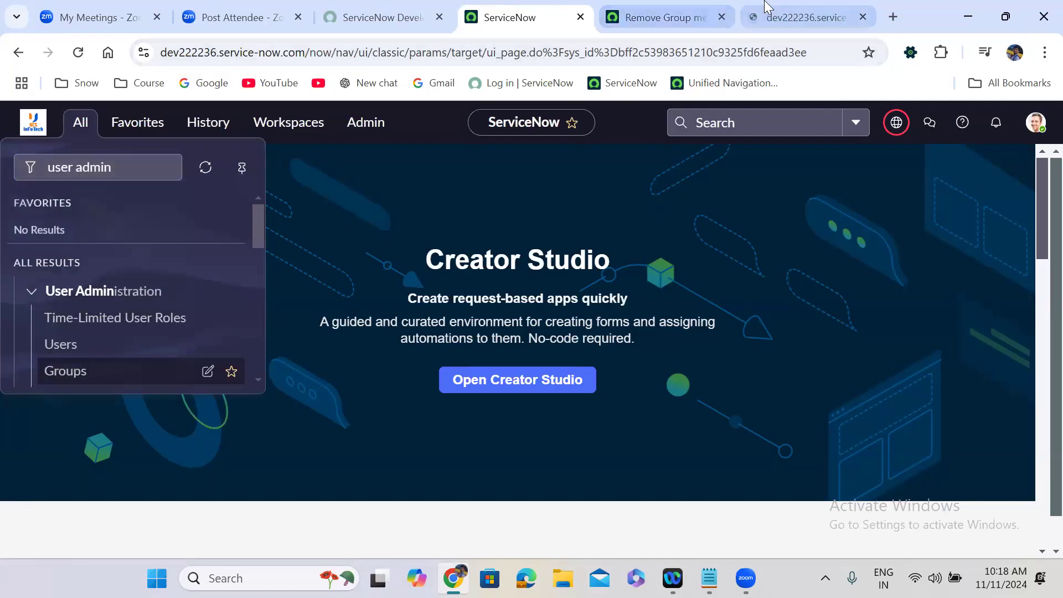
pyautogui.click(766, 8)
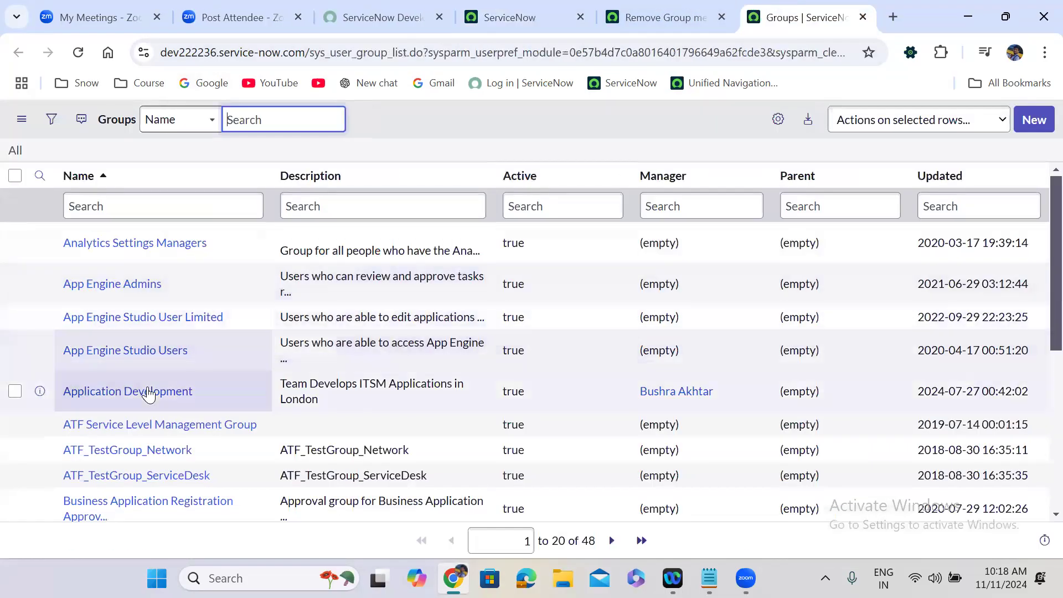
pyautogui.middleClick(150, 396)
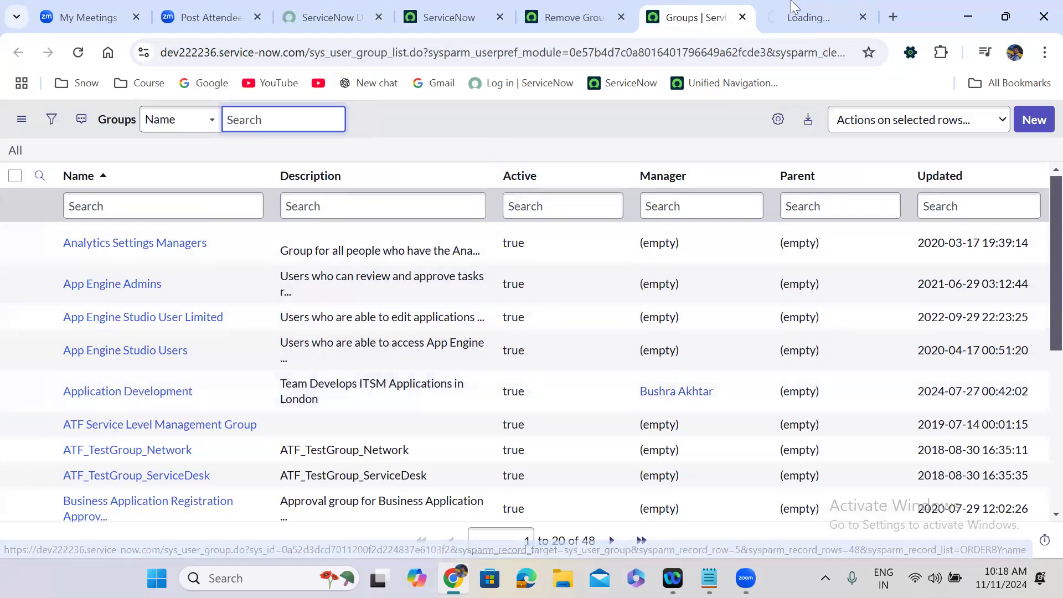
pyautogui.click(795, 7)
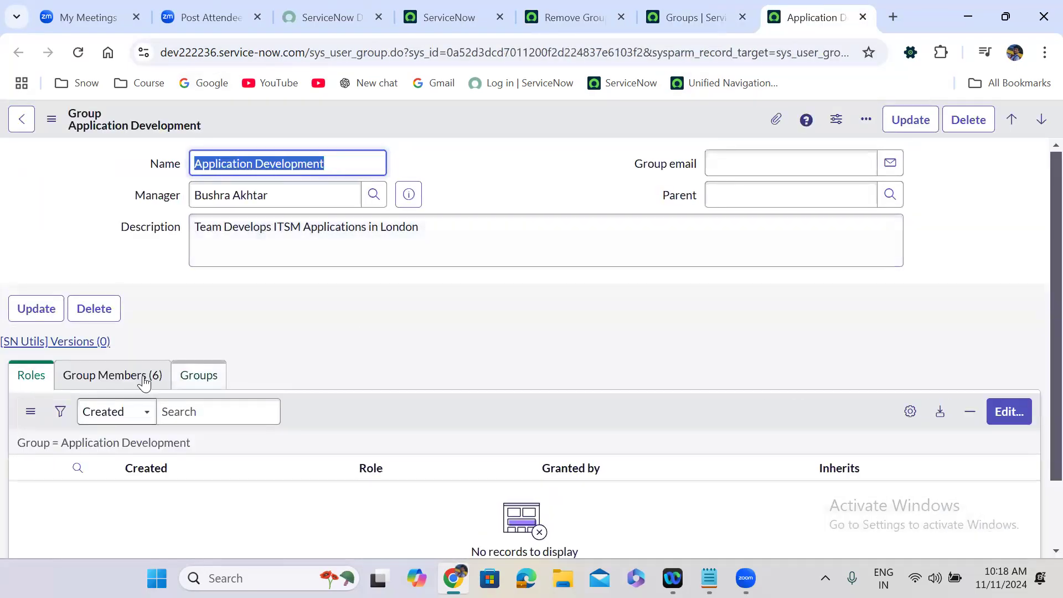
# Step: View the group's six members, copy the last member's name, and return to the subflow
pyautogui.click(143, 381)
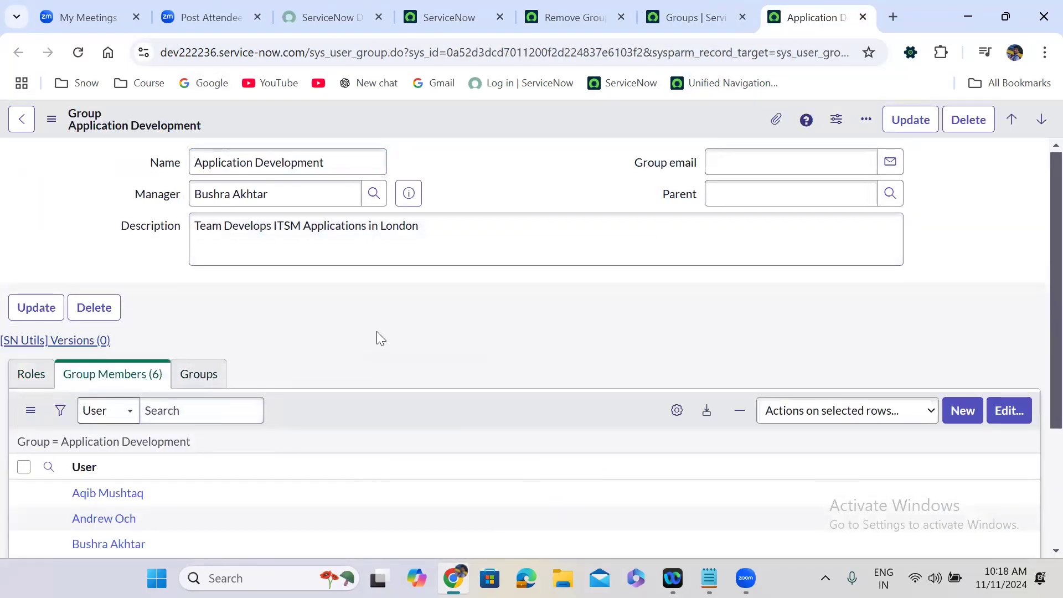
pyautogui.scroll(-1, 377, 333)
pyautogui.scroll(-2, 377, 331)
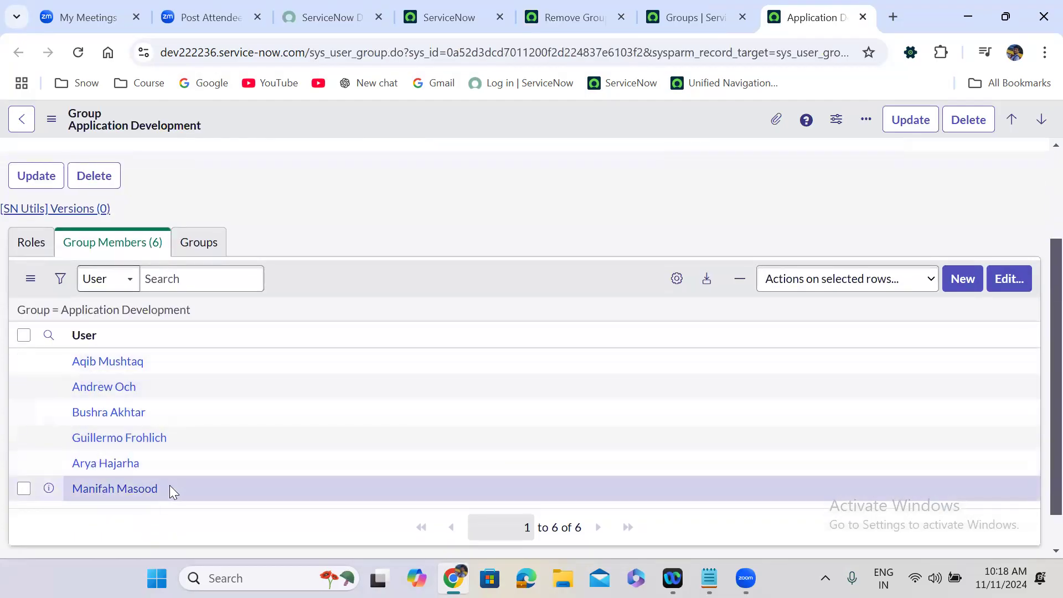
pyautogui.moveTo(163, 488); pyautogui.dragTo(71, 491)
pyautogui.hotkey('ctrl', 'c')
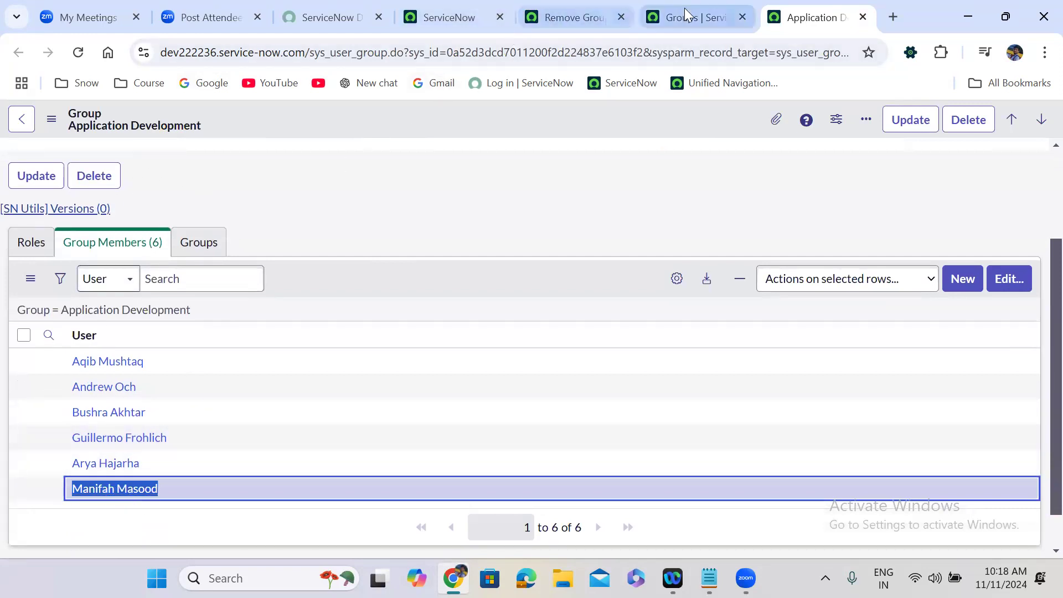
pyautogui.click(572, 13)
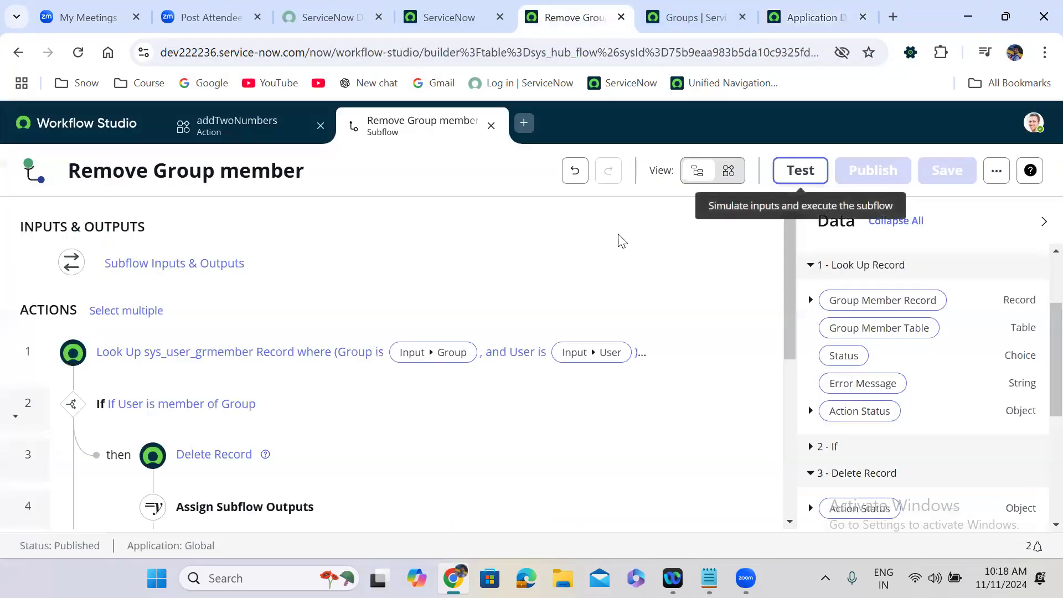
# Step: Run a subflow test with Group 'Application Development' and the copied member as User
pyautogui.click(786, 178)
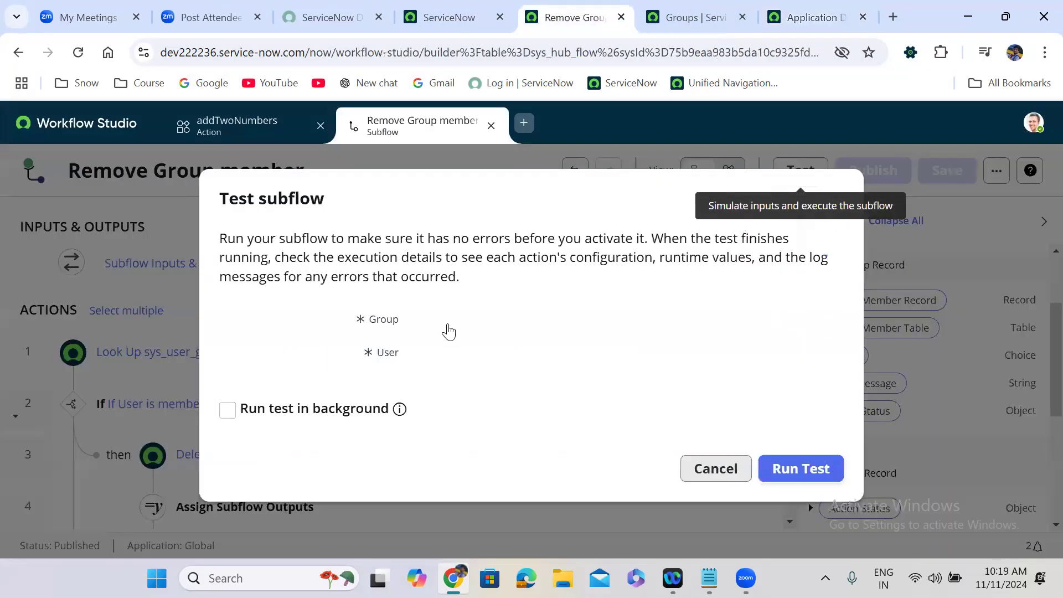
pyautogui.click(443, 327)
pyautogui.write('app')
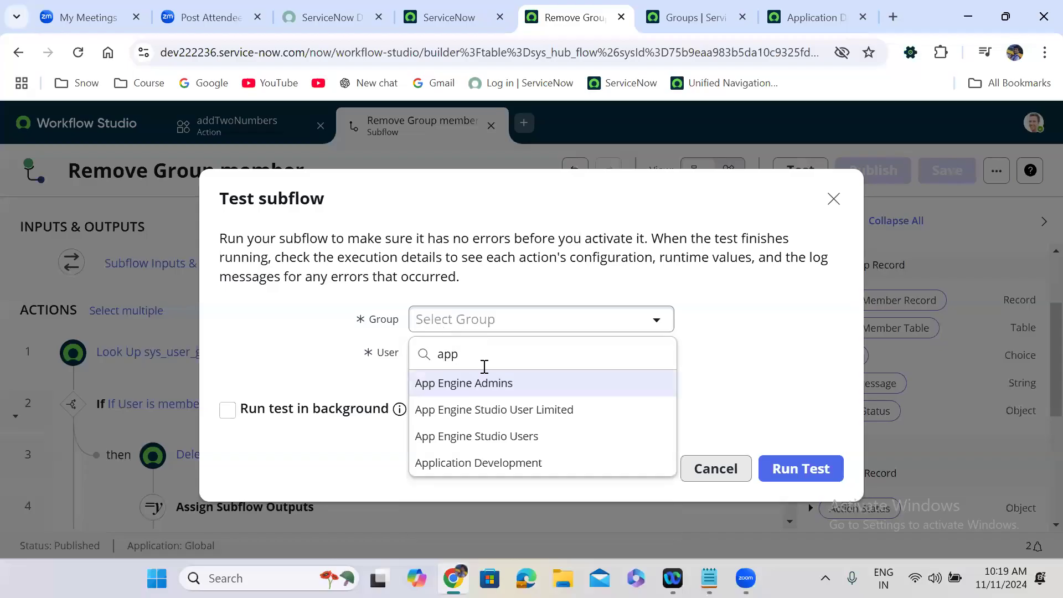
pyautogui.click(515, 463)
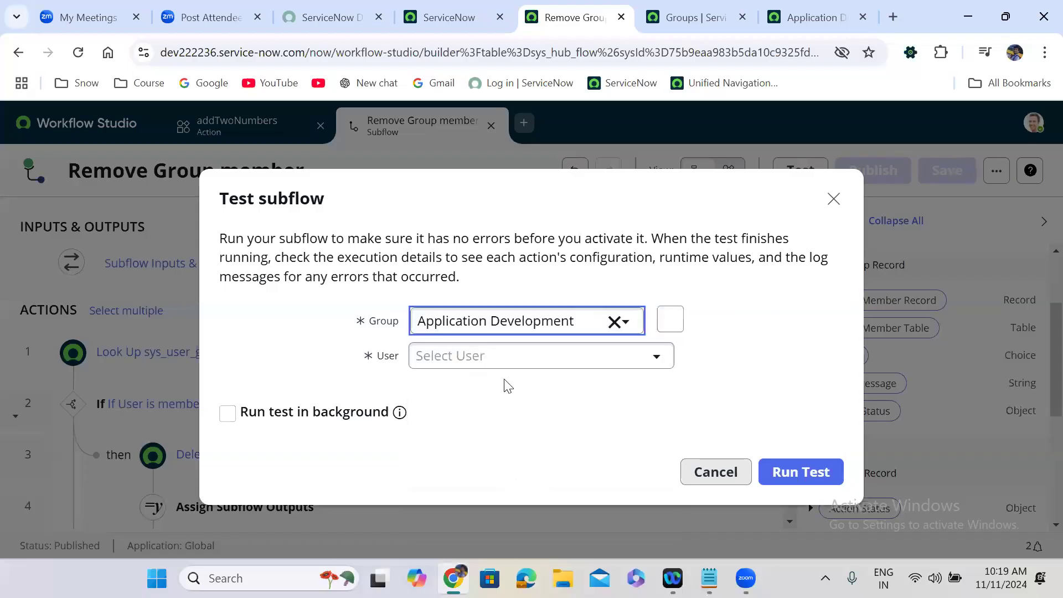
pyautogui.click(487, 360)
pyautogui.hotkey('ctrl', 'v')
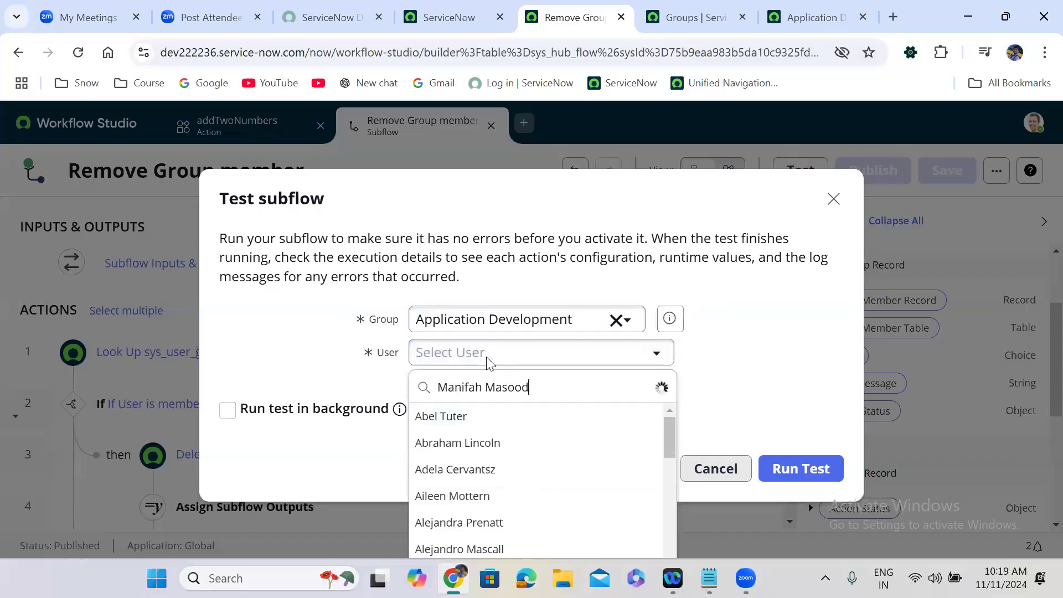
pyautogui.click(512, 420)
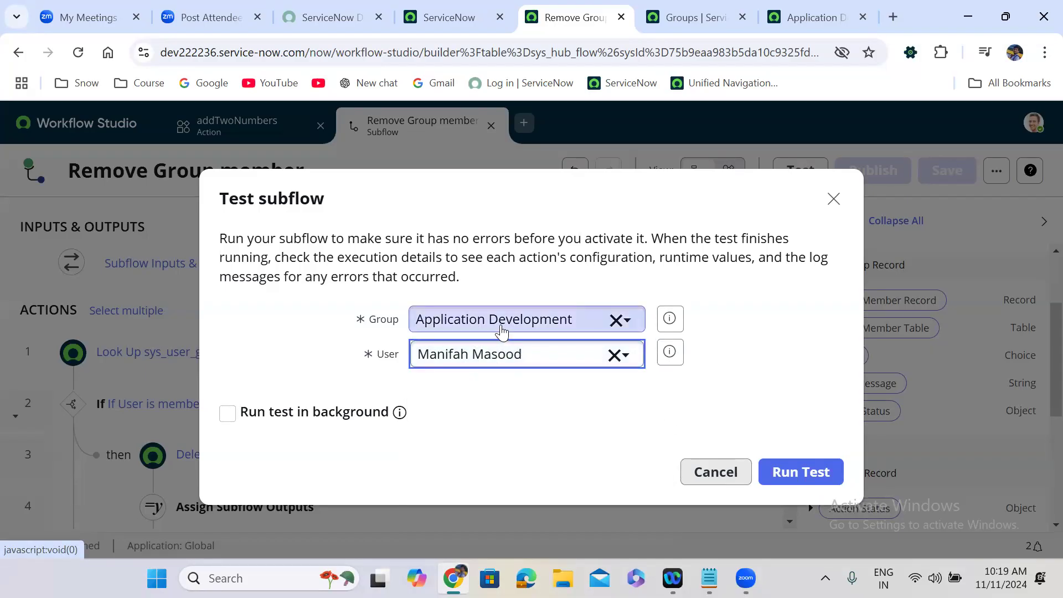
pyautogui.click(800, 472)
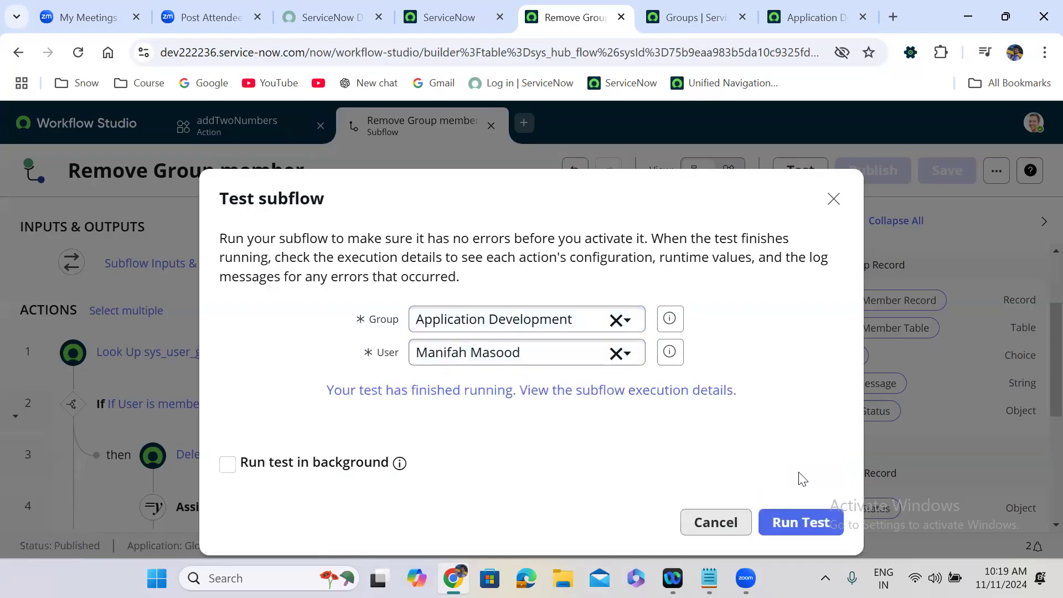
# Step: Refresh Application Development's Group Members and confirm only five members remain
pyautogui.click(811, 17)
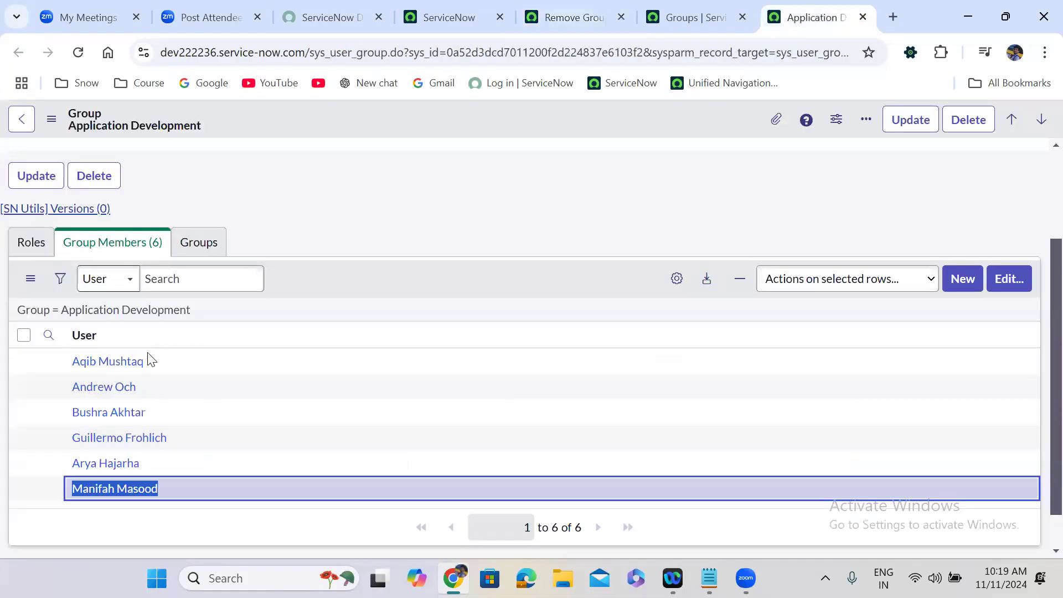
pyautogui.click(137, 314)
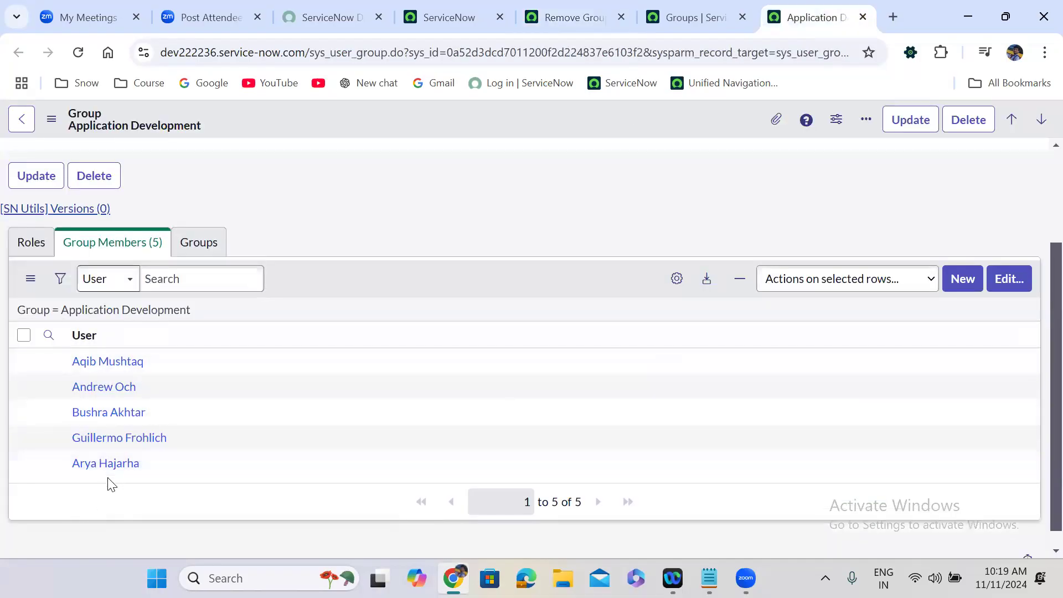
pyautogui.moveTo(143, 468); pyautogui.dragTo(70, 462)
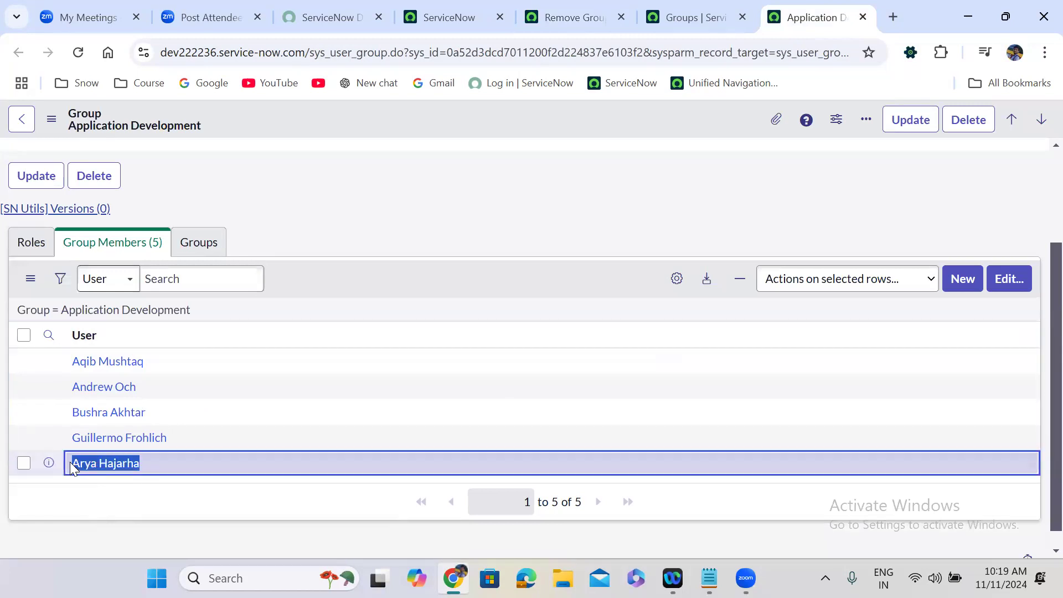
pyautogui.click(592, 7)
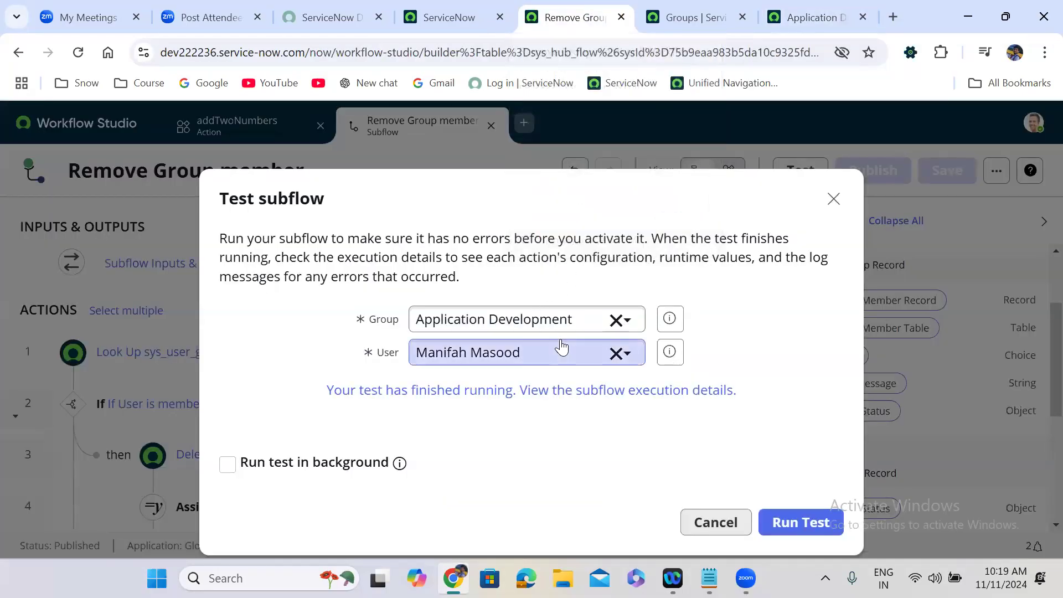
# Step: Rerun the subflow test for Application Development with a different test user
pyautogui.click(615, 354)
pyautogui.click(479, 353)
pyautogui.write('Arya Hajarha')
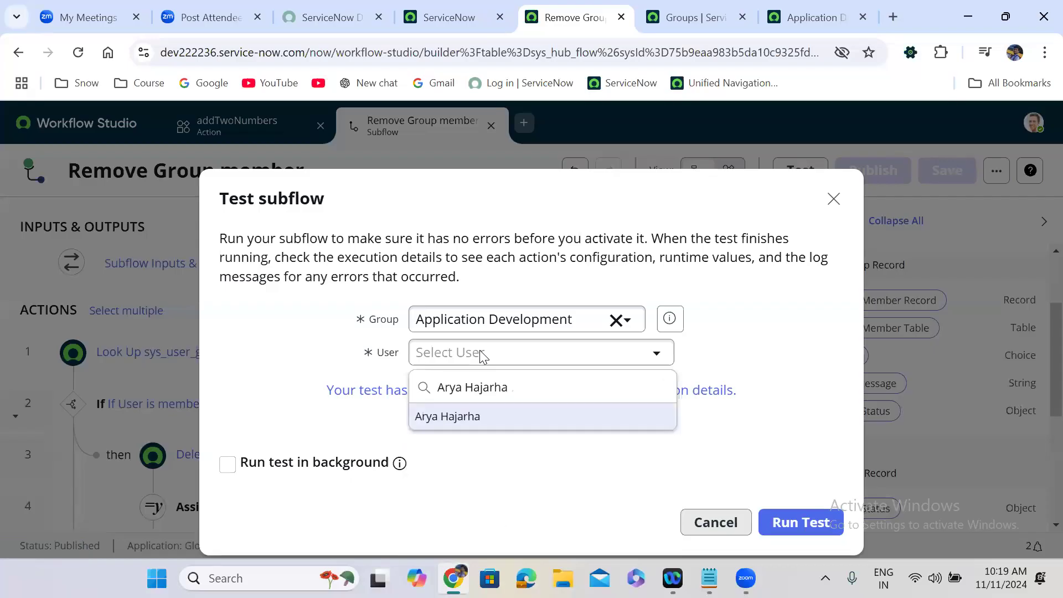
pyautogui.click(511, 415)
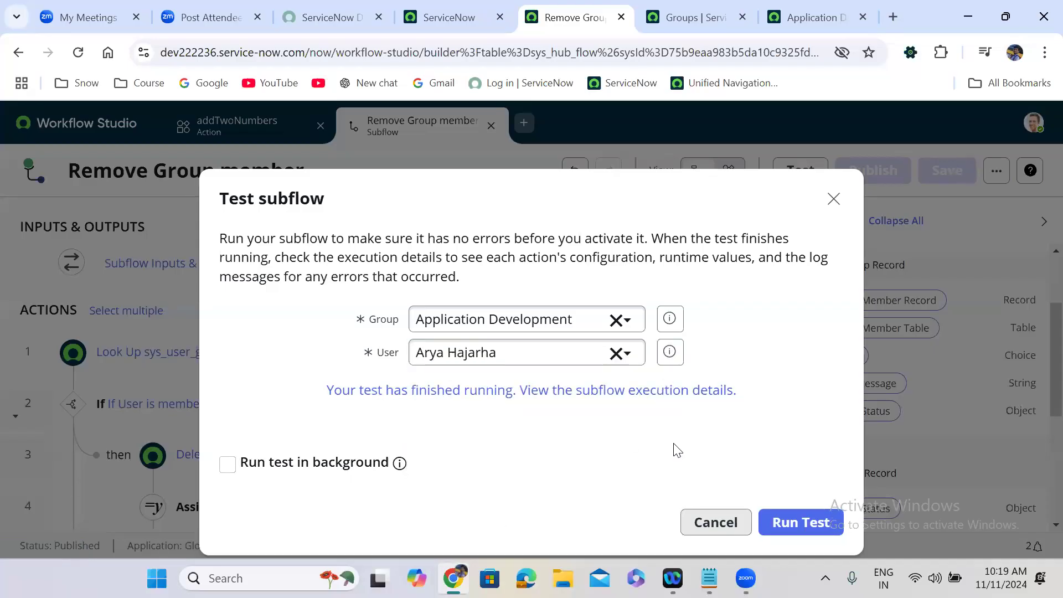
pyautogui.click(812, 523)
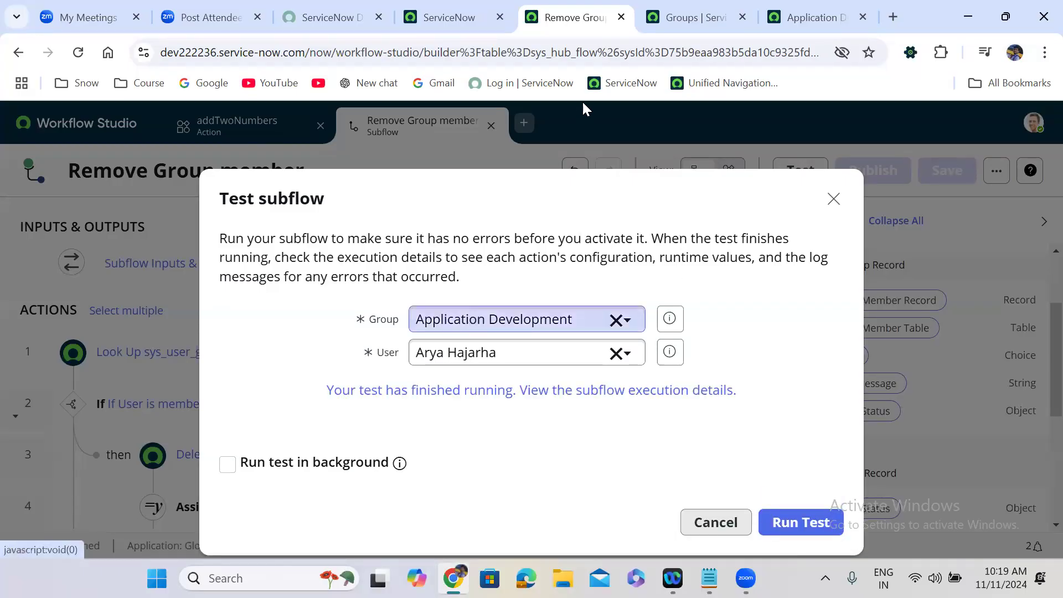
# Step: Check that the Application Development group now lists four members, then return to the test
pyautogui.click(809, 17)
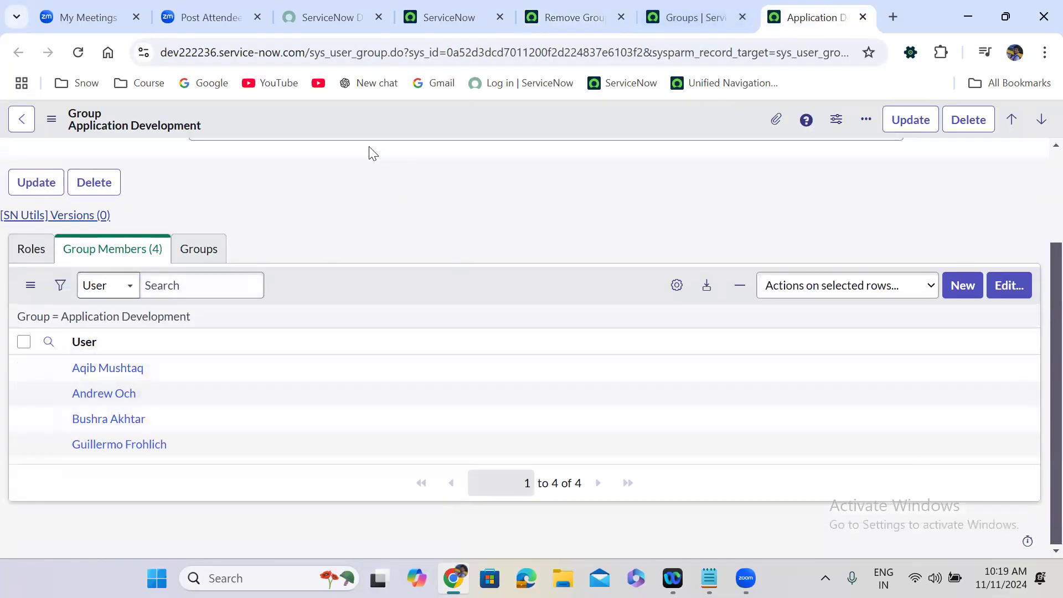
pyautogui.click(662, 18)
pyautogui.click(570, 17)
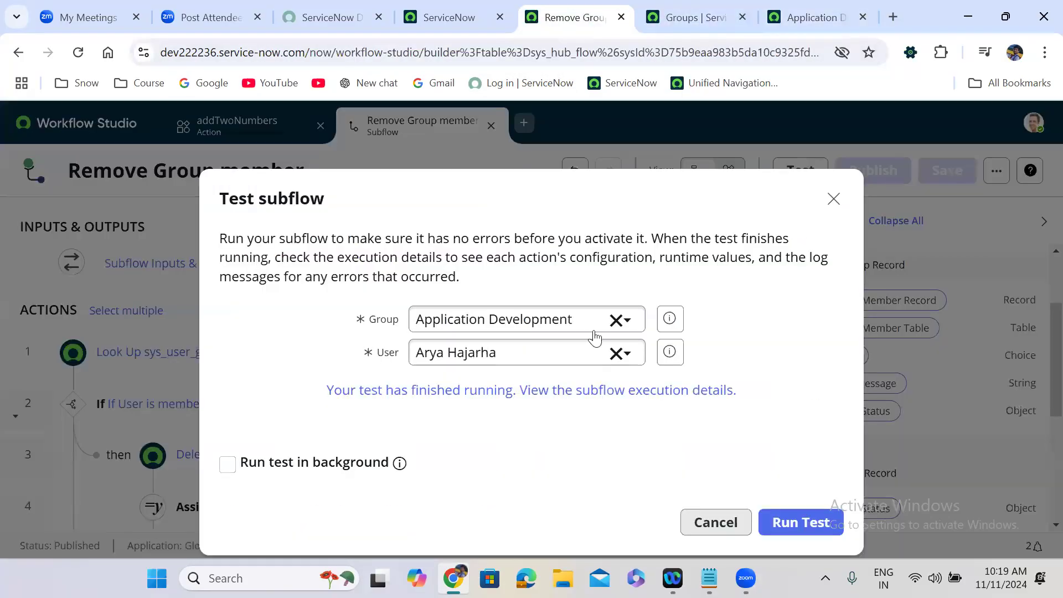
# Step: Run the test as System Administrator and open the run's details showing the Look Up Record error
pyautogui.click(613, 353)
pyautogui.click(499, 352)
pyautogui.write('sys')
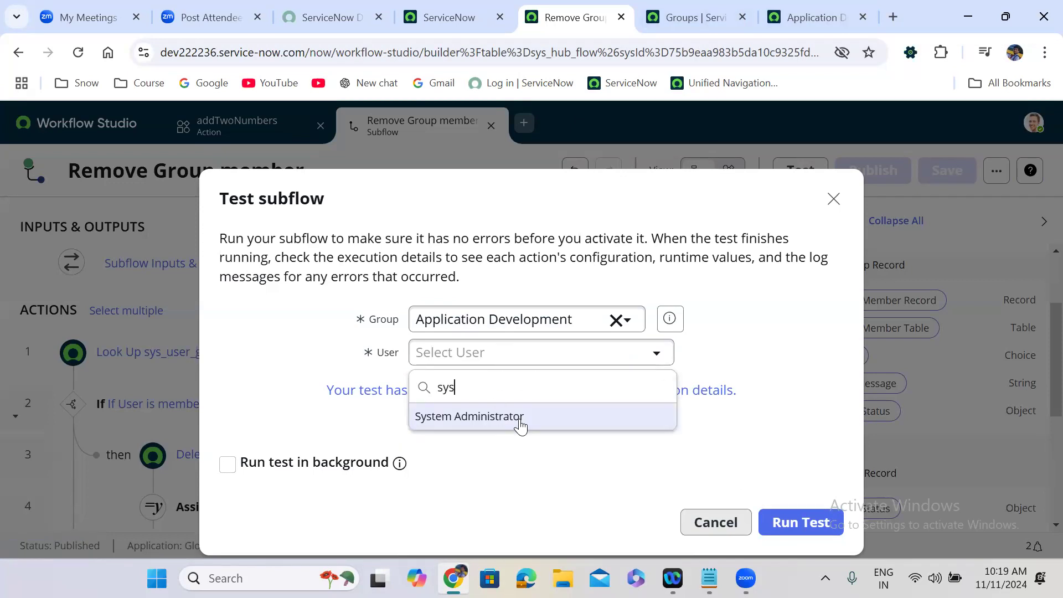
pyautogui.click(519, 418)
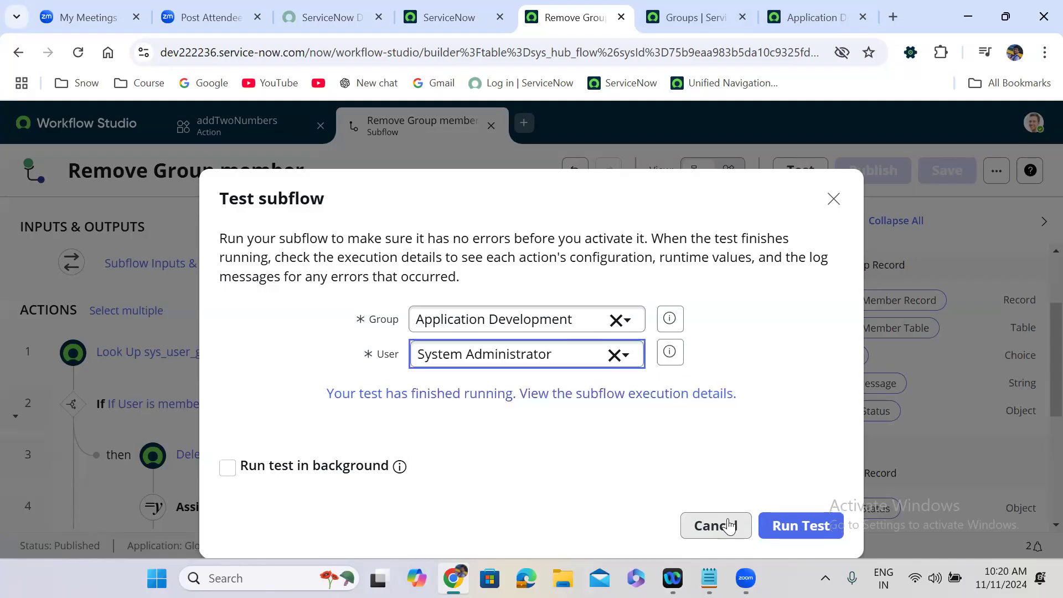
pyautogui.click(780, 522)
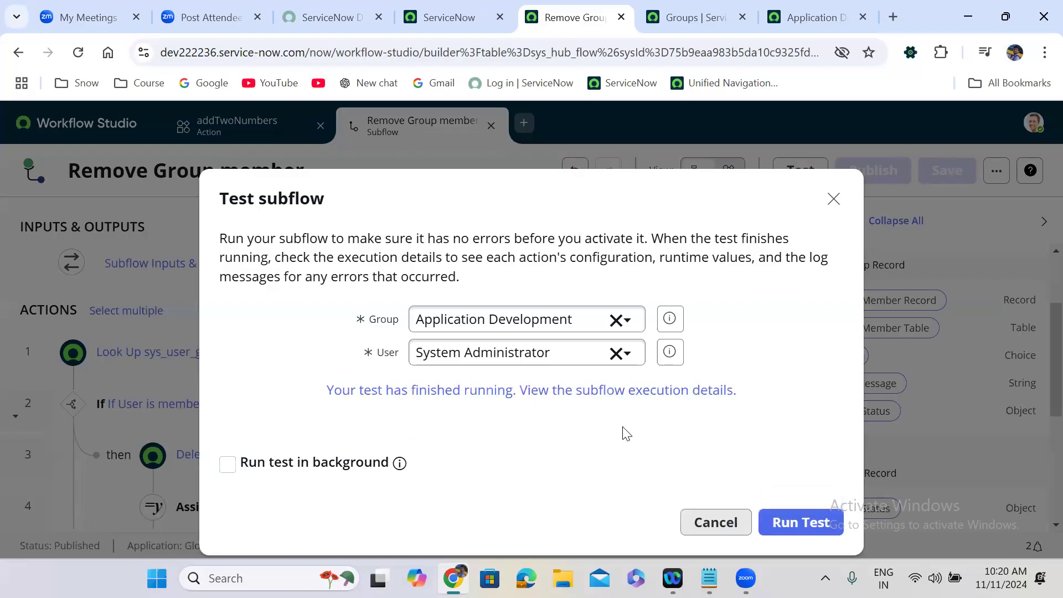
pyautogui.click(543, 390)
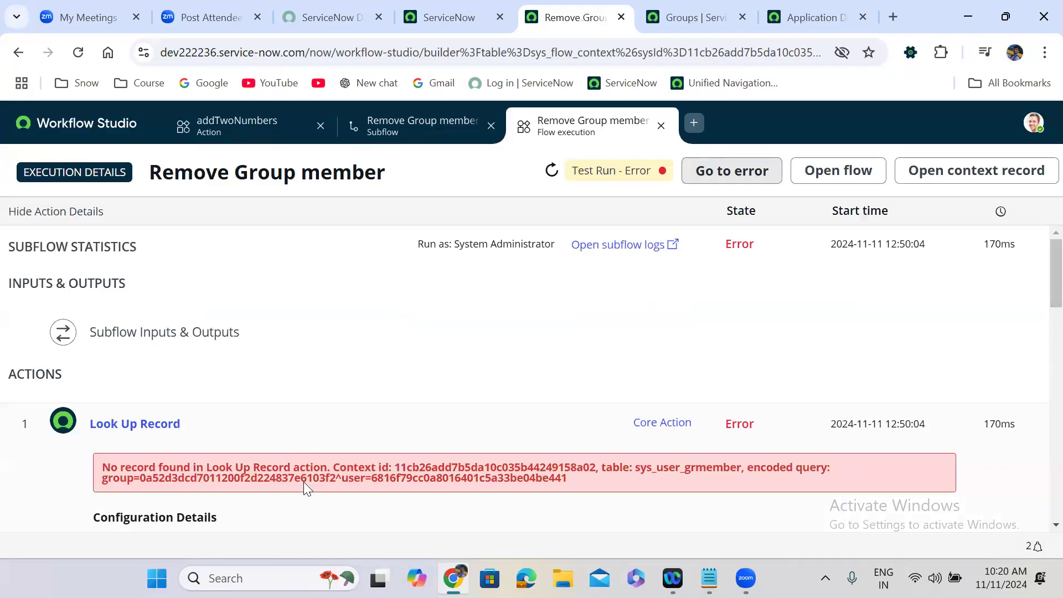
# Step: Look over the failed run's details, then return to the Remove Group member subflow
pyautogui.moveTo(1053, 293)
pyautogui.mouseDown()
pyautogui.moveTo(1054, 411)
pyautogui.moveTo(1037, 433)
pyautogui.moveTo(1037, 494)
pyautogui.moveTo(1038, 292)
pyautogui.mouseUp()
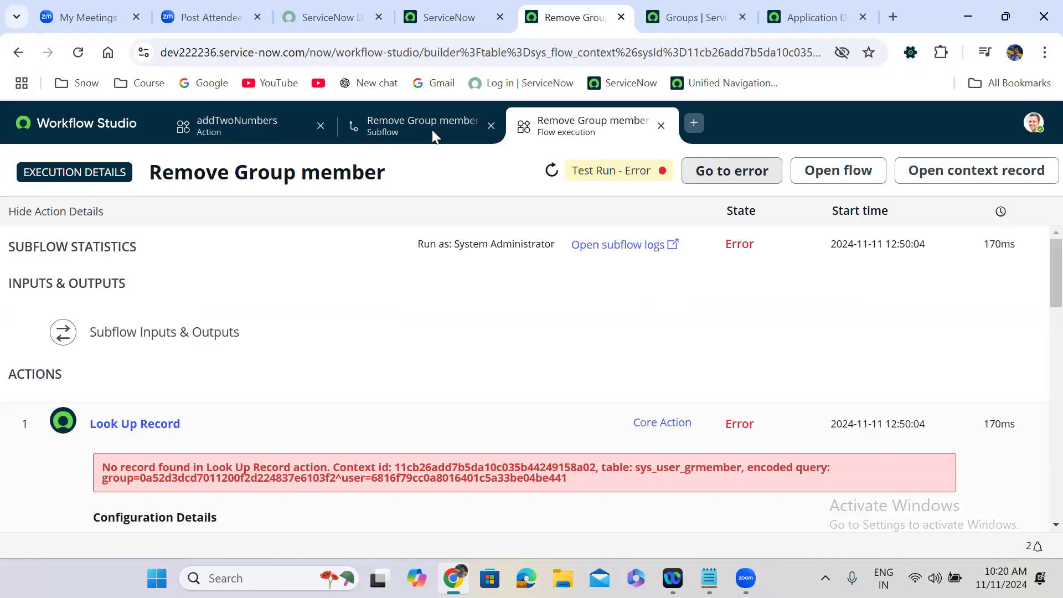
pyautogui.click(375, 130)
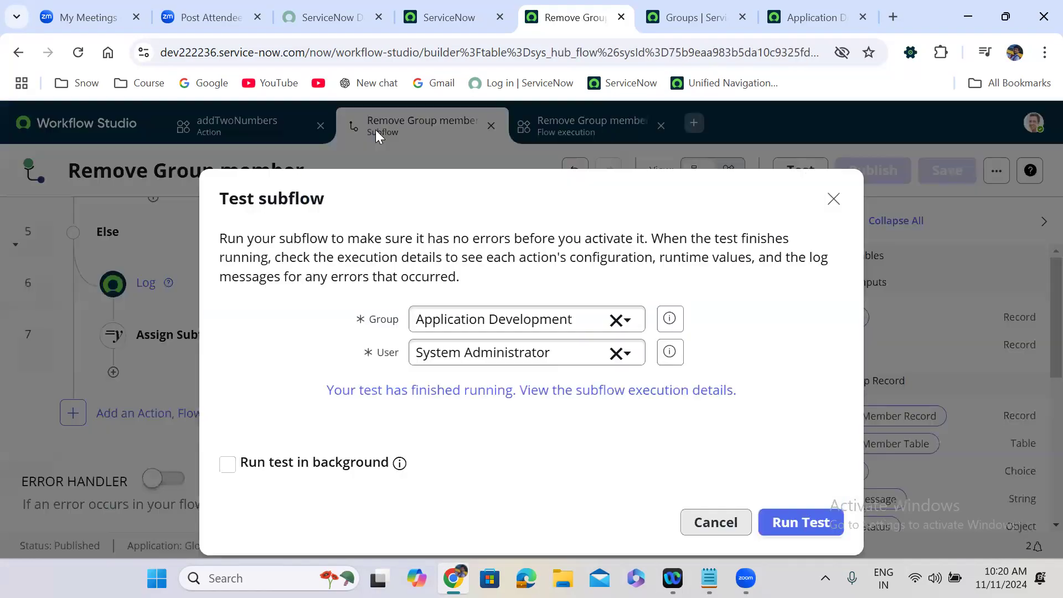
# Step: Enable 'Don't fail on error' on step 1, Look Up sys_user_grmember Record, and save the subflow
pyautogui.click(832, 206)
pyautogui.moveTo(788, 493); pyautogui.dragTo(785, 363)
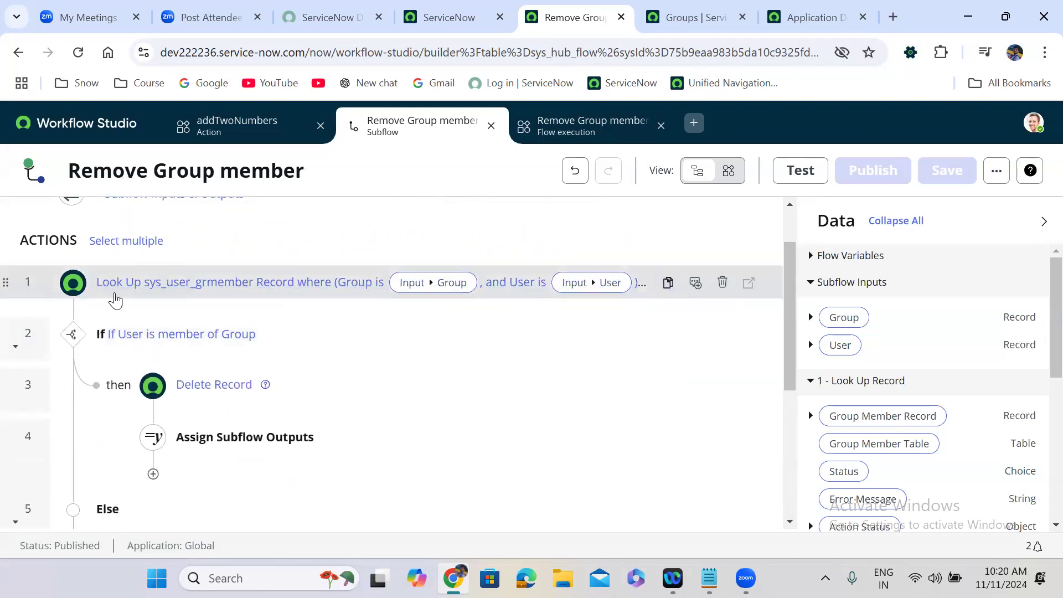
pyautogui.click(226, 285)
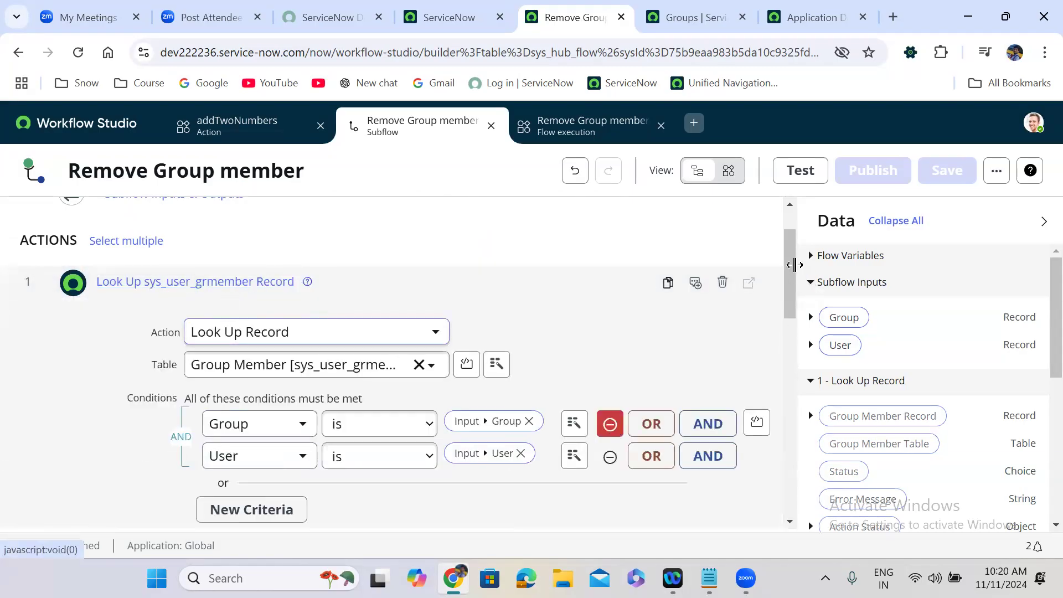
pyautogui.moveTo(791, 265); pyautogui.dragTo(792, 314)
pyautogui.scroll(-2, 792, 310)
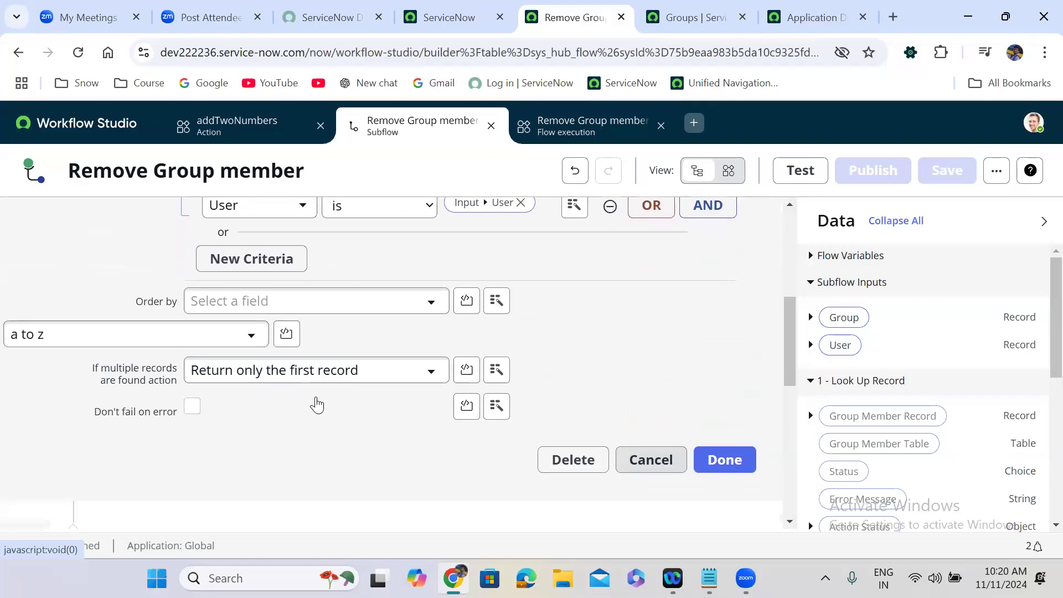
pyautogui.click(193, 409)
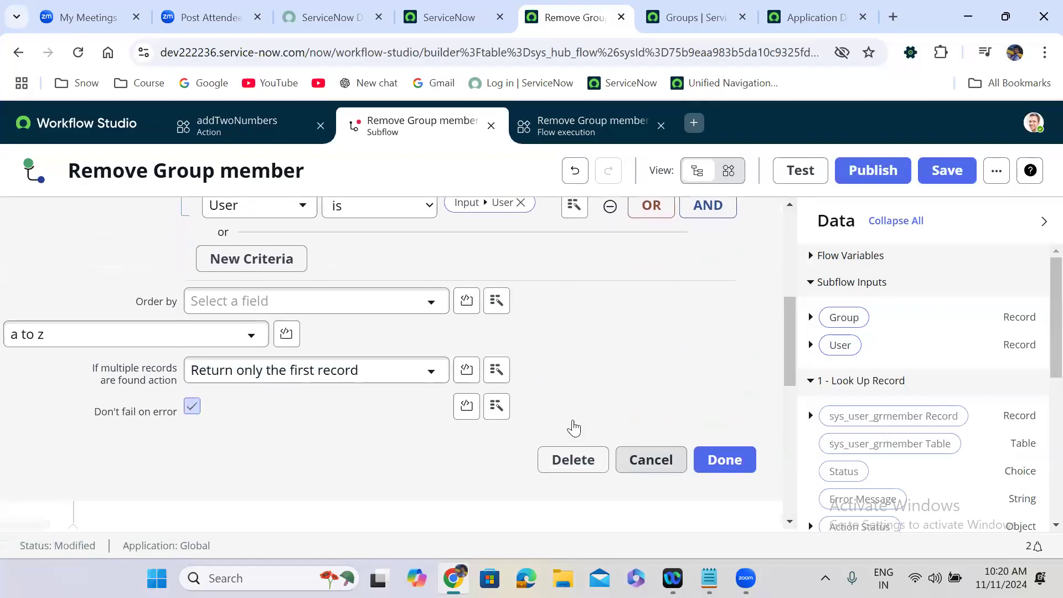
pyautogui.click(736, 461)
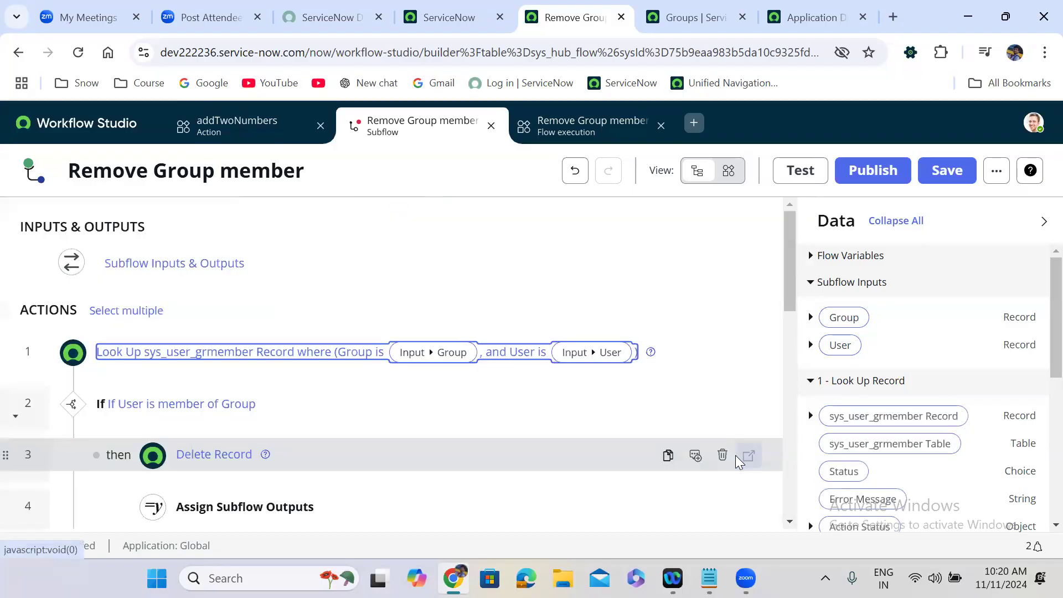
pyautogui.click(936, 171)
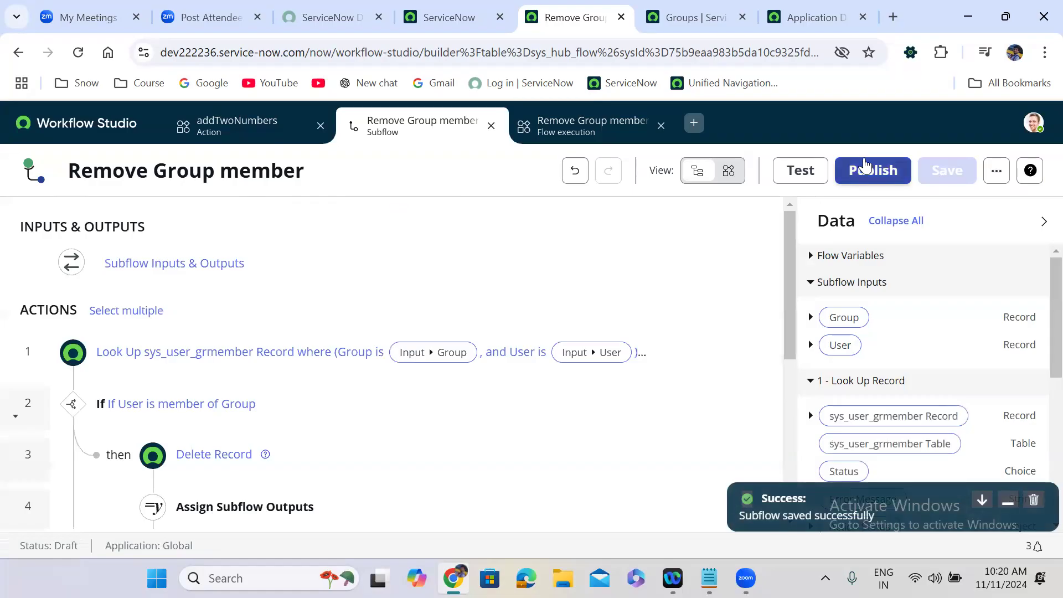
# Step: Republish the Remove Group member subflow with the updated lookup step
pyautogui.click(866, 166)
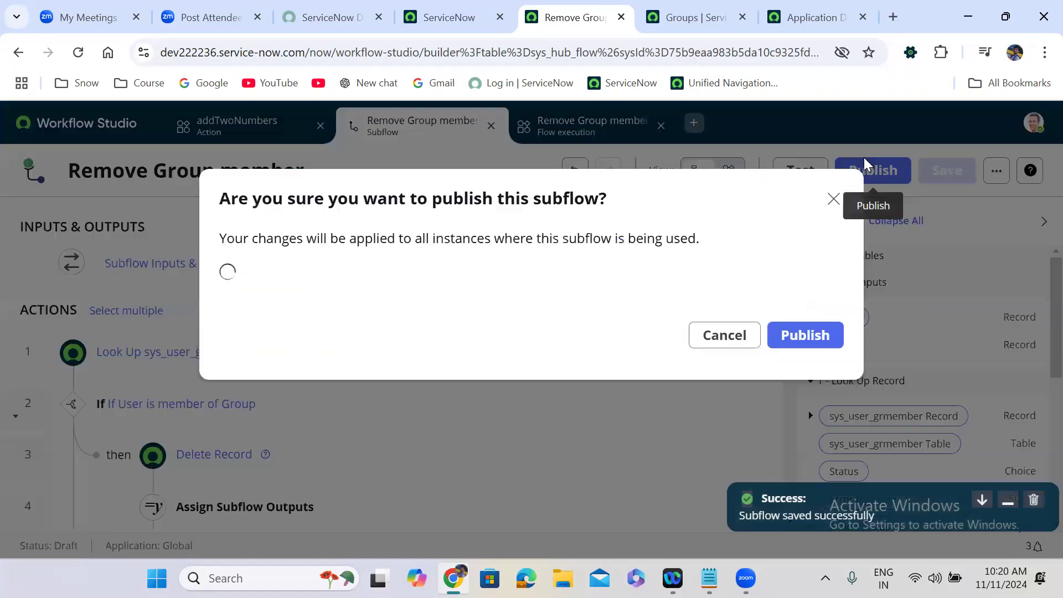
pyautogui.click(810, 342)
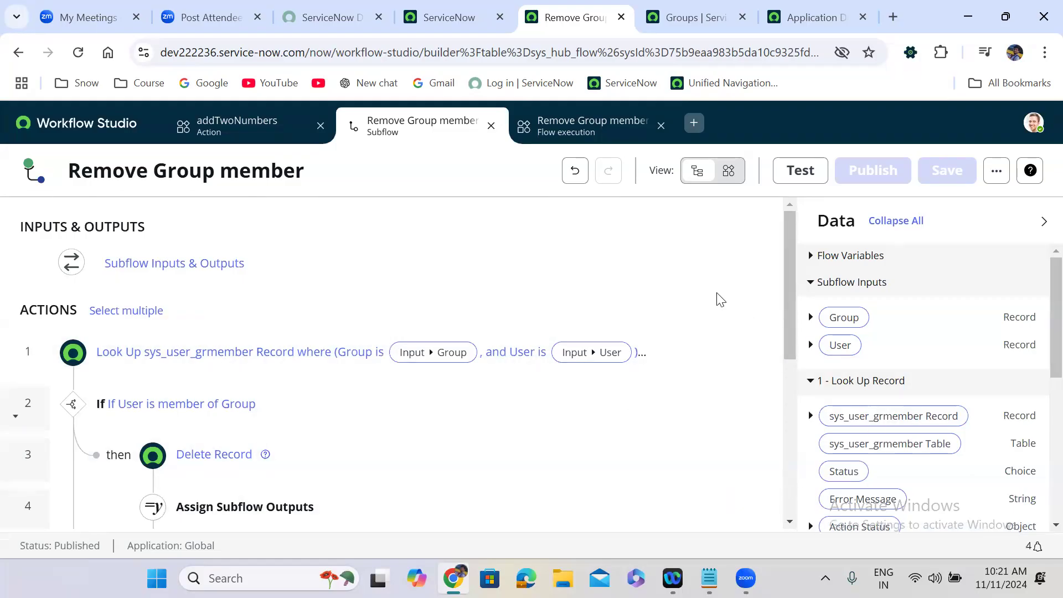
# Step: Retest with group Application Development and user System Administrator, then open the run's execution details
pyautogui.click(800, 169)
pyautogui.click(487, 331)
pyautogui.write('app')
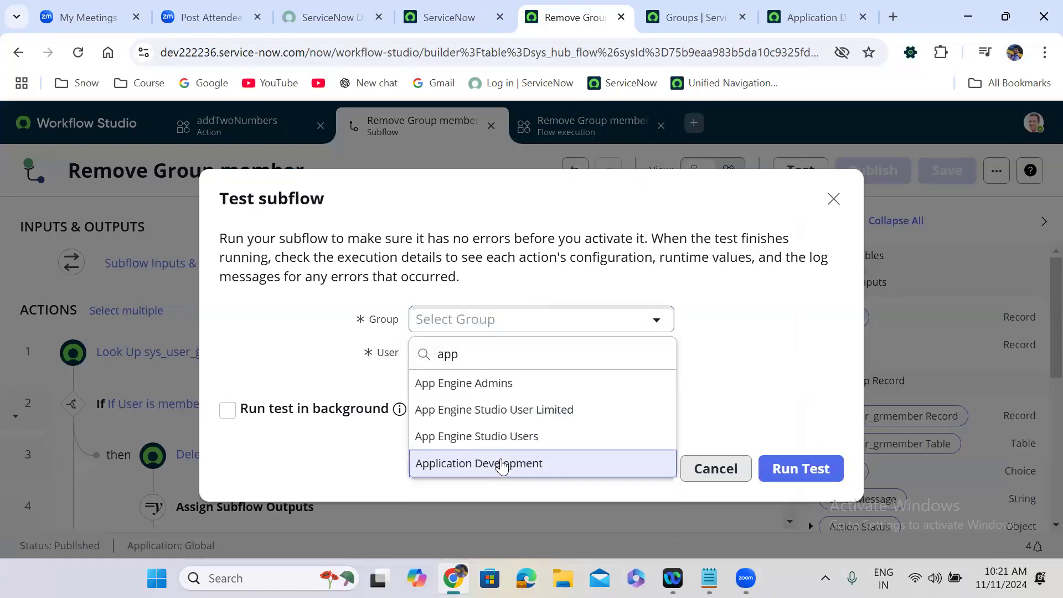
pyautogui.click(502, 464)
pyautogui.click(451, 354)
pyautogui.write('system ad')
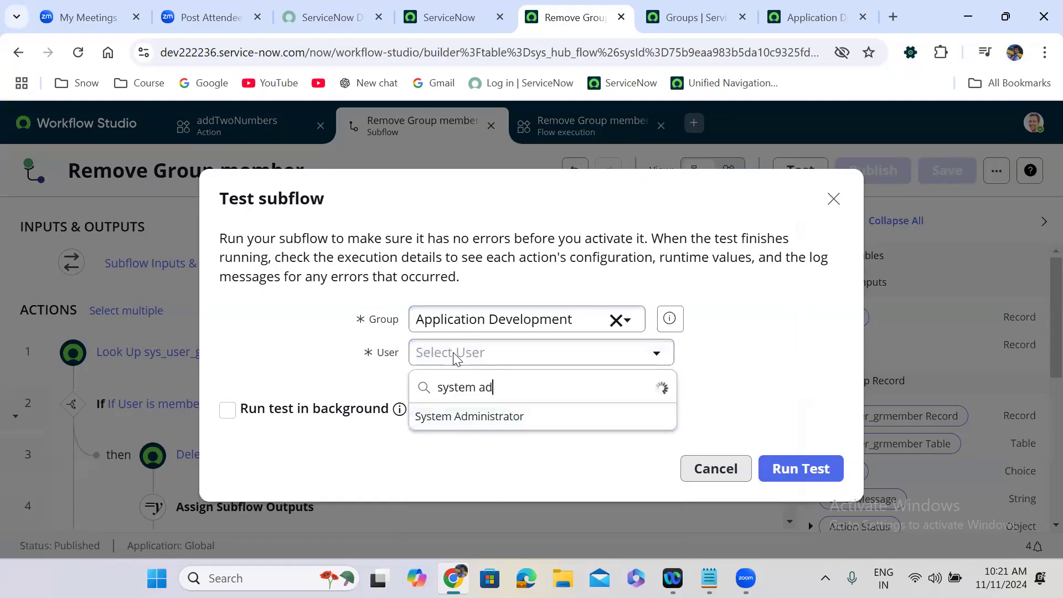
pyautogui.click(498, 428)
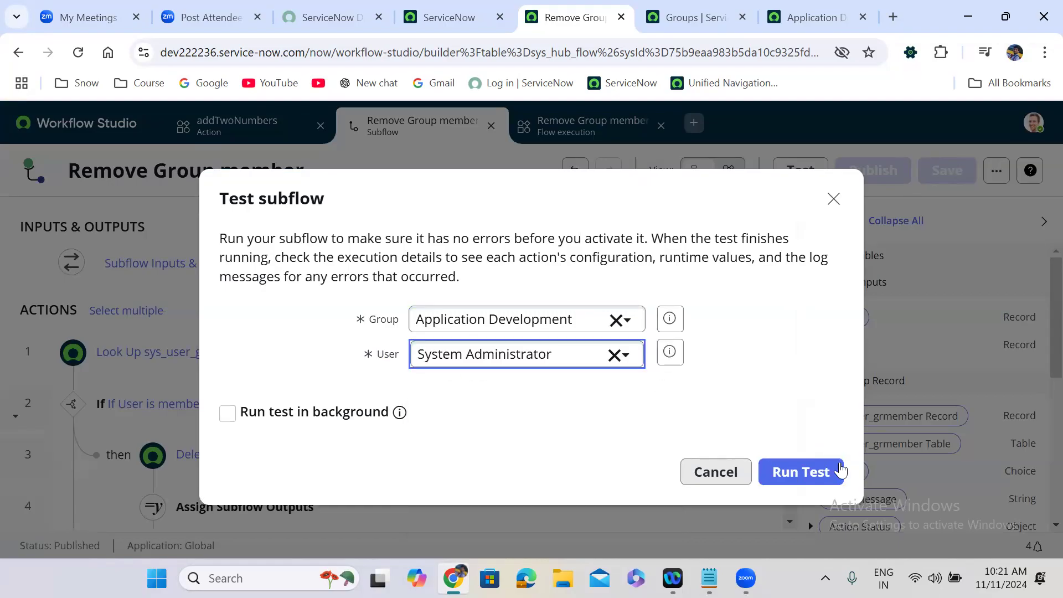
pyautogui.click(803, 469)
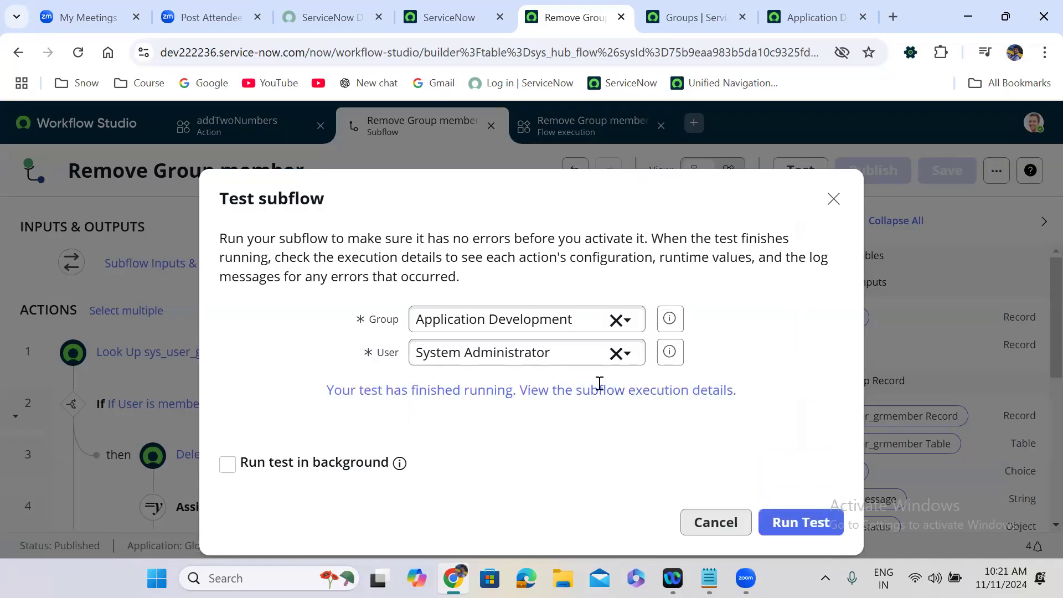
pyautogui.click(452, 390)
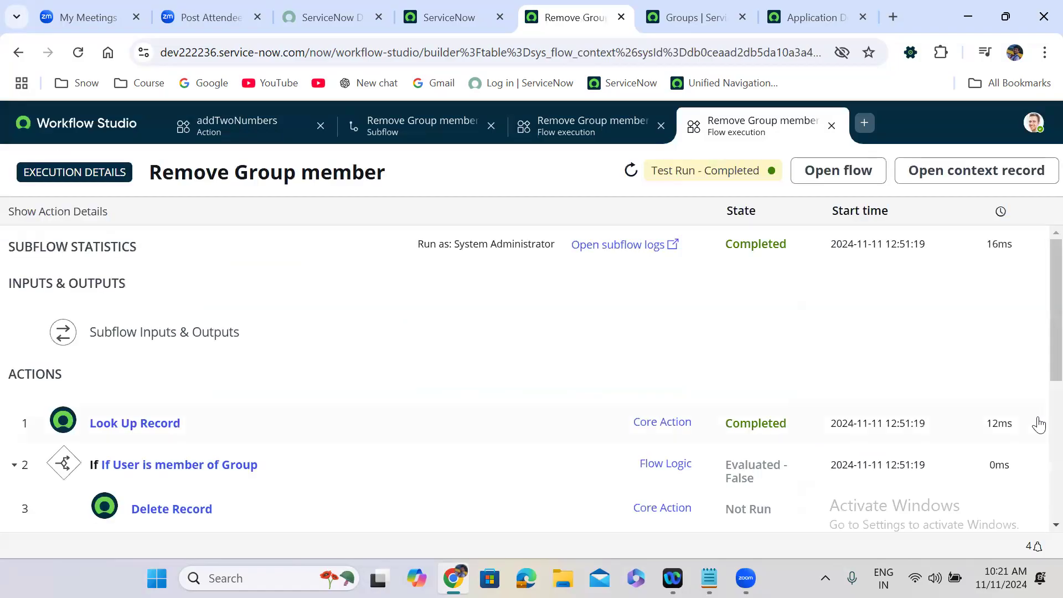
# Step: Expand the Log step and find the message 'User is not member of group'
pyautogui.moveTo(1039, 285); pyautogui.dragTo(1042, 412)
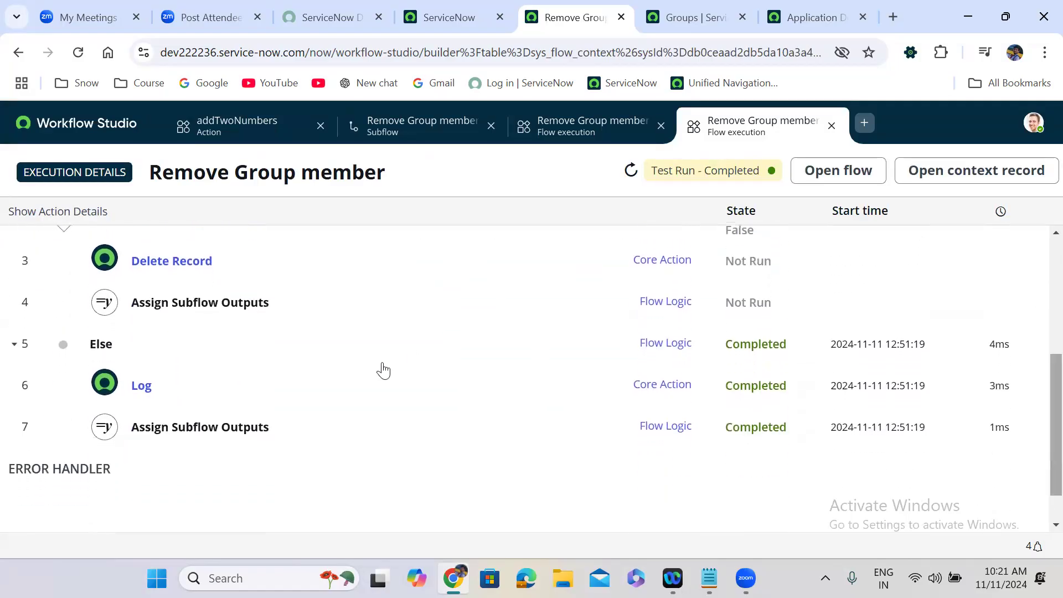
pyautogui.click(246, 394)
pyautogui.moveTo(310, 508); pyautogui.dragTo(498, 510)
# Step: Expand Assign Subflow Outputs and confirm isMemberRemoved is false
pyautogui.moveTo(1038, 325); pyautogui.dragTo(1036, 434)
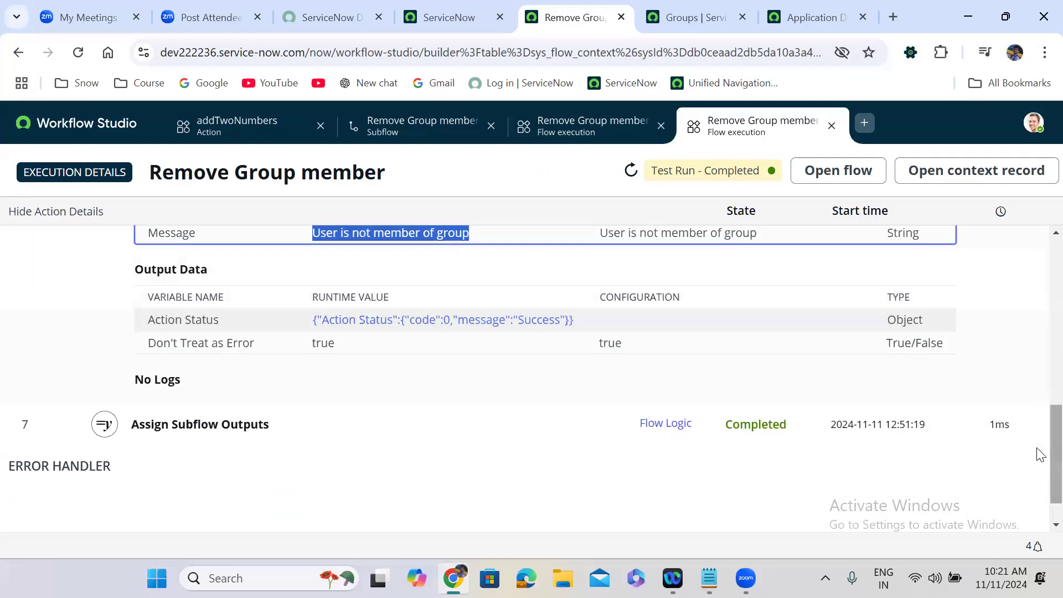
pyautogui.moveTo(1037, 450)
pyautogui.mouseDown()
pyautogui.moveTo(1039, 426)
pyautogui.moveTo(1037, 447)
pyautogui.mouseUp()
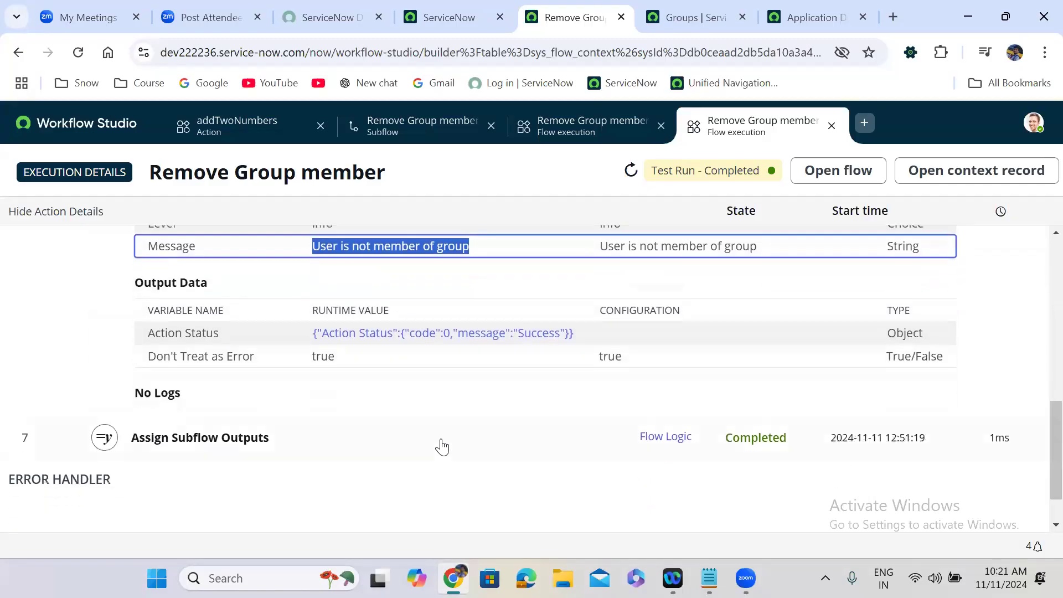
pyautogui.click(400, 447)
pyautogui.scroll(-3, 1038, 459)
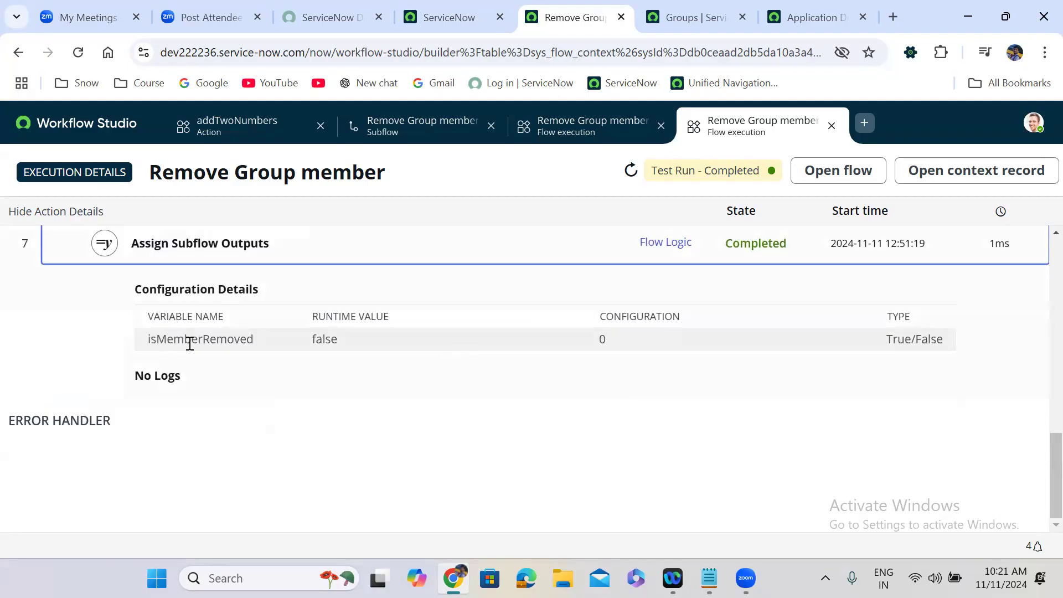
pyautogui.moveTo(190, 344); pyautogui.dragTo(414, 349)
pyautogui.click(336, 339)
pyautogui.doubleClick(331, 337)
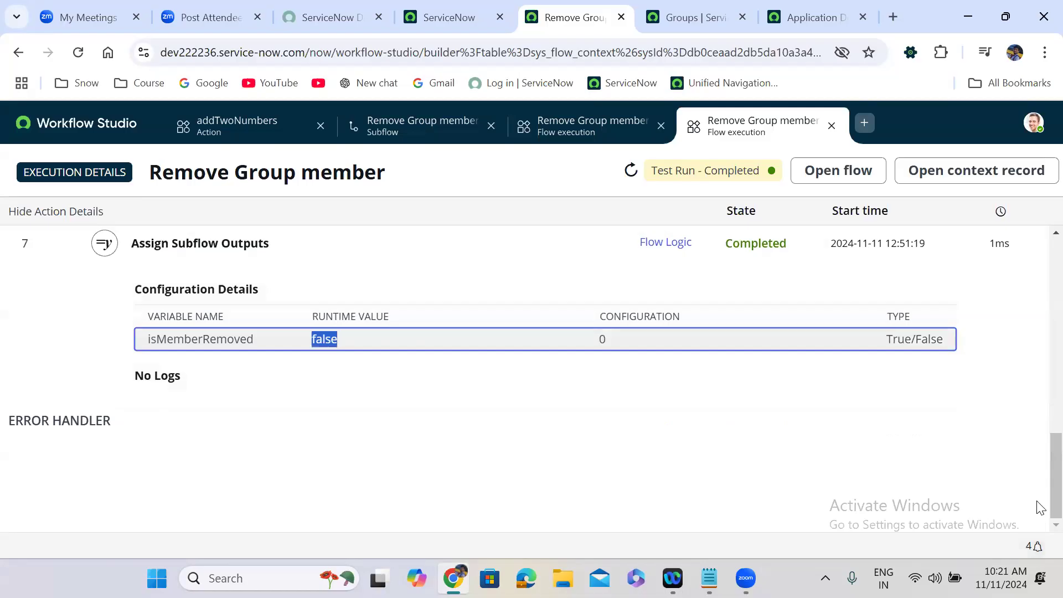
pyautogui.moveTo(1046, 504); pyautogui.dragTo(1038, 227)
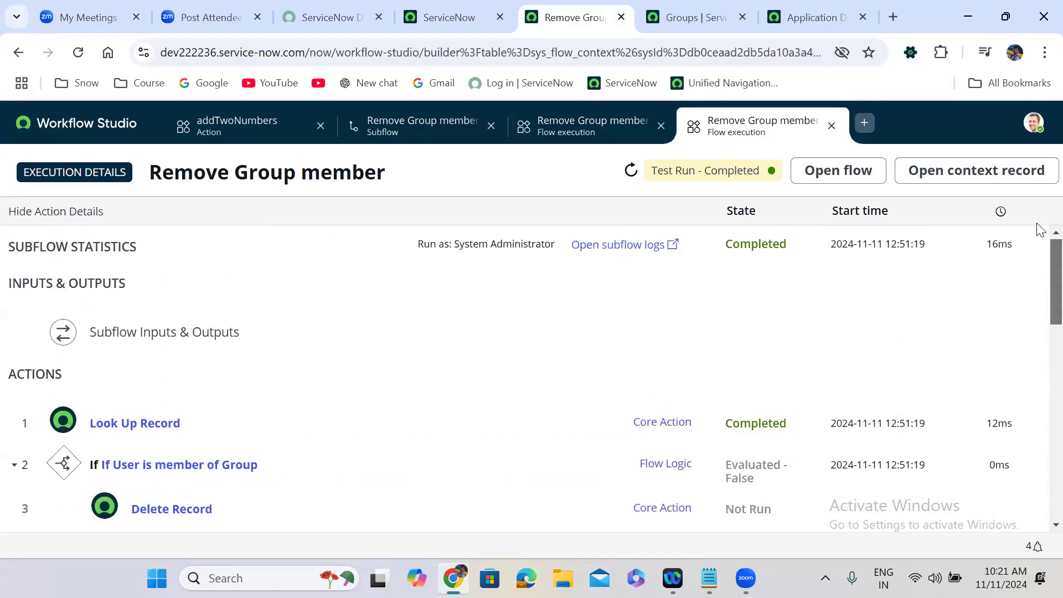
# Step: Close the errored run's execution results and the Test subflow dialog
pyautogui.click(596, 138)
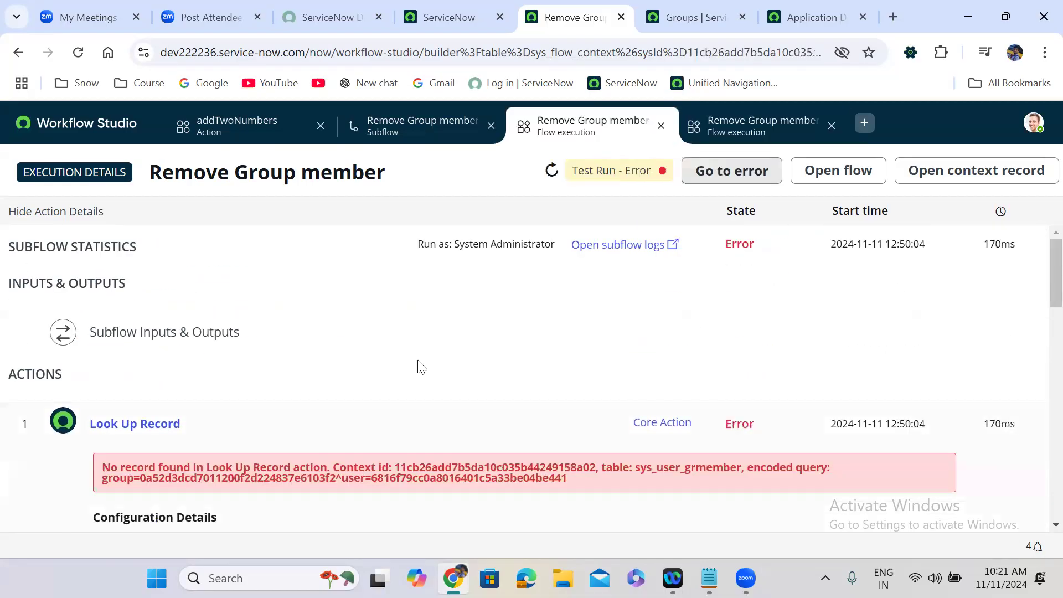
pyautogui.click(661, 126)
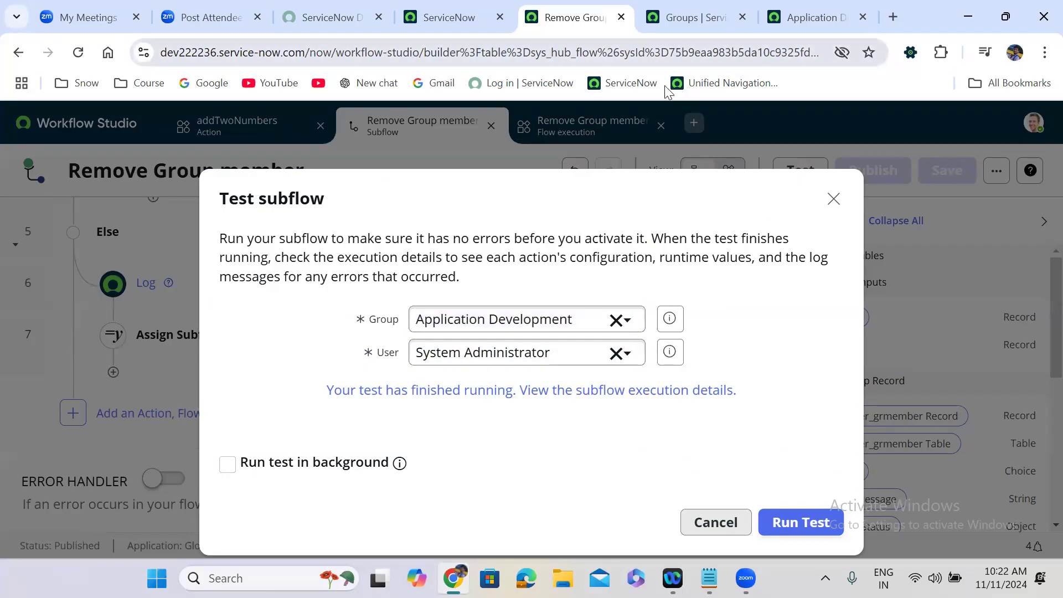
pyautogui.click(833, 199)
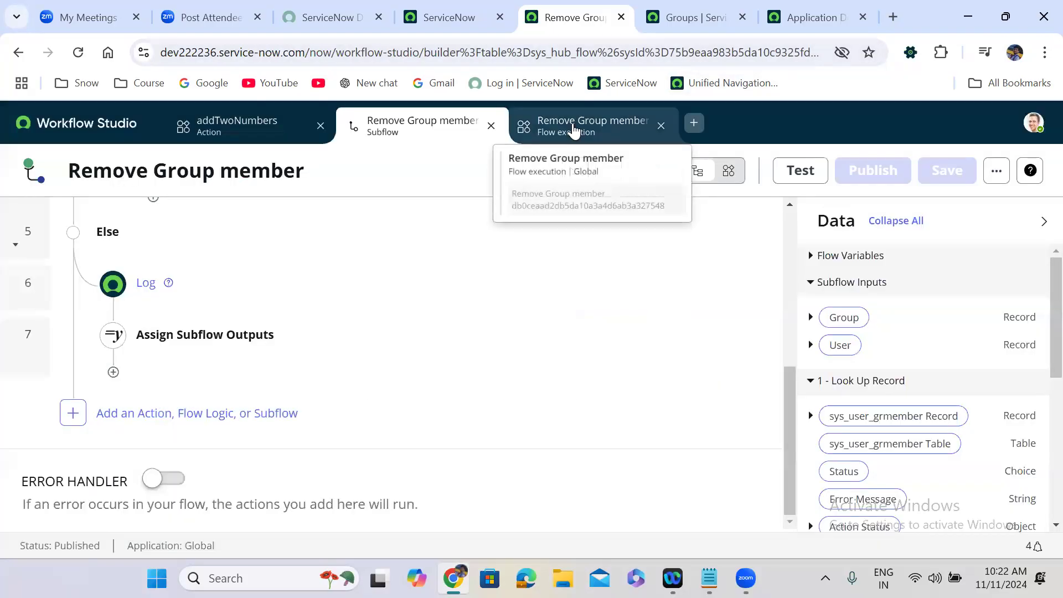
# Step: Review the completed run's Log and isMemberRemoved false output, then close its results
pyautogui.click(571, 130)
pyautogui.moveTo(1039, 277); pyautogui.dragTo(1039, 430)
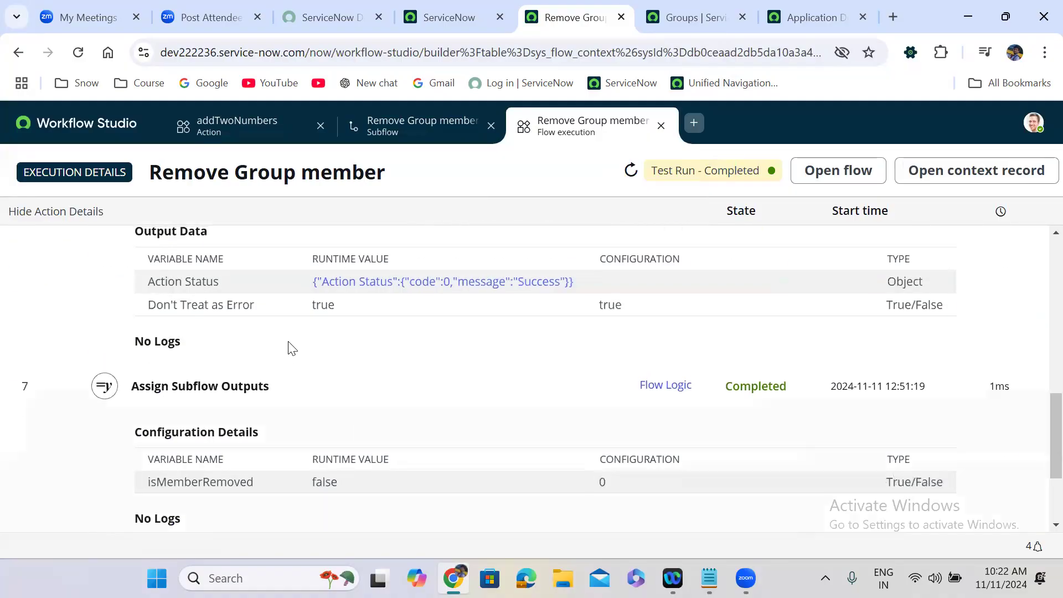
pyautogui.moveTo(1039, 465); pyautogui.dragTo(1039, 390)
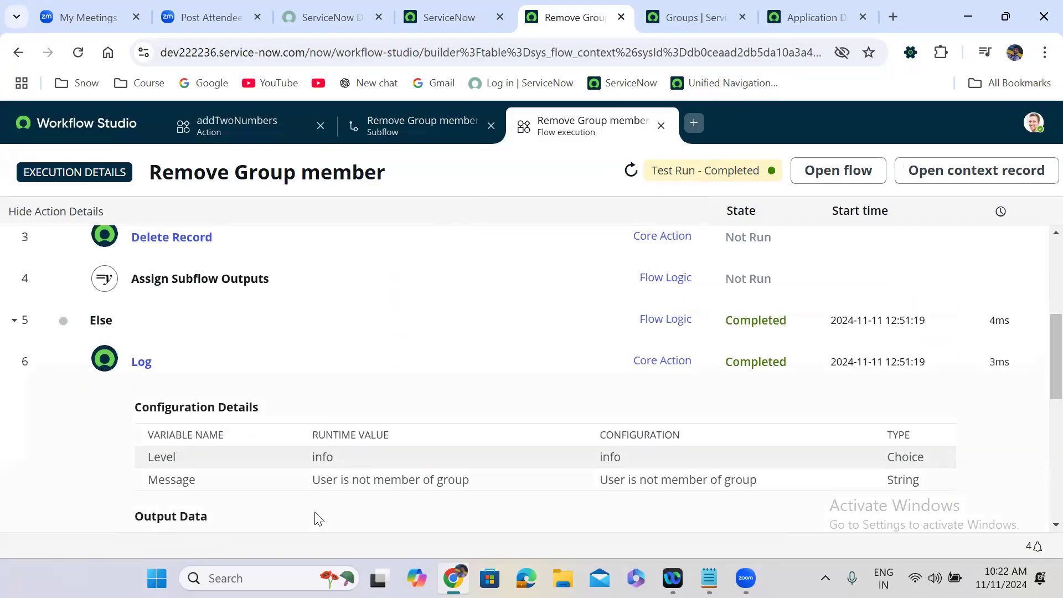
pyautogui.moveTo(308, 486); pyautogui.dragTo(470, 479)
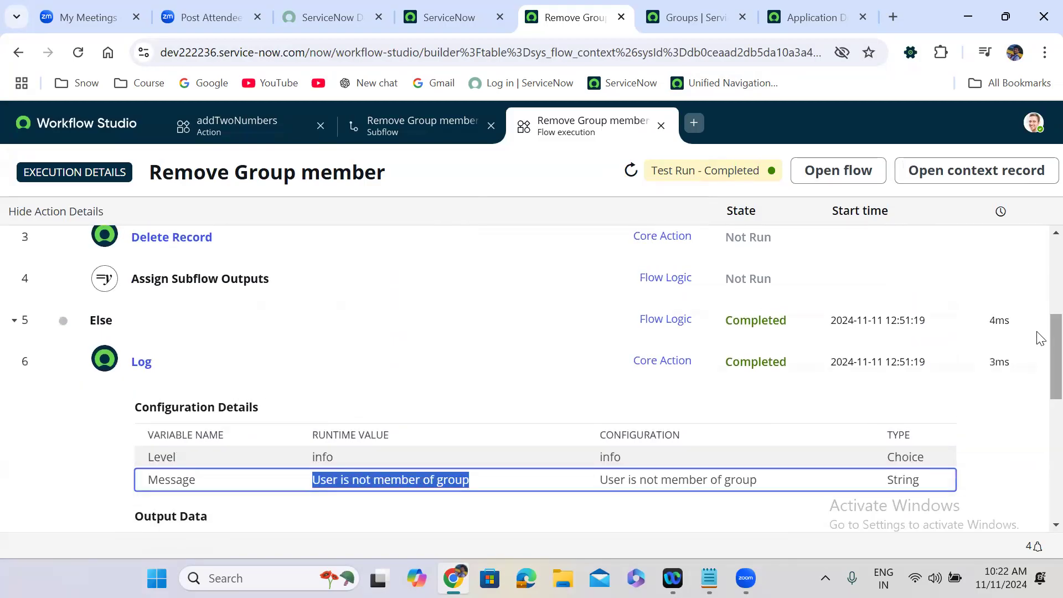
pyautogui.moveTo(1039, 373); pyautogui.dragTo(1039, 414)
pyautogui.scroll(-2, 1039, 414)
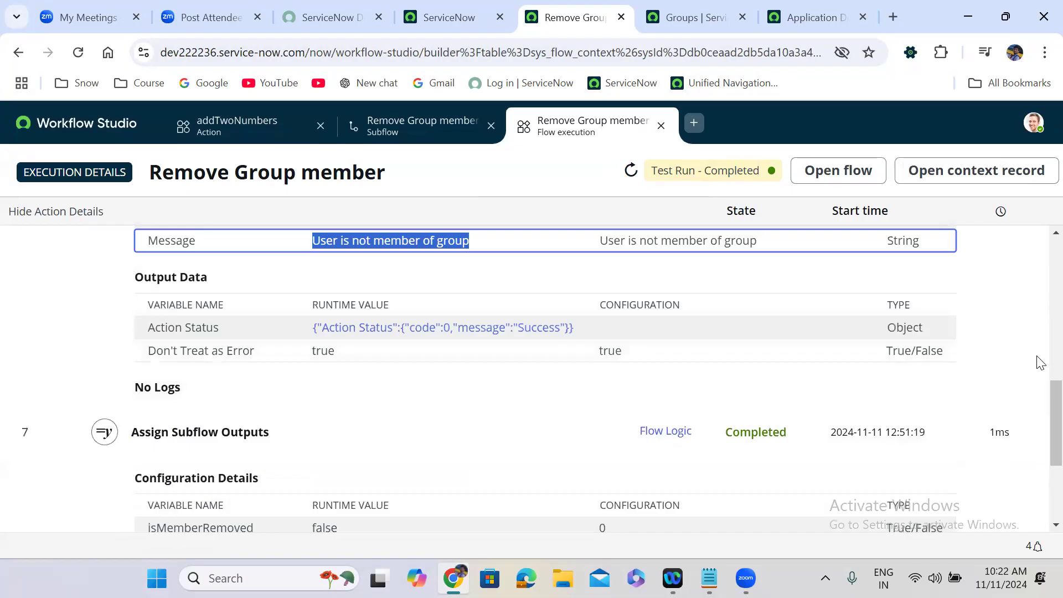
pyautogui.moveTo(1036, 360); pyautogui.dragTo(1037, 468)
pyautogui.doubleClick(326, 413)
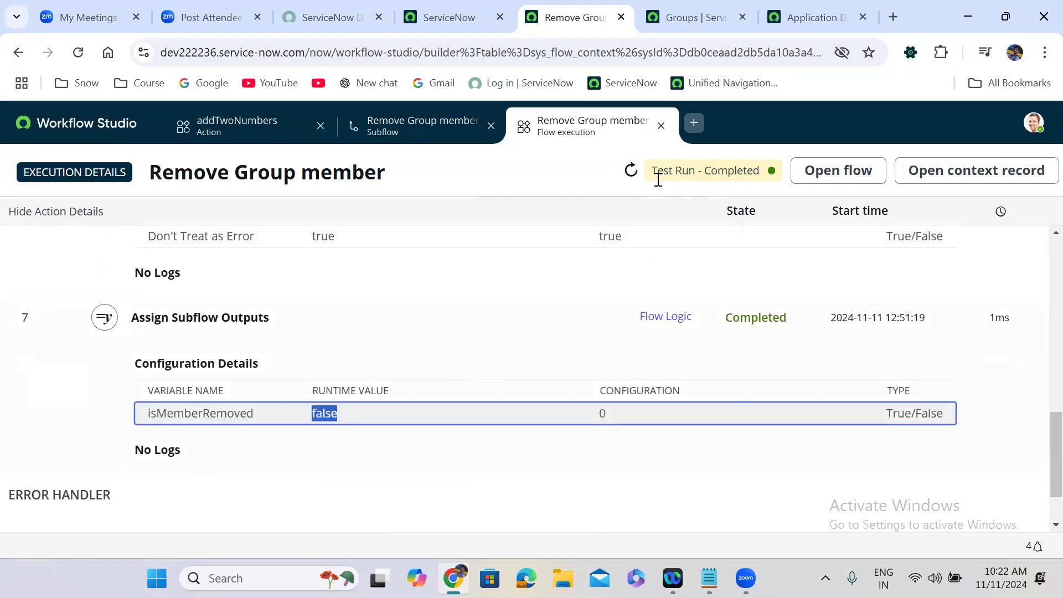
pyautogui.click(661, 125)
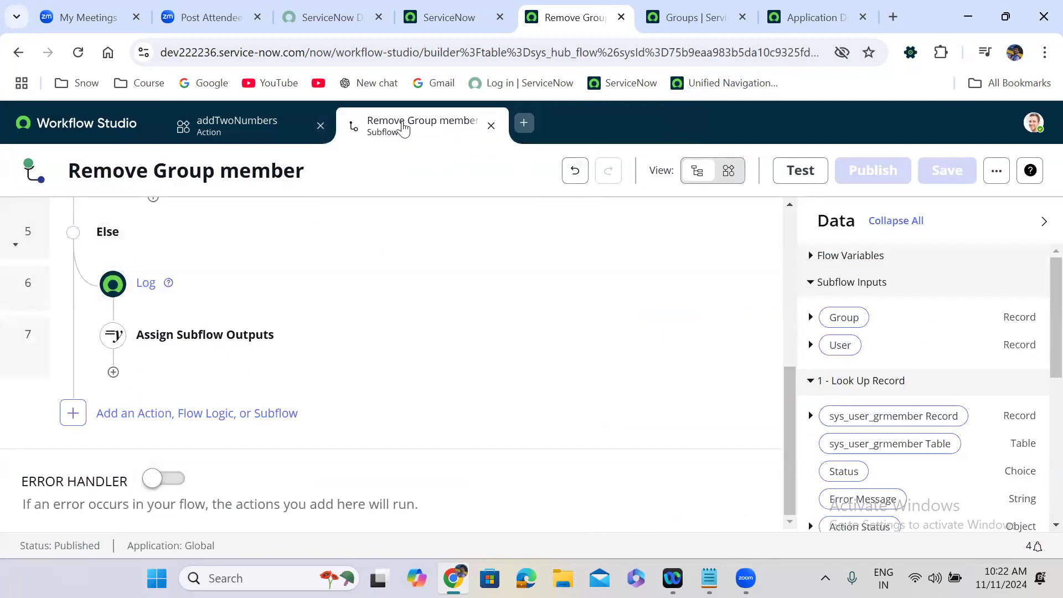
# Step: From the Workflow Studio home list, filter to Flows and open the Iphone 16 Pro Max flow
pyautogui.click(200, 137)
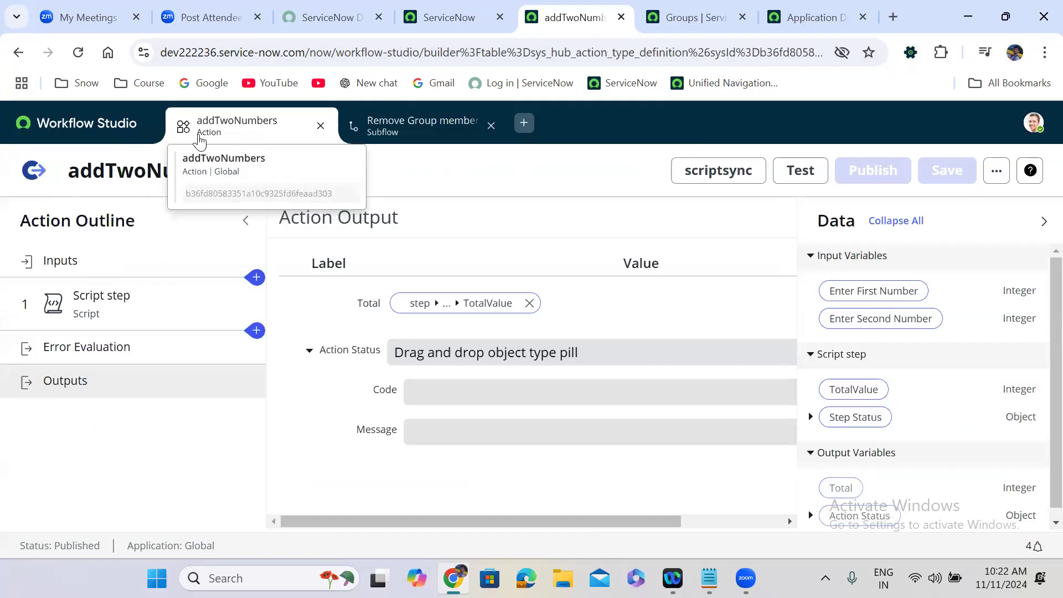
pyautogui.click(100, 131)
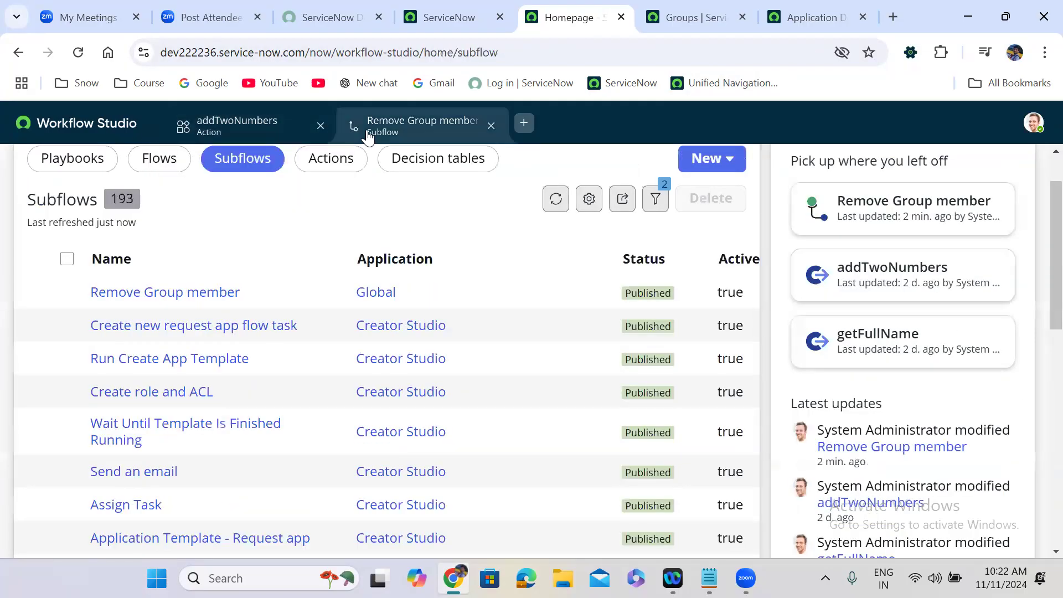
pyautogui.click(369, 137)
pyautogui.click(98, 131)
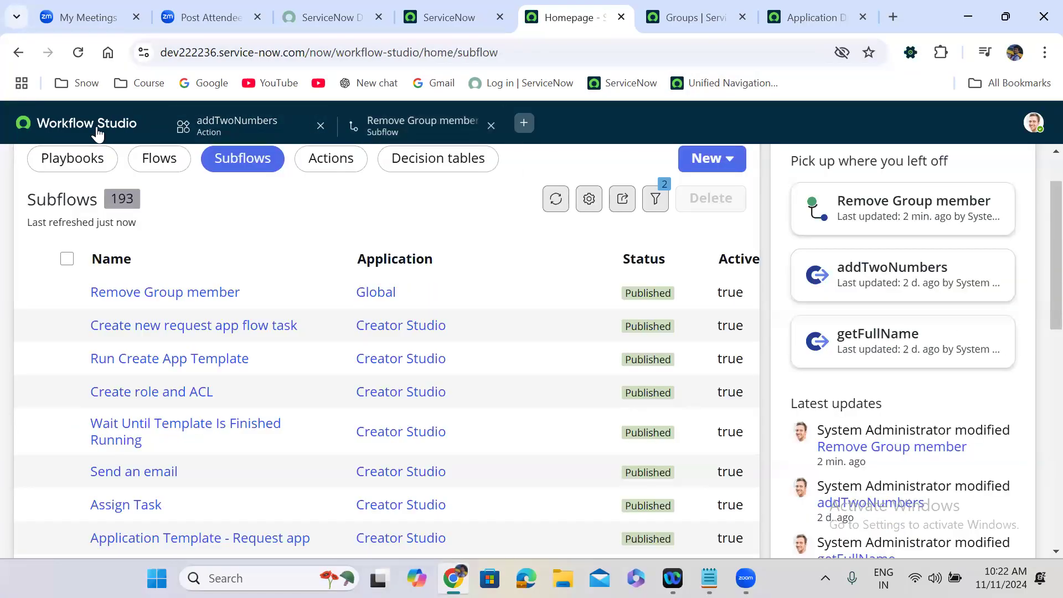
pyautogui.click(160, 165)
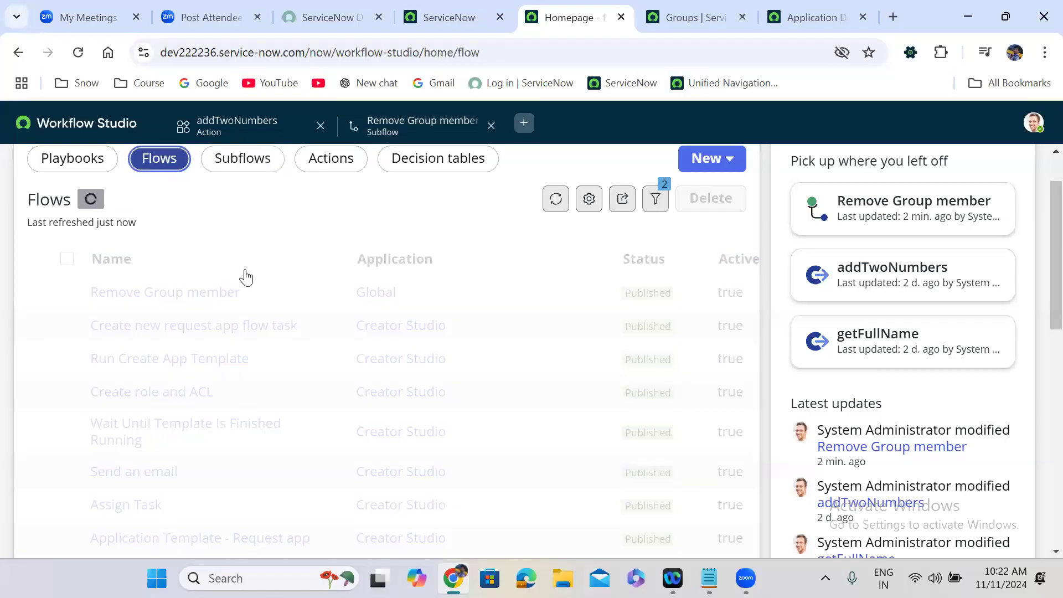
pyautogui.click(137, 294)
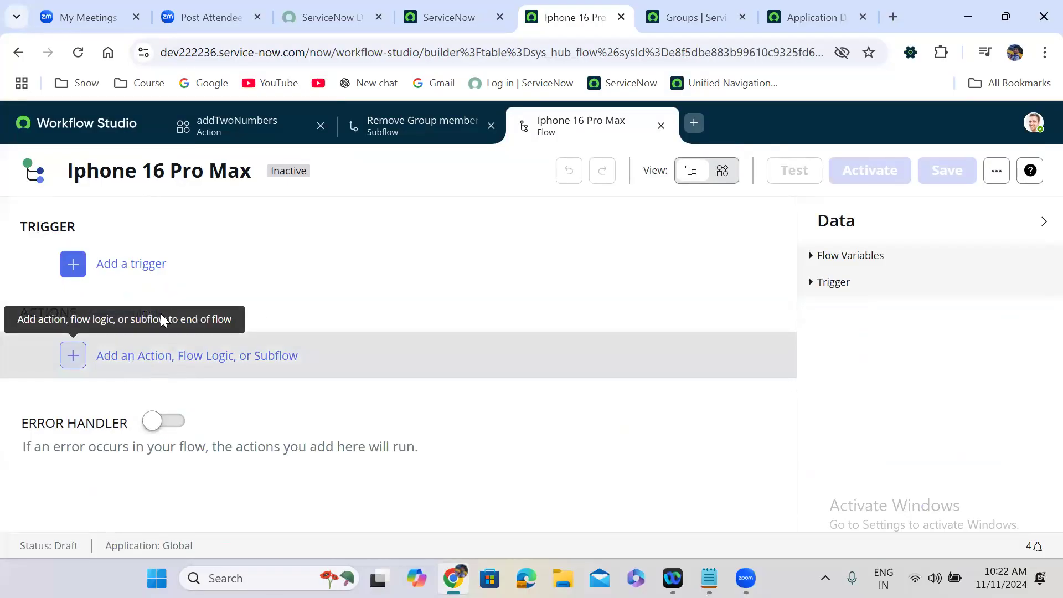
# Step: Add the Remove Group member subflow, found by searching 'remove gr', as action 1
pyautogui.click(123, 360)
pyautogui.click(142, 362)
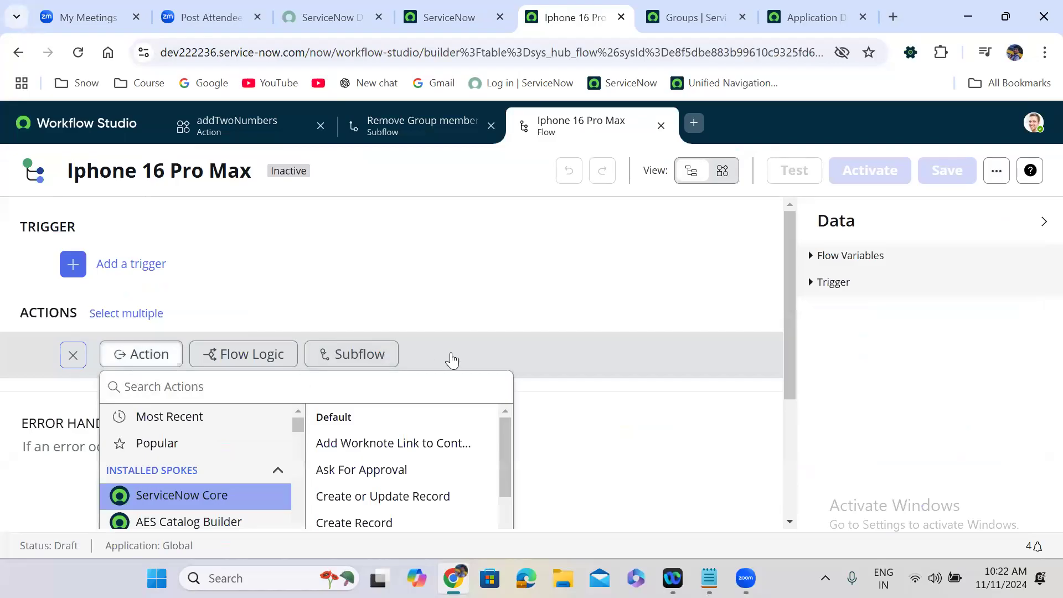
pyautogui.click(357, 355)
pyautogui.click(368, 306)
pyautogui.write('re')
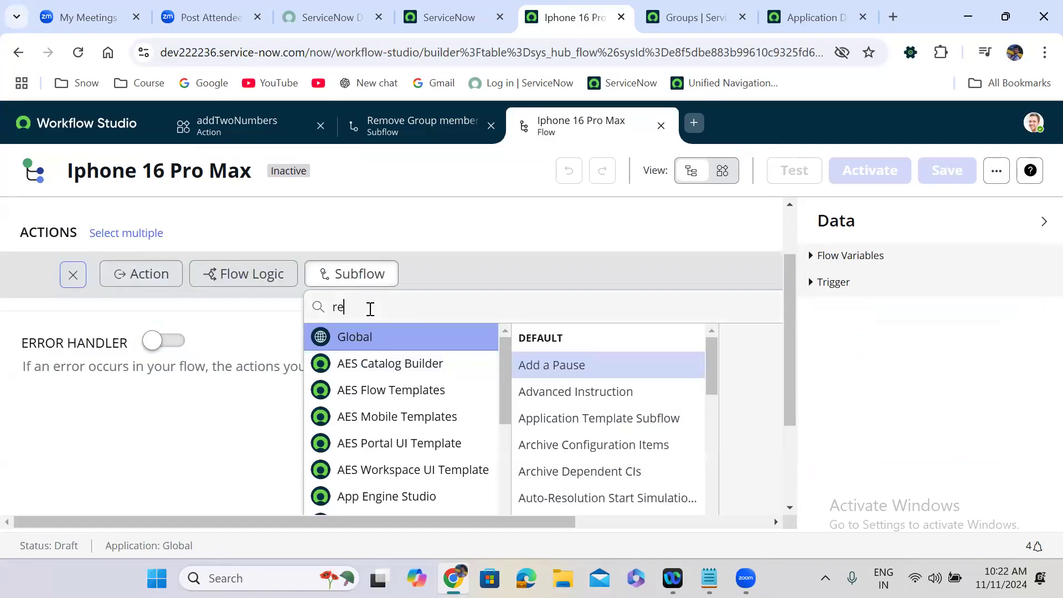
pyautogui.write('move')
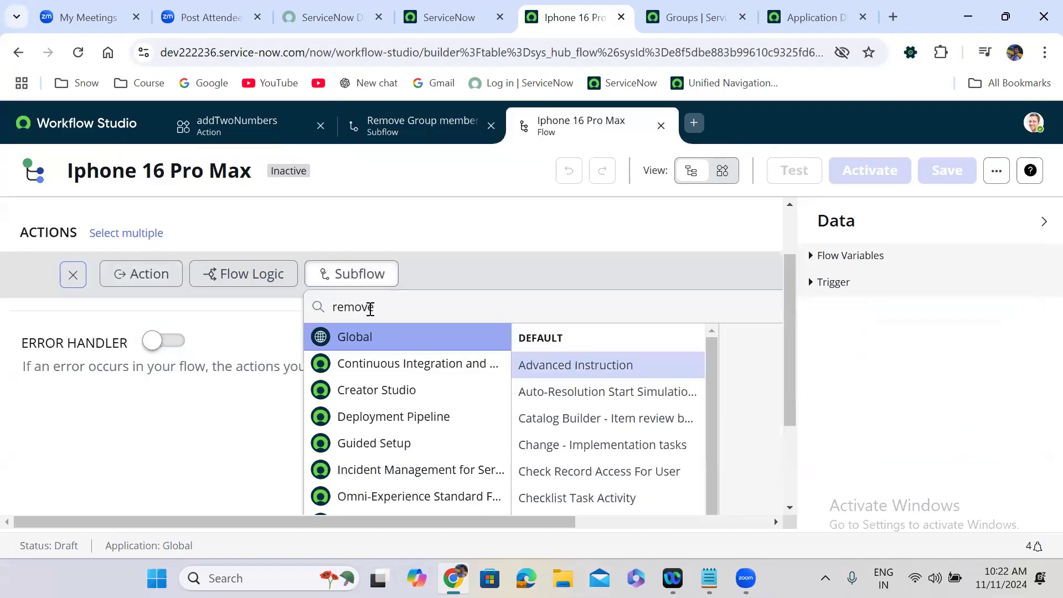
pyautogui.write(' gr')
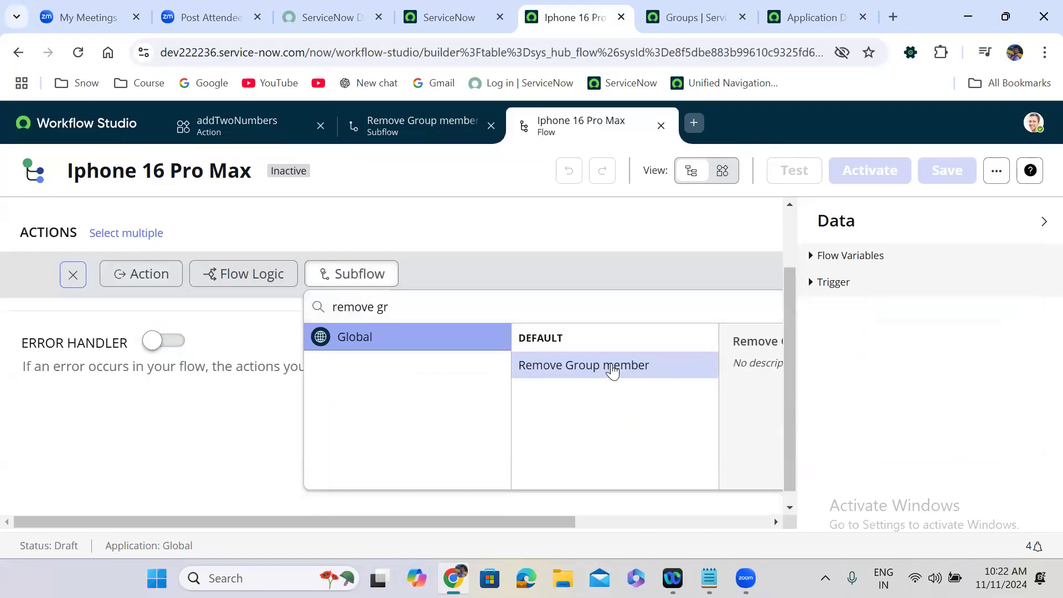
pyautogui.click(612, 366)
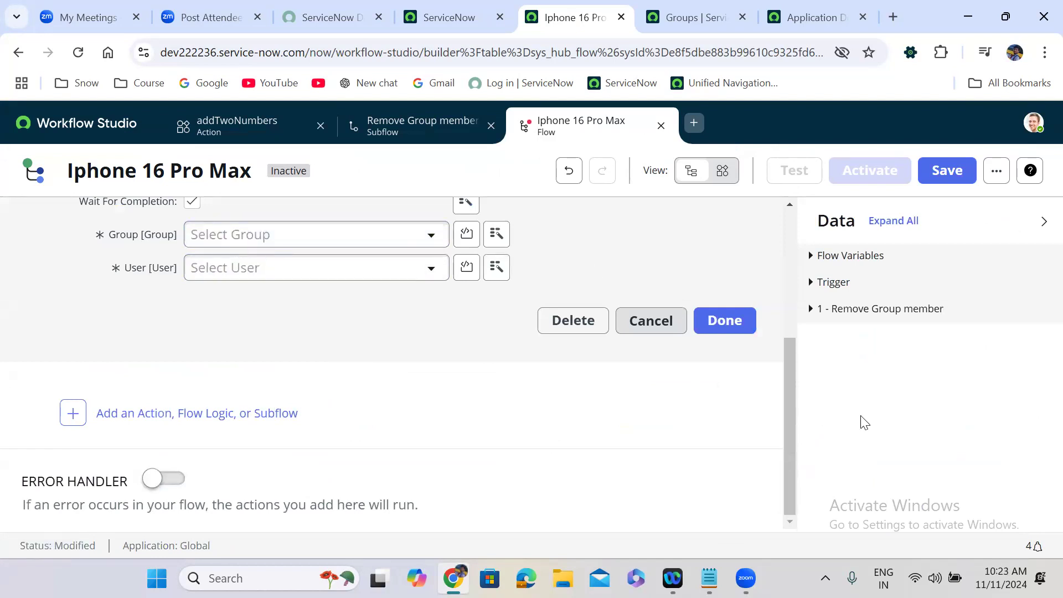
pyautogui.moveTo(792, 500); pyautogui.dragTo(794, 351)
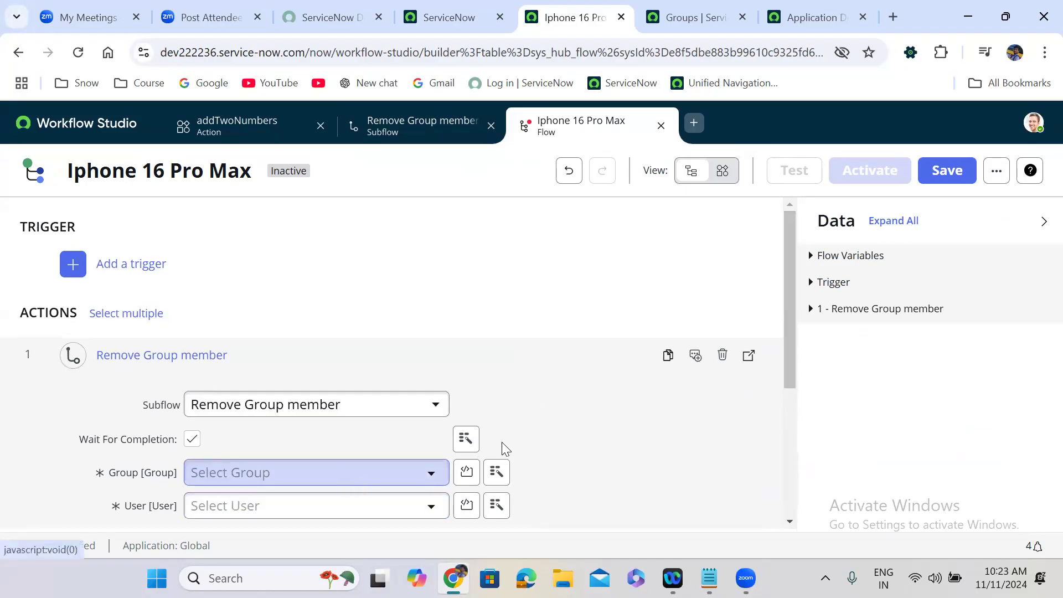
pyautogui.moveTo(786, 285); pyautogui.dragTo(789, 254)
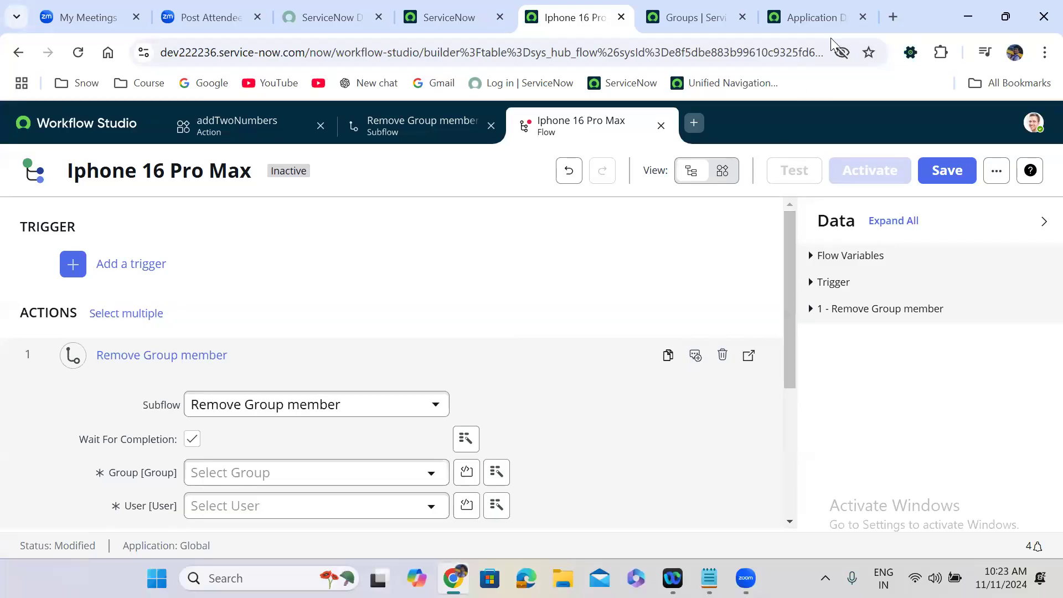
# Step: From the ServiceNow navigator's User Administration menu, open Users (630 records) in a new tab
pyautogui.click(461, 22)
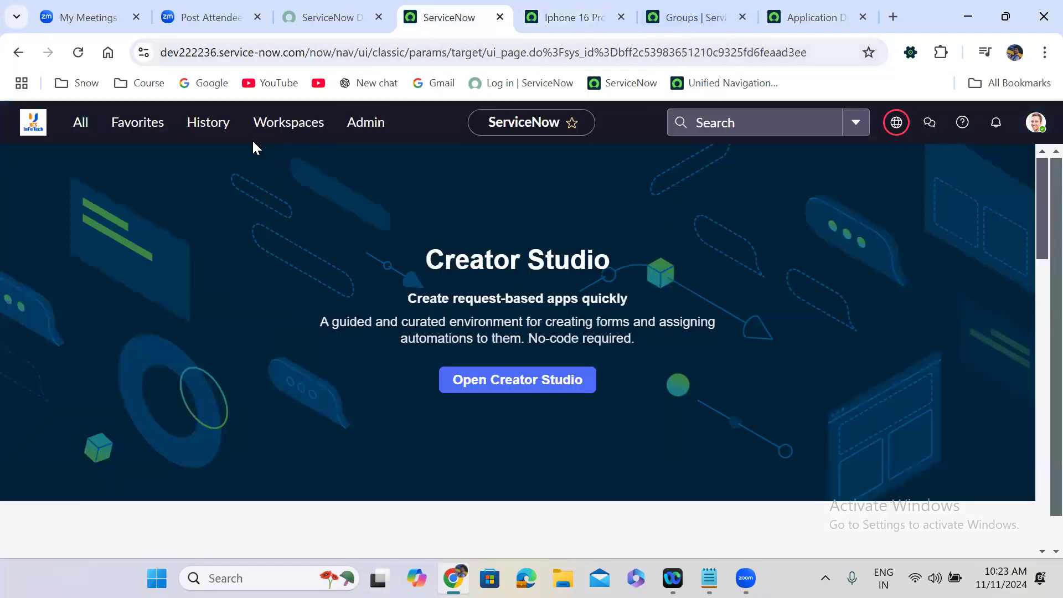
pyautogui.click(81, 123)
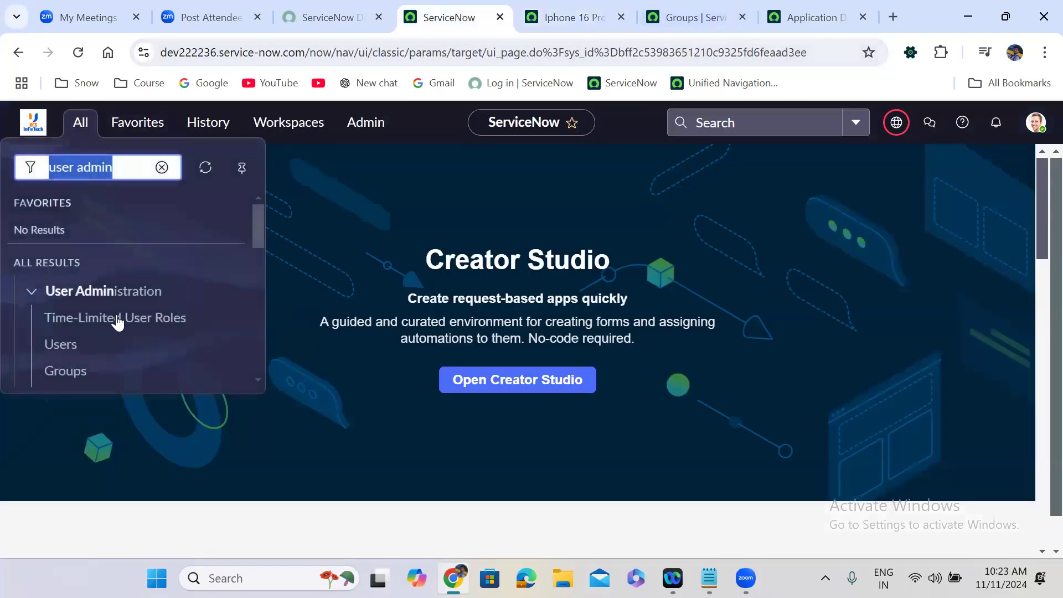
pyautogui.middleClick(61, 344)
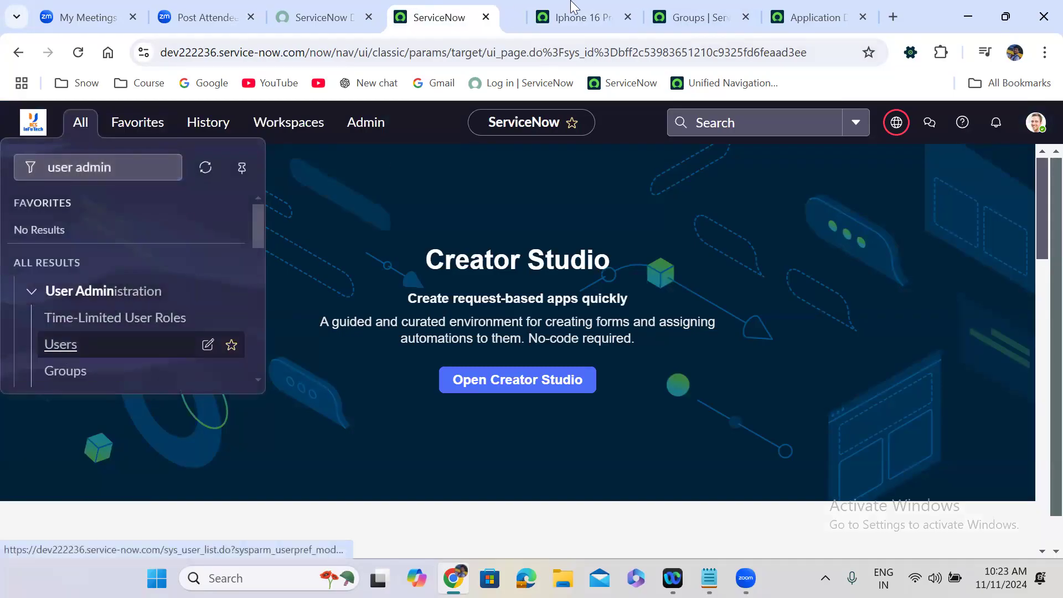
pyautogui.click(501, 17)
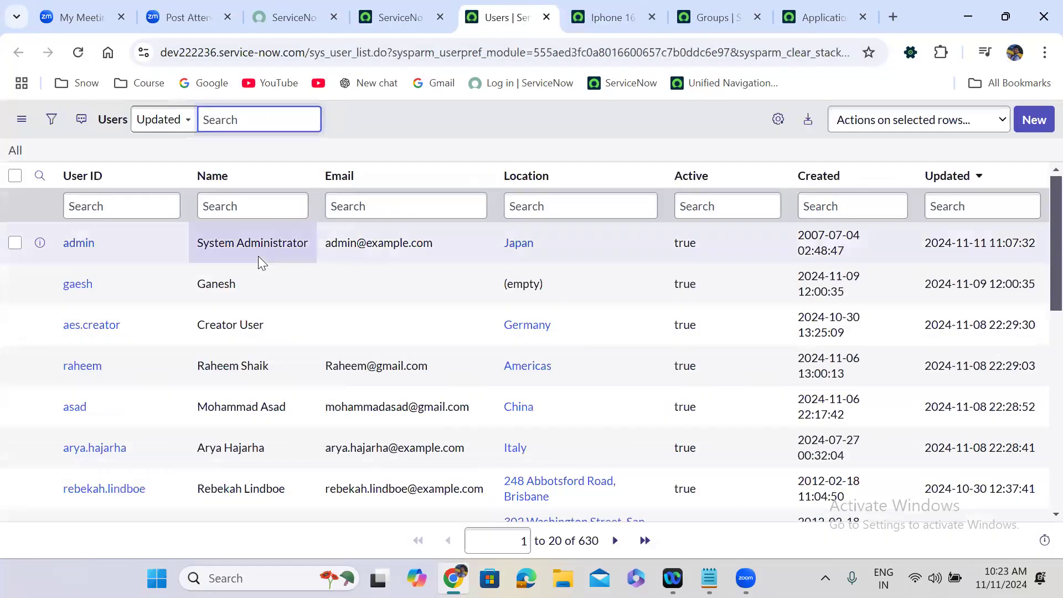
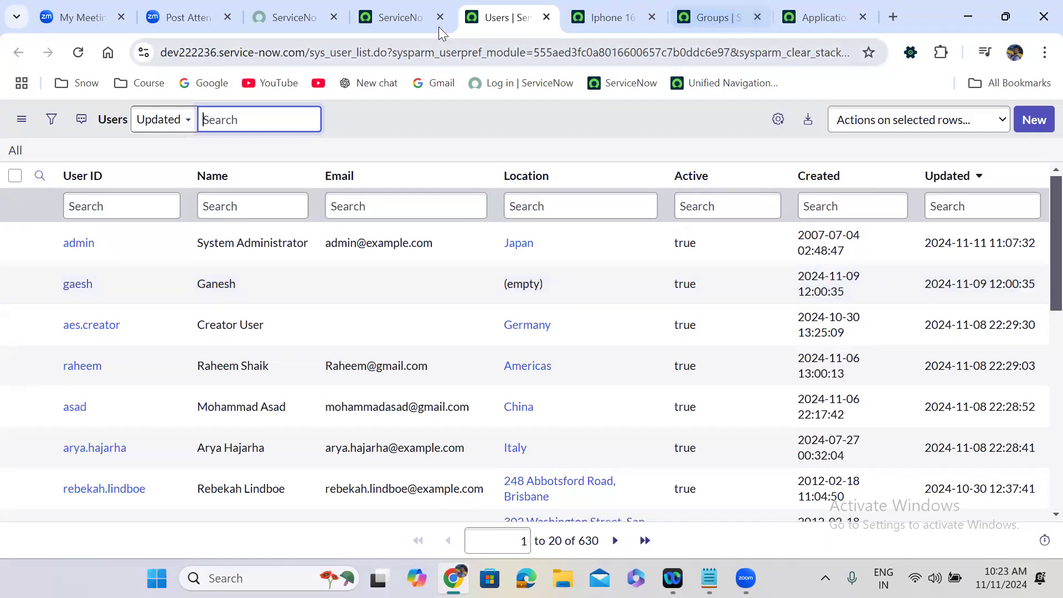
# Step: Close the Iphone 16 Pro Max flow and discard its unsaved changes
pyautogui.click(573, 18)
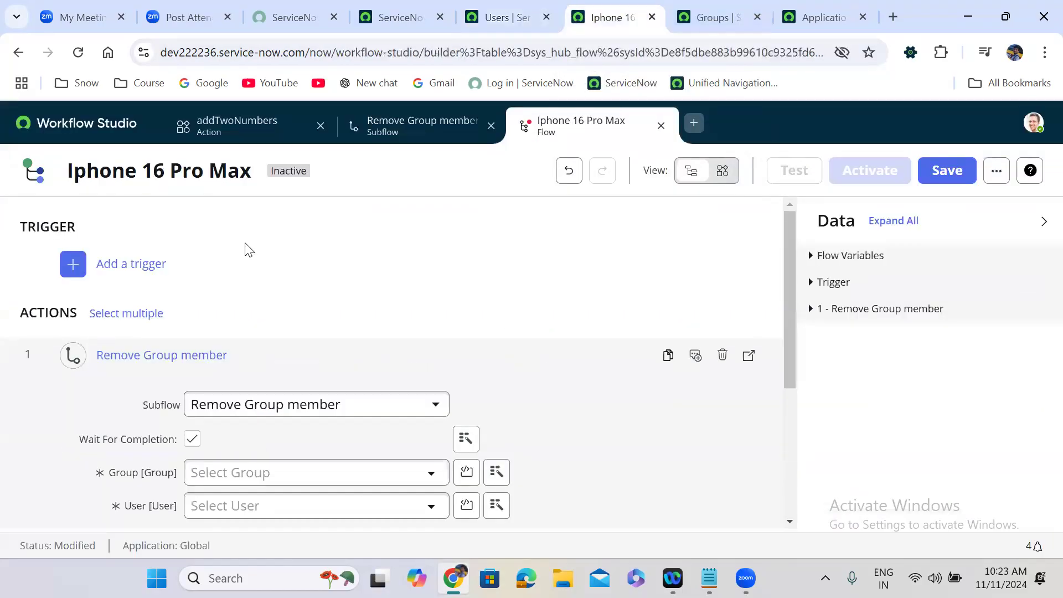
pyautogui.click(661, 126)
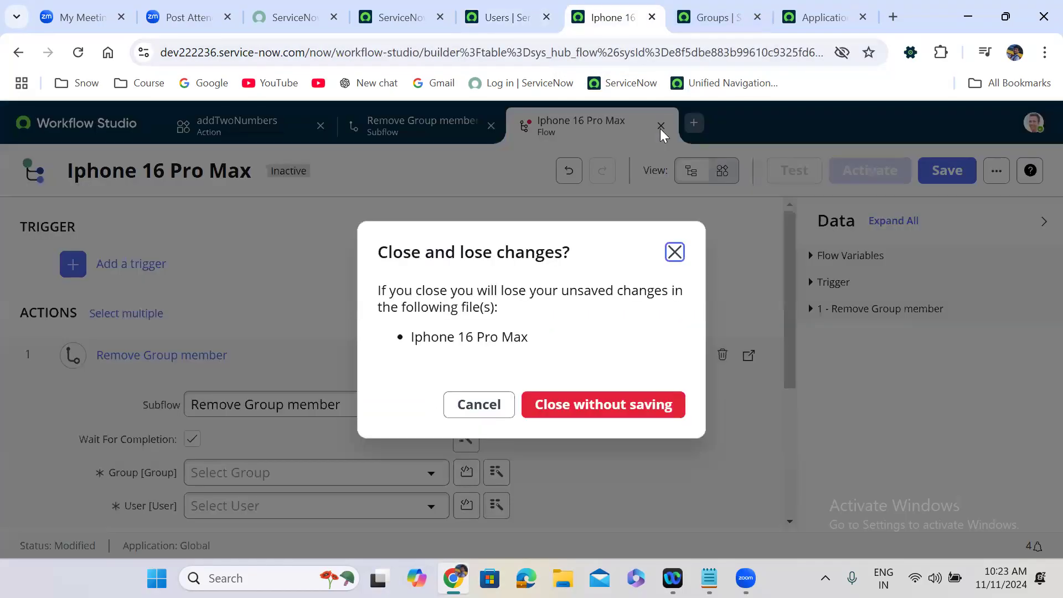
pyautogui.click(562, 405)
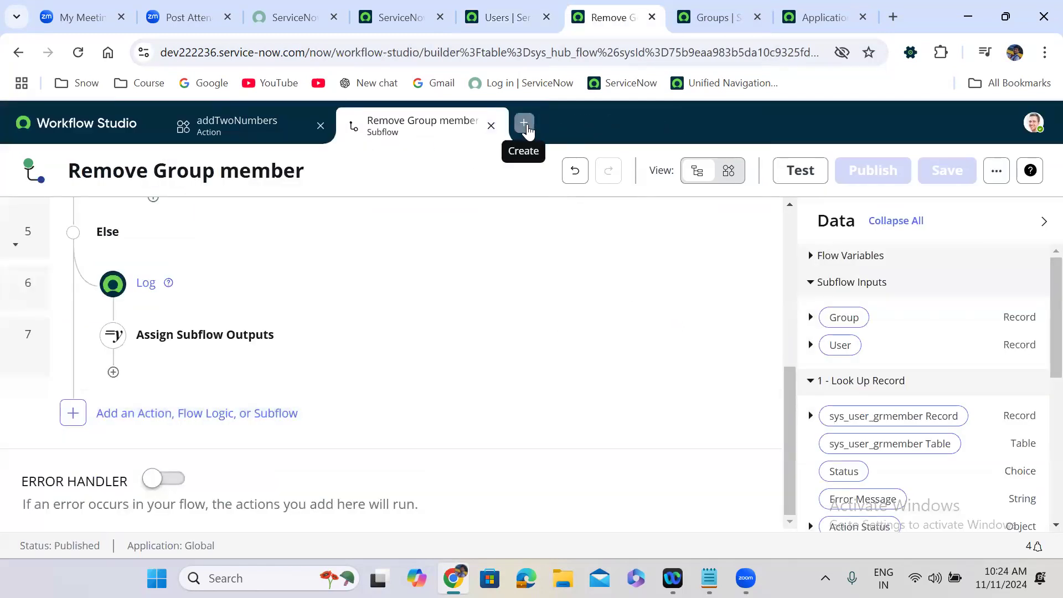
# Step: Create and build a new flow named 'Remove Inactive member from all groups'
pyautogui.click(526, 130)
pyautogui.click(562, 172)
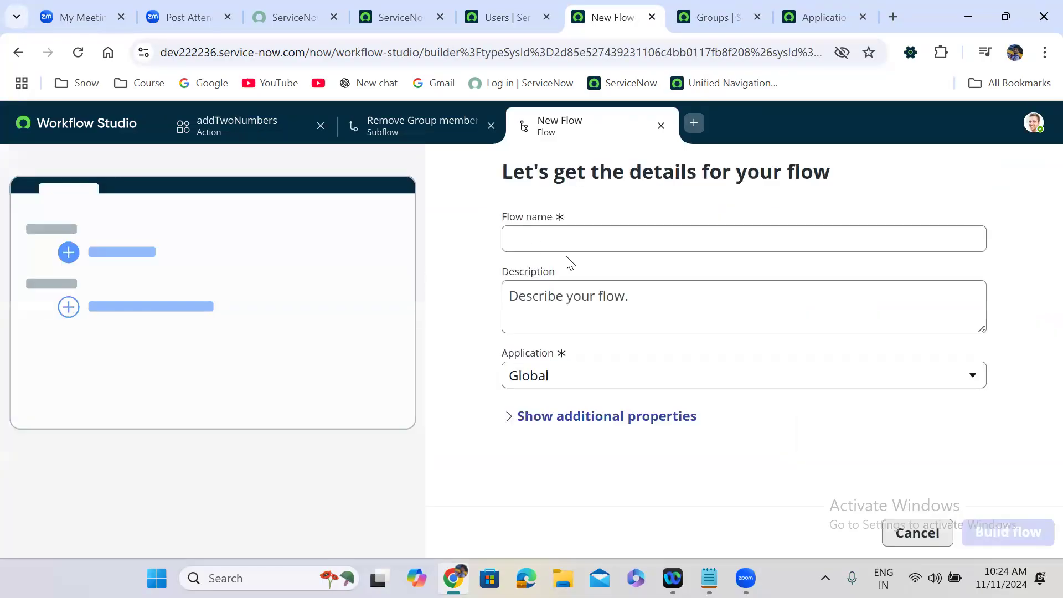
pyautogui.click(561, 244)
pyautogui.write('R')
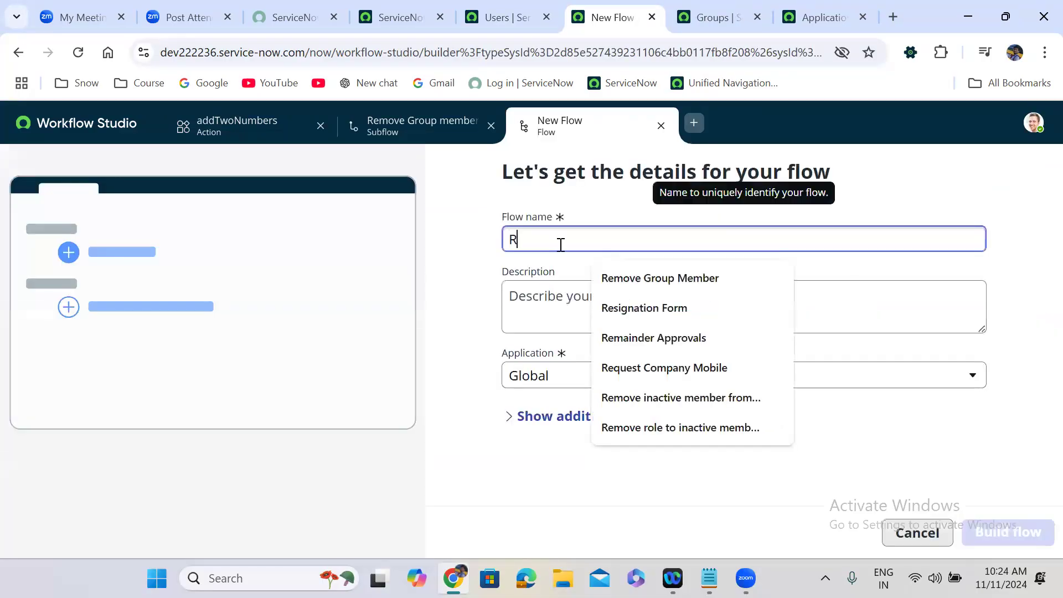
pyautogui.write('emove Inacti')
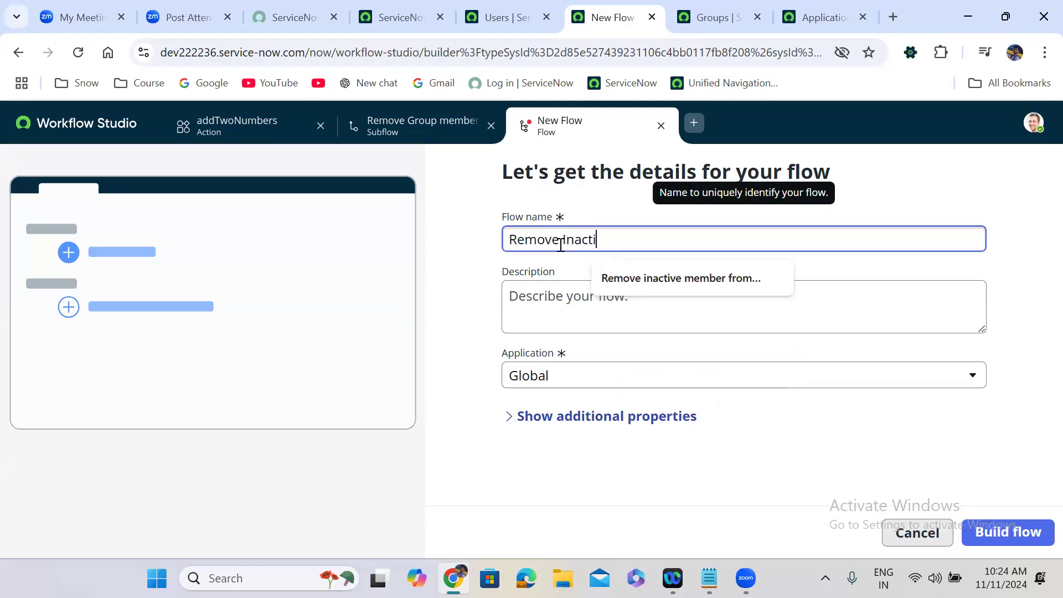
pyautogui.write('ve member from all groups')
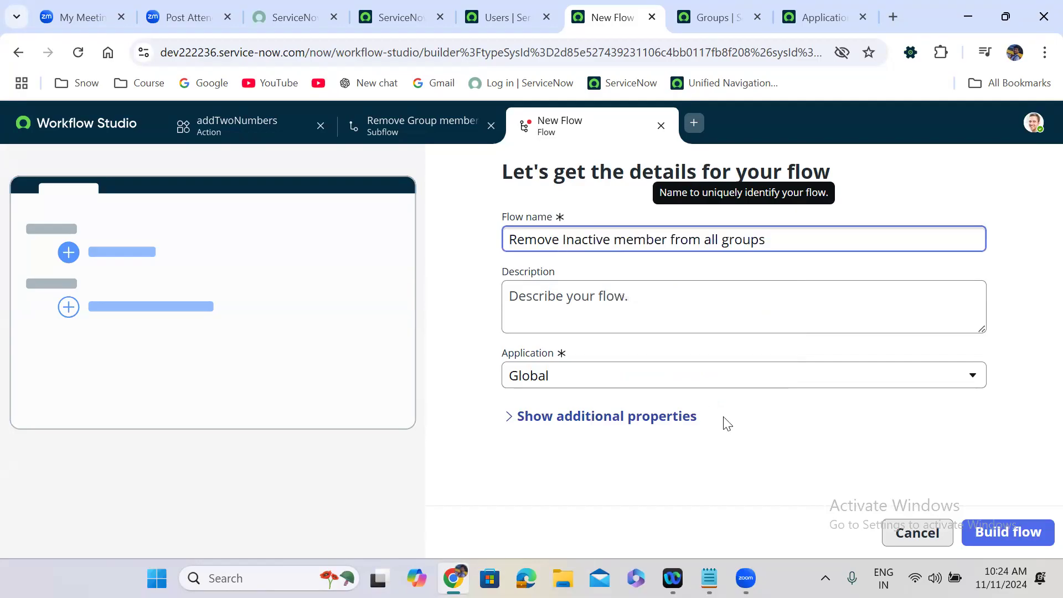
pyautogui.click(744, 452)
pyautogui.click(1014, 540)
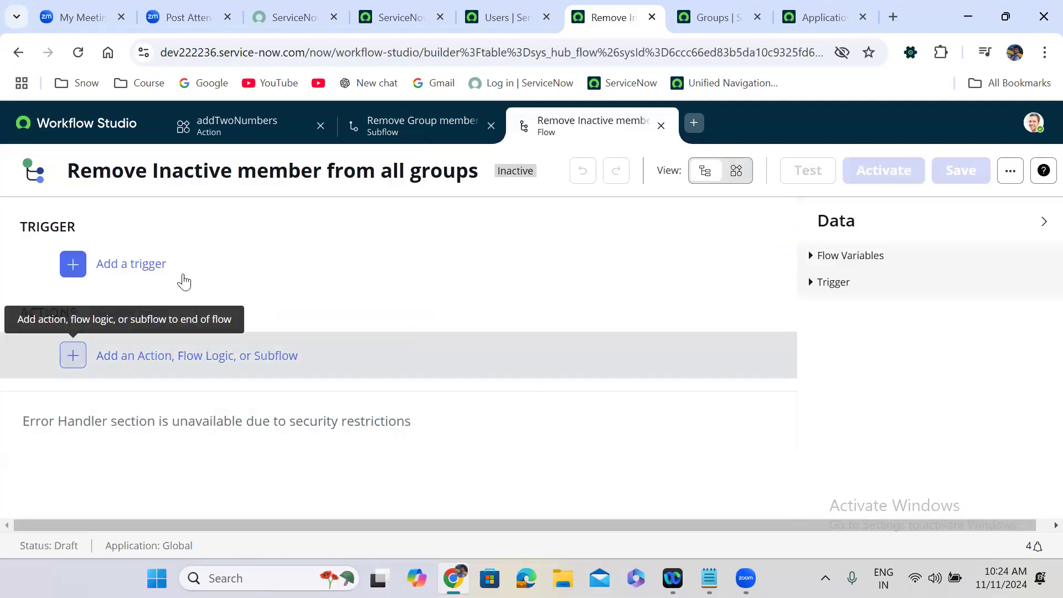
# Step: Add a record Updated trigger on the User [sys_user] table, running for each unique change
pyautogui.click(146, 265)
pyautogui.click(242, 342)
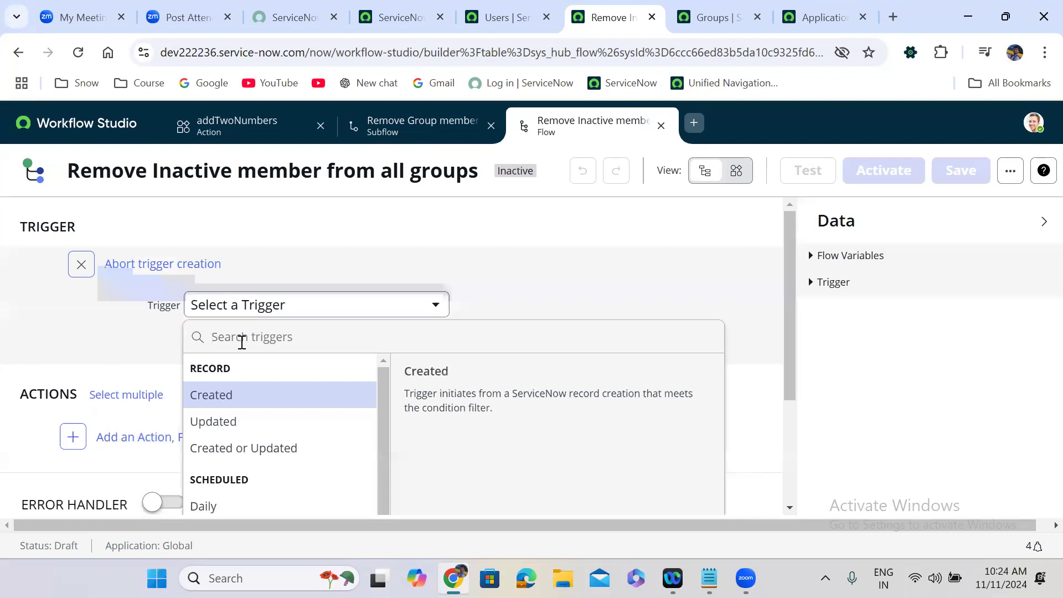
pyautogui.click(233, 403)
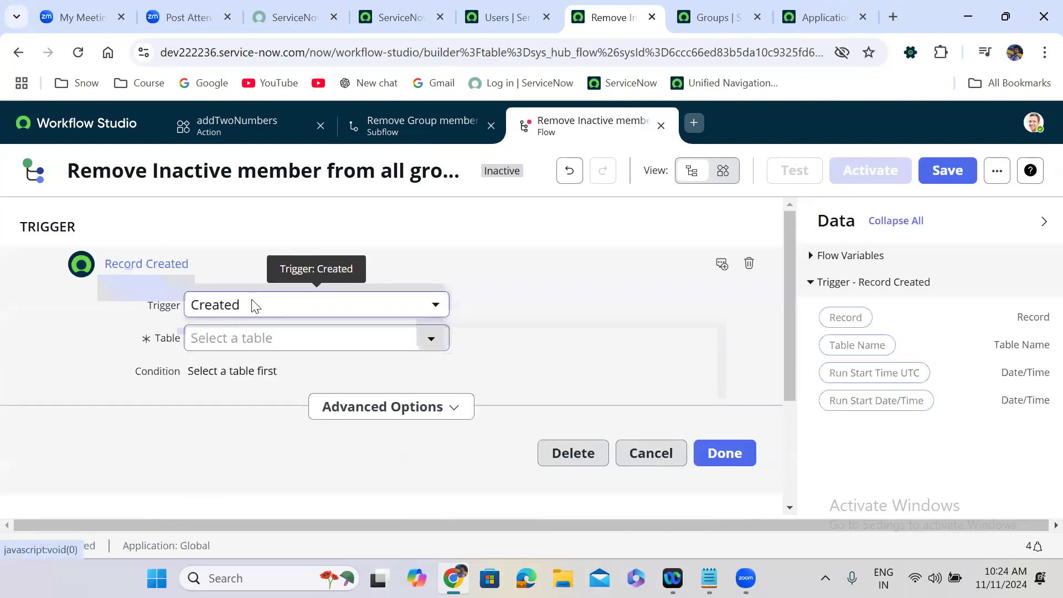
pyautogui.click(254, 305)
pyautogui.click(241, 420)
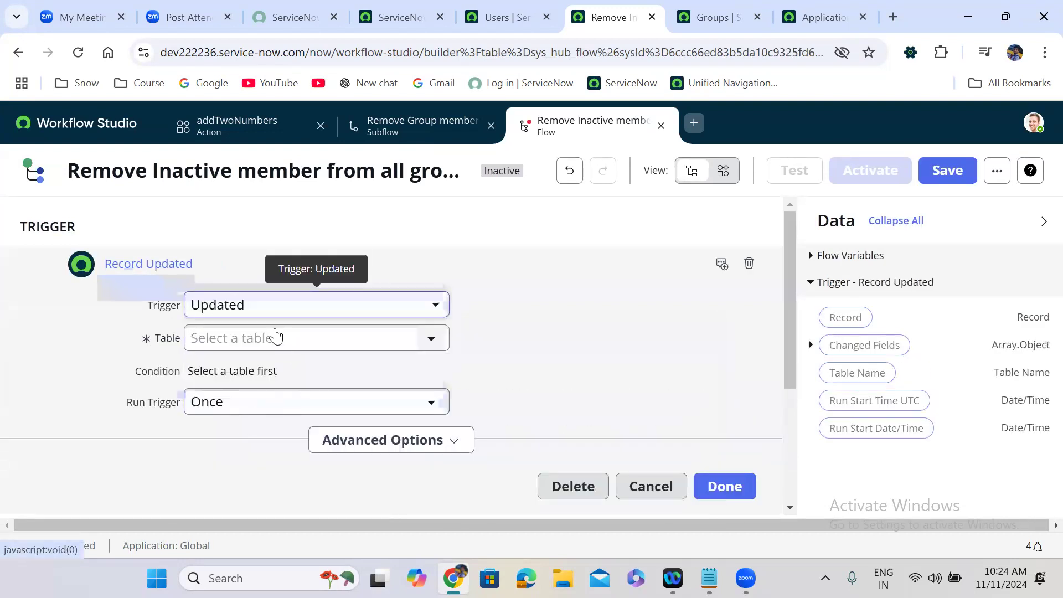
pyautogui.click(270, 338)
pyautogui.write('sys_user')
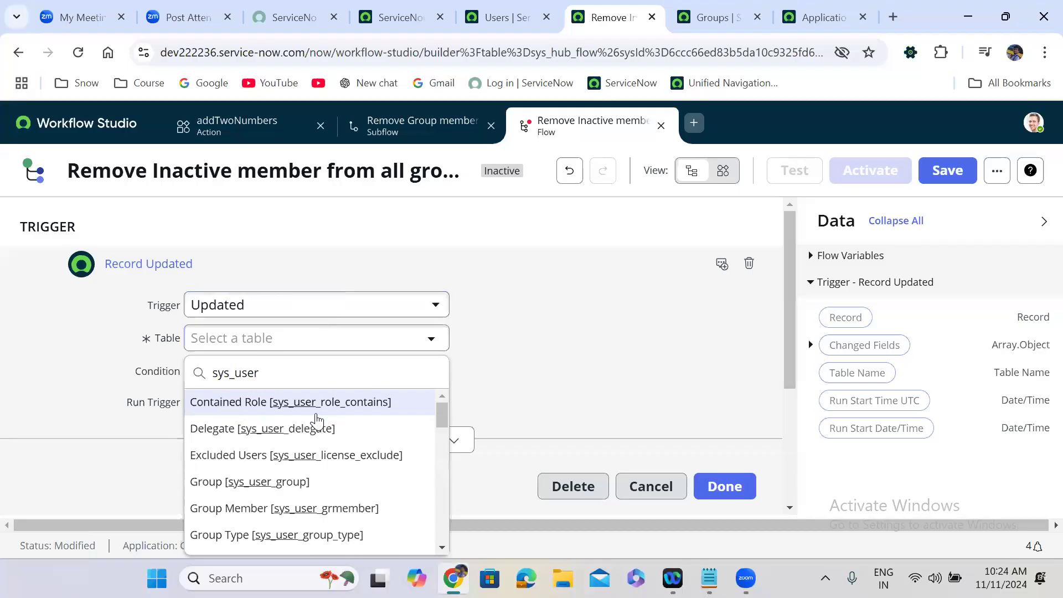
pyautogui.scroll(-5, 317, 421)
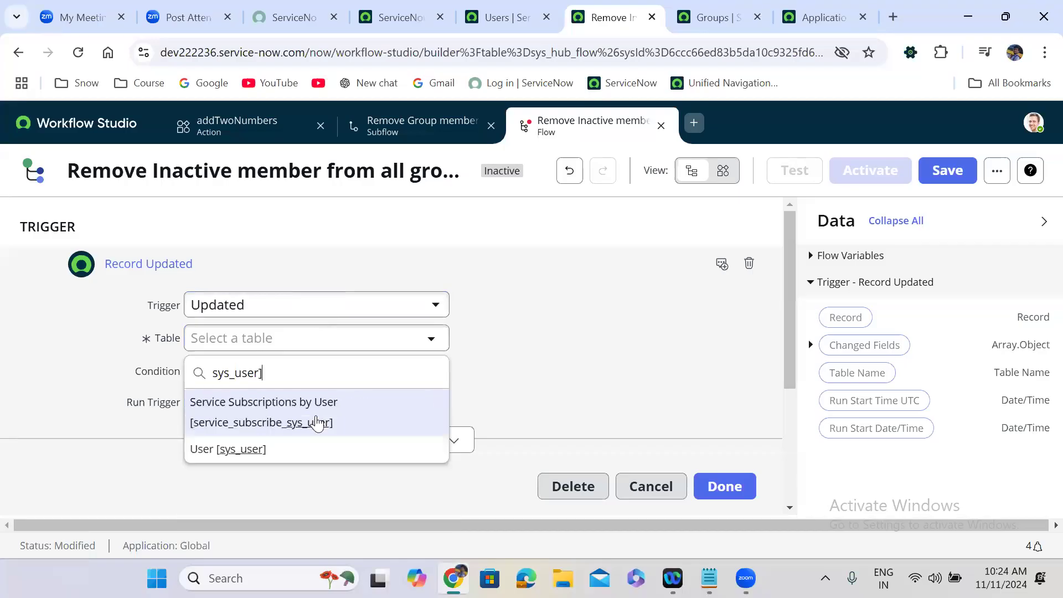
pyautogui.click(311, 451)
pyautogui.click(237, 400)
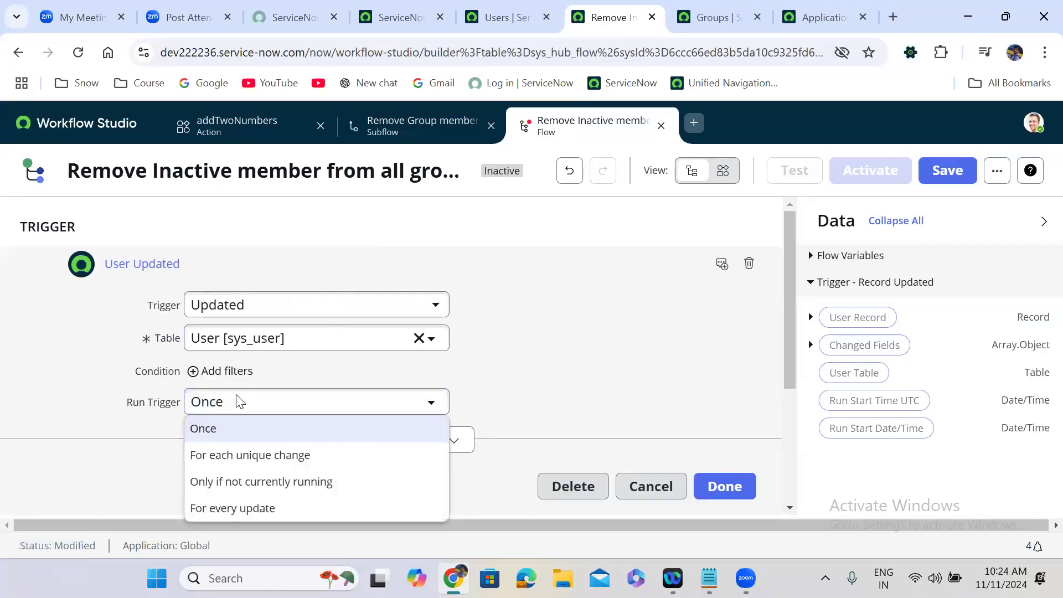
pyautogui.click(250, 455)
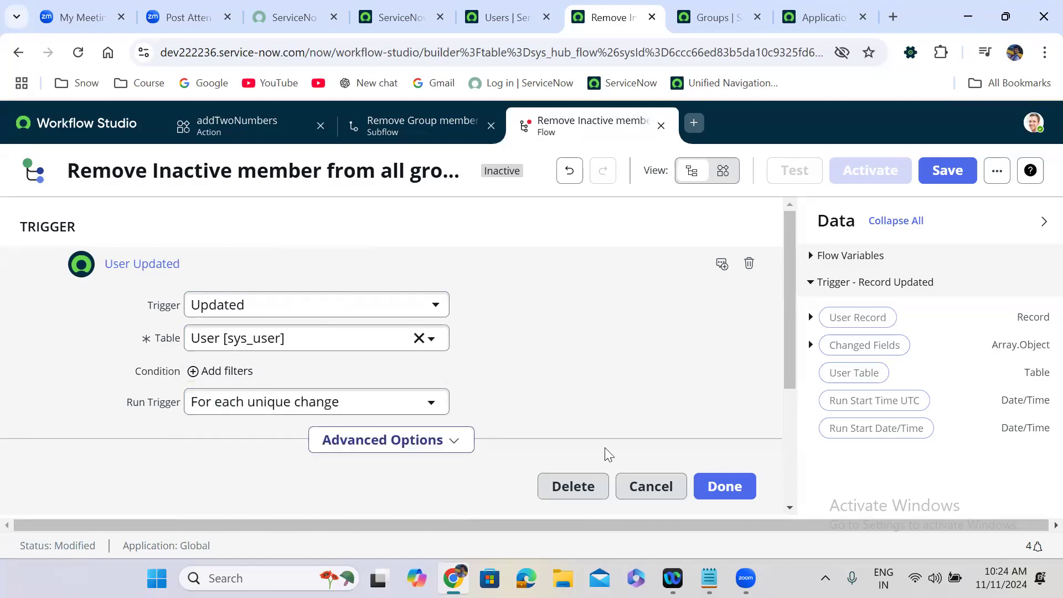
pyautogui.click(727, 486)
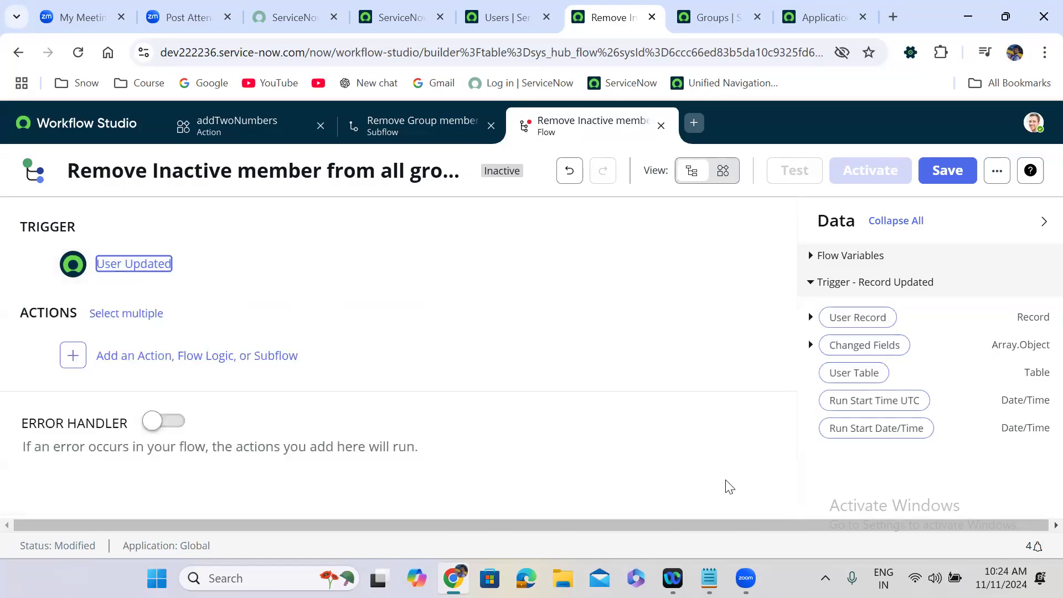
# Step: Add a trigger condition so it fires only when Active is false
pyautogui.click(210, 274)
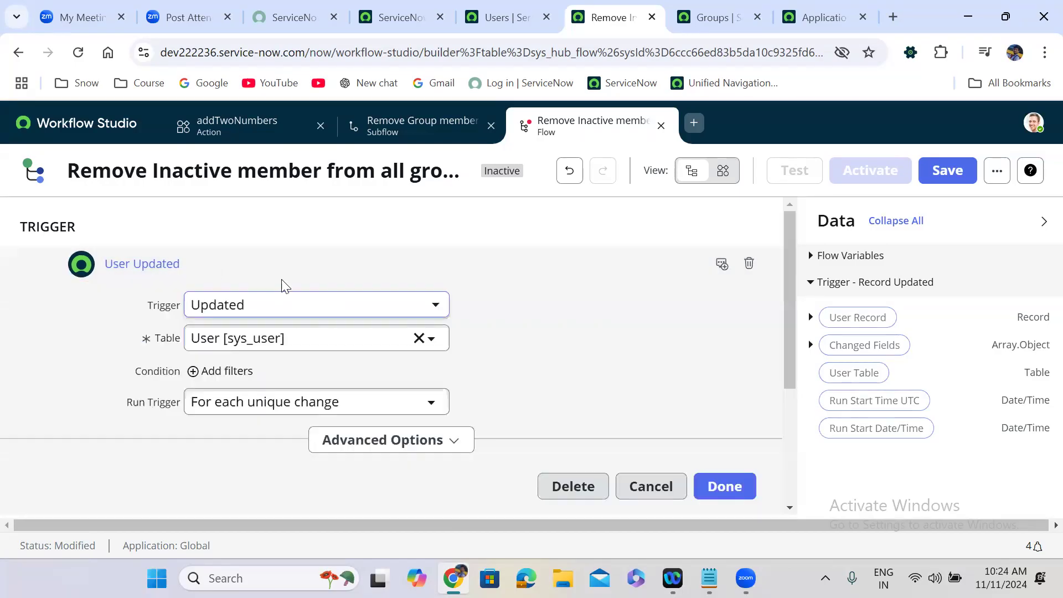
pyautogui.click(216, 371)
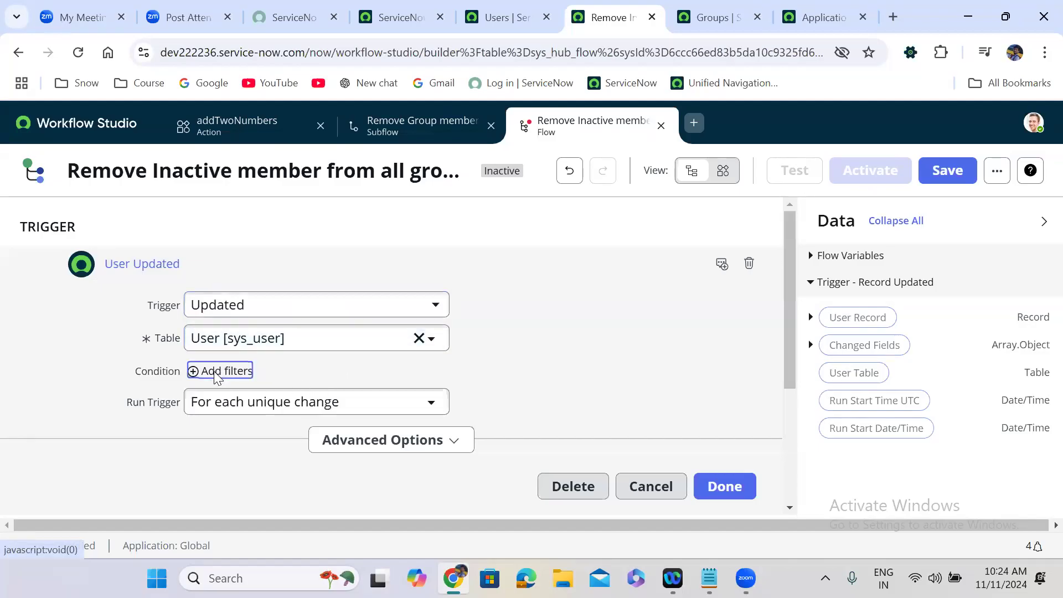
pyautogui.click(282, 404)
pyautogui.write('act')
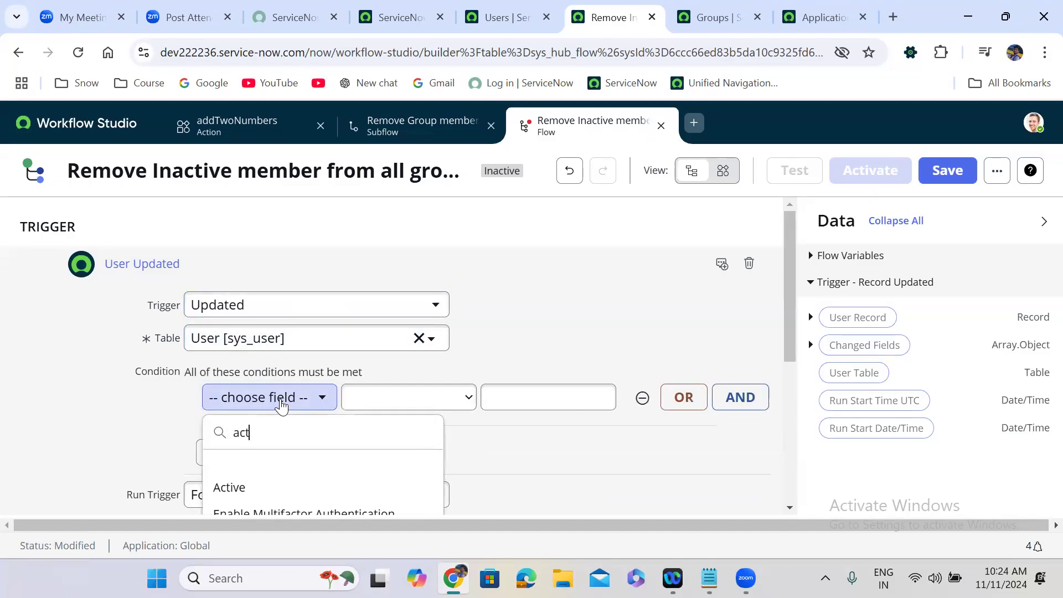
pyautogui.click(286, 488)
pyautogui.click(420, 403)
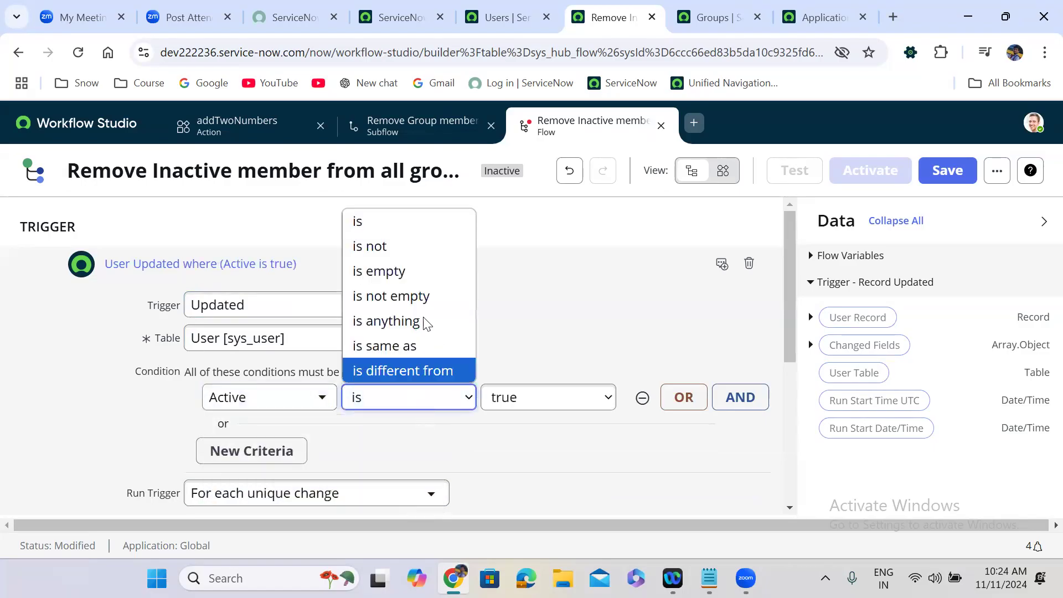
pyautogui.press('Down')
pyautogui.click(401, 226)
pyautogui.click(545, 410)
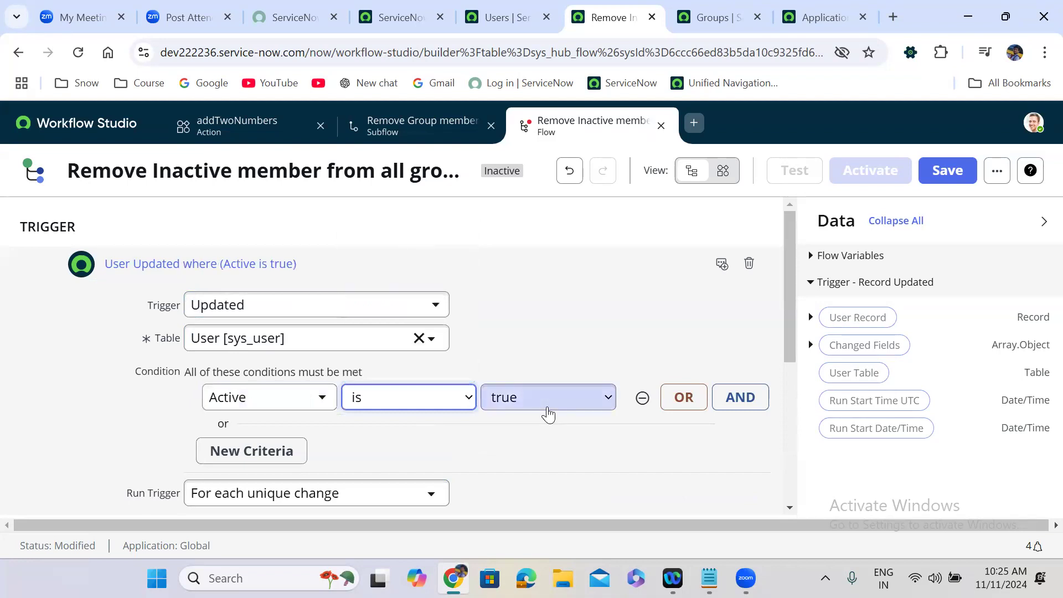
pyautogui.click(541, 446)
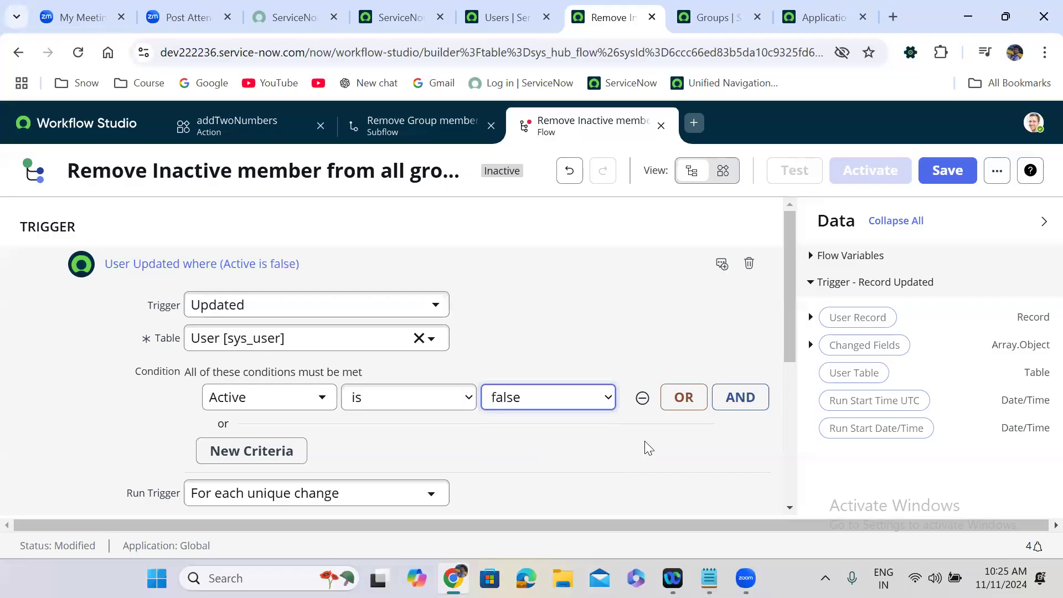
pyautogui.scroll(-4, 644, 440)
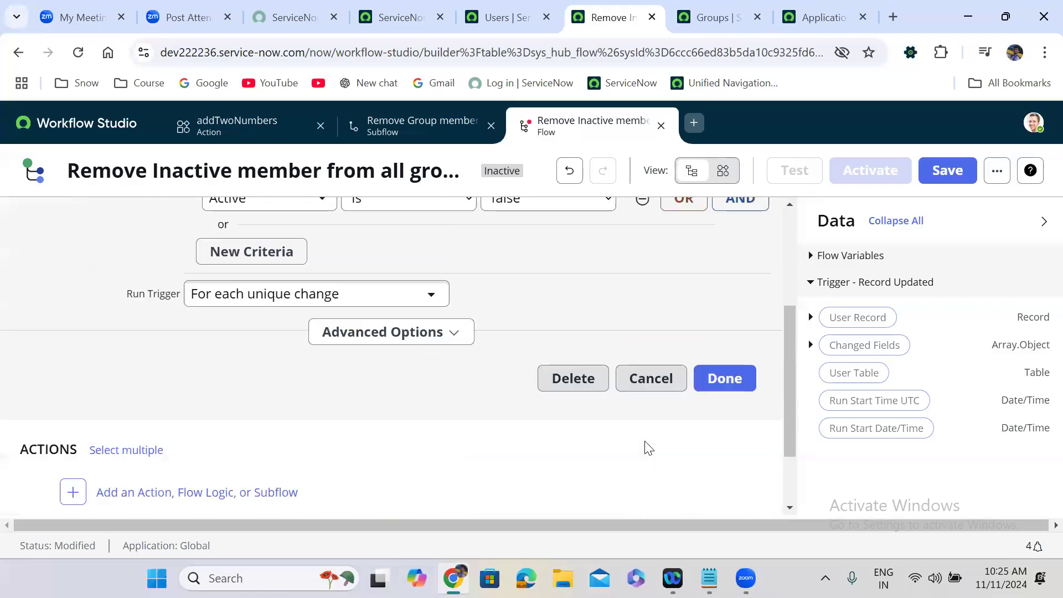
pyautogui.click(711, 381)
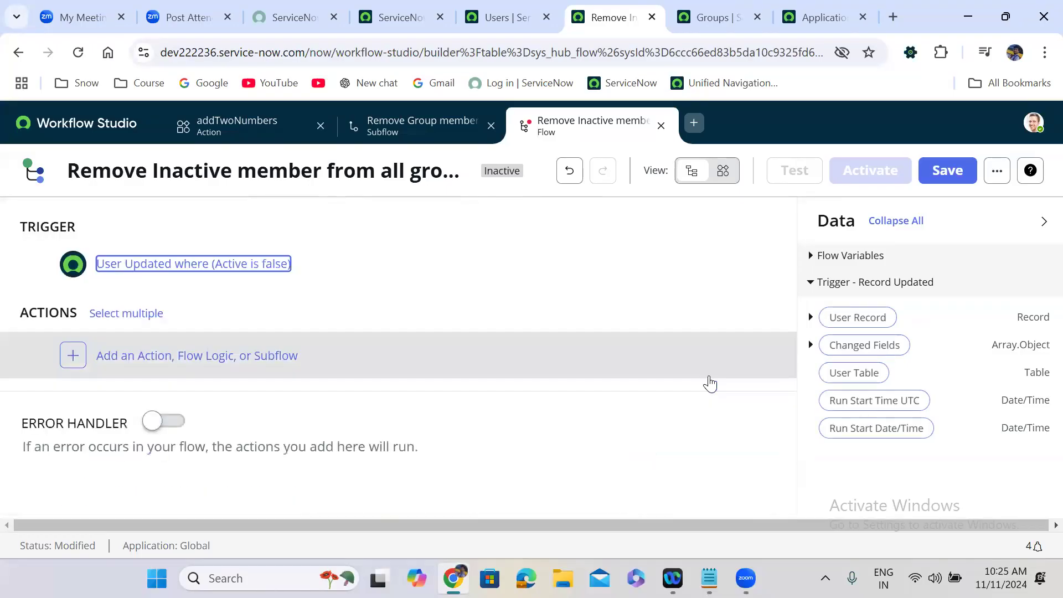
# Step: Add a Look Up Records action on the Group Member [sys_user_grmember] table
pyautogui.click(73, 361)
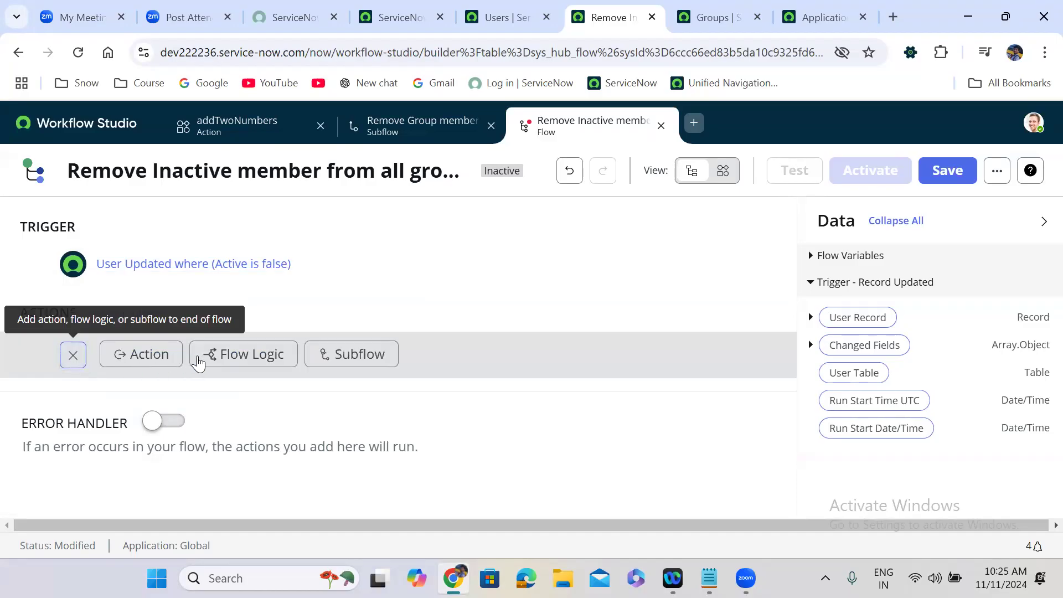
pyautogui.click(155, 356)
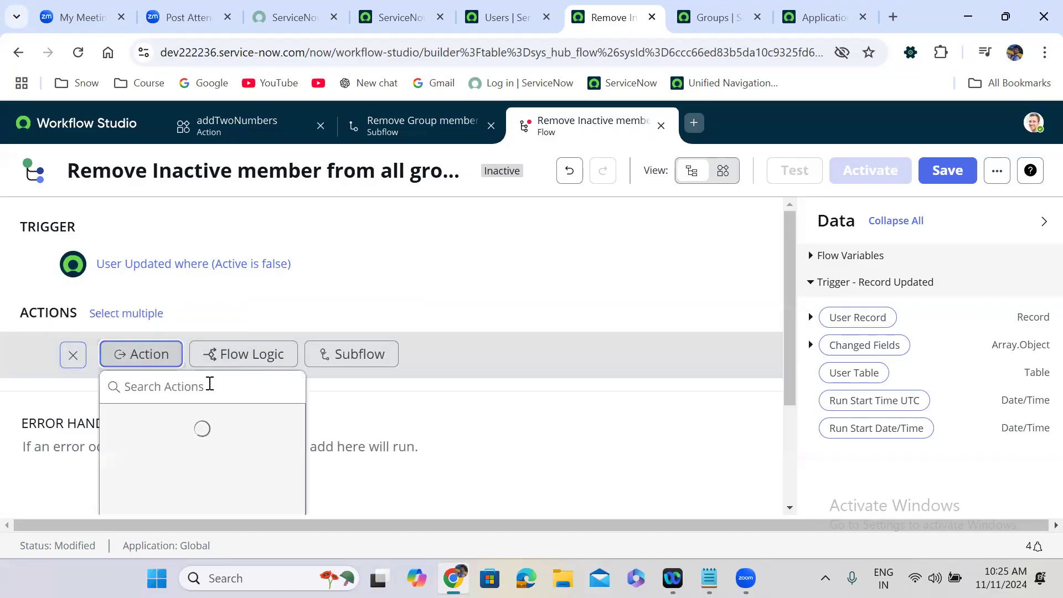
pyautogui.write('look up')
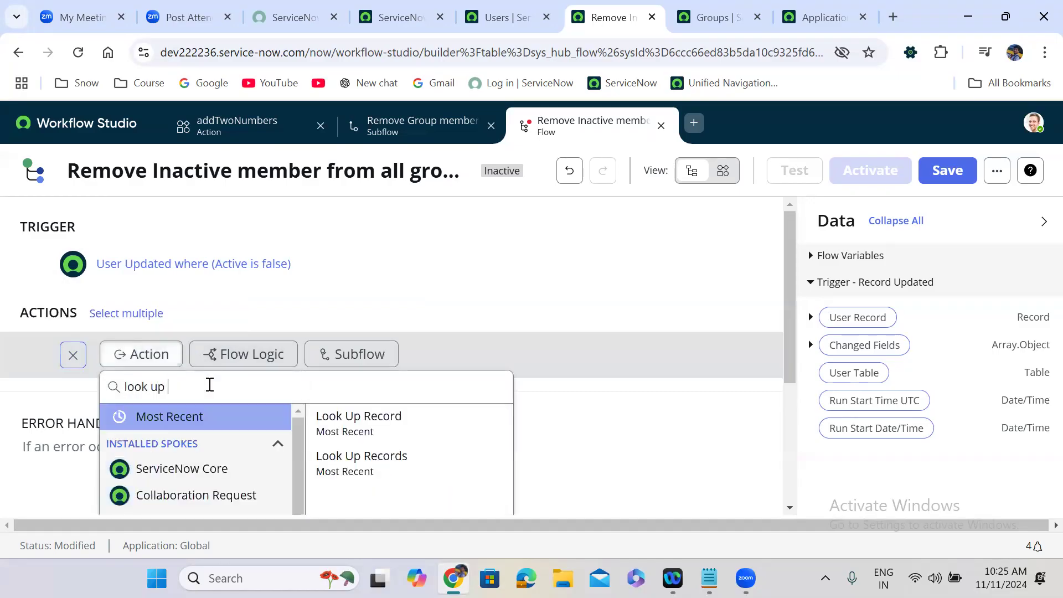
pyautogui.write(' records')
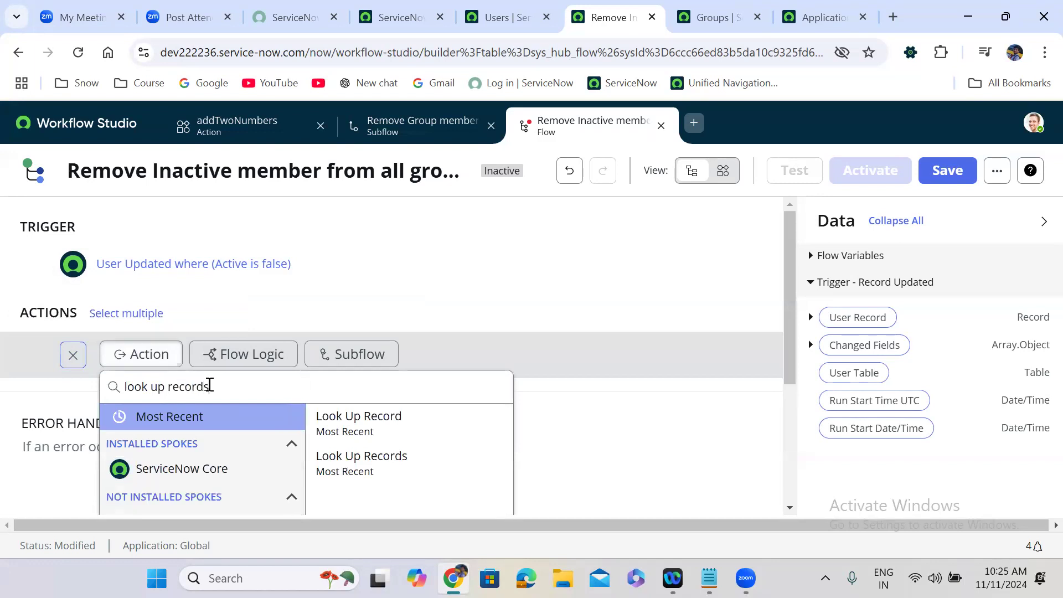
pyautogui.click(388, 423)
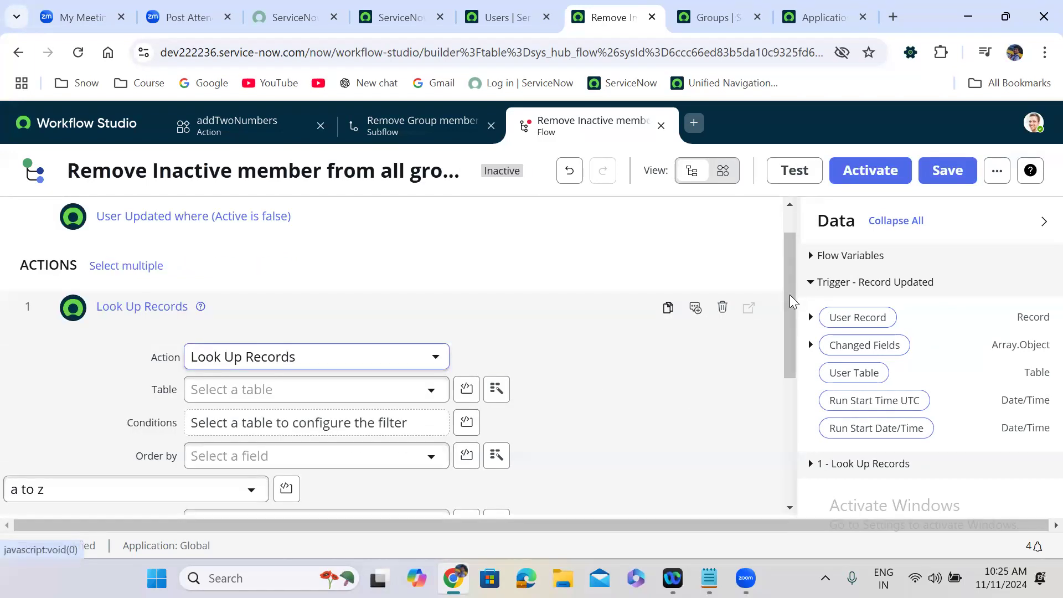
pyautogui.scroll(-1, 793, 302)
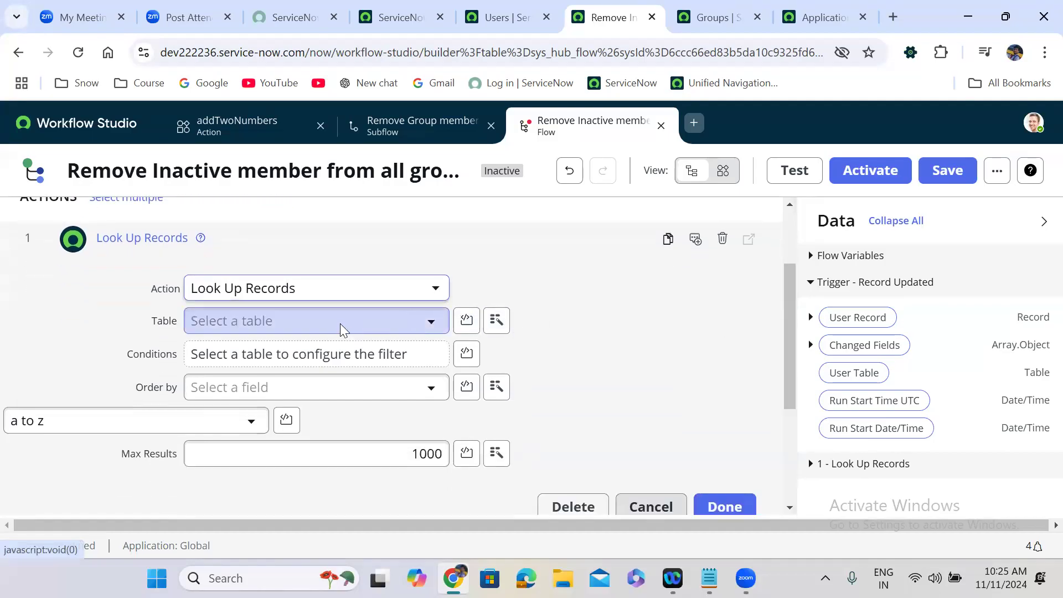
pyautogui.click(341, 328)
pyautogui.write('sys_user_')
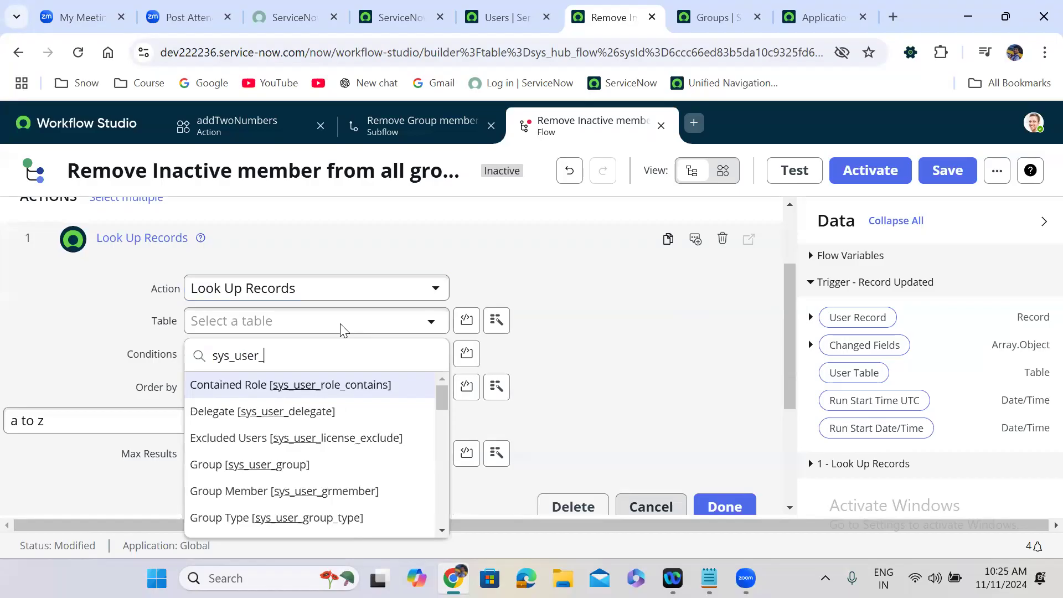
pyautogui.write('grmem')
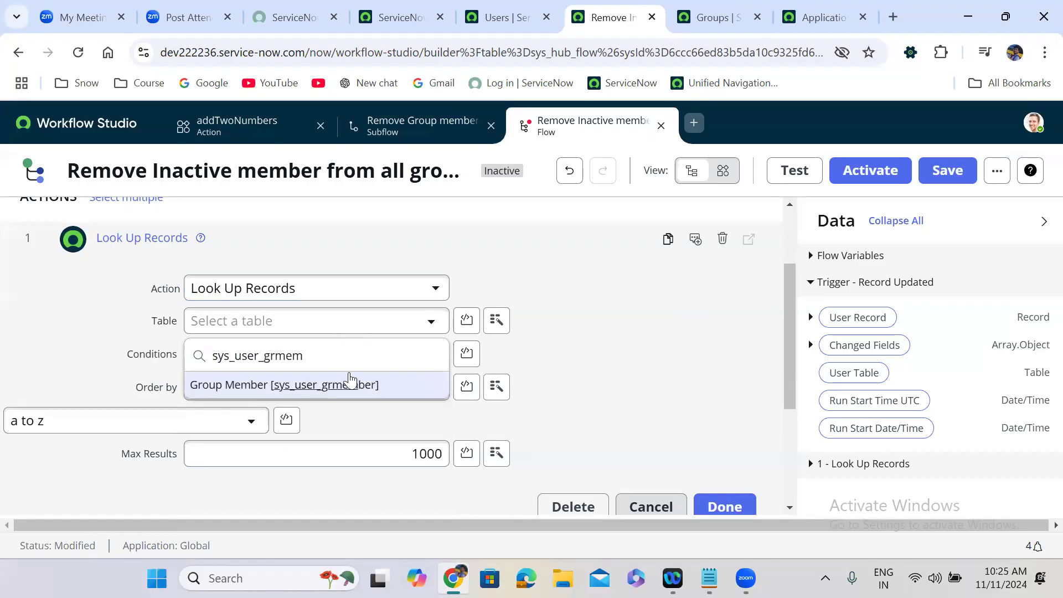
pyautogui.click(355, 384)
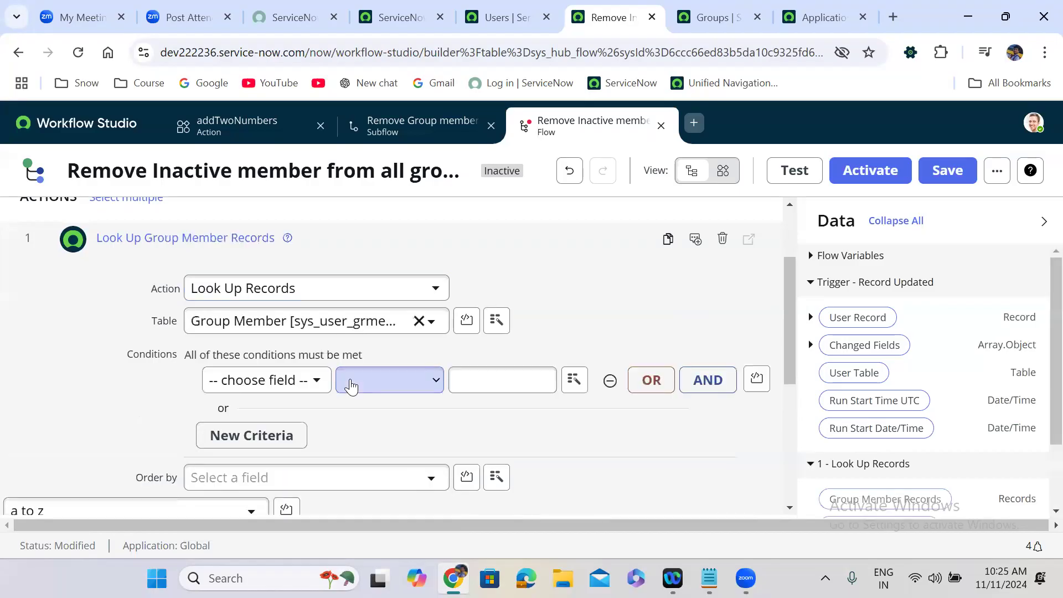
# Step: Filter the lookup to records whose User is the trigger's User Record
pyautogui.click(305, 385)
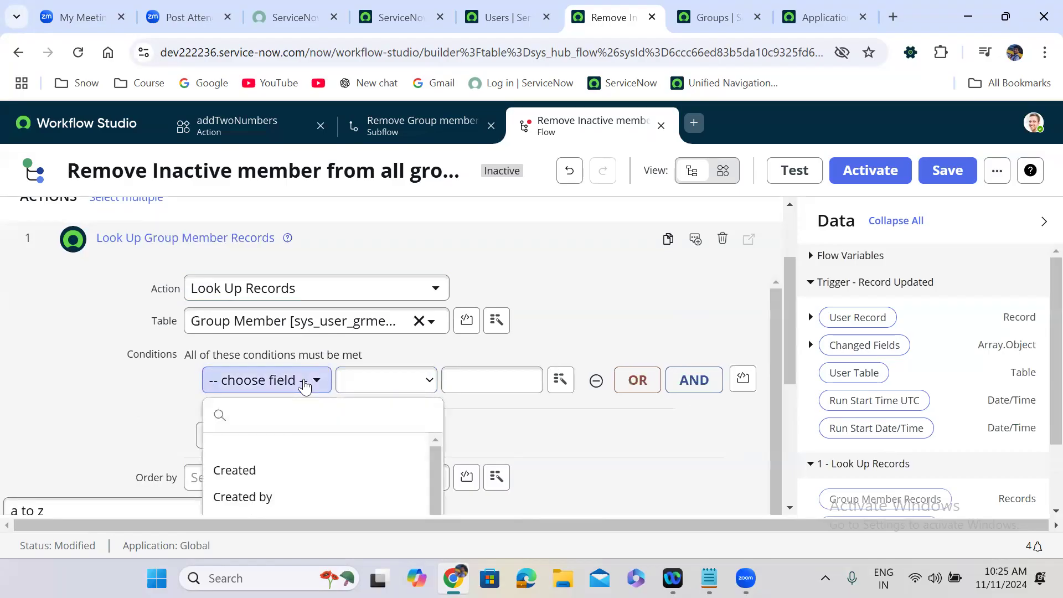
pyautogui.write('user')
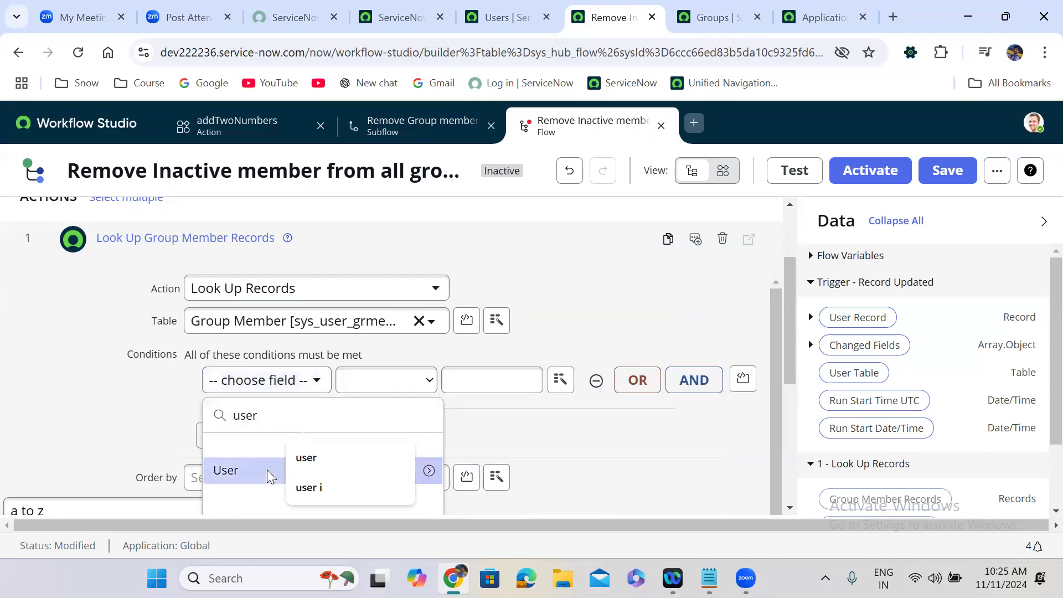
pyautogui.click(267, 469)
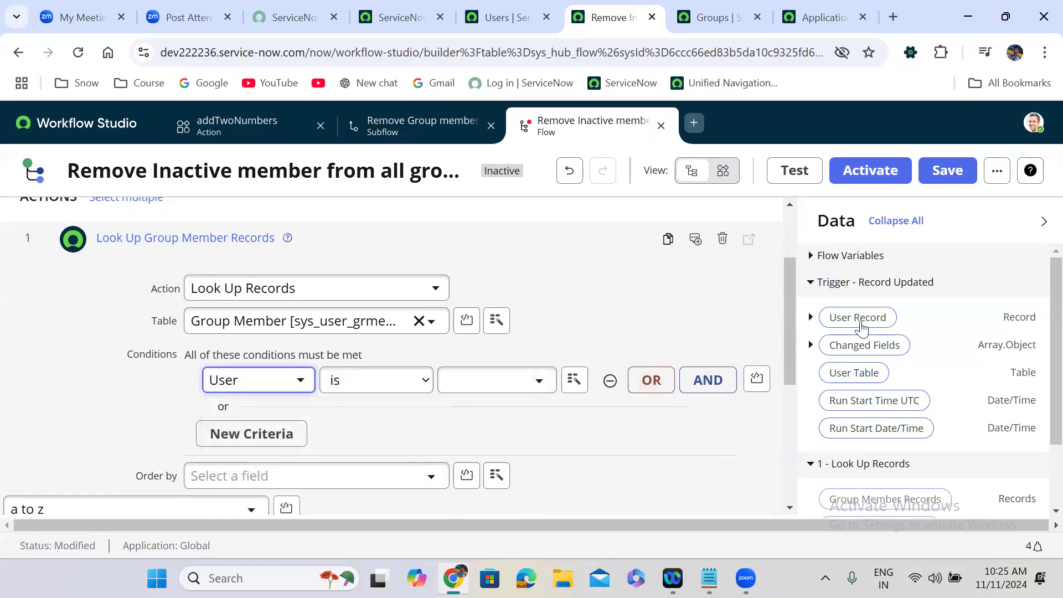
pyautogui.moveTo(830, 318); pyautogui.dragTo(487, 381)
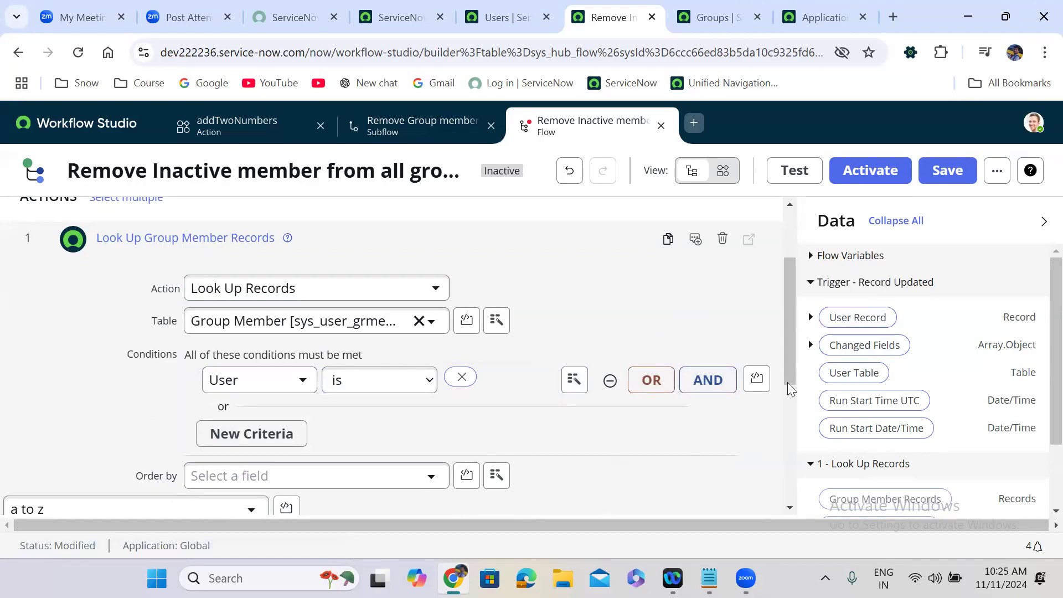
pyautogui.moveTo(790, 355); pyautogui.dragTo(782, 427)
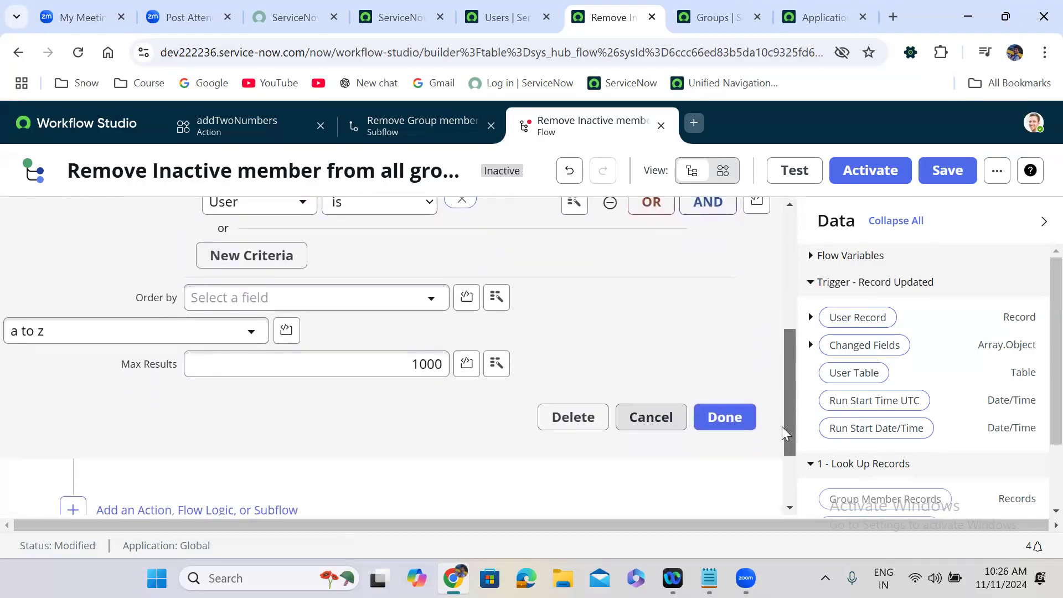
pyautogui.click(724, 417)
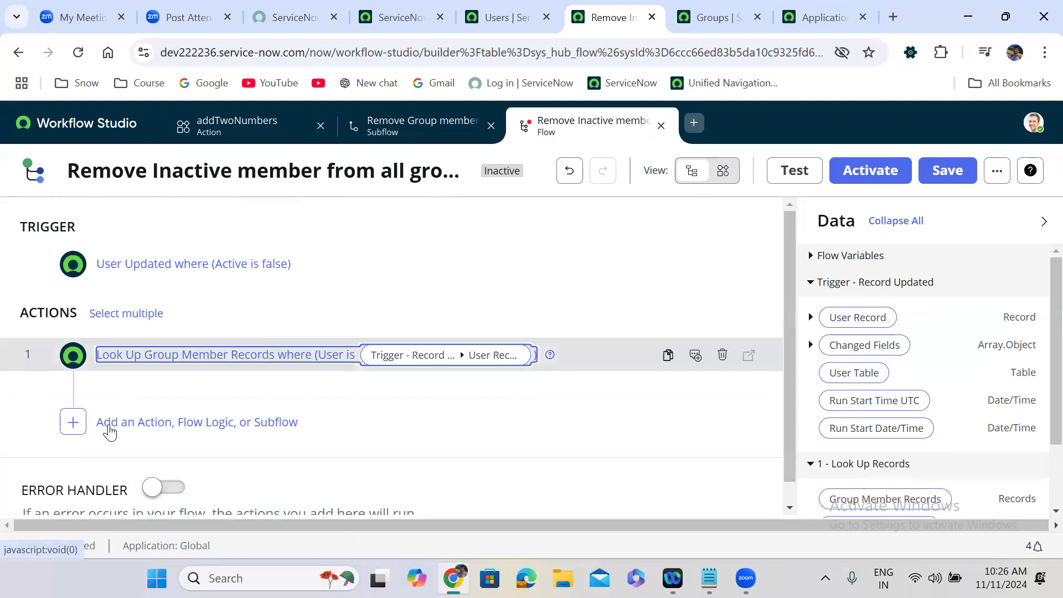
# Step: Add a For Each loop over the Group Member Records from the lookup
pyautogui.click(210, 428)
pyautogui.click(255, 433)
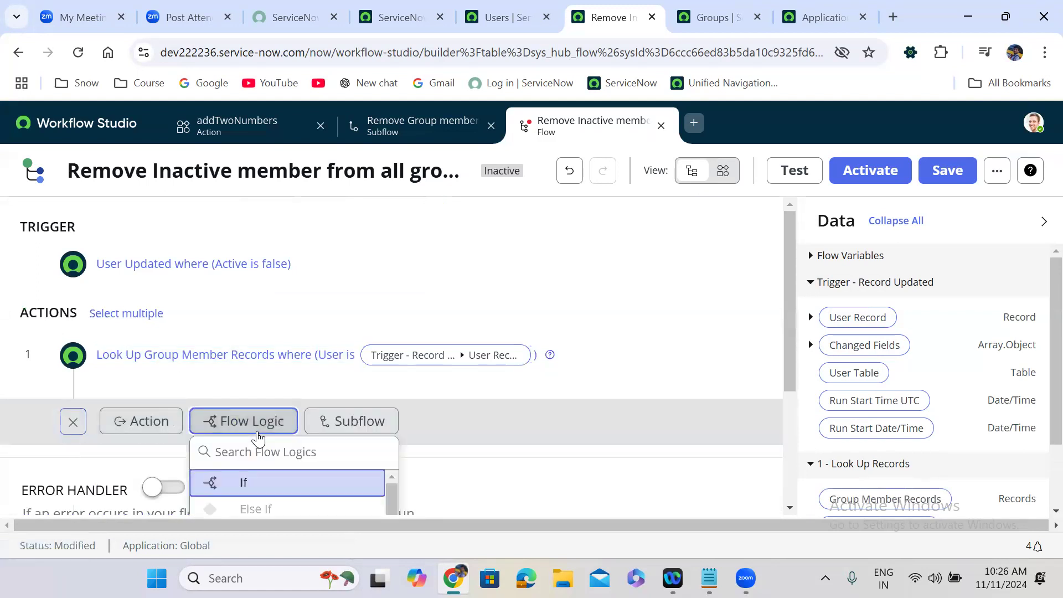
pyautogui.moveTo(790, 289); pyautogui.dragTo(790, 375)
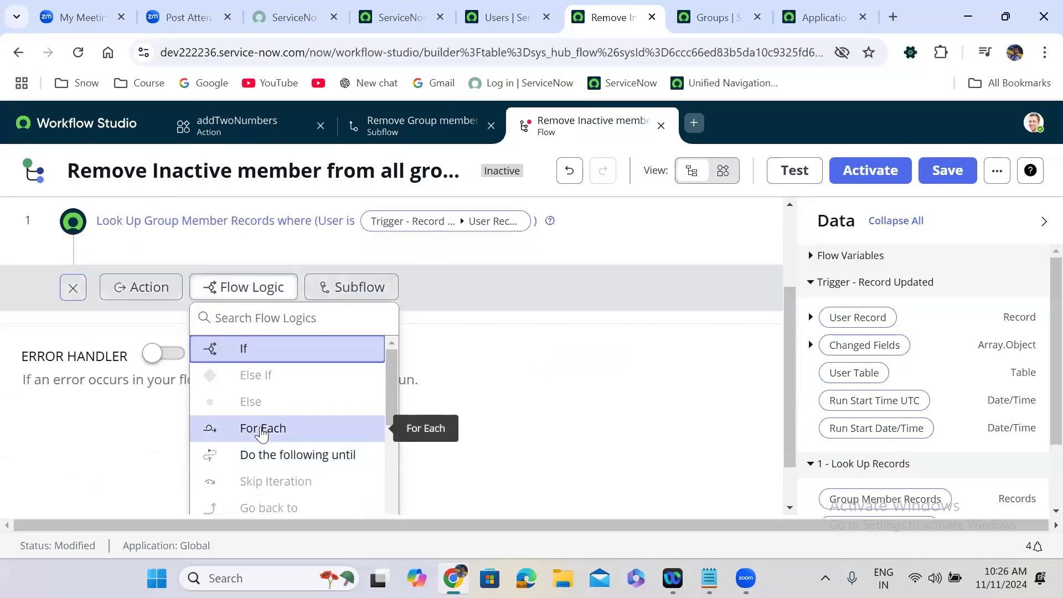
pyautogui.click(263, 428)
pyautogui.moveTo(868, 500); pyautogui.dragTo(327, 318)
pyautogui.click(719, 371)
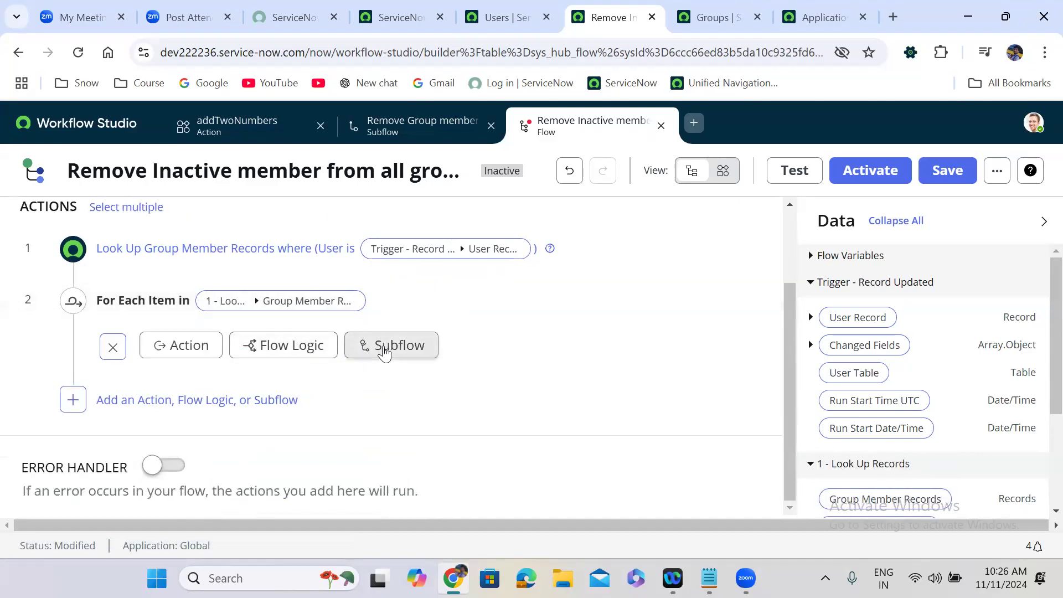
# Step: Place the Remove Group member subflow inside the loop
pyautogui.click(391, 346)
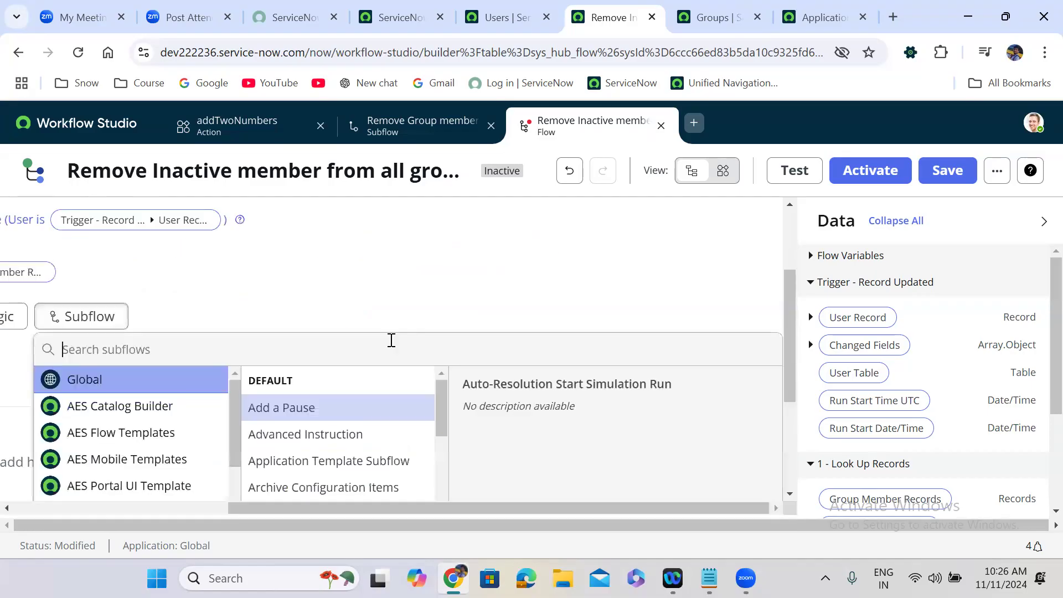
pyautogui.write('remove gr')
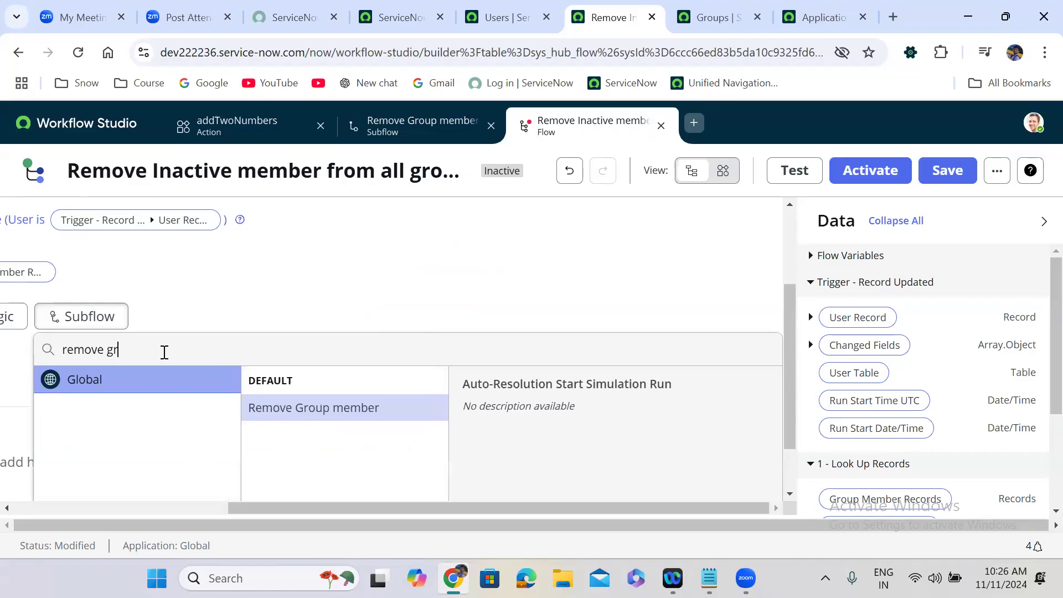
pyautogui.click(314, 408)
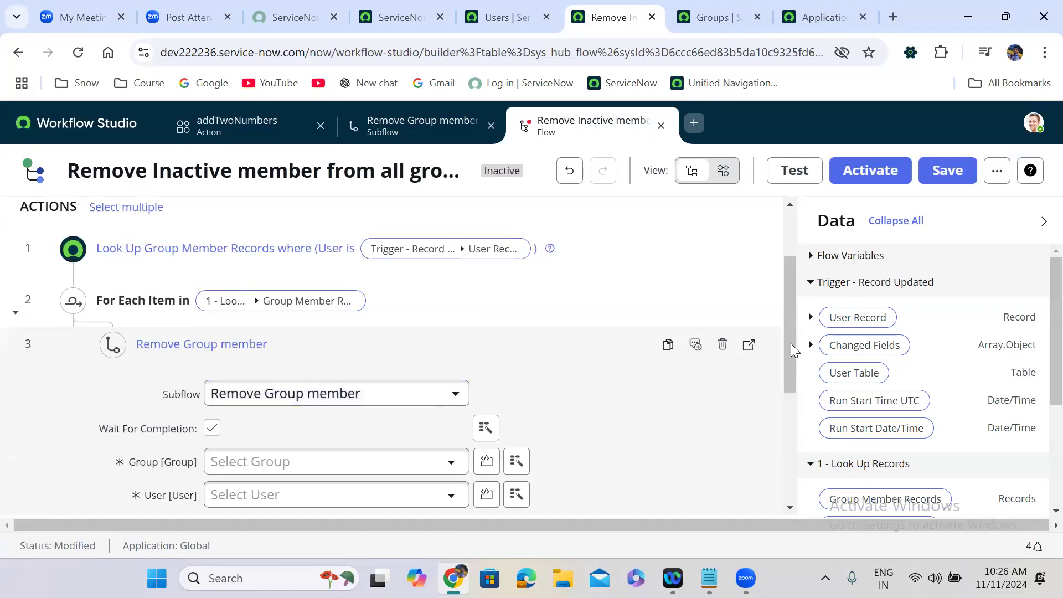
# Step: Map the subflow's Group to the loop record's group and User to the trigger's User Record
pyautogui.moveTo(789, 333); pyautogui.dragTo(789, 375)
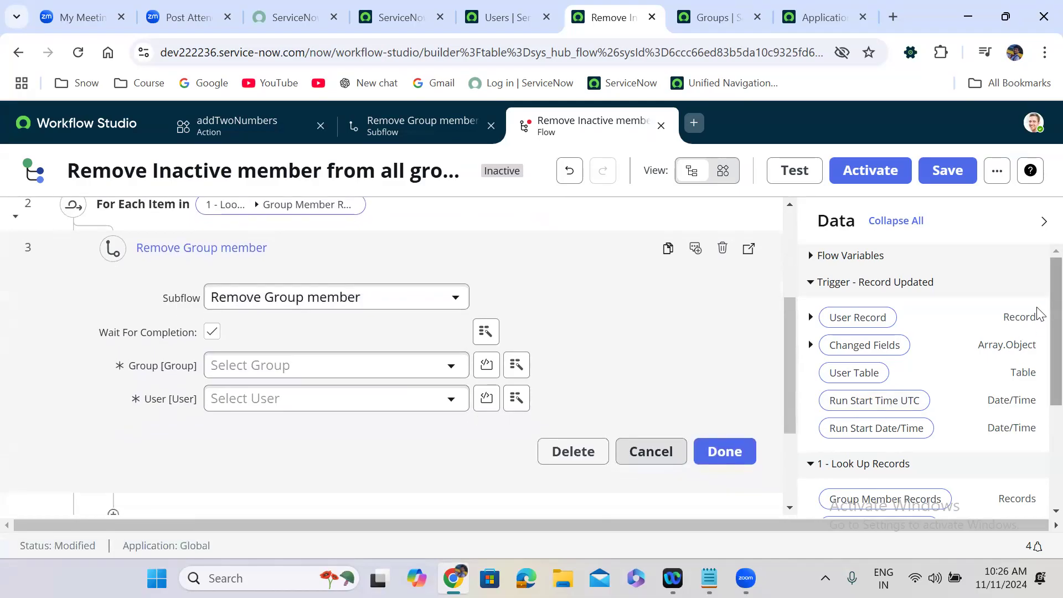
pyautogui.scroll(-2, 1040, 377)
pyautogui.scroll(-3, 1039, 376)
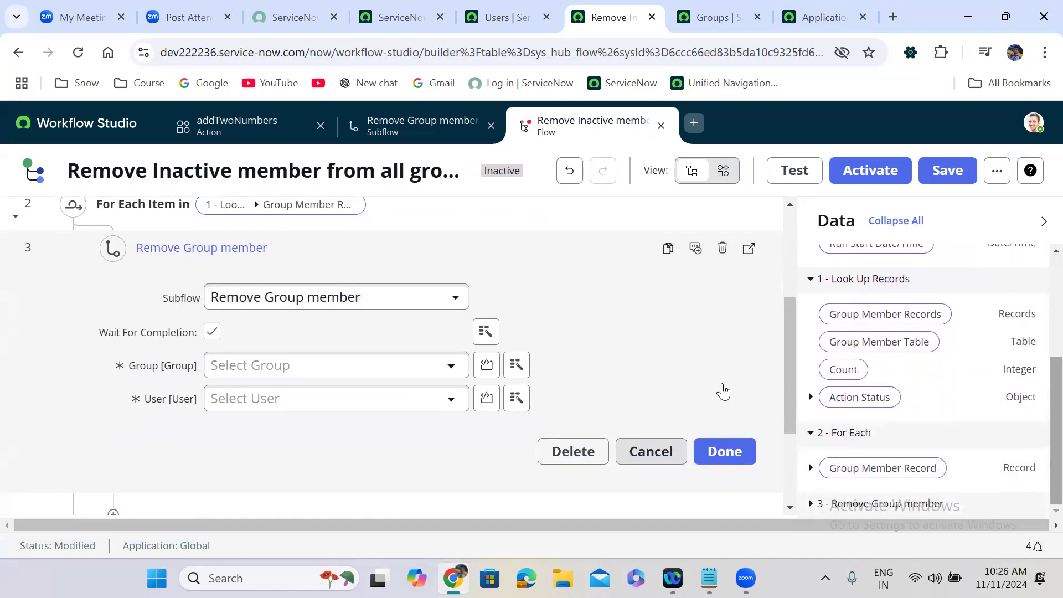
pyautogui.click(810, 469)
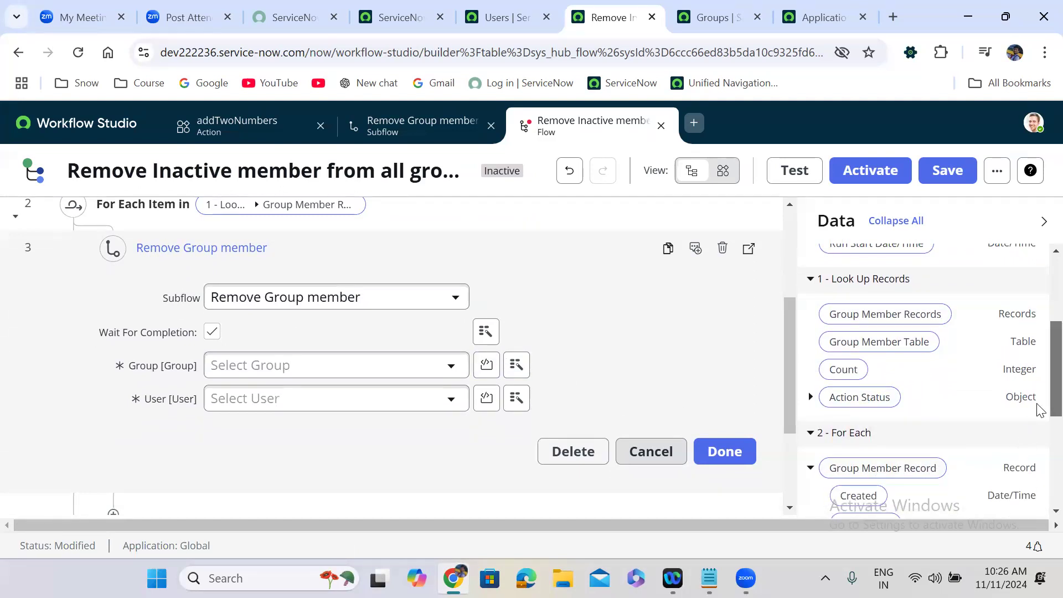
pyautogui.scroll(-4, 1035, 382)
pyautogui.moveTo(853, 402); pyautogui.dragTo(282, 364)
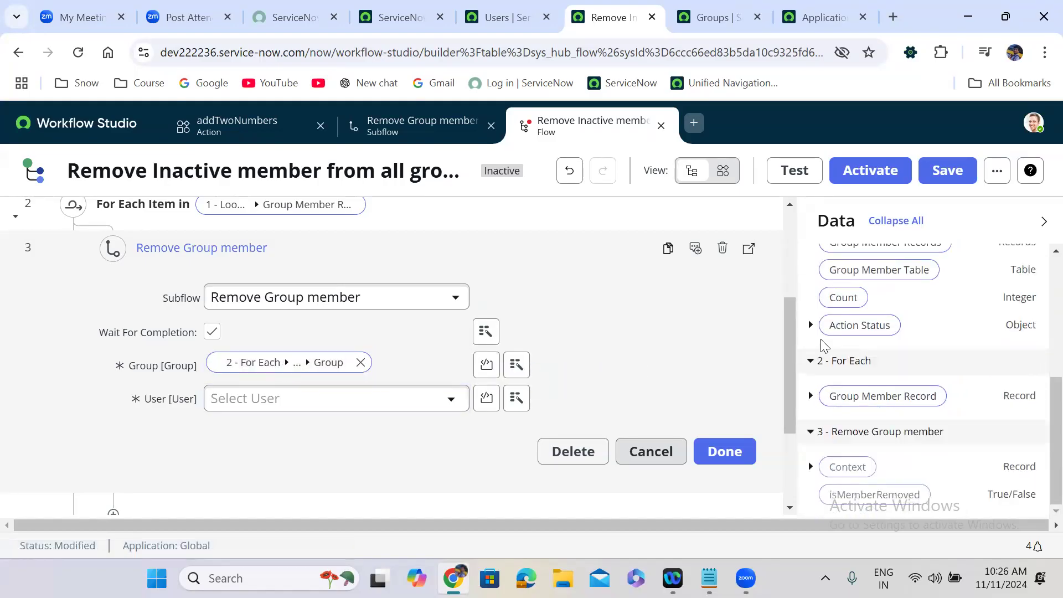
pyautogui.scroll(5, 1038, 419)
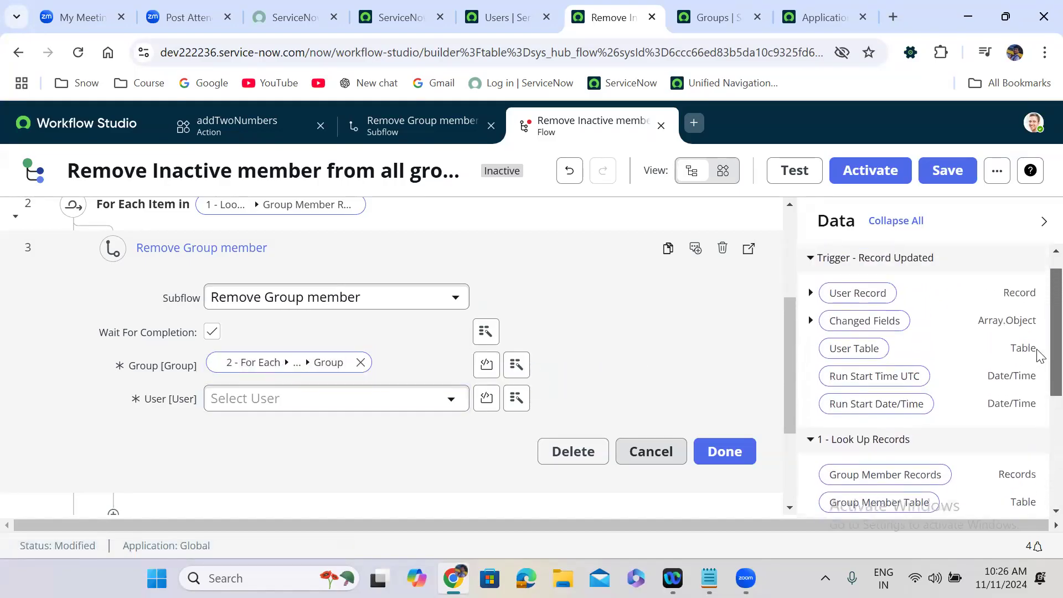
pyautogui.moveTo(835, 308); pyautogui.dragTo(238, 410)
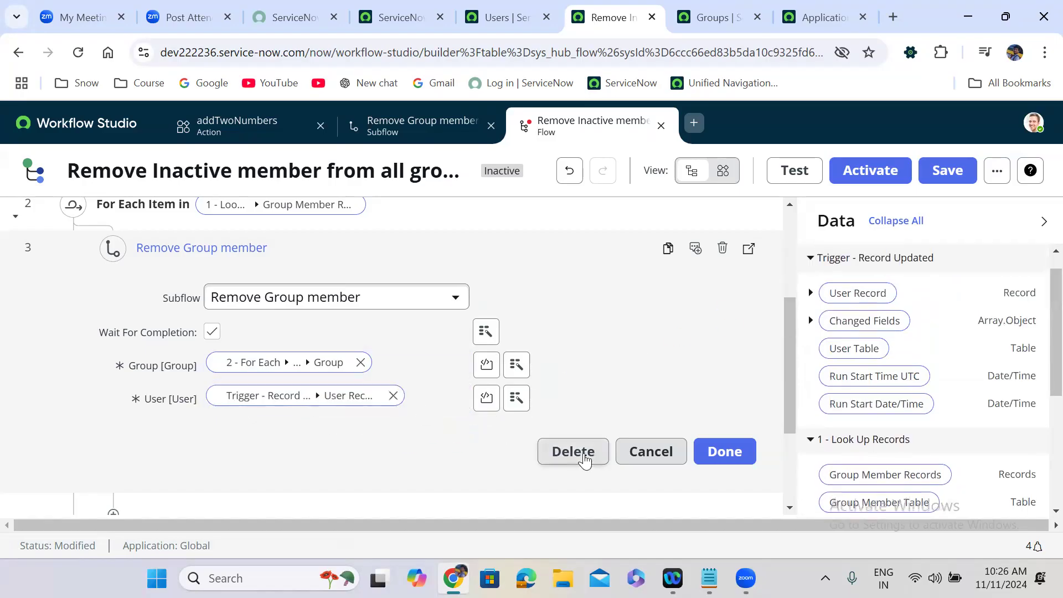
pyautogui.click(727, 451)
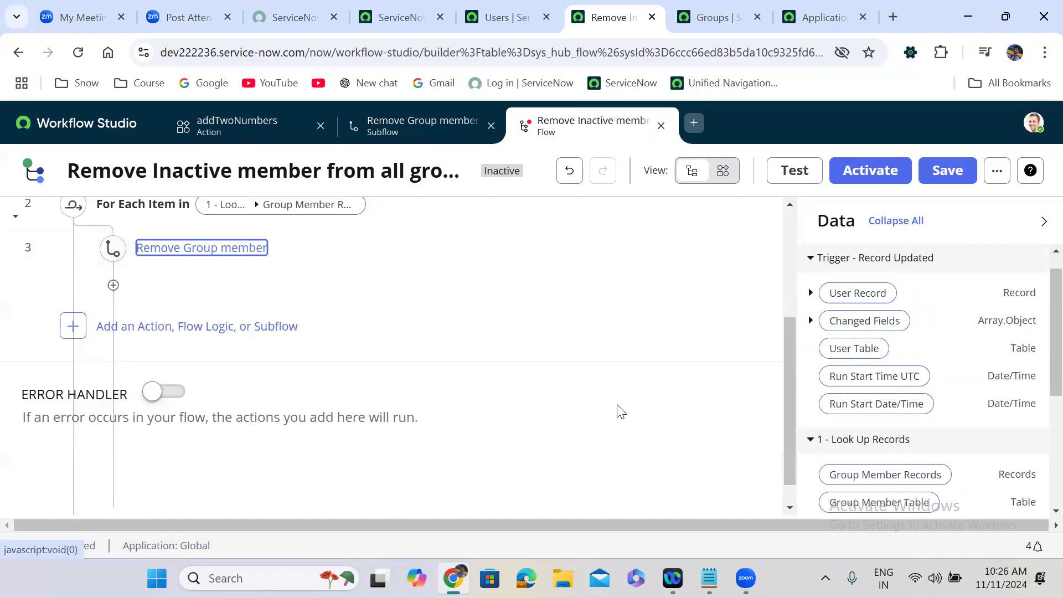
# Step: Turn off waiting for the Remove Group member subflow to complete
pyautogui.scroll(2, 616, 410)
pyautogui.click(340, 323)
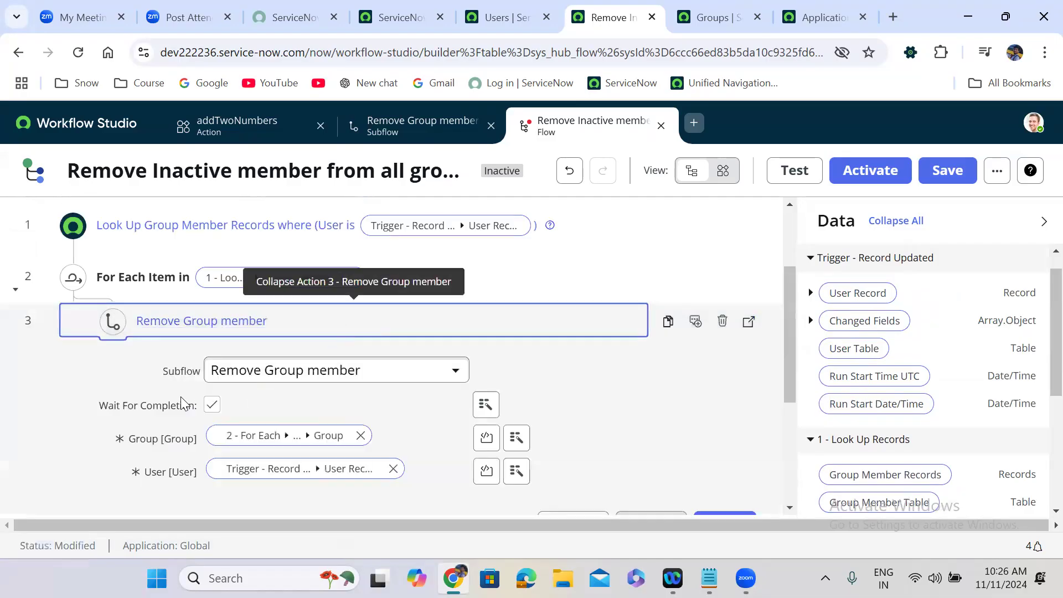
pyautogui.click(212, 409)
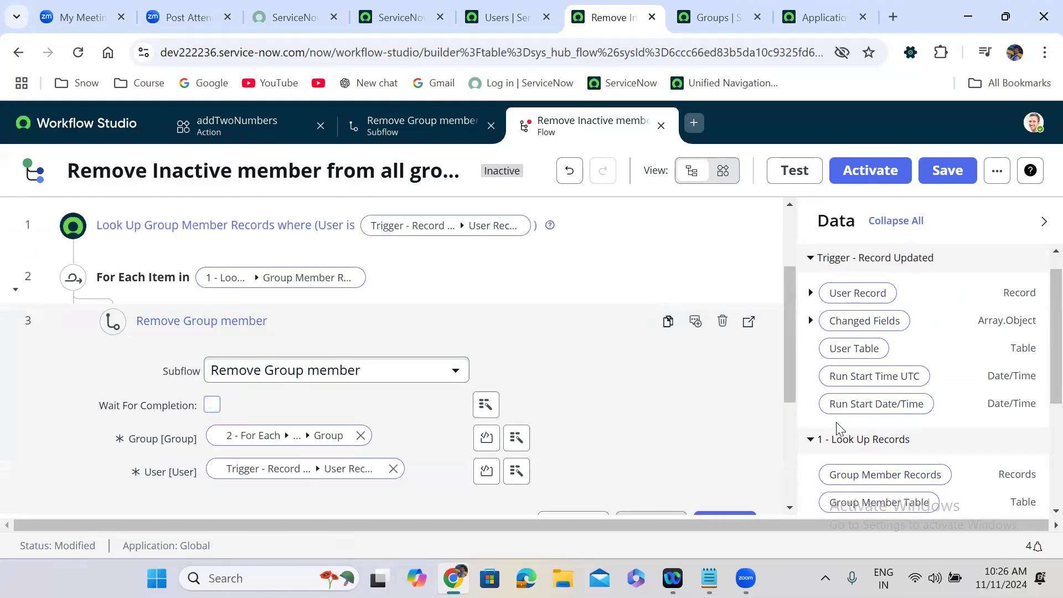
pyautogui.scroll(-4, 792, 346)
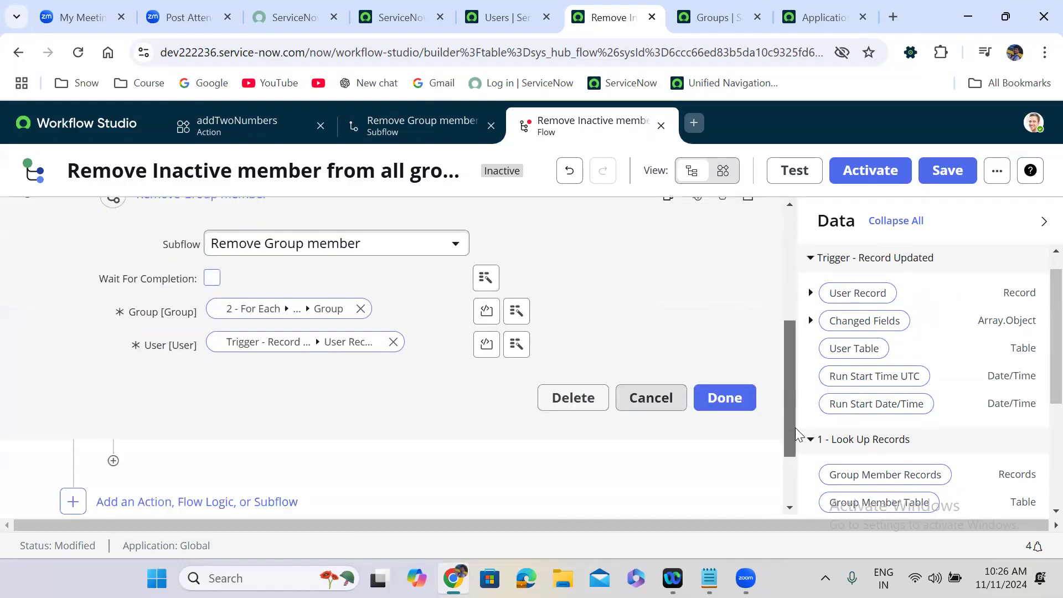
pyautogui.click(723, 322)
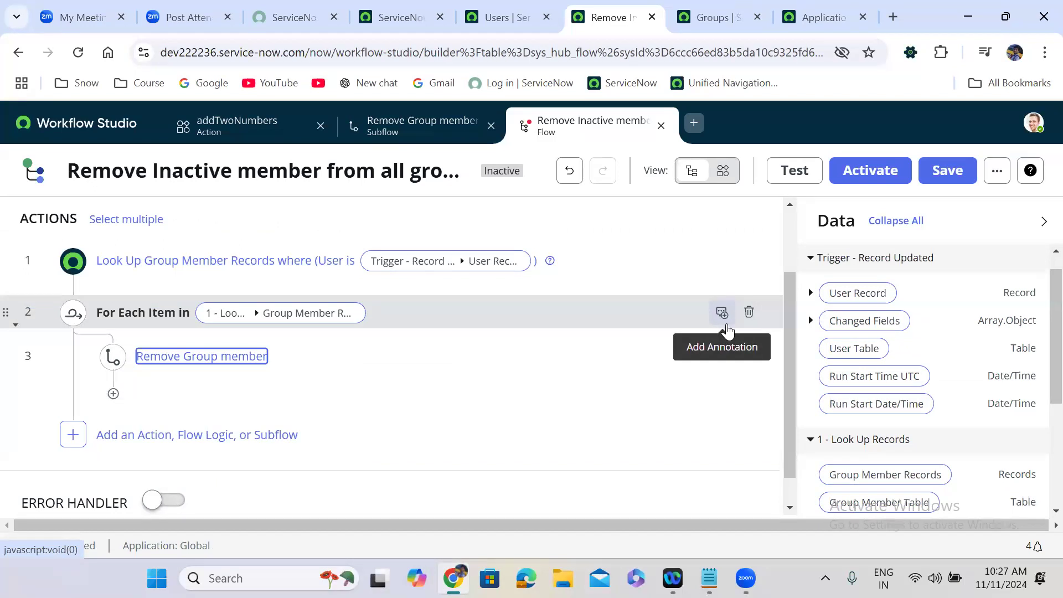
# Step: Save the flow and confirm its activation
pyautogui.click(949, 170)
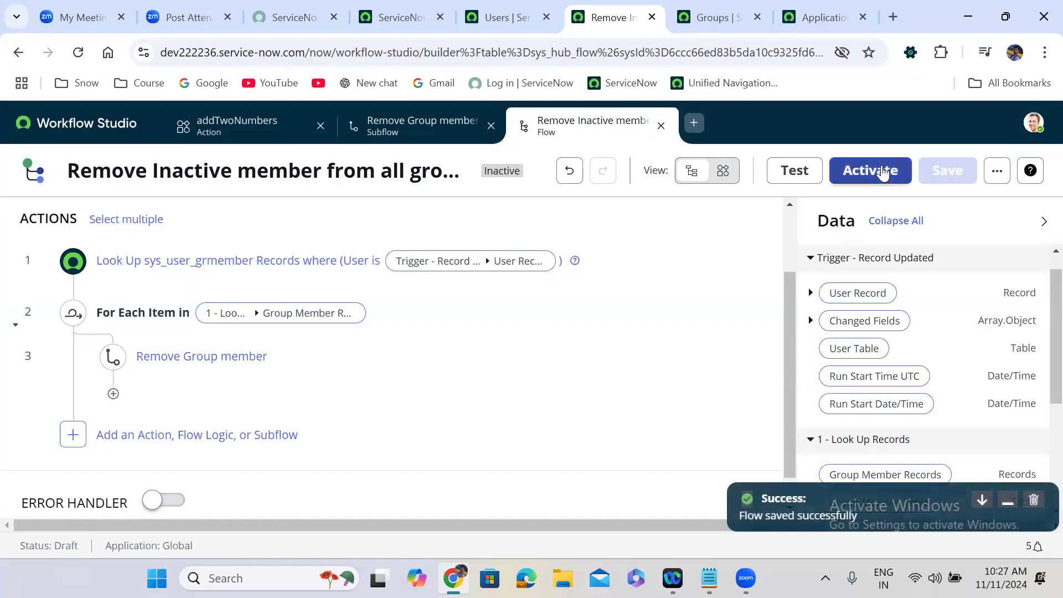
pyautogui.click(884, 172)
pyautogui.click(699, 356)
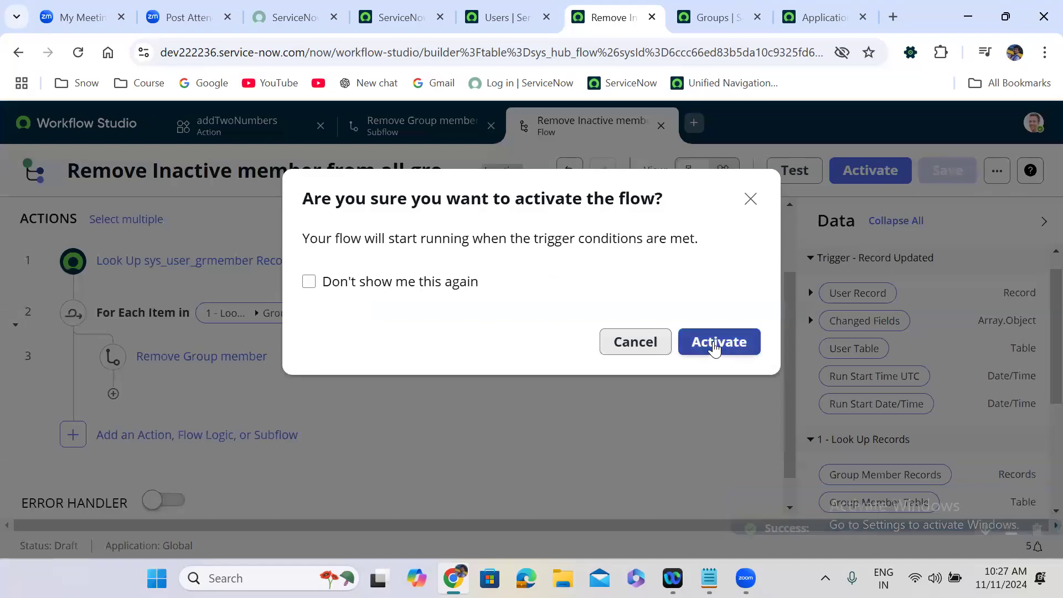
# Step: Open a user from the Users list in a new tab and show its Groups related list
pyautogui.hotkey('ctrl', 'shift', 'Tab')
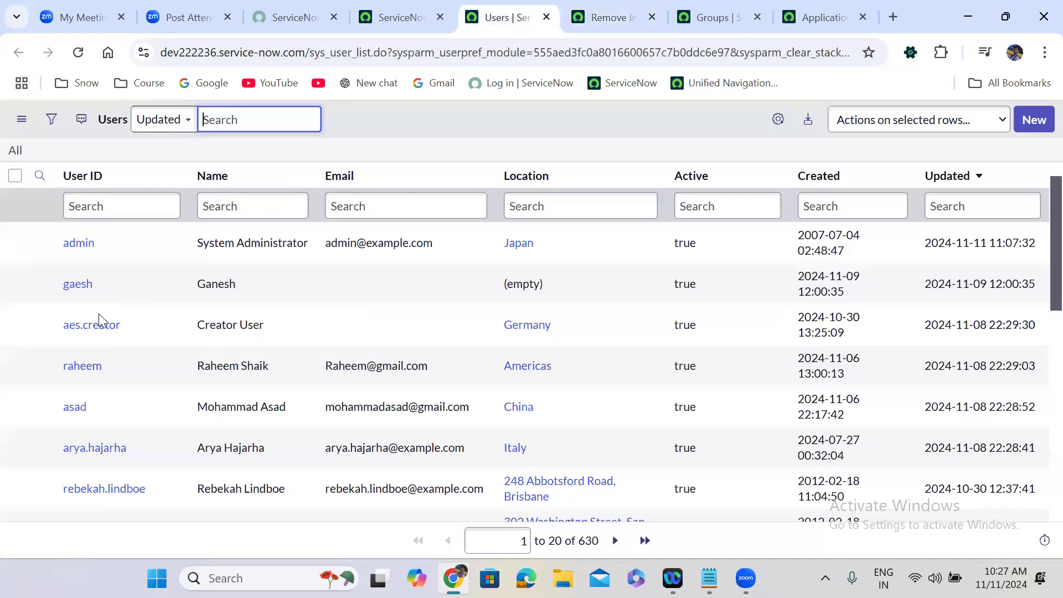
pyautogui.rightClick(96, 365)
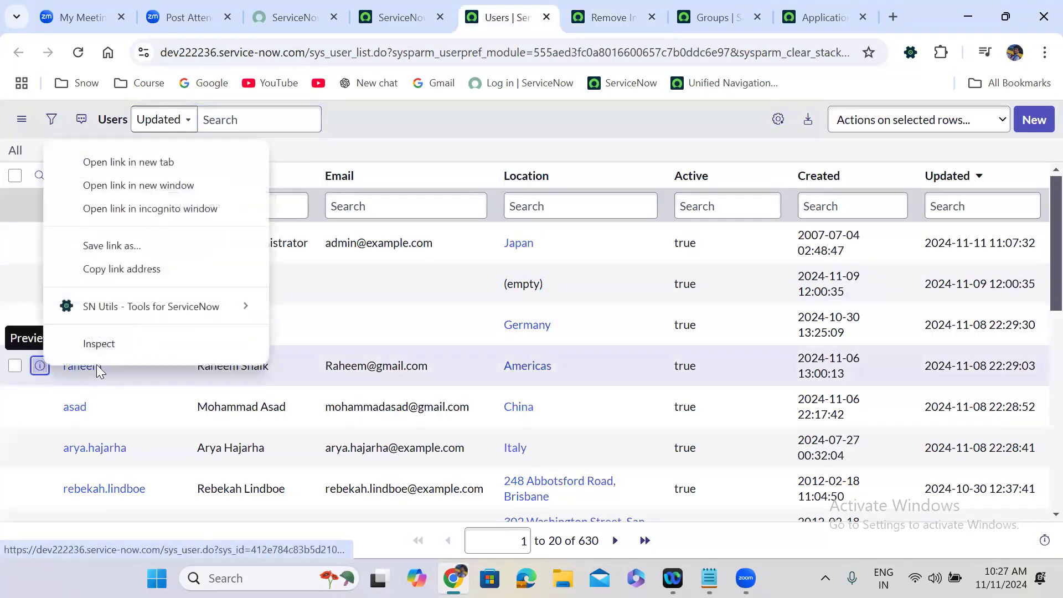
pyautogui.click(128, 161)
pyautogui.click(551, 8)
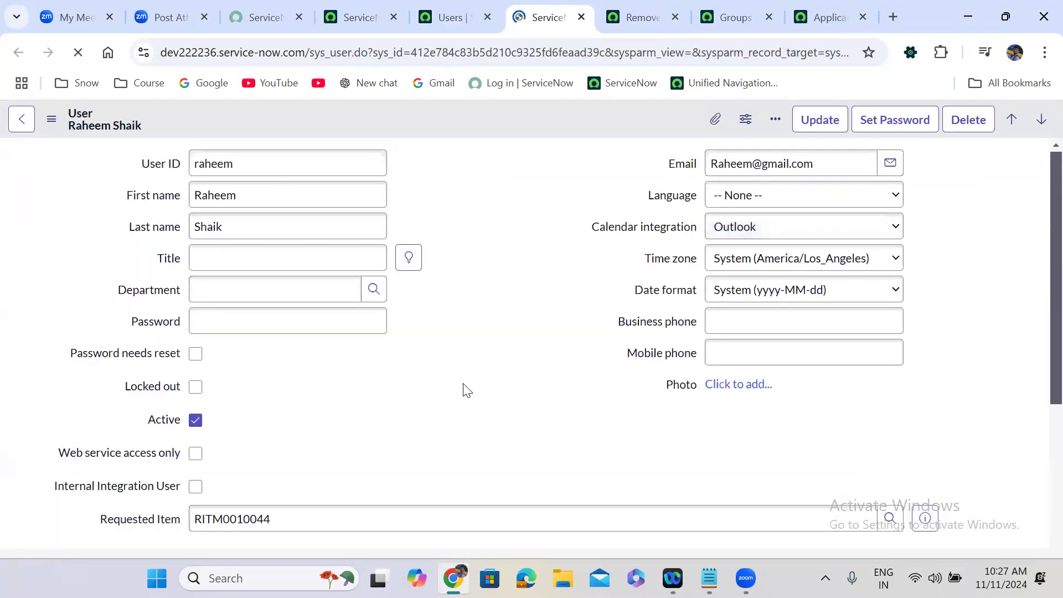
pyautogui.scroll(-2, 465, 390)
pyautogui.scroll(-5, 464, 390)
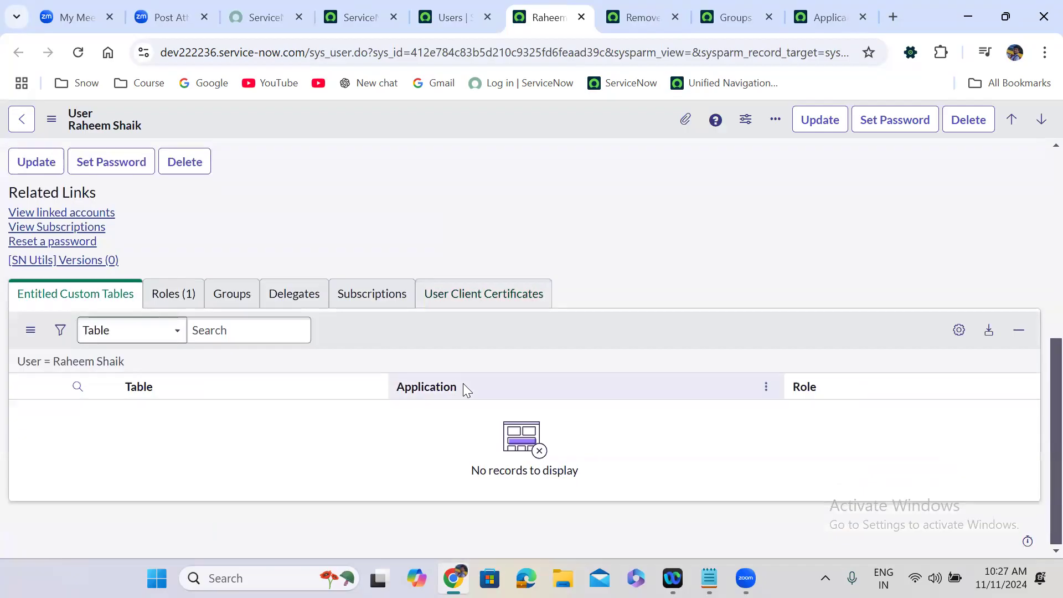
pyautogui.click(235, 294)
# Step: Add six groups, from App Engine Studio Users to Business Application Registration Approval Group, to the user
pyautogui.click(1009, 330)
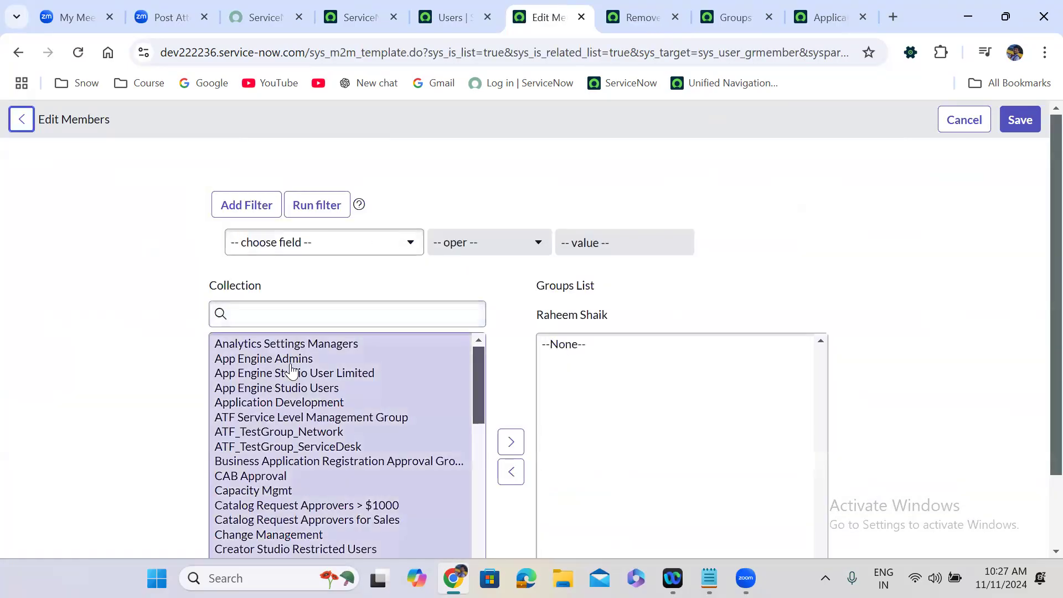
pyautogui.doubleClick(292, 369)
pyautogui.doubleClick(292, 370)
pyautogui.click(292, 370)
pyautogui.doubleClick(292, 369)
pyautogui.doubleClick(291, 370)
pyautogui.click(291, 370)
pyautogui.doubleClick(292, 370)
pyautogui.doubleClick(292, 370)
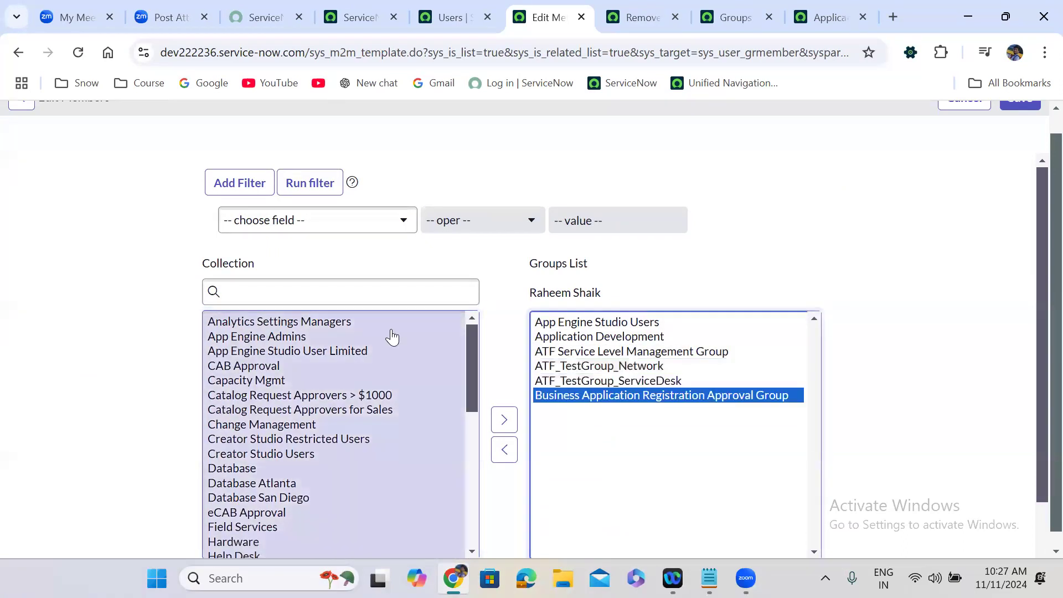
# Step: Save the memberships and refresh the Groups list to show all six
pyautogui.scroll(1, 1041, 126)
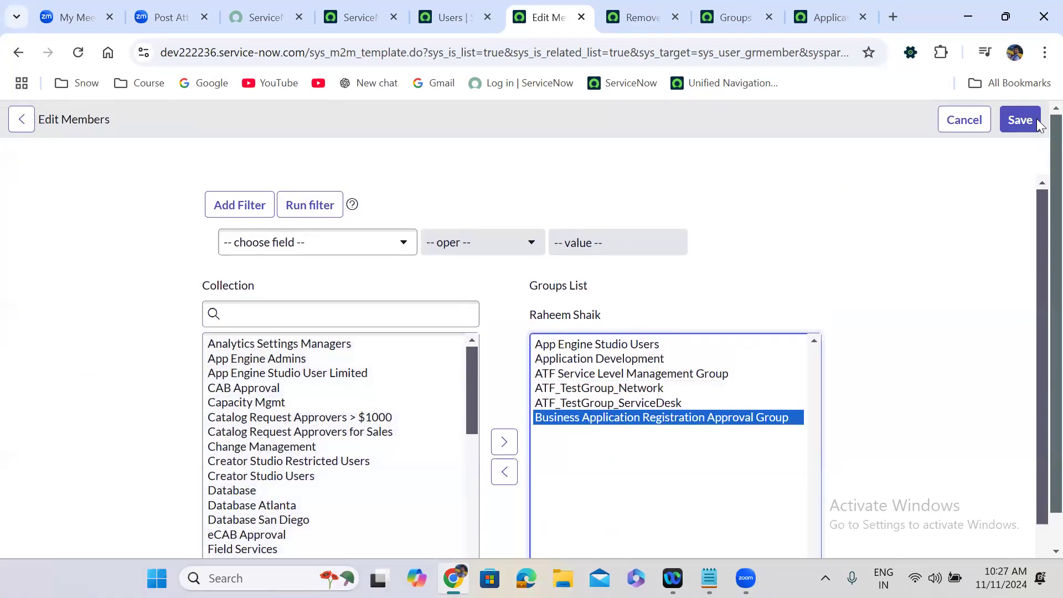
pyautogui.click(1014, 123)
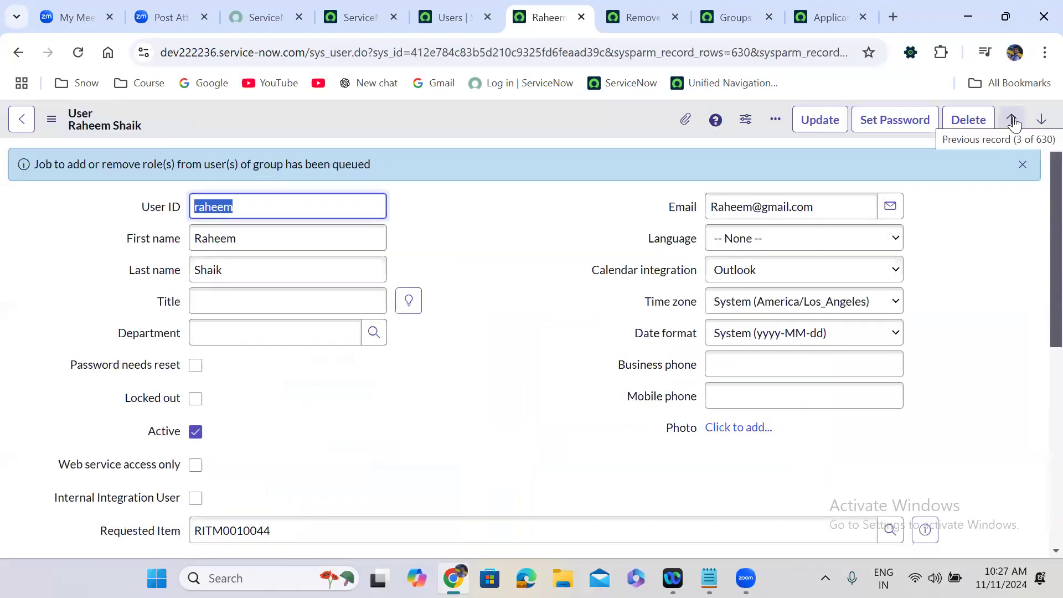
pyautogui.click(479, 404)
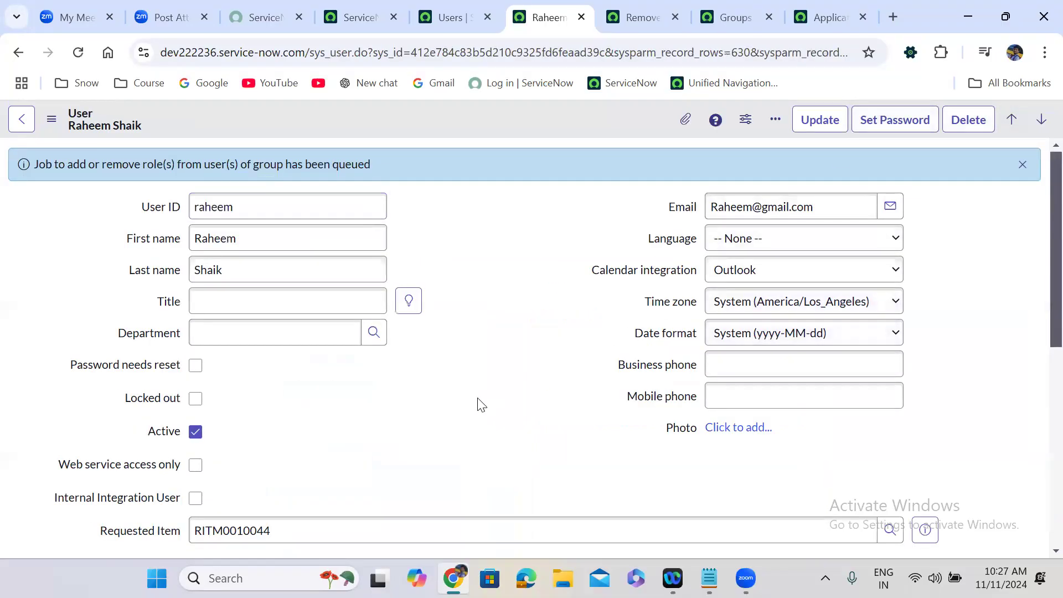
pyautogui.scroll(-7, 479, 404)
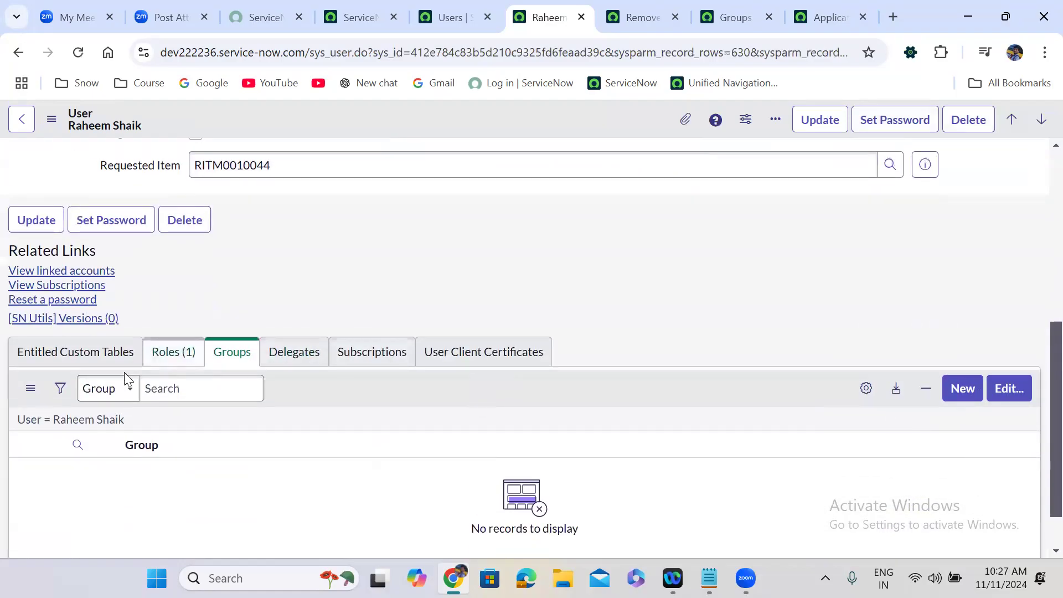
pyautogui.click(115, 422)
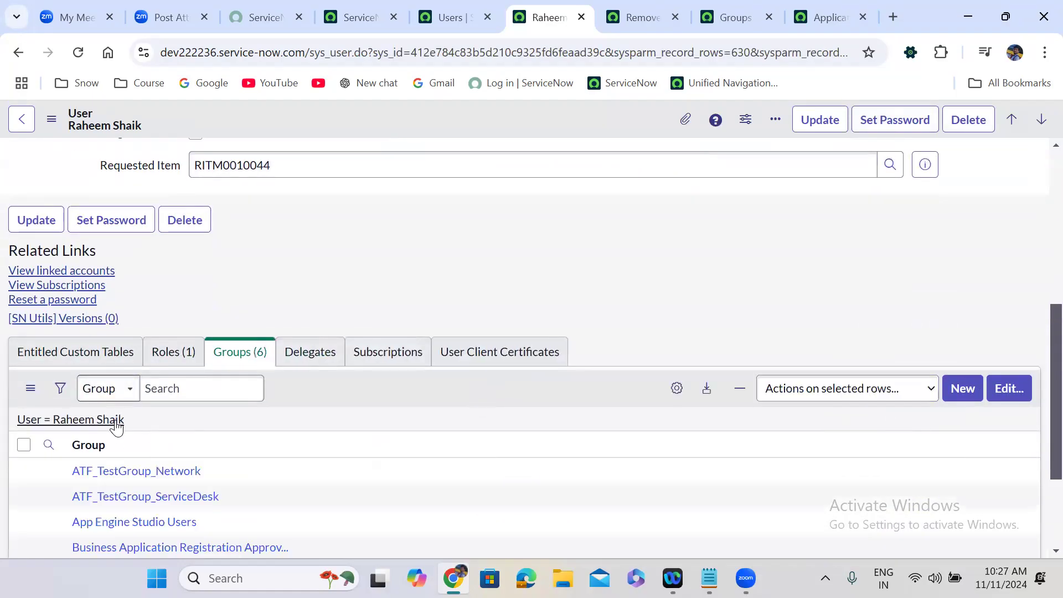
pyautogui.scroll(-3, 340, 401)
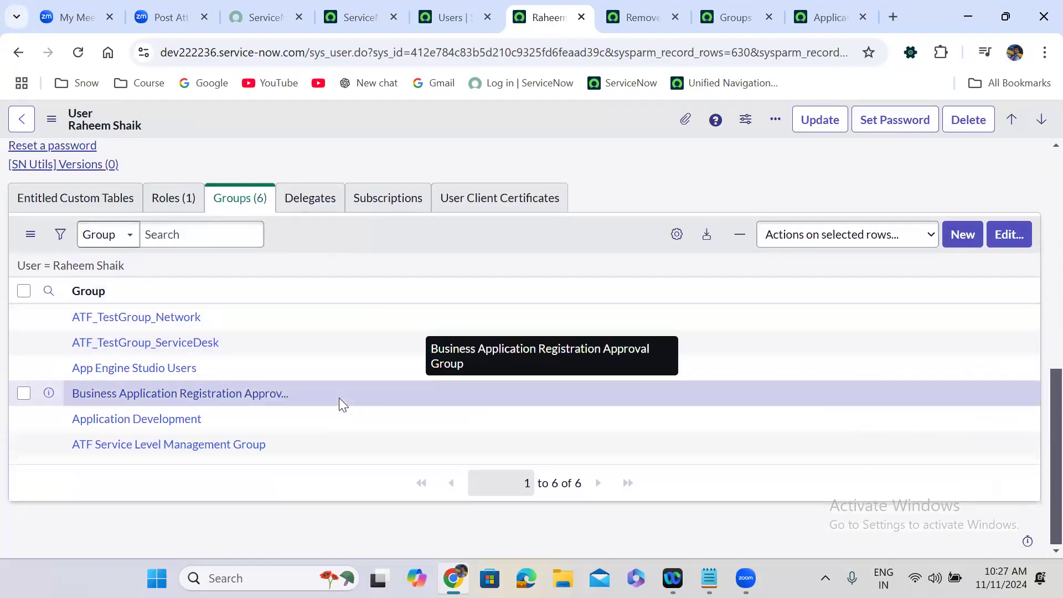
pyautogui.scroll(10, 339, 398)
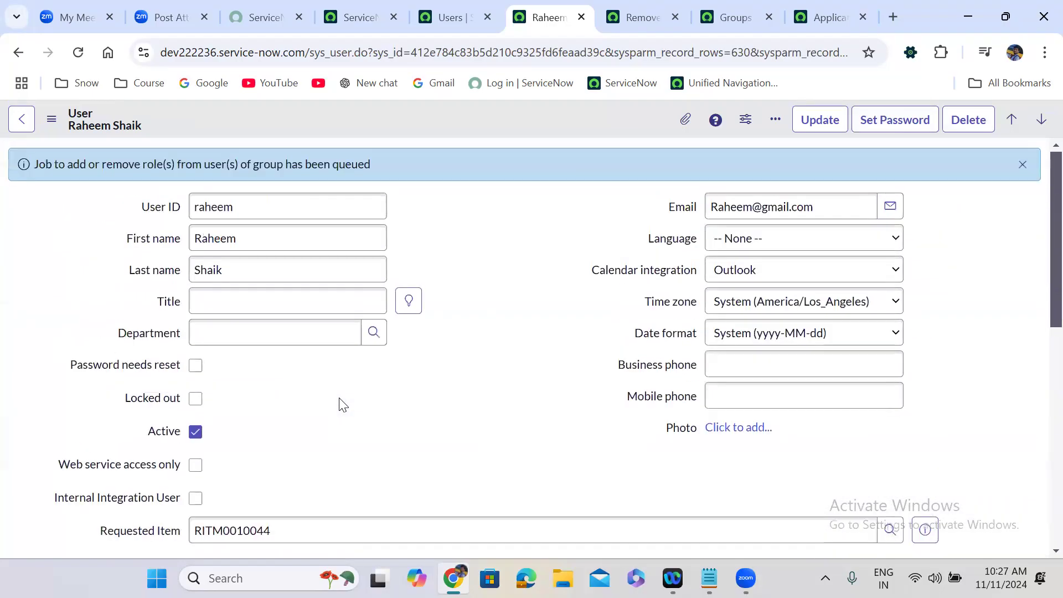
# Step: Uncheck Active on the user and save the record
pyautogui.click(194, 431)
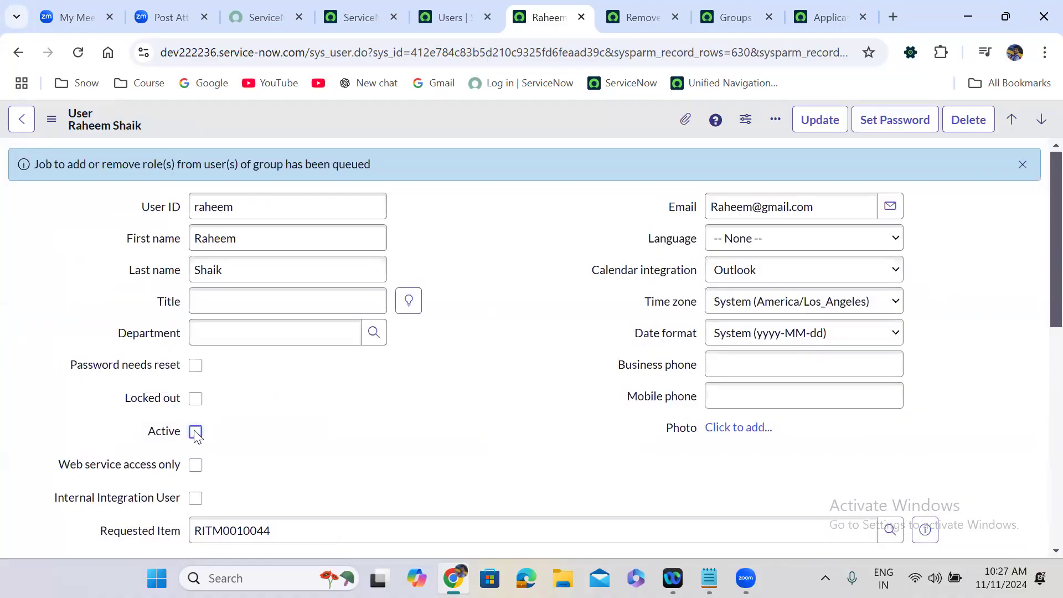
pyautogui.rightClick(428, 109)
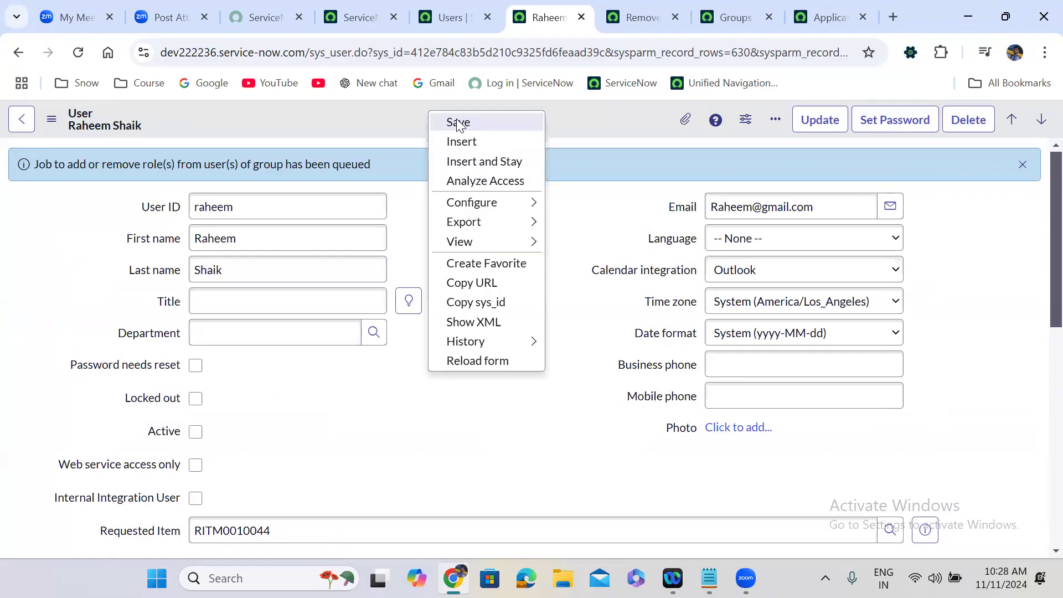
pyautogui.click(459, 123)
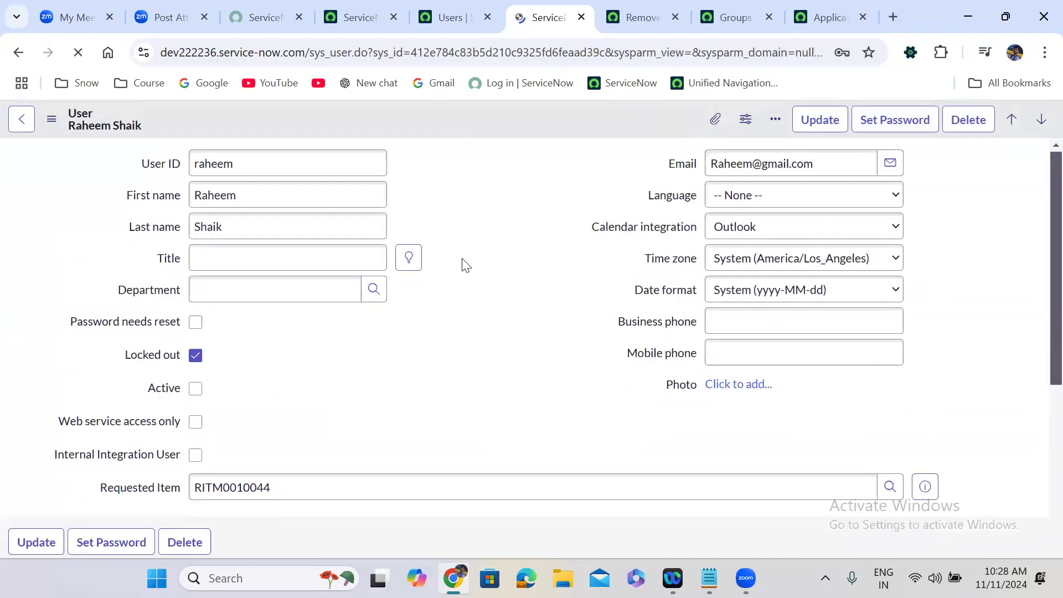
# Step: Reload the Groups related list to check the user's remaining memberships
pyautogui.scroll(-9, 465, 265)
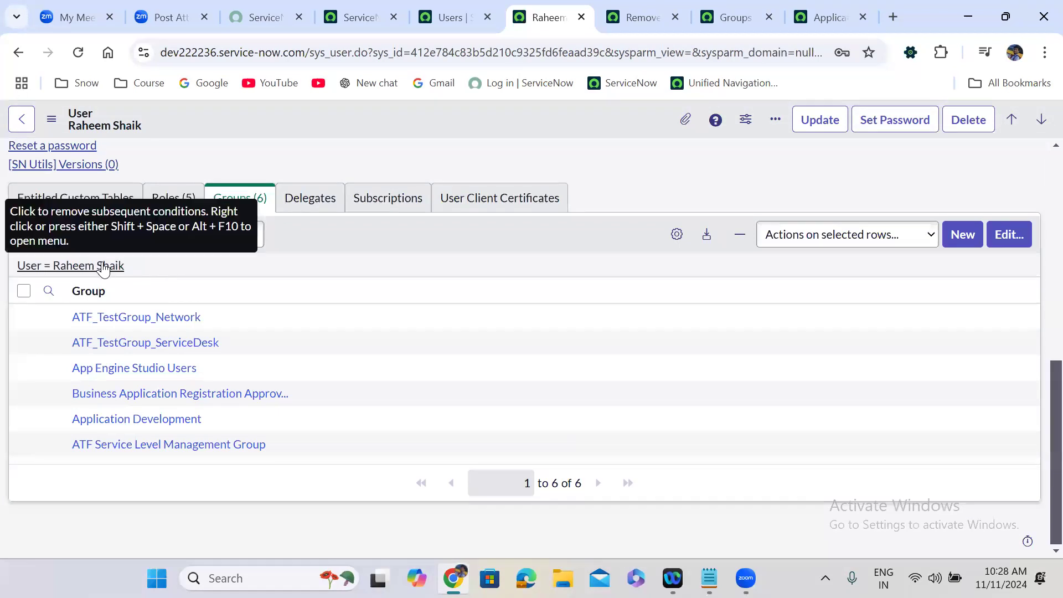
pyautogui.click(105, 266)
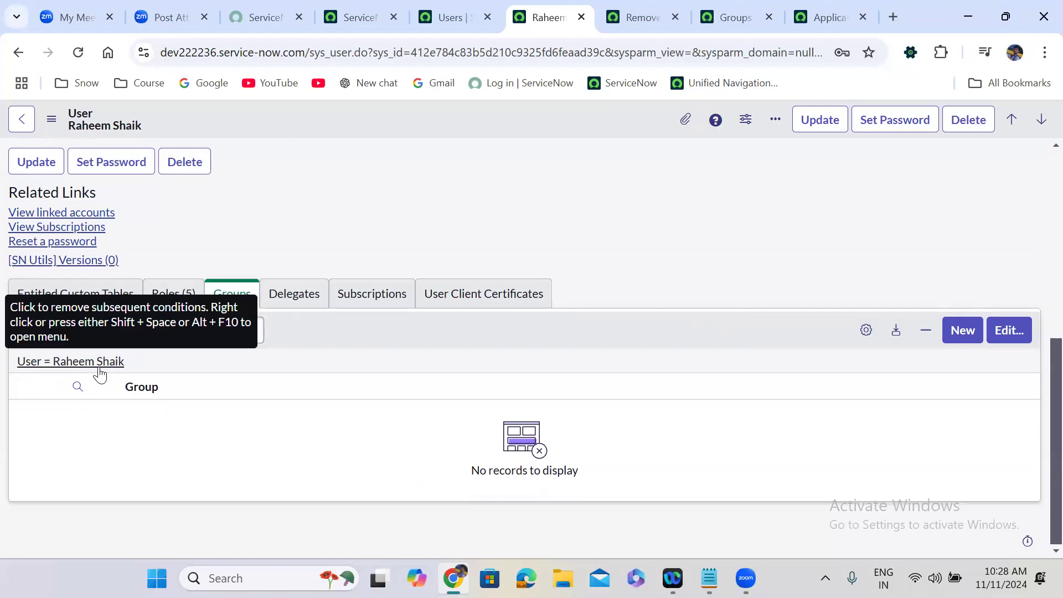
pyautogui.scroll(5, 349, 221)
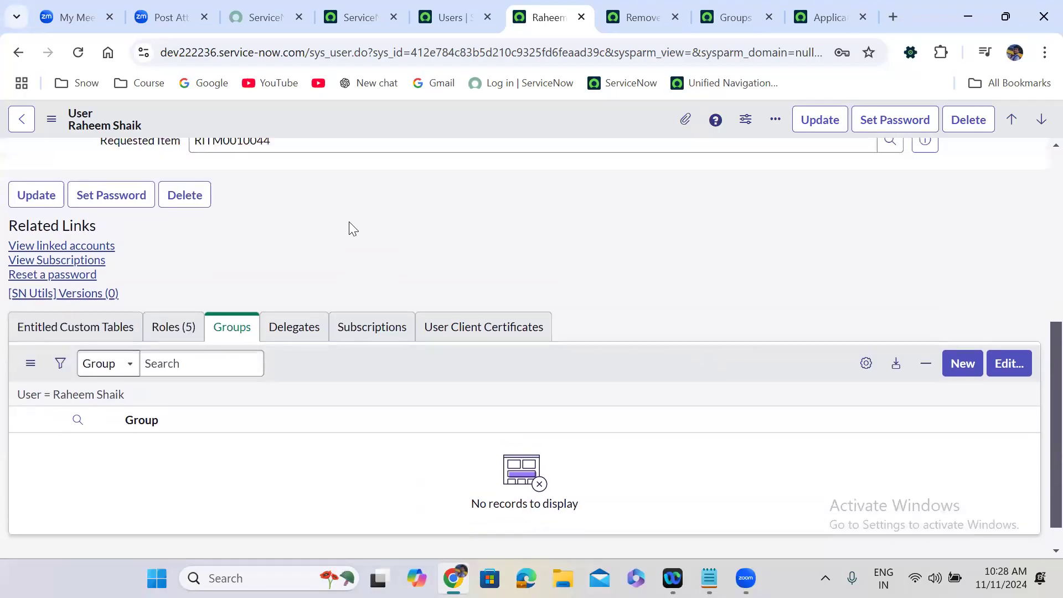
pyautogui.scroll(2, 350, 223)
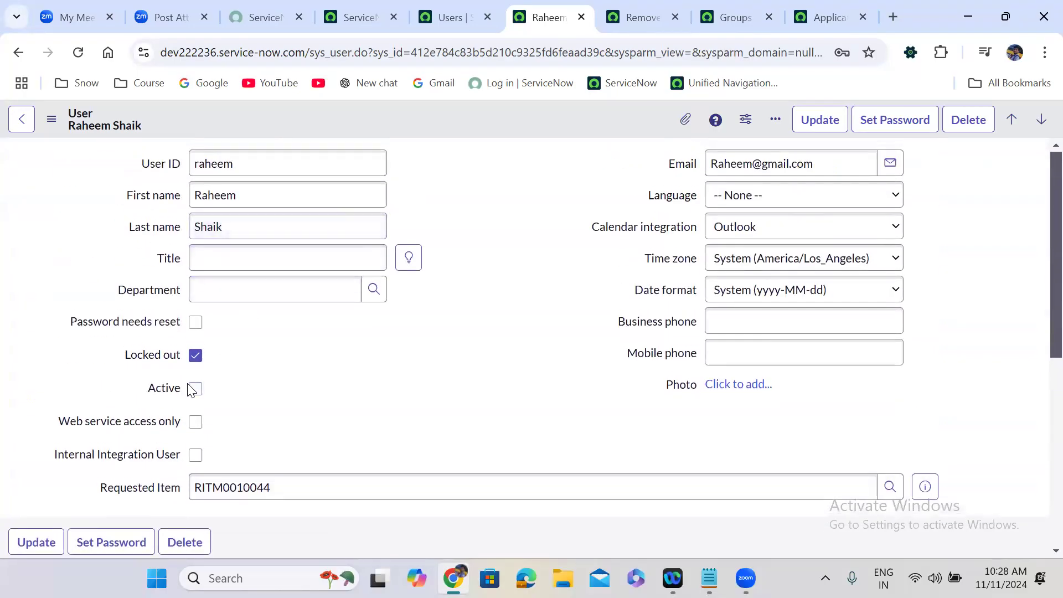
# Step: Mark the user active again and save the record
pyautogui.click(195, 356)
pyautogui.rightClick(476, 114)
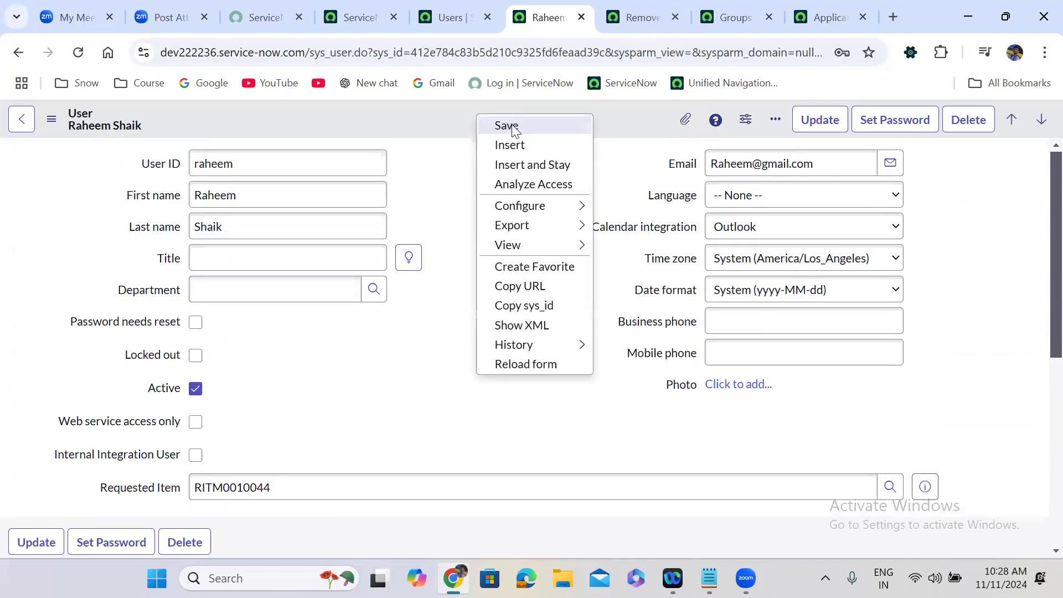
pyautogui.click(511, 126)
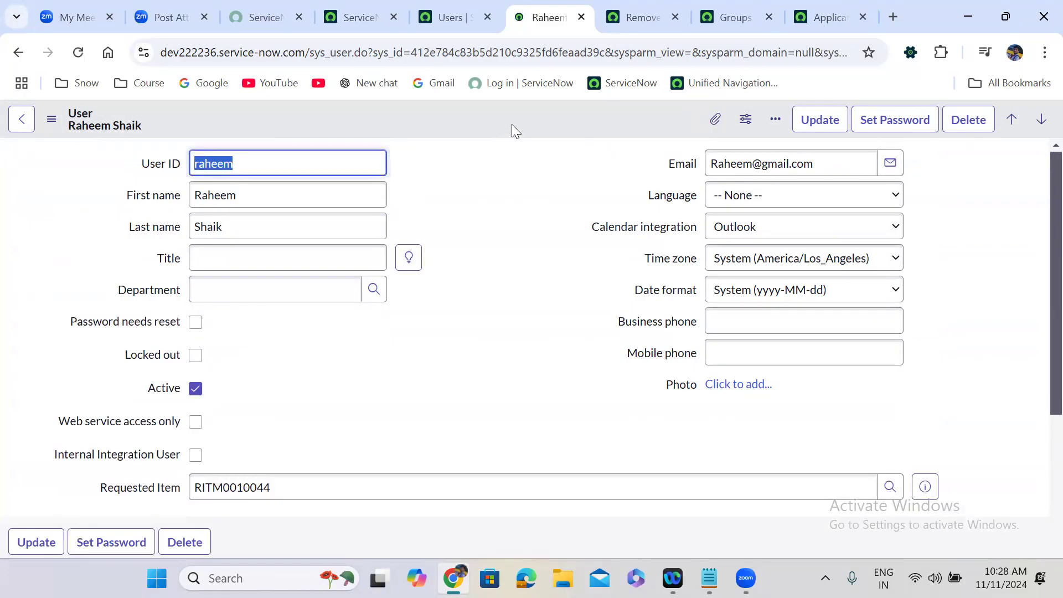
# Step: Re-add six groups, including App Engine Admins and CAB Approval, and save the memberships
pyautogui.scroll(-7, 443, 339)
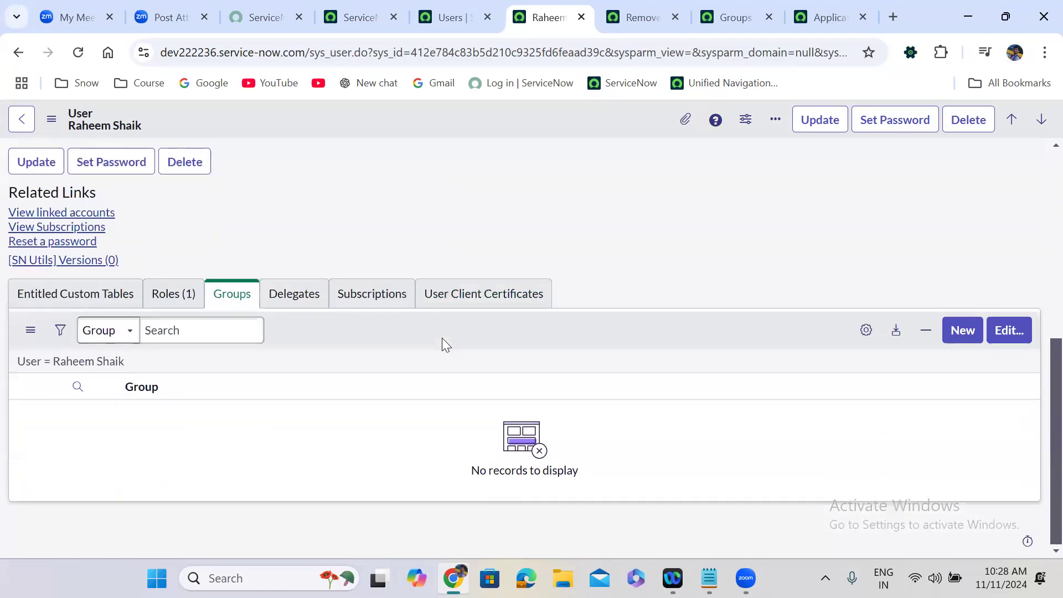
pyautogui.click(1013, 331)
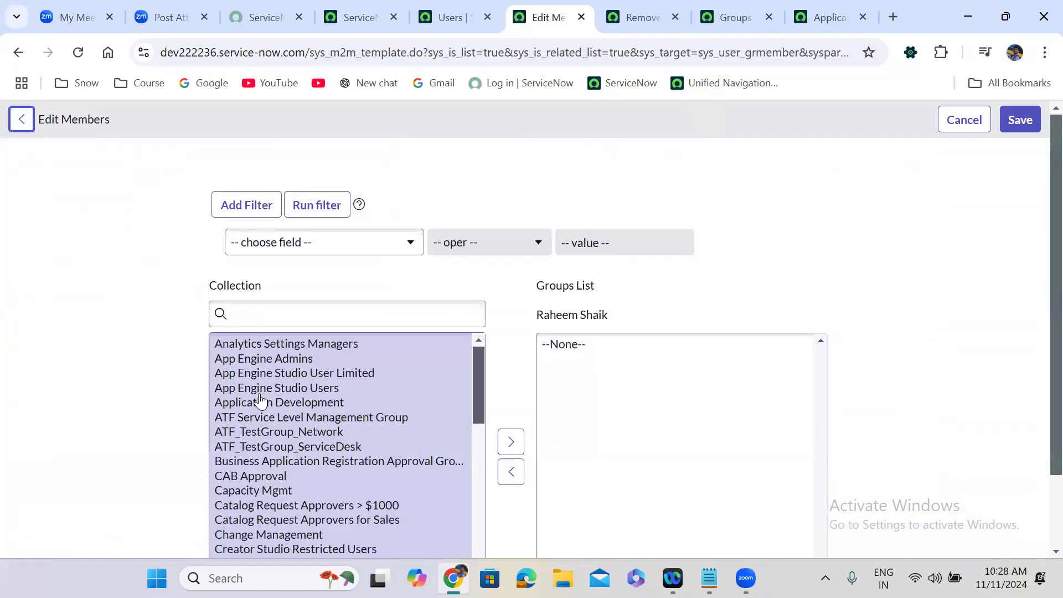
pyautogui.scroll(-1, 260, 399)
pyautogui.doubleClick(260, 398)
pyautogui.doubleClick(288, 379)
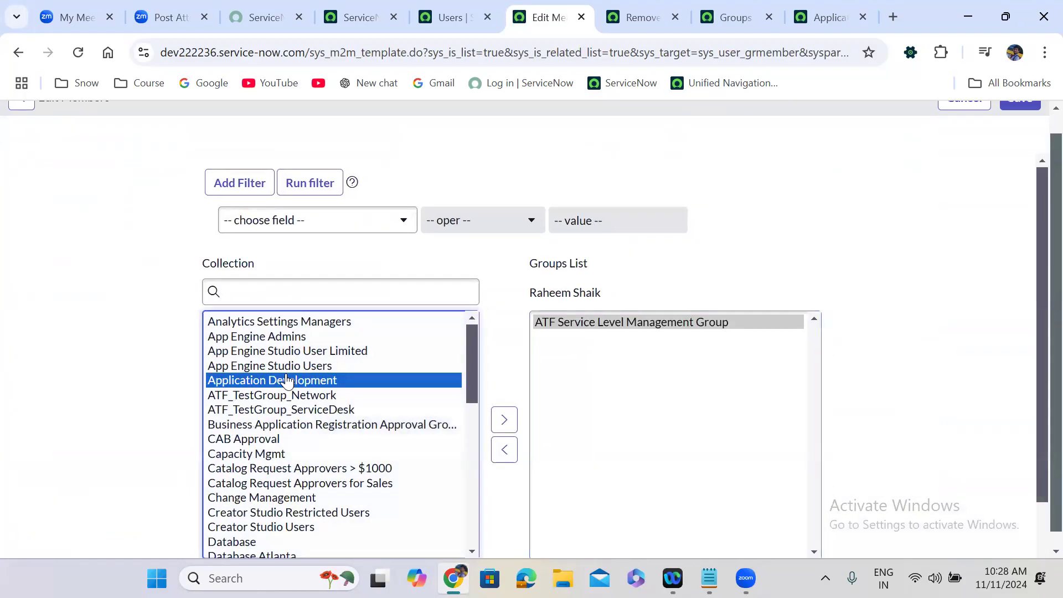
pyautogui.doubleClick(293, 370)
pyautogui.doubleClick(293, 354)
pyautogui.doubleClick(294, 338)
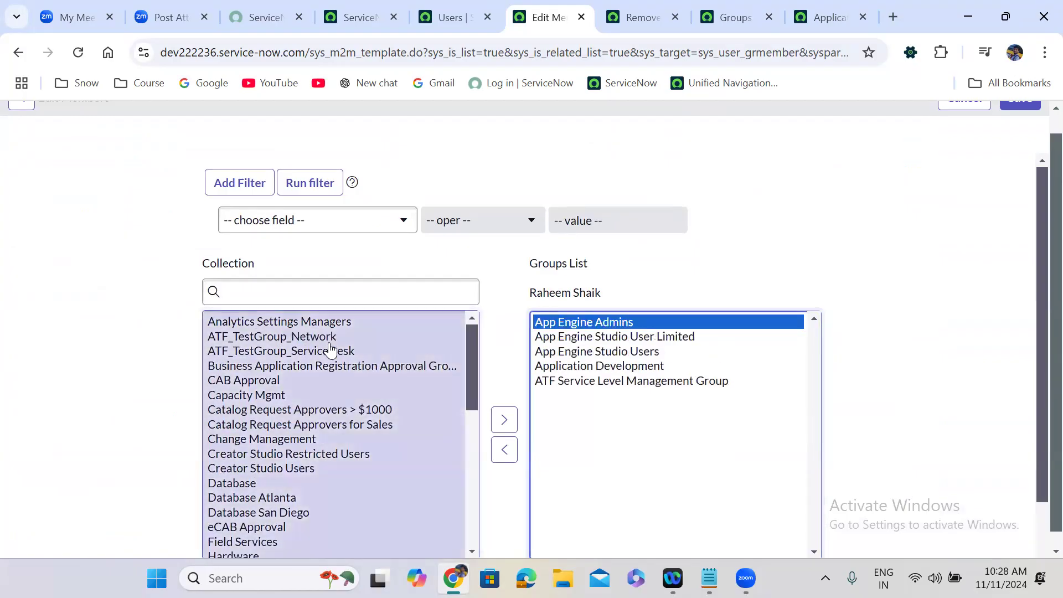
pyautogui.doubleClick(266, 381)
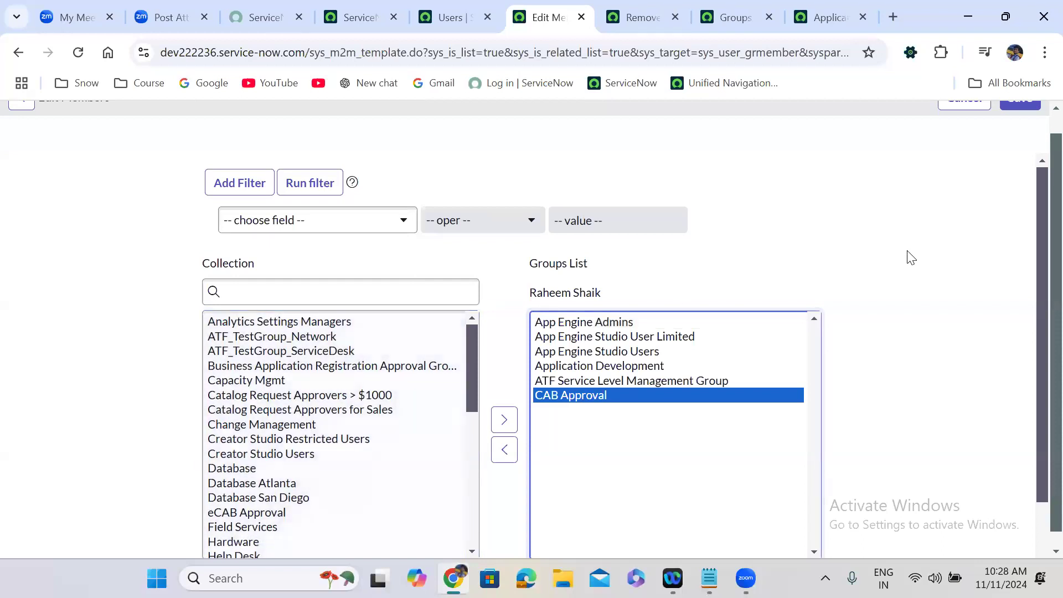
pyautogui.scroll(1, 1040, 124)
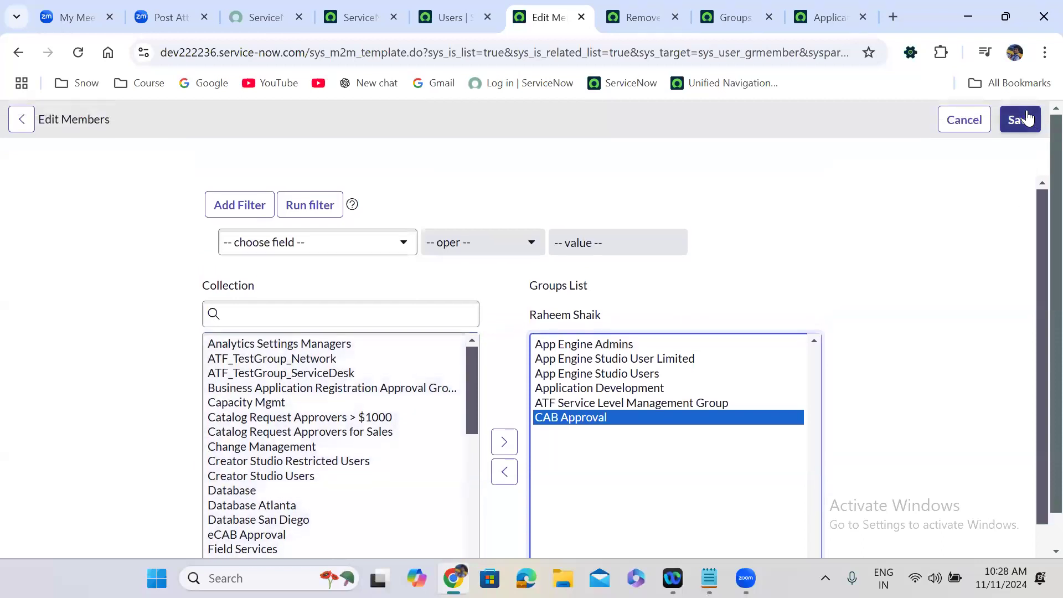
pyautogui.click(1025, 118)
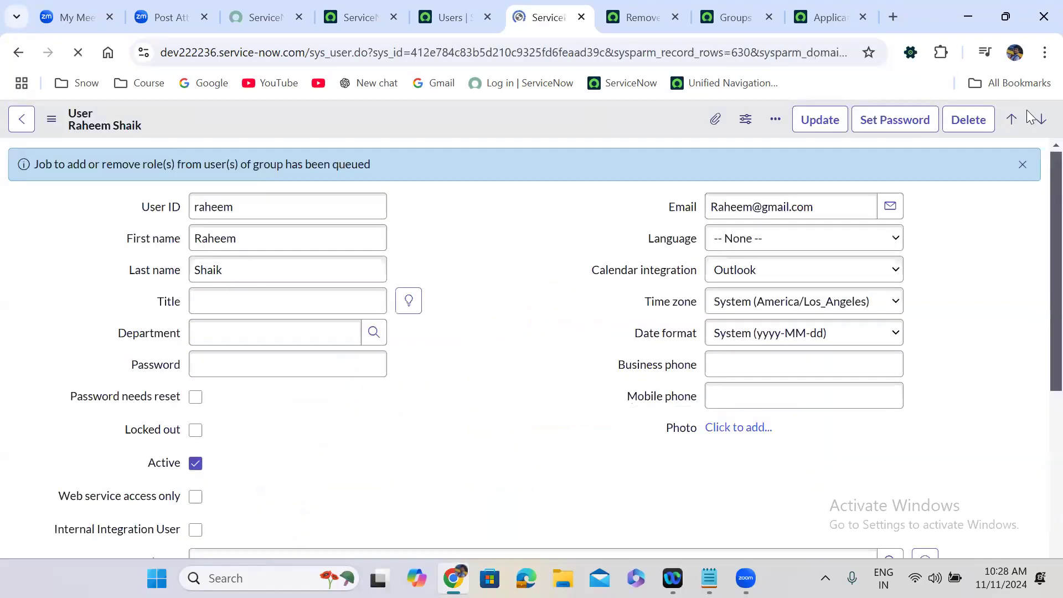
# Step: Dismiss the queued notice and reload the user's Groups list
pyautogui.click(1023, 165)
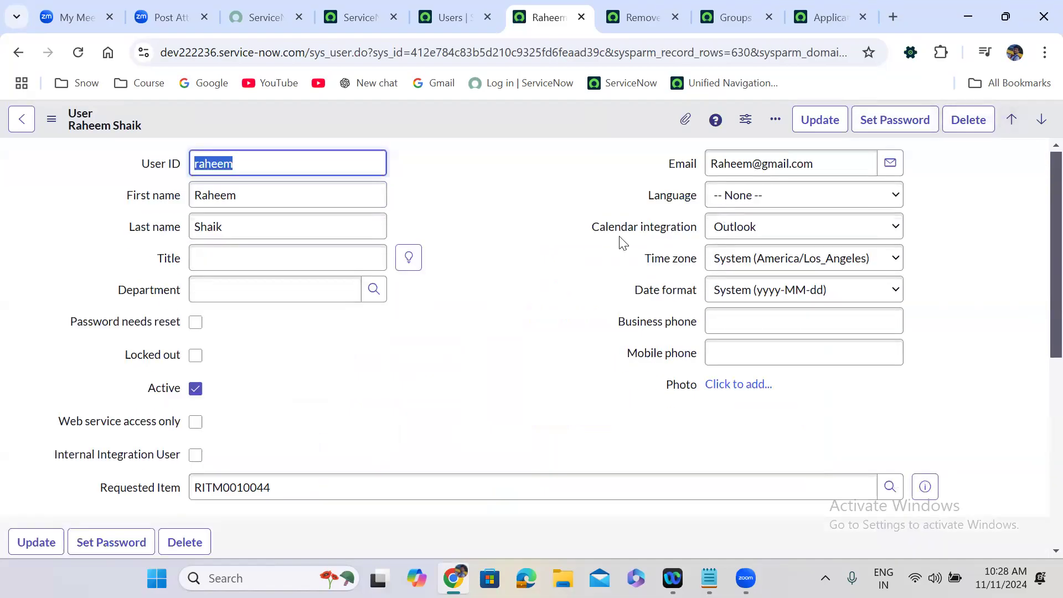
pyautogui.scroll(-5, 459, 375)
pyautogui.scroll(-1, 457, 369)
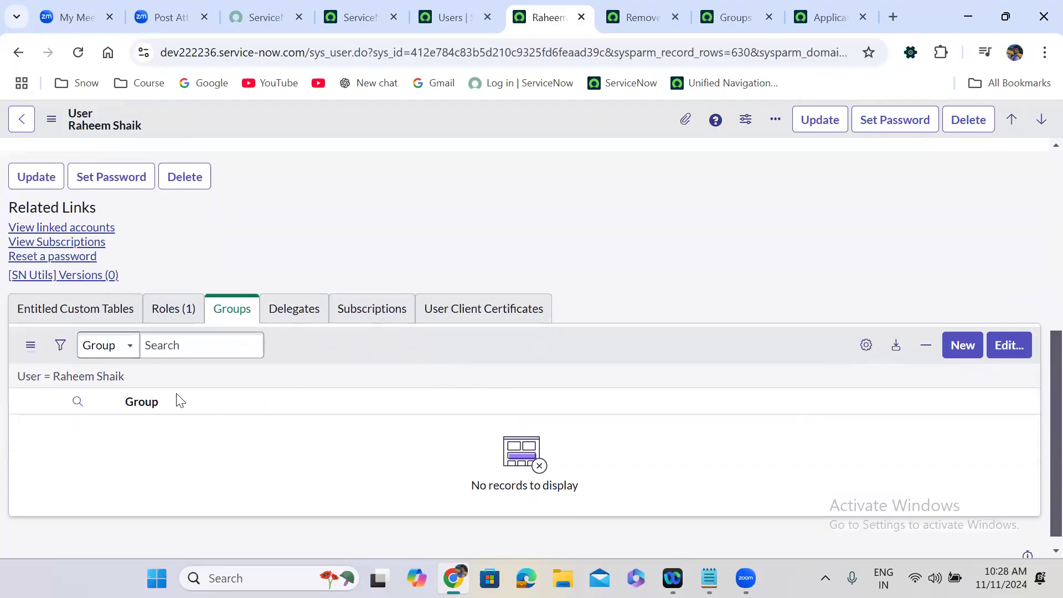
pyautogui.click(118, 377)
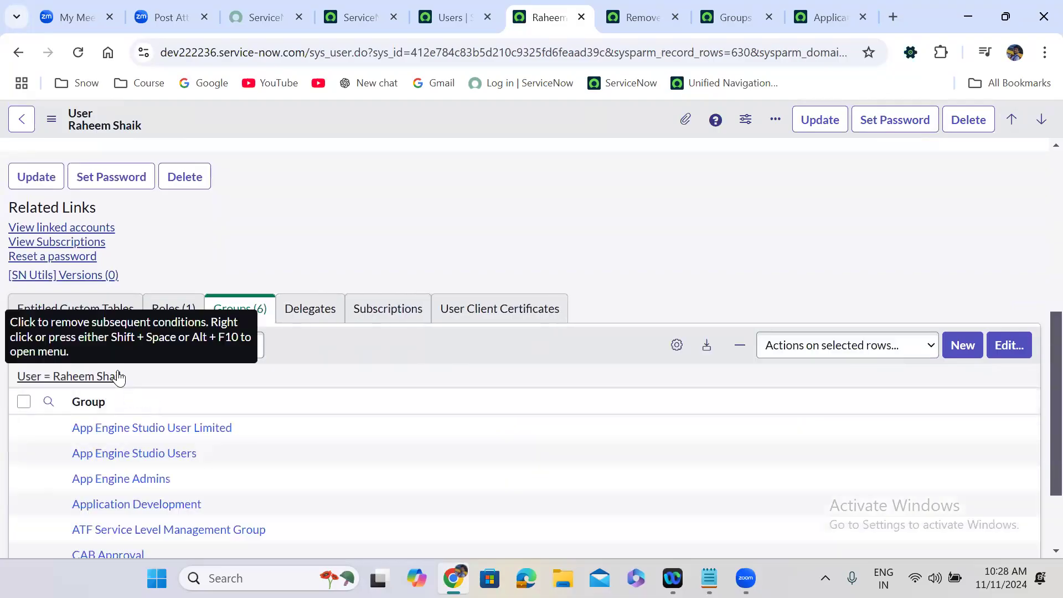
pyautogui.scroll(6, 394, 205)
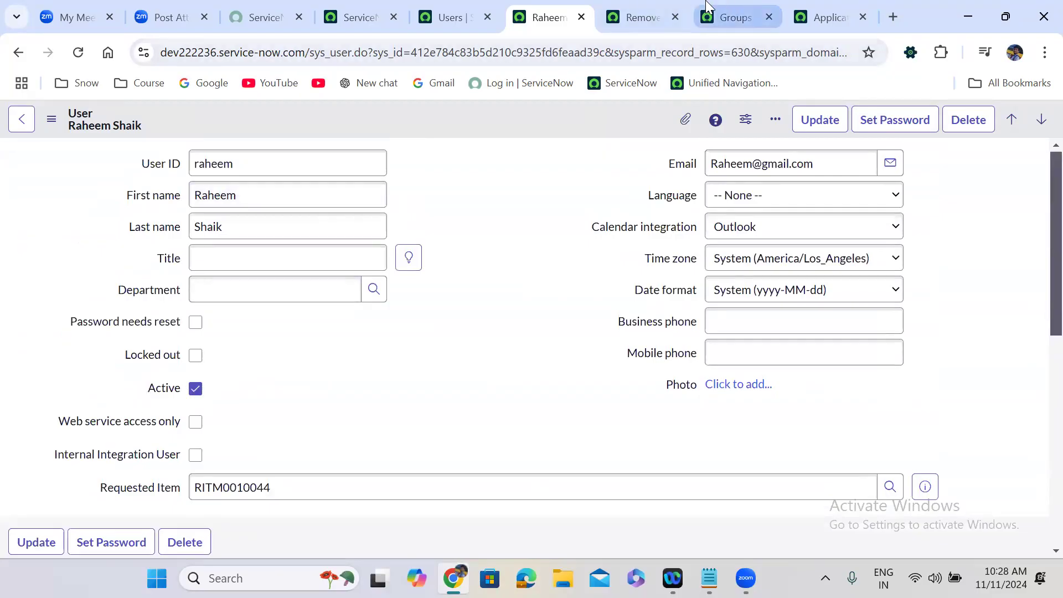
pyautogui.click(642, 5)
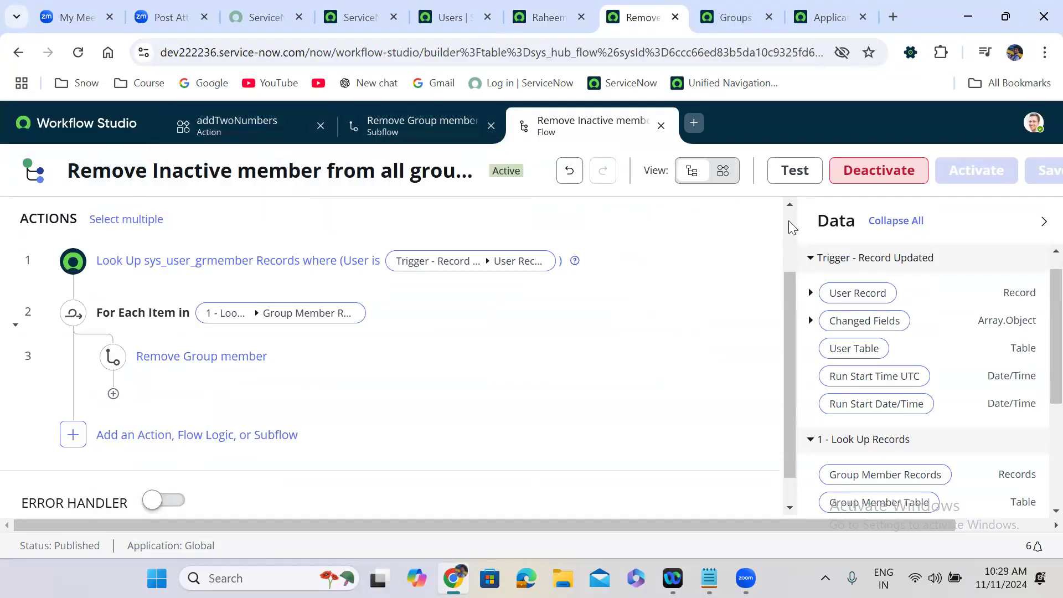
pyautogui.scroll(2, 788, 220)
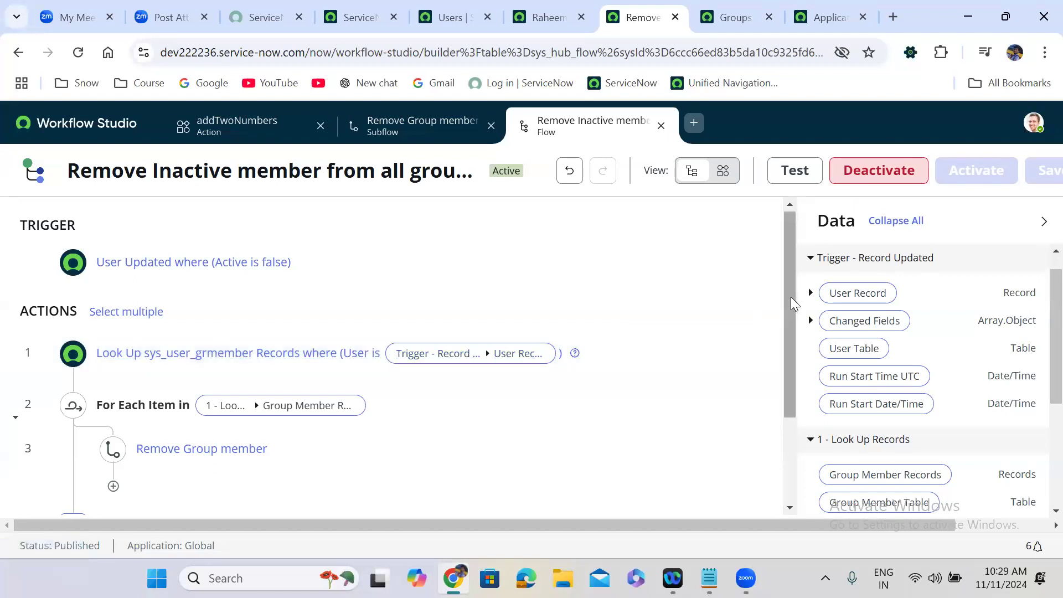
pyautogui.scroll(-2, 790, 296)
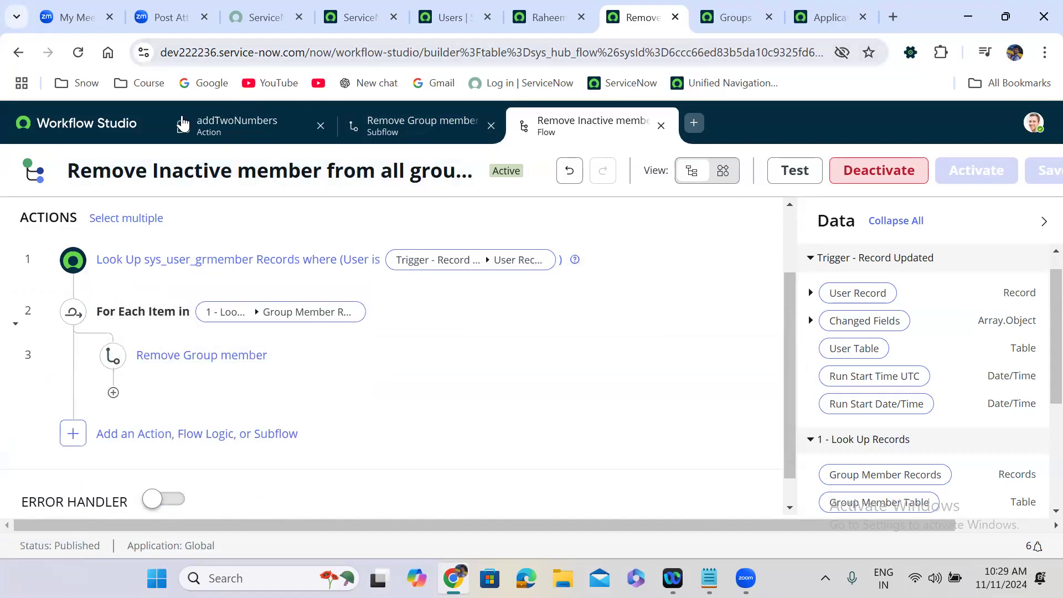
pyautogui.click(527, 5)
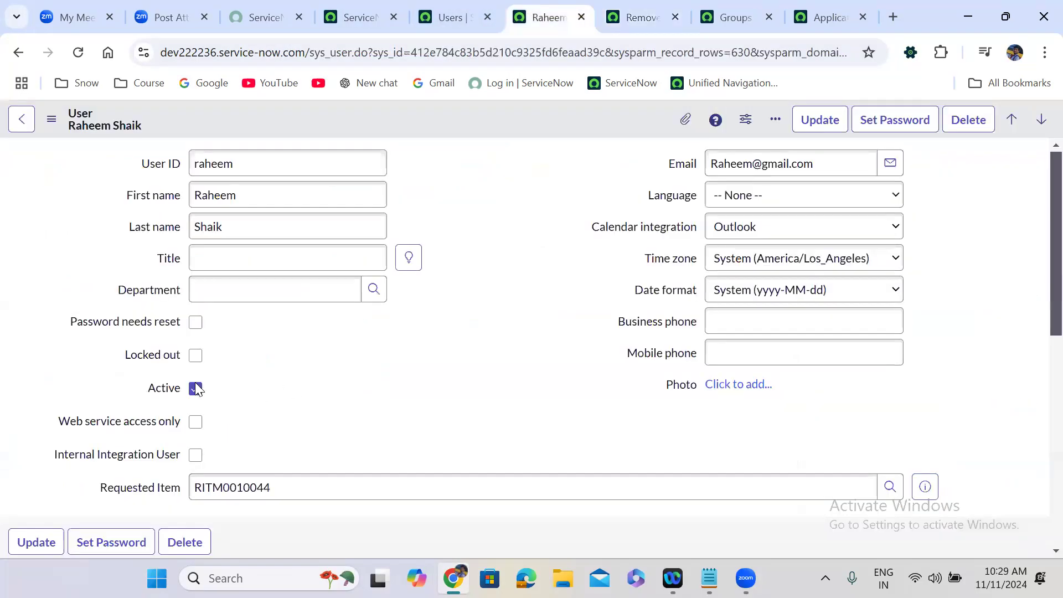
# Step: Save the user record as inactive
pyautogui.rightClick(433, 114)
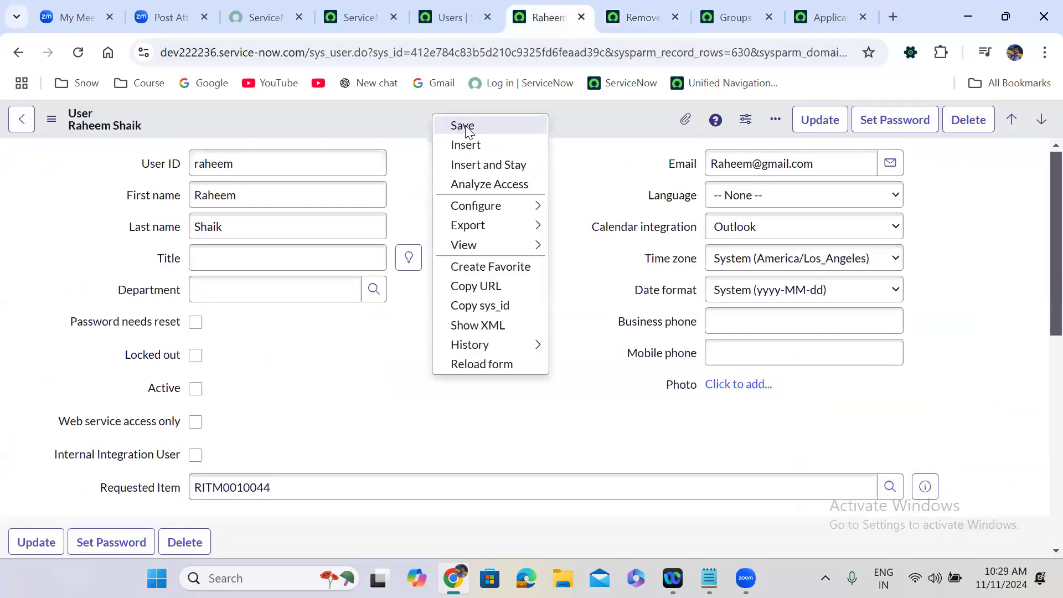
pyautogui.click(465, 125)
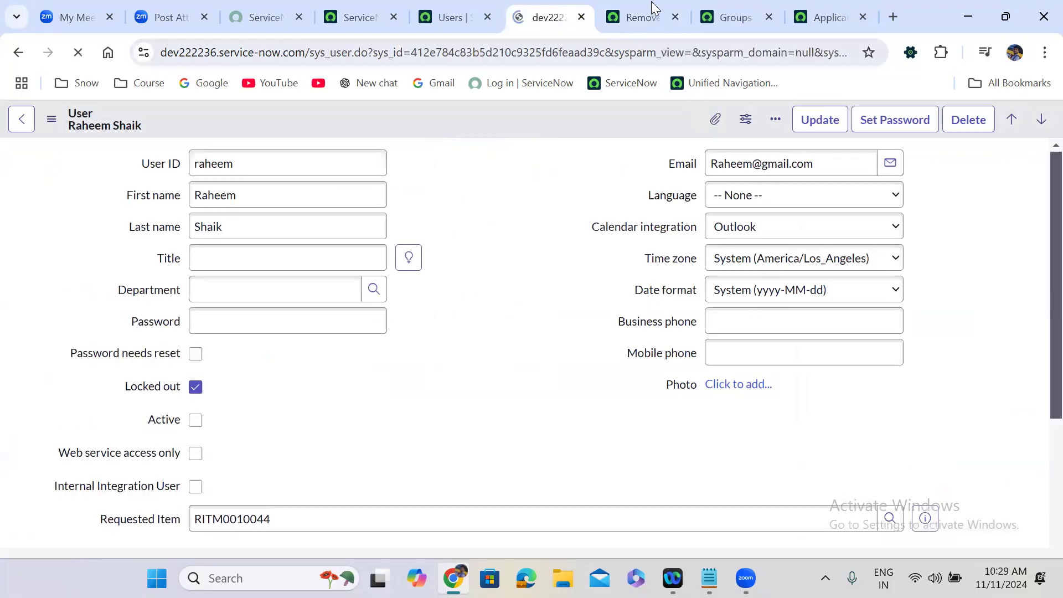
pyautogui.click(639, 5)
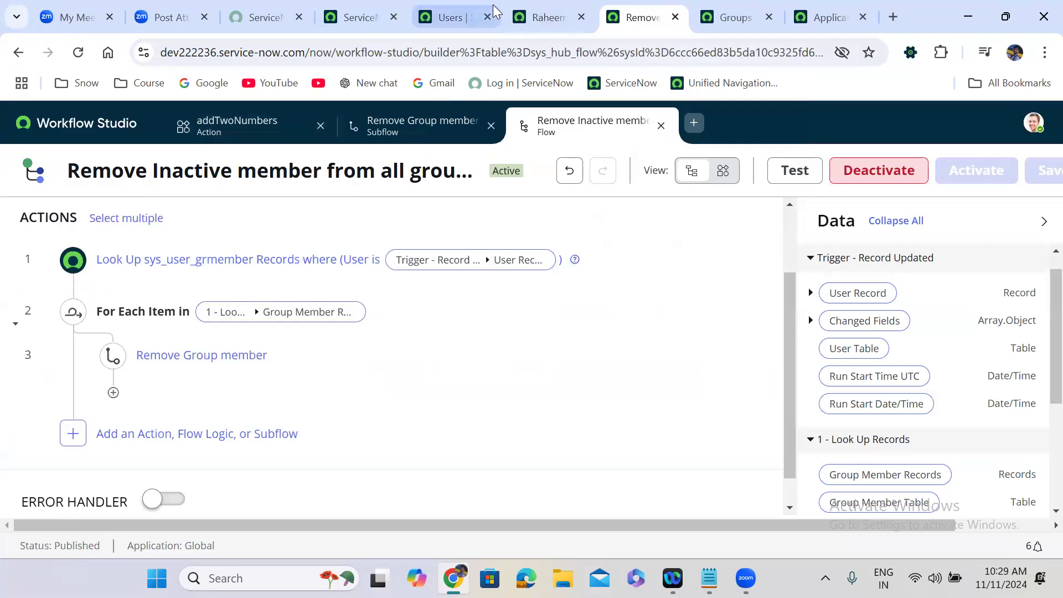
pyautogui.click(540, 17)
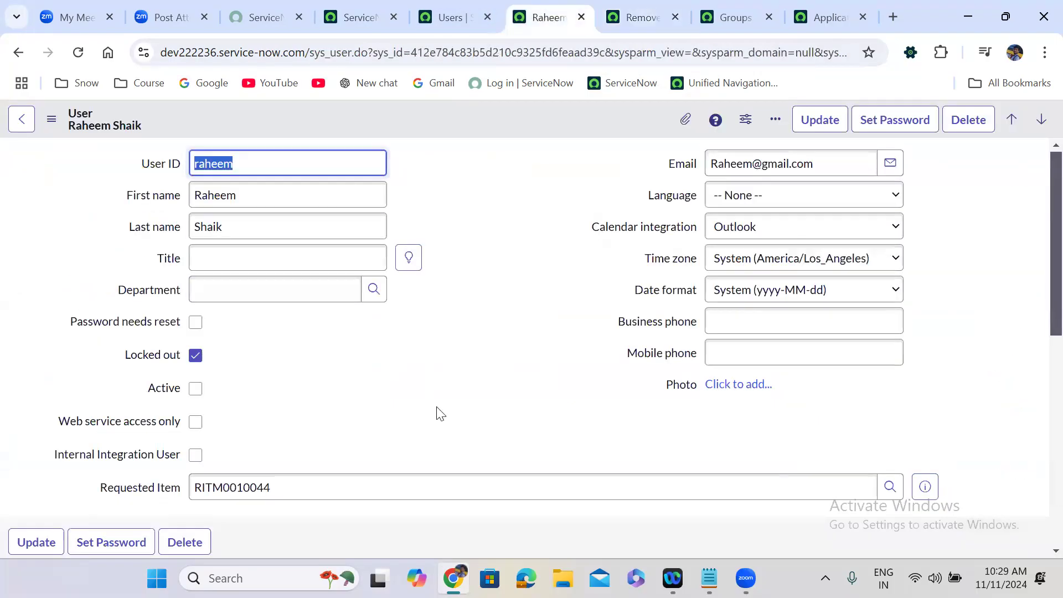
# Step: Reload the user record to confirm its six groups are still listed
pyautogui.scroll(-1, 437, 411)
pyautogui.scroll(-8, 437, 411)
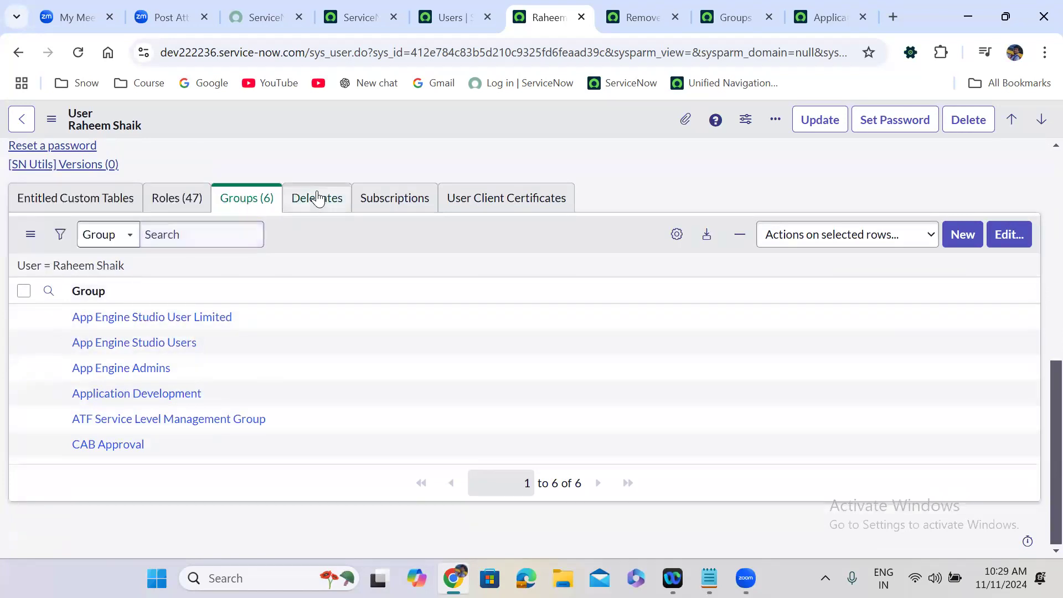
pyautogui.scroll(10, 326, 165)
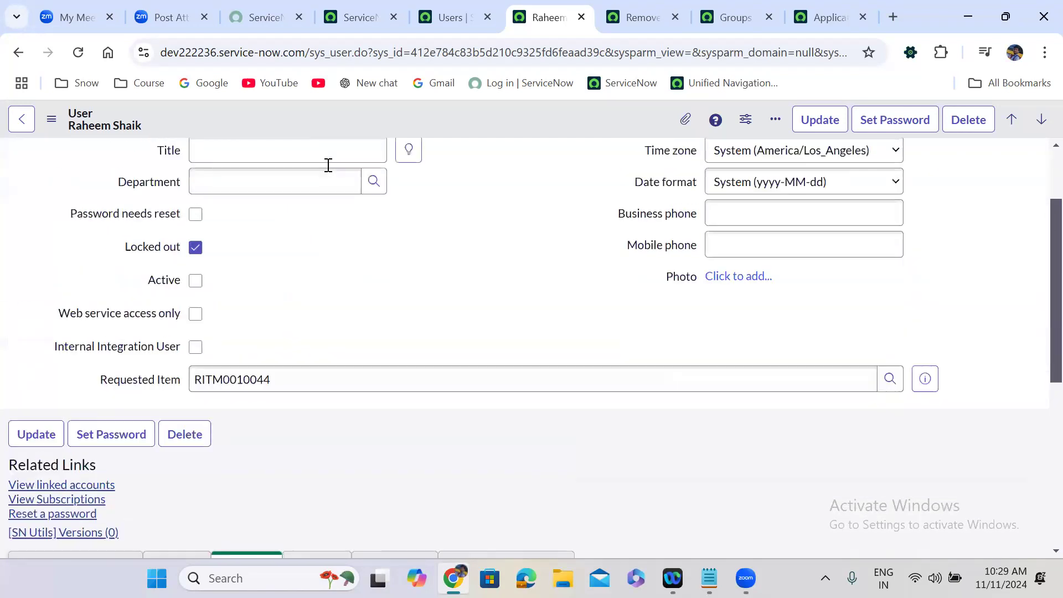
pyautogui.click(77, 54)
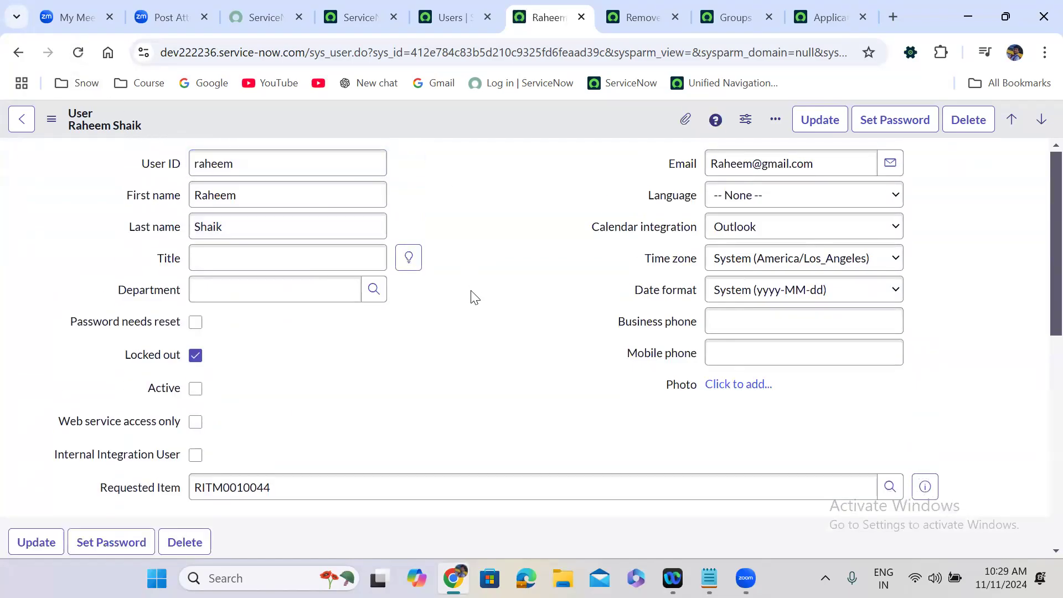
pyautogui.scroll(-10, 475, 298)
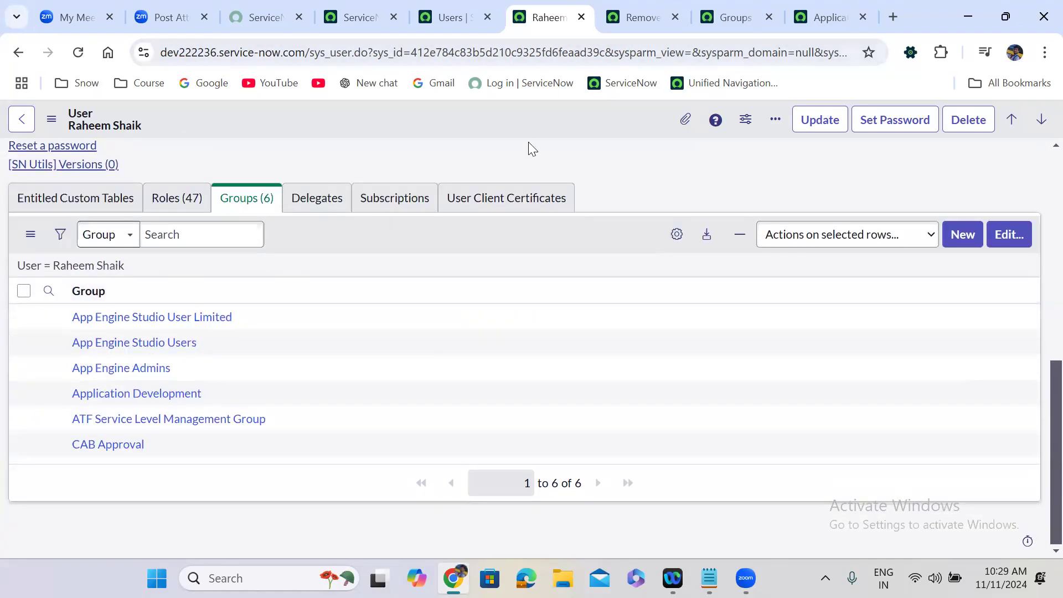
pyautogui.click(650, 17)
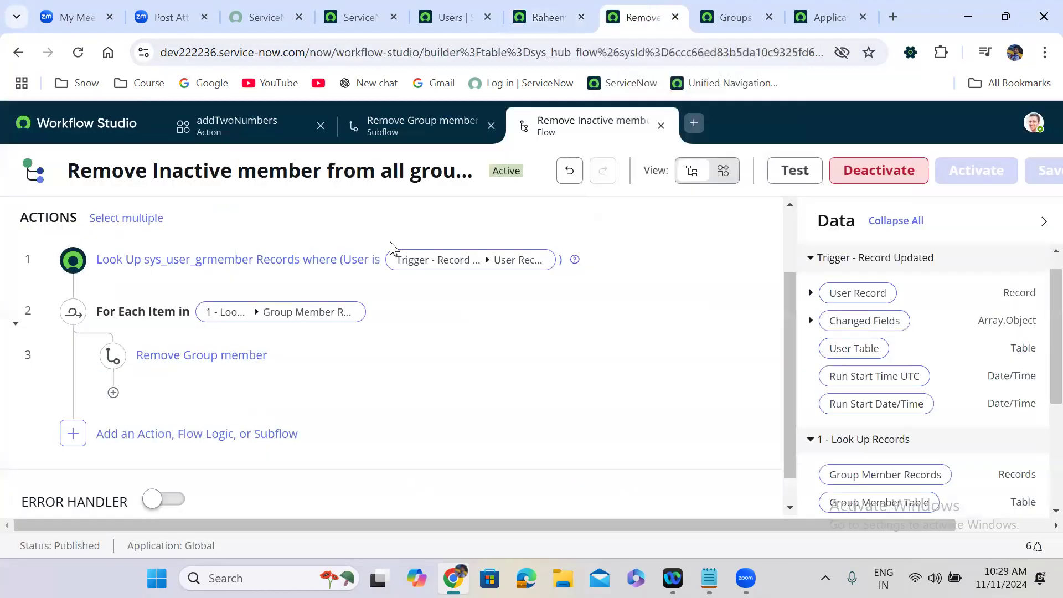
# Step: Change the trigger's Run Trigger setting to For every update
pyautogui.click(789, 214)
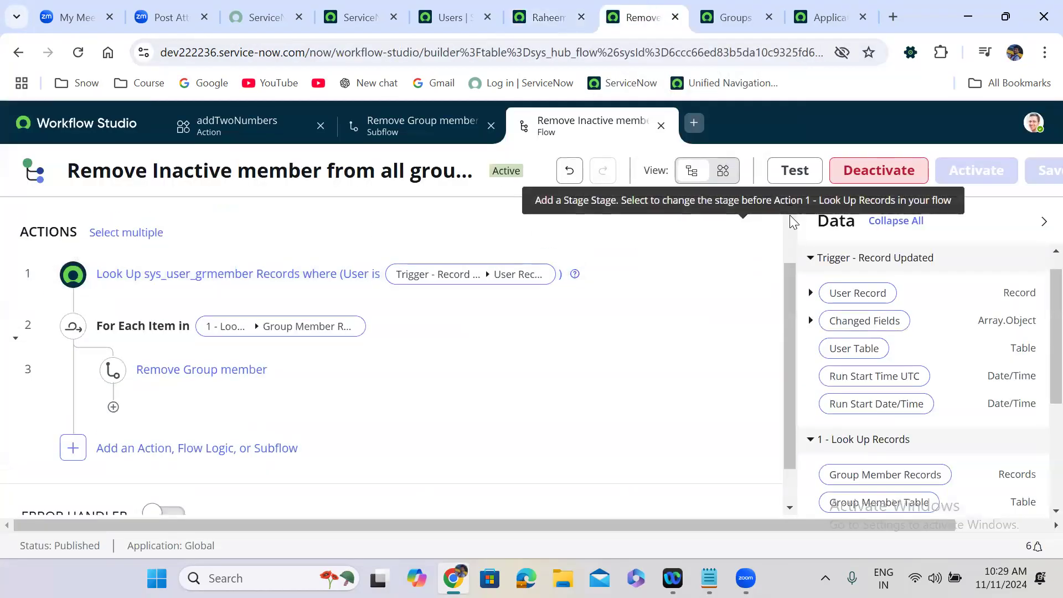
pyautogui.click(313, 257)
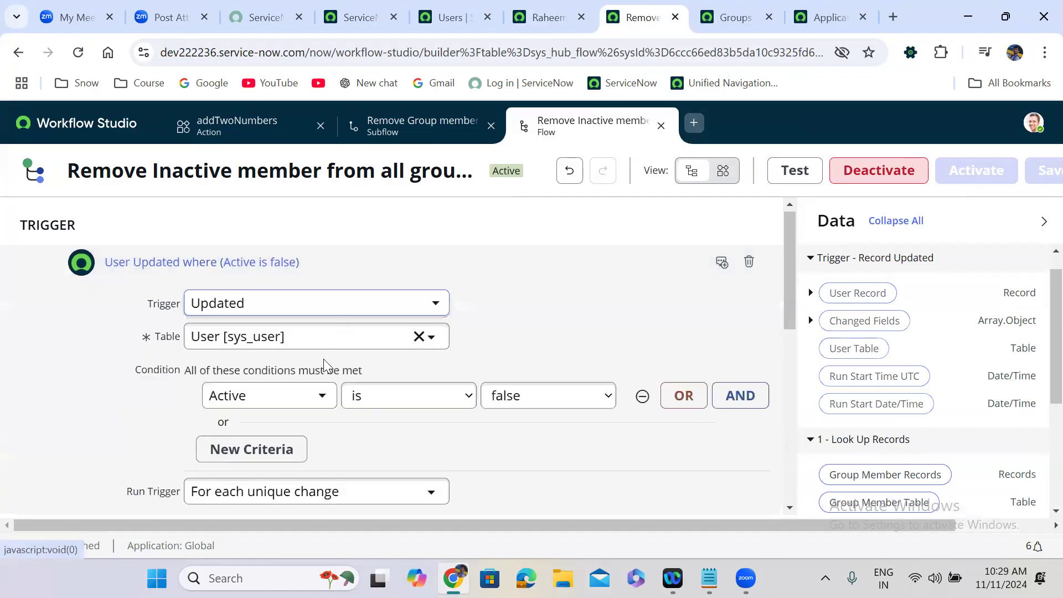
pyautogui.click(313, 491)
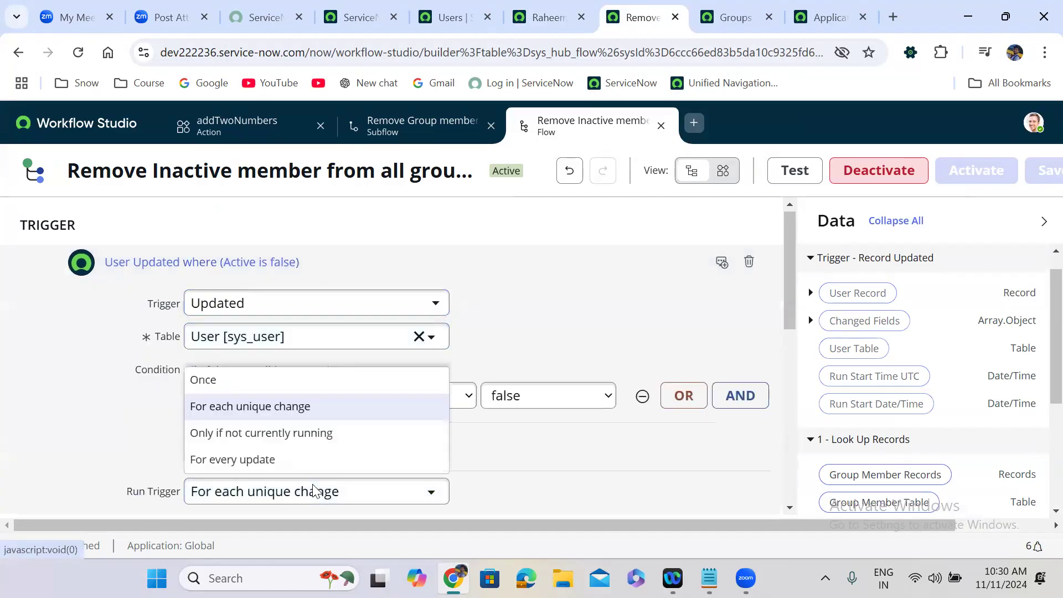
pyautogui.click(279, 459)
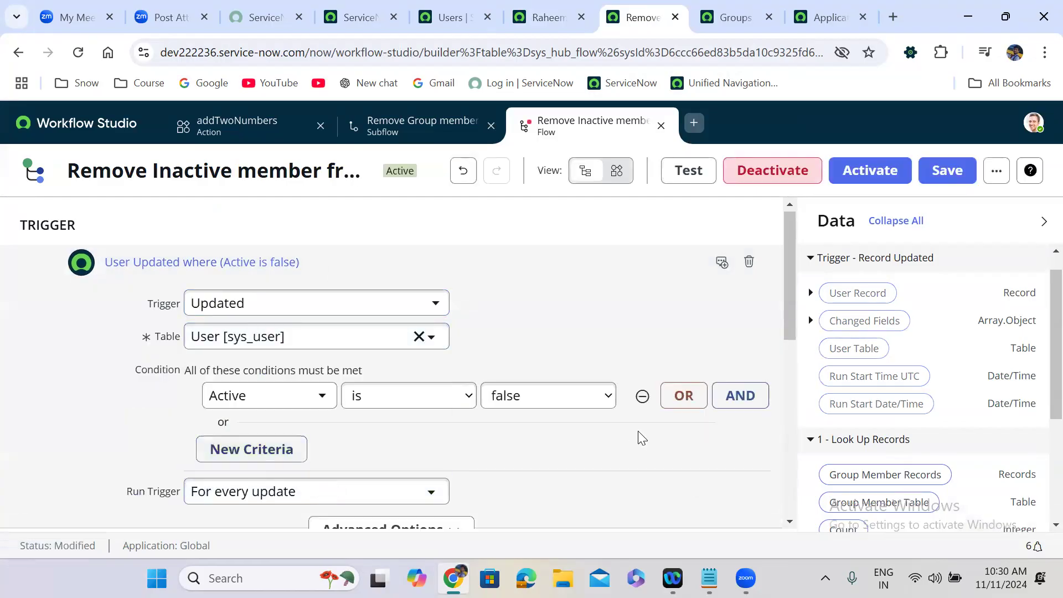
# Step: Save and activate the flow, then return to the user record
pyautogui.click(946, 171)
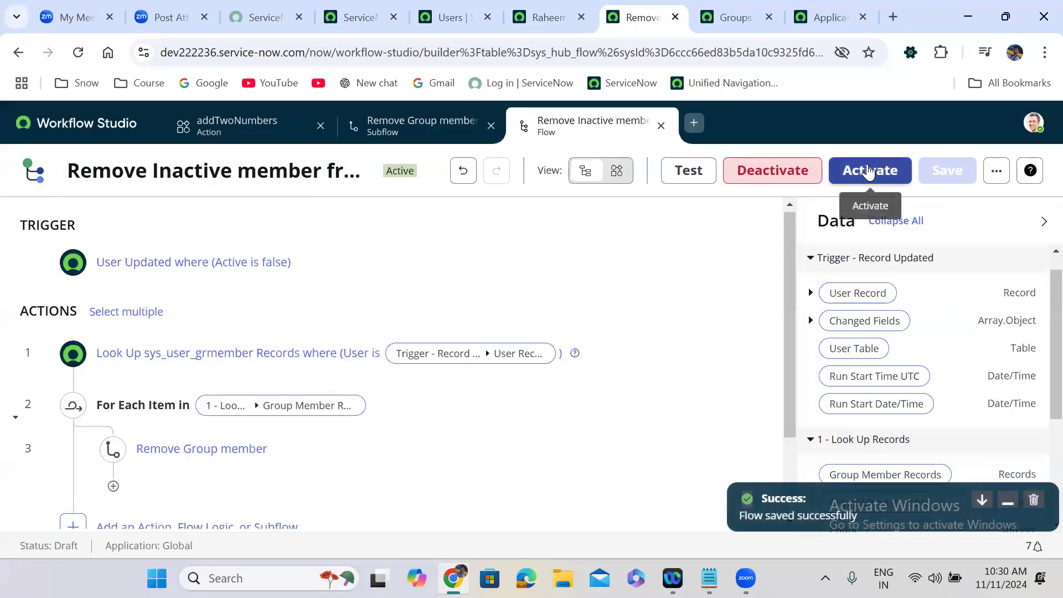
pyautogui.click(867, 165)
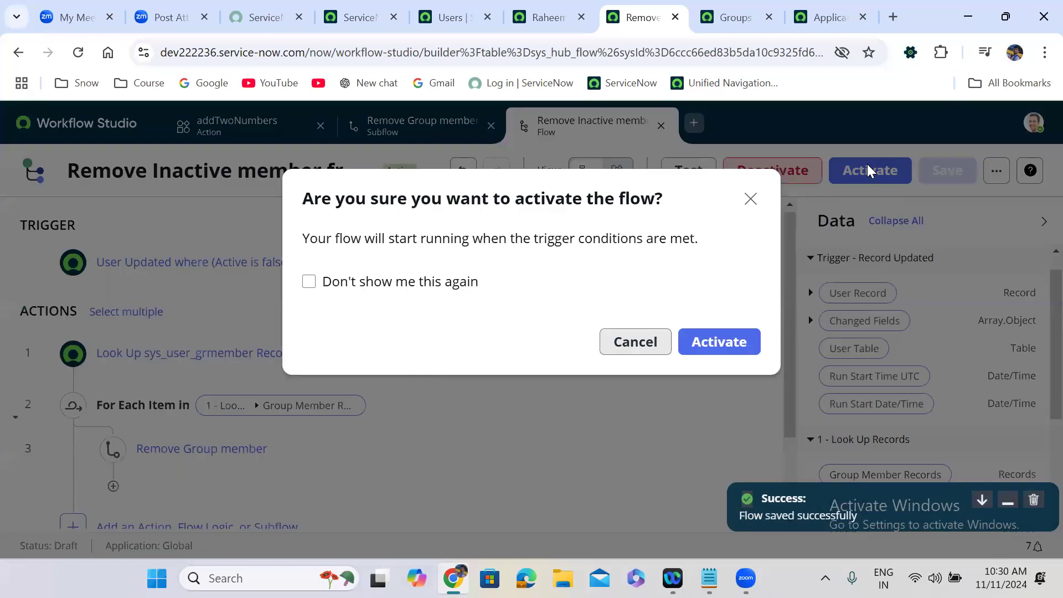
pyautogui.click(724, 341)
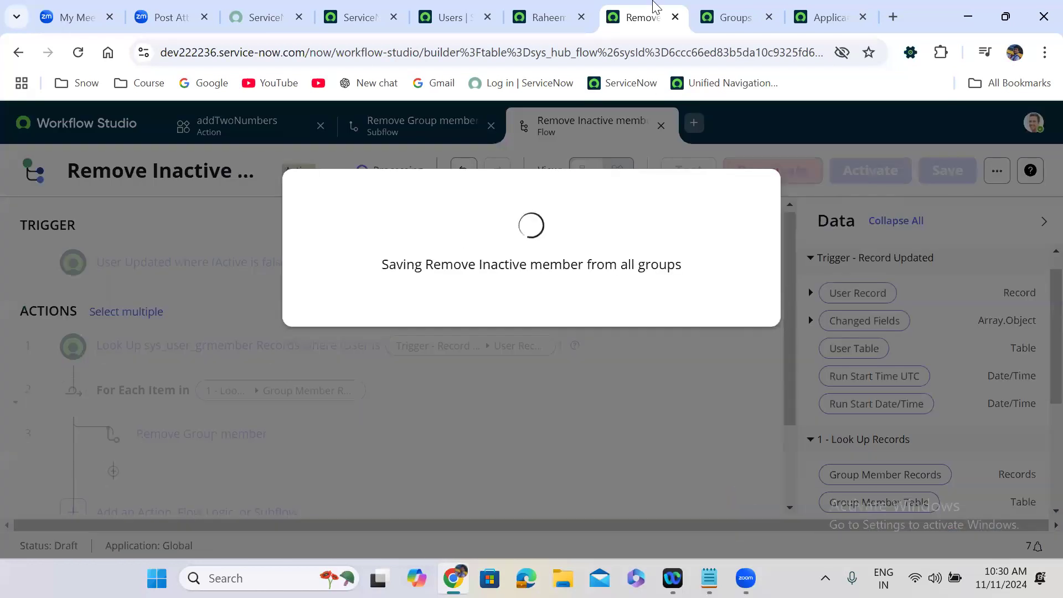
pyautogui.click(548, 16)
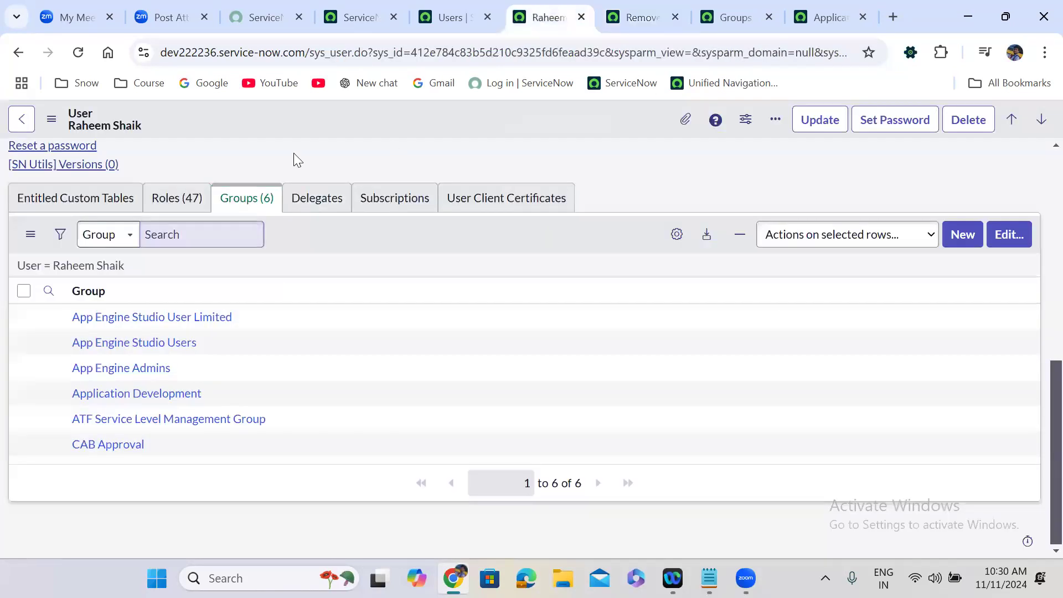
# Step: Save the user as active, then save them as inactive again to re-trigger the removal flow
pyautogui.scroll(7, 293, 153)
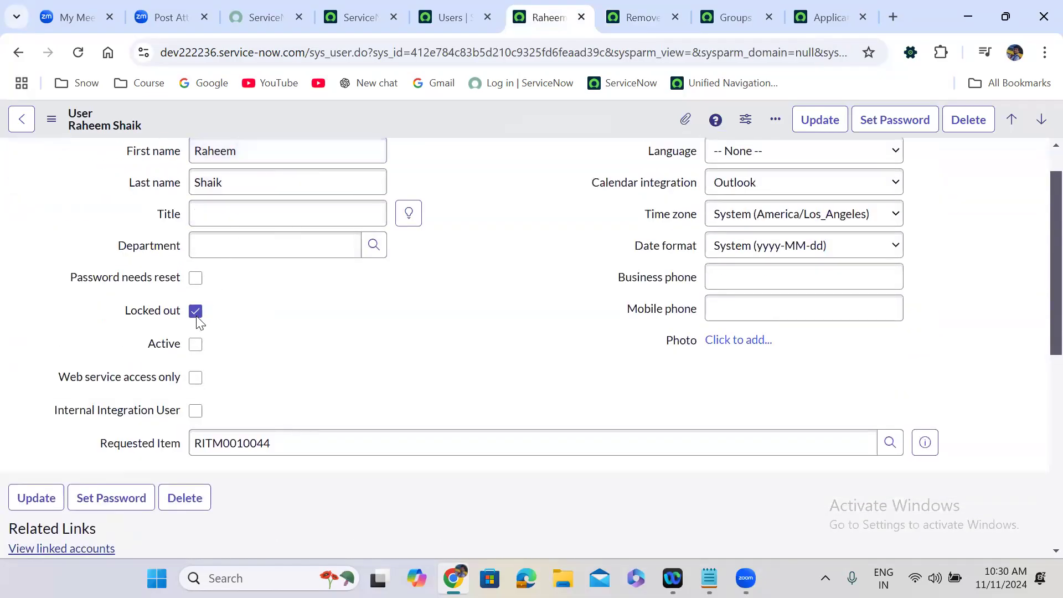
pyautogui.click(196, 344)
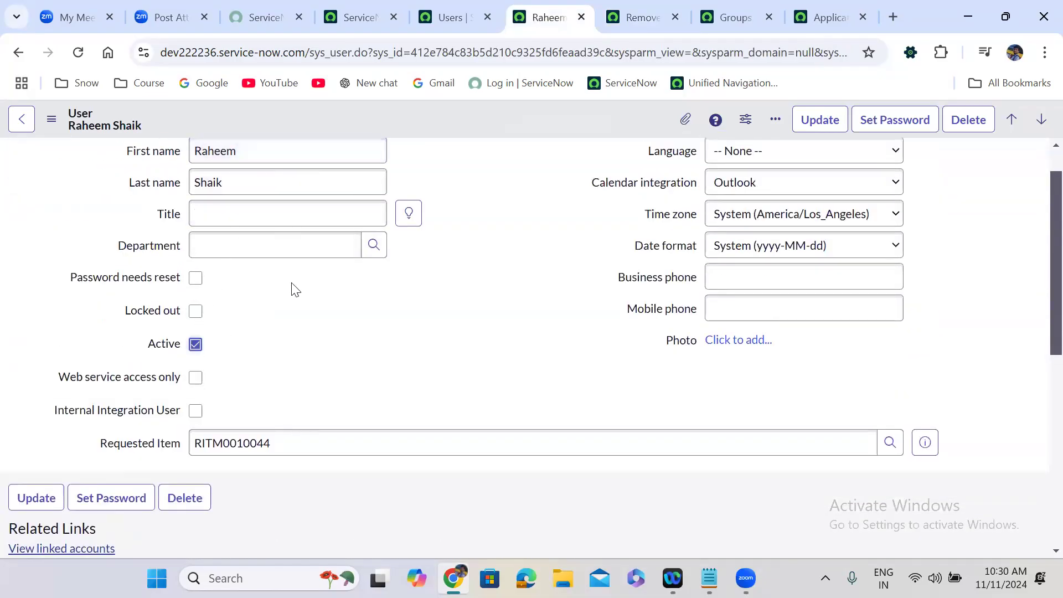
pyautogui.rightClick(415, 123)
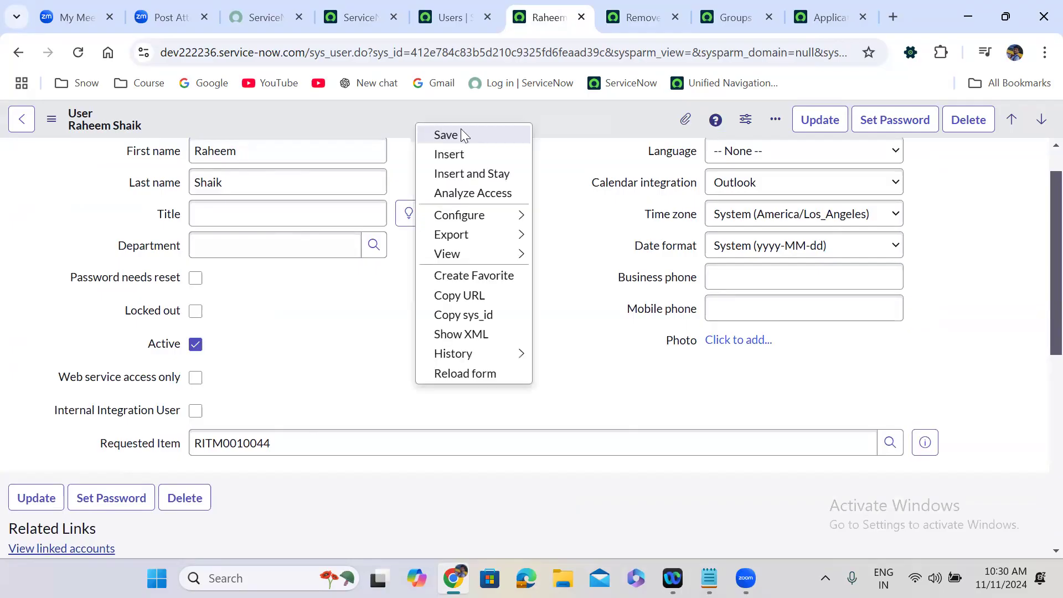
pyautogui.click(461, 131)
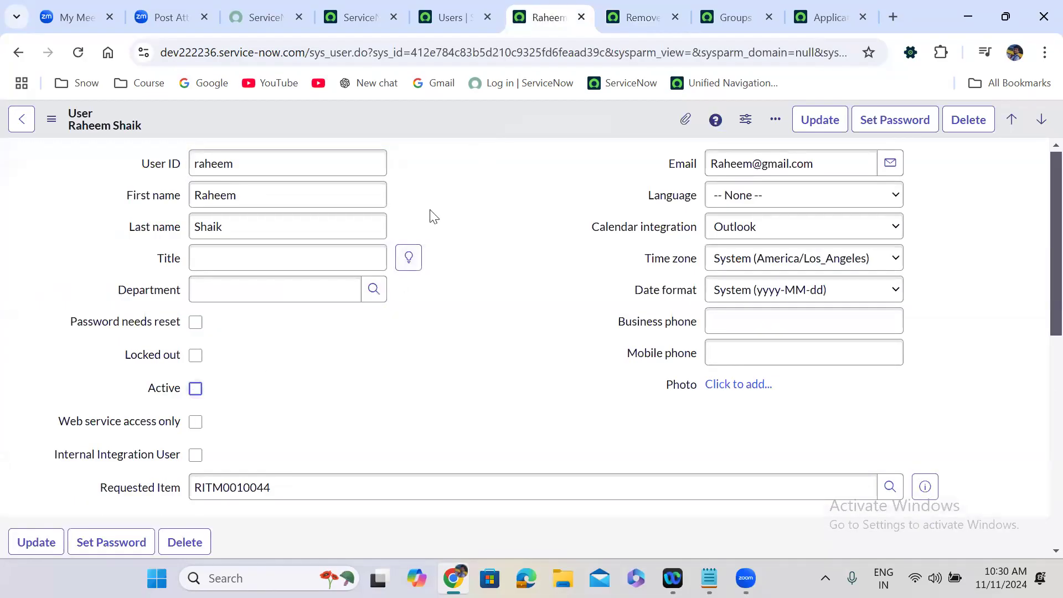
pyautogui.rightClick(479, 114)
pyautogui.click(513, 129)
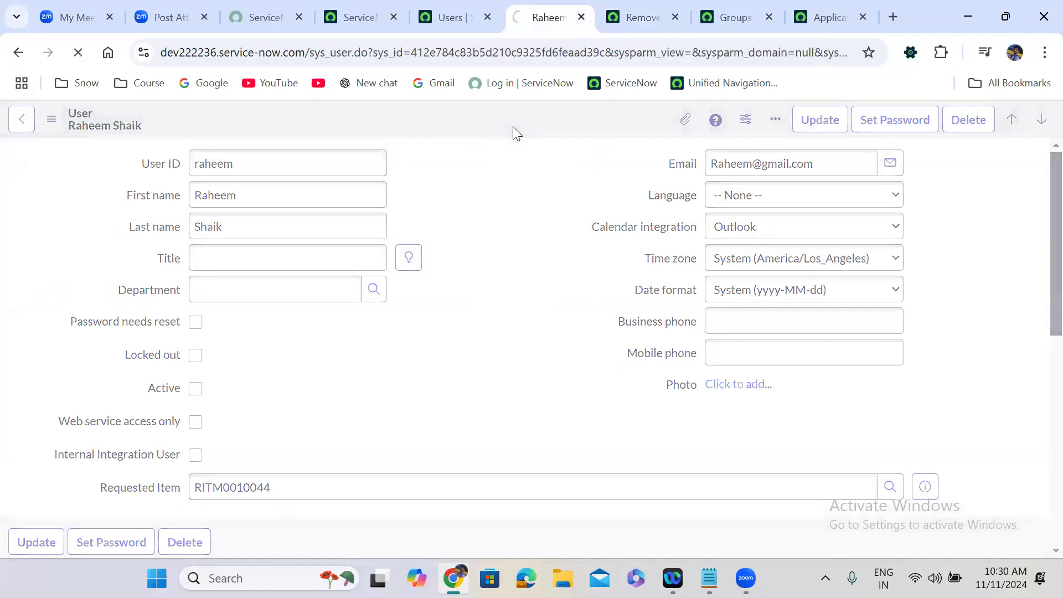
# Step: Reload the user's Groups list to confirm it shows no records
pyautogui.scroll(-9, 459, 261)
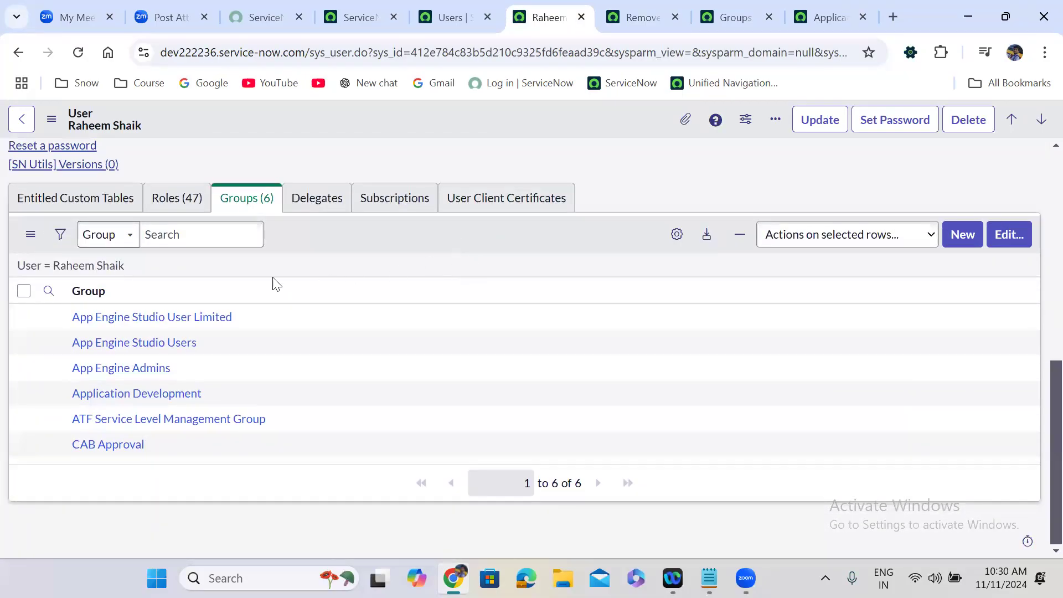
pyautogui.click(119, 266)
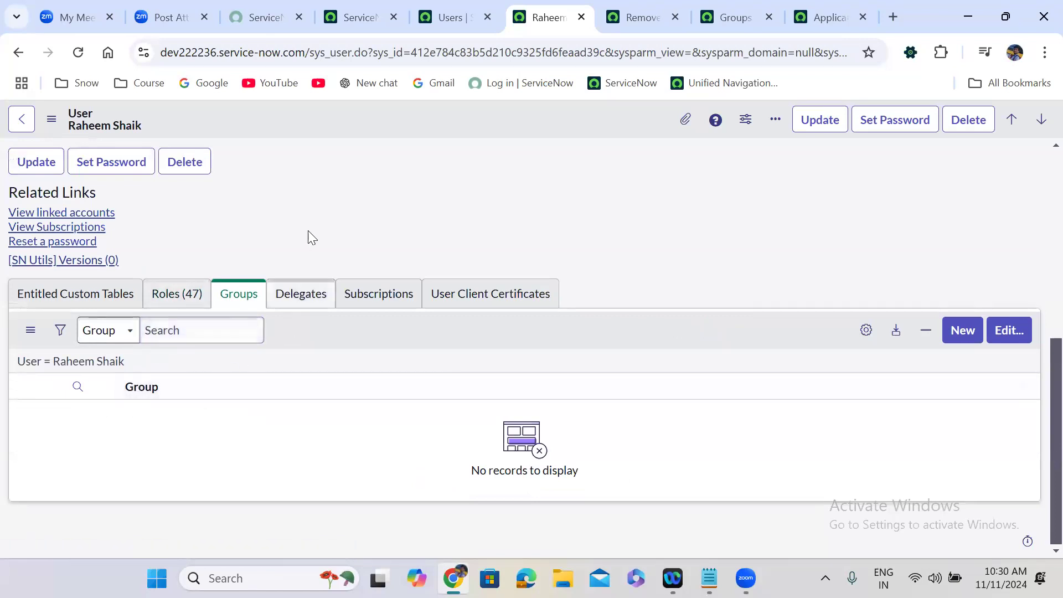
pyautogui.scroll(1, 346, 217)
pyautogui.scroll(5, 348, 217)
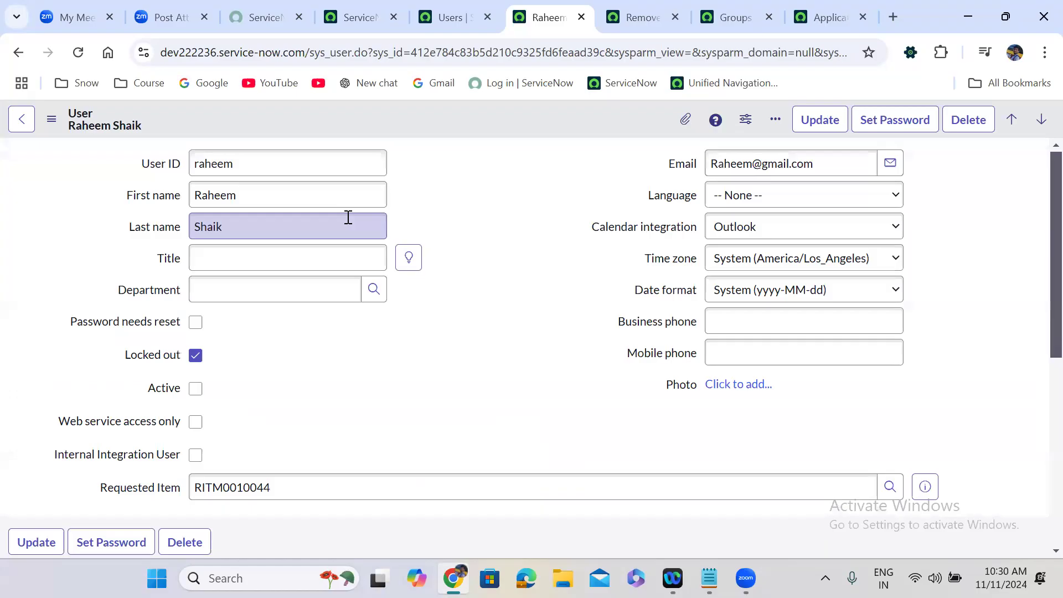
# Step: Glance at the Remove Group member subflow, return to the Remove Inactive member flow, then switch to the notes
pyautogui.click(631, 9)
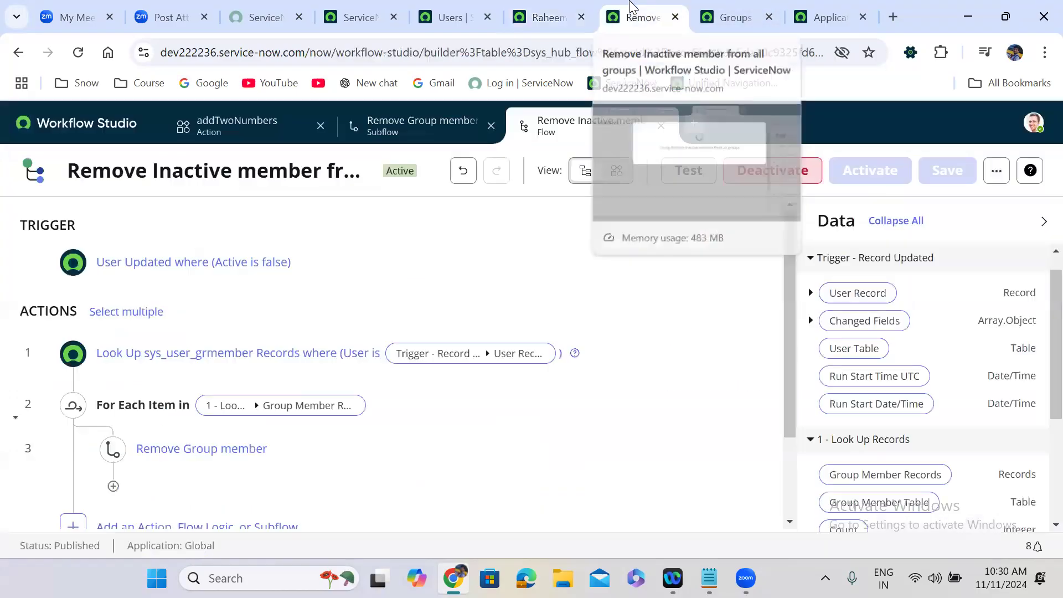
pyautogui.click(414, 124)
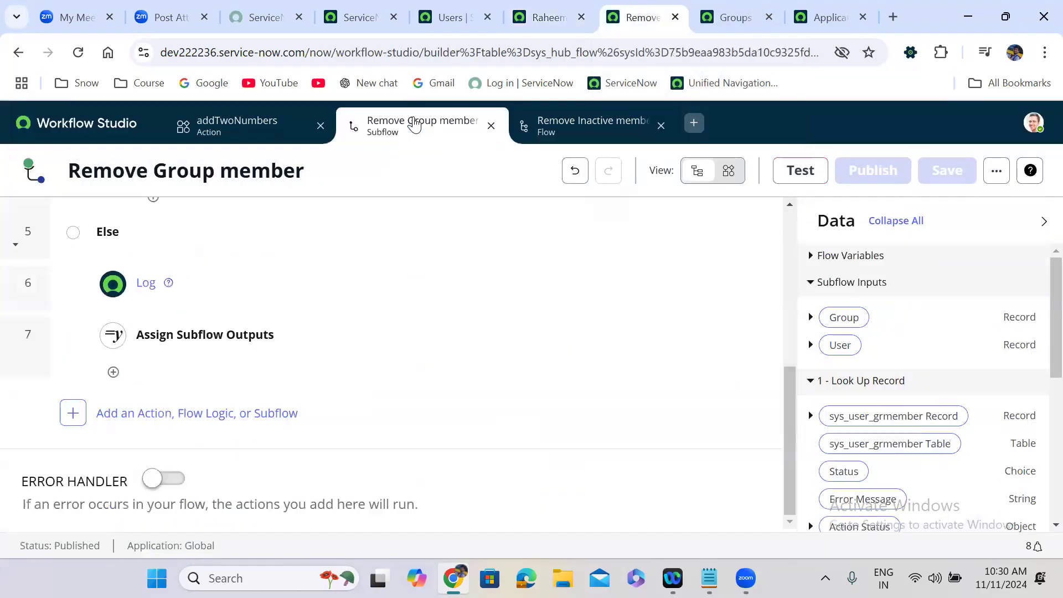
pyautogui.click(544, 125)
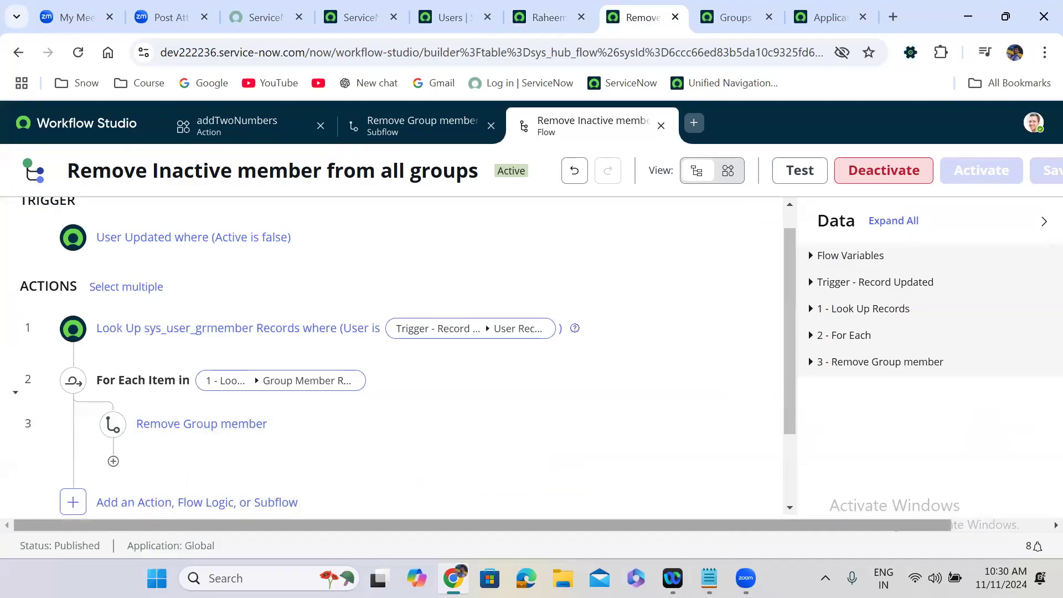
pyautogui.hotkey('alt', 'Tab')
# Step: Complete the note as 'Flow Designers: trigger, it will have actions, flow logics, subflows' and minimize Notepad
pyautogui.click(128, 104)
pyautogui.write(': trigger')
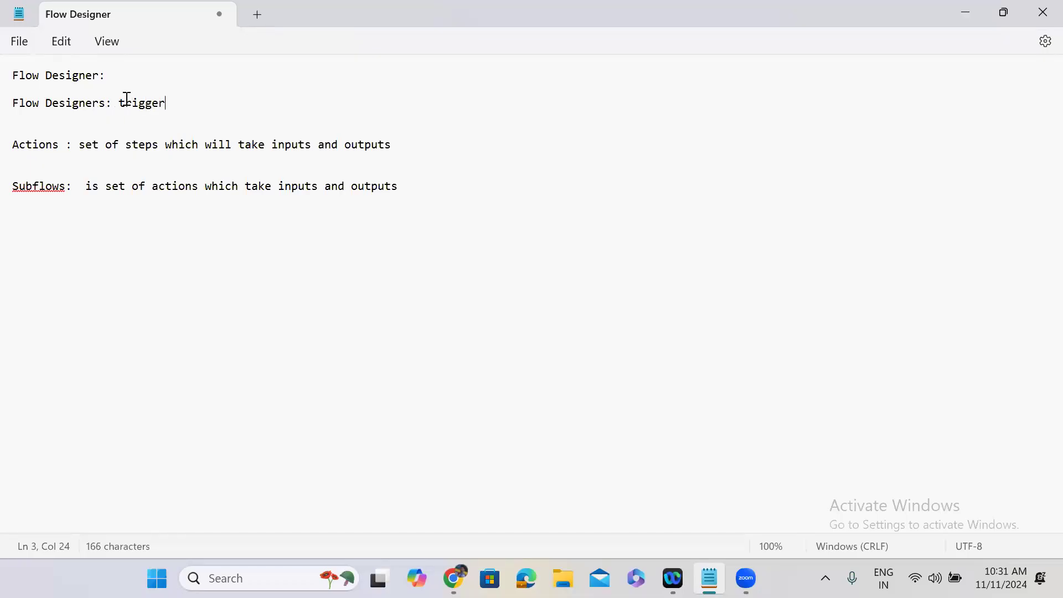
pyautogui.click(122, 79)
pyautogui.press('Return')
pyautogui.press('Return')
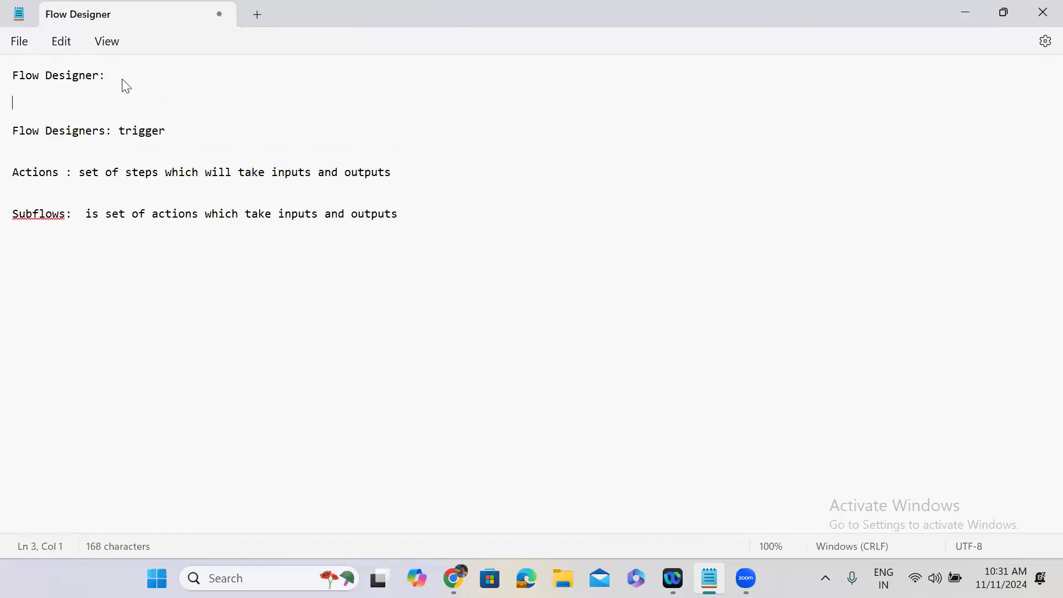
pyautogui.click(166, 131)
pyautogui.write(', it will have')
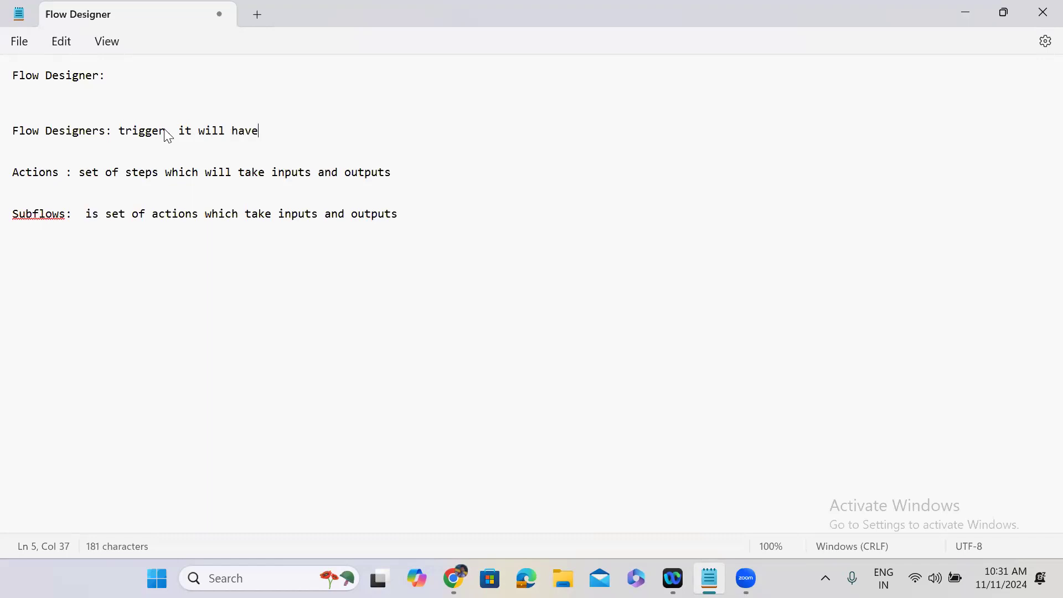
pyautogui.write(' actions, flow ')
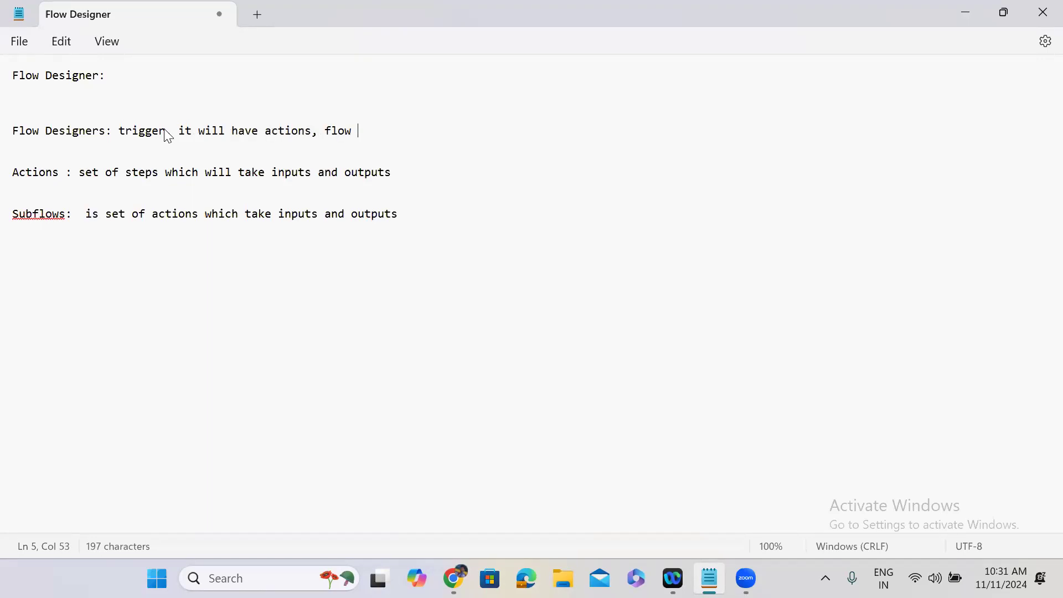
pyautogui.write('logics, subflows')
pyautogui.click(961, 12)
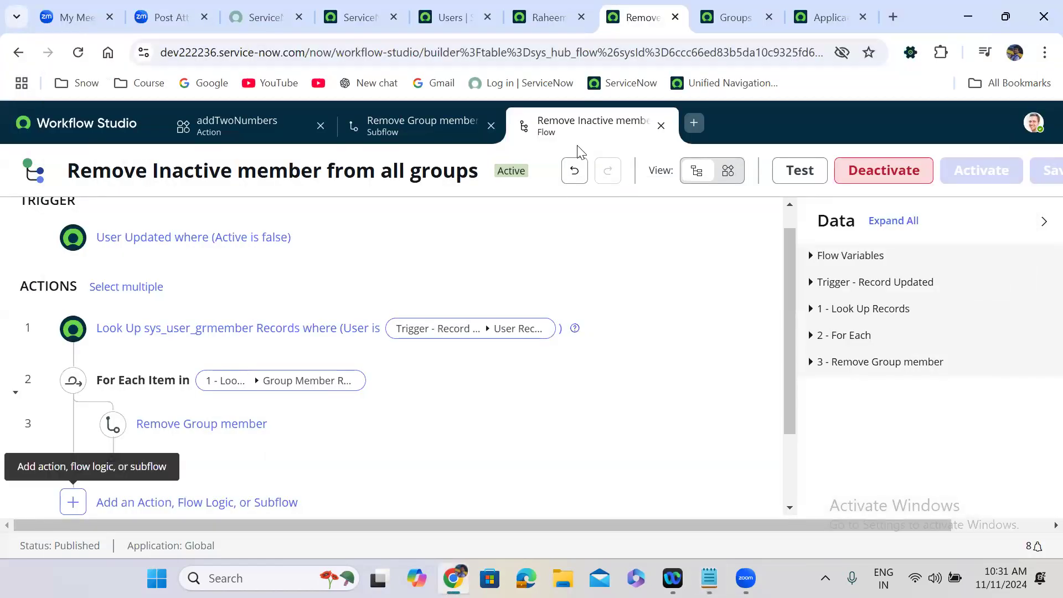
# Step: Run a test of the addTwoNumbers action with inputs 80 and 20
pyautogui.click(252, 123)
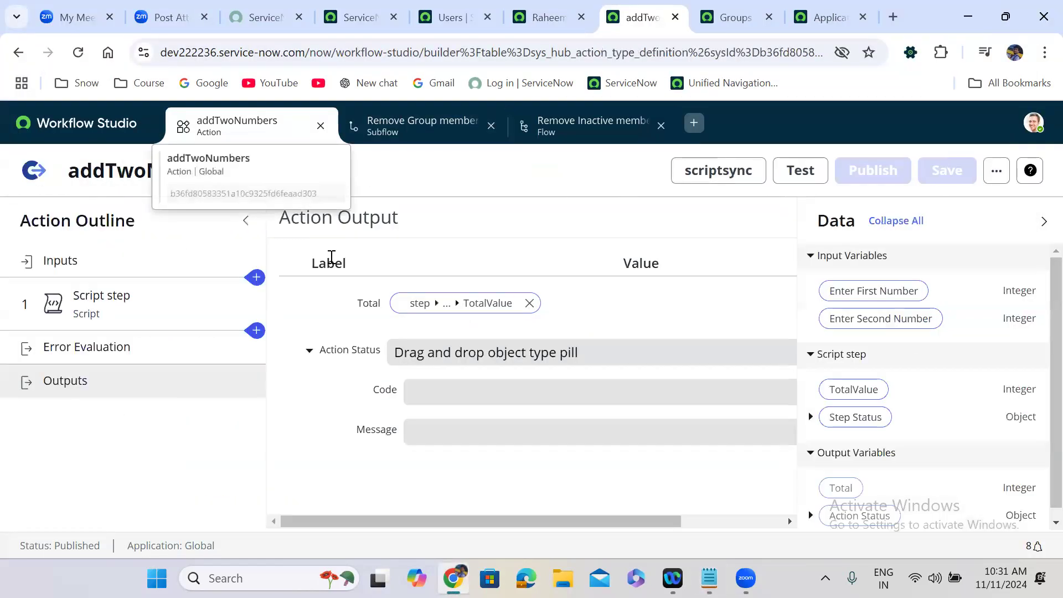
pyautogui.click(808, 172)
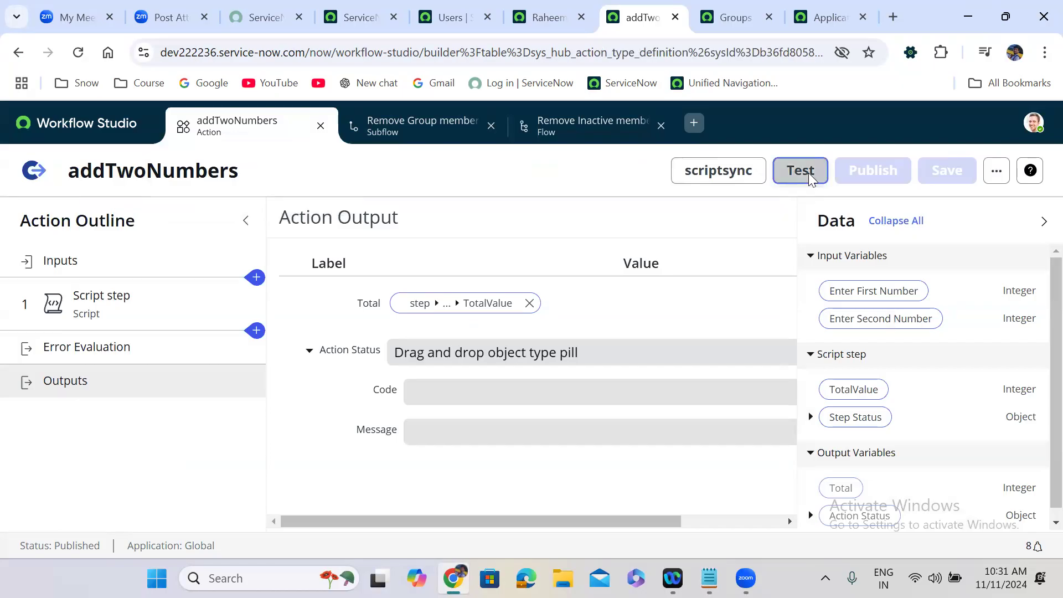
pyautogui.click(493, 316)
pyautogui.write('80')
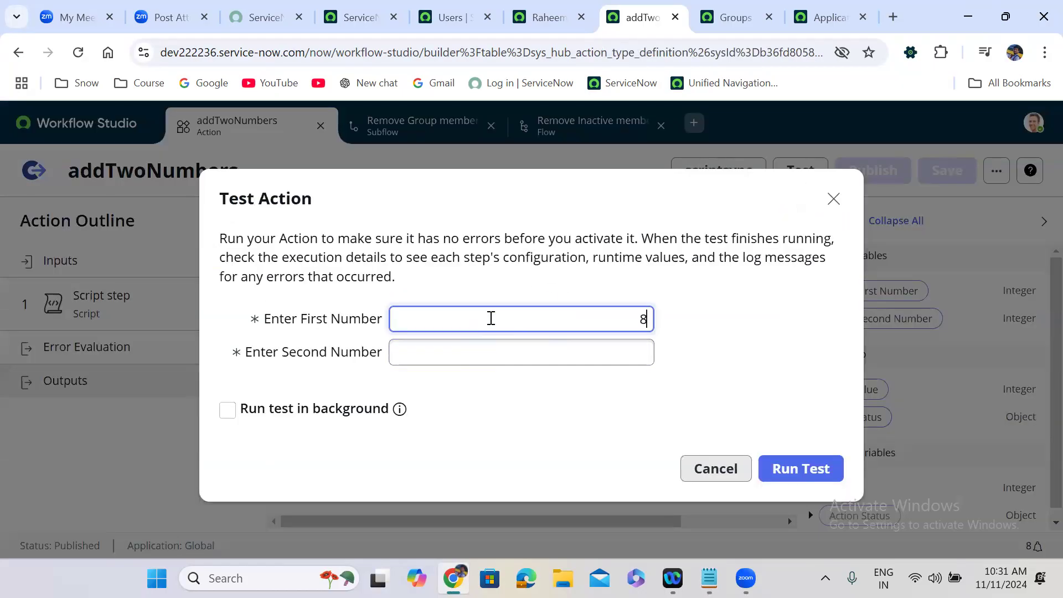
pyautogui.click(490, 353)
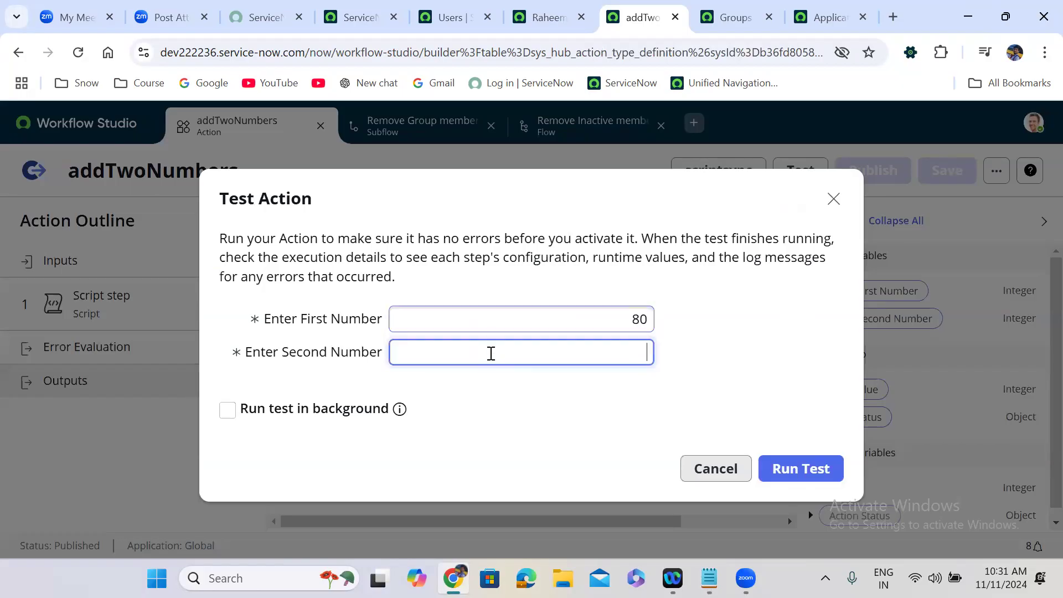
pyautogui.write('20')
pyautogui.click(773, 469)
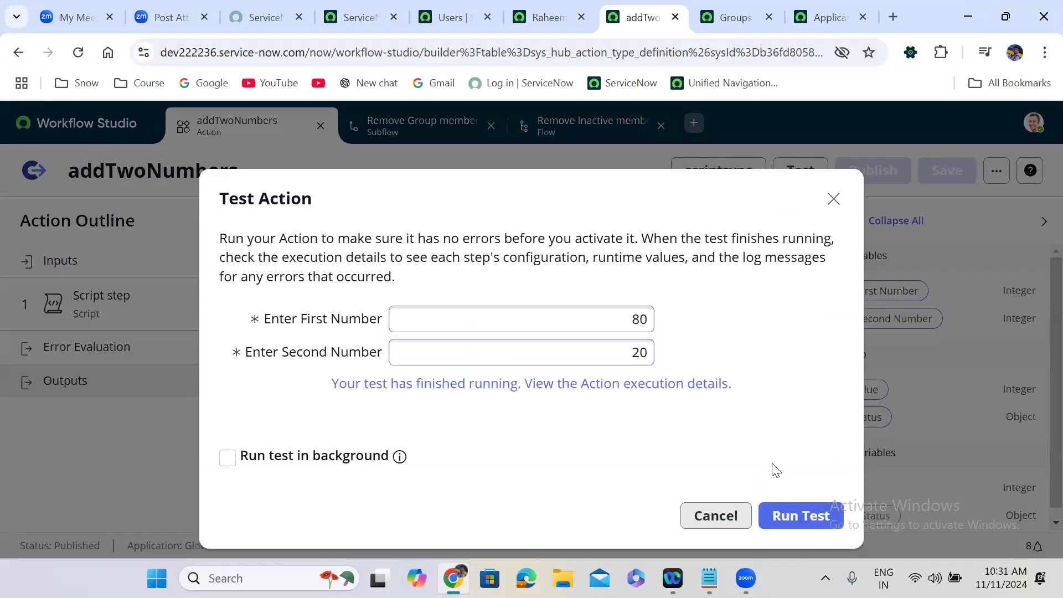
# Step: Review the test's execution details to confirm the Total output of 100, then close them
pyautogui.click(624, 383)
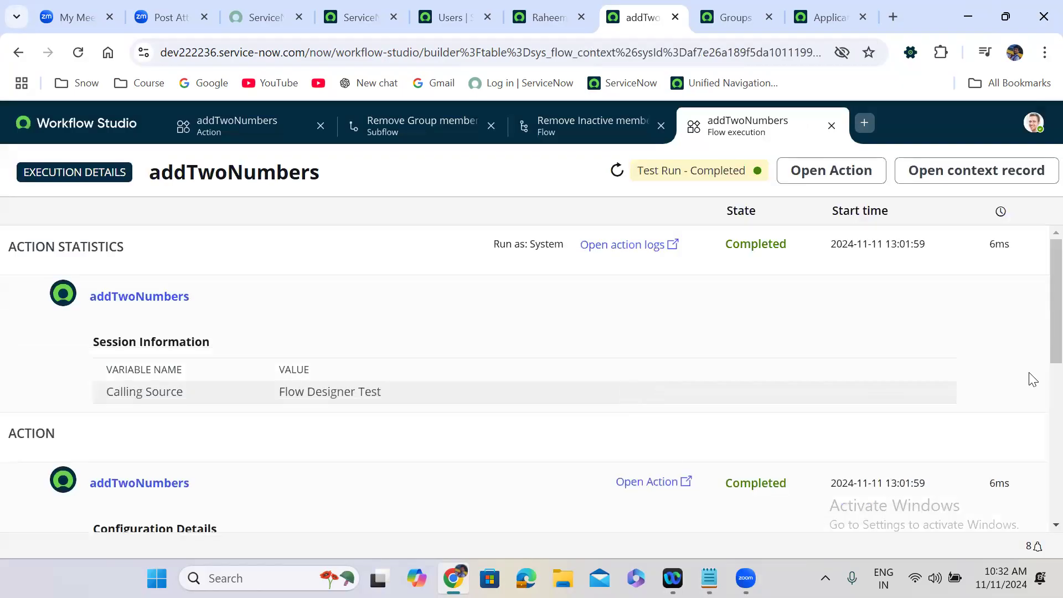
pyautogui.scroll(-5, 1040, 451)
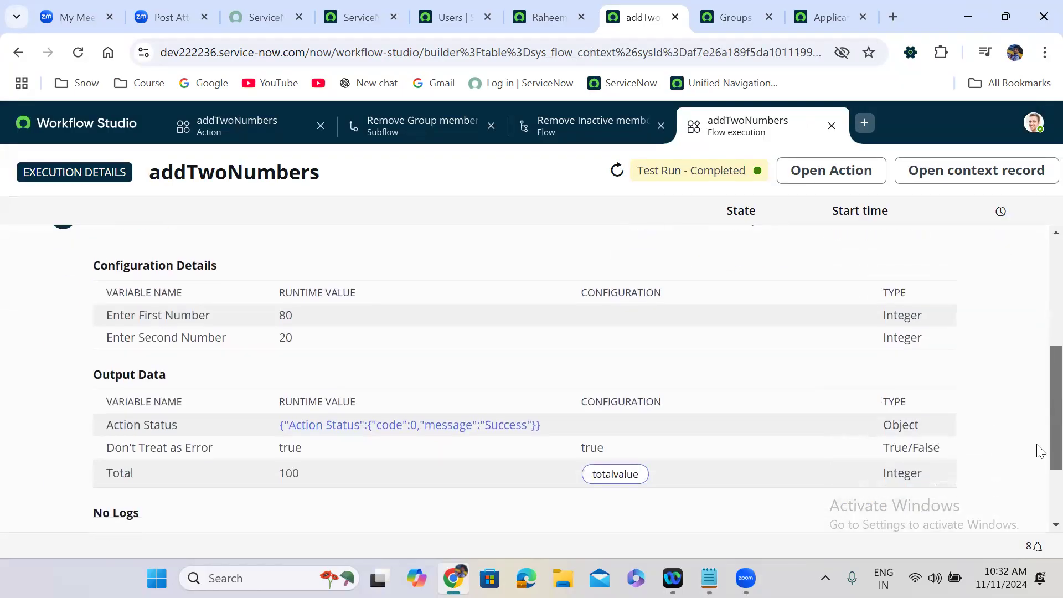
pyautogui.scroll(-1, 1040, 451)
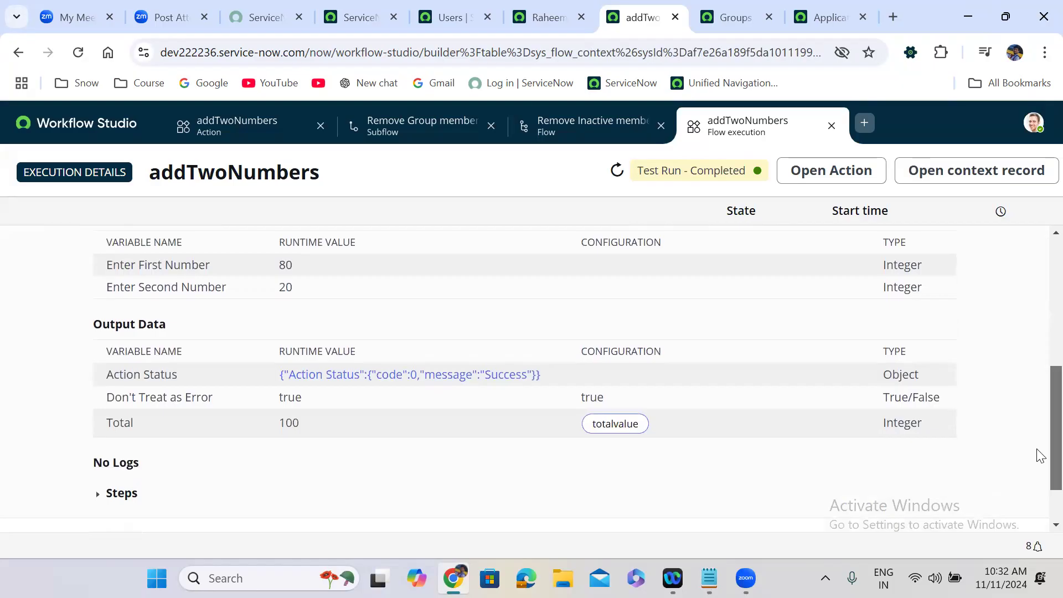
pyautogui.scroll(-2, 1038, 462)
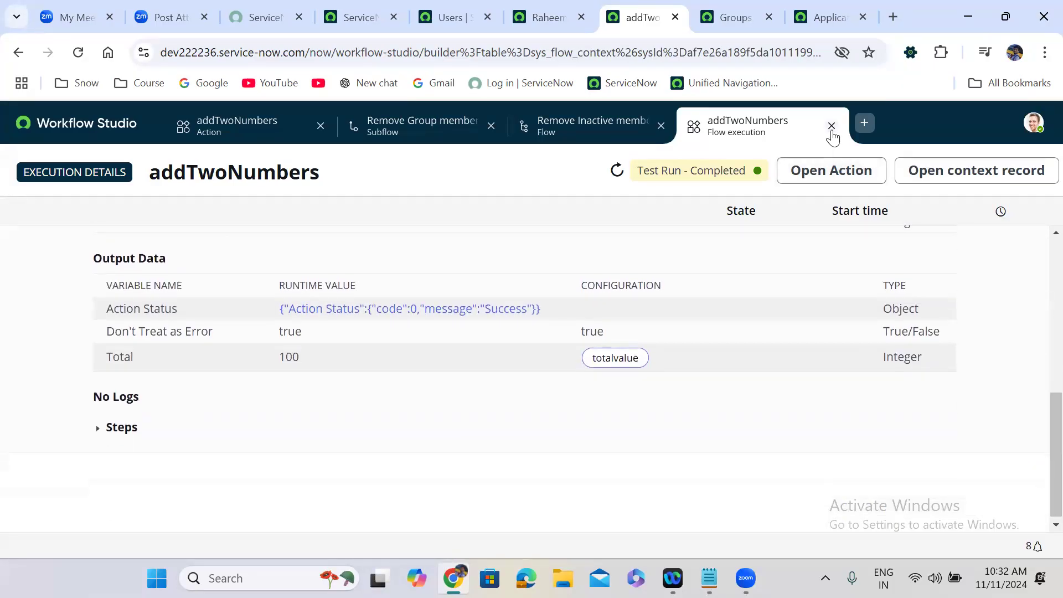
pyautogui.click(831, 125)
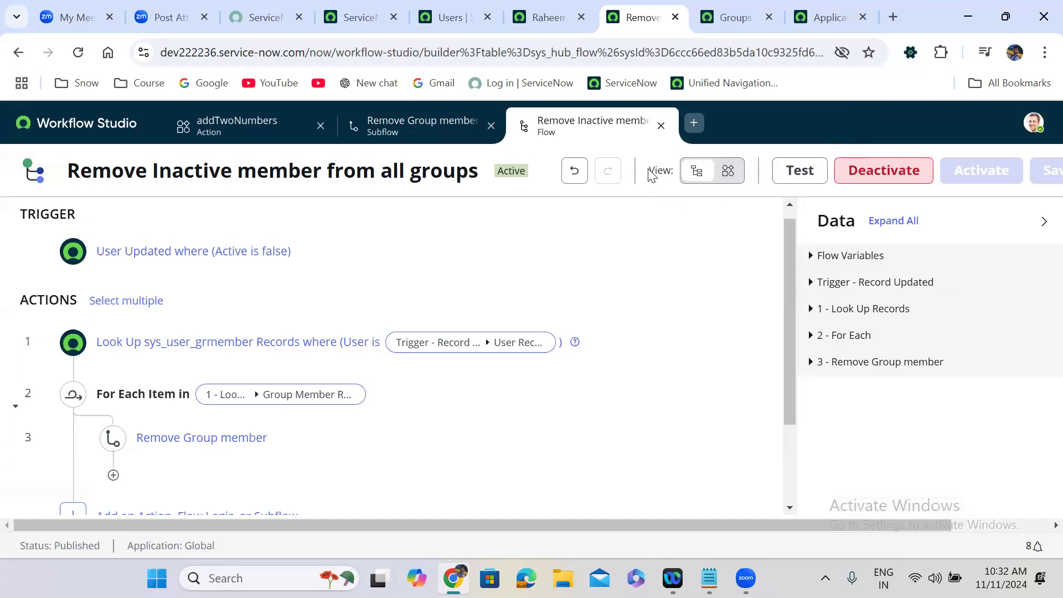
# Step: Dismiss the test dialog and return to the Remove Inactive member from all groups flow
pyautogui.click(281, 133)
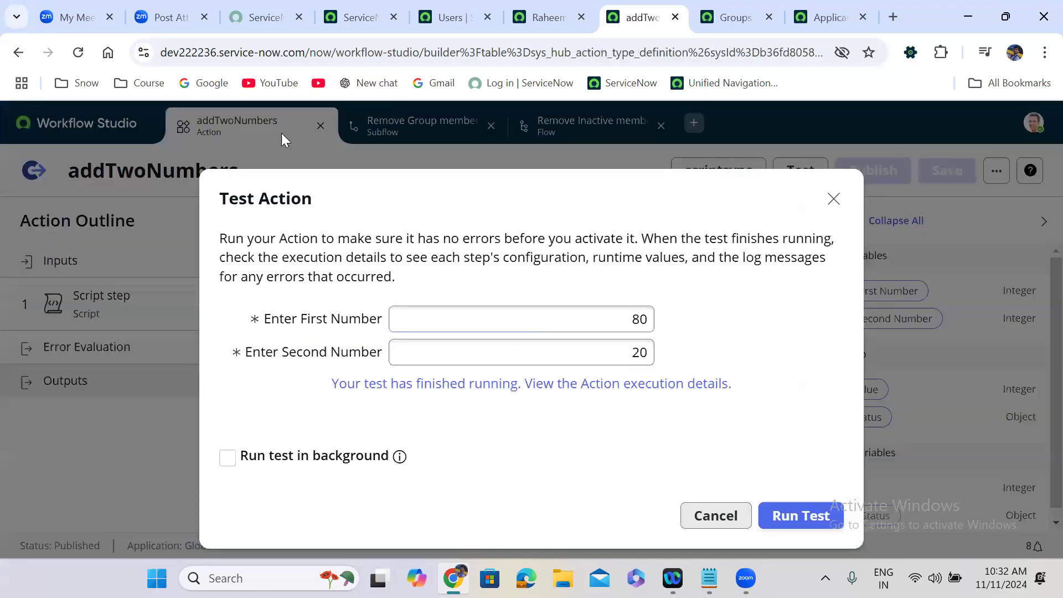
pyautogui.click(833, 198)
pyautogui.click(421, 123)
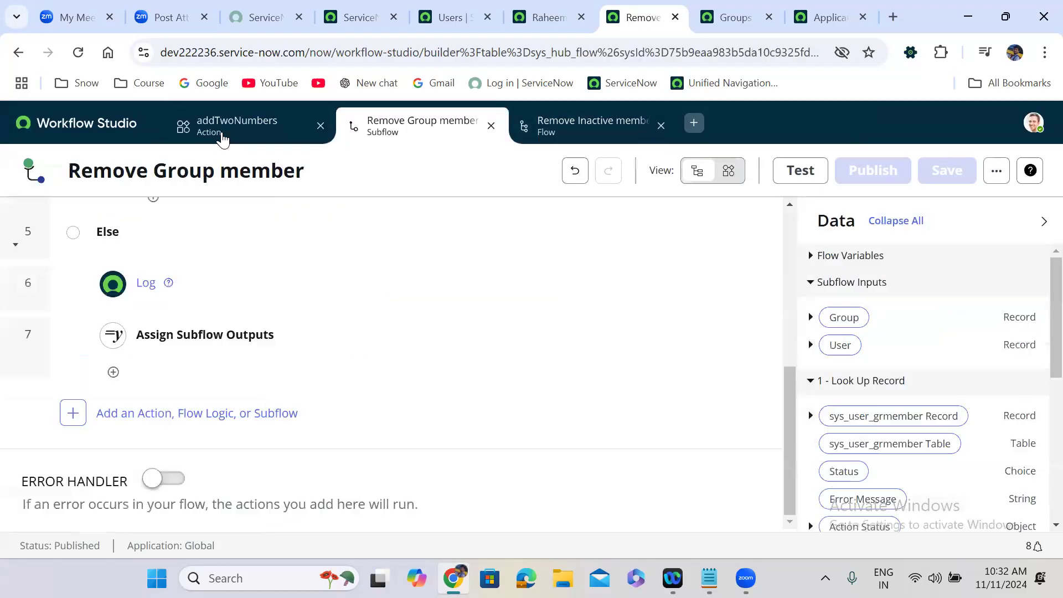
pyautogui.click(249, 127)
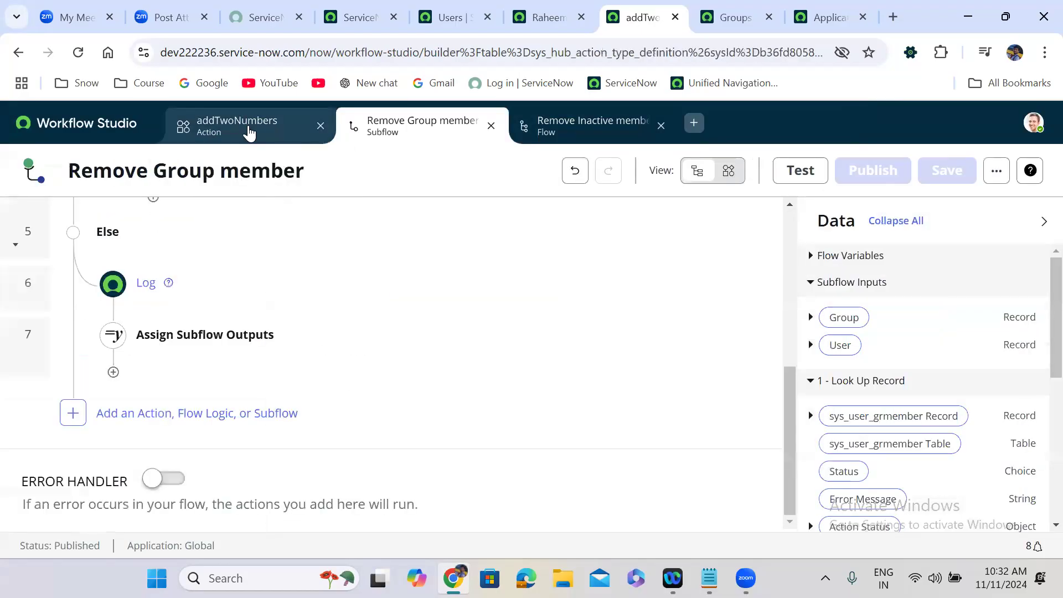
pyautogui.click(560, 128)
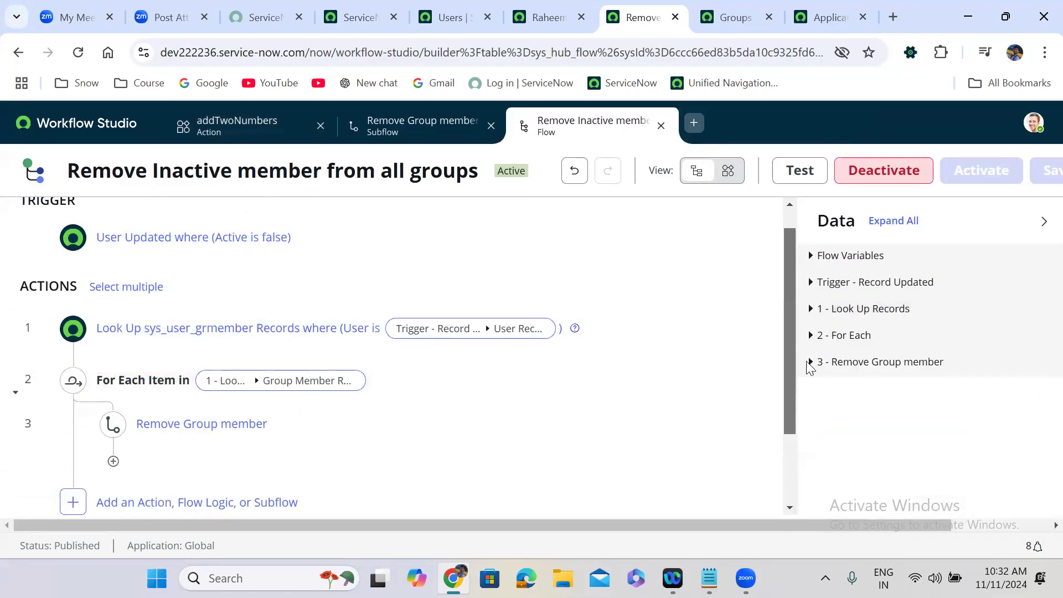
pyautogui.scroll(-2, 109, 339)
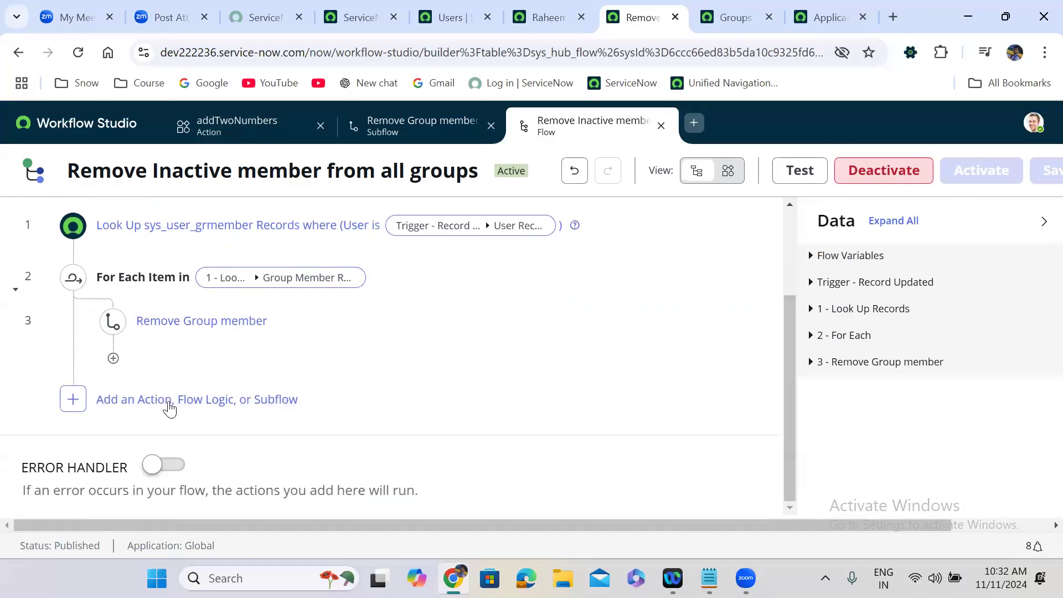
# Step: Add the addTwoNumbers action as step 4, then delete it again with confirmation
pyautogui.click(114, 399)
pyautogui.click(140, 398)
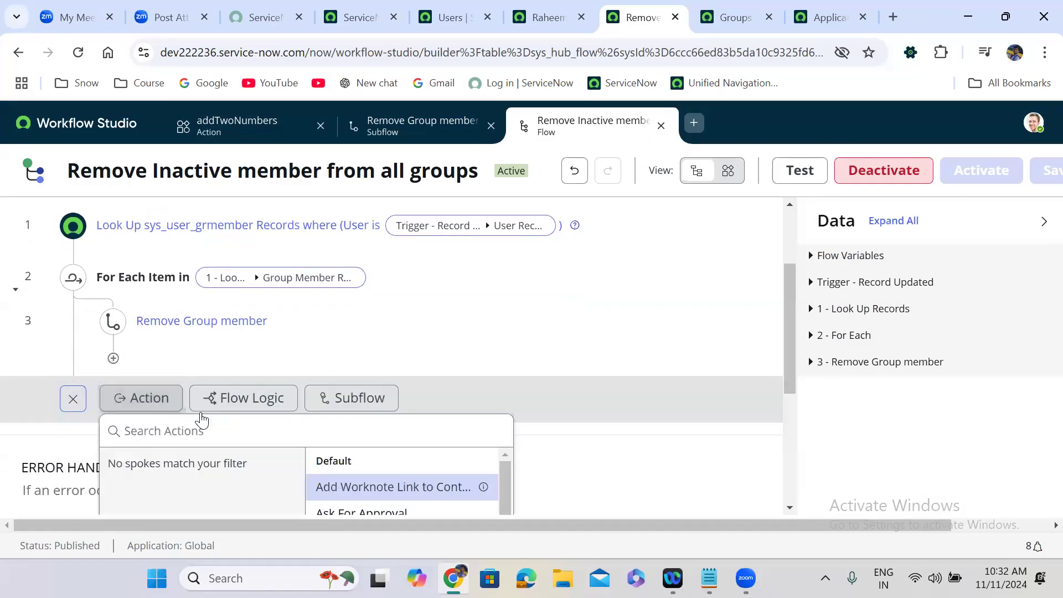
pyautogui.write('add')
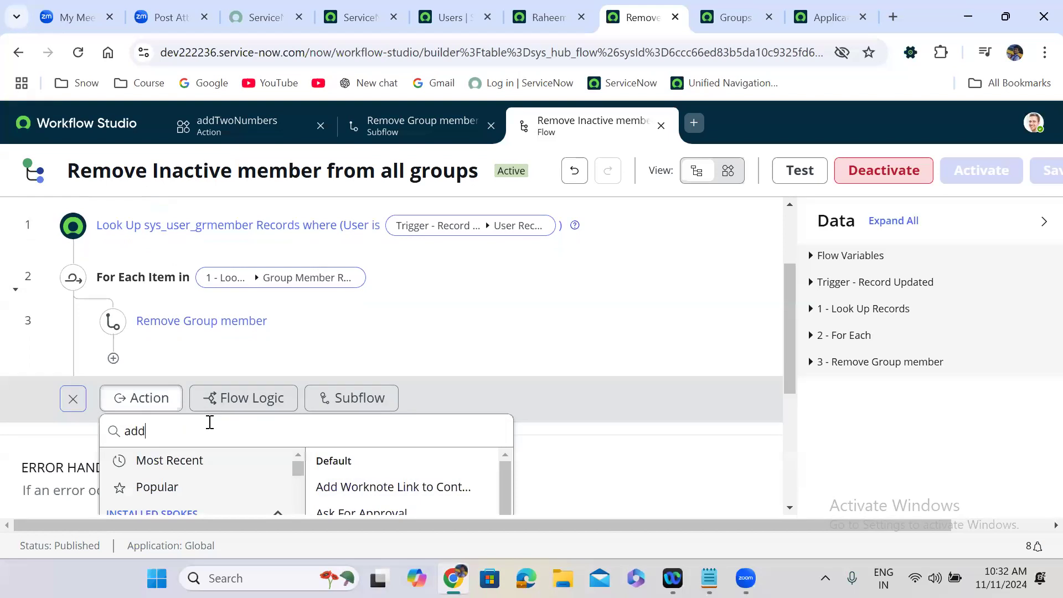
pyautogui.write('tw')
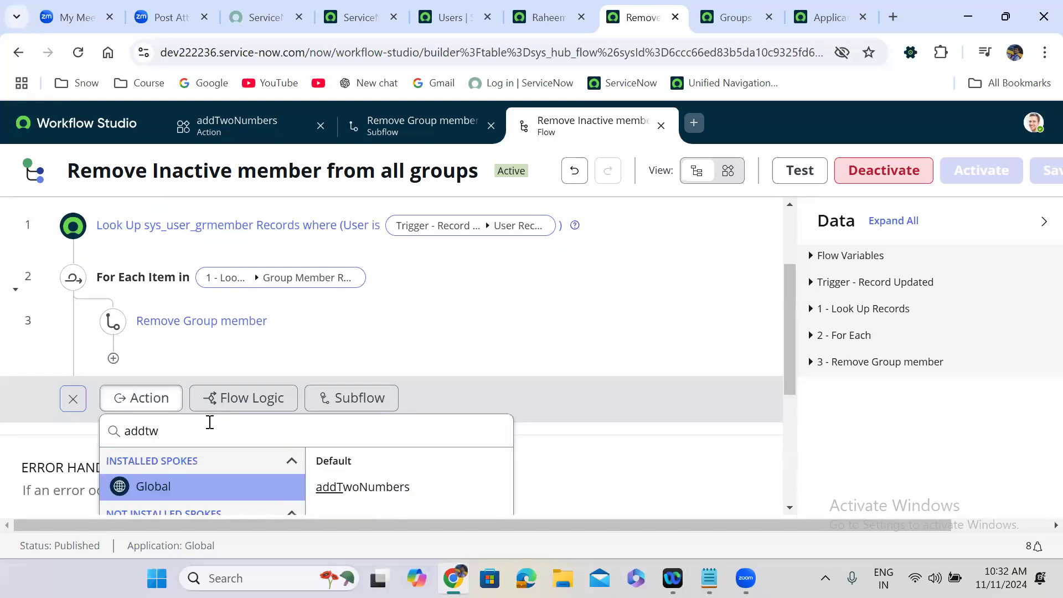
pyautogui.click(393, 486)
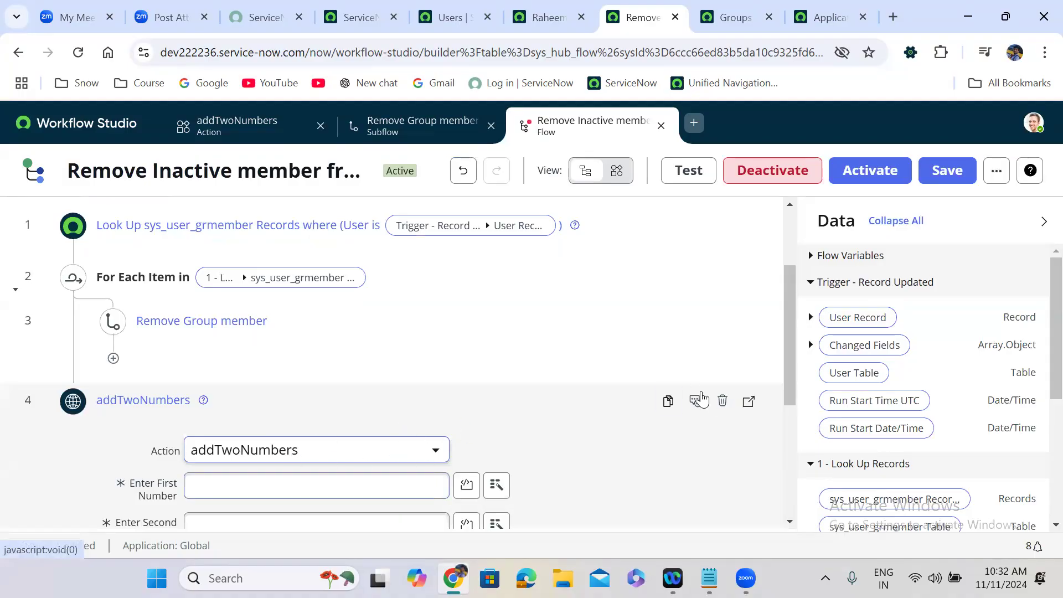
pyautogui.click(722, 400)
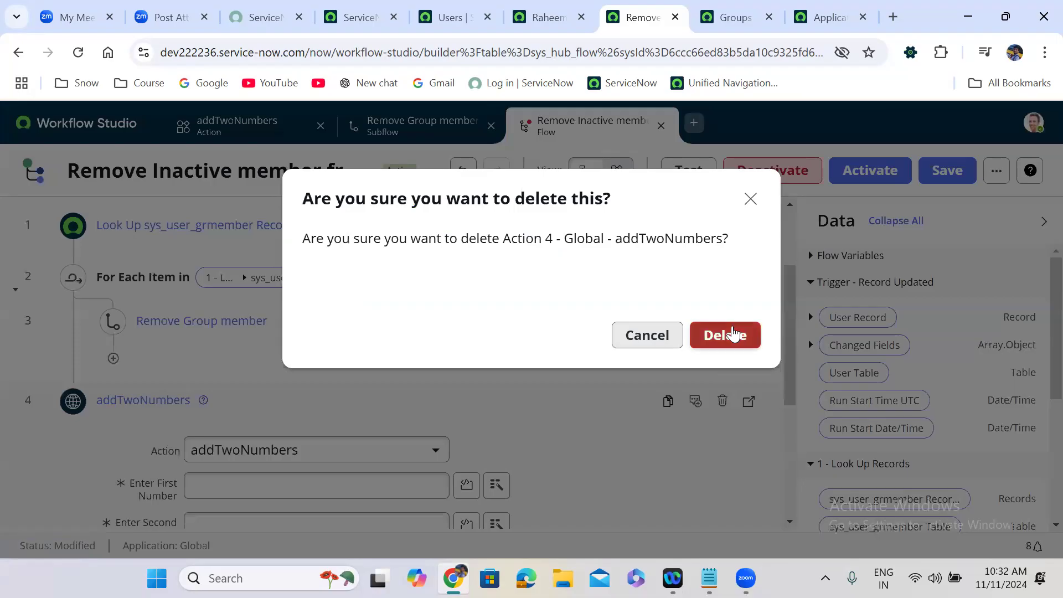
pyautogui.click(732, 334)
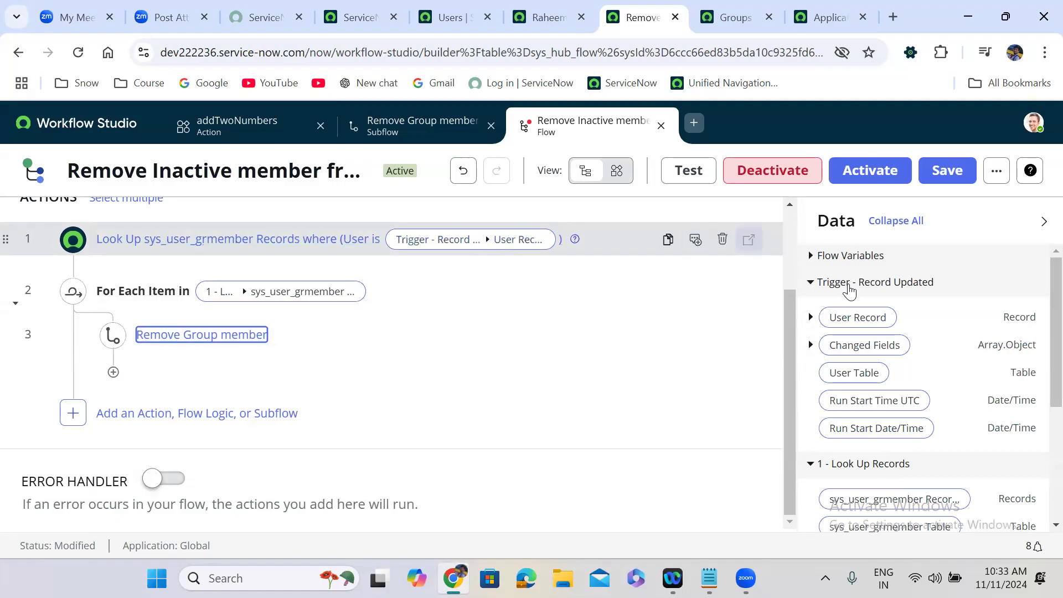
# Step: Check the Data panel's Flow Variables list is empty, then bring up the Flow Designer notes in Notepad
pyautogui.click(790, 219)
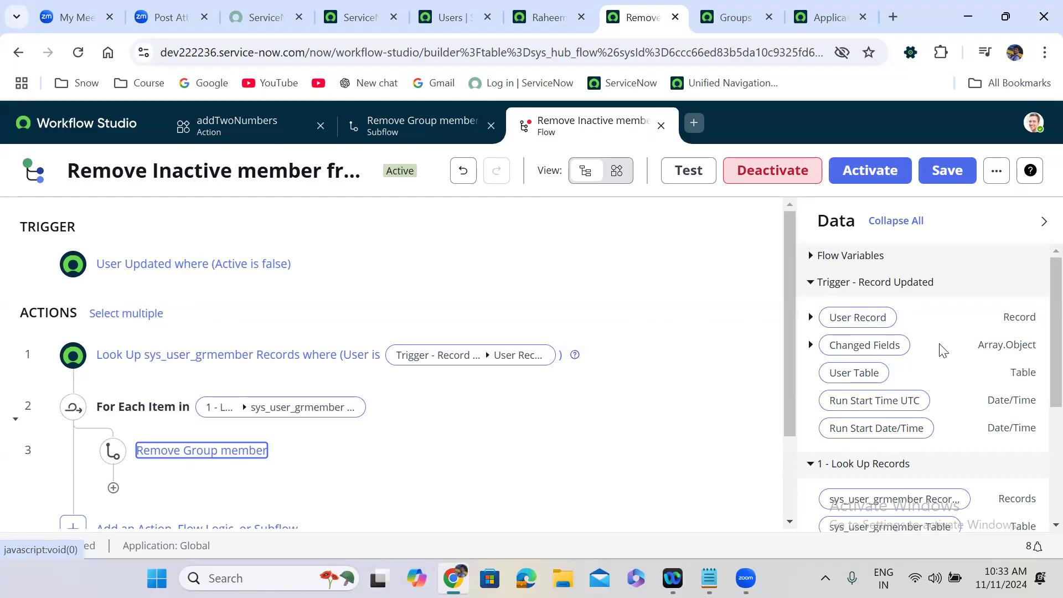
pyautogui.click(811, 258)
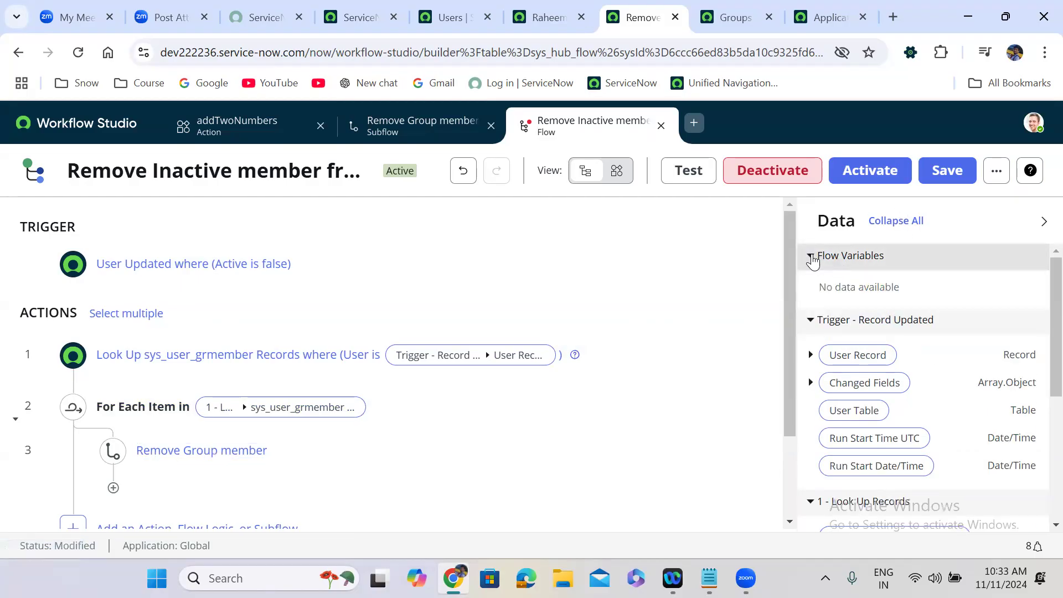
pyautogui.click(811, 258)
pyautogui.moveTo(672, 577)
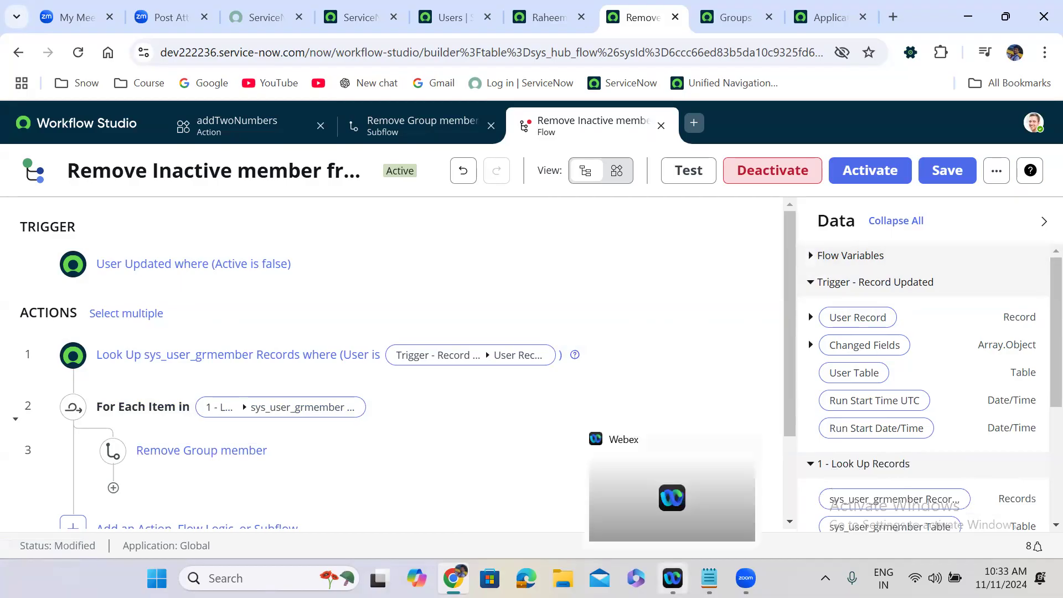
pyautogui.click(709, 577)
pyautogui.click(408, 215)
# Step: Add a line workflow.scratchpad.myname = '<person's full name>'; below Subflows, then minimize Notepad
pyautogui.press('Return')
pyautogui.press('Return')
pyautogui.press('Return')
pyautogui.write('workflow.scratchpad.')
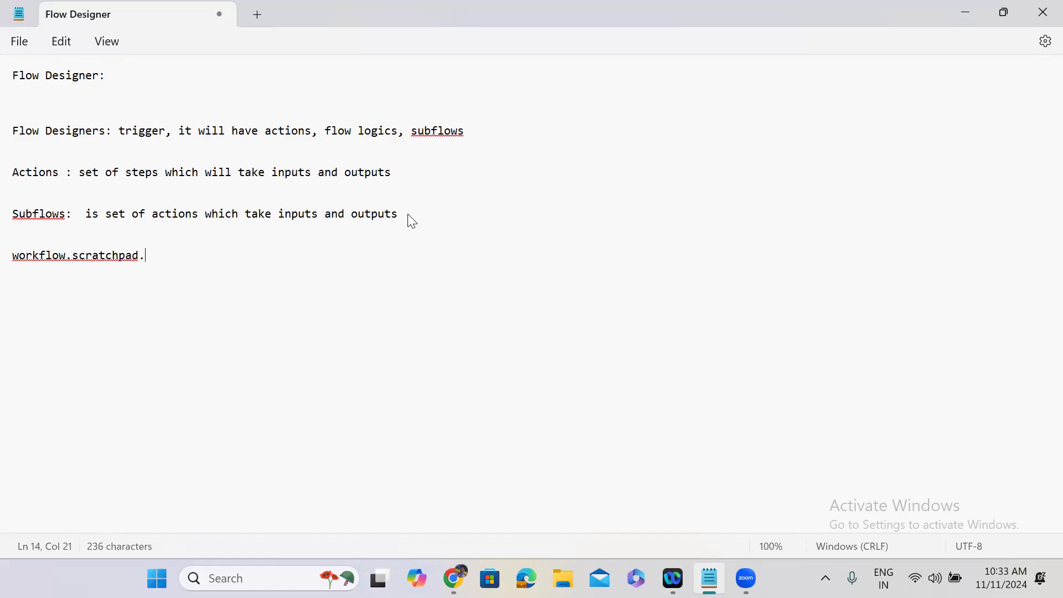
pyautogui.write('myna')
pyautogui.write('e')
pyautogui.press('BackSpace')
pyautogui.press('BackSpace')
pyautogui.write('me')
pyautogui.write('= ')
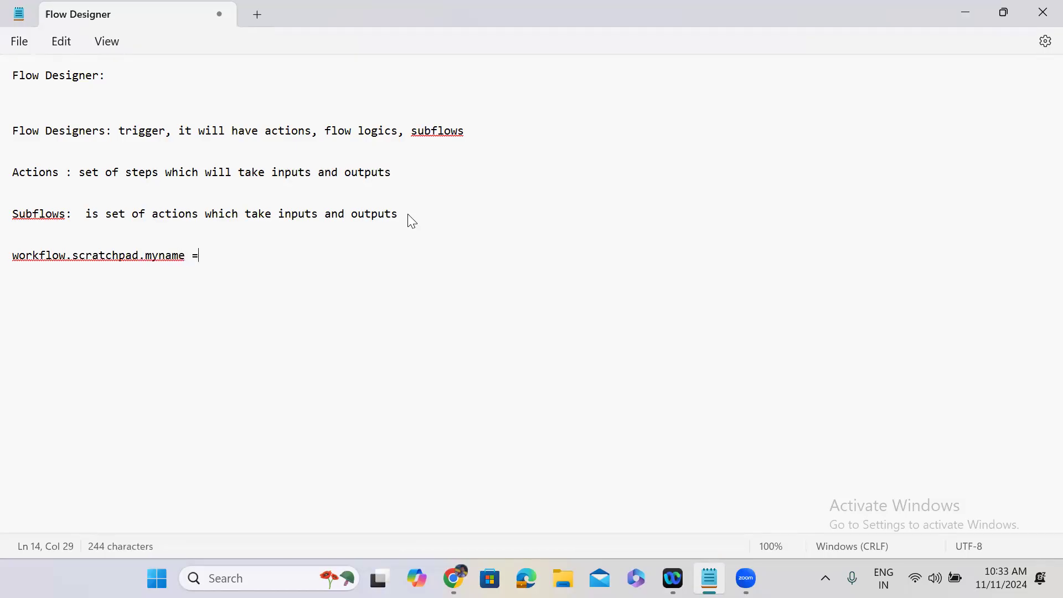
pyautogui.write("''")
pyautogui.hotkey('ctrl', 'Home')
pyautogui.click(214, 254)
pyautogui.write("Uday Gadiparthi';")
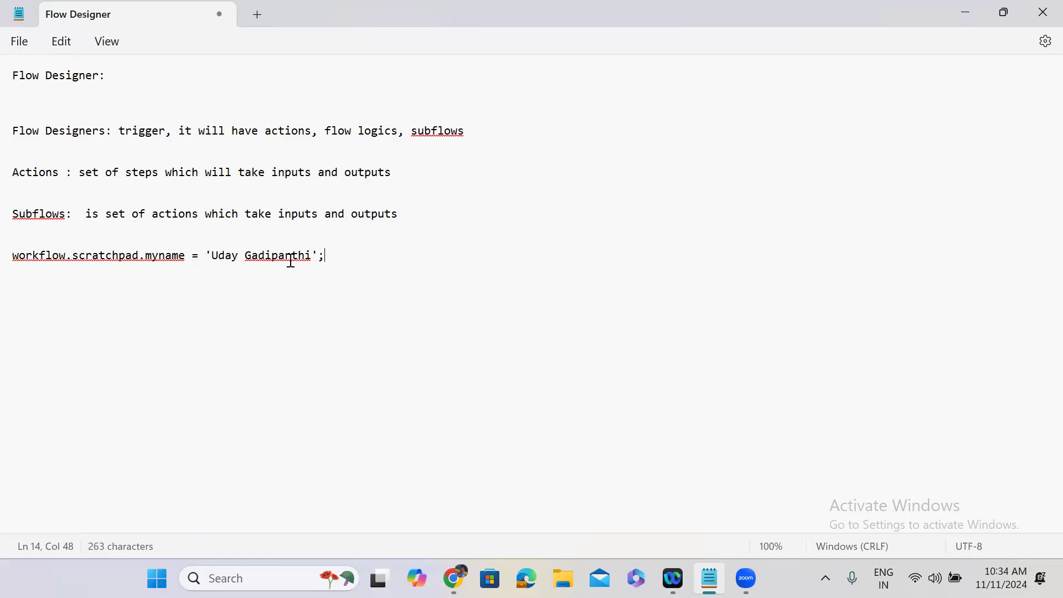
pyautogui.click(952, 12)
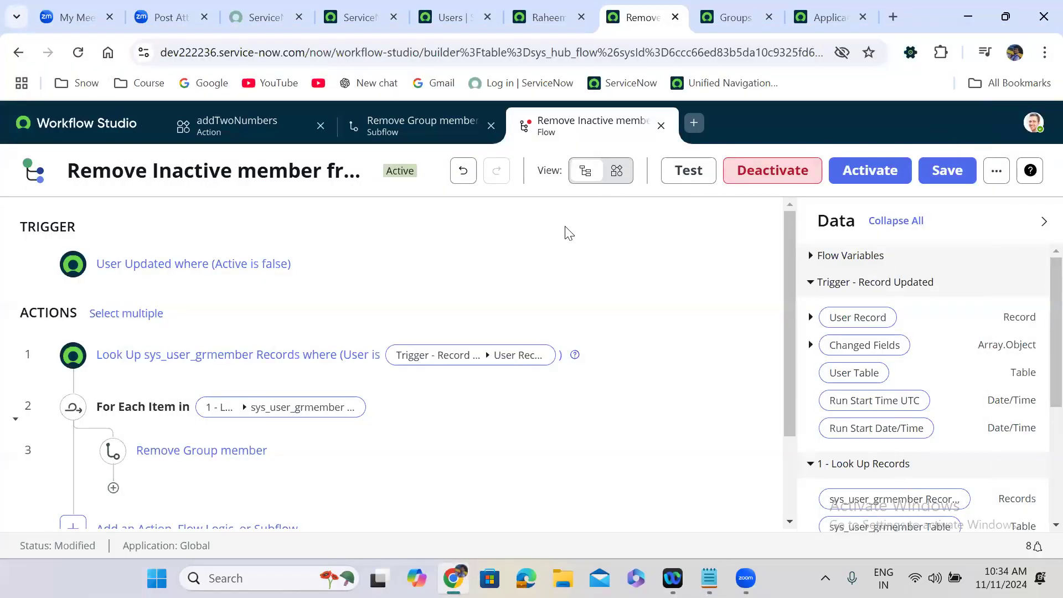
# Step: Create a String flow variable labelled myName and save it
pyautogui.click(996, 171)
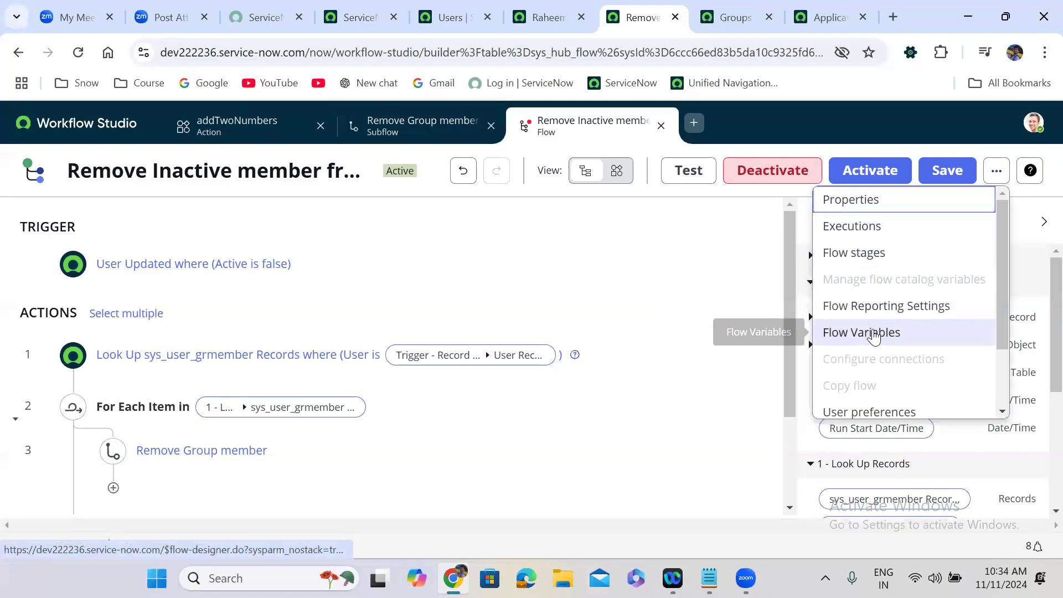
pyautogui.click(852, 334)
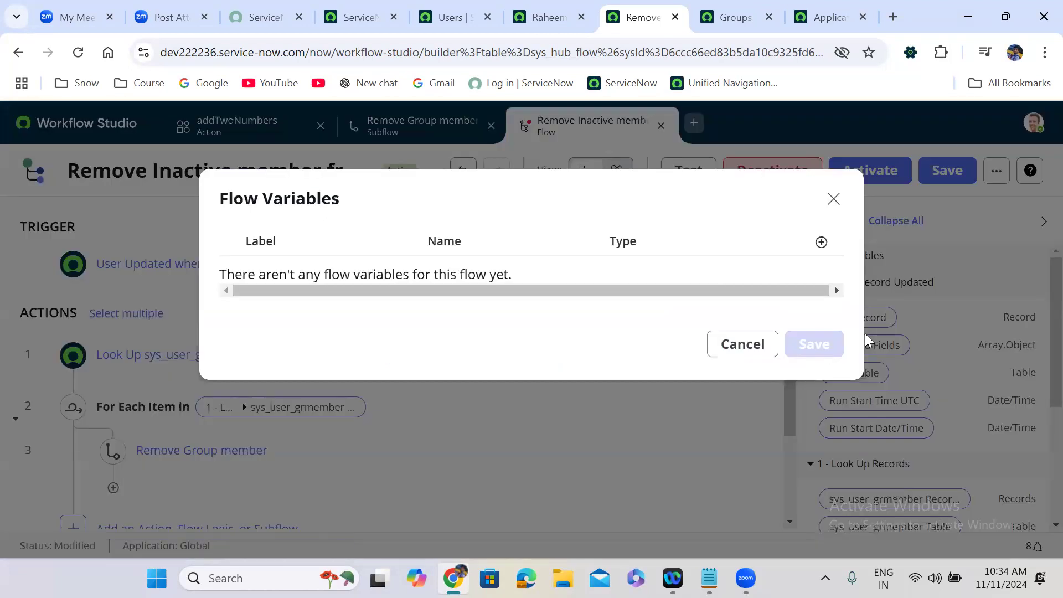
pyautogui.click(818, 243)
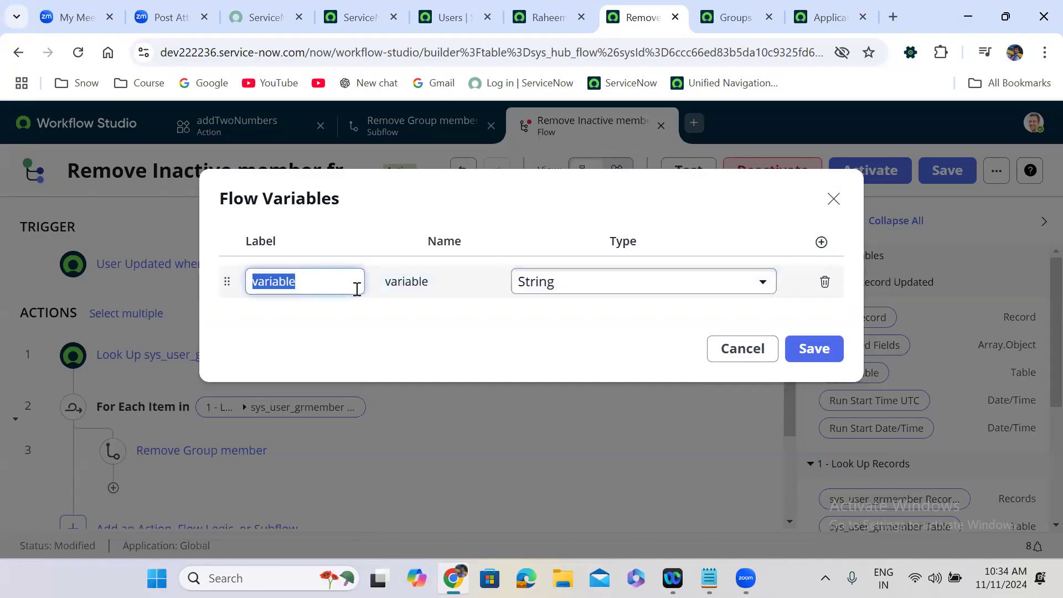
pyautogui.write('M')
pyautogui.press('BackSpace')
pyautogui.write('myName')
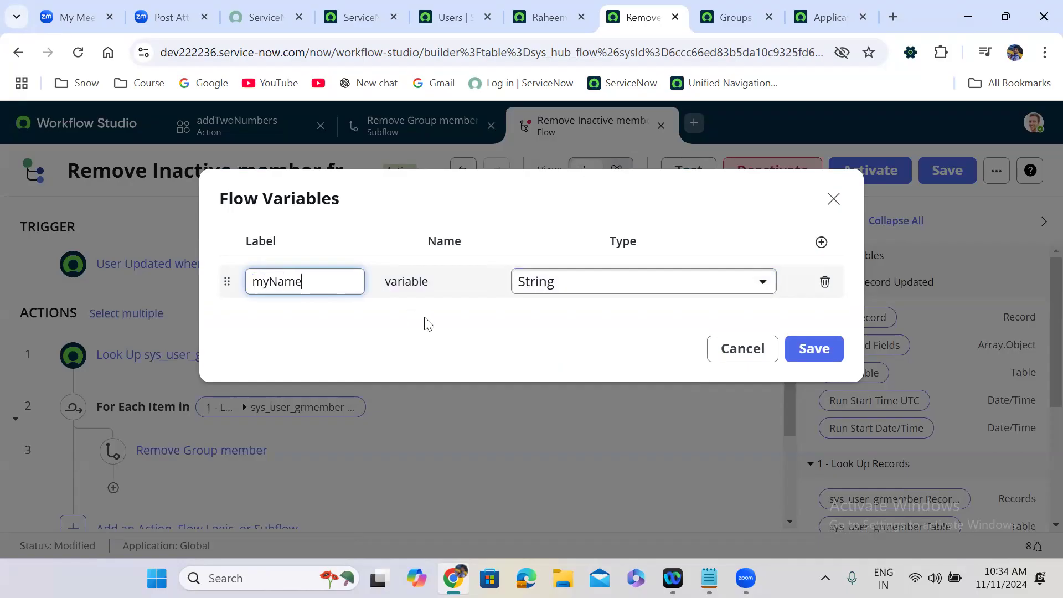
pyautogui.click(429, 323)
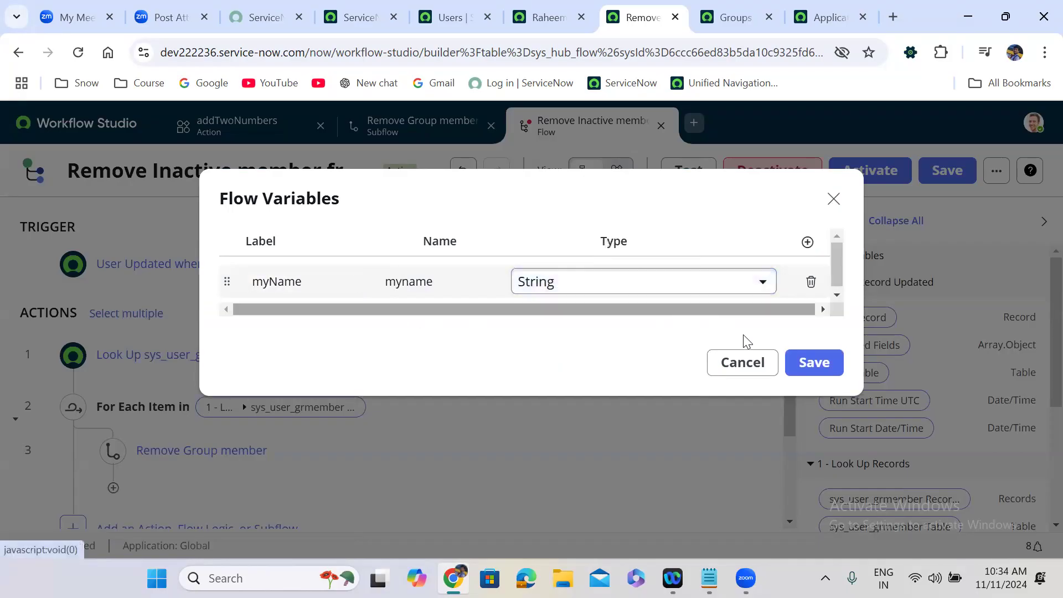
pyautogui.click(795, 358)
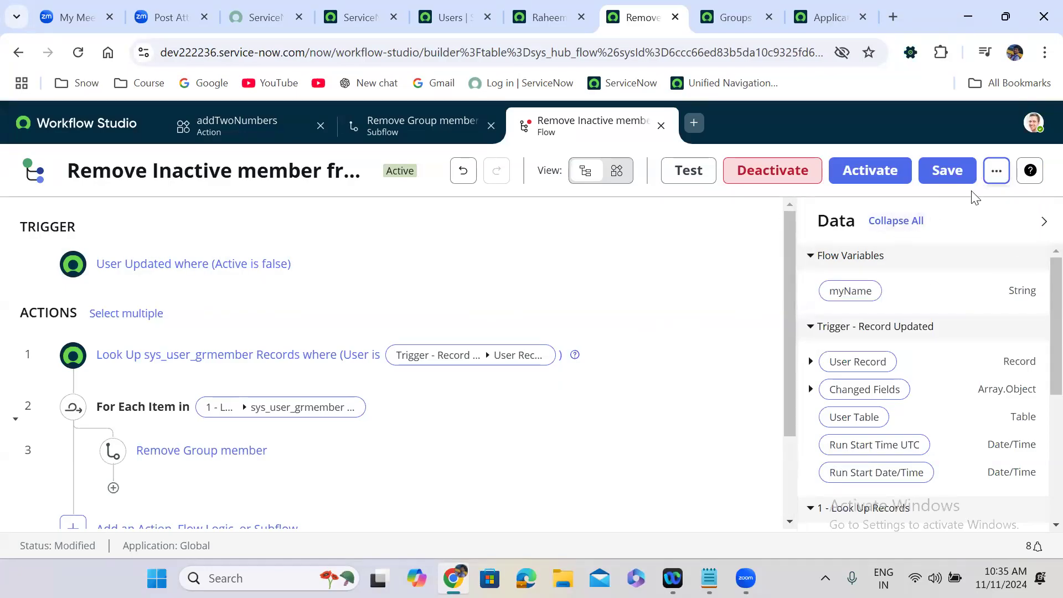
# Step: Add a second String flow variable labelled myAge and save both variables
pyautogui.click(995, 173)
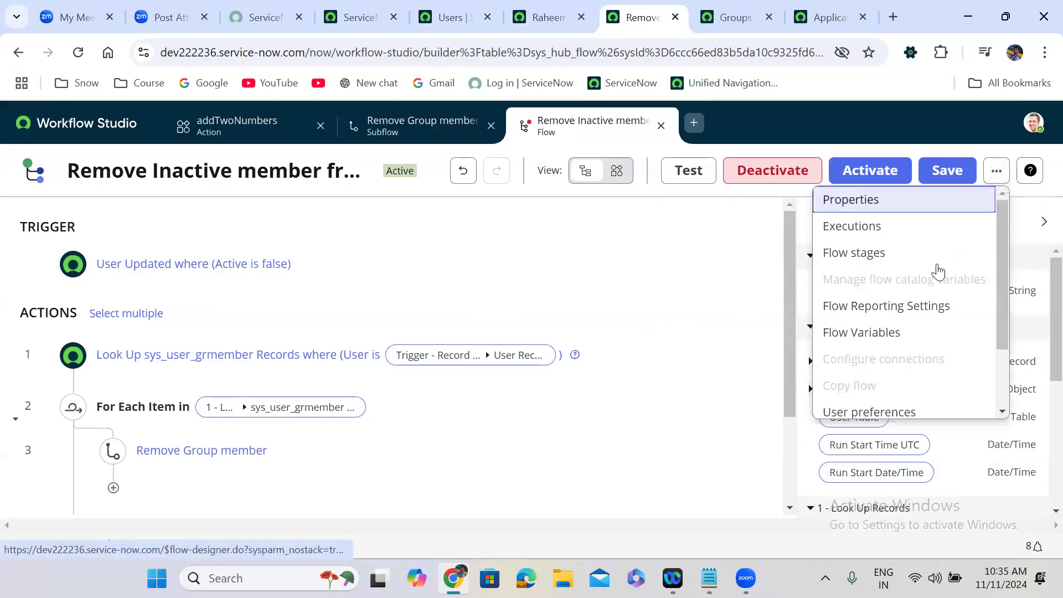
pyautogui.click(871, 332)
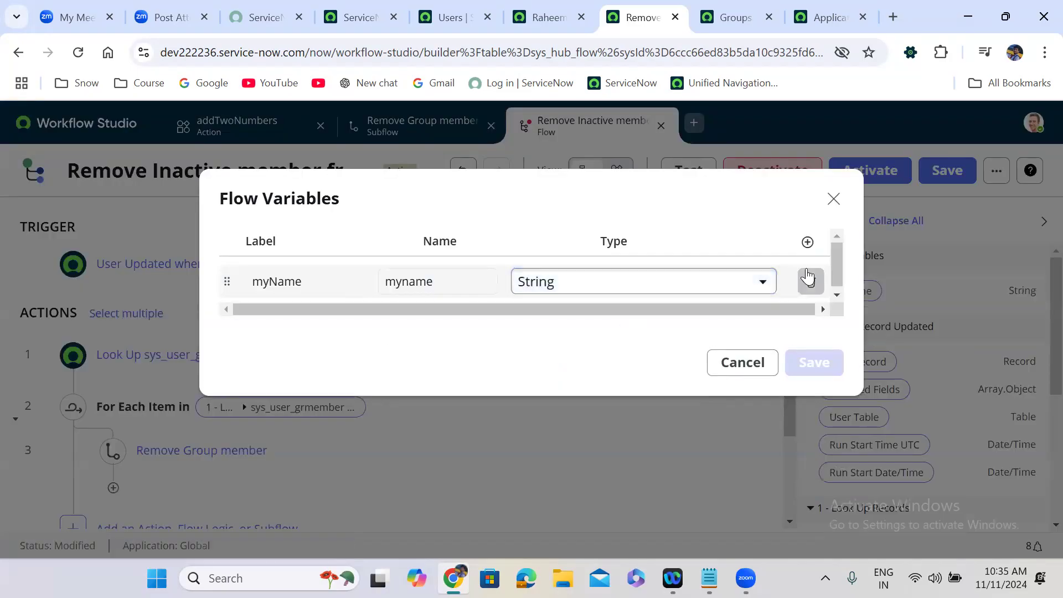
pyautogui.click(808, 242)
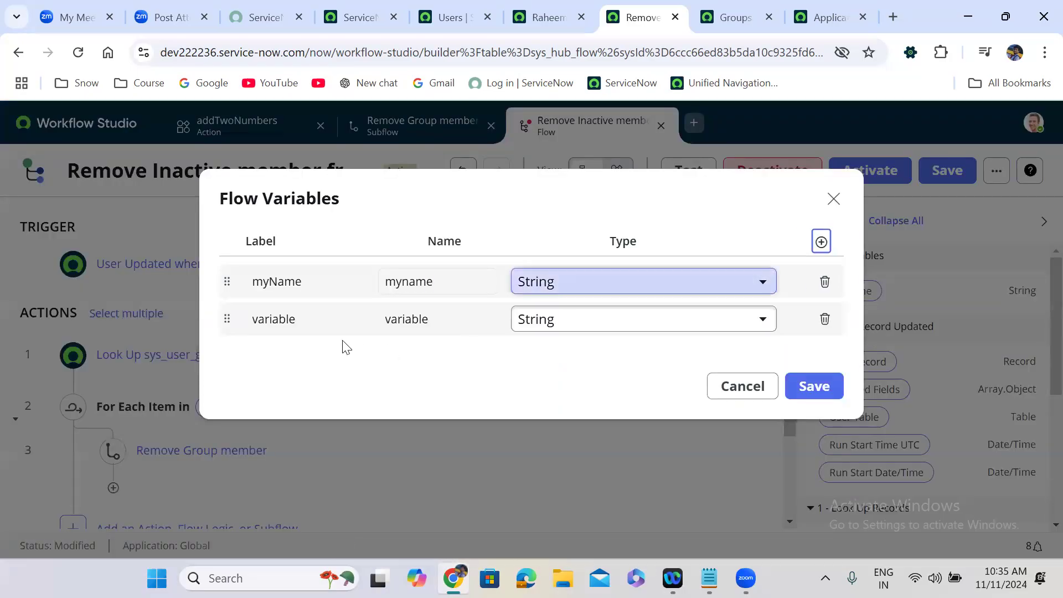
pyautogui.click(310, 327)
pyautogui.write('myAge')
pyautogui.click(404, 395)
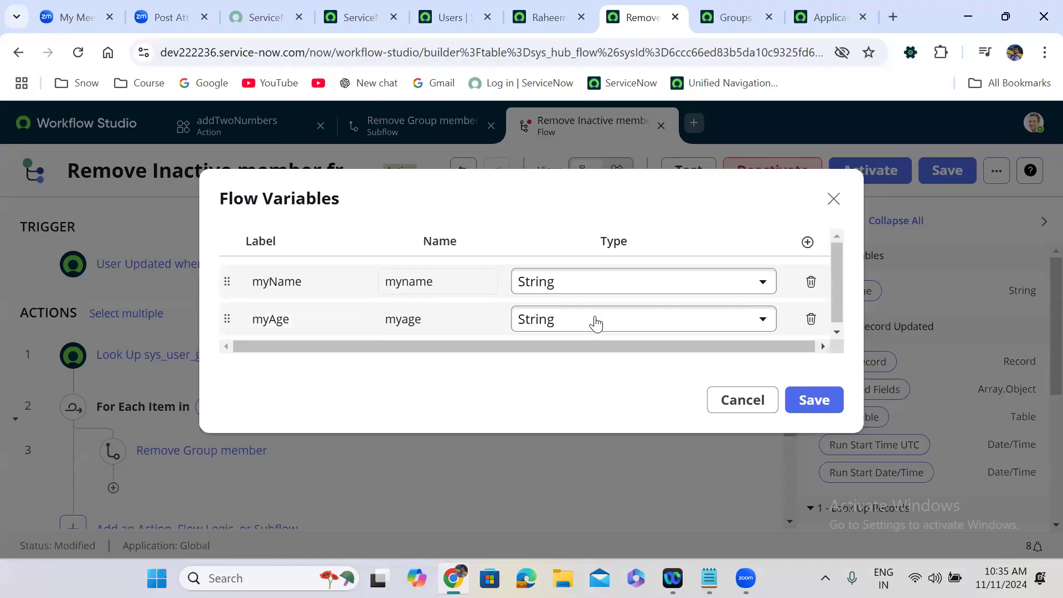
pyautogui.click(808, 399)
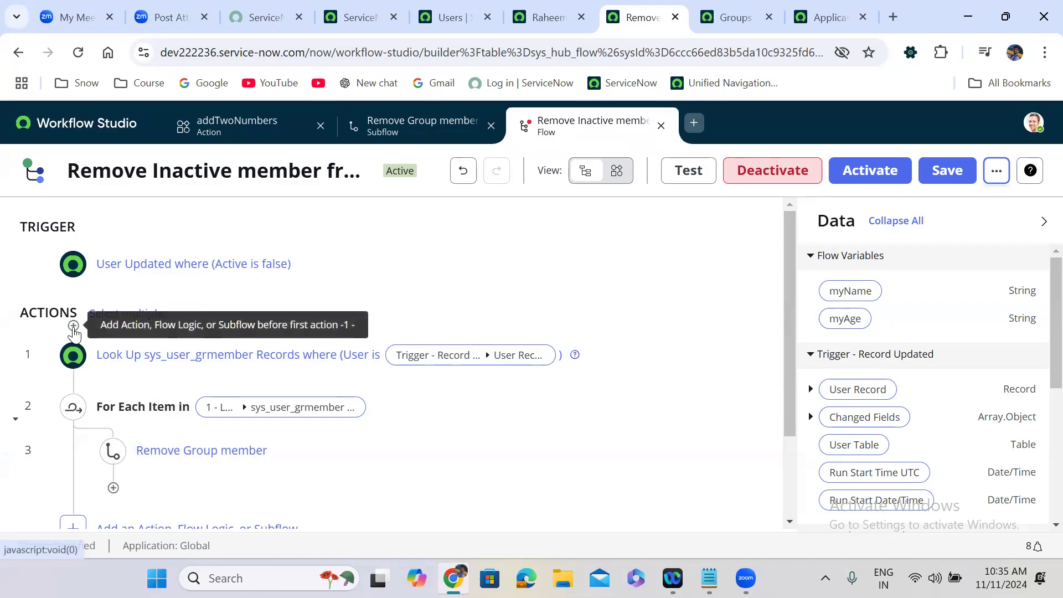
# Step: Insert a Set Flow Variables step at the top of the flow with two assignment rows
pyautogui.click(73, 327)
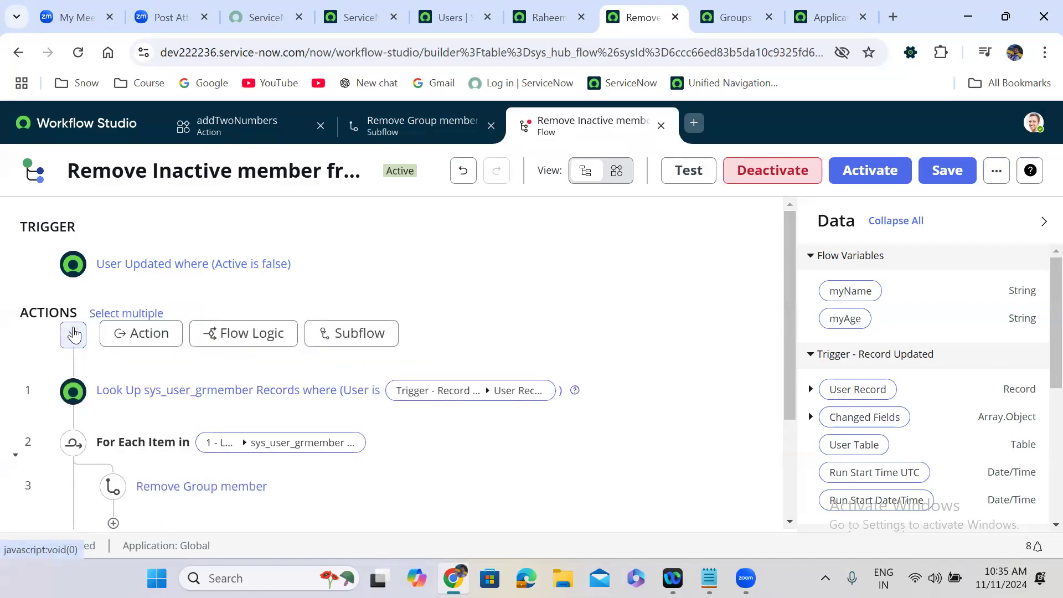
pyautogui.click(238, 343)
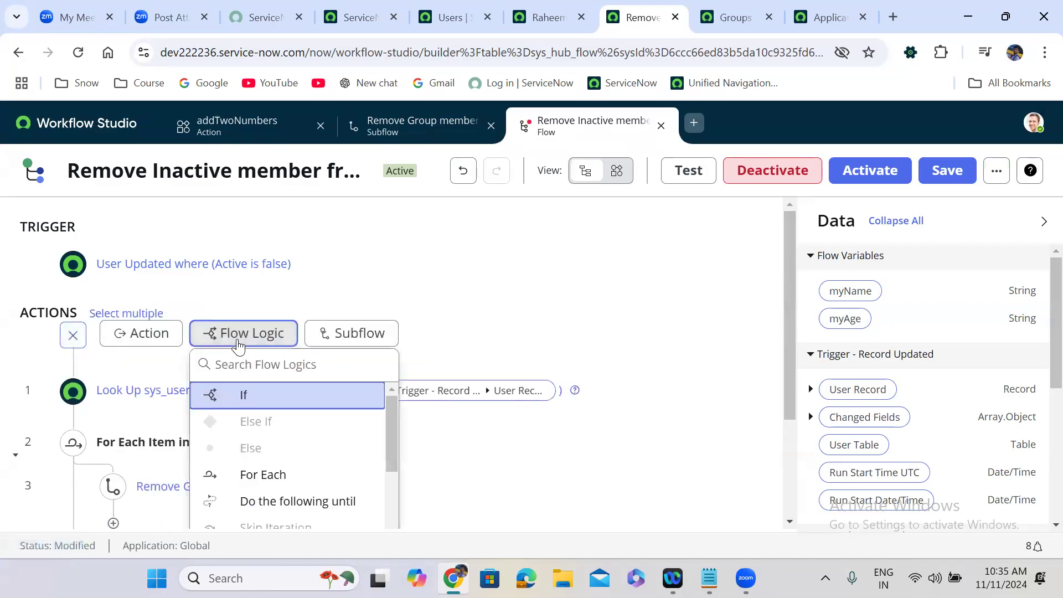
pyautogui.write('ass')
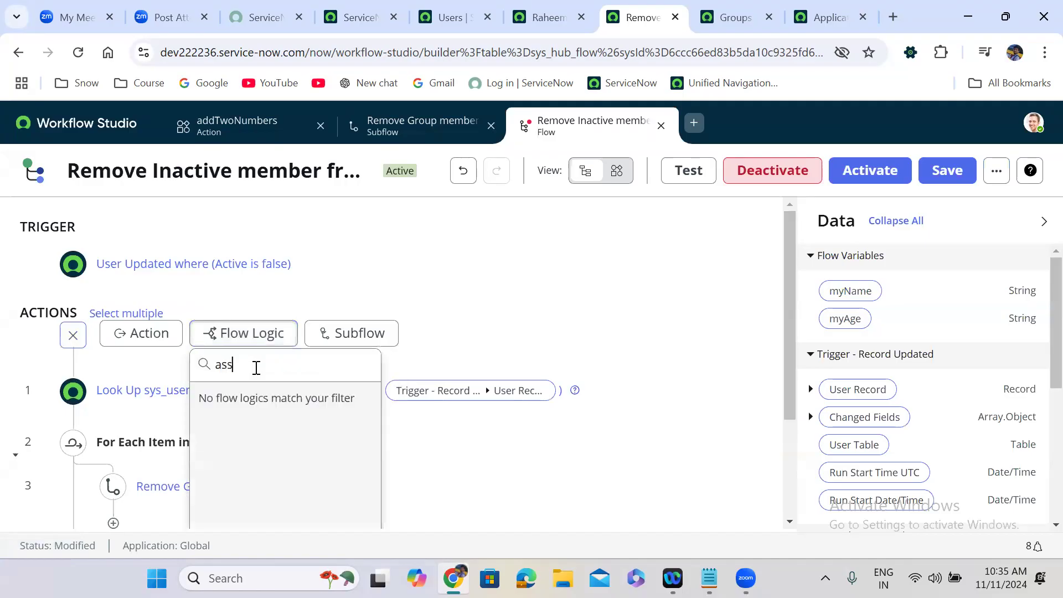
pyautogui.press('BackSpace')
pyautogui.press('BackSpace')
pyautogui.write('flow')
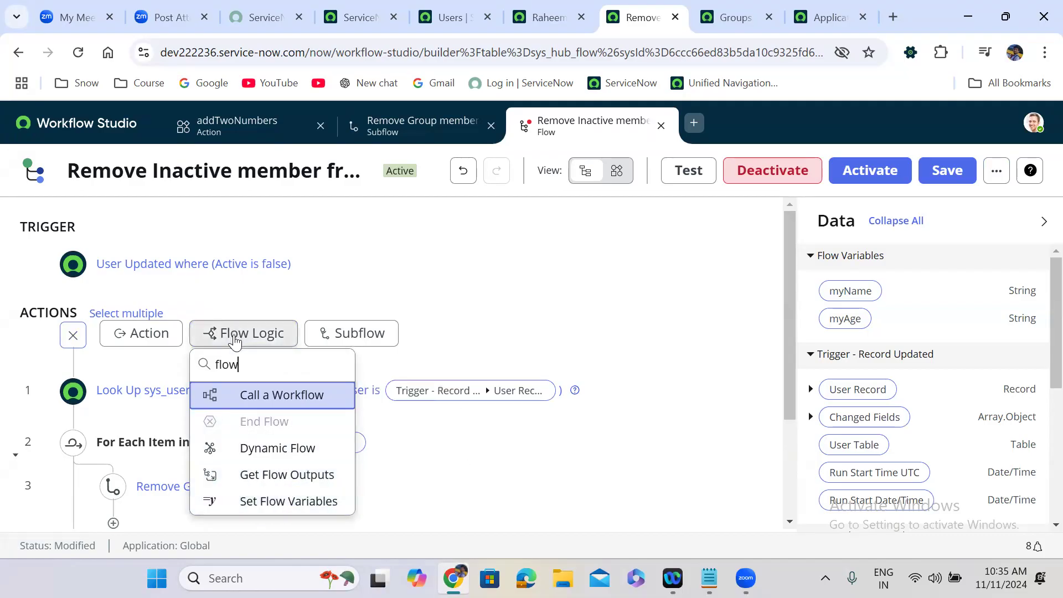
pyautogui.click(284, 503)
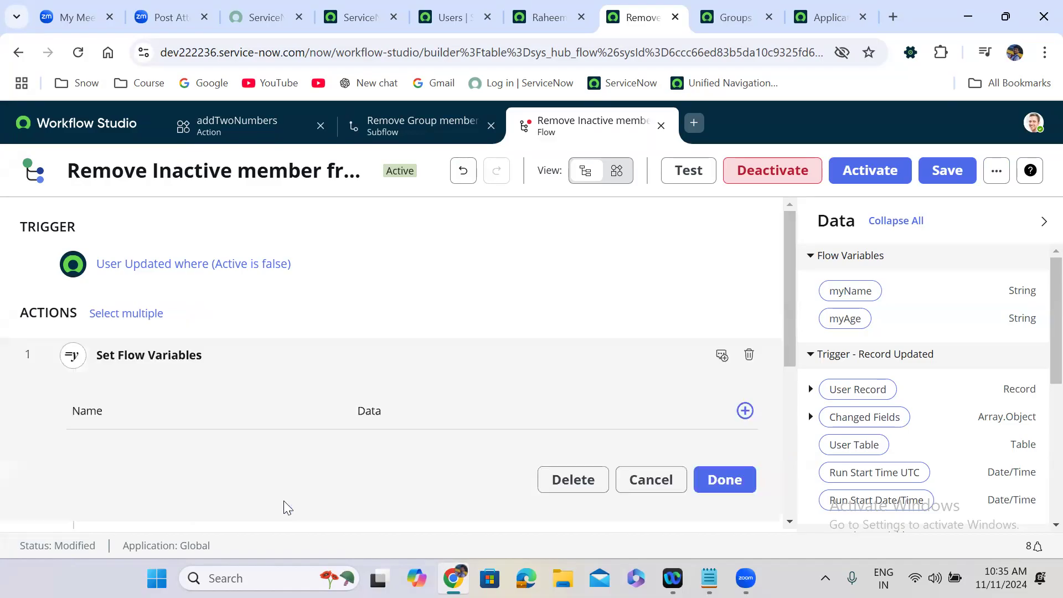
pyautogui.click(745, 412)
pyautogui.click(745, 412)
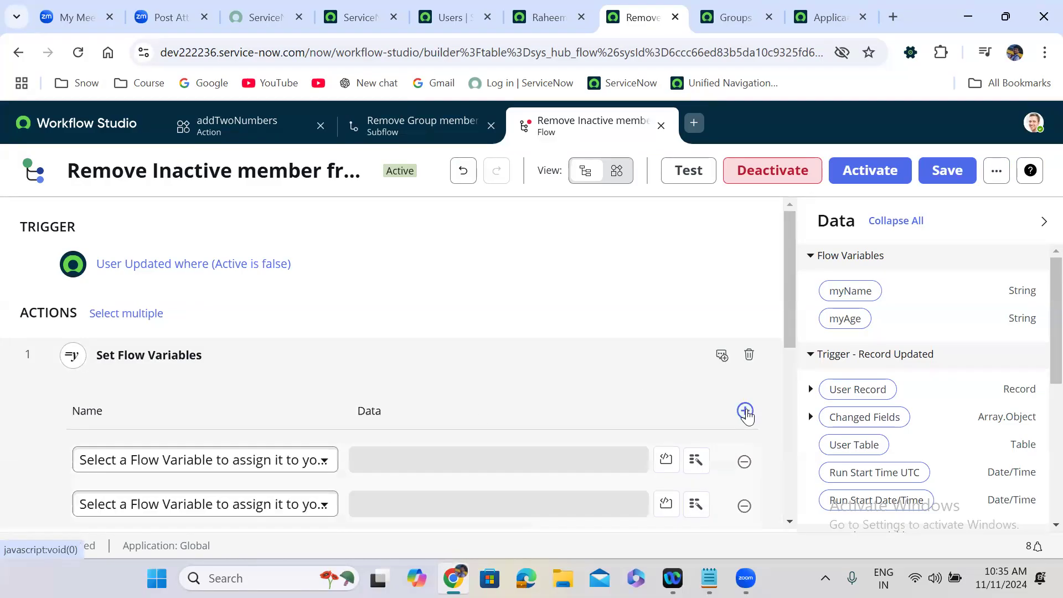
pyautogui.moveTo(787, 299); pyautogui.dragTo(788, 375)
pyautogui.scroll(-1, 302, 340)
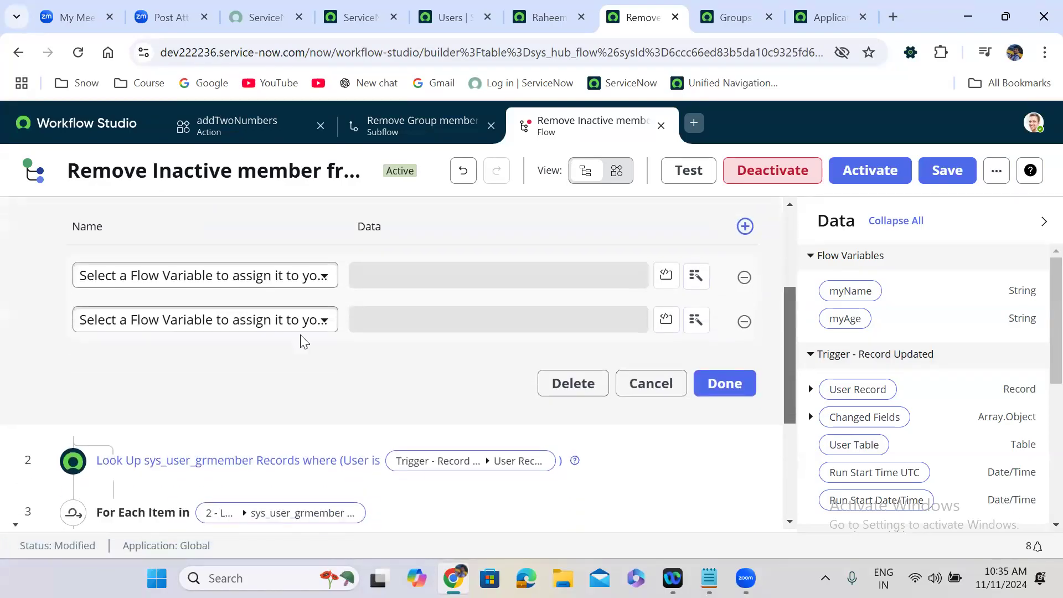
# Step: Assign myName the user's full name and myAge the value 55, then finish the step
pyautogui.click(118, 276)
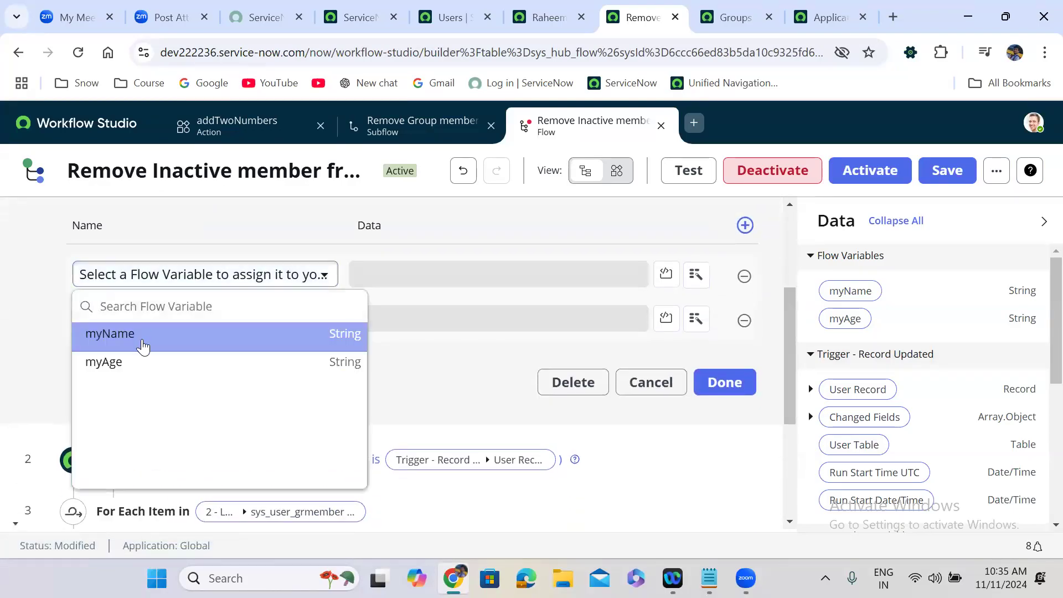
pyautogui.click(143, 346)
pyautogui.click(430, 277)
pyautogui.write('Ud')
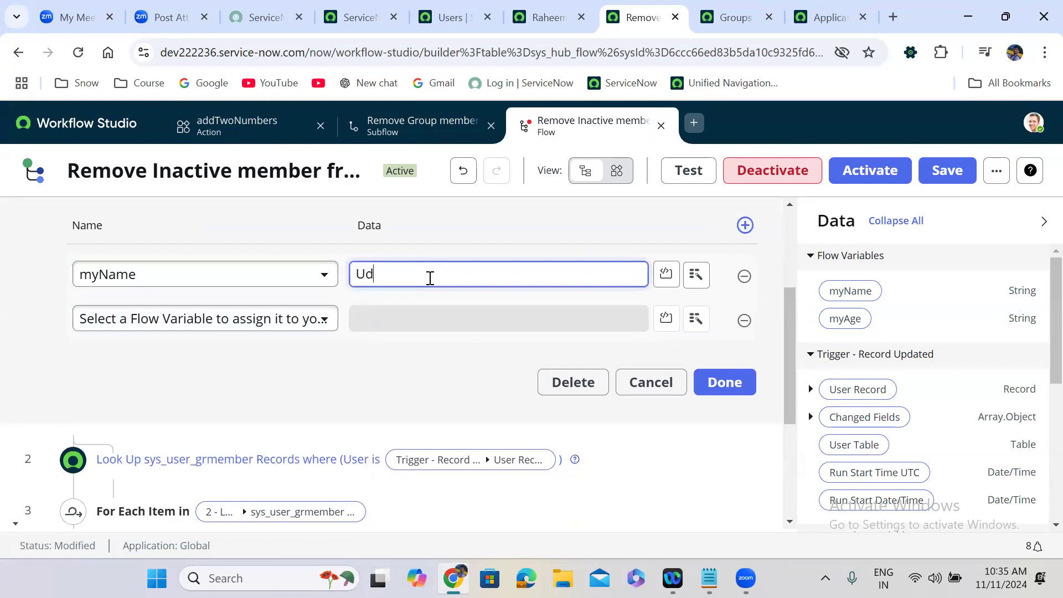
pyautogui.write('ay Gadiparthi')
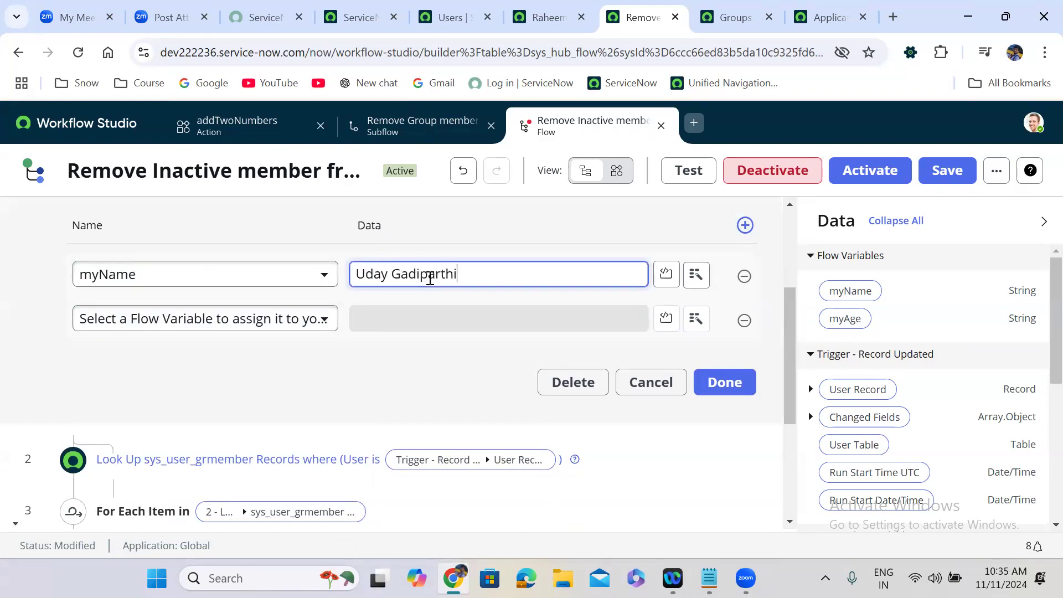
pyautogui.click(252, 324)
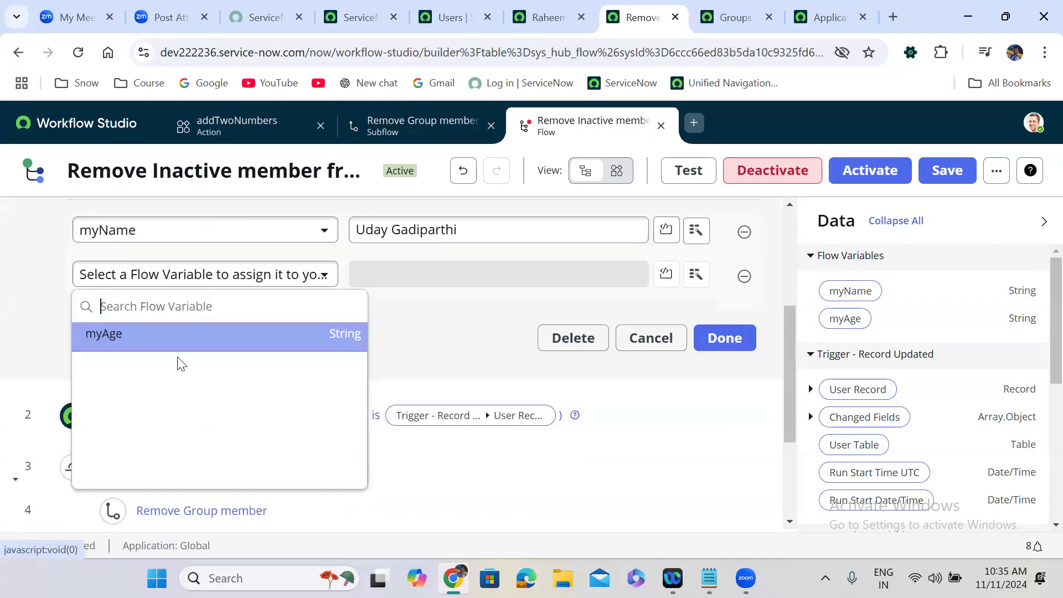
pyautogui.click(326, 328)
pyautogui.click(424, 280)
pyautogui.write('55')
pyautogui.click(709, 338)
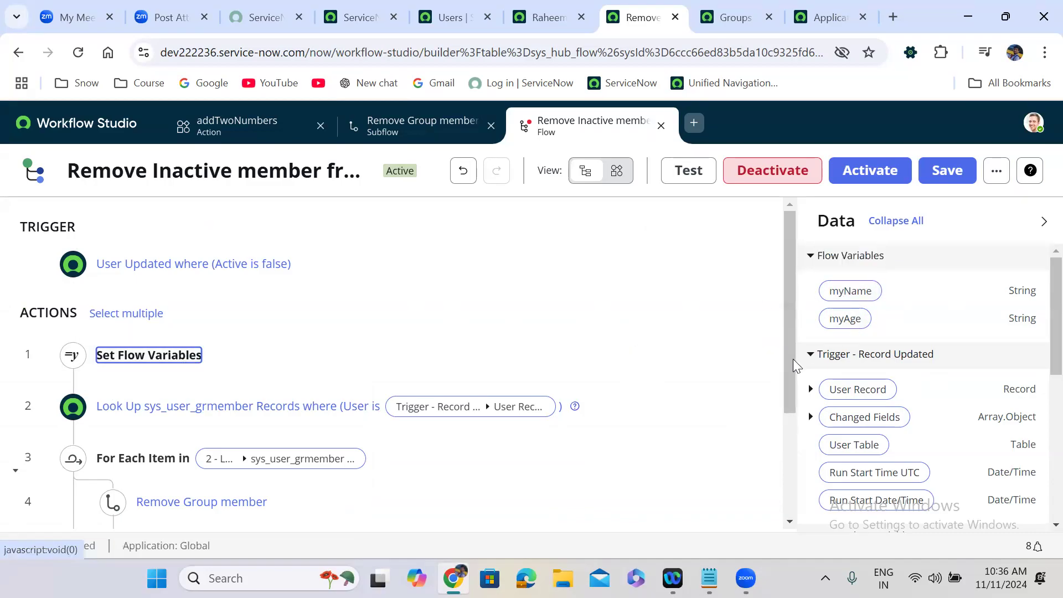
pyautogui.moveTo(788, 288); pyautogui.dragTo(795, 427)
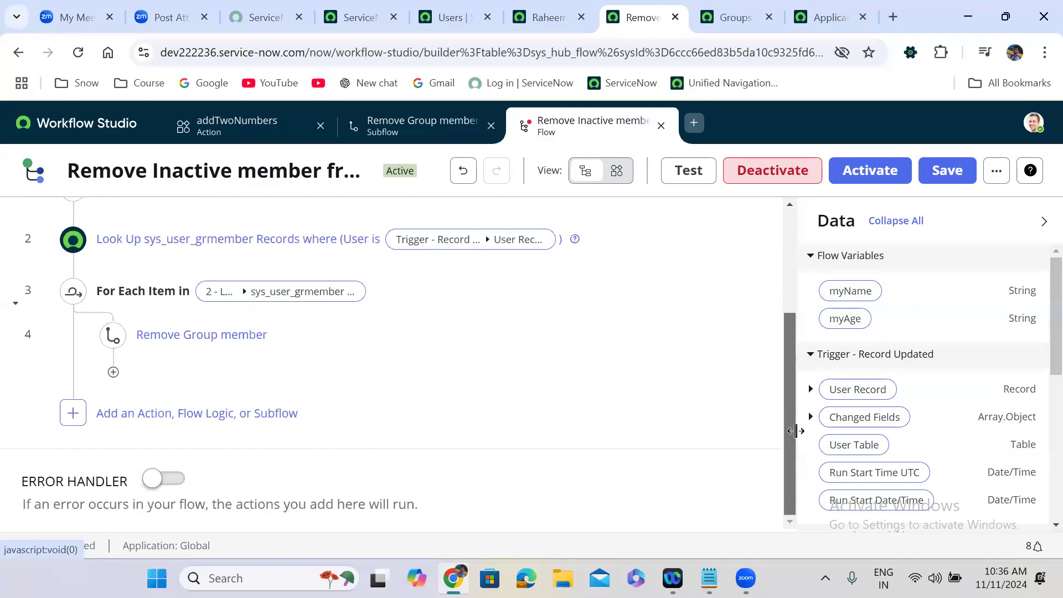
pyautogui.scroll(-10, 1038, 354)
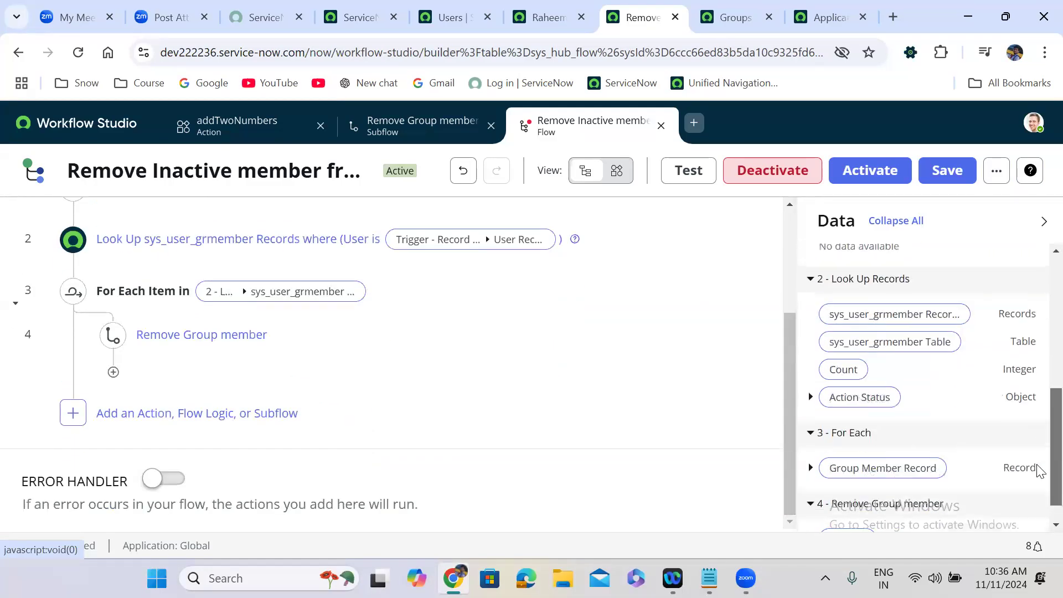
pyautogui.scroll(10, 1037, 368)
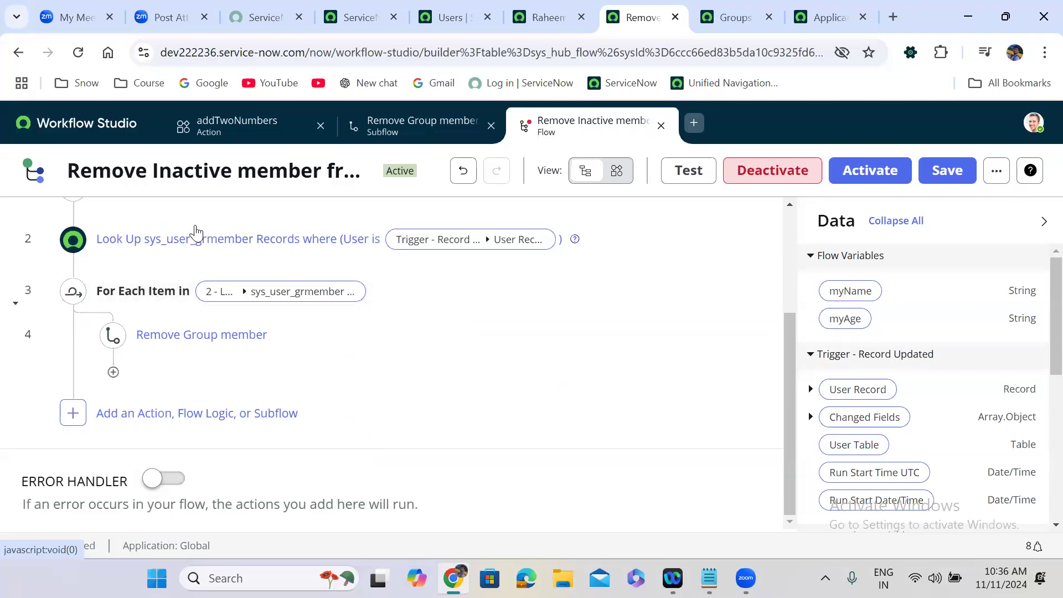
pyautogui.scroll(3, 786, 212)
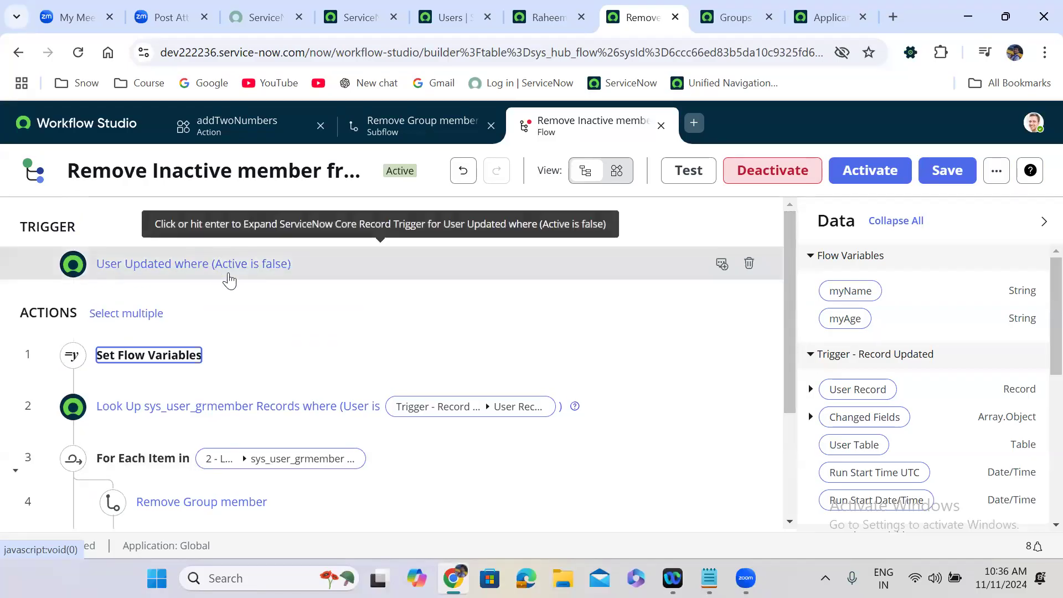
# Step: Expand the trigger and browse its list of trigger types
pyautogui.click(336, 268)
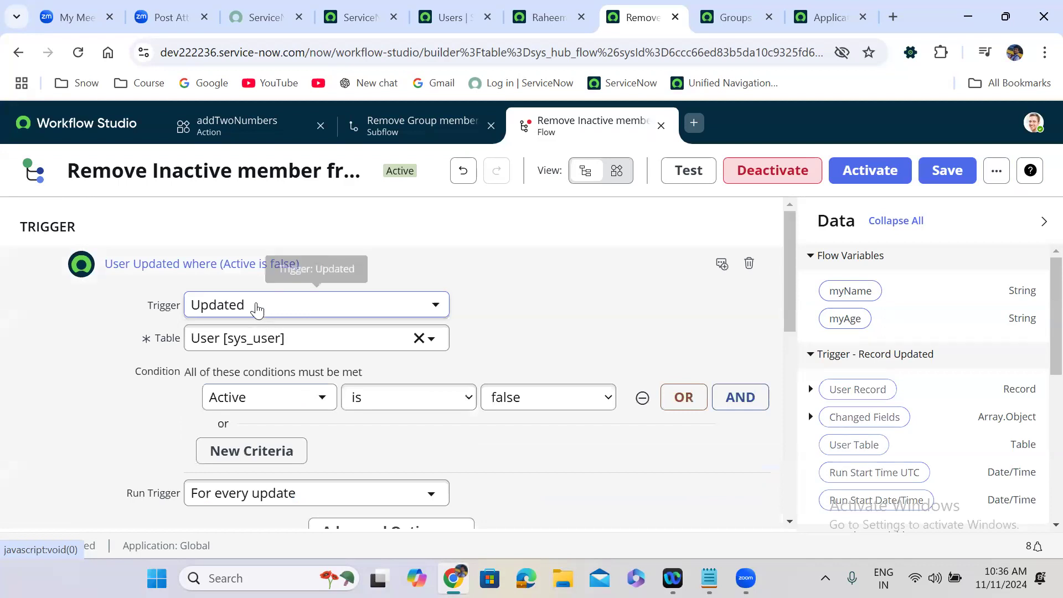
pyautogui.click(256, 304)
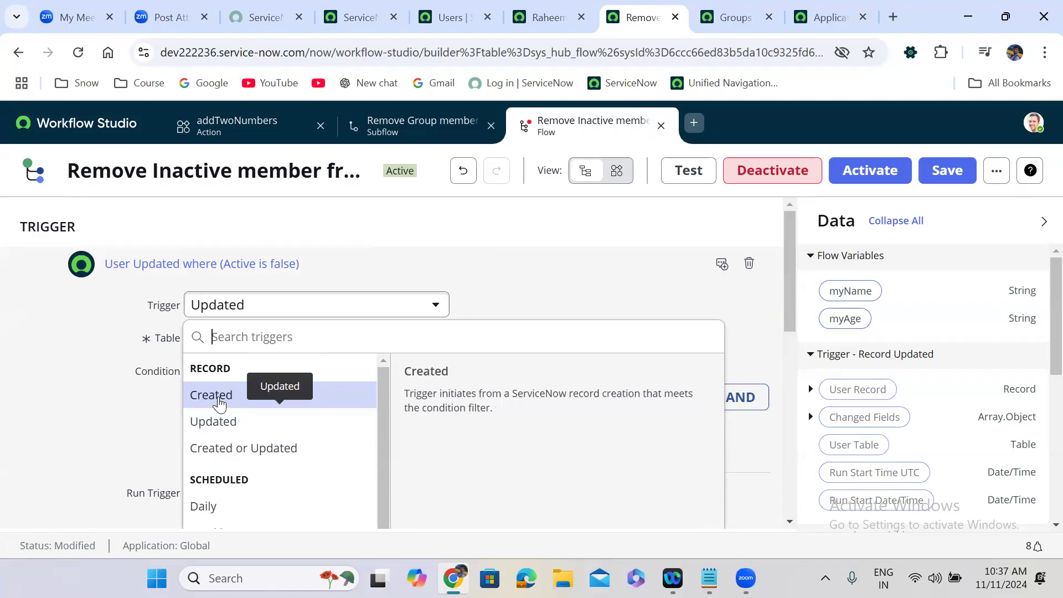
pyautogui.click(251, 318)
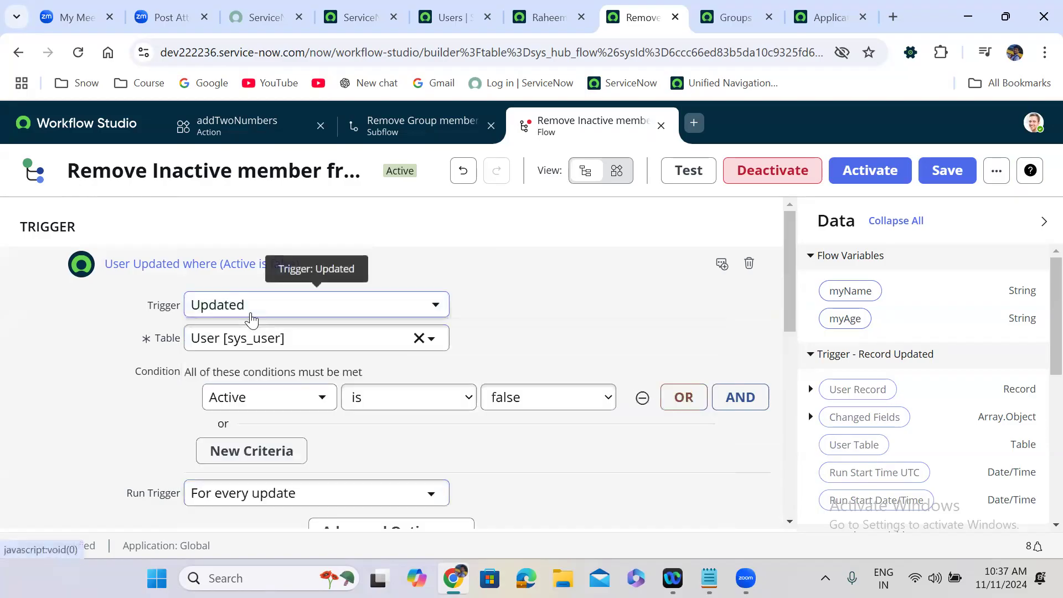
pyautogui.click(251, 319)
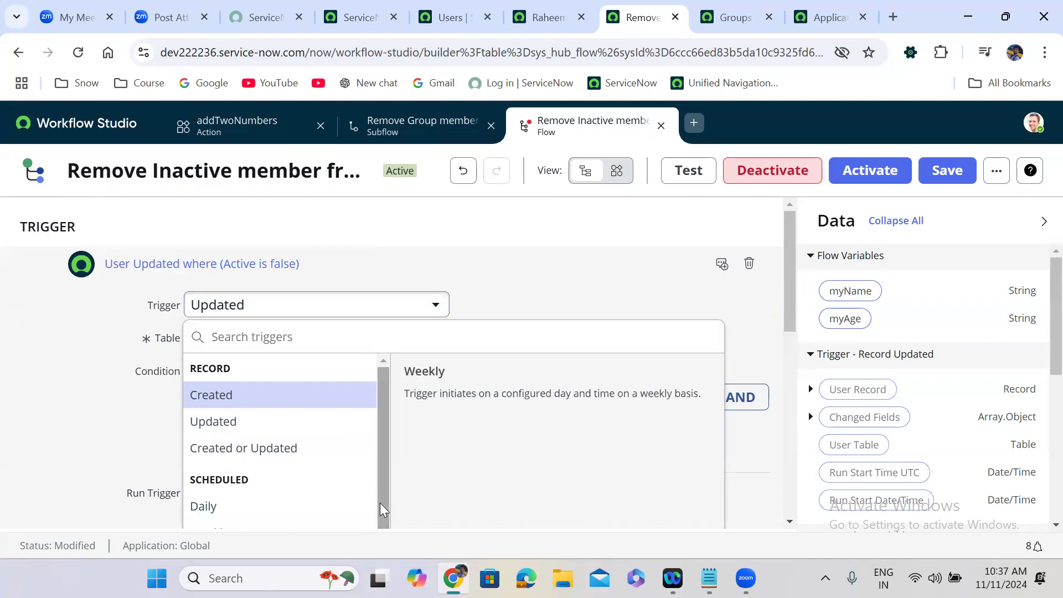
pyautogui.moveTo(380, 503); pyautogui.dragTo(380, 549)
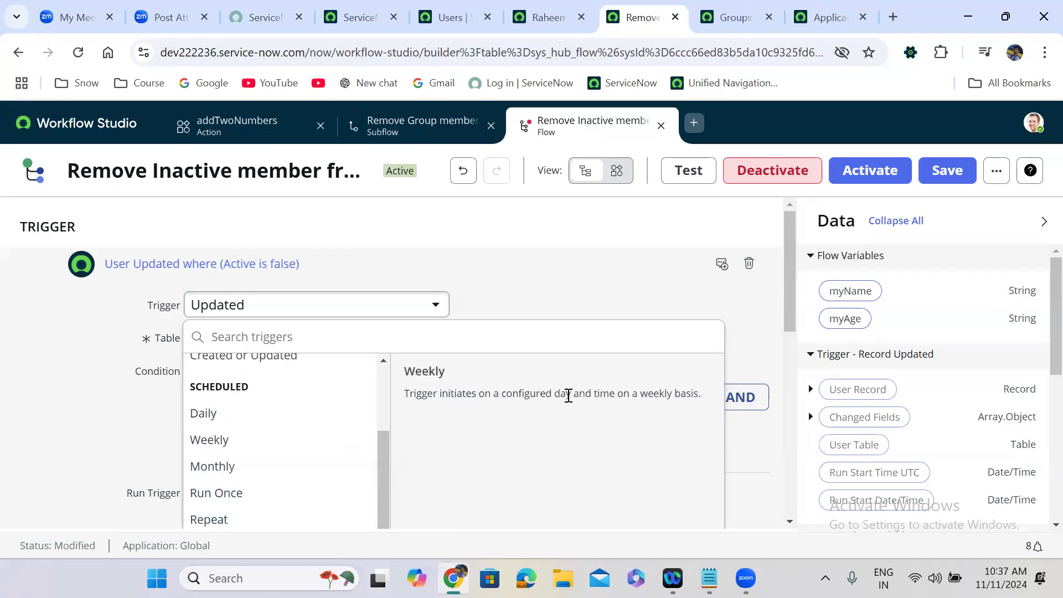
pyautogui.moveTo(790, 306); pyautogui.dragTo(801, 384)
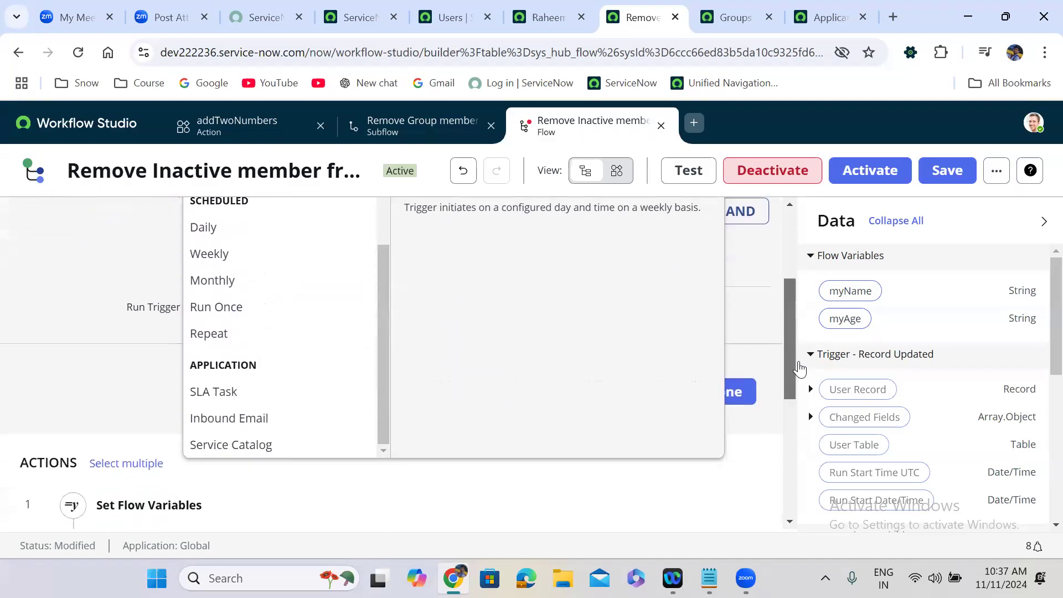
# Step: Try Inbound Email, cancel to keep the Updated trigger, and scroll the reopened trigger type list
pyautogui.click(250, 419)
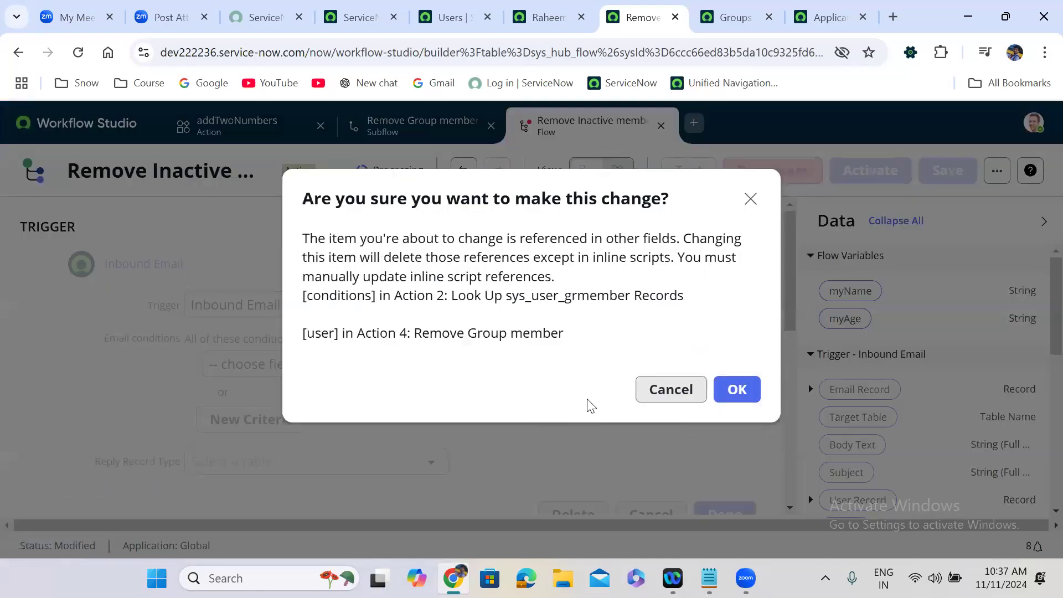
pyautogui.click(669, 391)
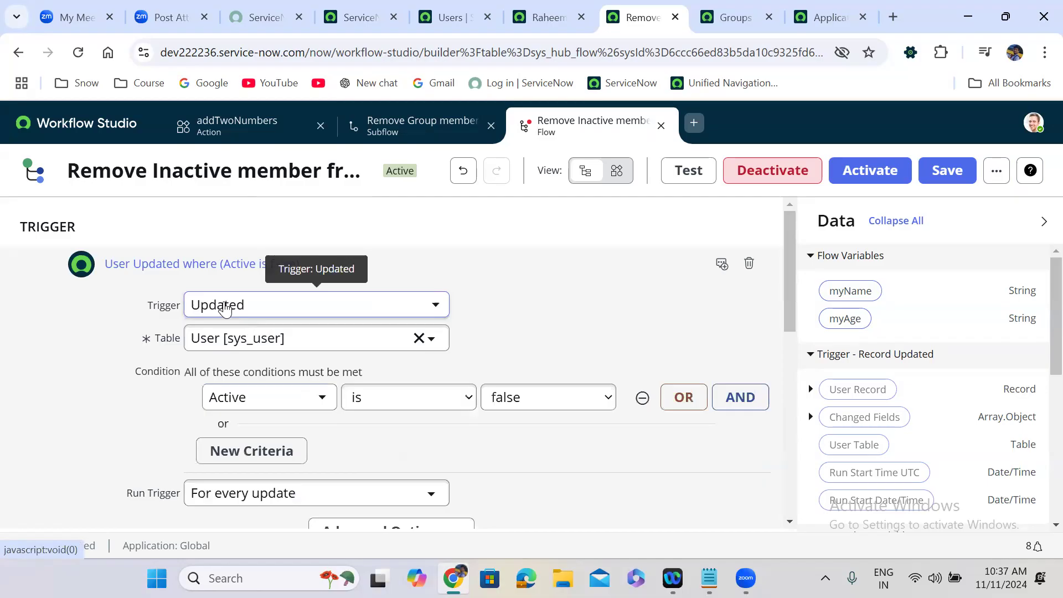
pyautogui.click(224, 309)
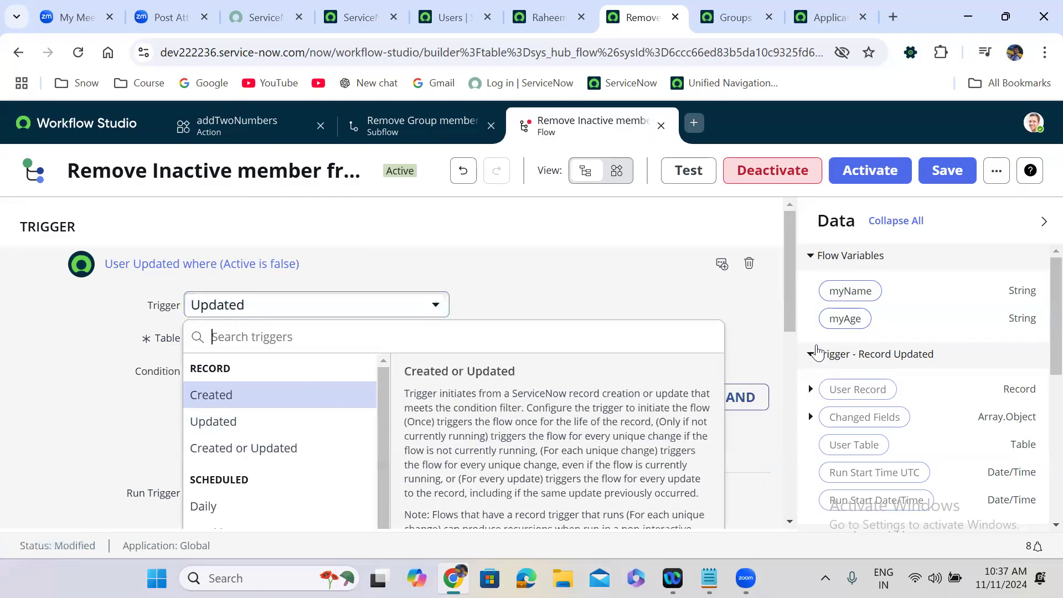
pyautogui.moveTo(789, 302); pyautogui.dragTo(808, 411)
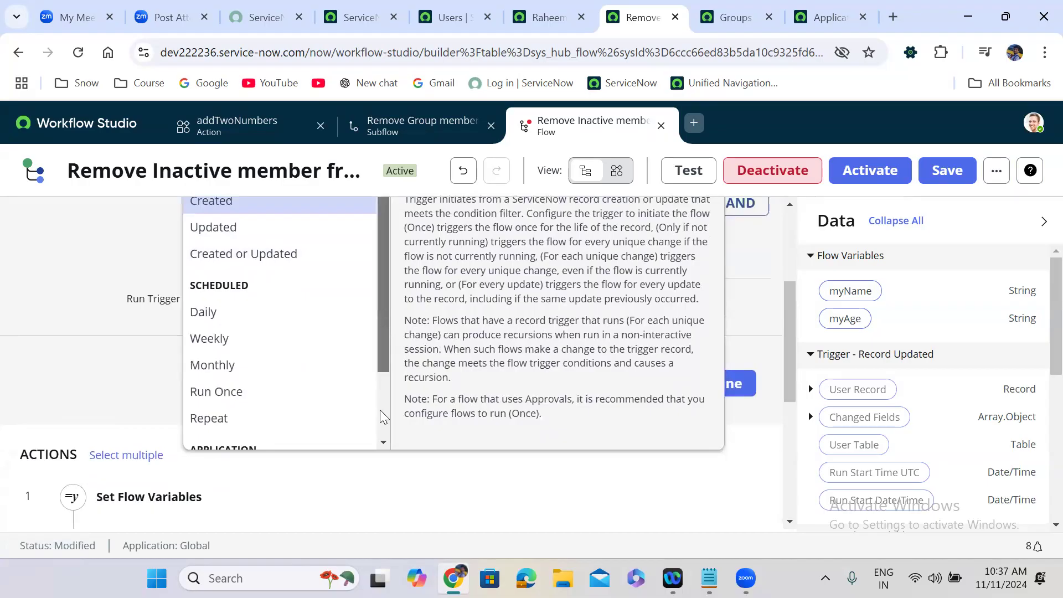
pyautogui.scroll(-2, 381, 419)
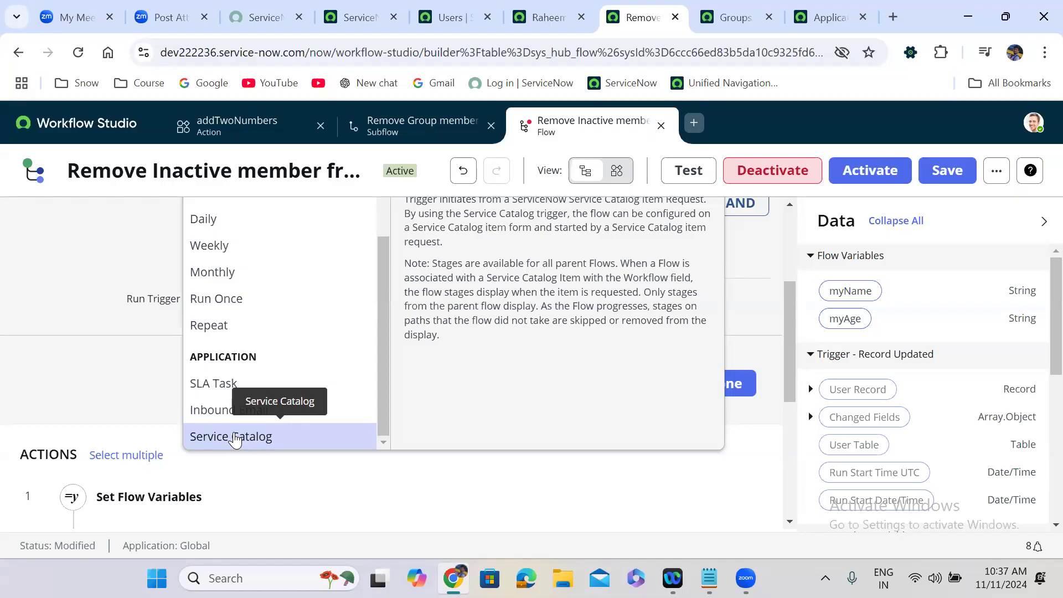
# Step: Close the addTwoNumbers, Remove Group member and Remove Inactive member tabs without saving
pyautogui.click(320, 126)
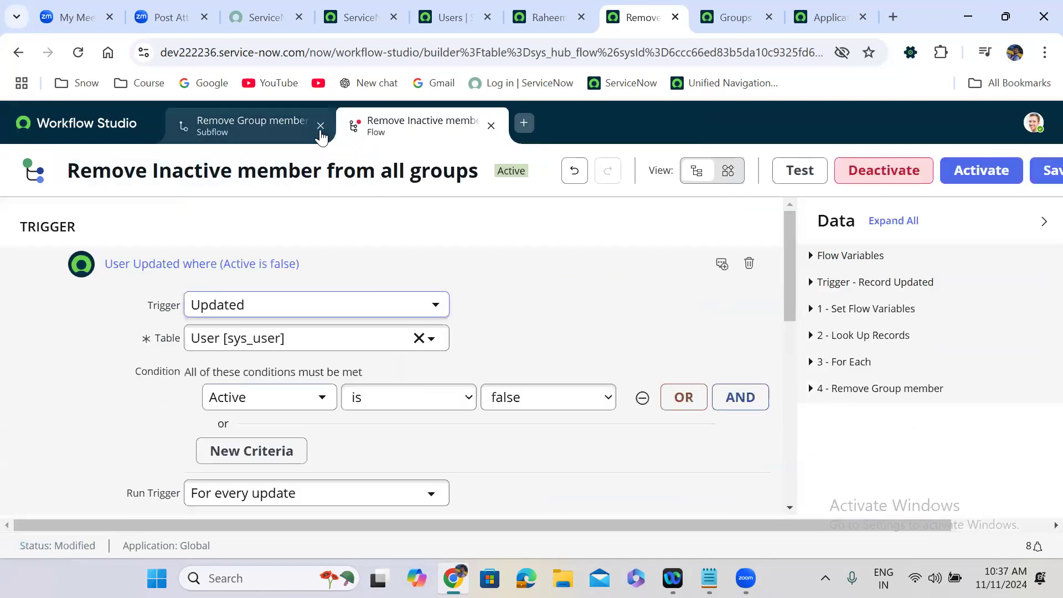
pyautogui.click(321, 126)
pyautogui.click(320, 128)
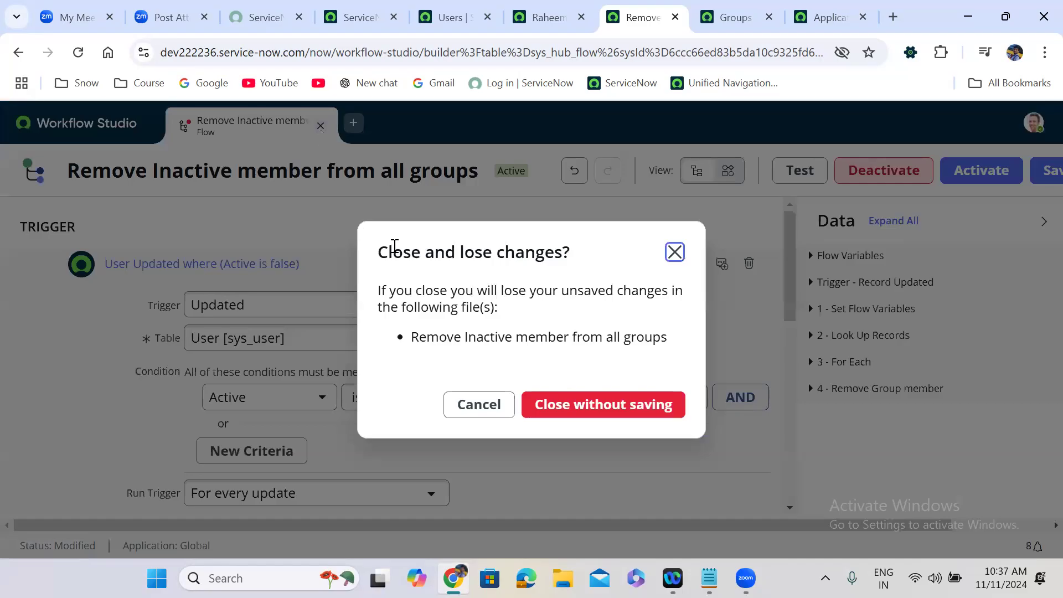
pyautogui.click(550, 403)
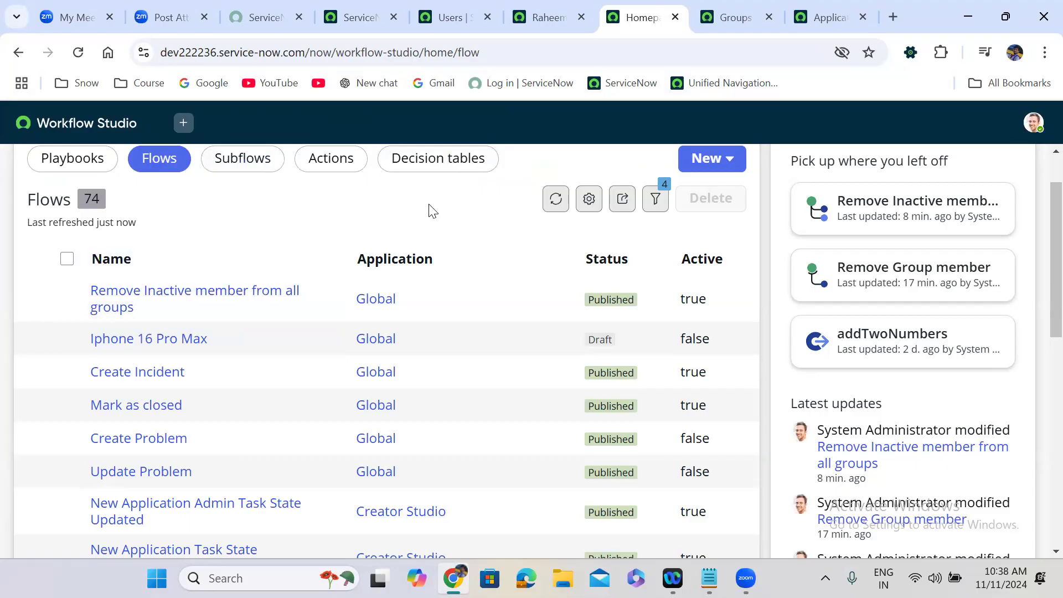
# Step: Create a new flow named 'Iphone16 Pro Max' in the Global application
pyautogui.click(712, 160)
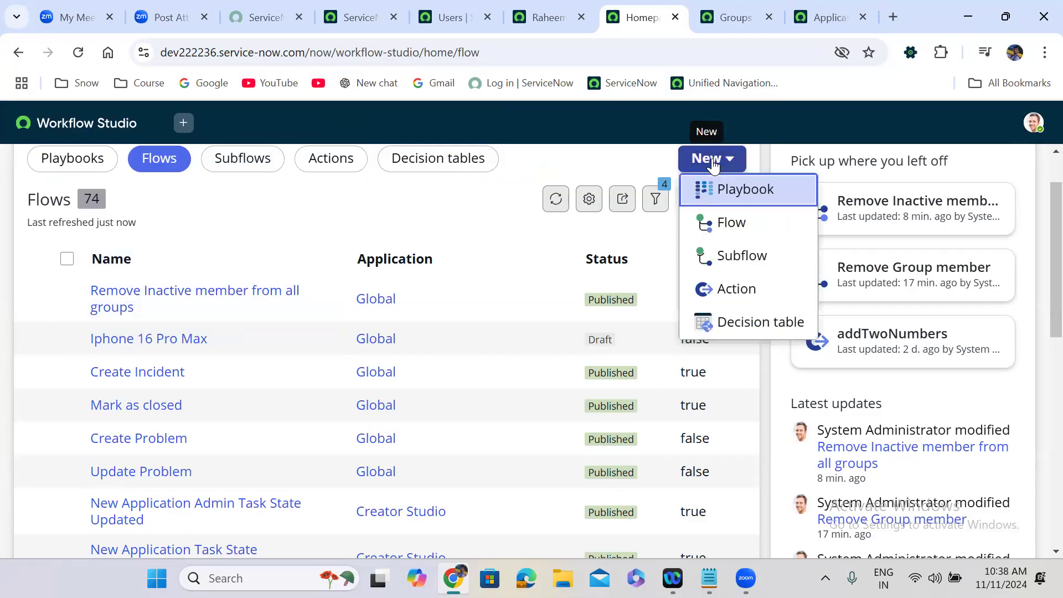
pyautogui.click(750, 227)
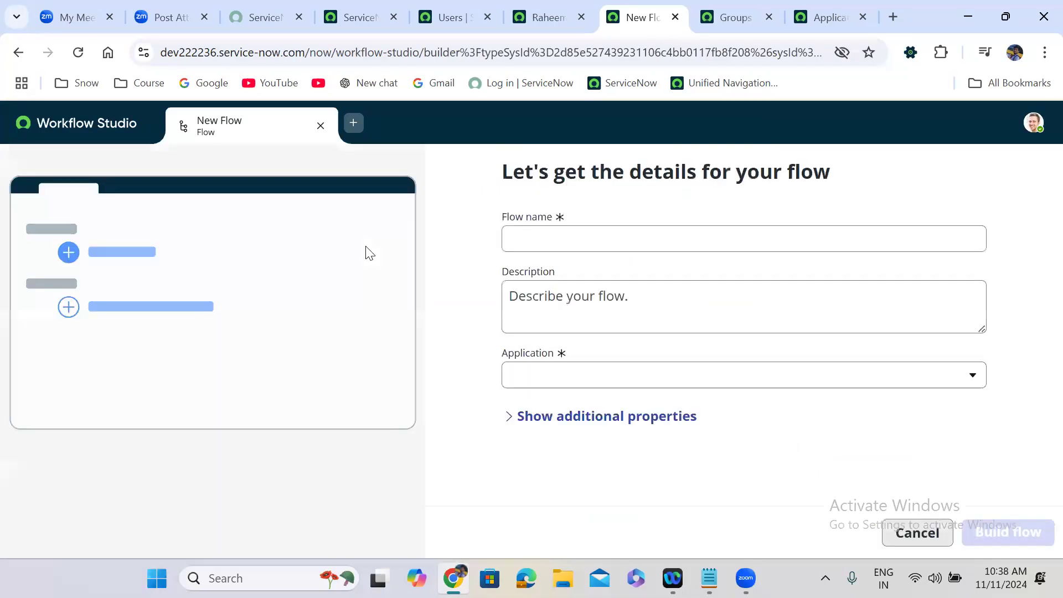
pyautogui.click(517, 244)
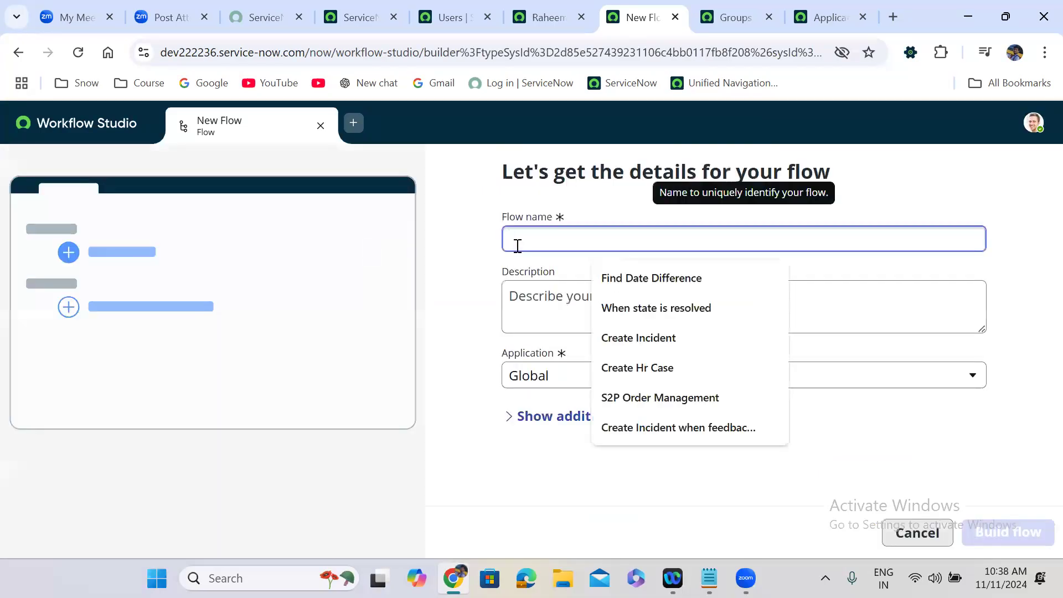
pyautogui.write('Ip')
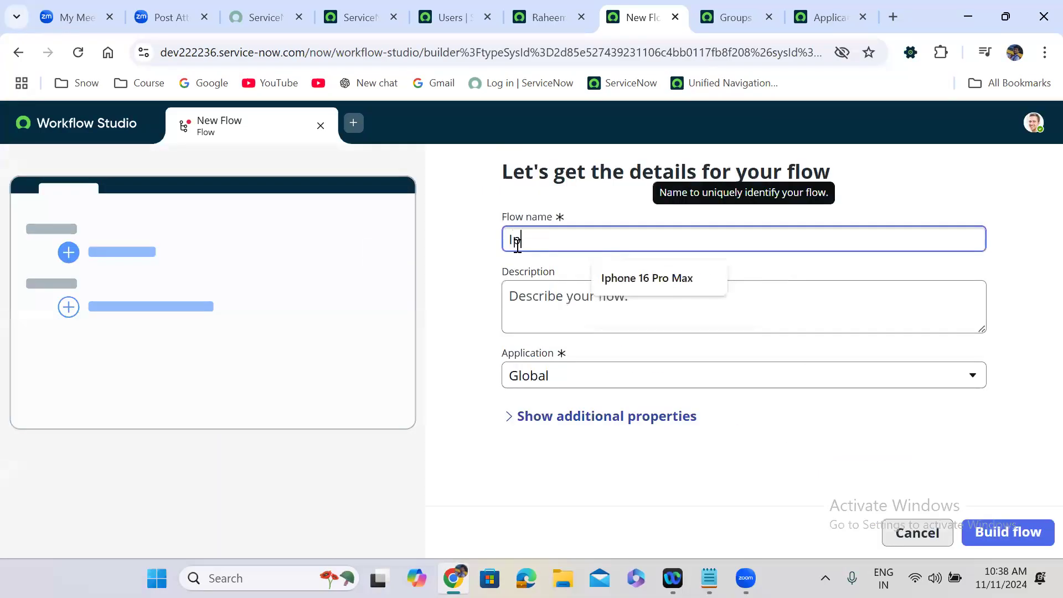
pyautogui.write('hone16 Pro Max')
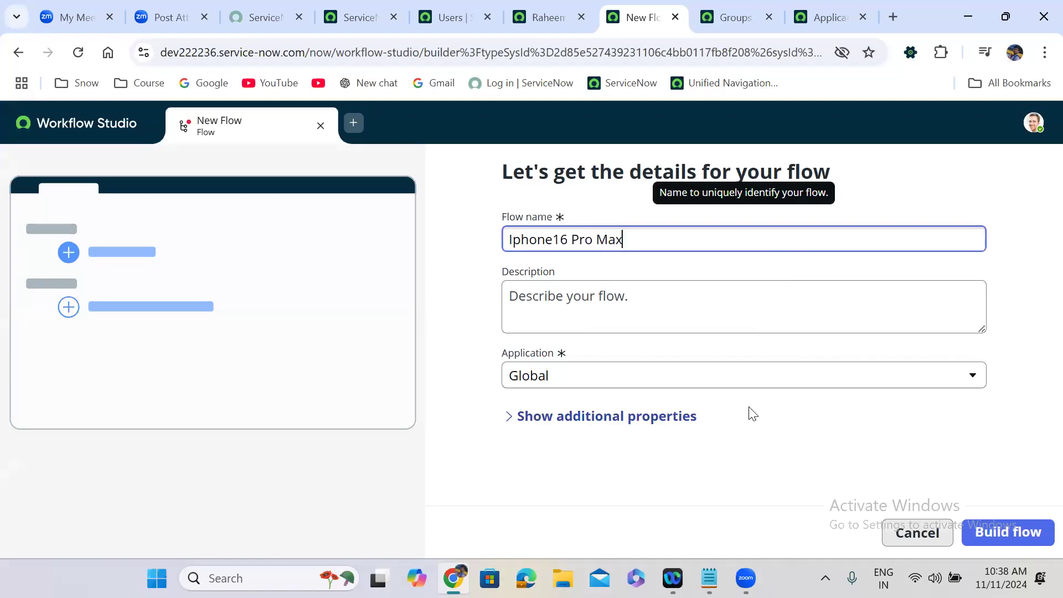
pyautogui.click(772, 433)
pyautogui.click(1025, 530)
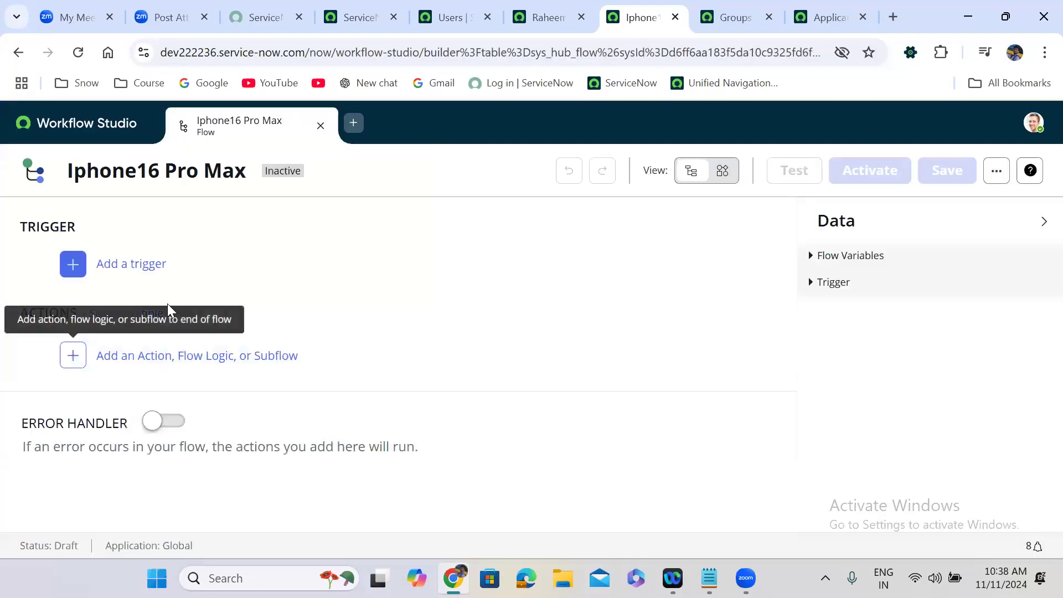
# Step: Set the flow's trigger to Service Catalog, found by searching 'service'
pyautogui.click(179, 266)
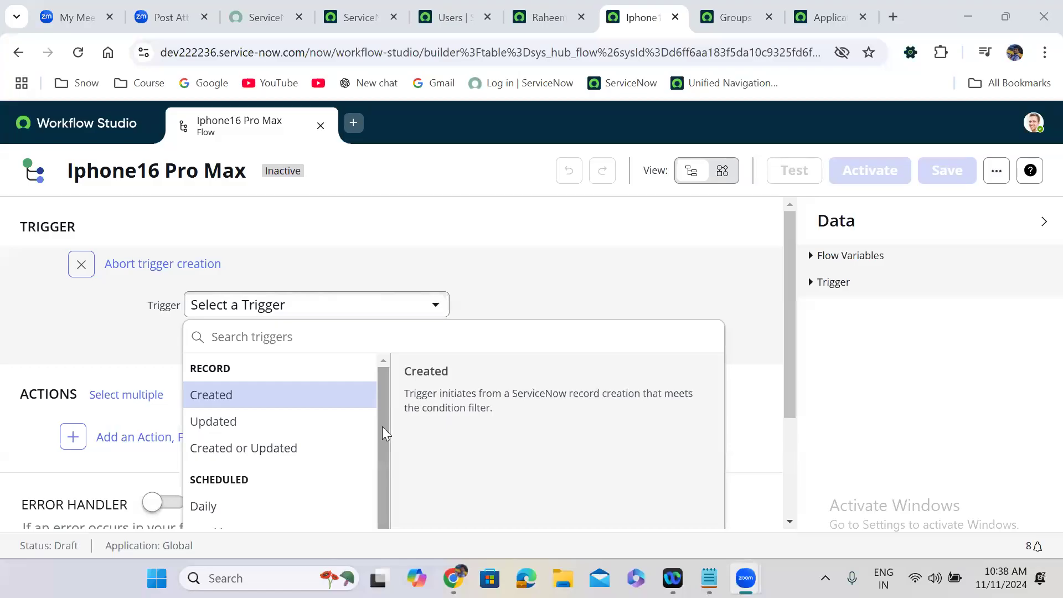
pyautogui.click(241, 341)
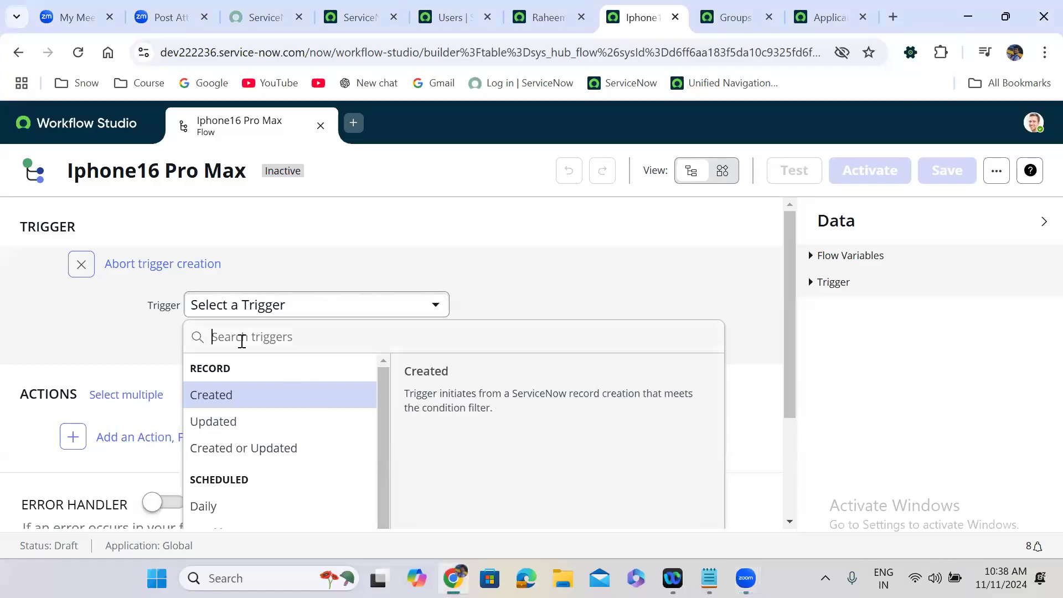
pyautogui.write('serv')
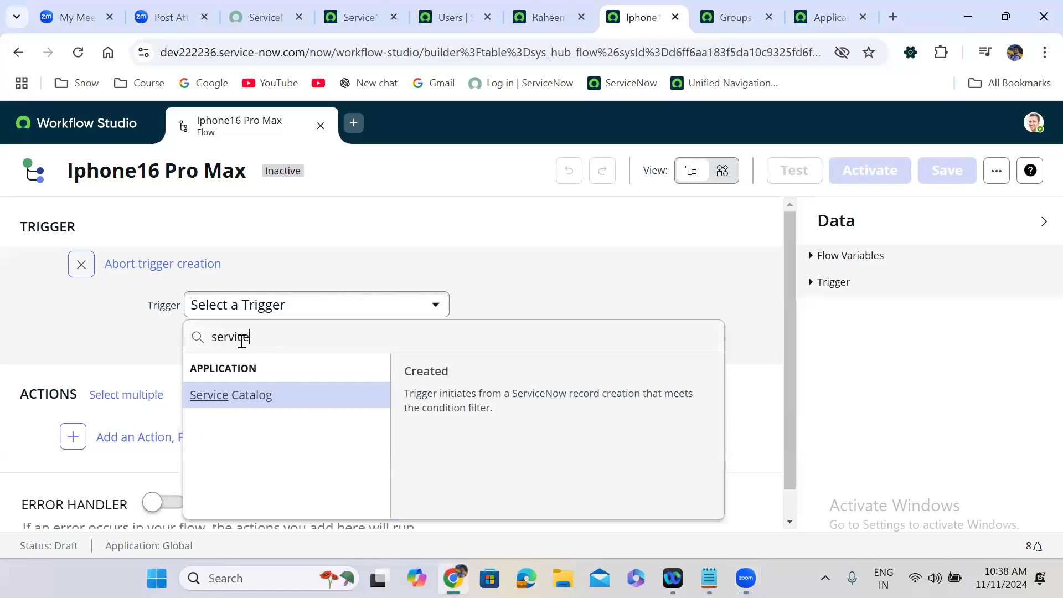
pyautogui.write('ice')
pyautogui.click(282, 402)
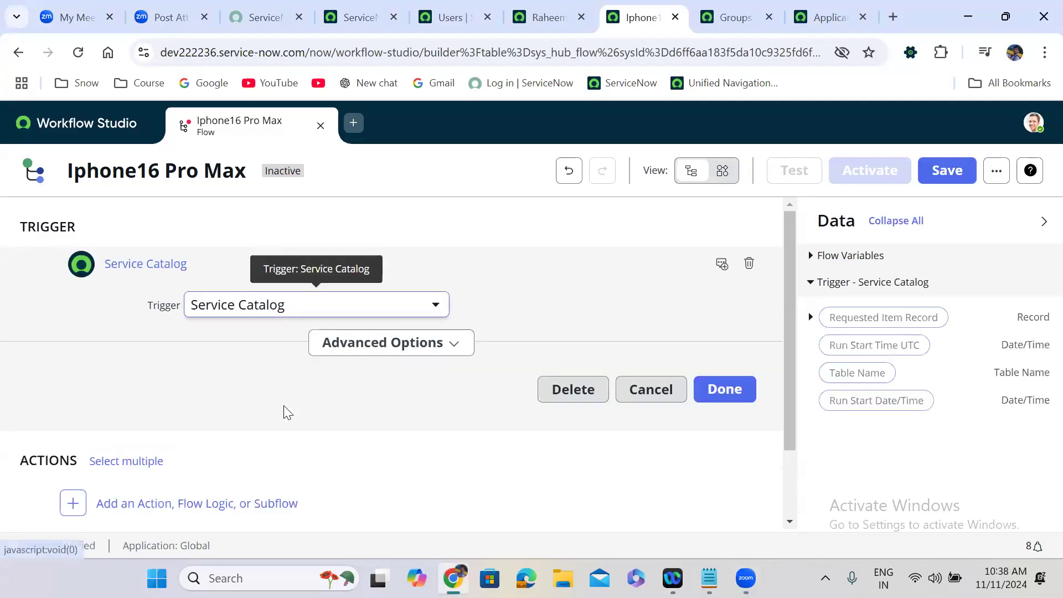
pyautogui.click(725, 388)
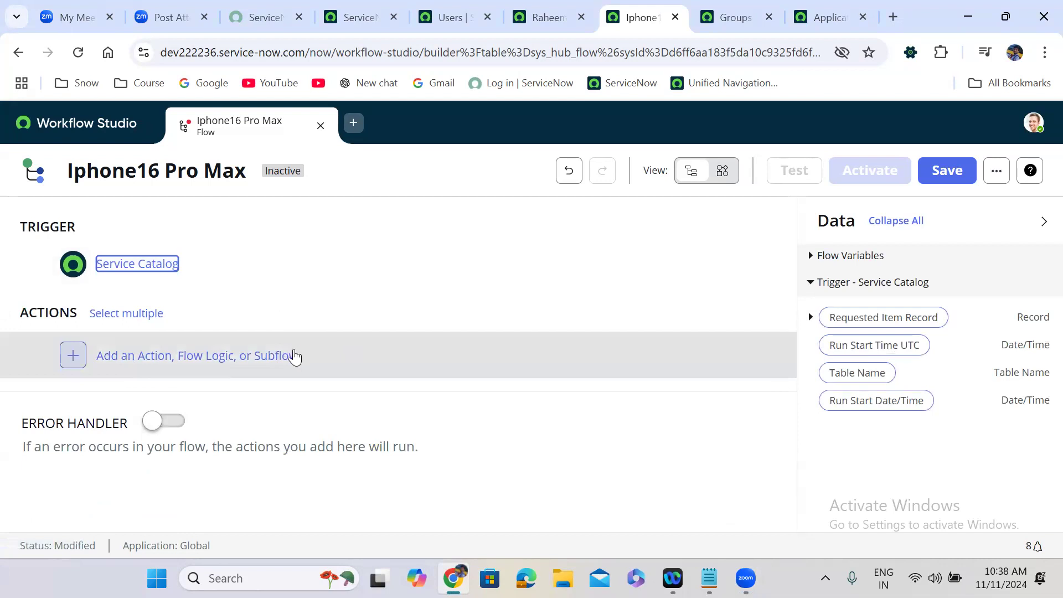
# Step: Add a Get Catalog Variables action with Requested Item Record as the Submitted Request
pyautogui.click(293, 356)
pyautogui.click(140, 360)
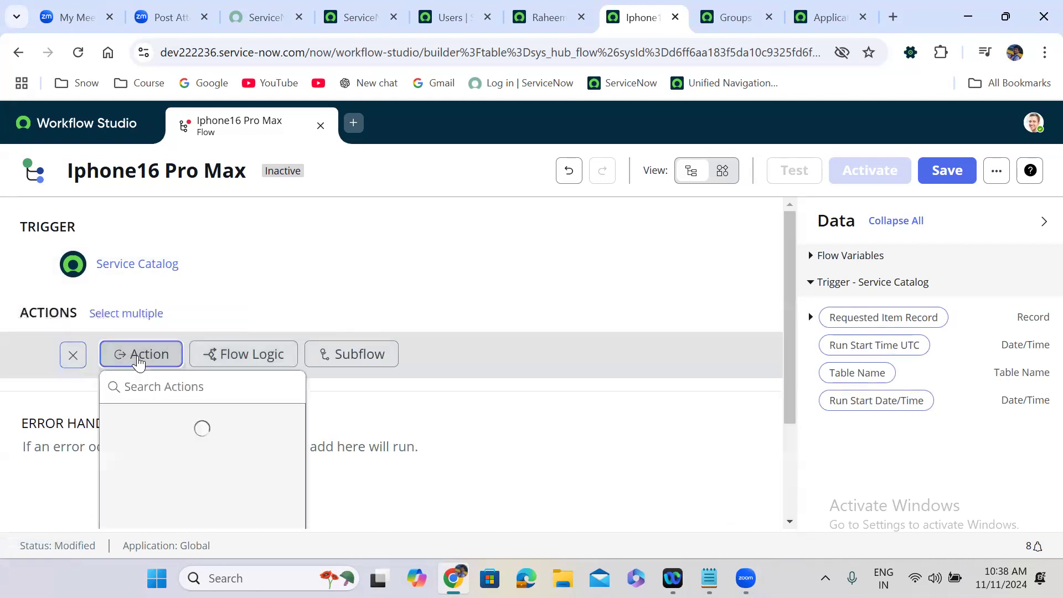
pyautogui.click(171, 387)
pyautogui.write('g')
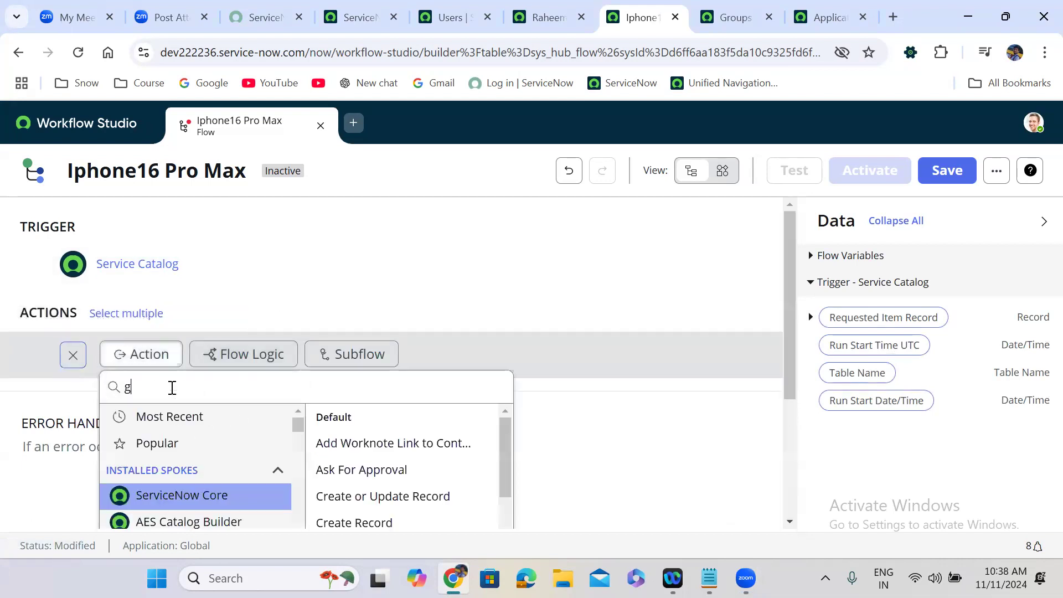
pyautogui.write('et catal')
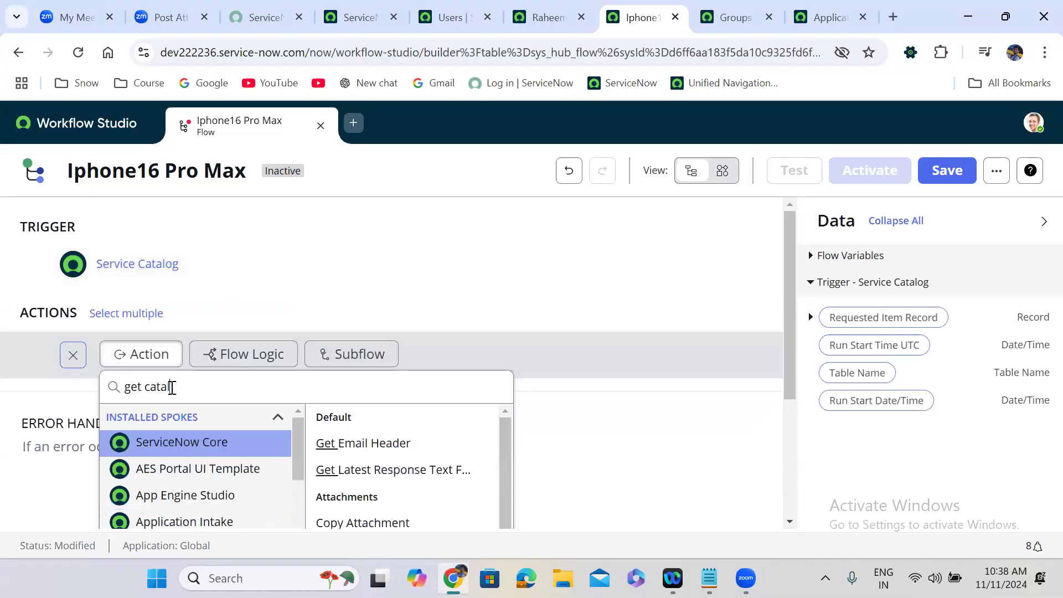
pyautogui.write('og vari')
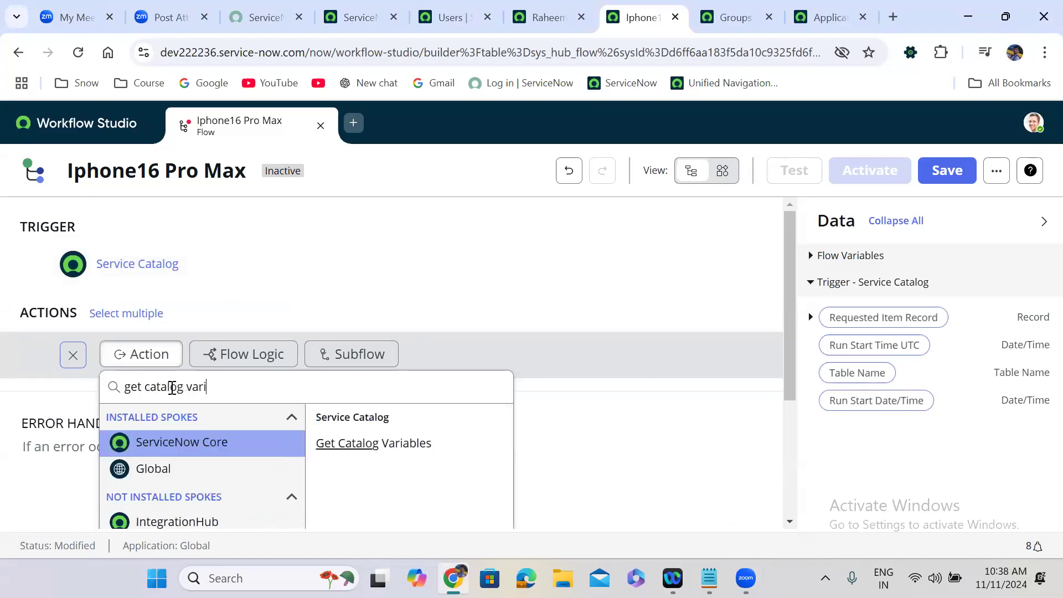
pyautogui.write('a')
pyautogui.click(373, 441)
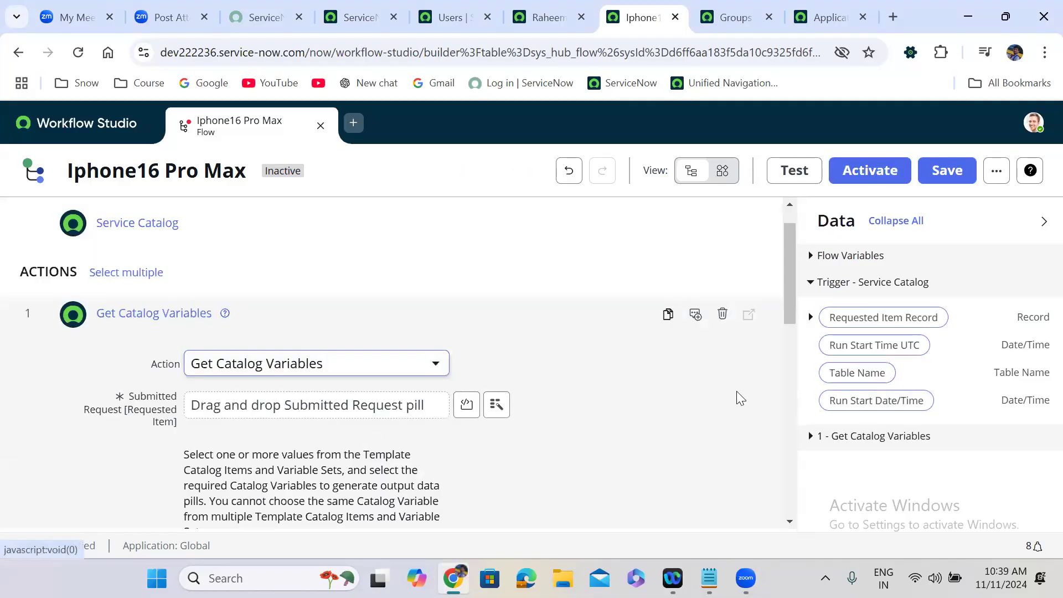
pyautogui.moveTo(859, 330); pyautogui.dragTo(278, 416)
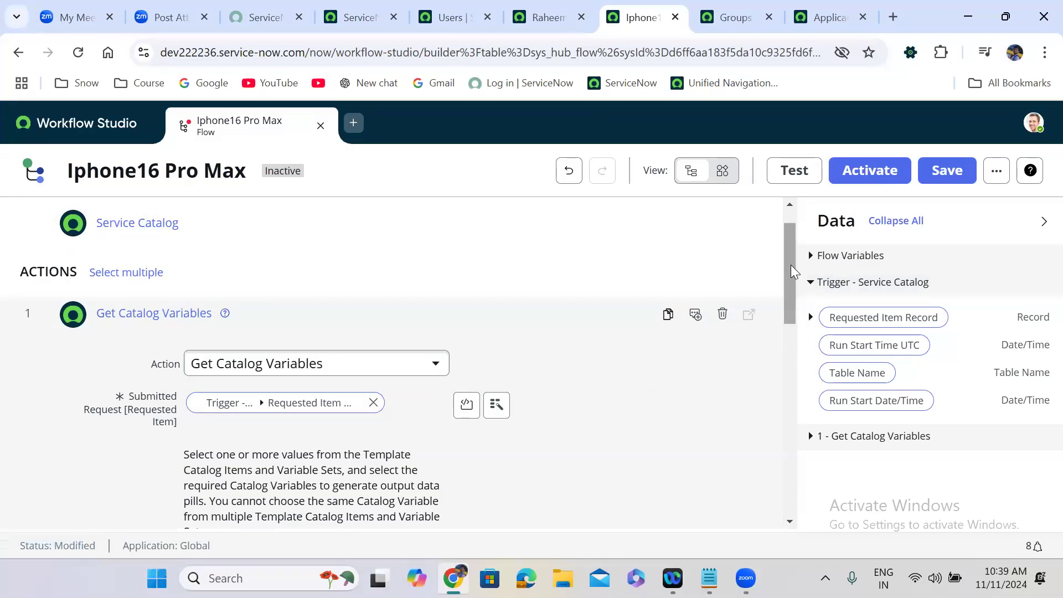
# Step: Choose the Iphone 16 Pro Max catalog item and move all its variables to Selected
pyautogui.scroll(-6, 791, 265)
pyautogui.click(280, 237)
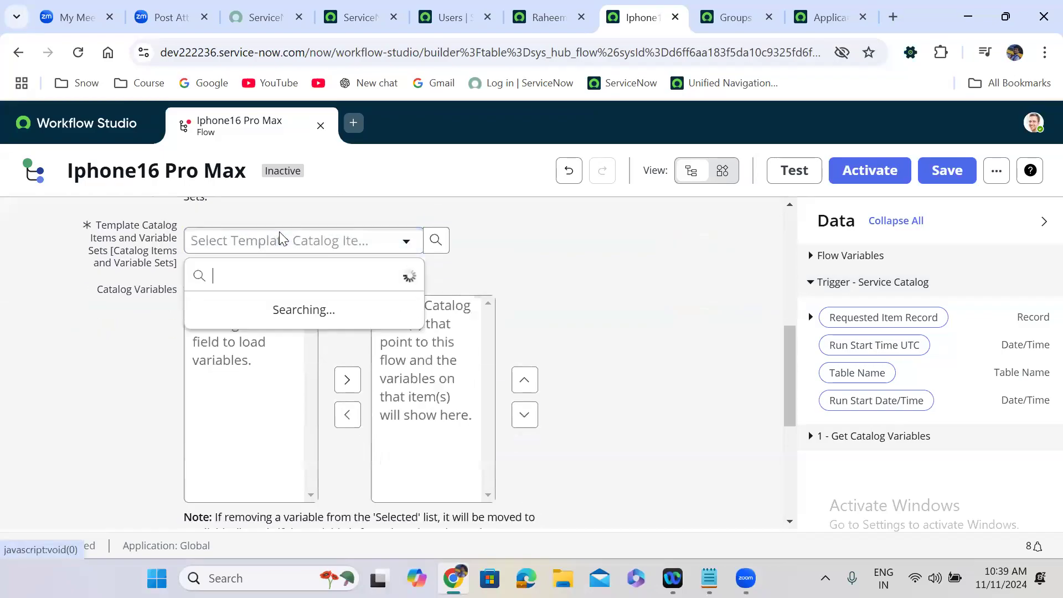
pyautogui.write('ipho')
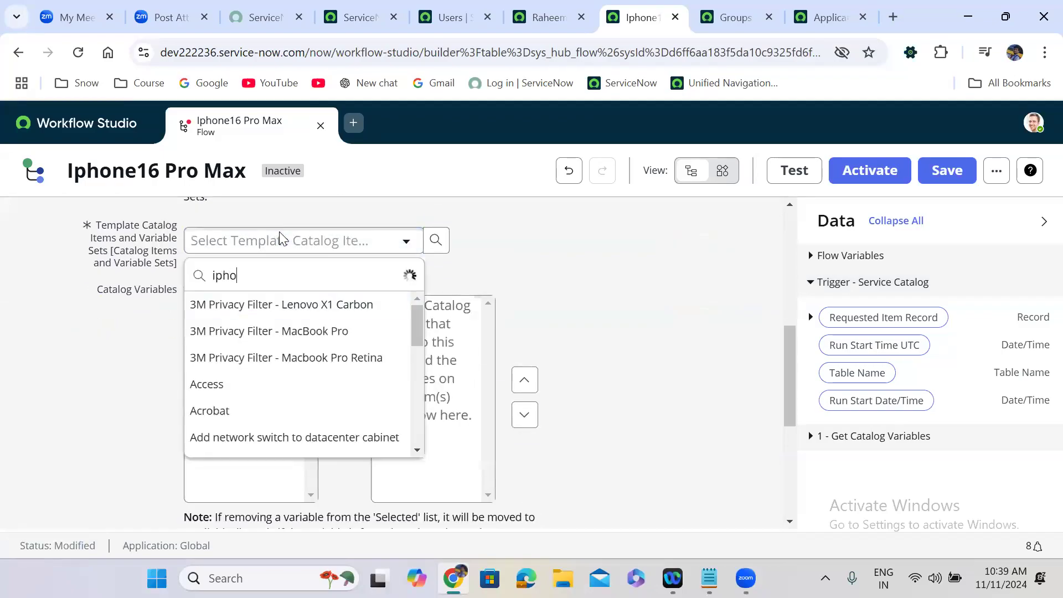
pyautogui.write('n')
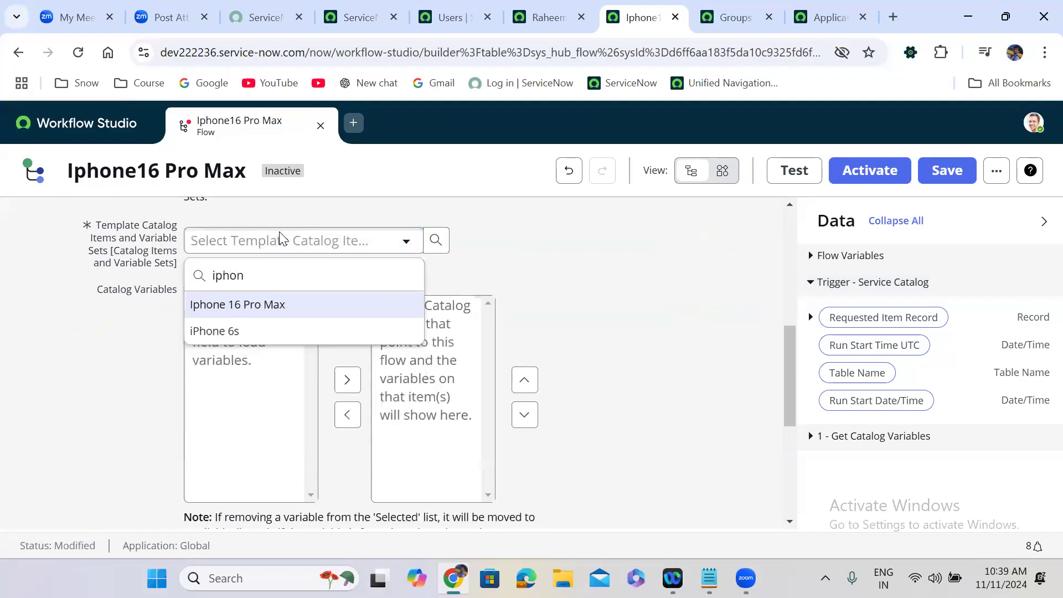
pyautogui.click(271, 308)
pyautogui.click(254, 382)
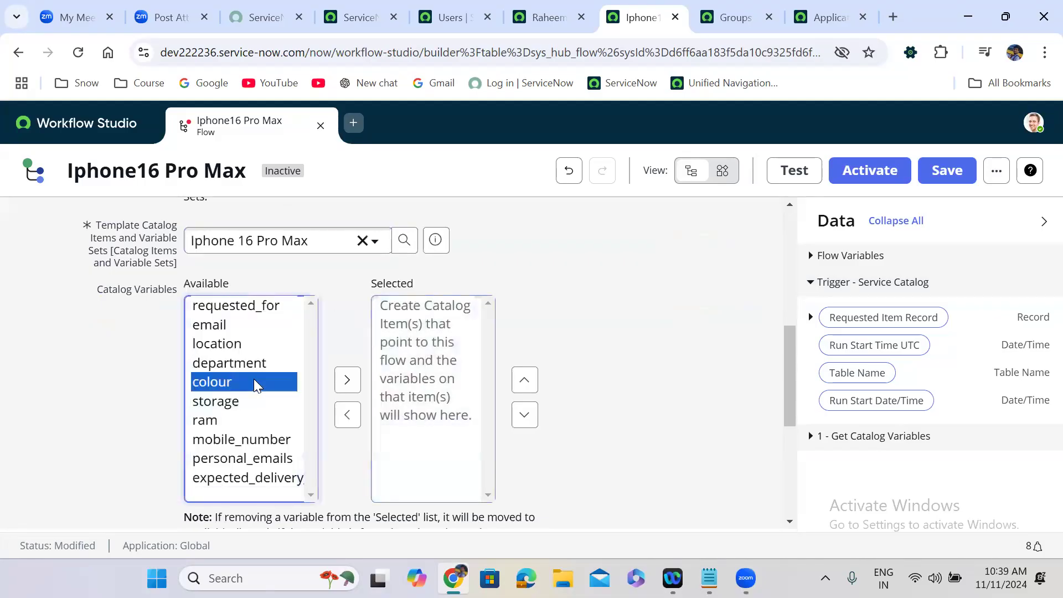
pyautogui.hotkey('ctrl', 'a')
pyautogui.click(347, 379)
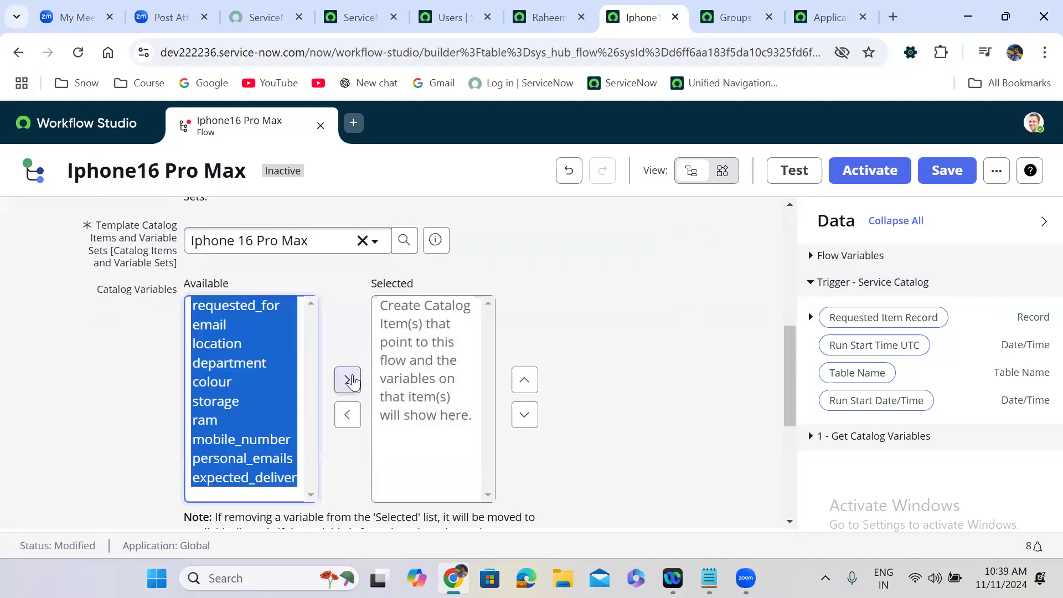
pyautogui.click(520, 381)
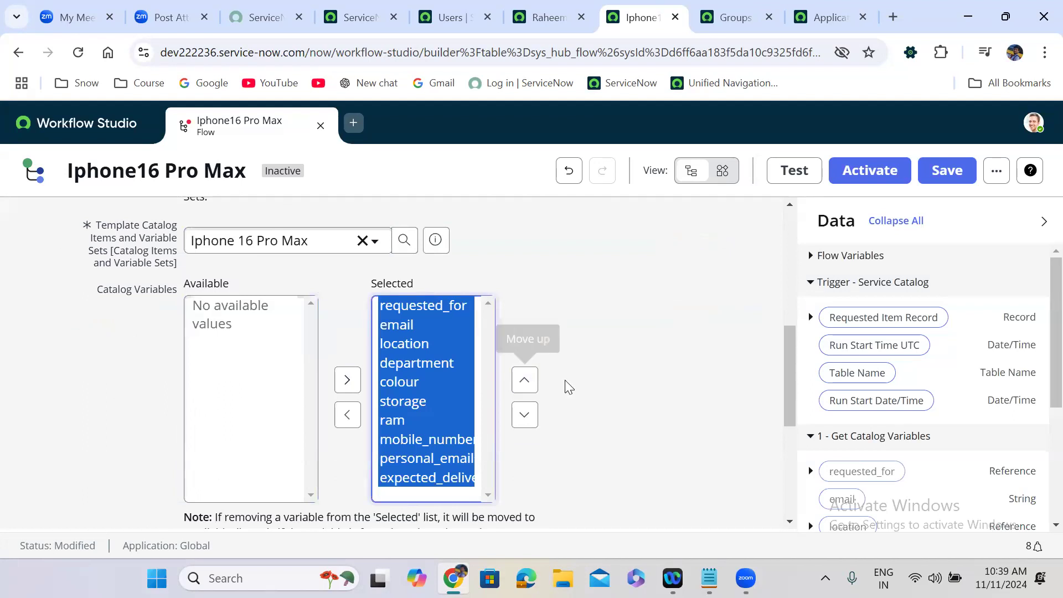
pyautogui.scroll(-2, 565, 384)
pyautogui.scroll(-1, 564, 384)
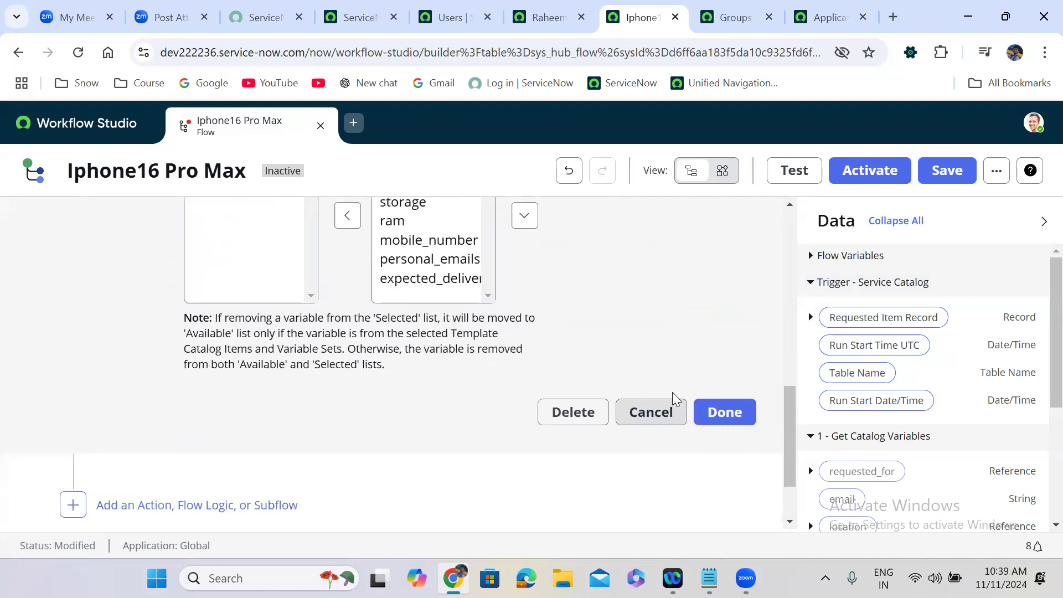
pyautogui.click(732, 411)
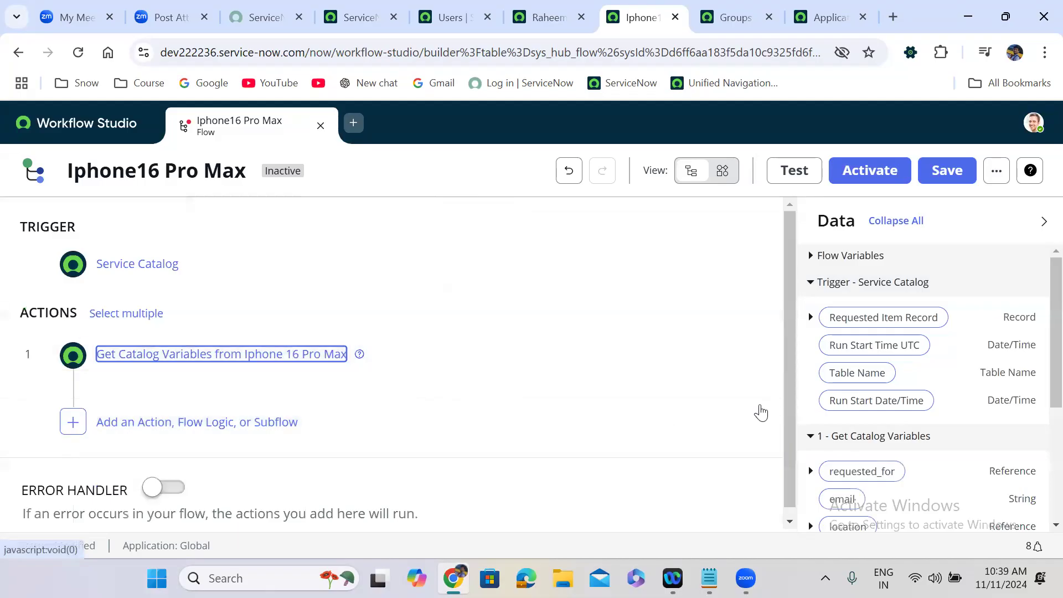
# Step: Add an If step labelled 'Requester has manager?' after the Get Catalog Variables action
pyautogui.moveTo(790, 238); pyautogui.dragTo(790, 344)
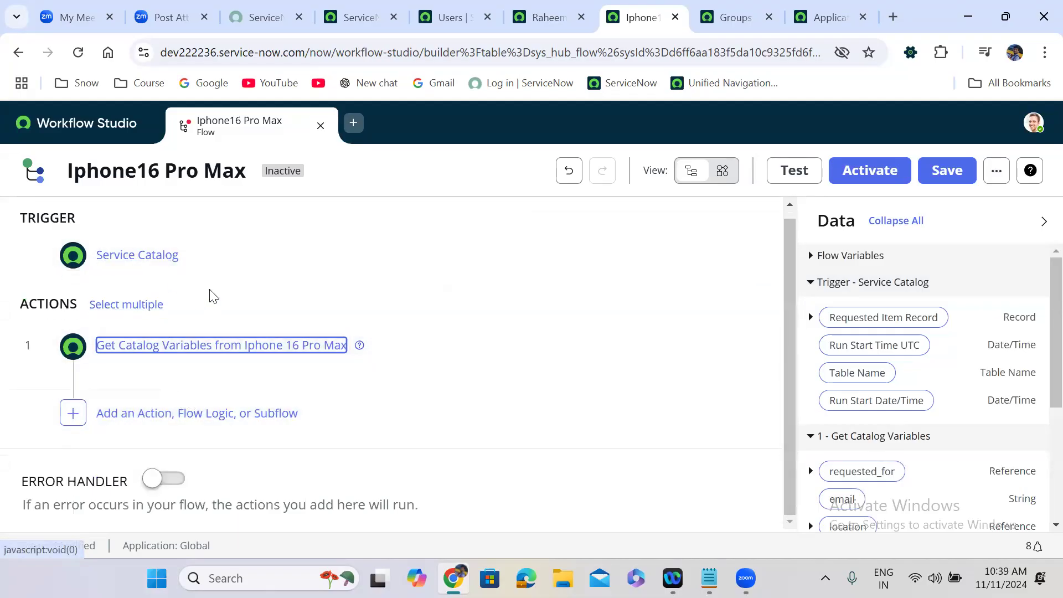
pyautogui.click(142, 410)
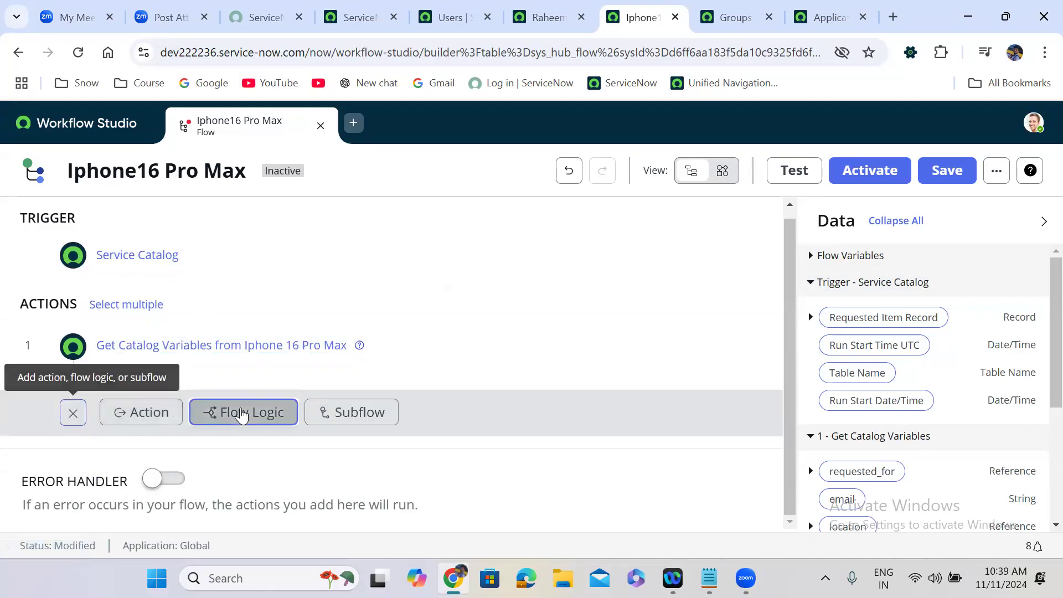
pyautogui.click(241, 413)
pyautogui.click(300, 482)
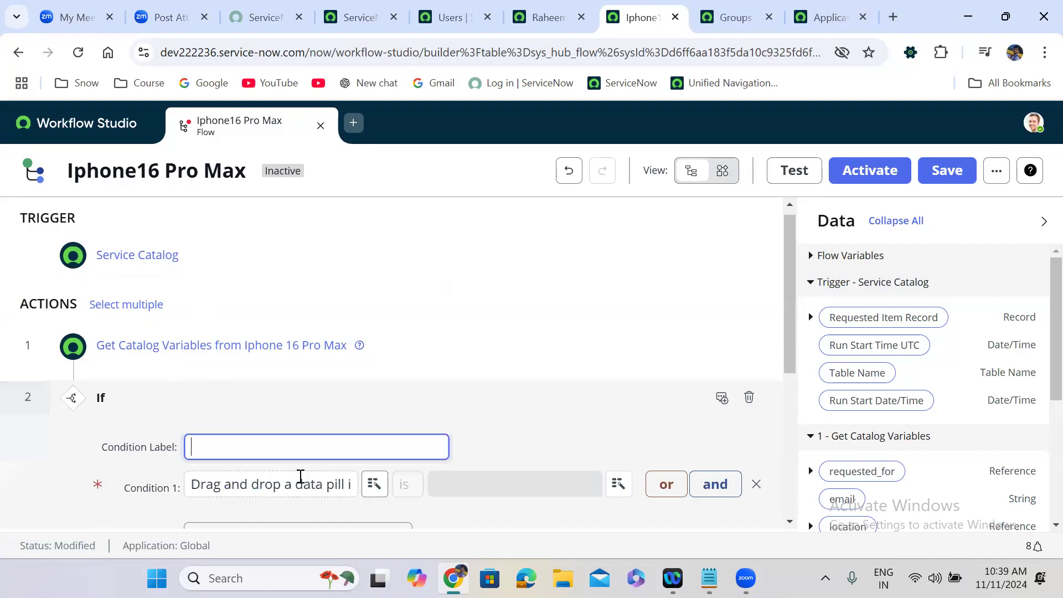
pyautogui.write('Re')
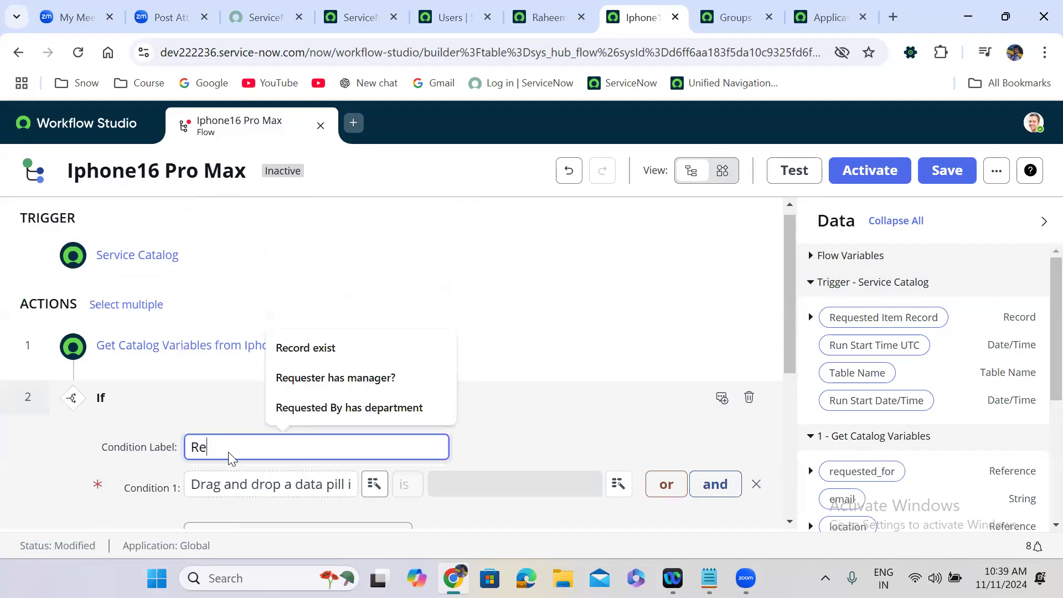
pyautogui.write('quester ')
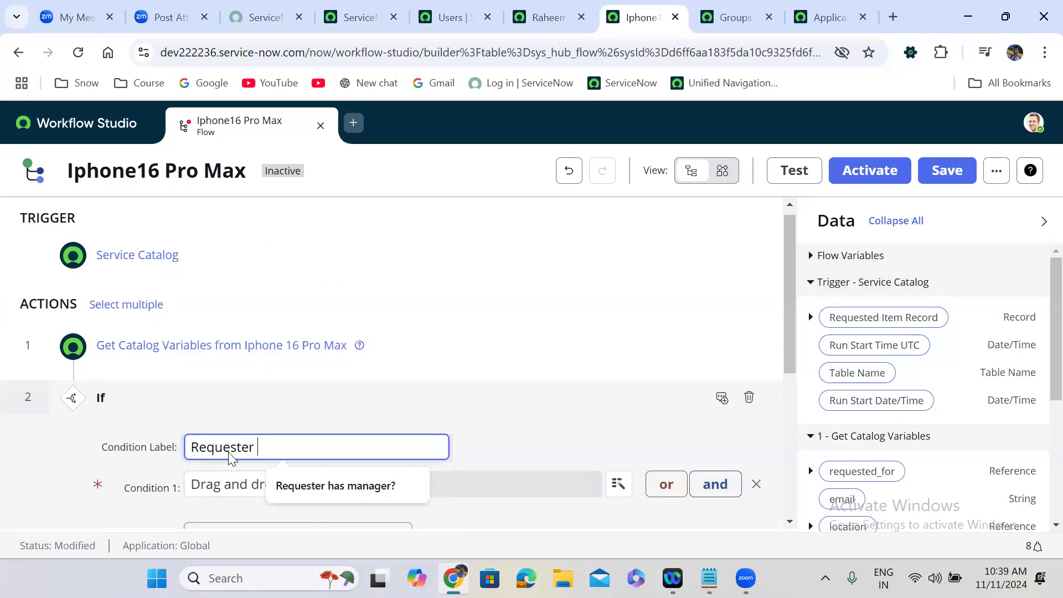
pyautogui.write('has manager')
pyautogui.write('?')
pyautogui.press('BackSpace')
pyautogui.write('?')
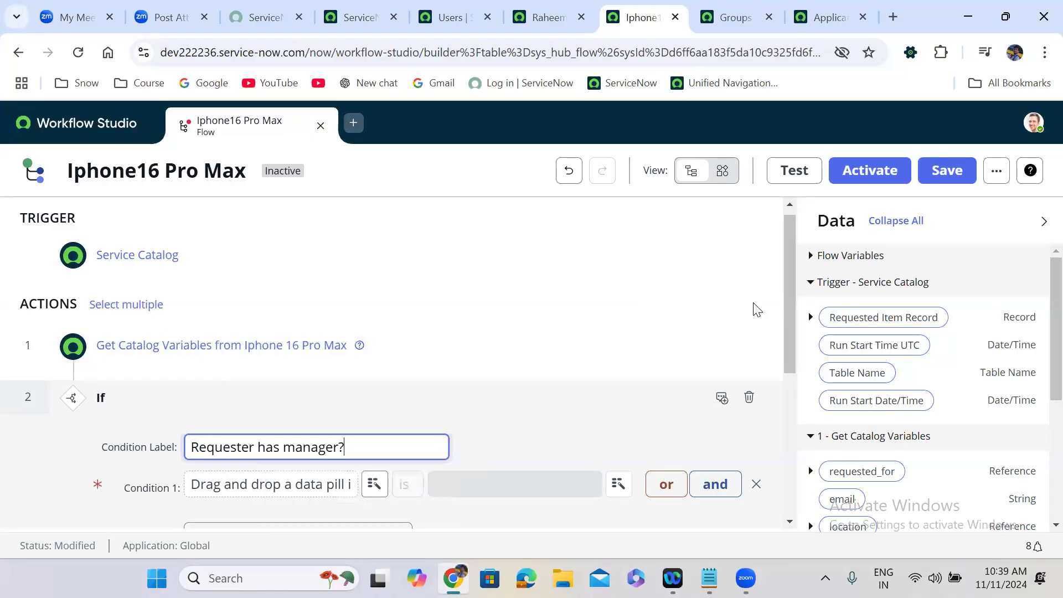
# Step: Set Condition 1 to requested_for's Manager is not empty
pyautogui.moveTo(790, 267); pyautogui.dragTo(790, 317)
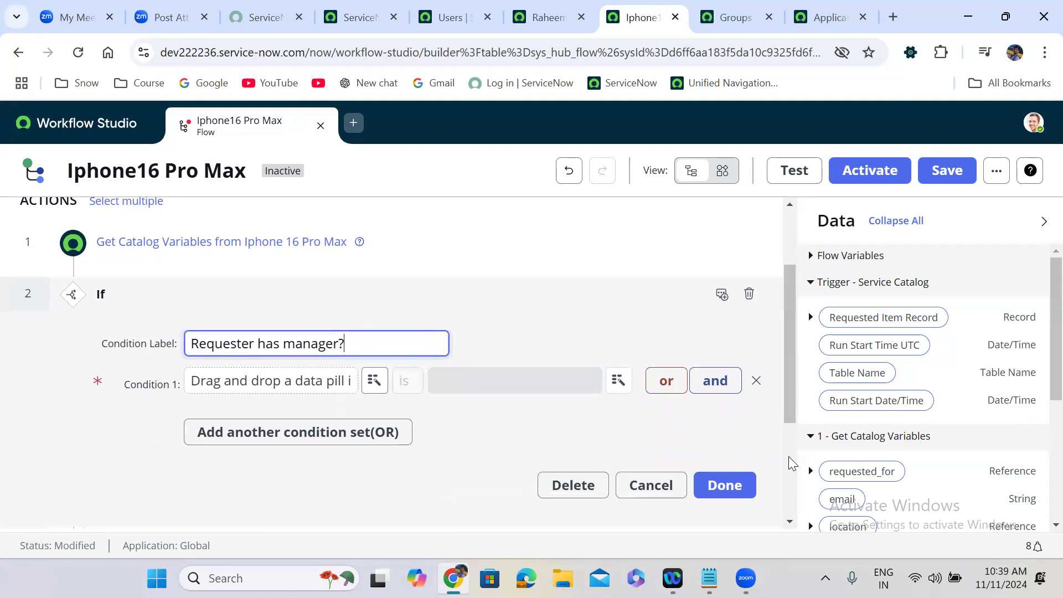
pyautogui.click(375, 383)
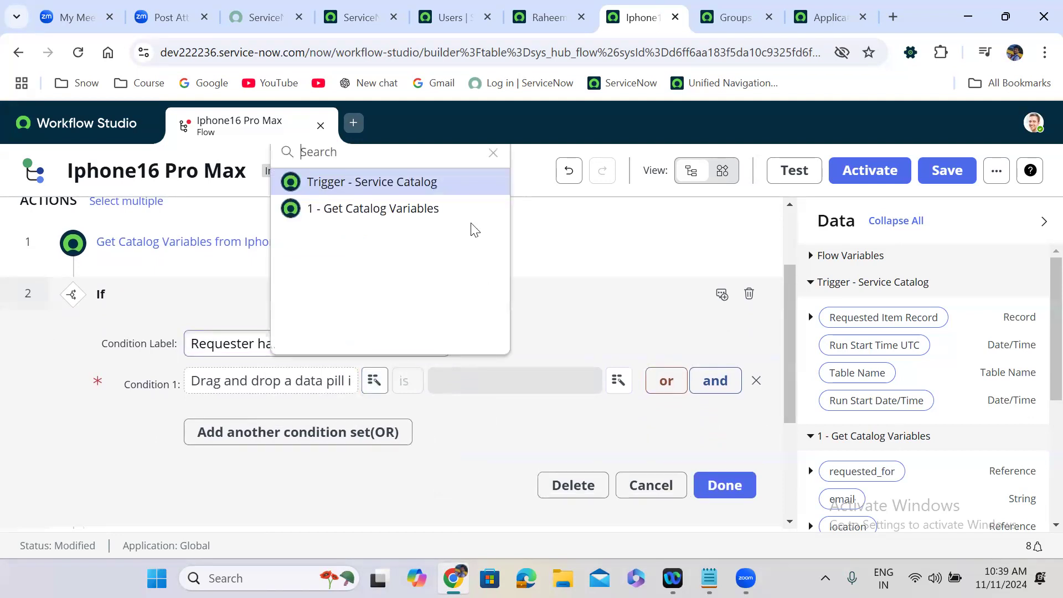
pyautogui.click(383, 204)
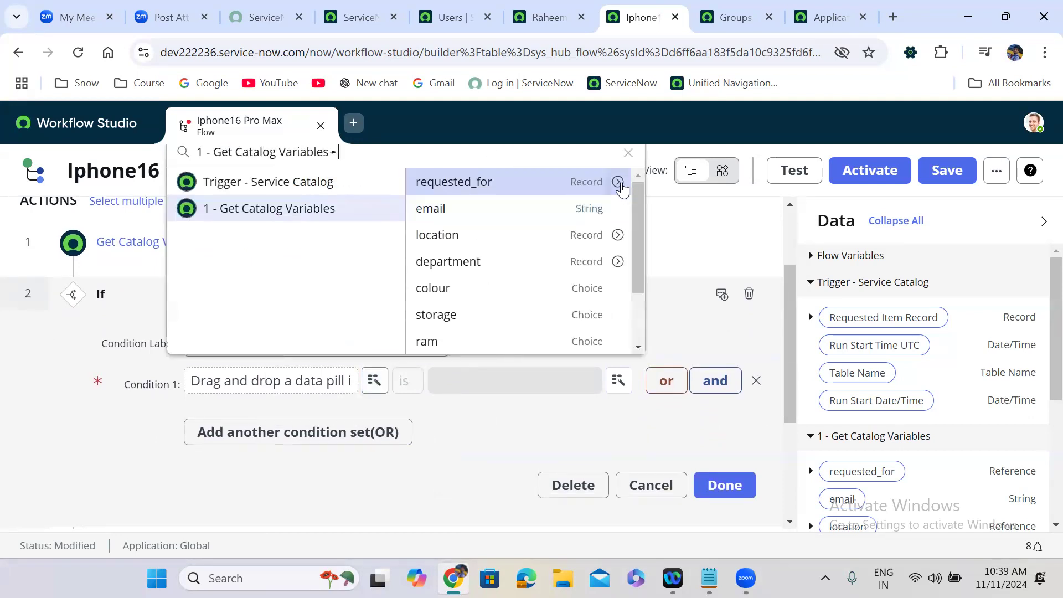
pyautogui.click(618, 182)
pyautogui.write('mana')
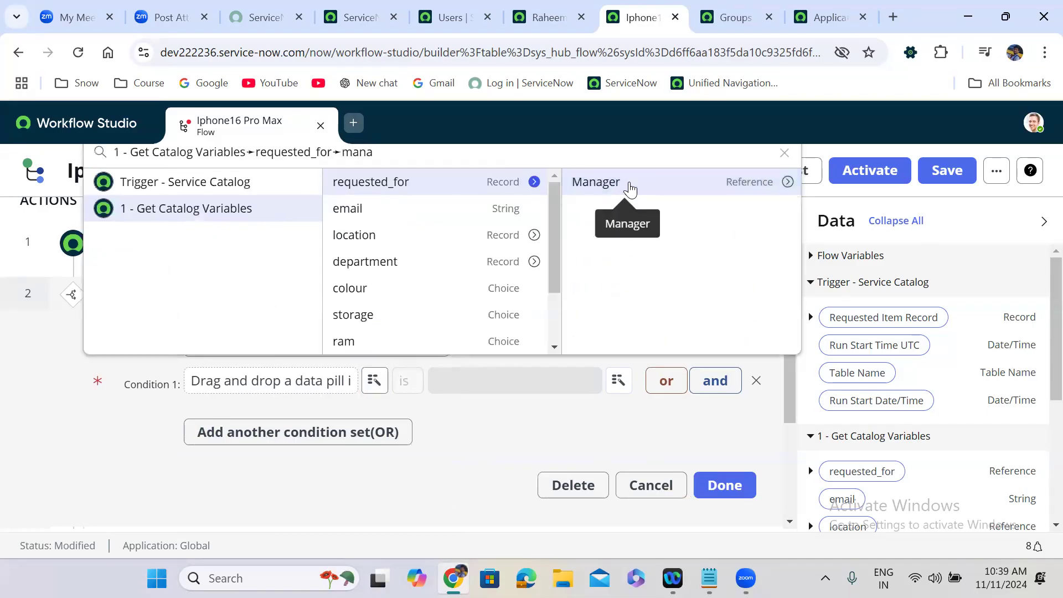
pyautogui.click(630, 189)
pyautogui.click(410, 380)
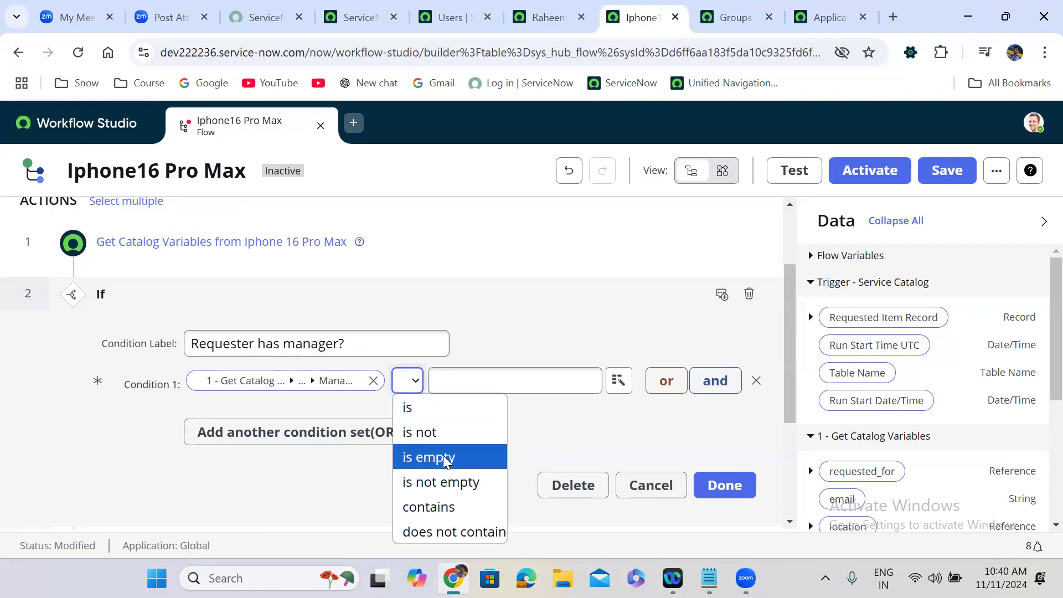
pyautogui.click(450, 482)
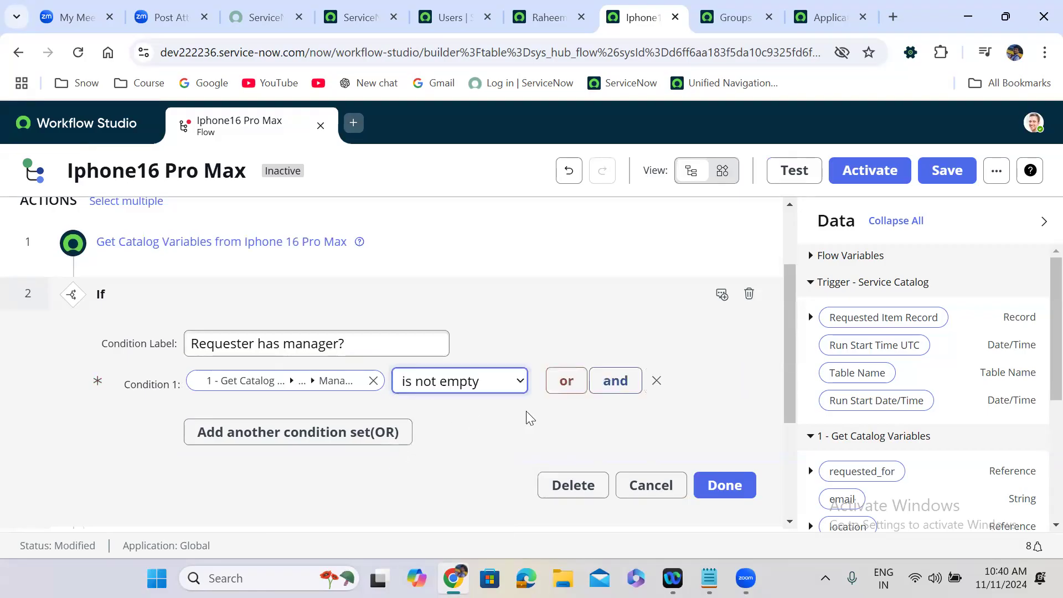
pyautogui.click(739, 484)
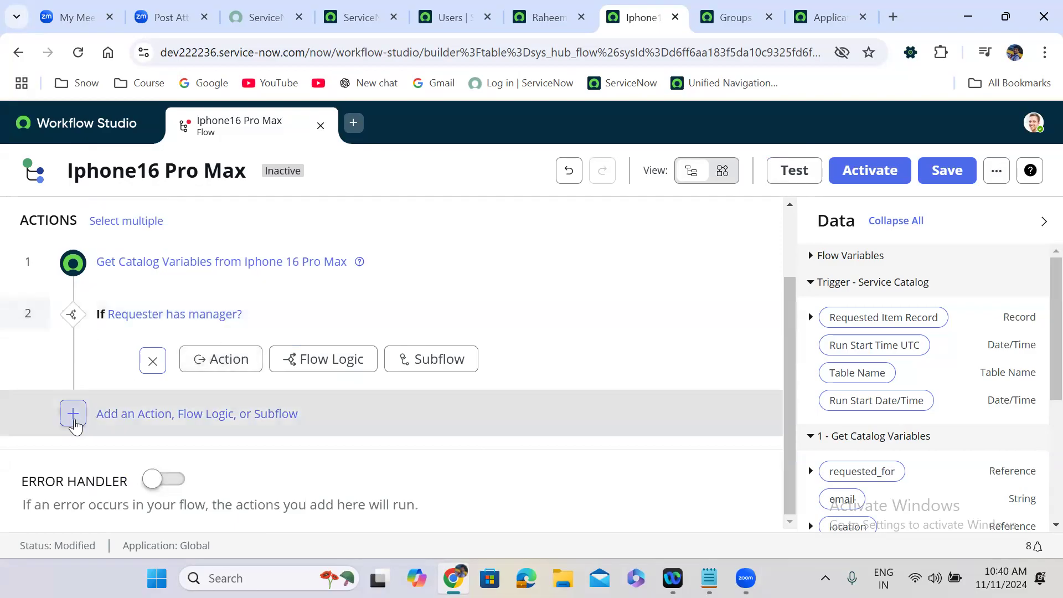
pyautogui.click(73, 421)
# Step: Add an Else flow-logic block as step 3, after the 'Requester has manager?' If
pyautogui.click(247, 421)
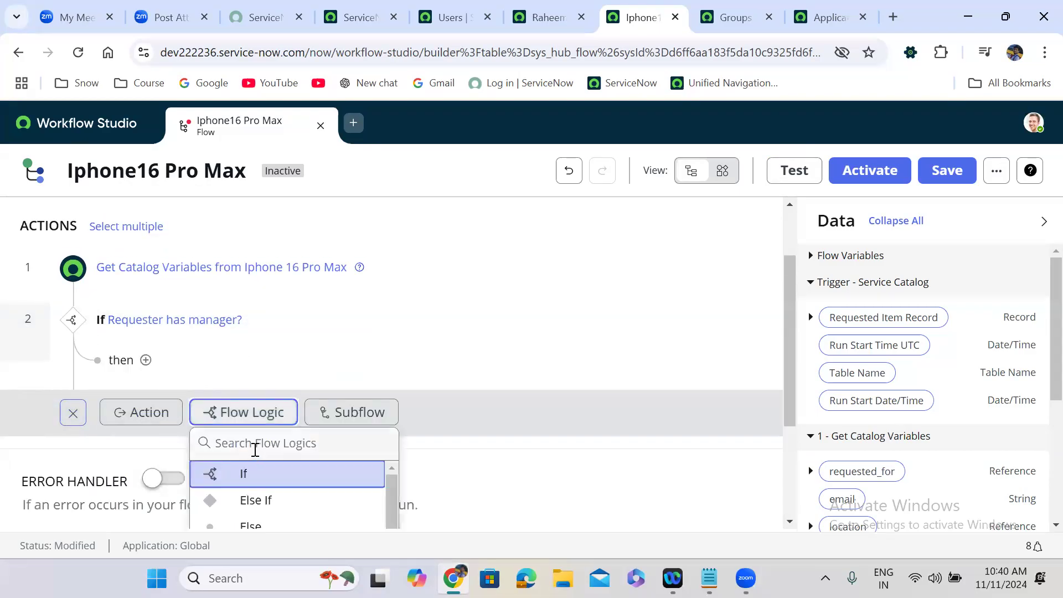
pyautogui.write('else')
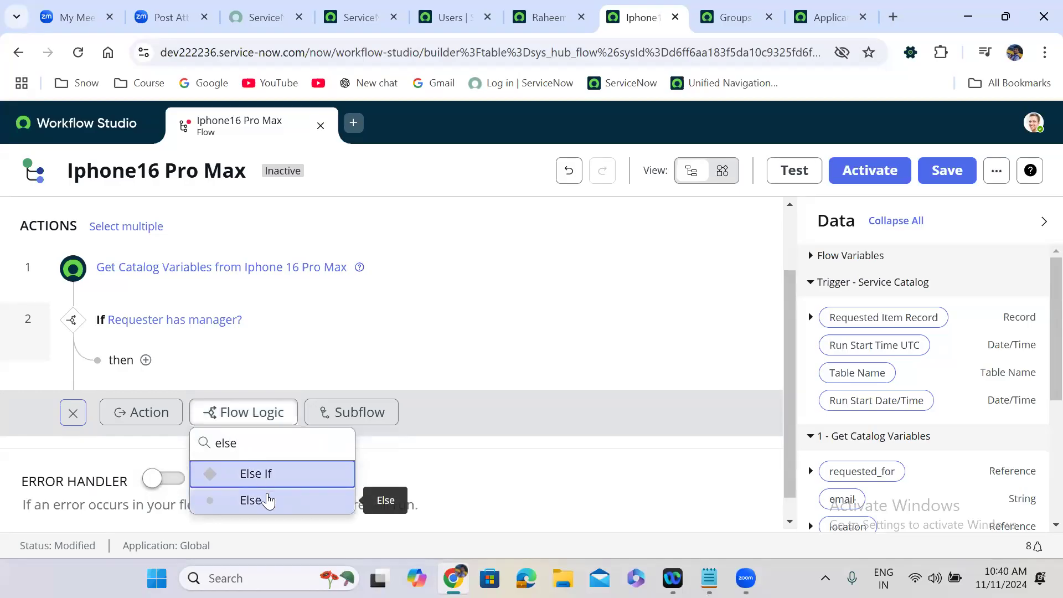
pyautogui.click(268, 498)
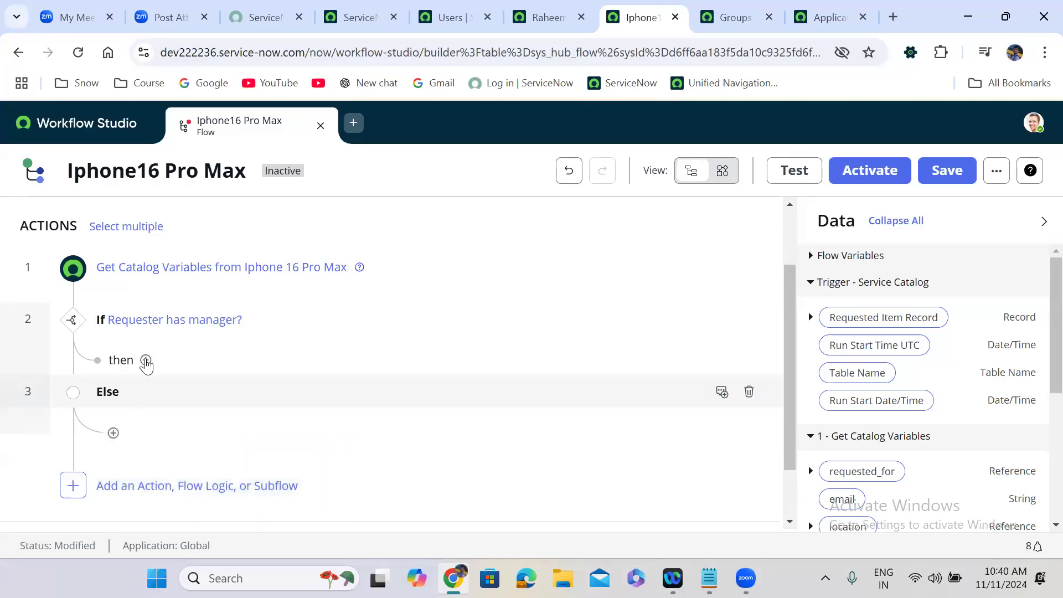
pyautogui.click(146, 360)
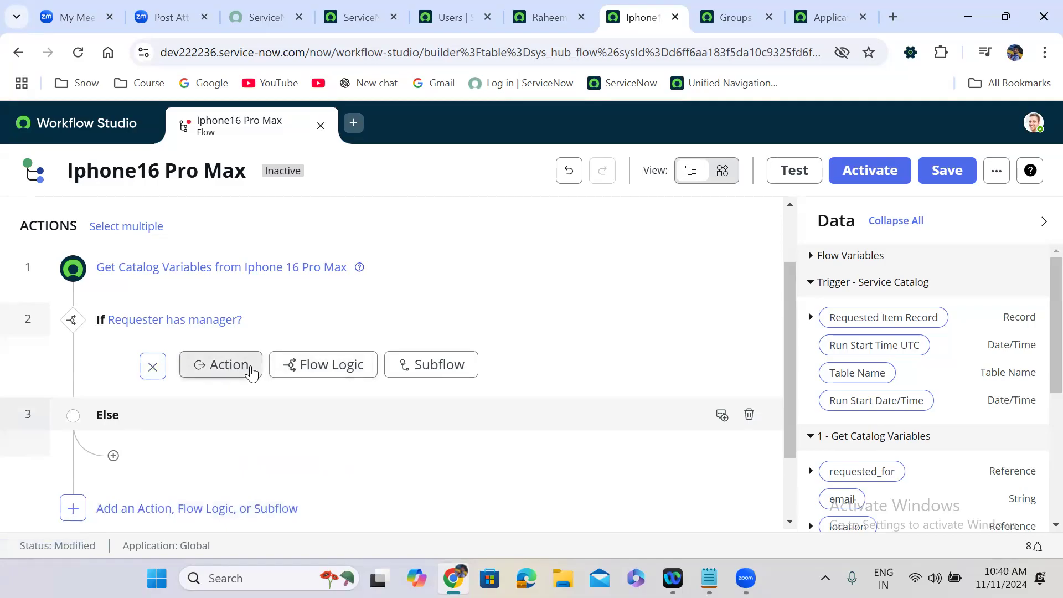
# Step: Add an Ask For Approval action in the If branch using Requested Item Record as its record
pyautogui.click(247, 369)
pyautogui.click(274, 397)
pyautogui.write('a')
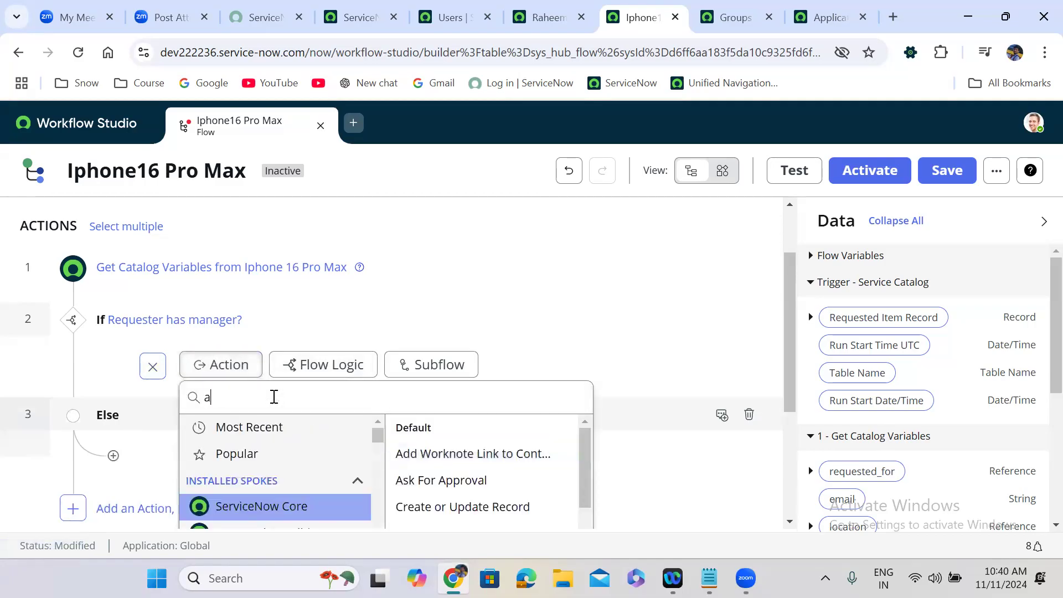
pyautogui.write('sk for a')
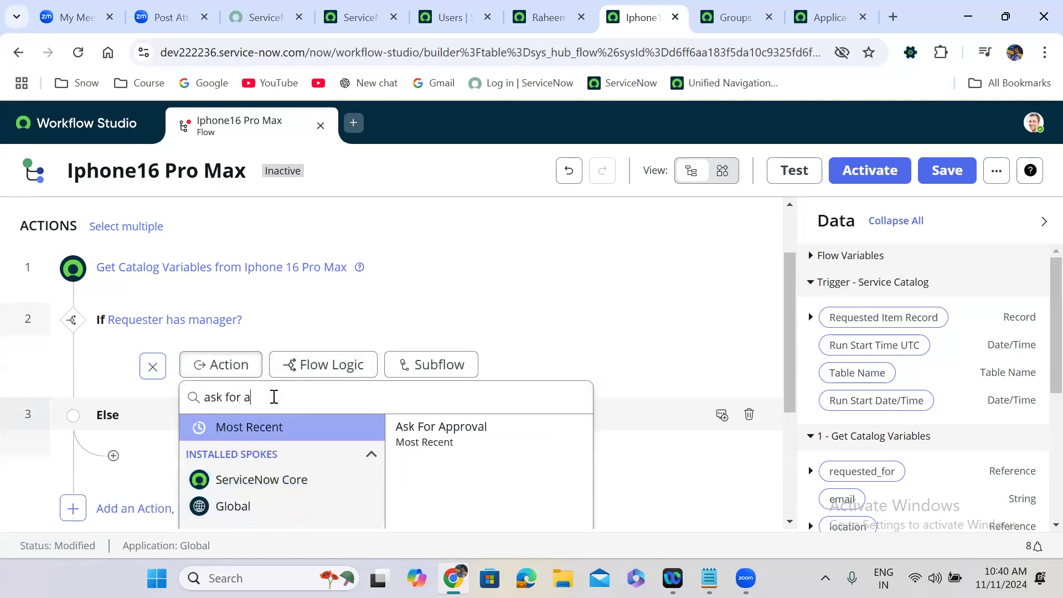
pyautogui.click(459, 440)
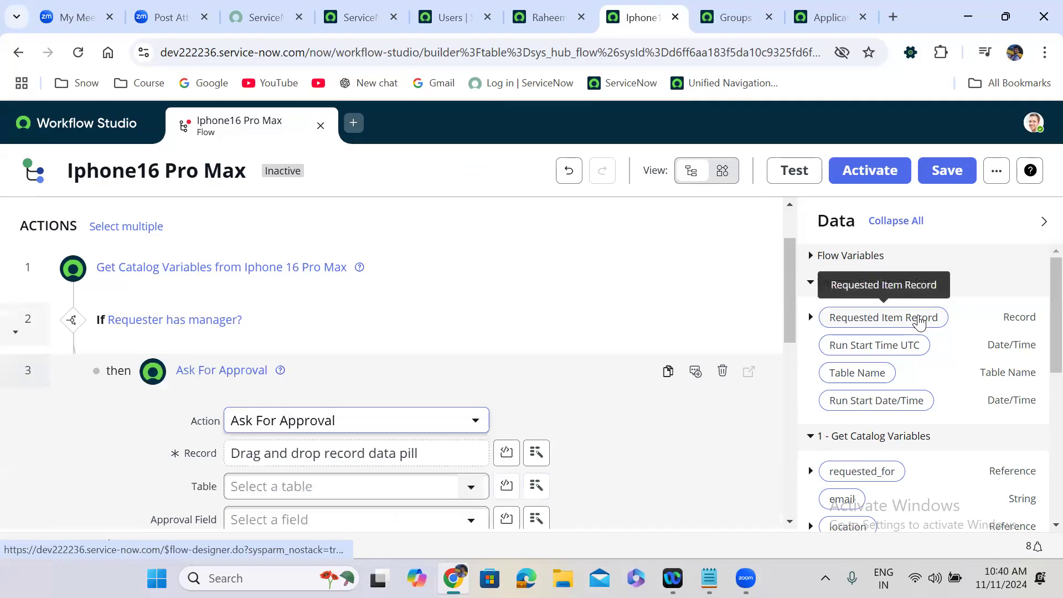
pyautogui.moveTo(889, 316); pyautogui.dragTo(264, 445)
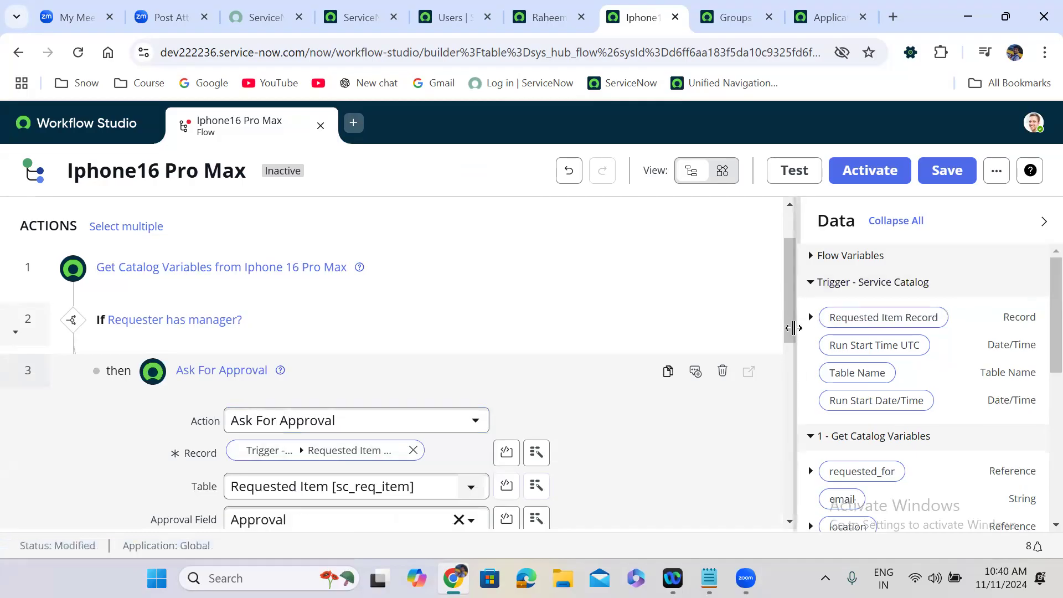
# Step: Set the approval rule to approve when anyone approves, with requested_for's Manager as approver
pyautogui.scroll(-2, 788, 377)
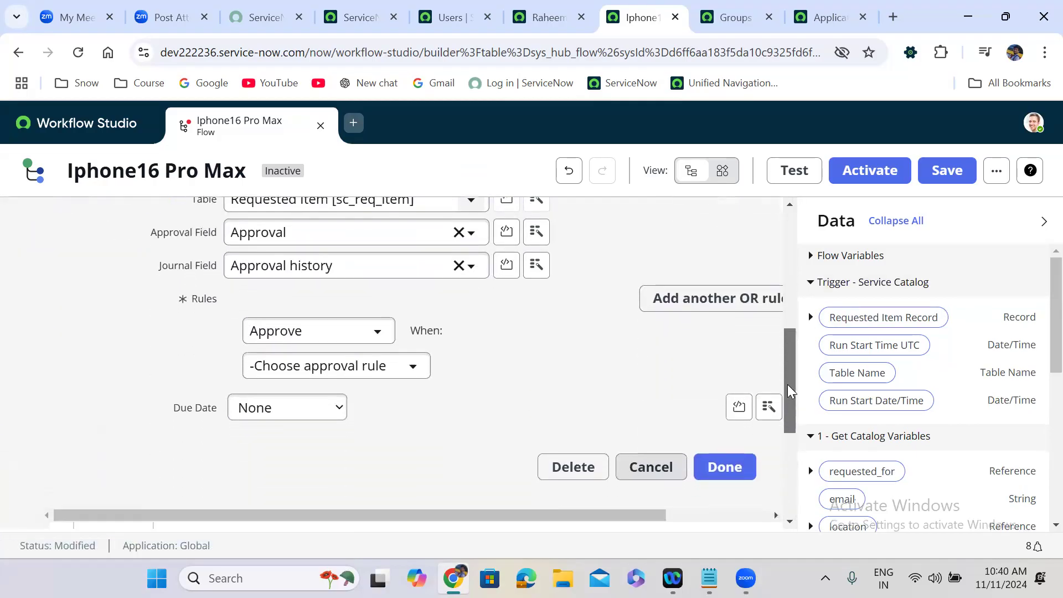
pyautogui.click(381, 376)
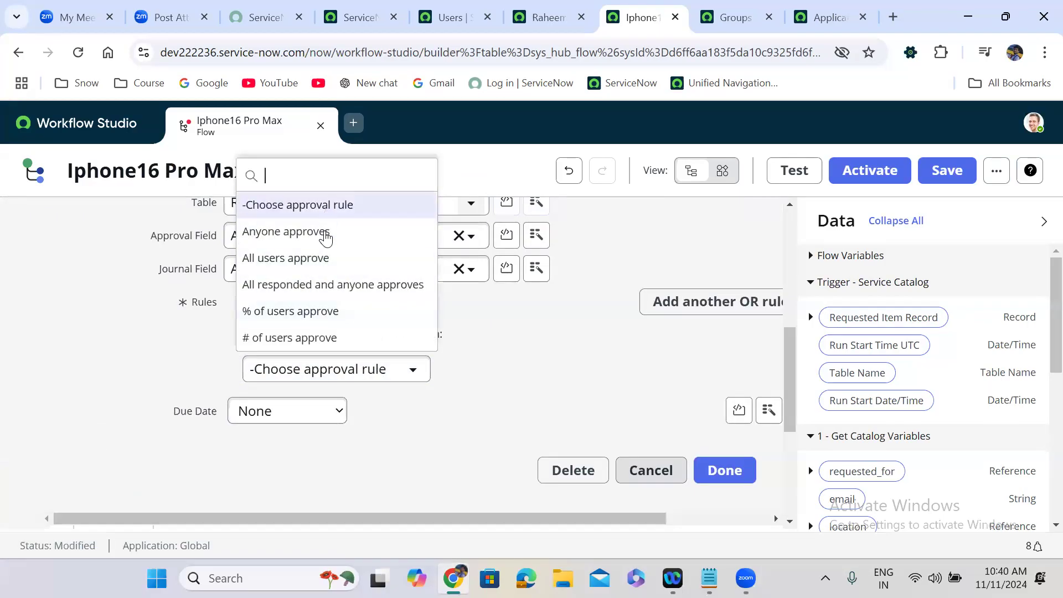
pyautogui.click(326, 232)
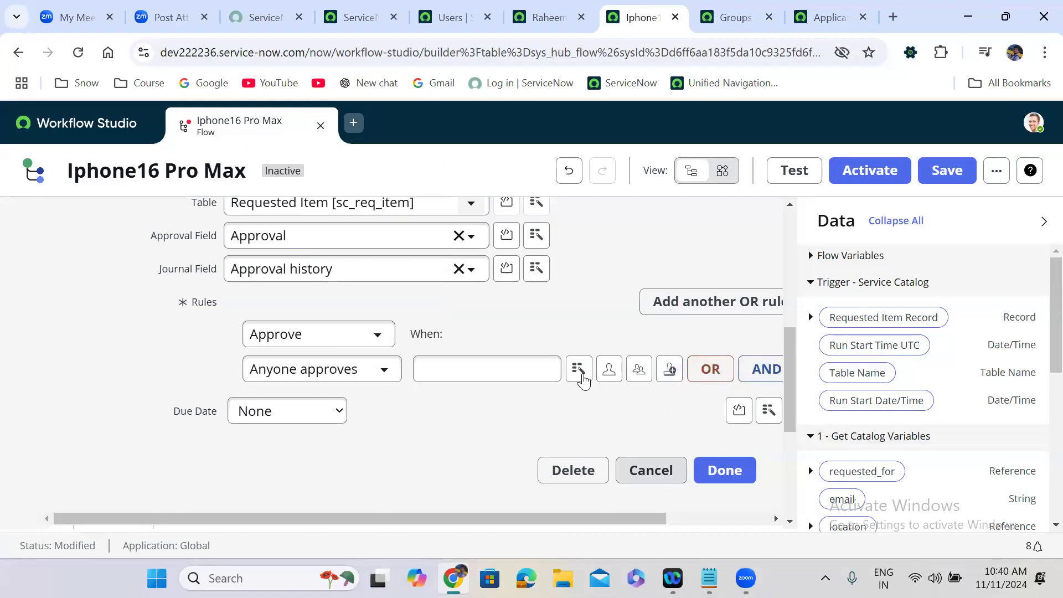
pyautogui.click(579, 369)
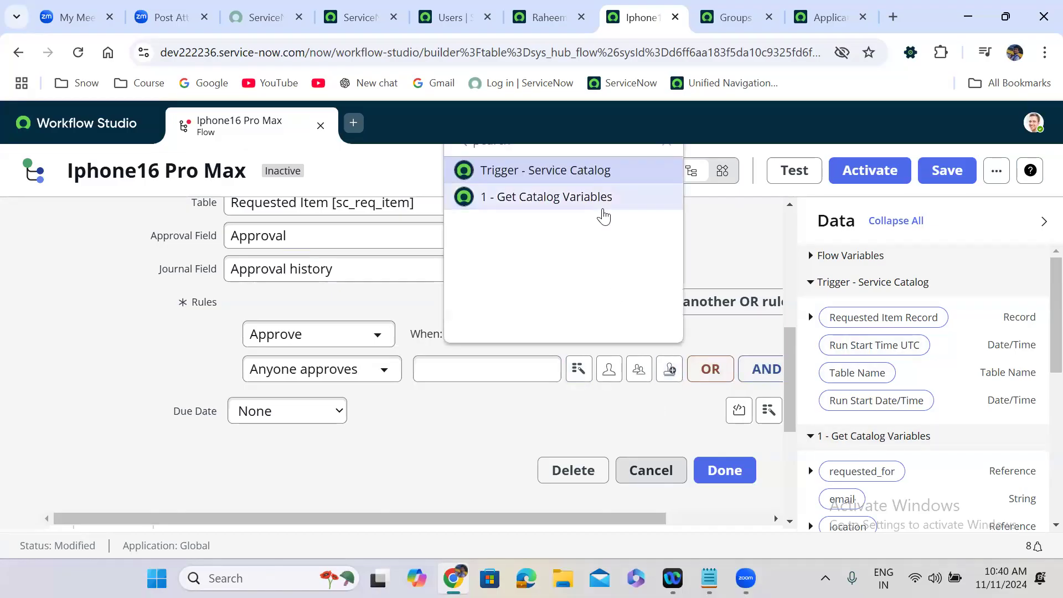
pyautogui.click(605, 213)
pyautogui.click(761, 170)
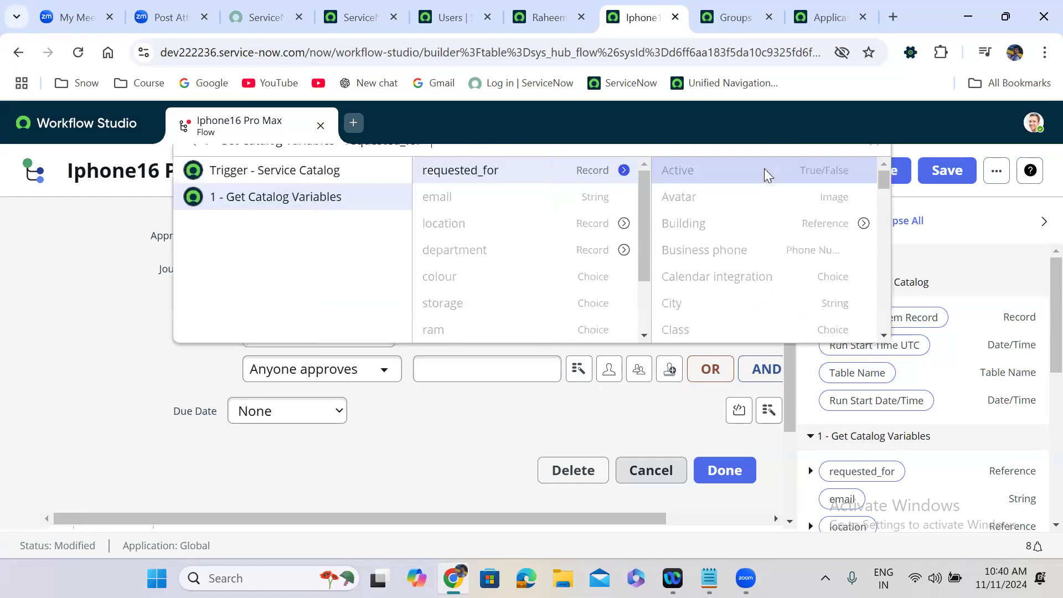
pyautogui.write('mana')
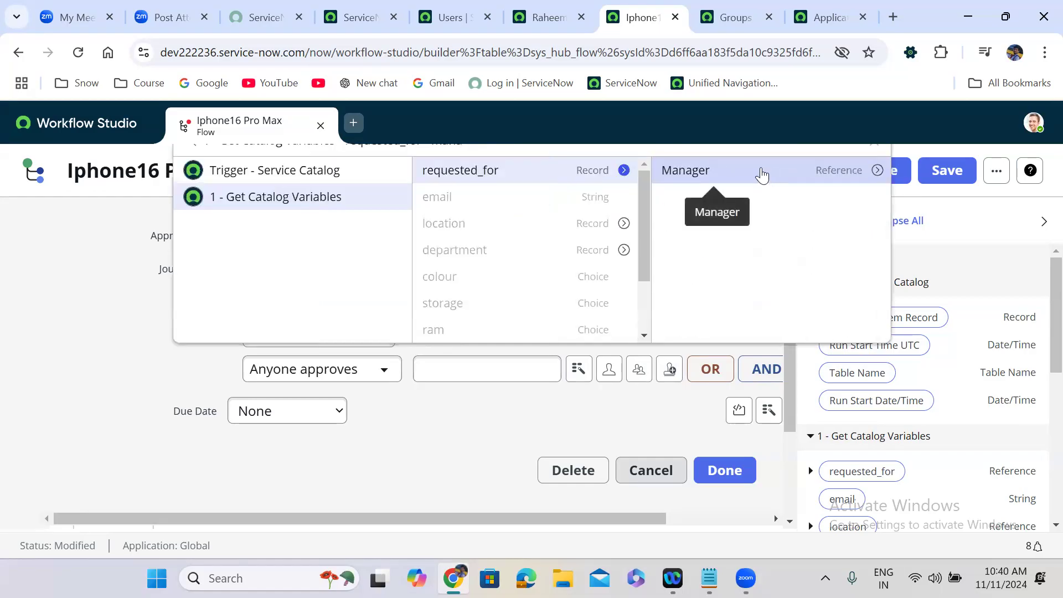
pyautogui.click(761, 173)
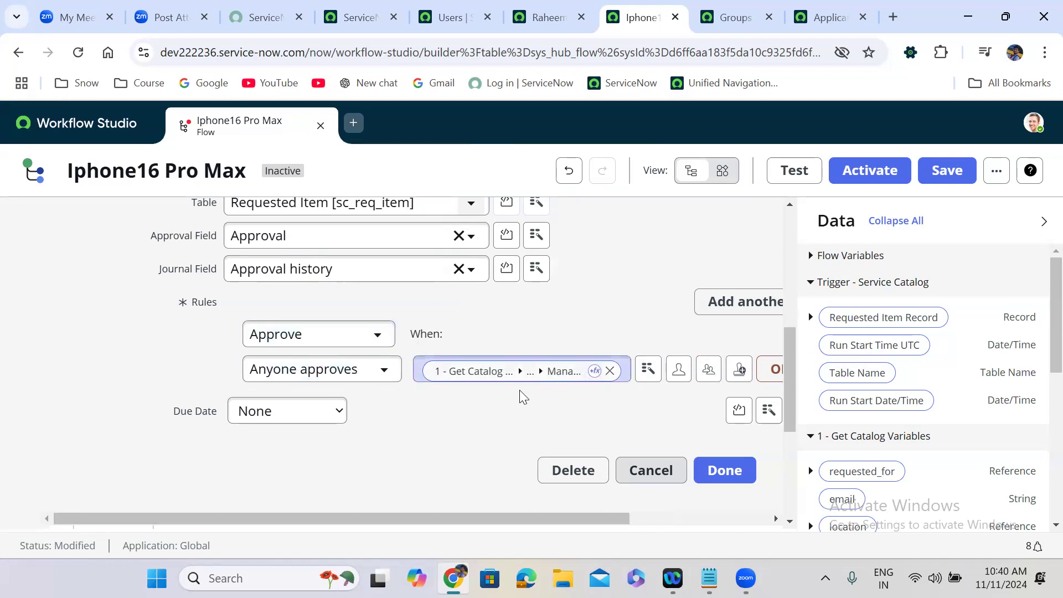
pyautogui.click(740, 474)
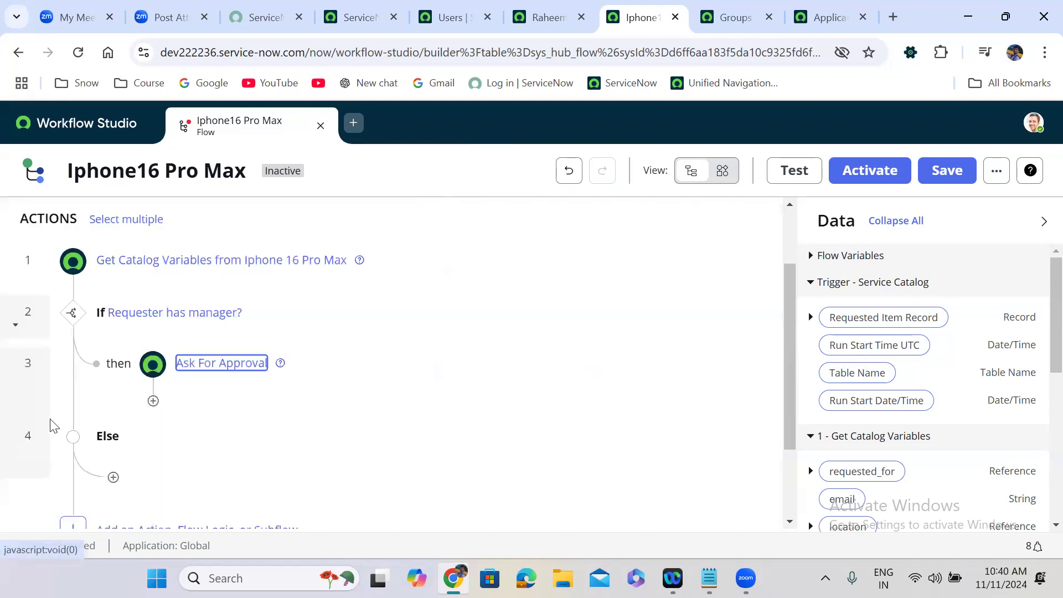
# Step: Add a nested If step labelled 'Manager approved' under Ask For Approval
pyautogui.click(153, 402)
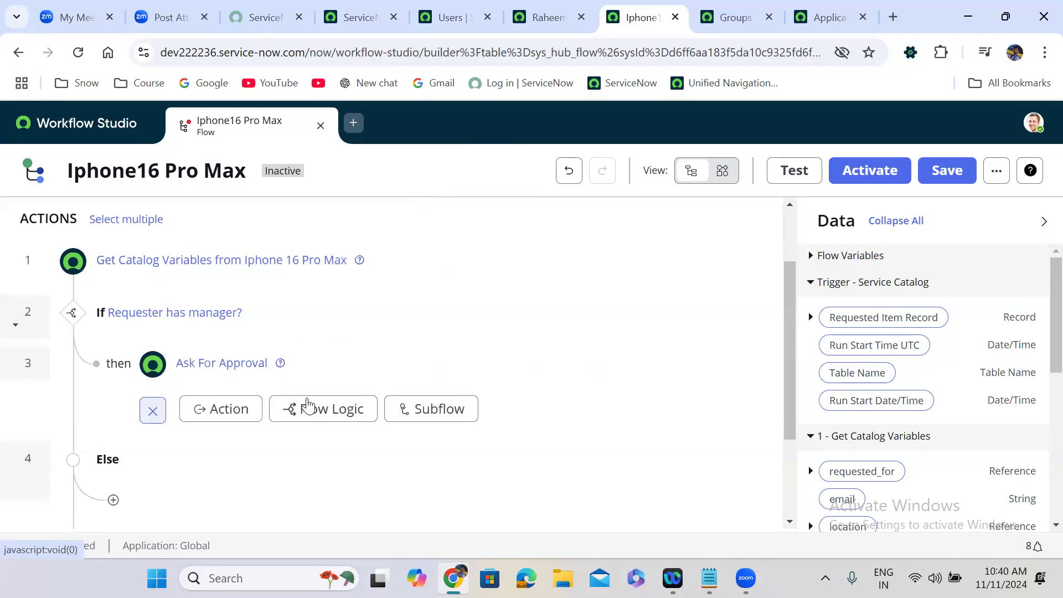
pyautogui.click(348, 409)
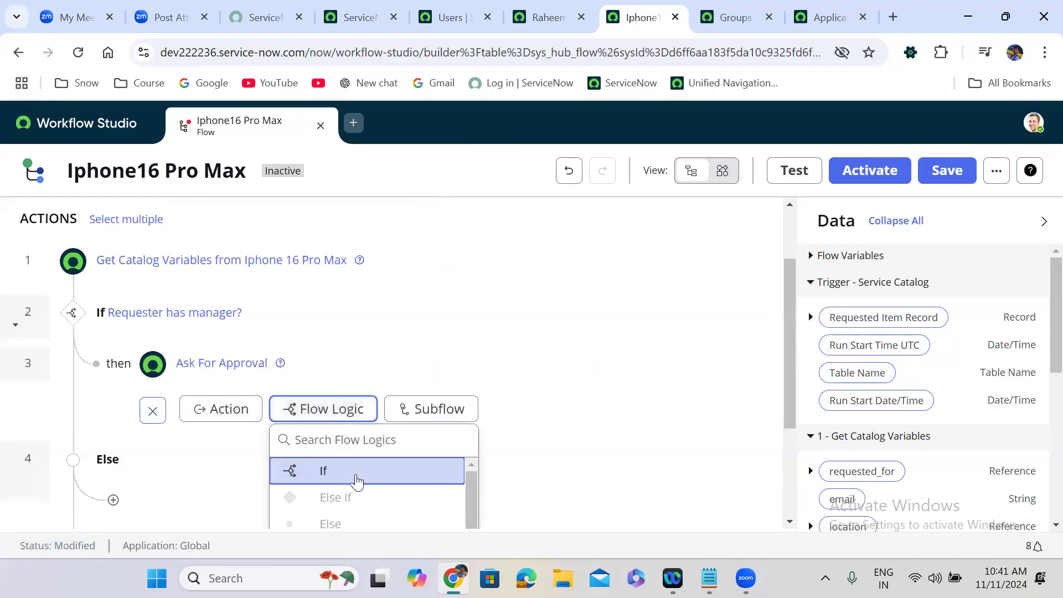
pyautogui.click(356, 475)
pyautogui.click(335, 470)
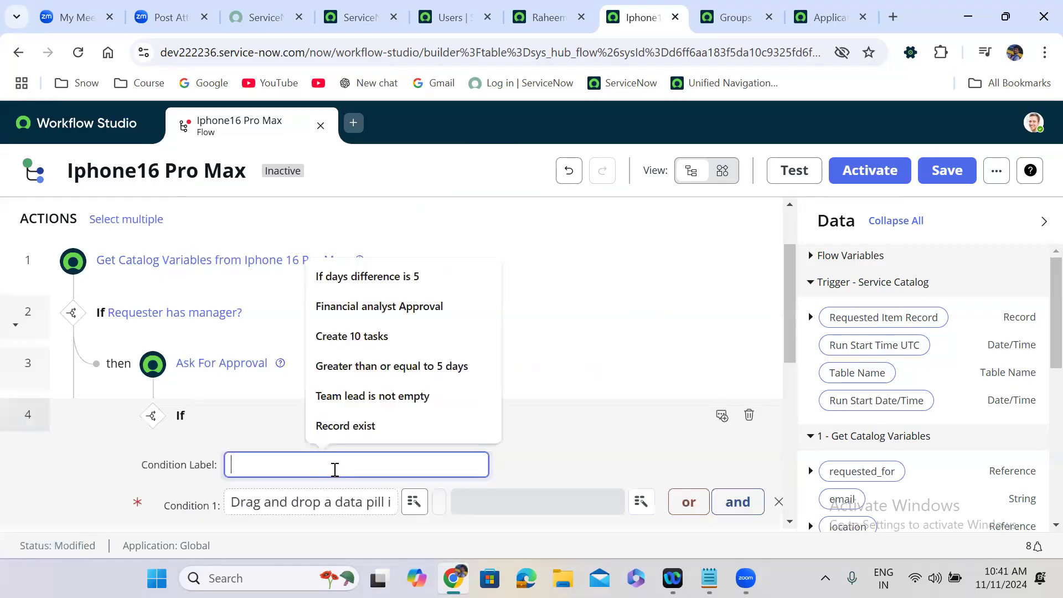
pyautogui.write('M')
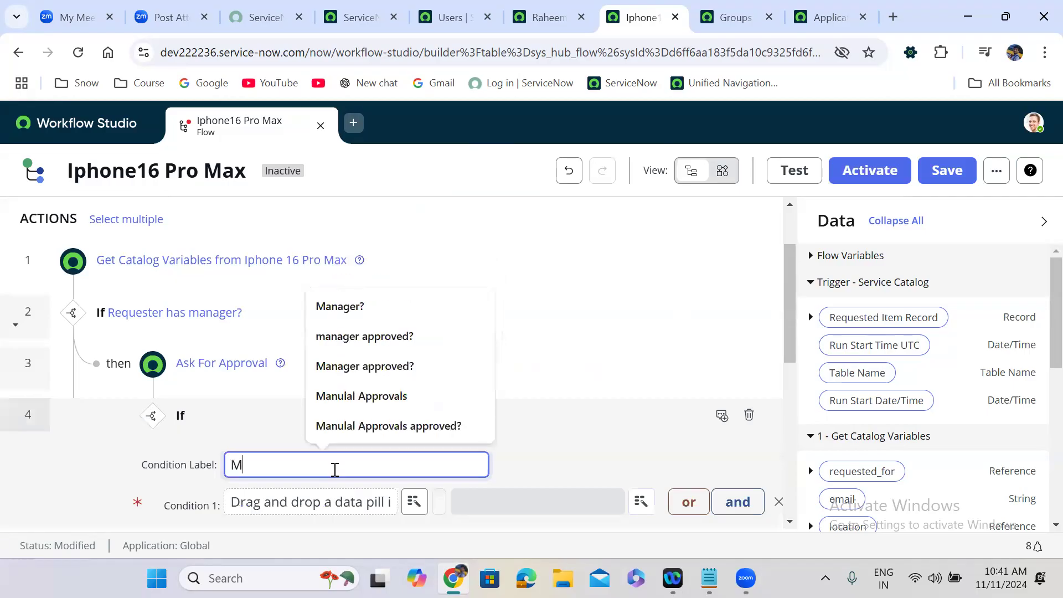
pyautogui.write('anager approved')
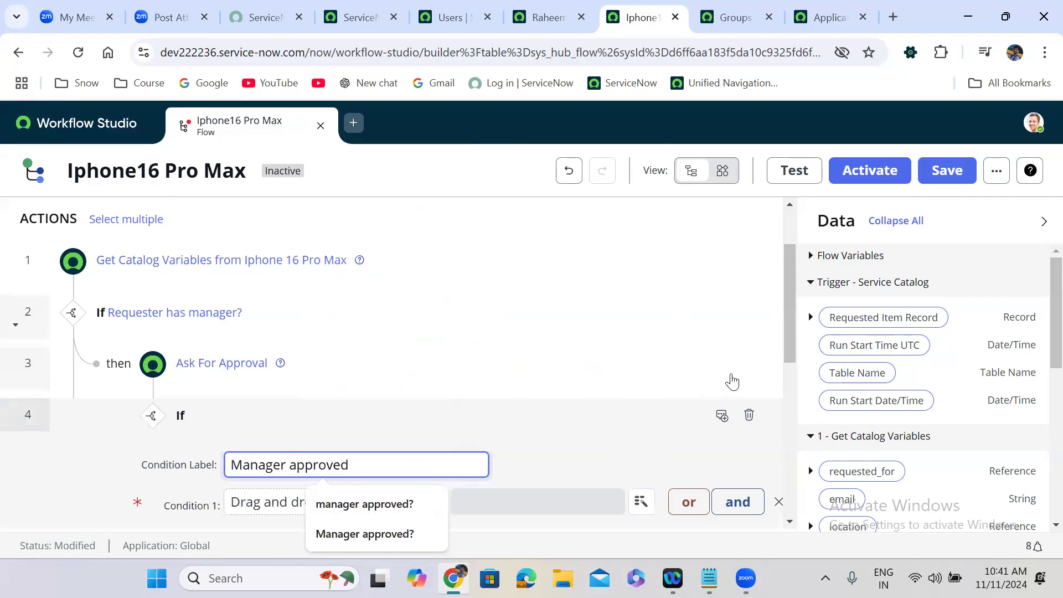
pyautogui.click(794, 422)
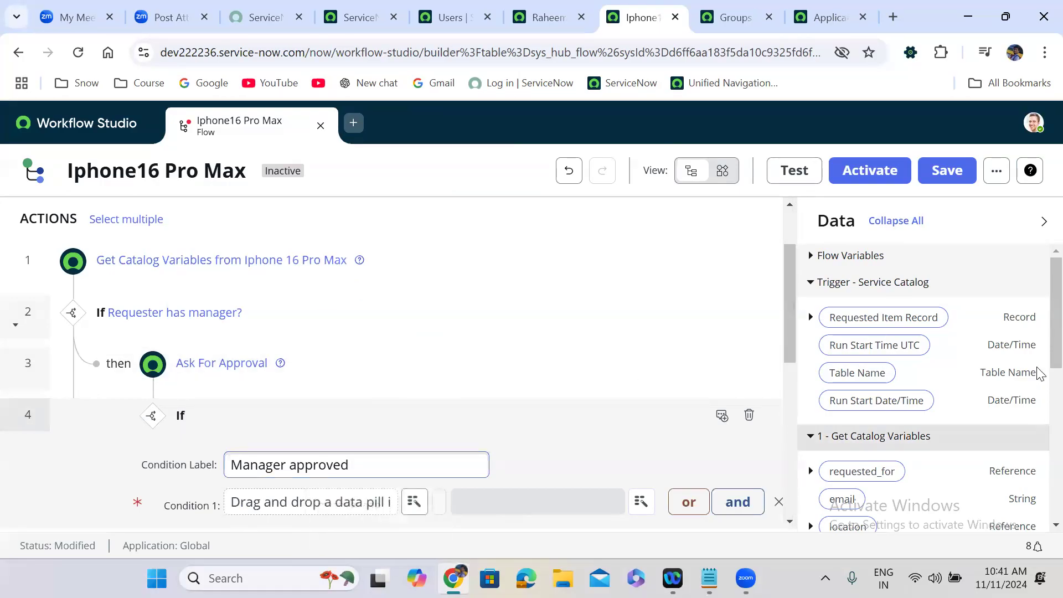
# Step: Set Condition 1 to the Ask For Approval Approval State is Approved
pyautogui.scroll(-6, 1040, 374)
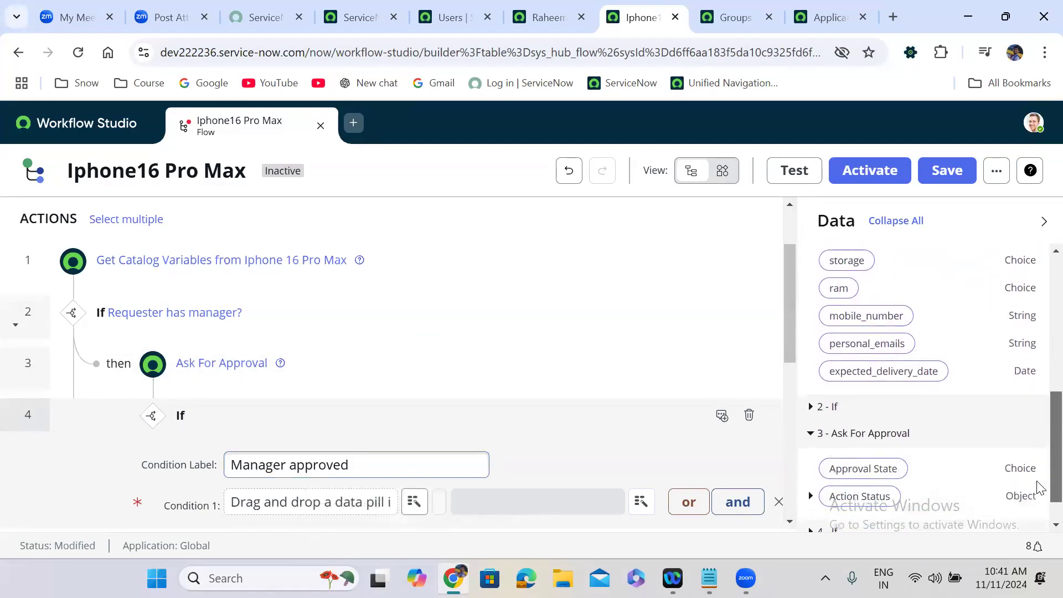
pyautogui.scroll(-1, 1037, 489)
pyautogui.moveTo(873, 432); pyautogui.dragTo(341, 502)
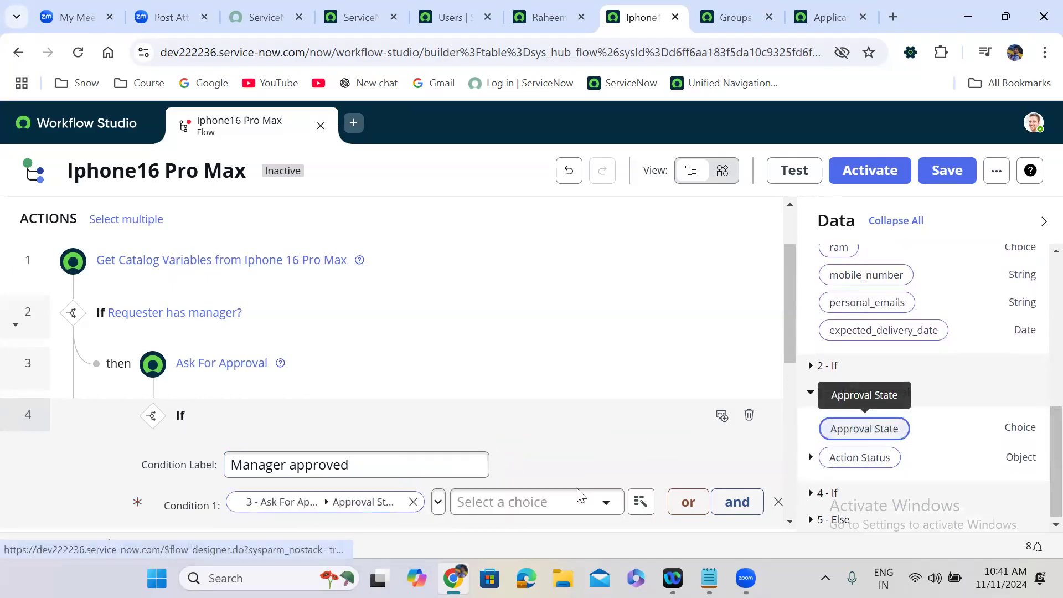
pyautogui.click(592, 502)
pyautogui.scroll(-1, 527, 429)
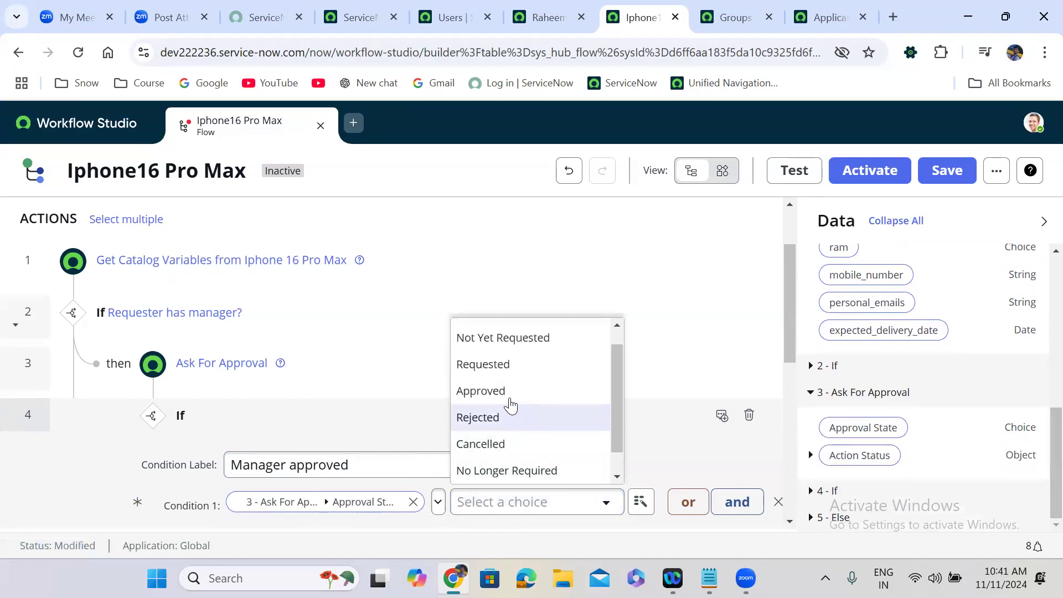
pyautogui.click(505, 396)
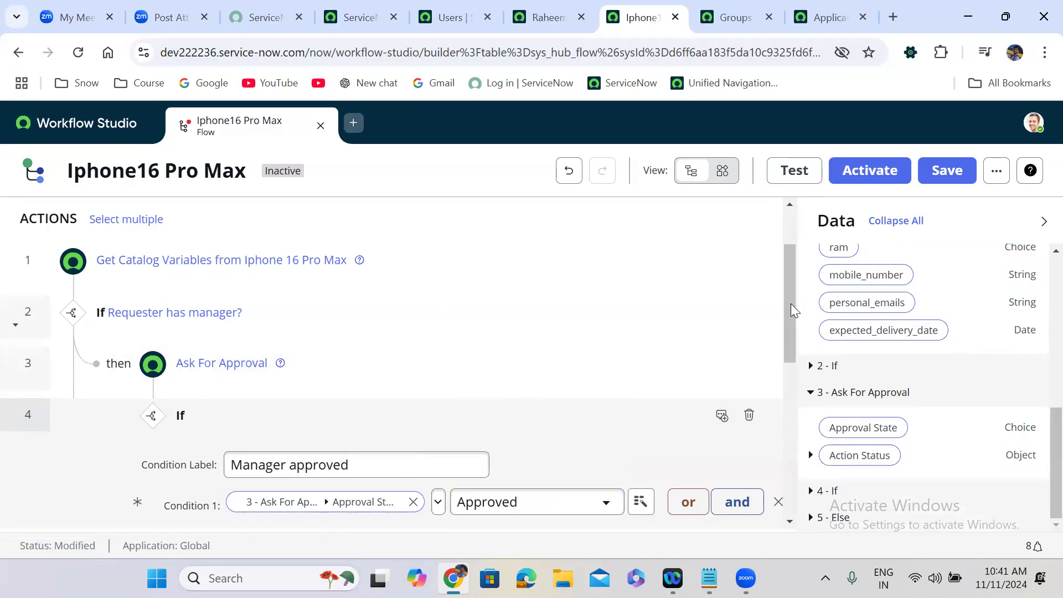
pyautogui.moveTo(793, 310); pyautogui.dragTo(719, 387)
pyautogui.click(715, 395)
pyautogui.moveTo(790, 486); pyautogui.dragTo(792, 432)
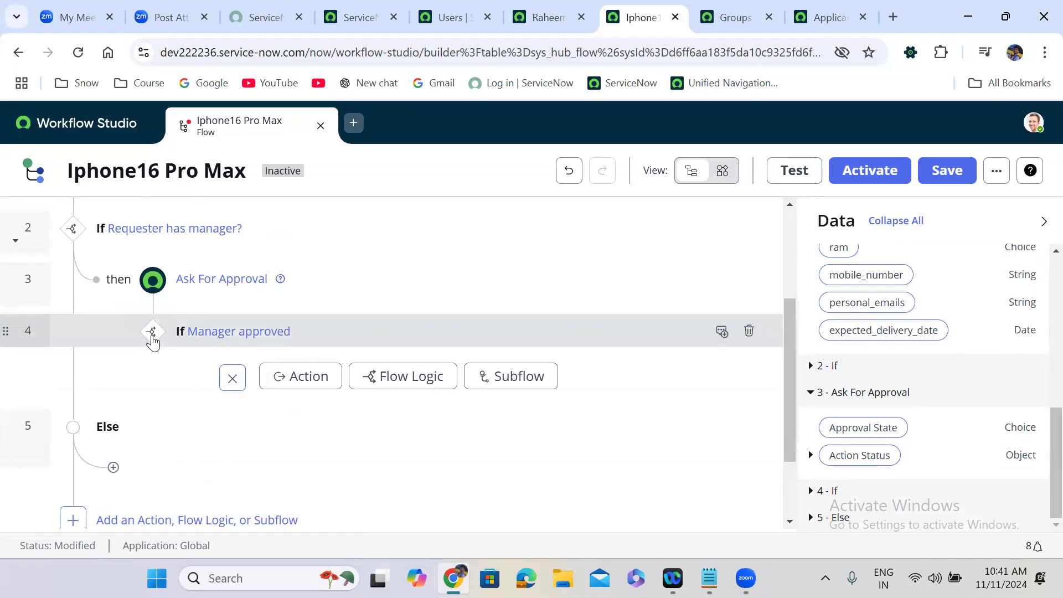
# Step: Under the Manager approved branch, add a Create Catalog Task action found by searching 'create cata'
pyautogui.click(152, 334)
pyautogui.click(153, 335)
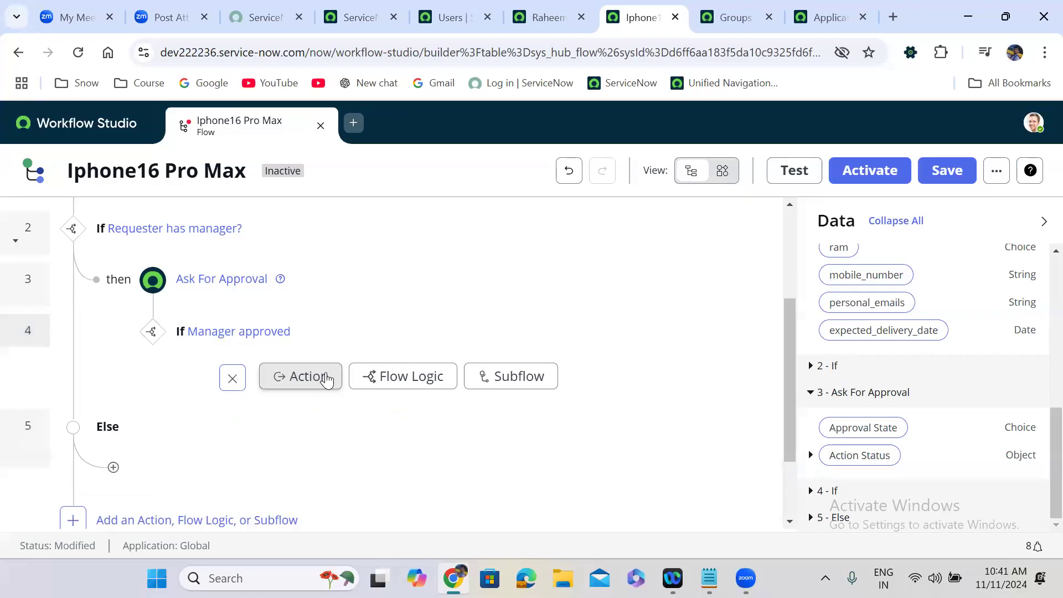
pyautogui.click(319, 379)
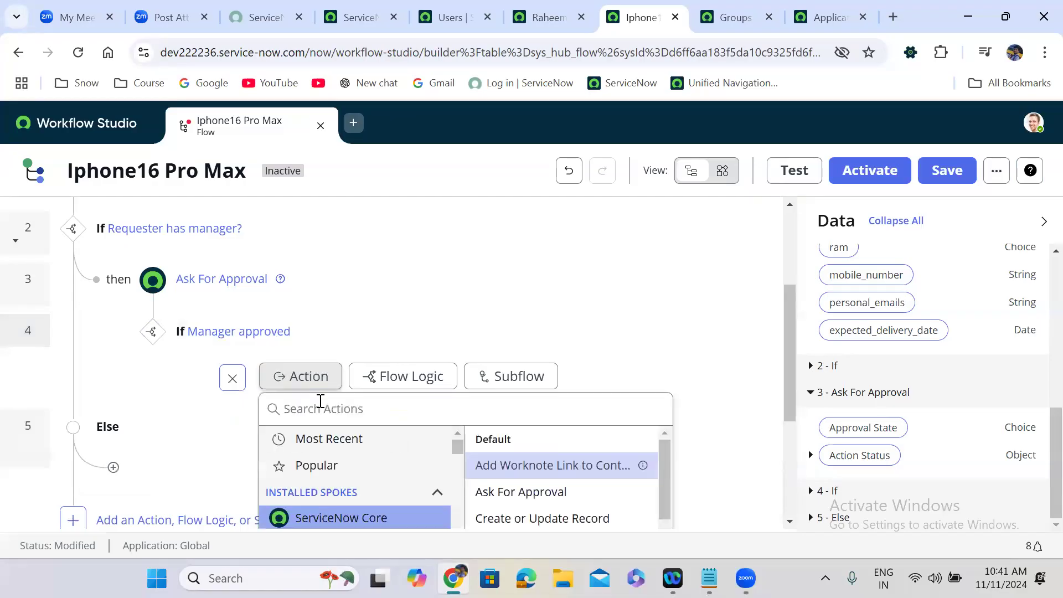
pyautogui.write('cretae')
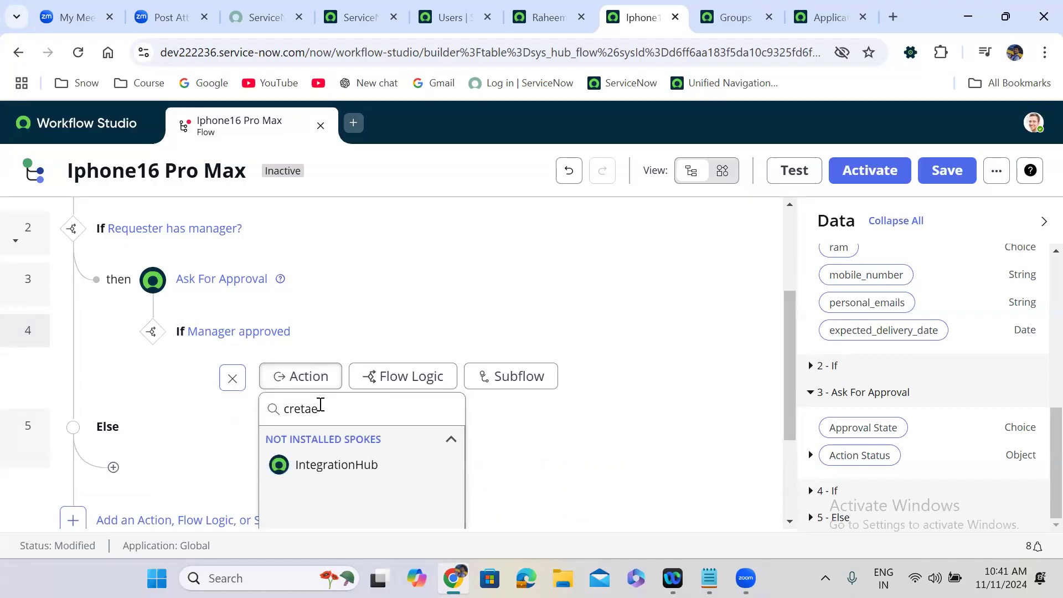
pyautogui.press('BackSpace')
pyautogui.press('BackSpace')
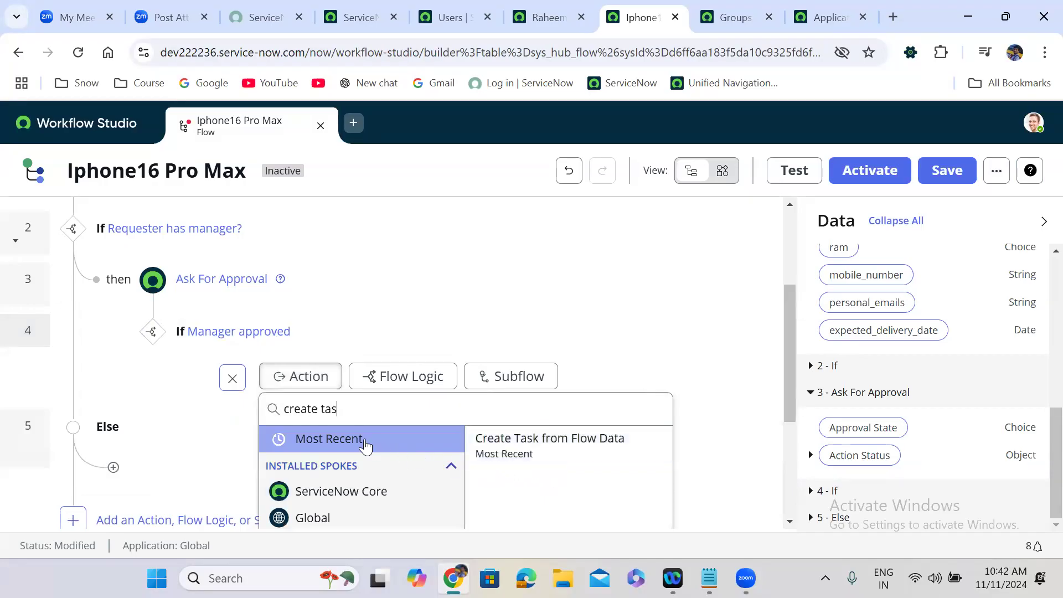
pyautogui.doubleClick(335, 410)
pyautogui.write('cata')
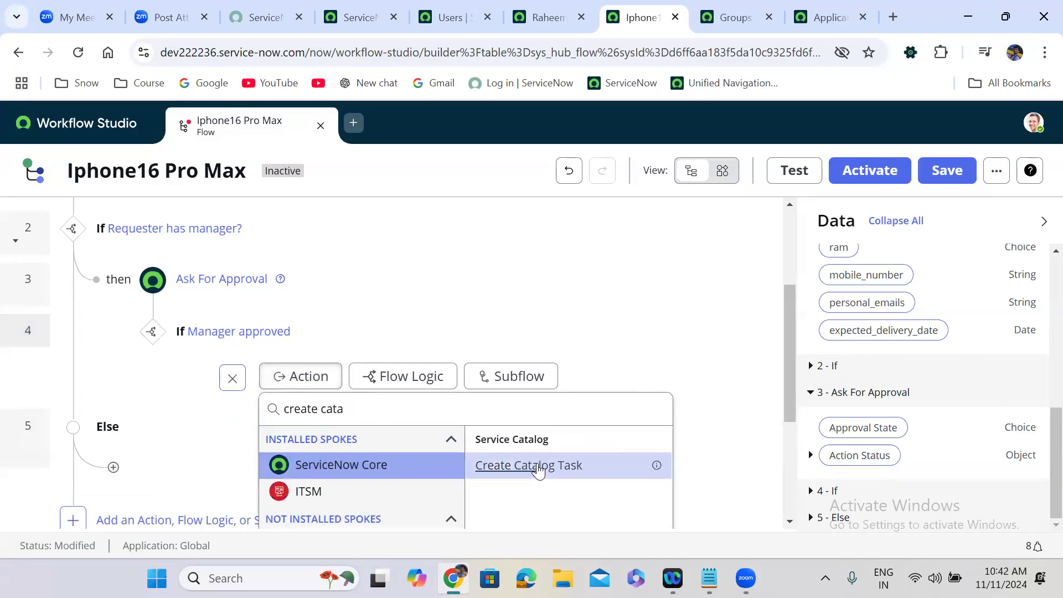
pyautogui.click(533, 465)
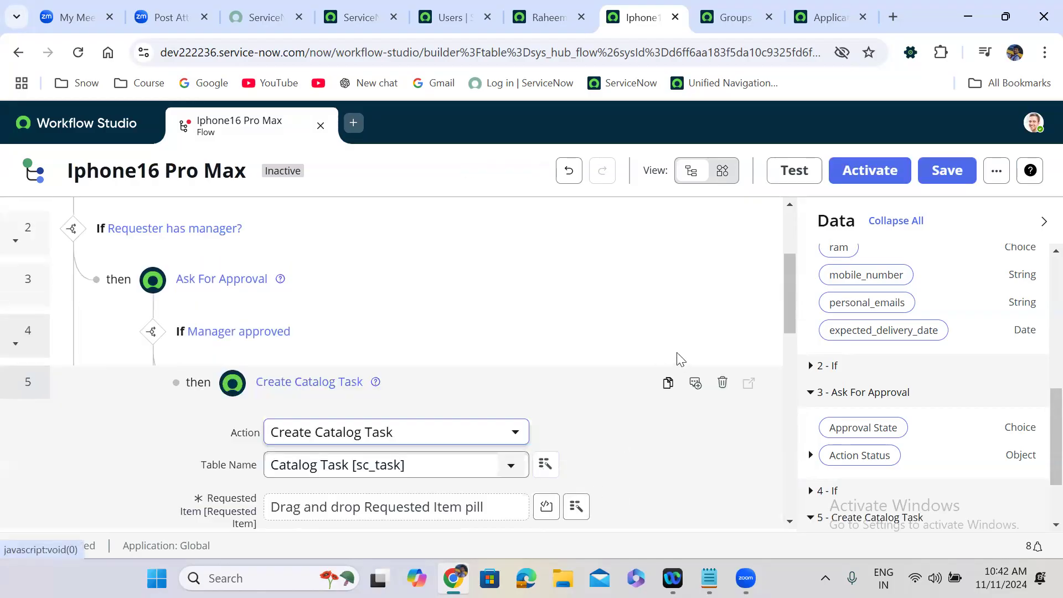
# Step: Point the catalog task at the trigger's Requested Item Record with short description 'provide the mobile'
pyautogui.moveTo(787, 280); pyautogui.dragTo(792, 334)
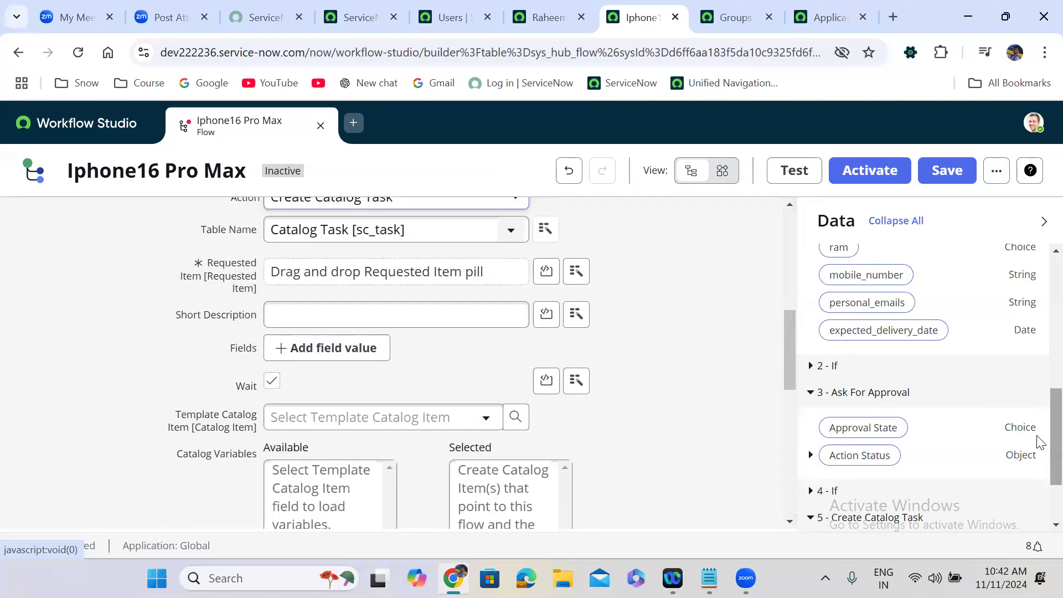
pyautogui.scroll(-2, 1039, 463)
pyautogui.scroll(10, 1040, 506)
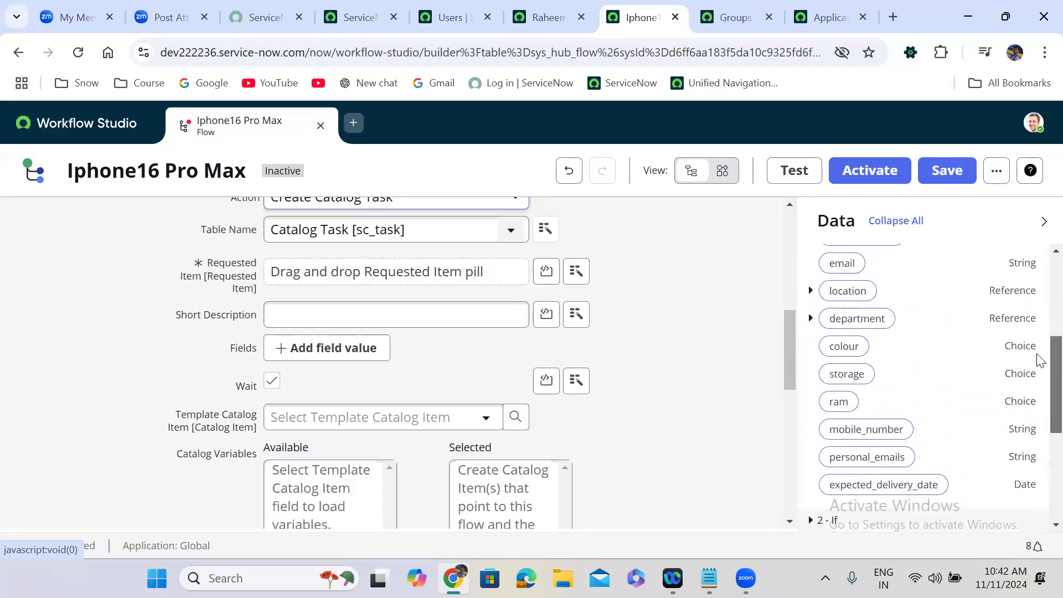
pyautogui.scroll(2, 1038, 313)
pyautogui.moveTo(925, 317); pyautogui.dragTo(396, 277)
pyautogui.click(424, 305)
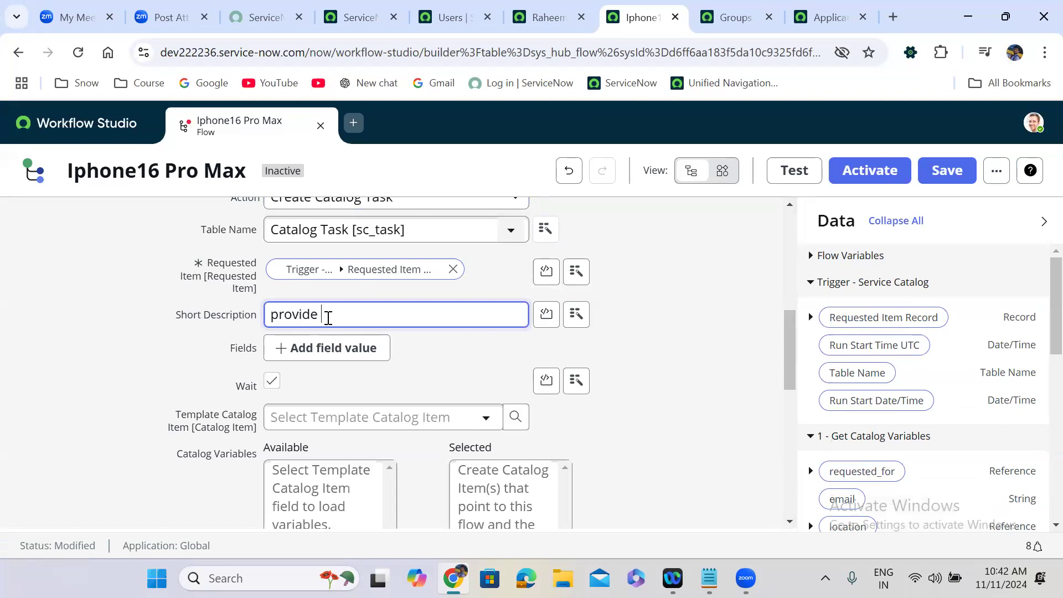
pyautogui.write('provide the mobile')
pyautogui.click(662, 356)
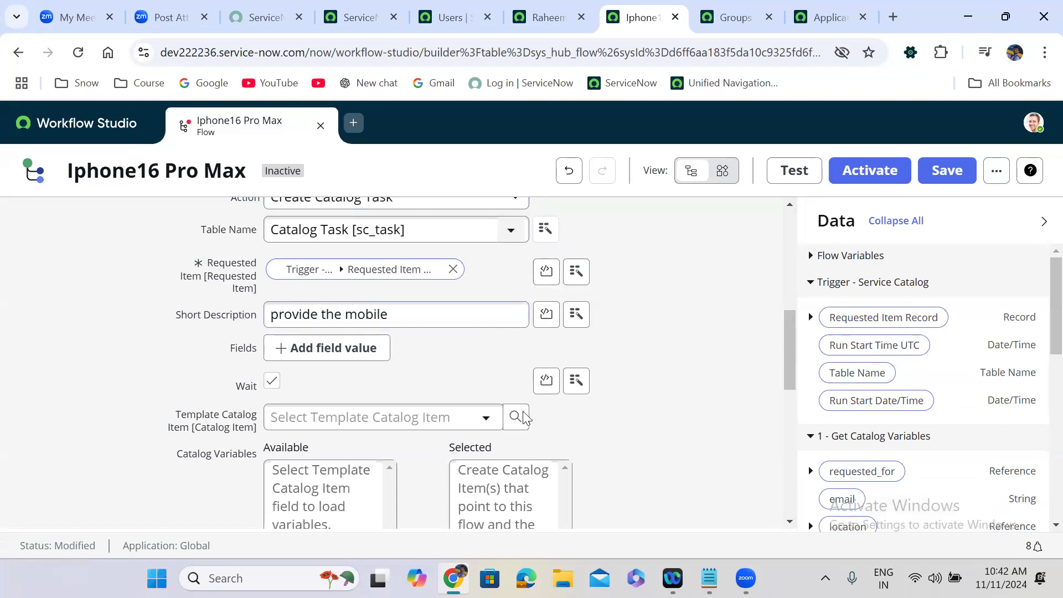
# Step: Use Iphone 16 Pro Max as the template, move all its variables to Selected, and finish
pyautogui.click(344, 424)
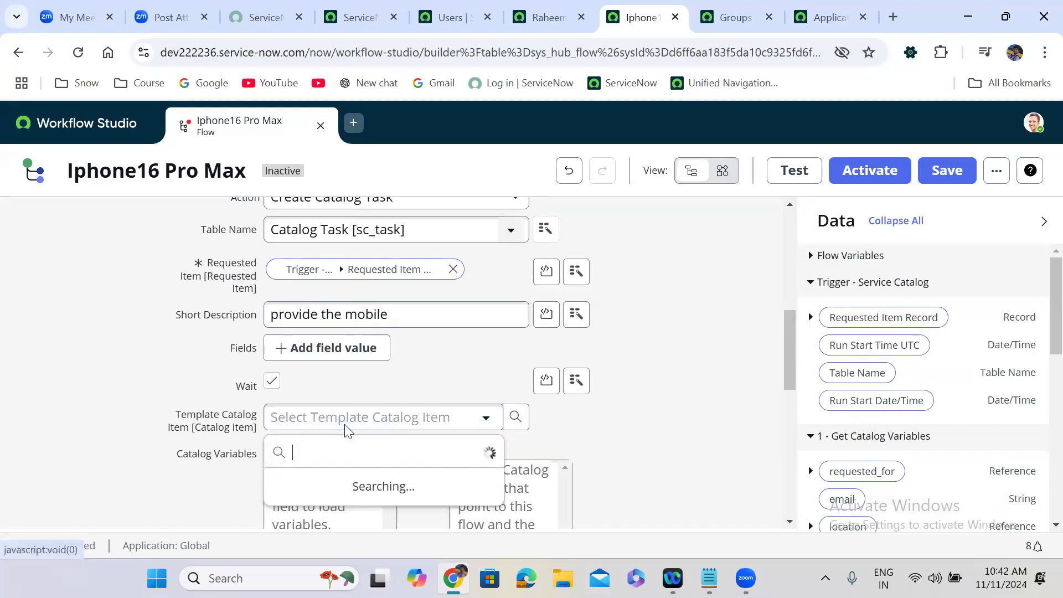
pyautogui.write('iphone')
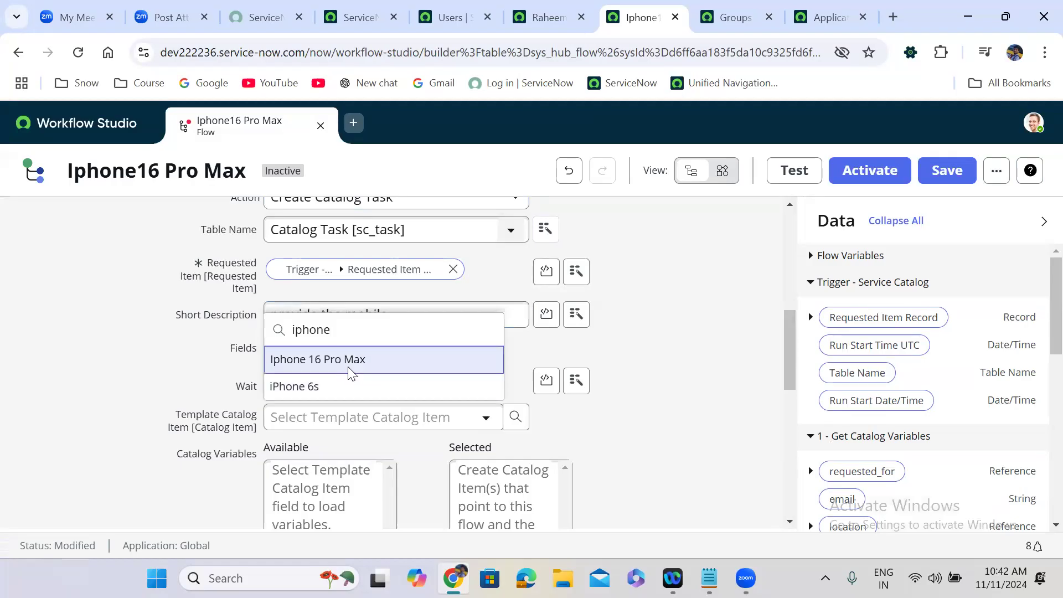
pyautogui.click(347, 366)
pyautogui.click(335, 491)
pyautogui.hotkey('ctrl', 'a')
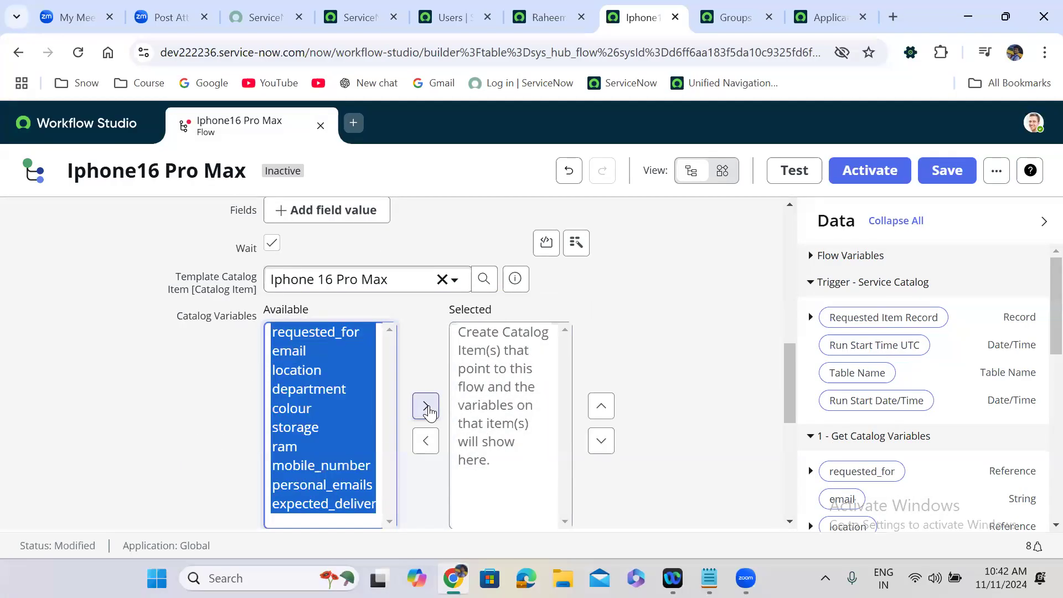
pyautogui.click(426, 407)
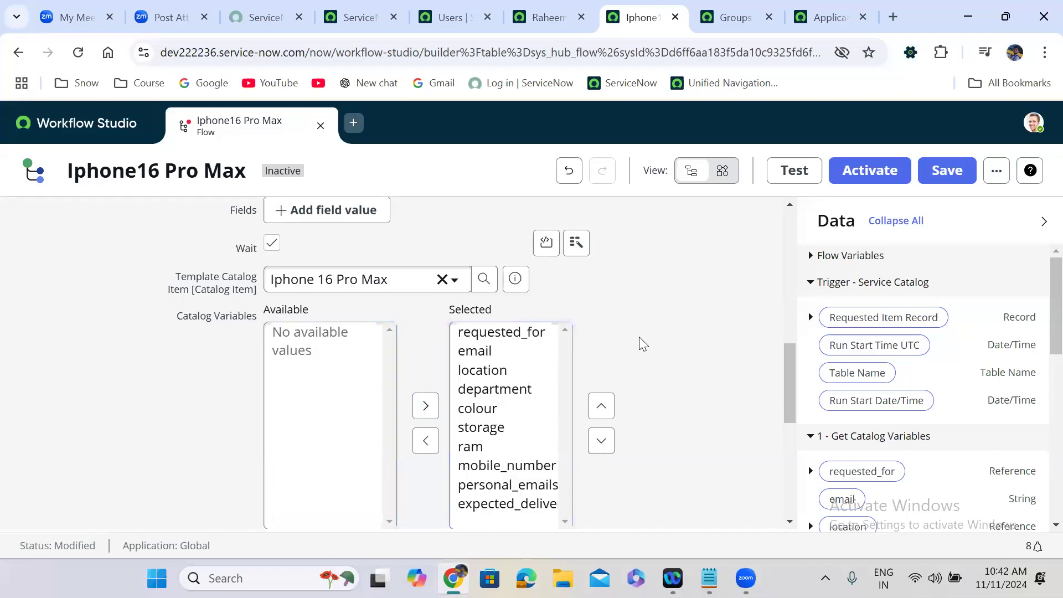
pyautogui.scroll(4, 642, 343)
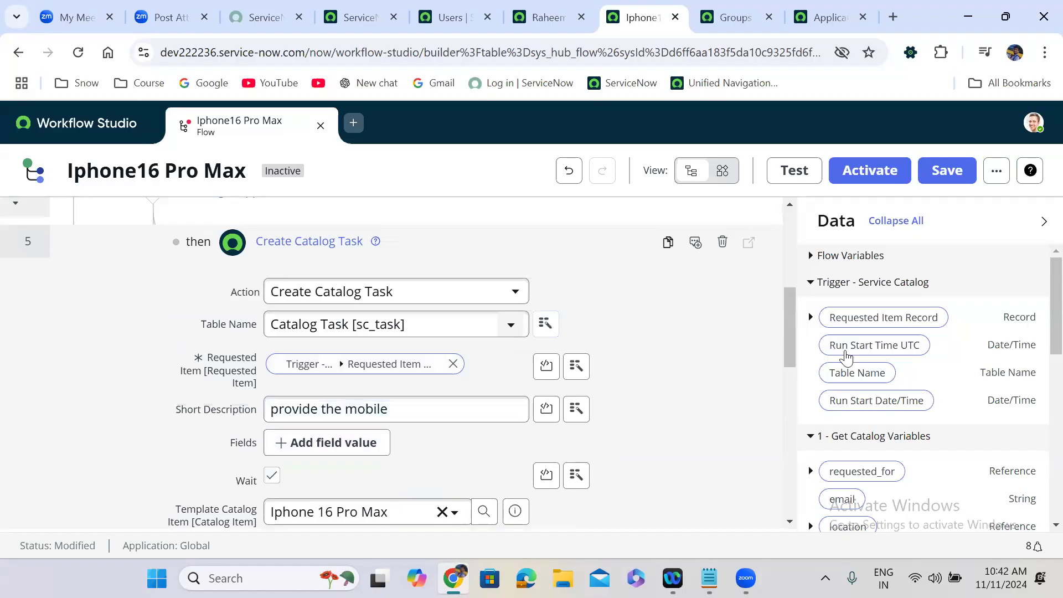
pyautogui.moveTo(789, 334); pyautogui.dragTo(787, 432)
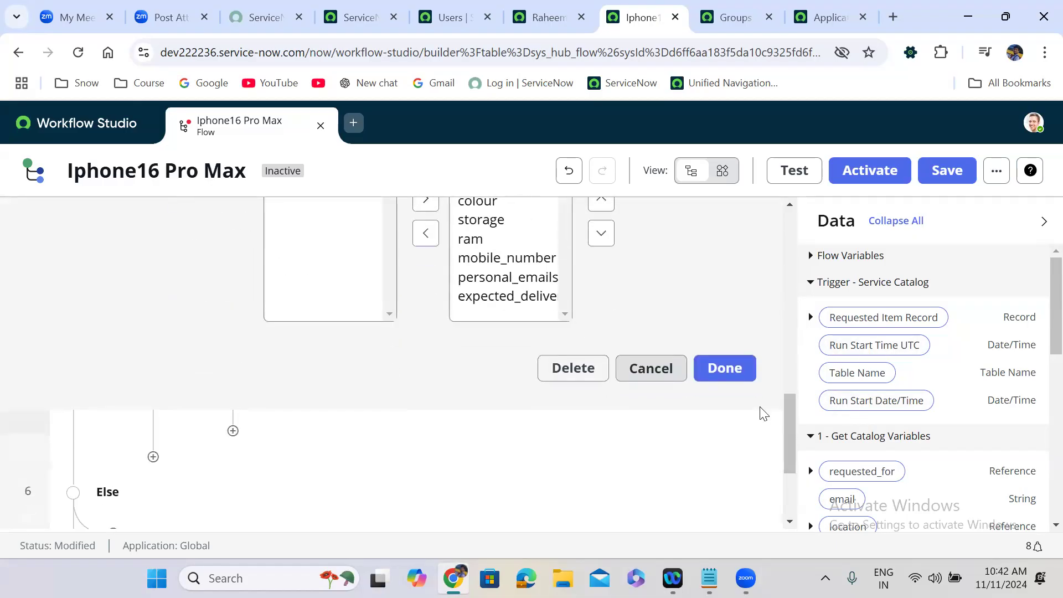
pyautogui.click(726, 369)
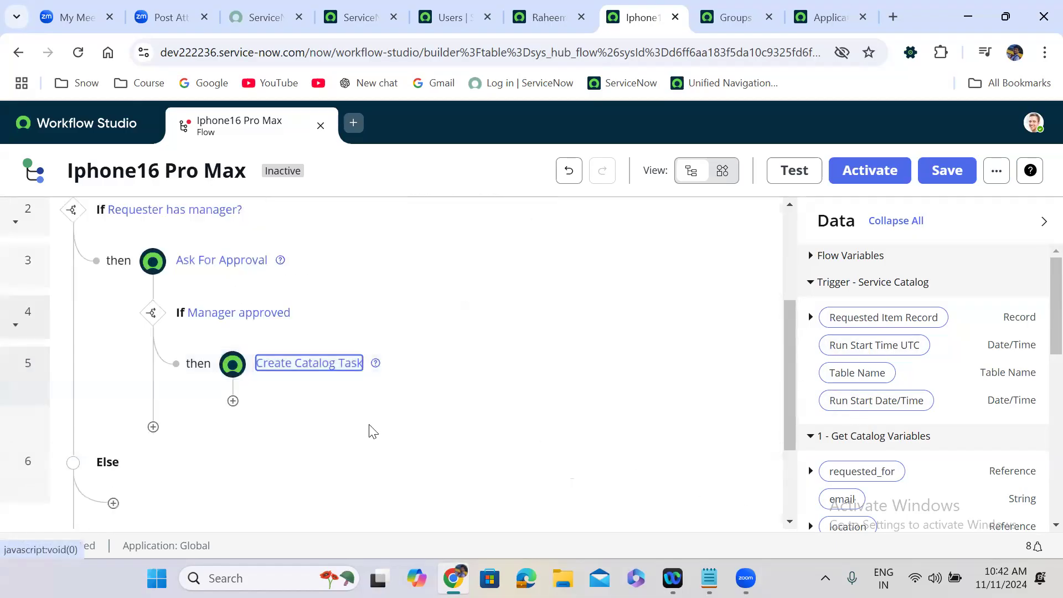
# Step: Add an Else flow-logic branch after the Create Catalog Task step, searched as 'els'
pyautogui.click(153, 429)
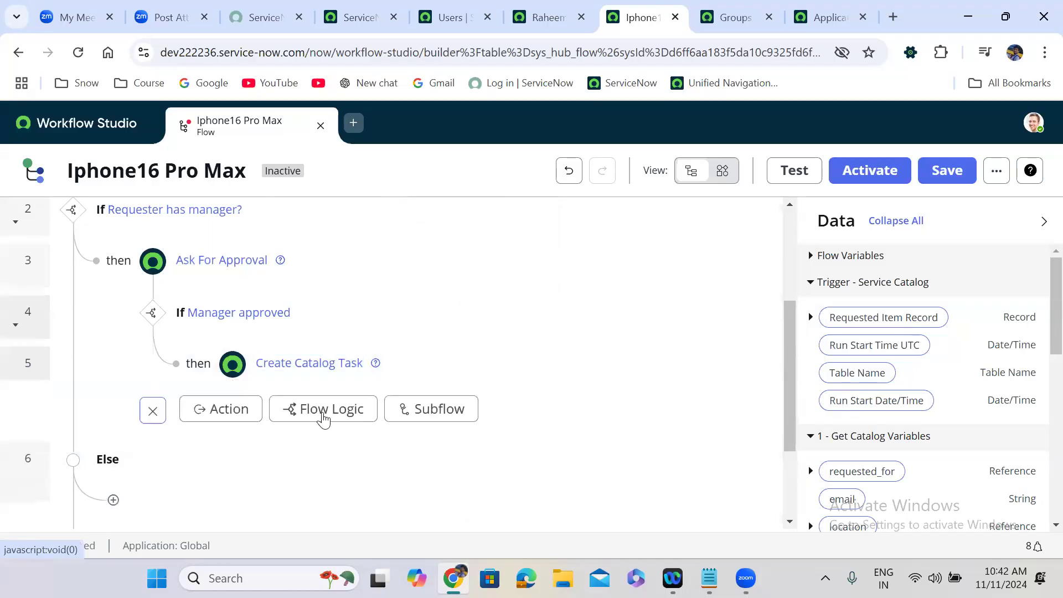
pyautogui.click(350, 413)
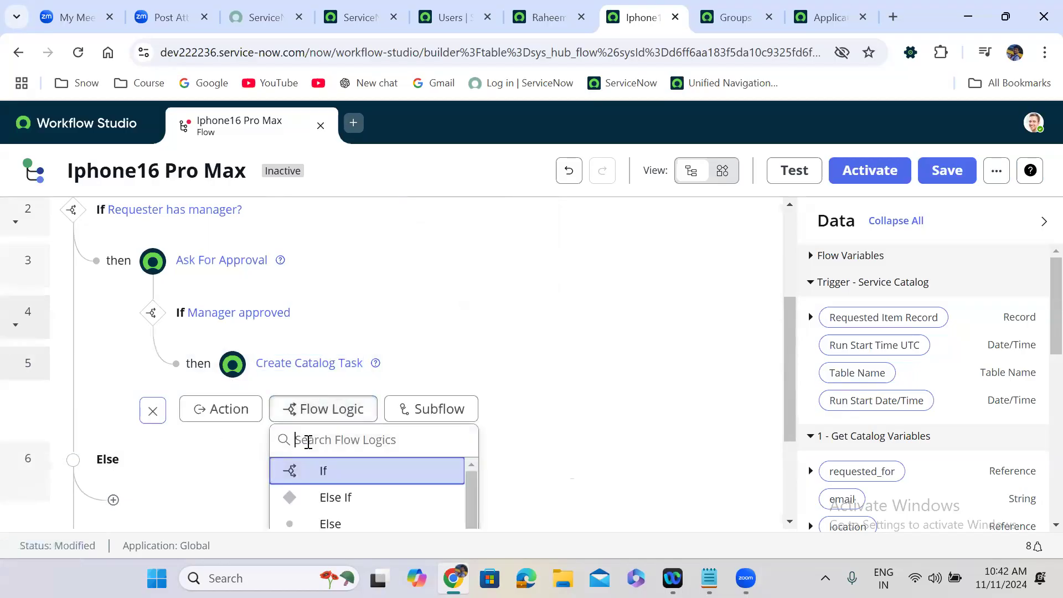
pyautogui.write('else')
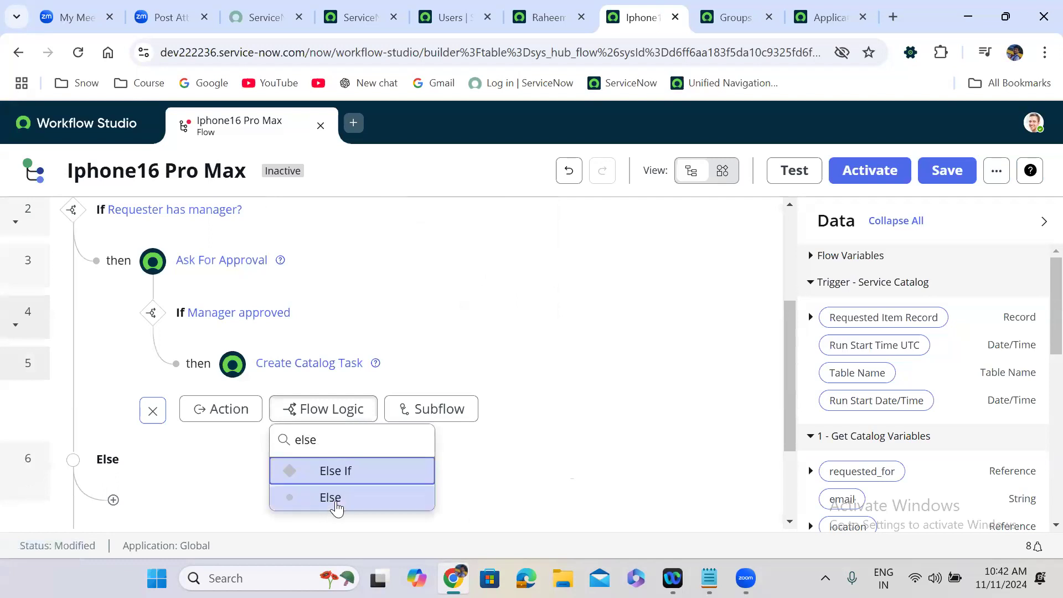
pyautogui.click(337, 498)
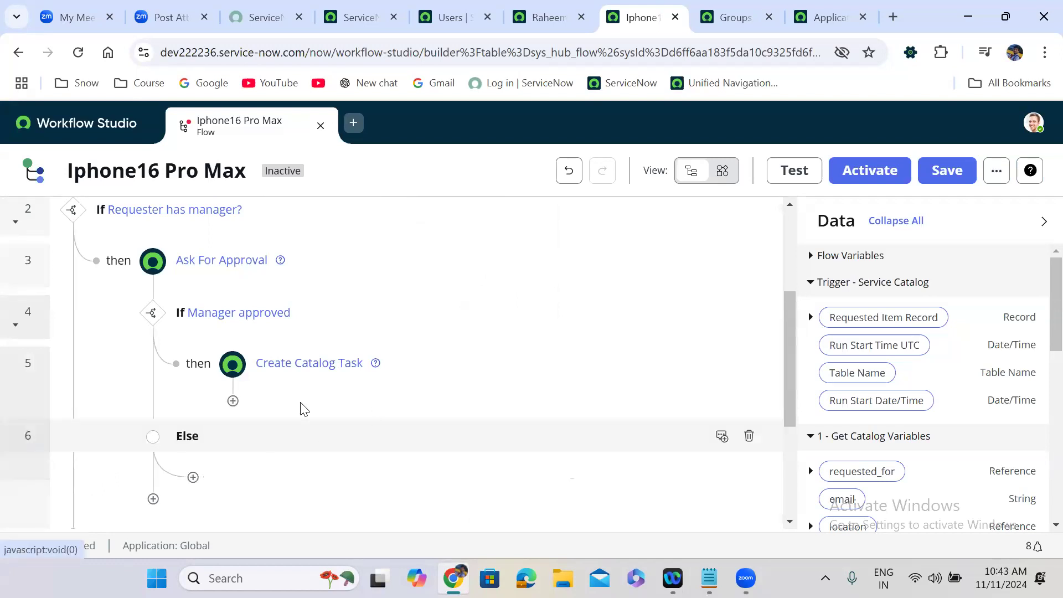
pyautogui.click(233, 401)
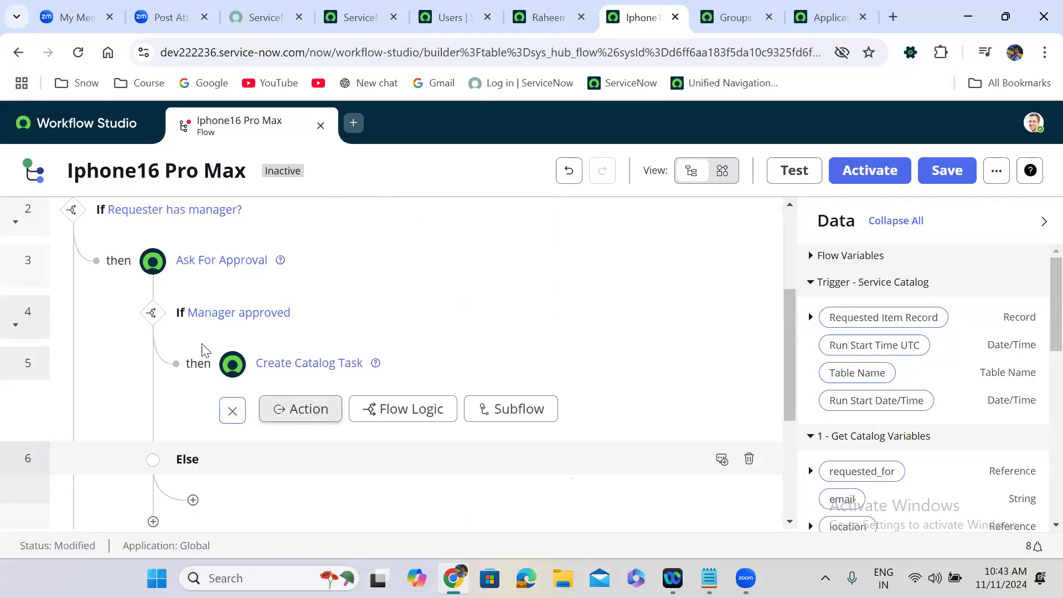
# Step: Add an Update Record action with Record set to the trigger's Requested Item Record
pyautogui.click(291, 416)
pyautogui.click(337, 441)
pyautogui.write('upda')
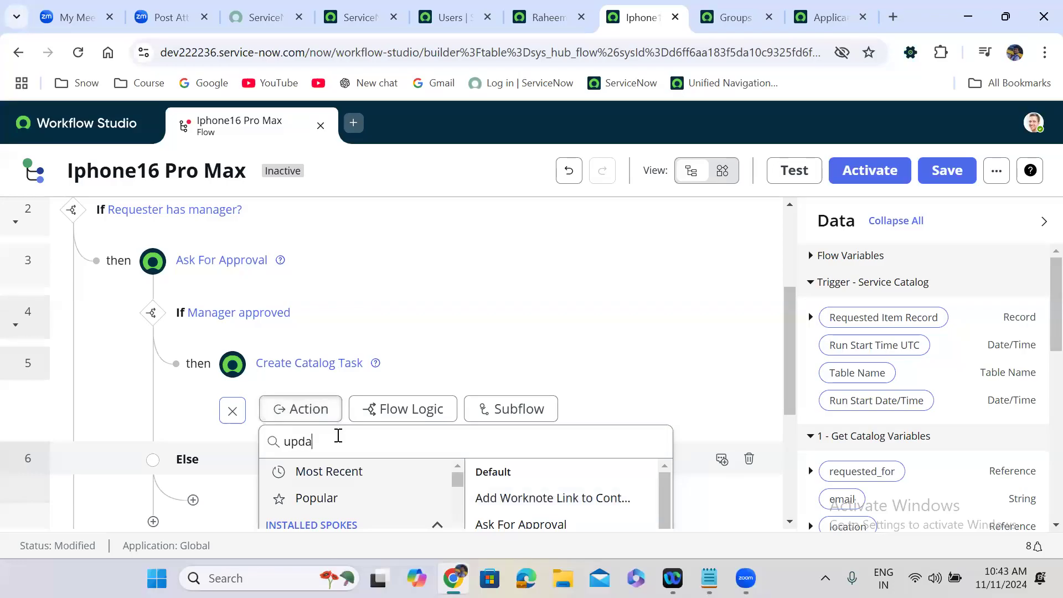
pyautogui.write('te rec')
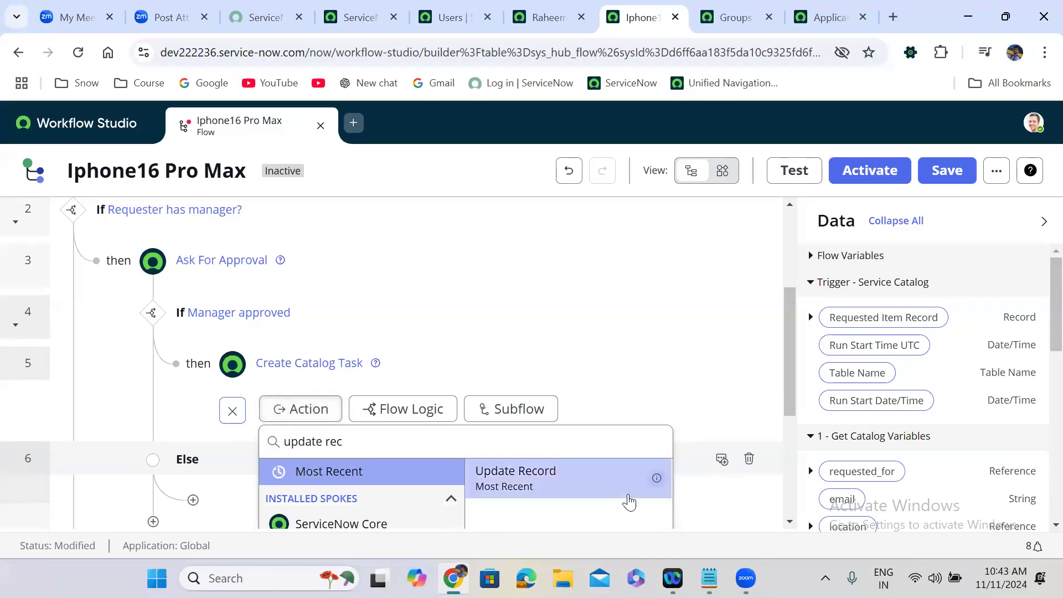
pyautogui.click(608, 489)
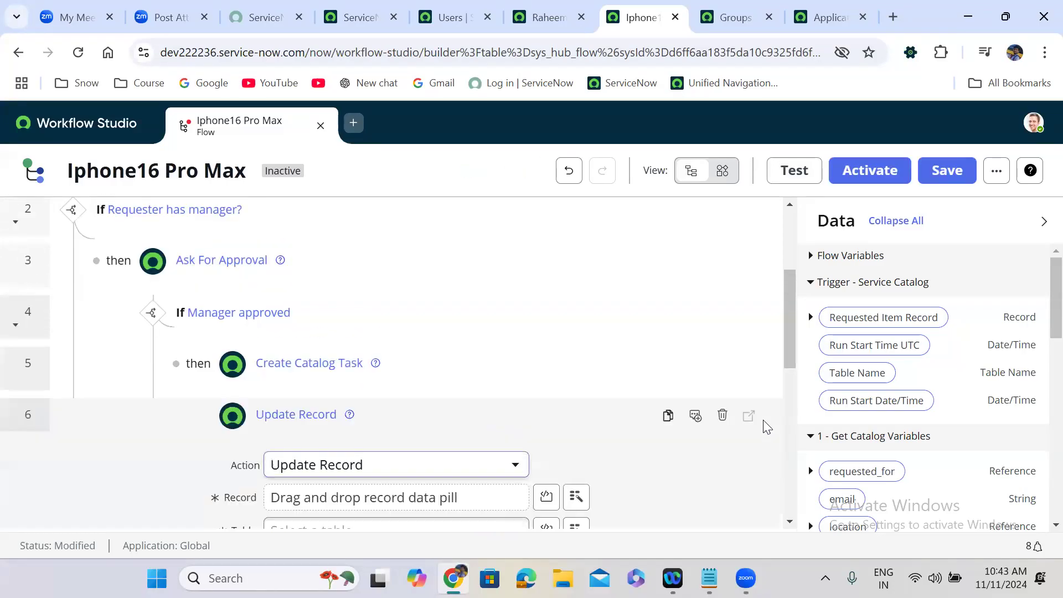
pyautogui.moveTo(785, 323); pyautogui.dragTo(790, 389)
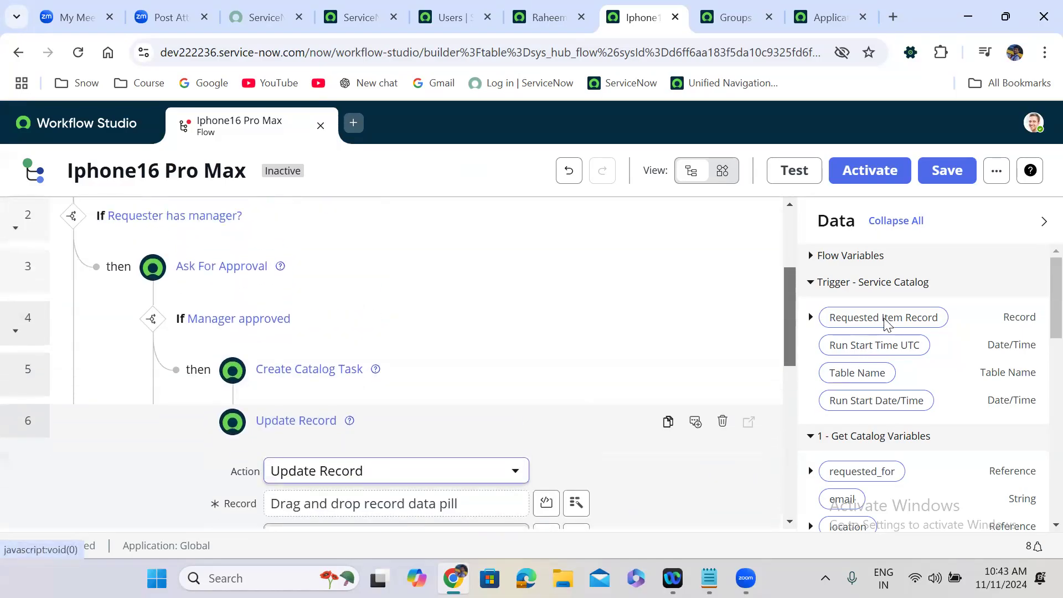
pyautogui.moveTo(861, 328); pyautogui.dragTo(326, 247)
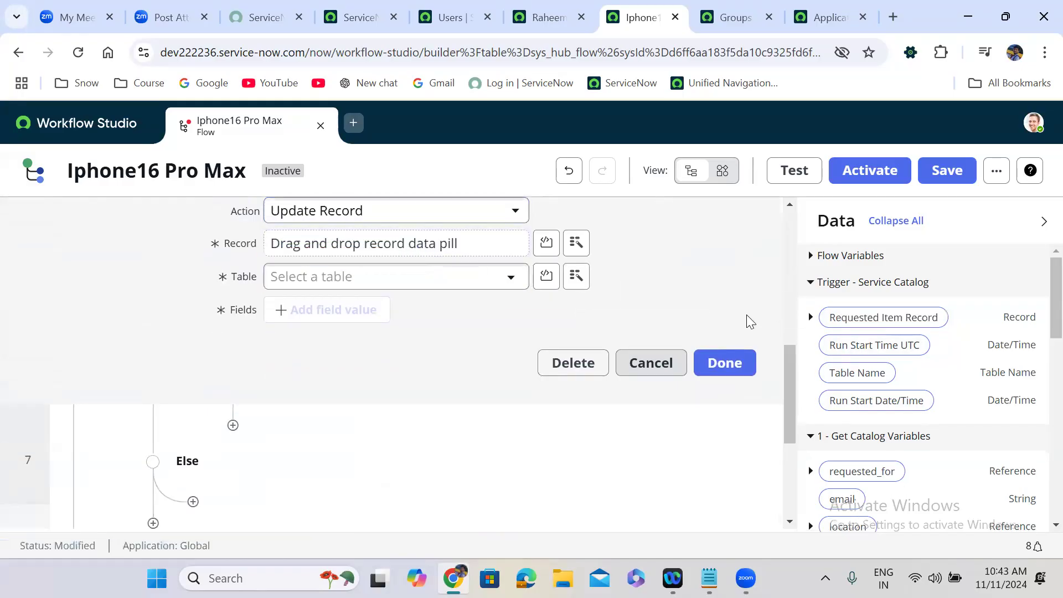
pyautogui.moveTo(880, 324); pyautogui.dragTo(356, 247)
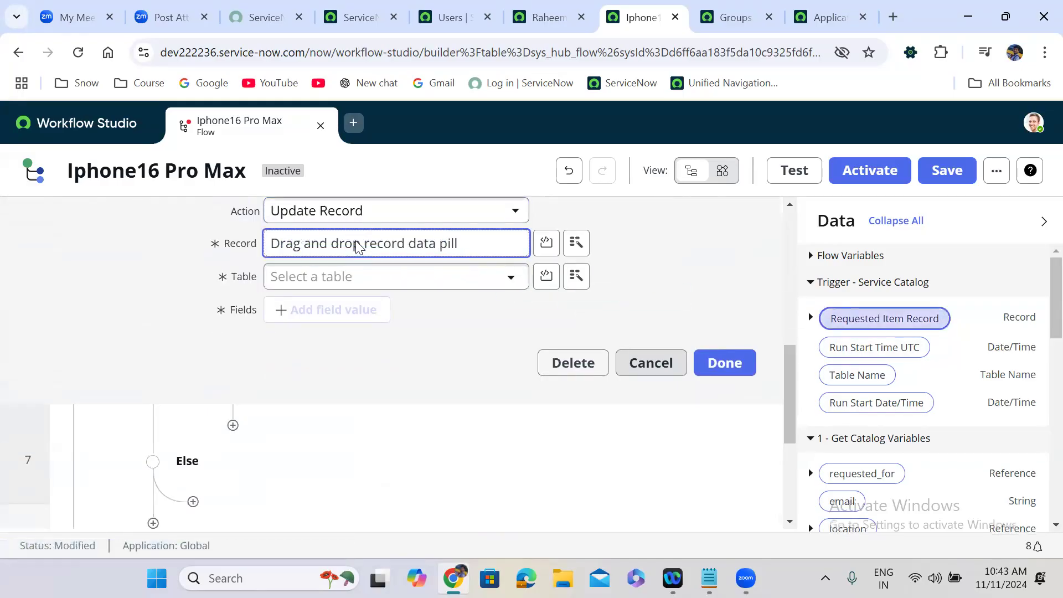
# Step: Make the update set the State field to Closed Complete
pyautogui.click(332, 309)
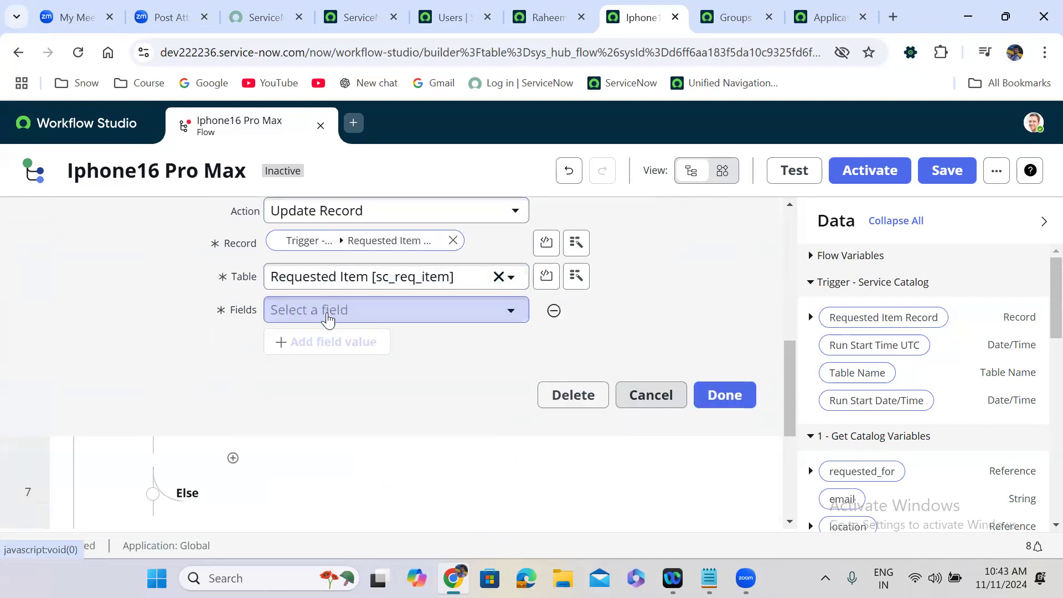
pyautogui.click(329, 312)
pyautogui.write('sta')
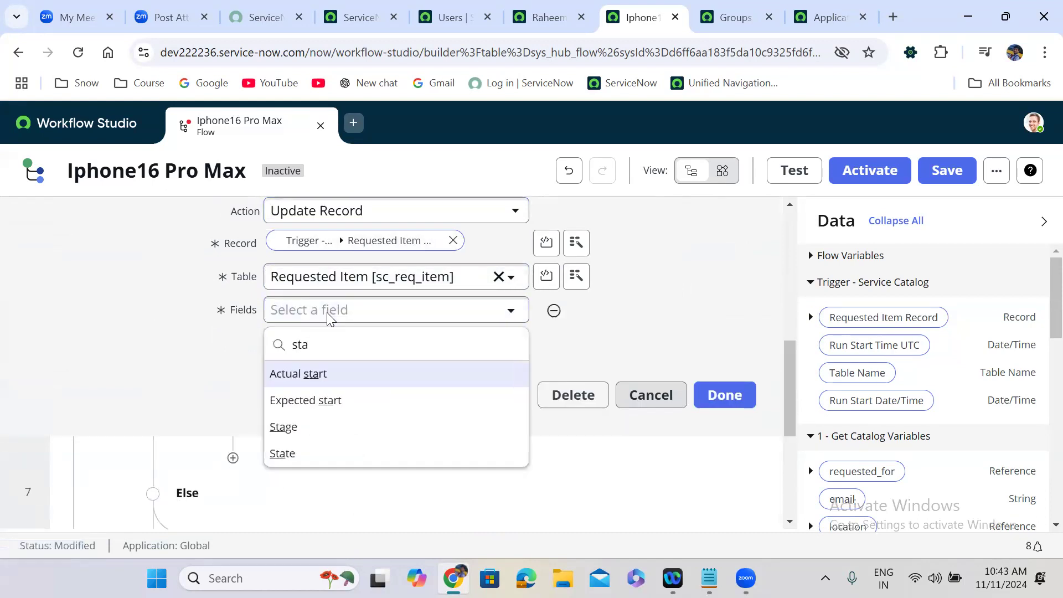
pyautogui.click(326, 458)
pyautogui.click(593, 309)
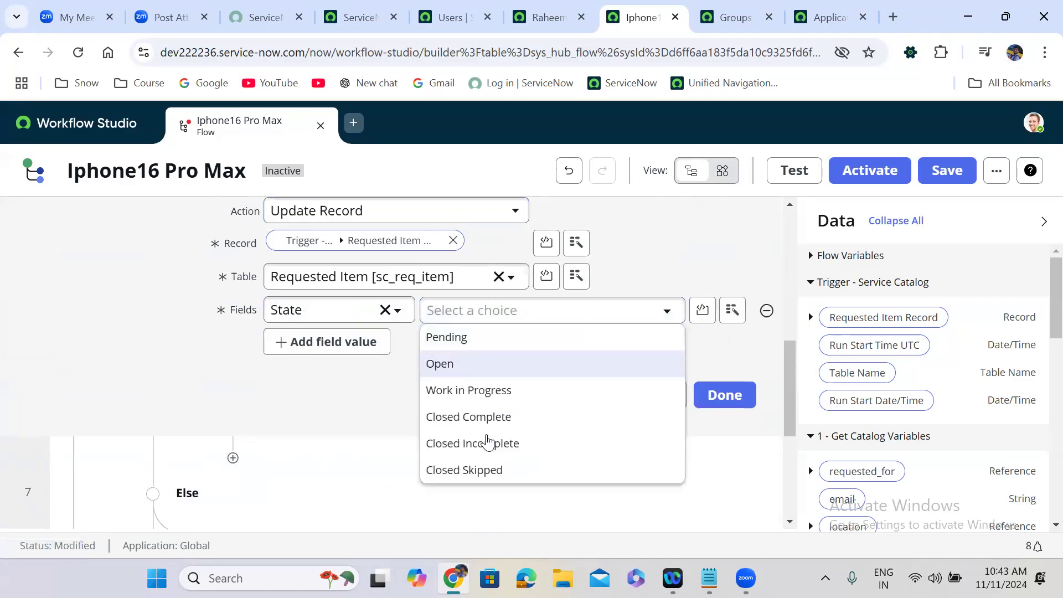
pyautogui.click(490, 421)
pyautogui.click(751, 395)
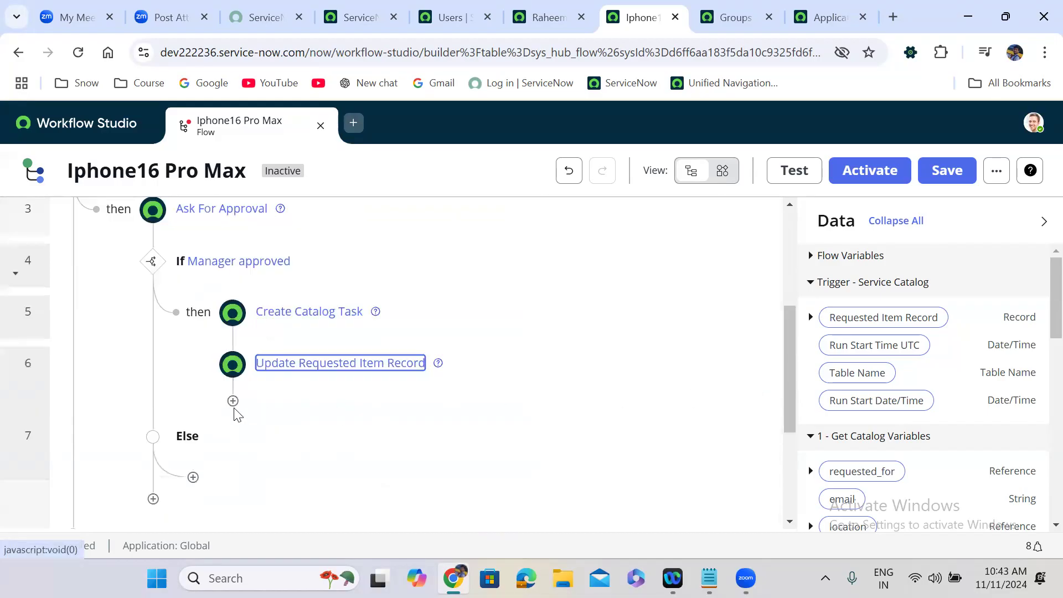
pyautogui.click(232, 402)
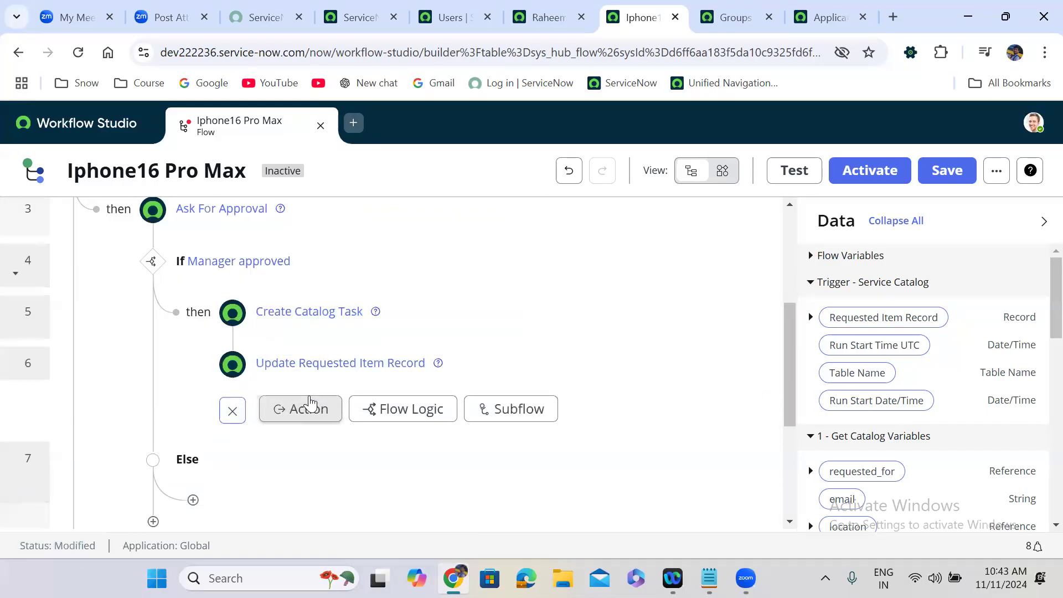
# Step: Add a Send Email action targeting the requested item record, addressed to requested_for
pyautogui.click(310, 403)
pyautogui.write('se')
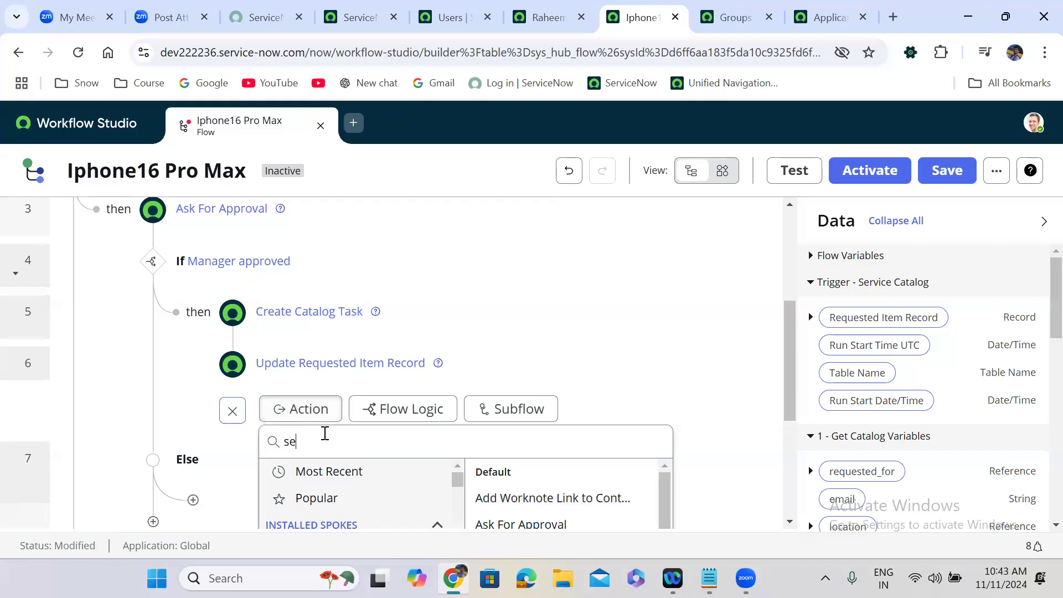
pyautogui.write('nd e')
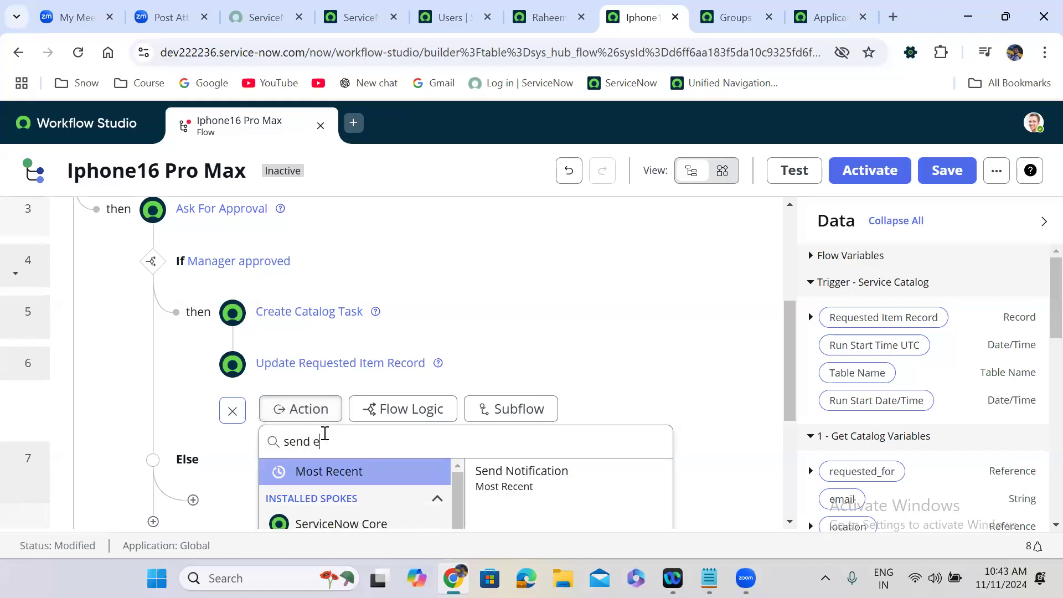
pyautogui.write('mail')
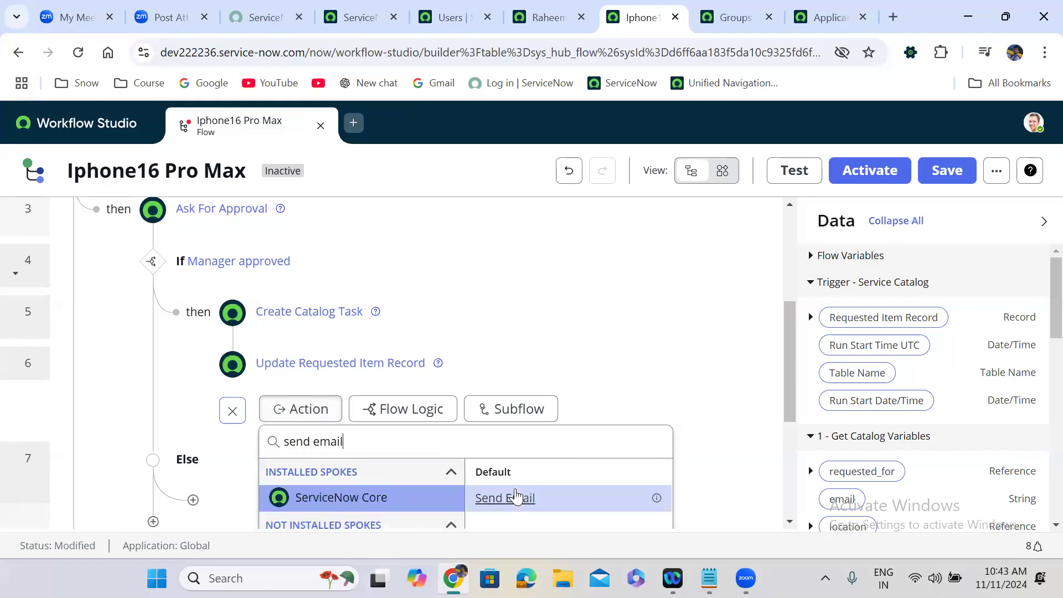
pyautogui.click(518, 497)
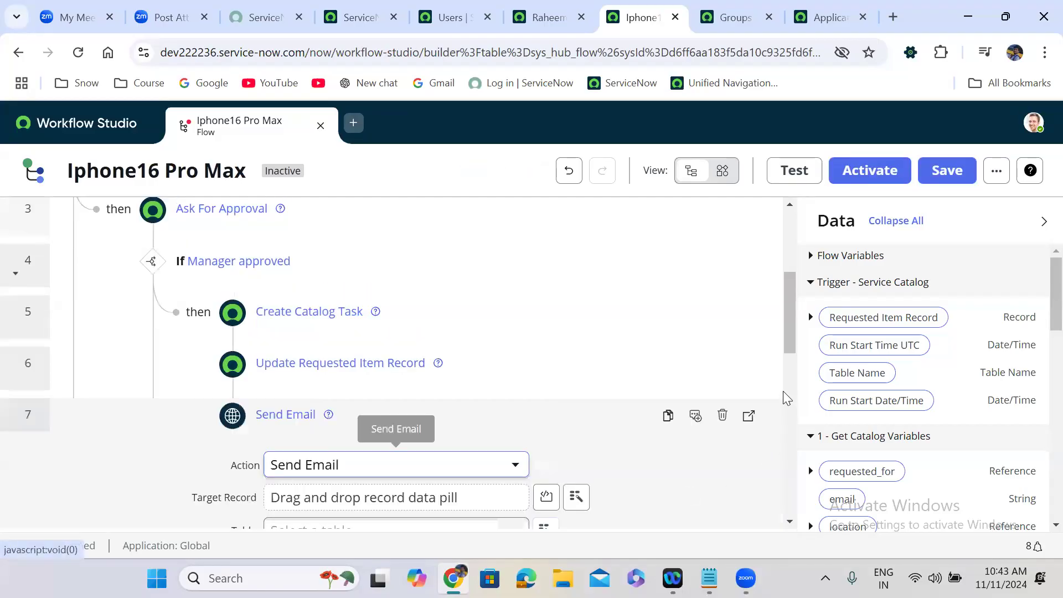
pyautogui.moveTo(784, 325); pyautogui.dragTo(789, 345)
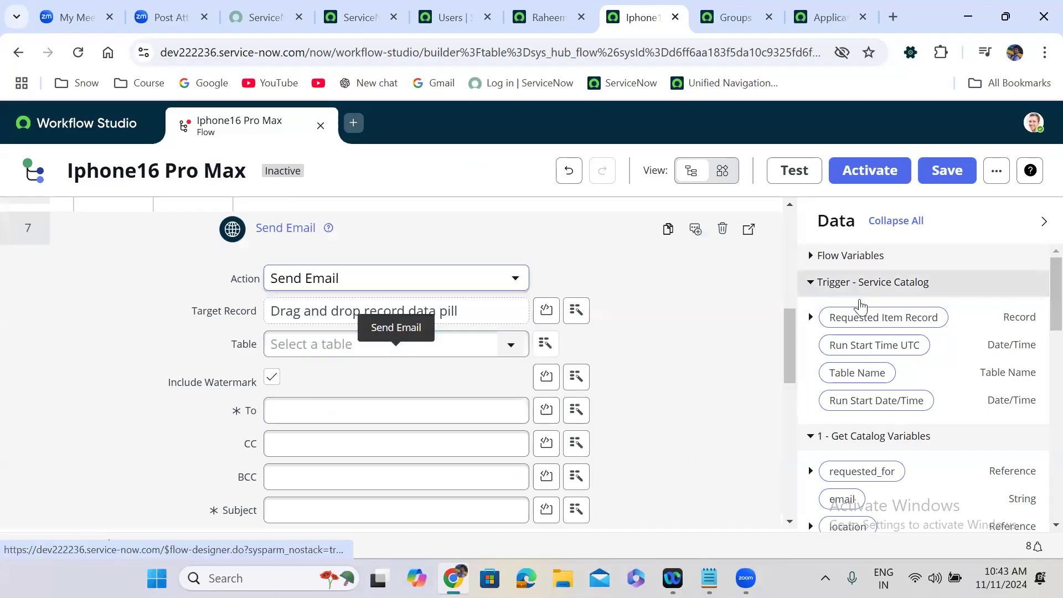
pyautogui.moveTo(875, 317); pyautogui.dragTo(448, 328)
pyautogui.moveTo(323, 320)
pyautogui.mouseDown()
pyautogui.moveTo(332, 311)
pyautogui.moveTo(778, 292)
pyautogui.moveTo(882, 312)
pyautogui.moveTo(344, 330)
pyautogui.moveTo(332, 319)
pyautogui.mouseUp()
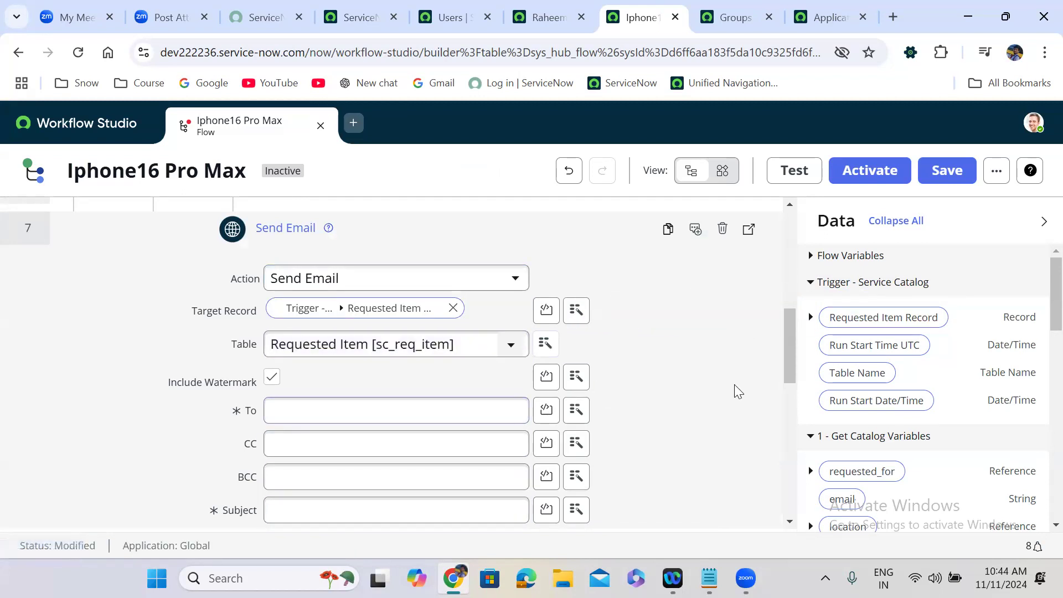
pyautogui.click(576, 410)
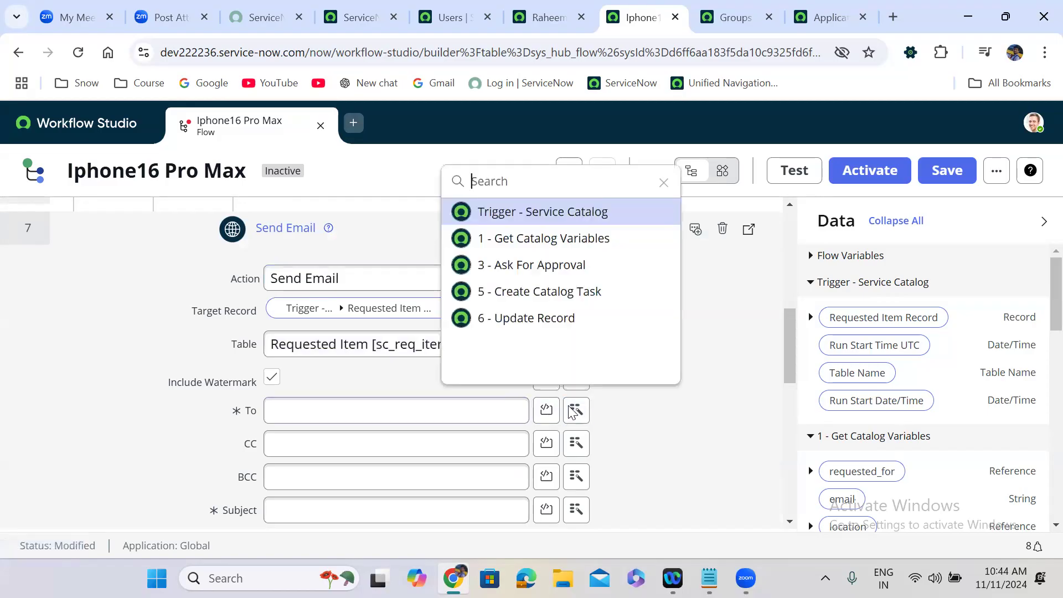
pyautogui.click(581, 238)
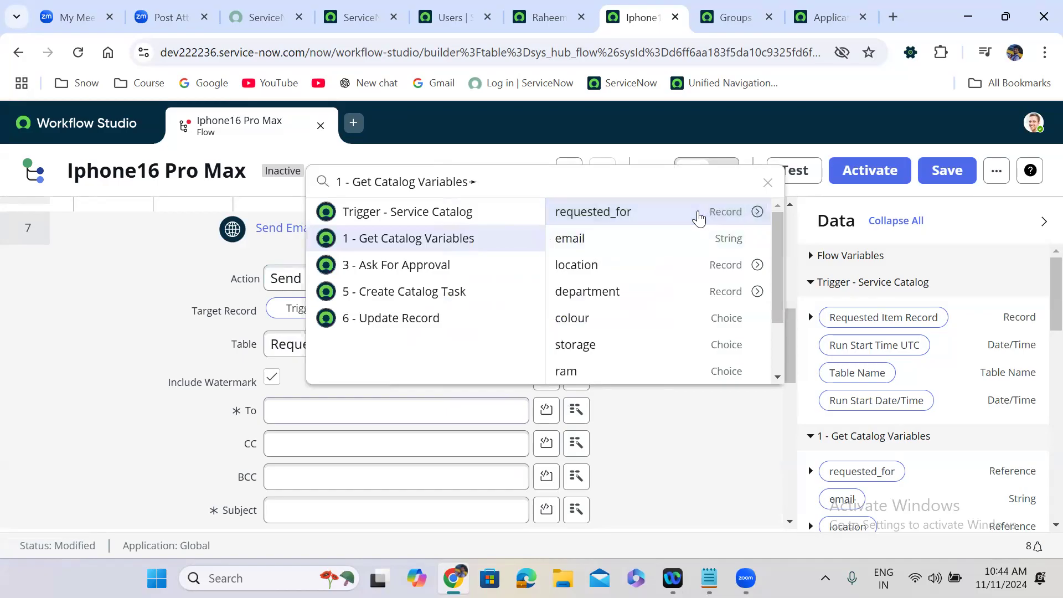
pyautogui.click(699, 216)
# Step: Set the email subject to 'Requested Item is closed complete' and paste it into the body
pyautogui.moveTo(790, 343); pyautogui.dragTo(789, 374)
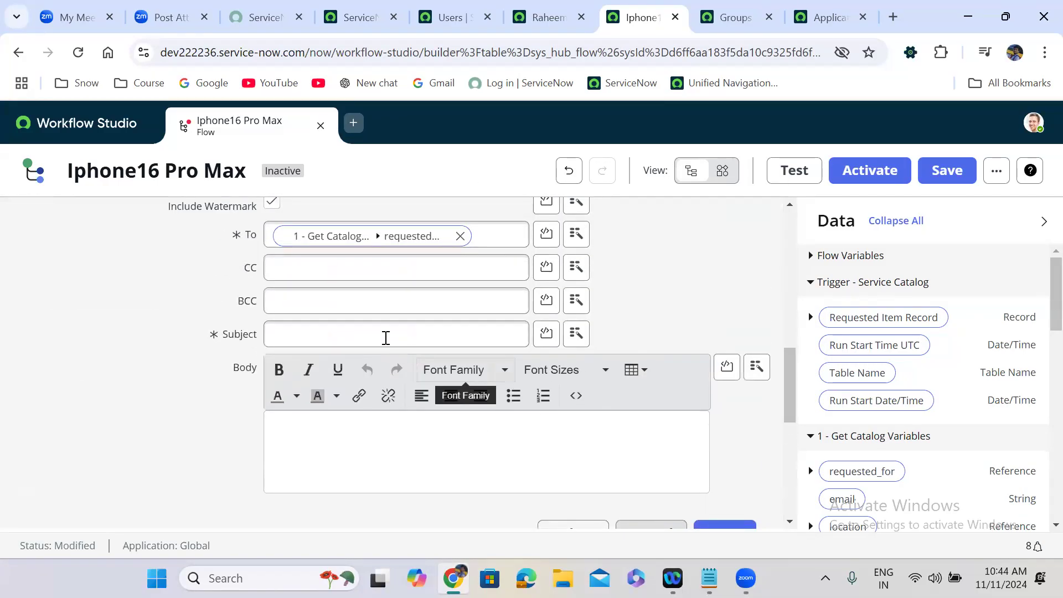
pyautogui.click(374, 328)
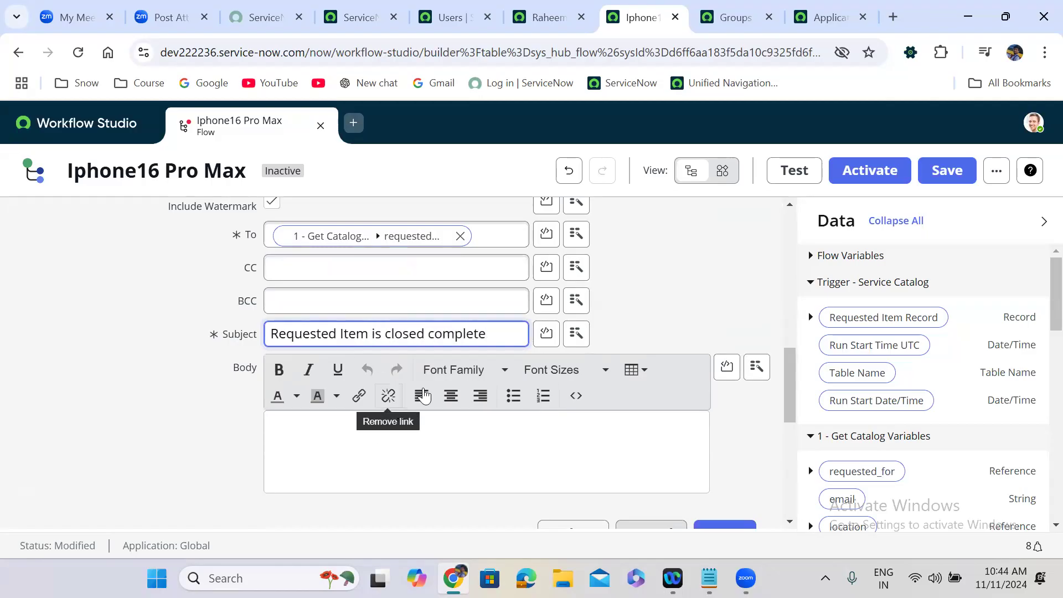
pyautogui.tripleClick(447, 335)
pyautogui.hotkey('ctrl', 'c')
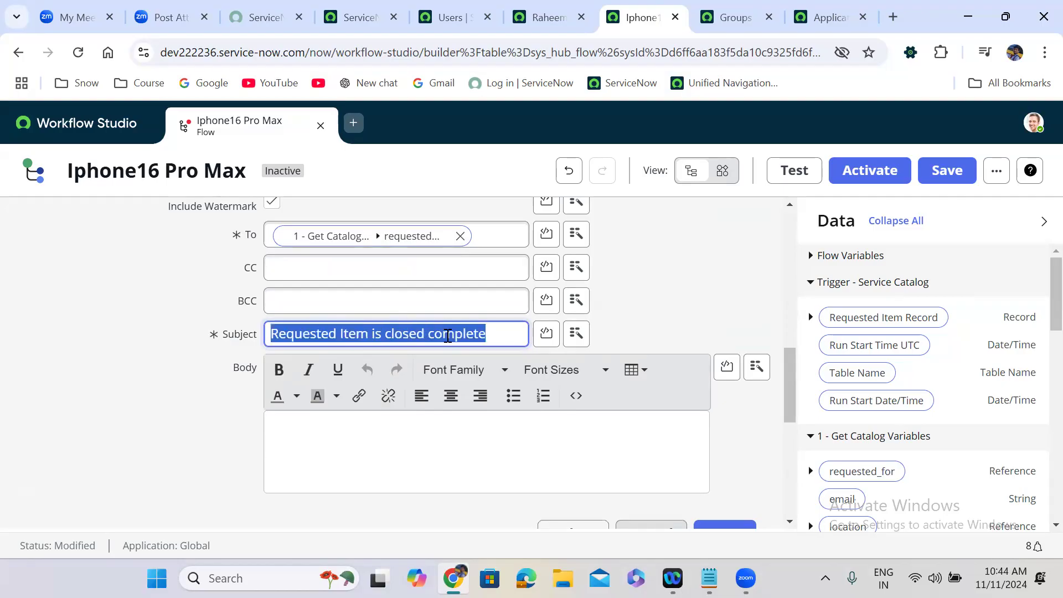
pyautogui.click(430, 457)
pyautogui.hotkey('ctrl', 'v')
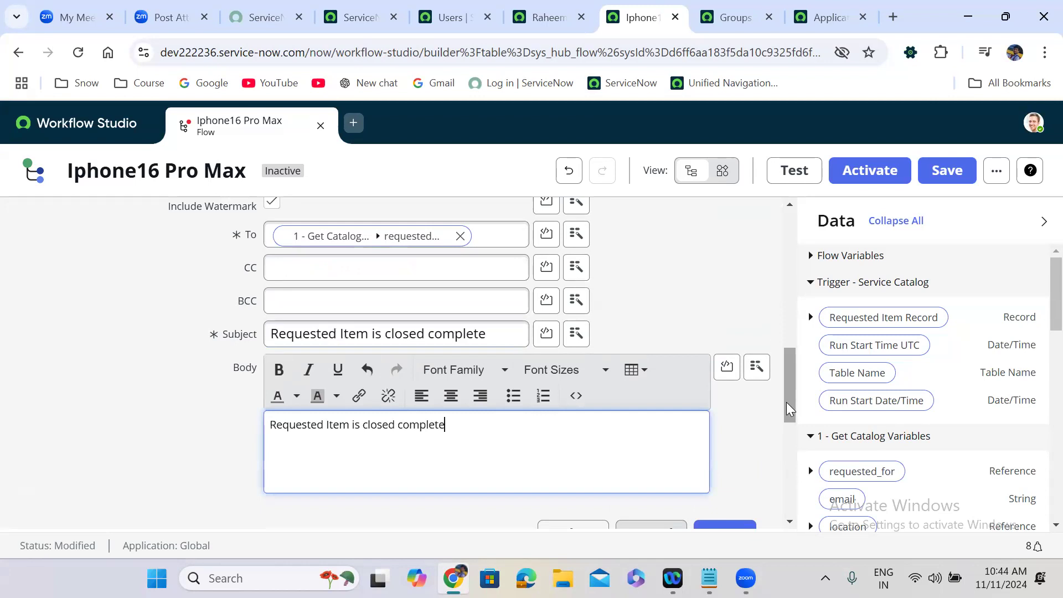
pyautogui.scroll(-4, 786, 401)
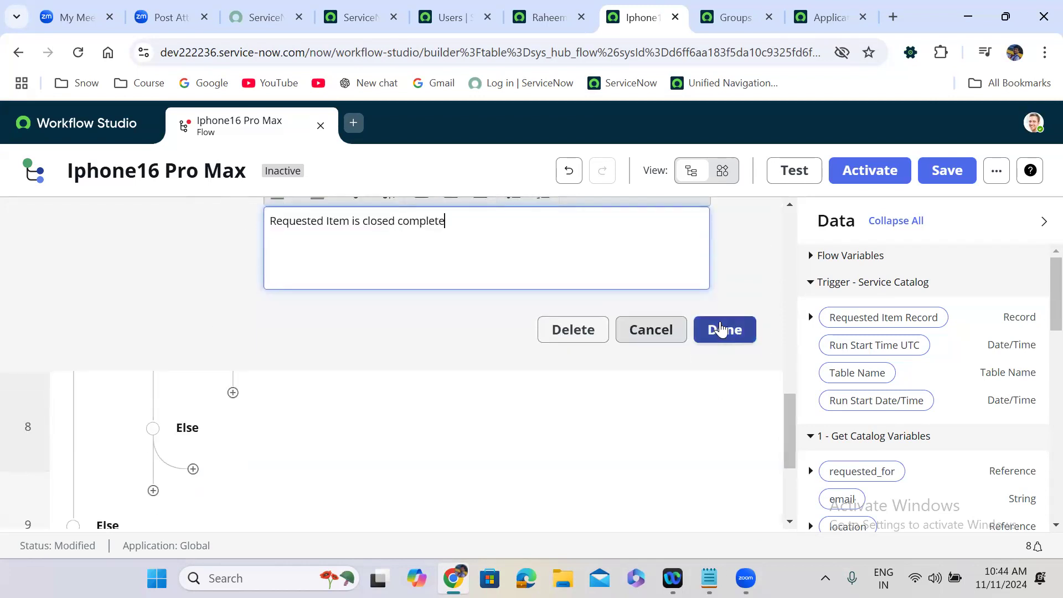
pyautogui.click(721, 330)
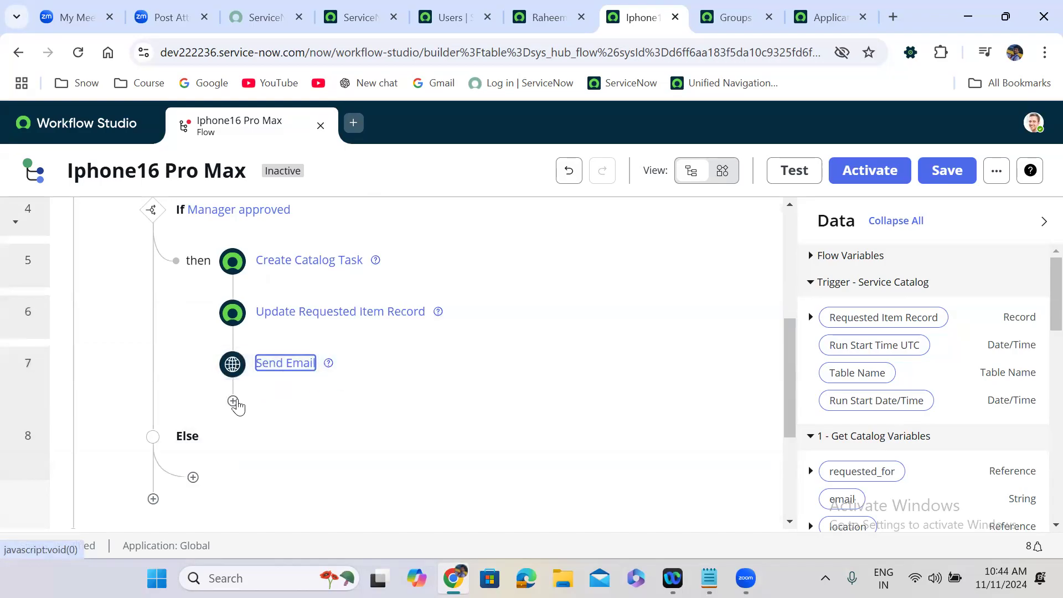
# Step: Add an End Flow step after the Send Email step
pyautogui.click(233, 402)
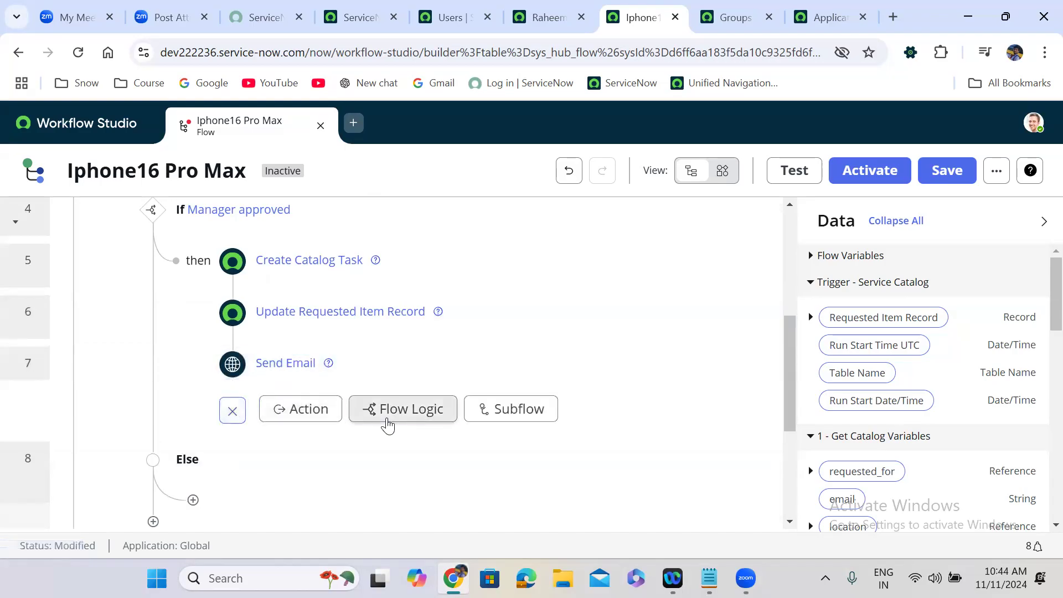
pyautogui.click(387, 422)
pyautogui.click(437, 437)
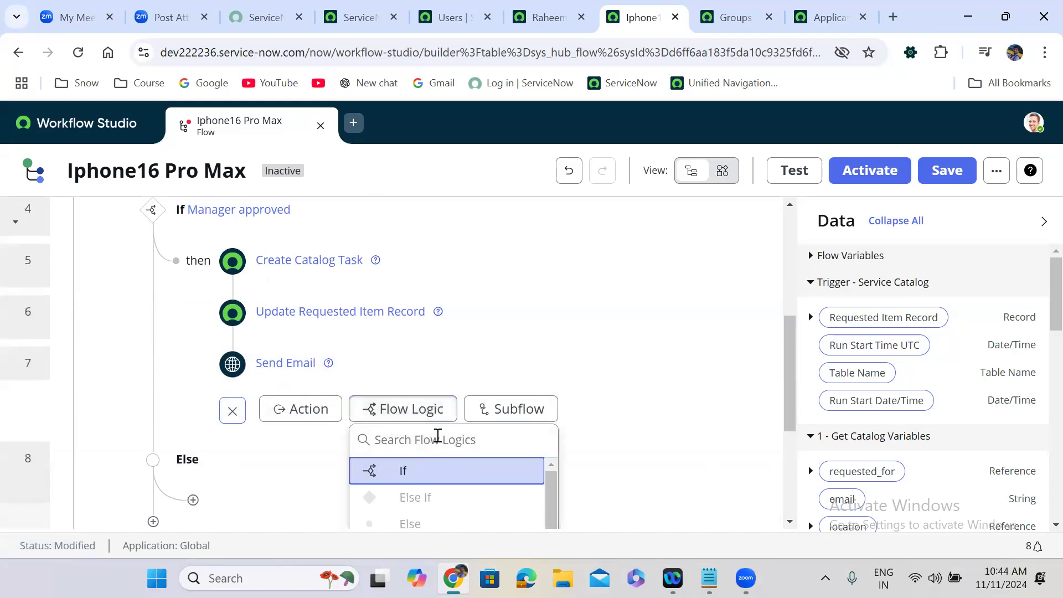
pyautogui.write('end')
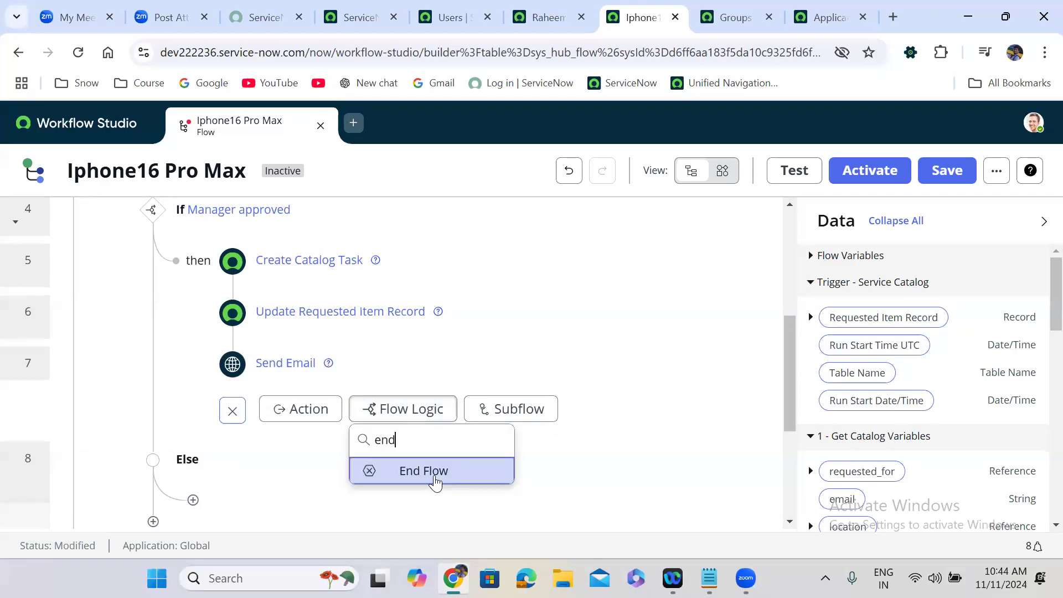
pyautogui.click(434, 475)
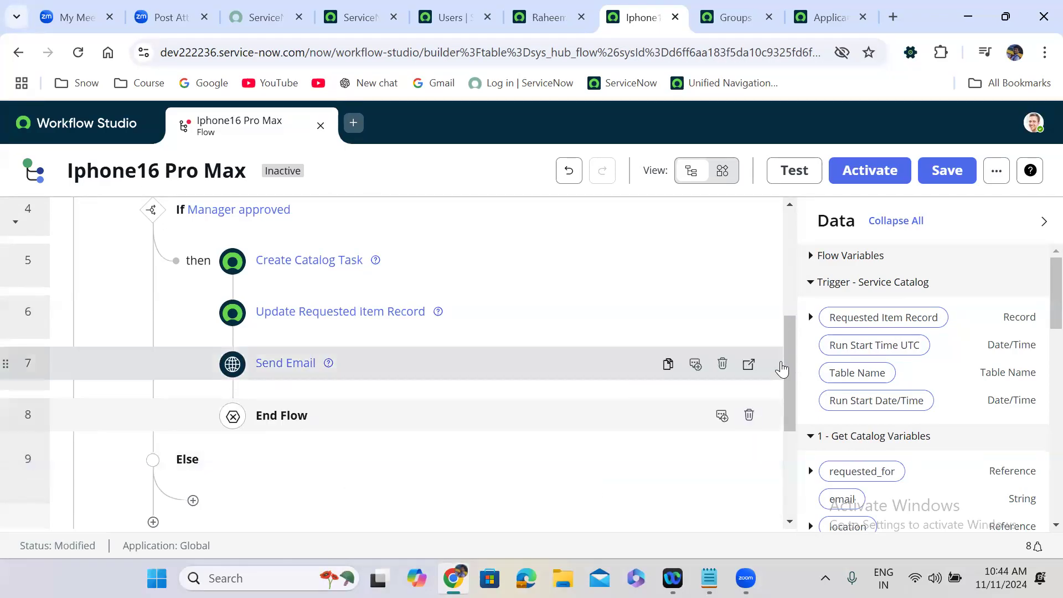
pyautogui.moveTo(789, 370); pyautogui.dragTo(792, 426)
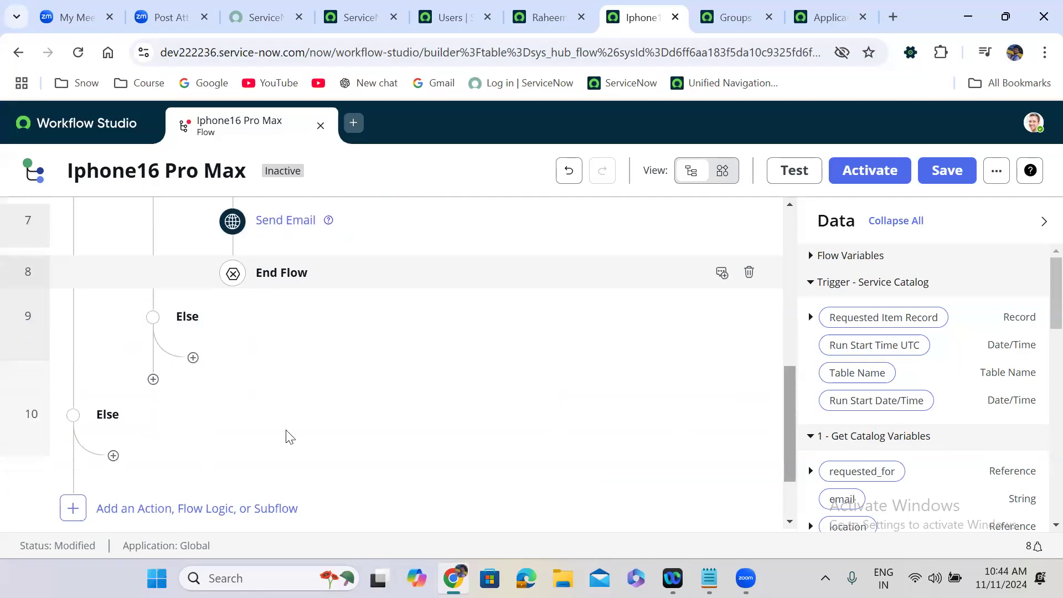
# Step: In the Else branch, add an Update Record action on the trigger's Requested Item Record
pyautogui.click(193, 357)
pyautogui.click(266, 360)
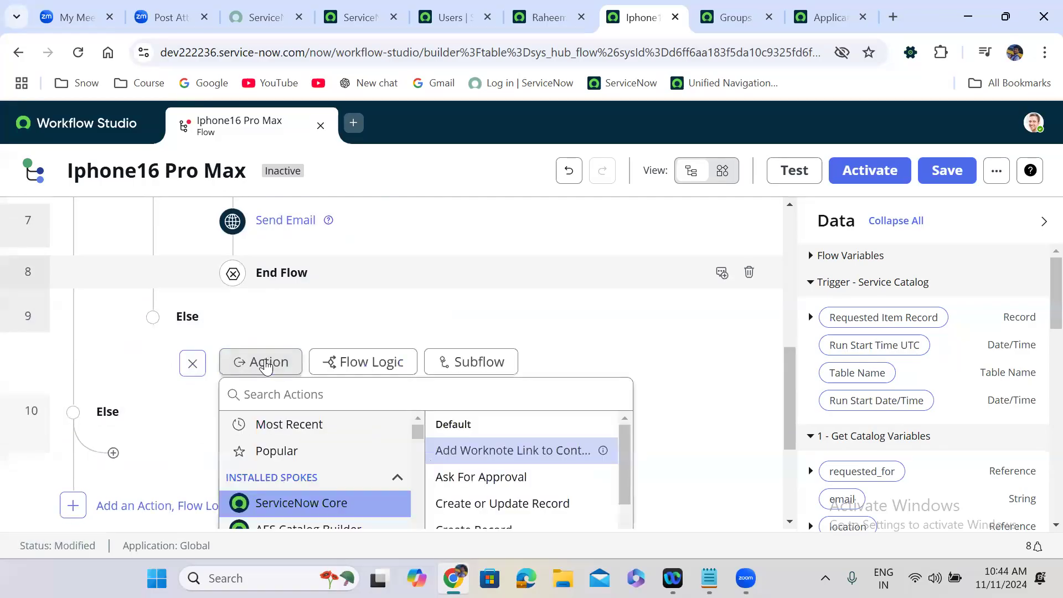
pyautogui.write('up')
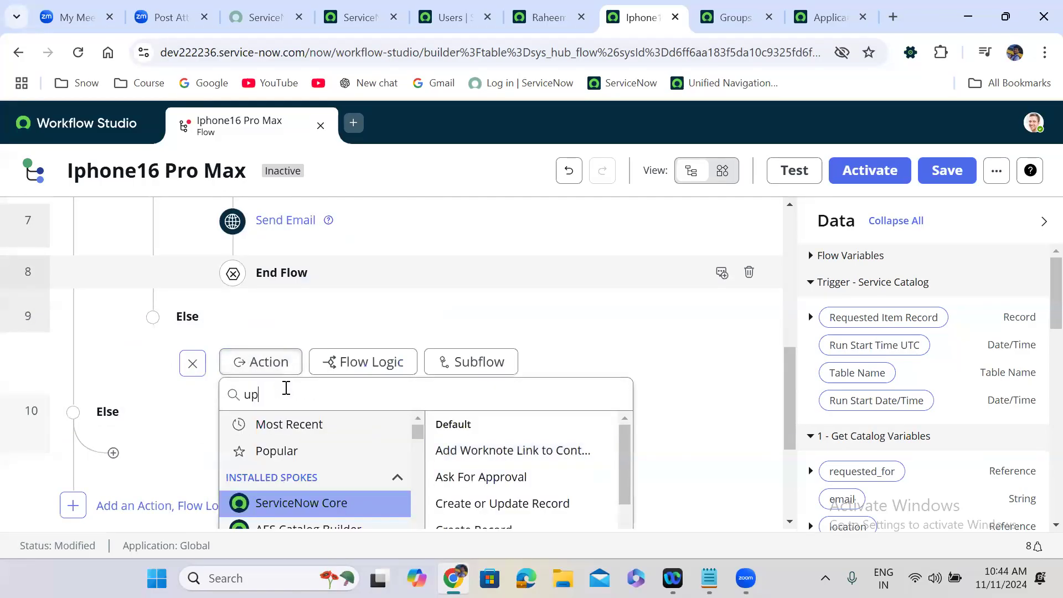
pyautogui.write('date record')
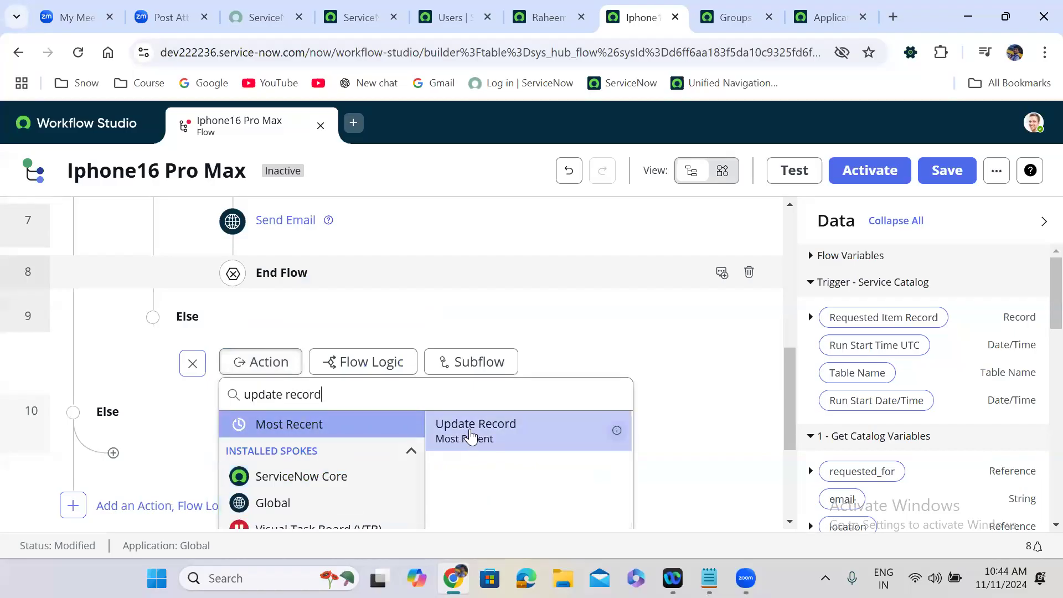
pyautogui.click(471, 435)
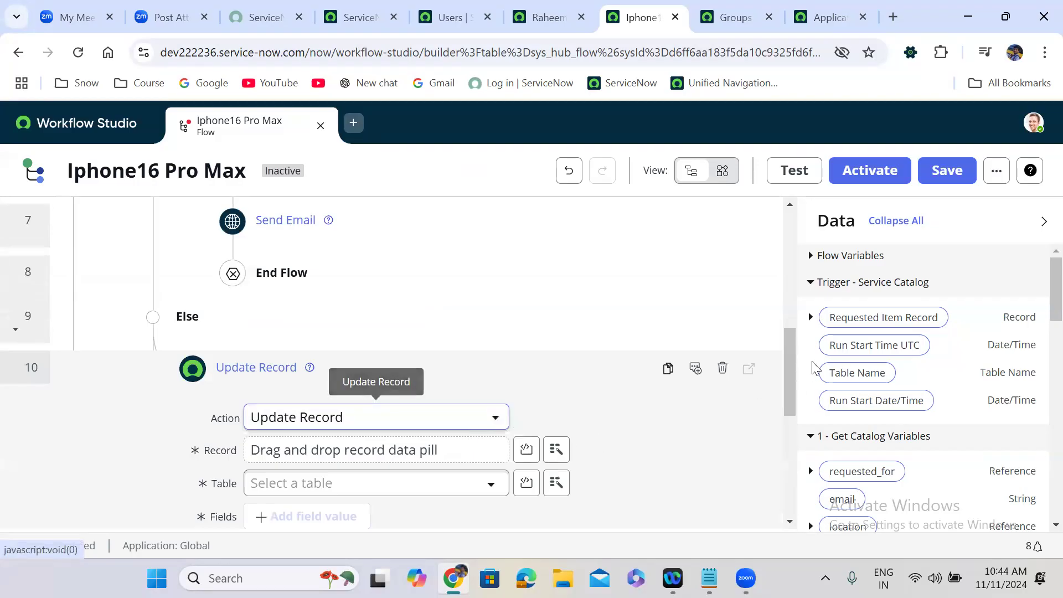
pyautogui.moveTo(883, 317); pyautogui.dragTo(323, 453)
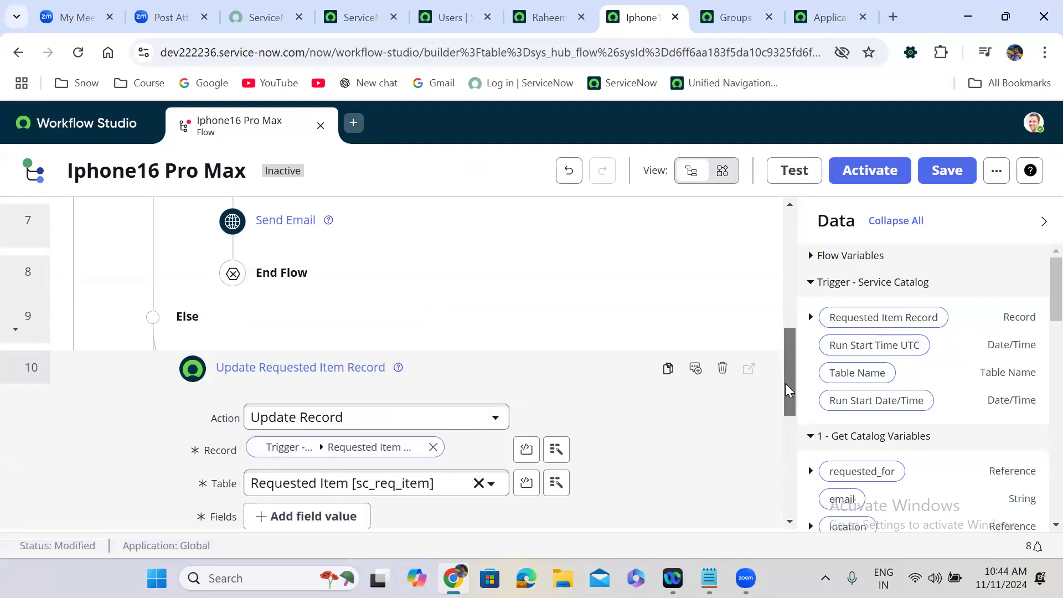
pyautogui.scroll(-3, 785, 390)
# Step: Have that update set the State field to Closed Incomplete
pyautogui.click(312, 346)
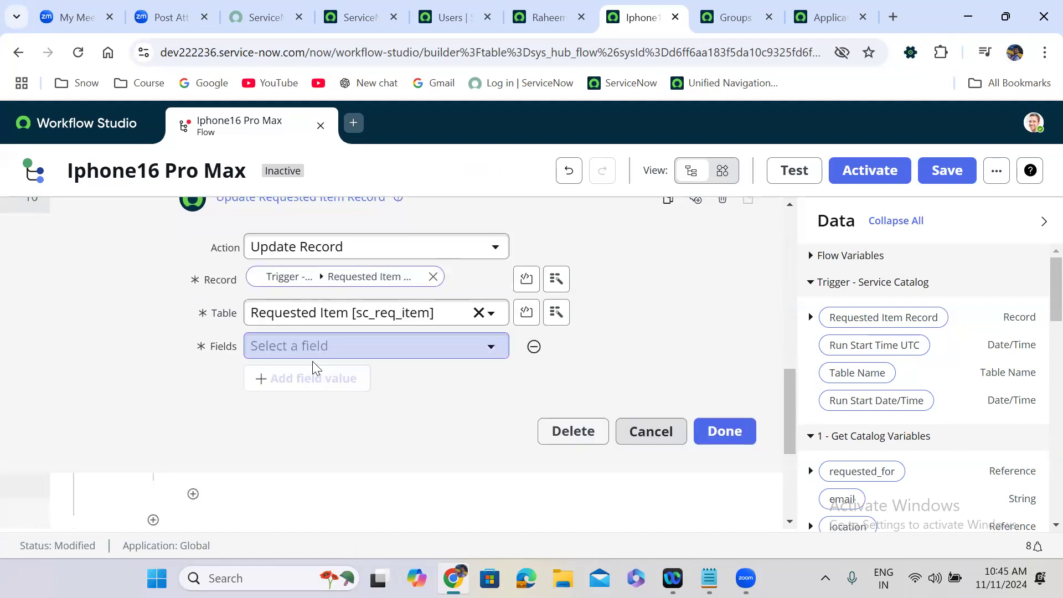
pyautogui.click(308, 353)
pyautogui.write('sta')
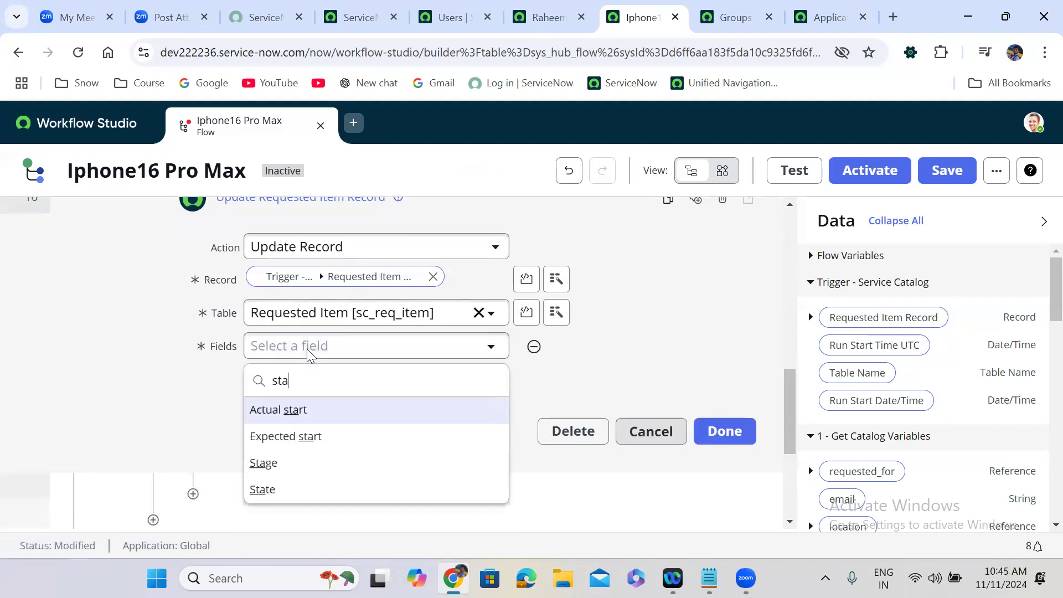
pyautogui.click(308, 490)
pyautogui.click(546, 357)
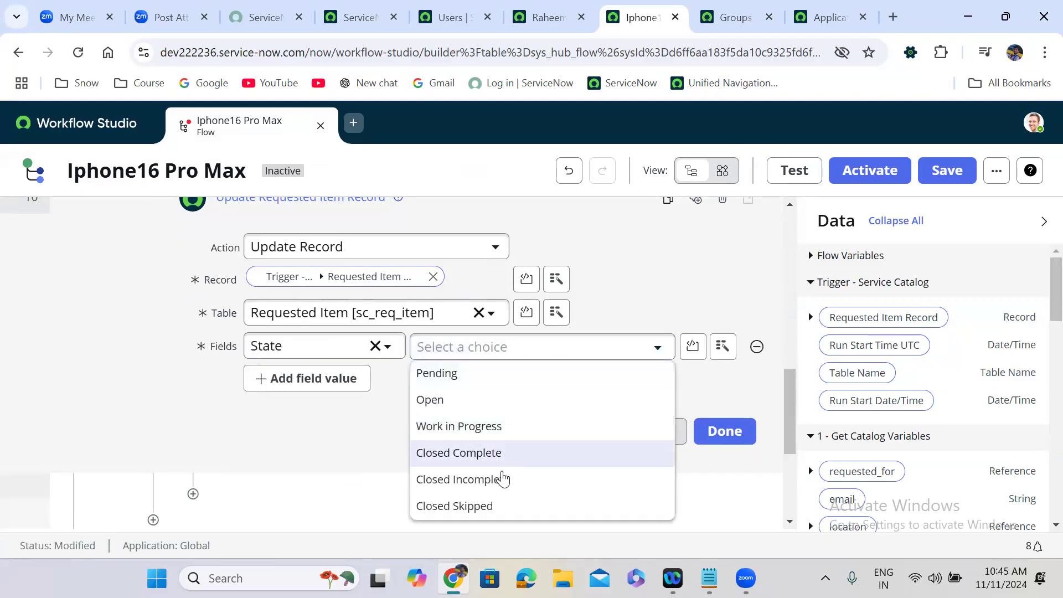
pyautogui.click(500, 478)
pyautogui.click(718, 437)
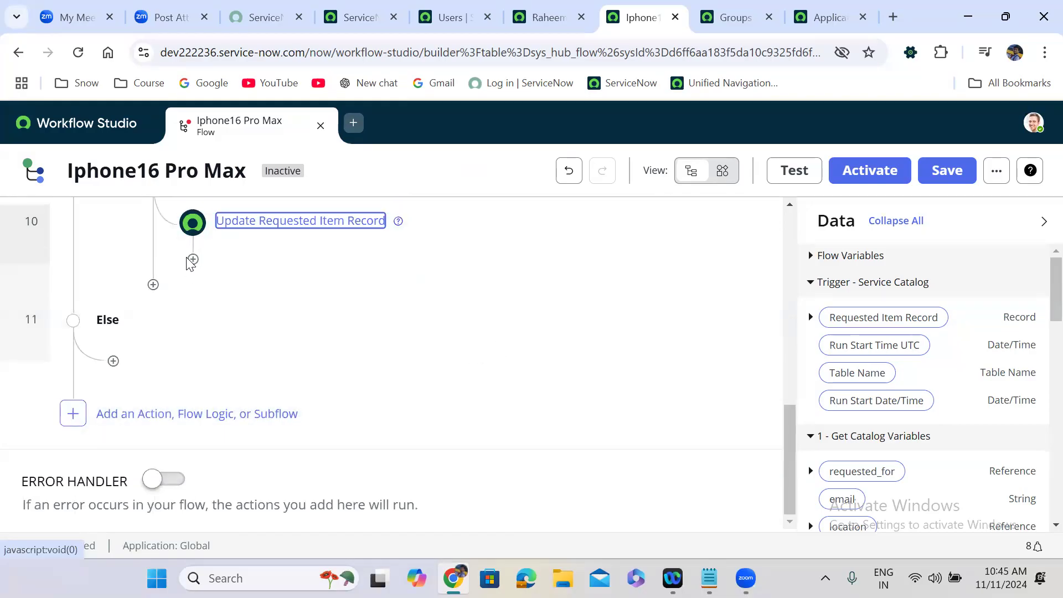
# Step: Add an End Flow step after the Else branch's record update
pyautogui.click(194, 261)
pyautogui.click(368, 278)
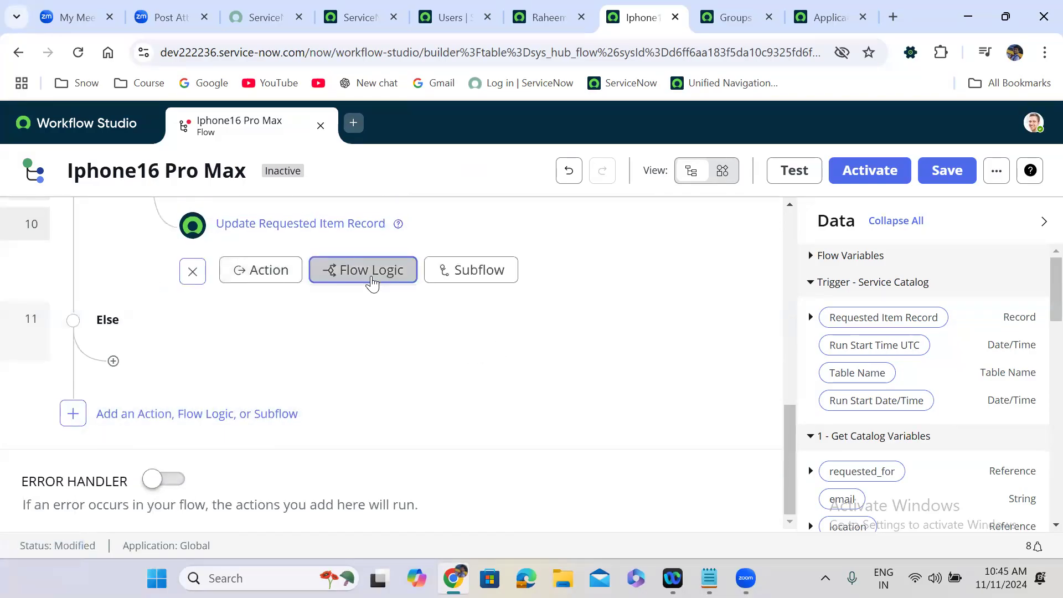
pyautogui.write('end')
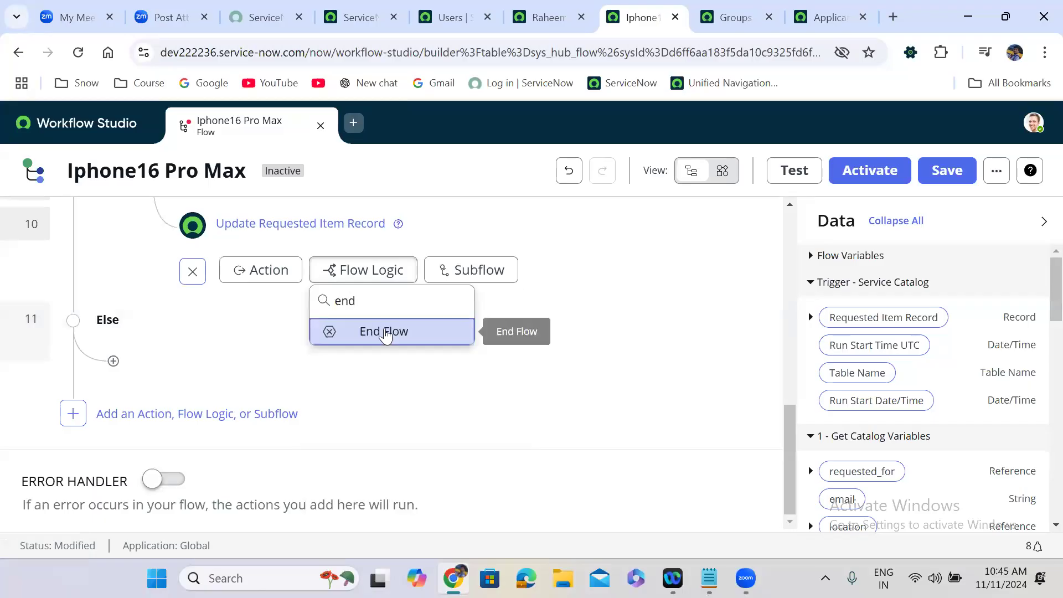
pyautogui.click(386, 332)
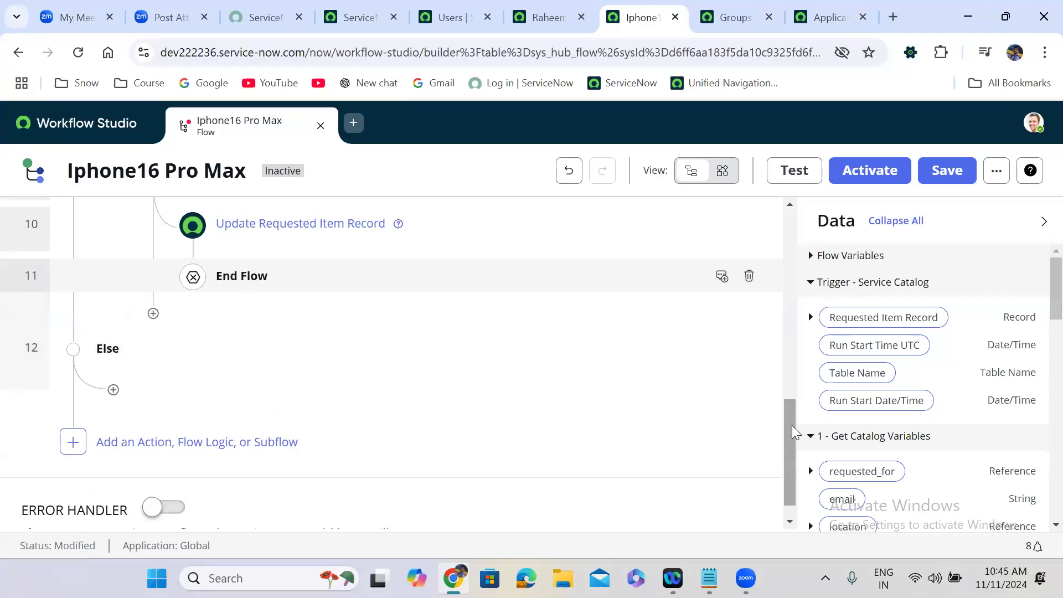
# Step: Add another Update Record action under Else on the trigger's Requested Item Record
pyautogui.click(114, 390)
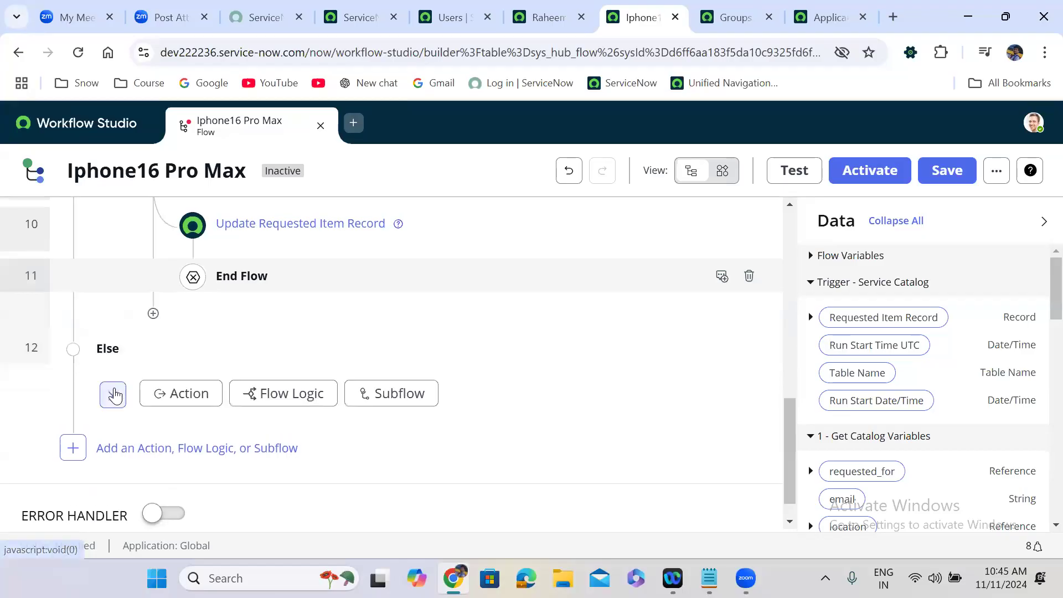
pyautogui.click(178, 393)
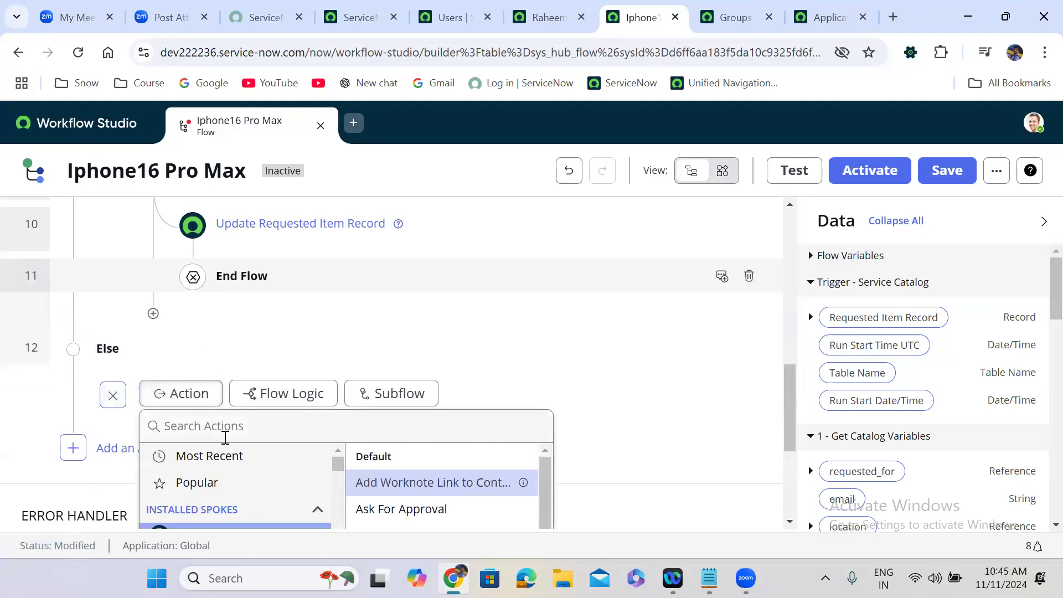
pyautogui.write('update rec')
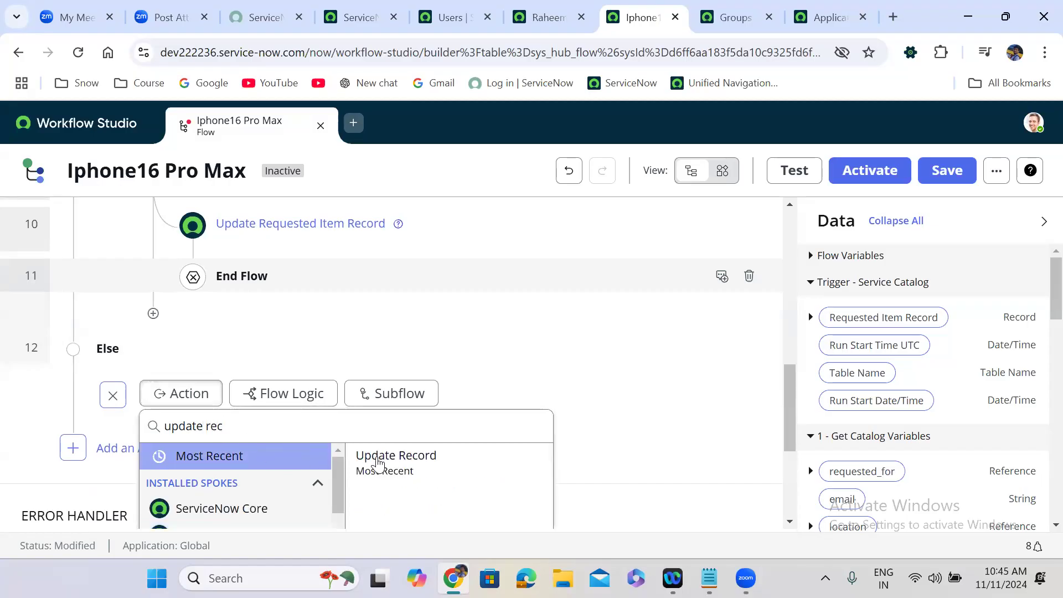
pyautogui.click(389, 463)
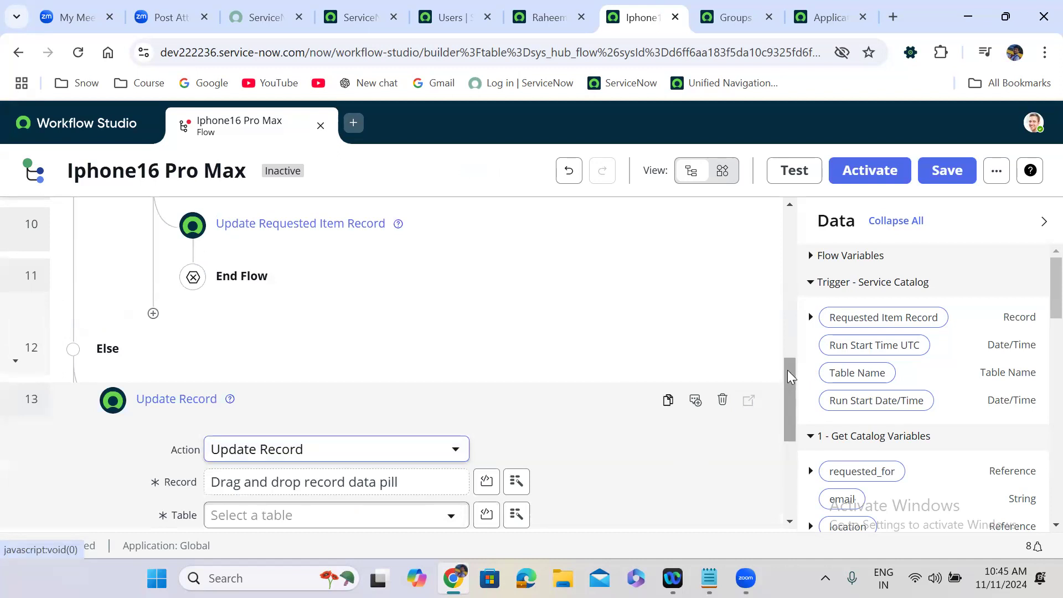
pyautogui.moveTo(787, 370); pyautogui.dragTo(793, 397)
pyautogui.moveTo(883, 320); pyautogui.dragTo(278, 391)
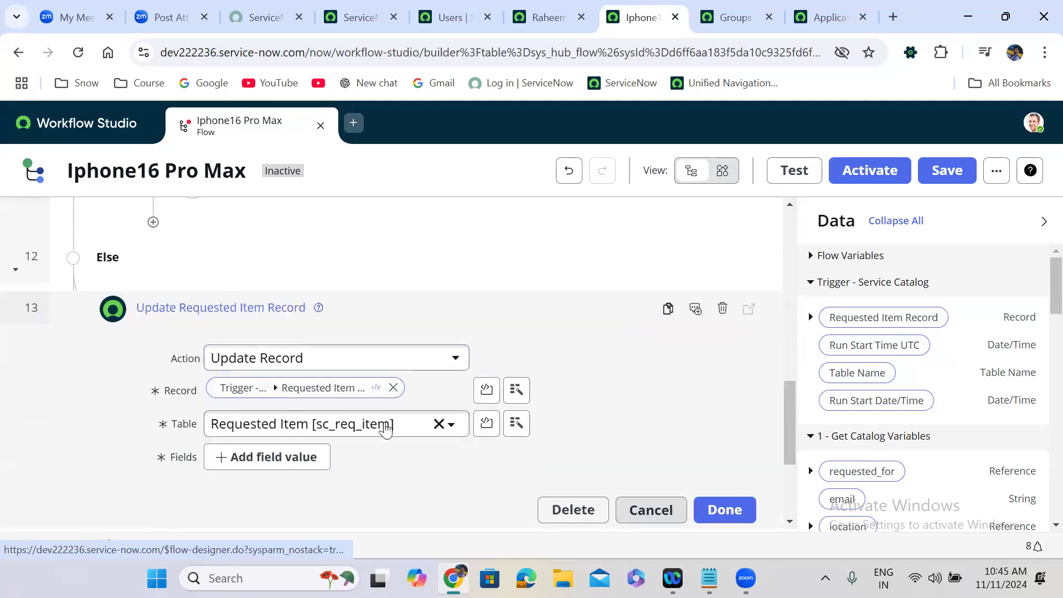
# Step: Set that update's State field to Closed Complete
pyautogui.click(294, 457)
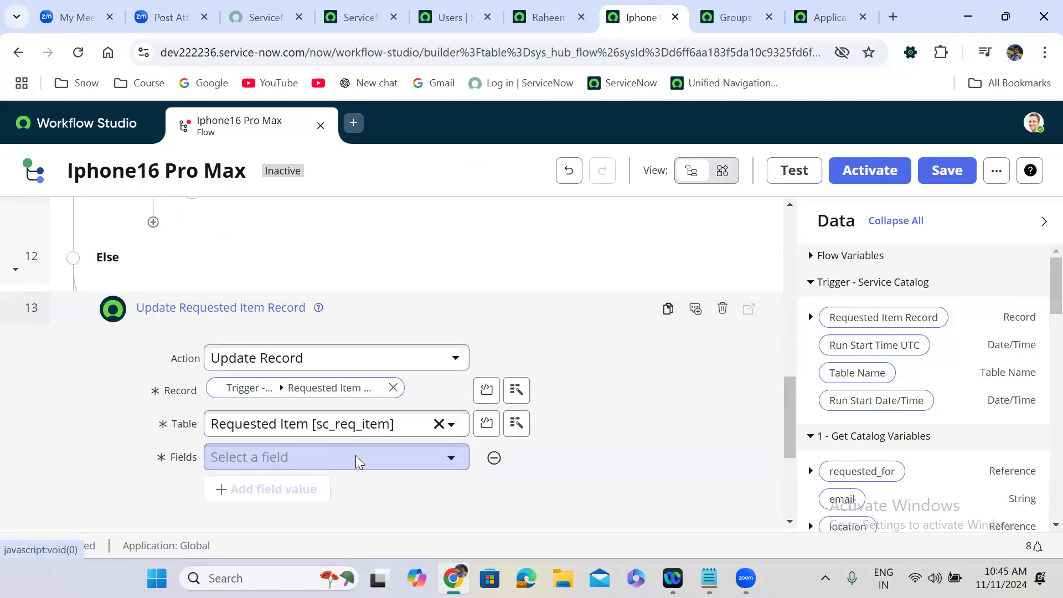
pyautogui.click(356, 461)
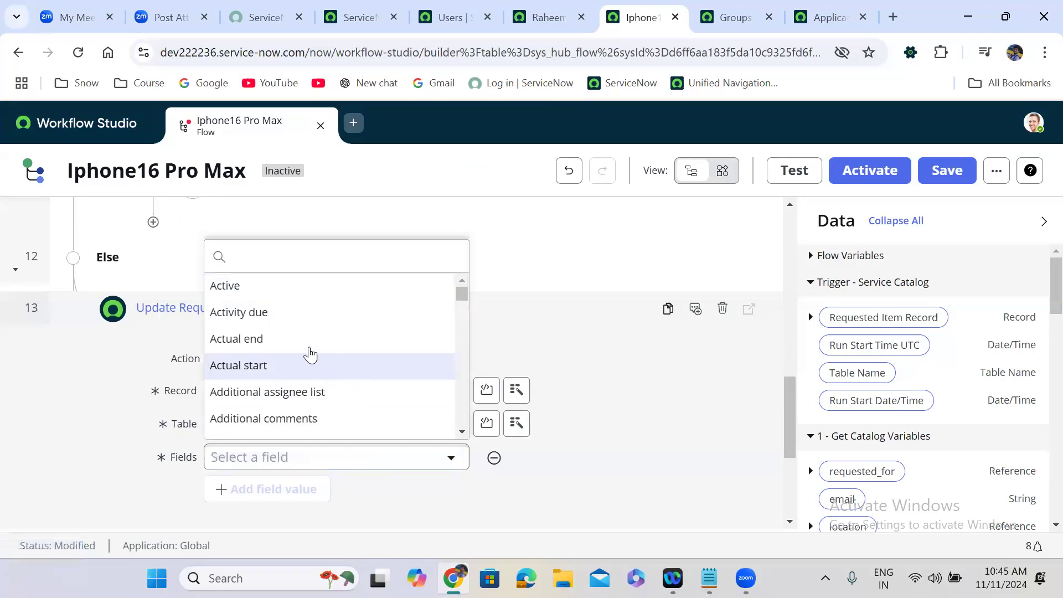
pyautogui.write('st')
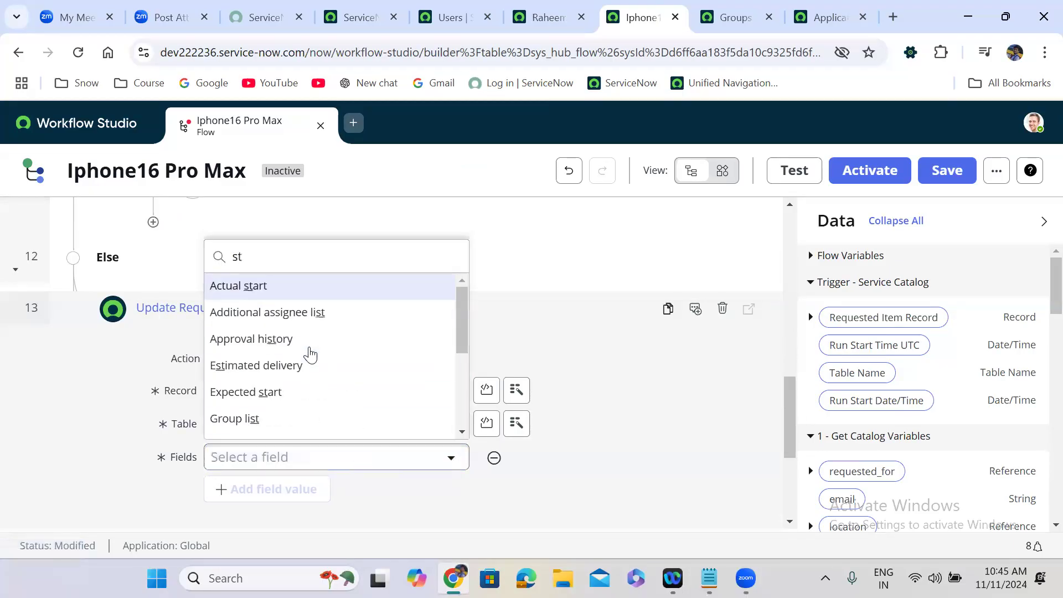
pyautogui.write('A')
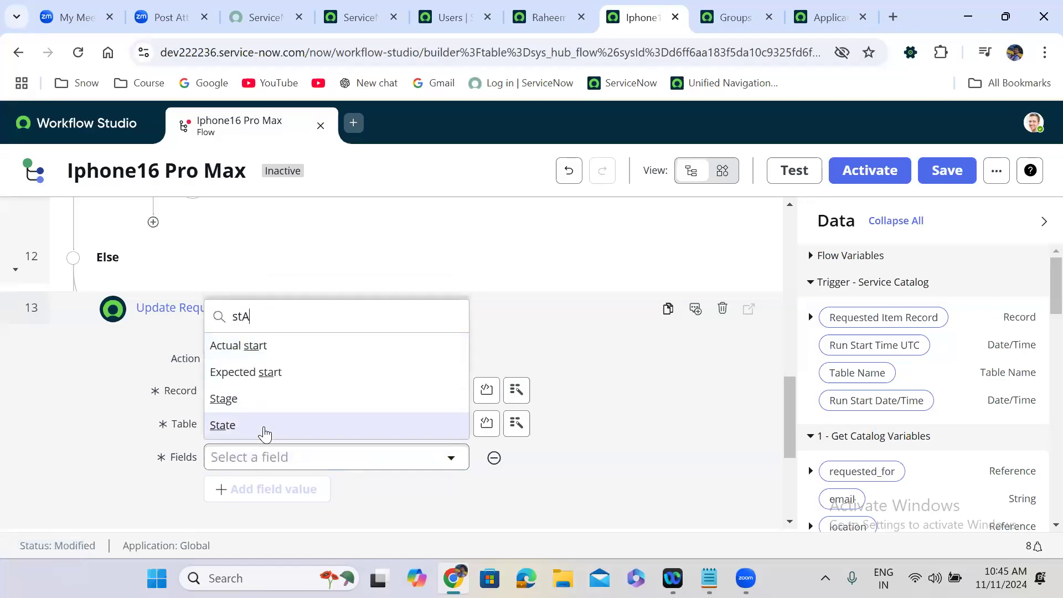
pyautogui.click(266, 428)
pyautogui.click(524, 459)
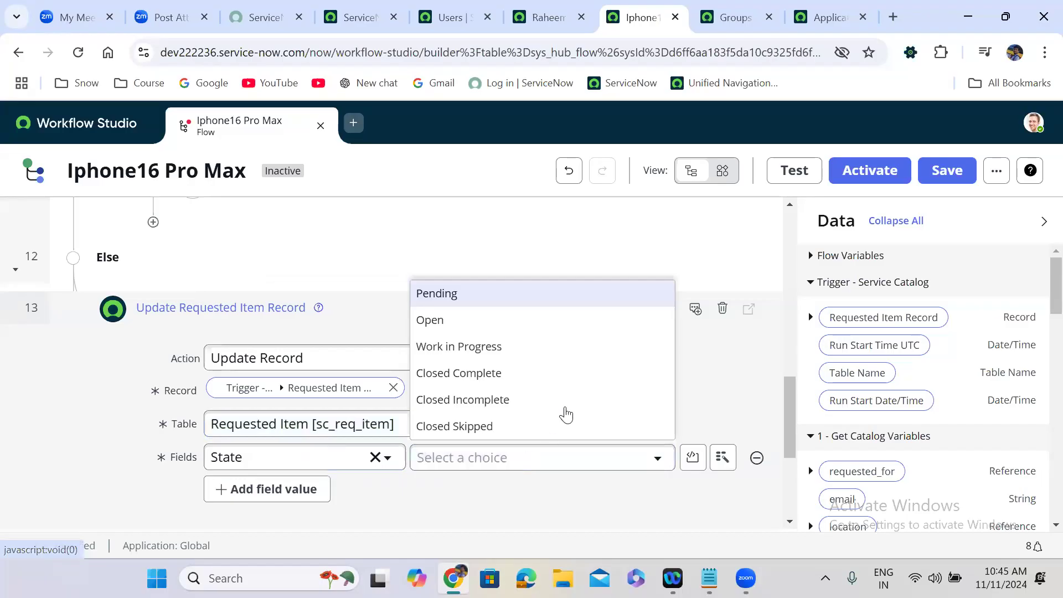
pyautogui.click(492, 374)
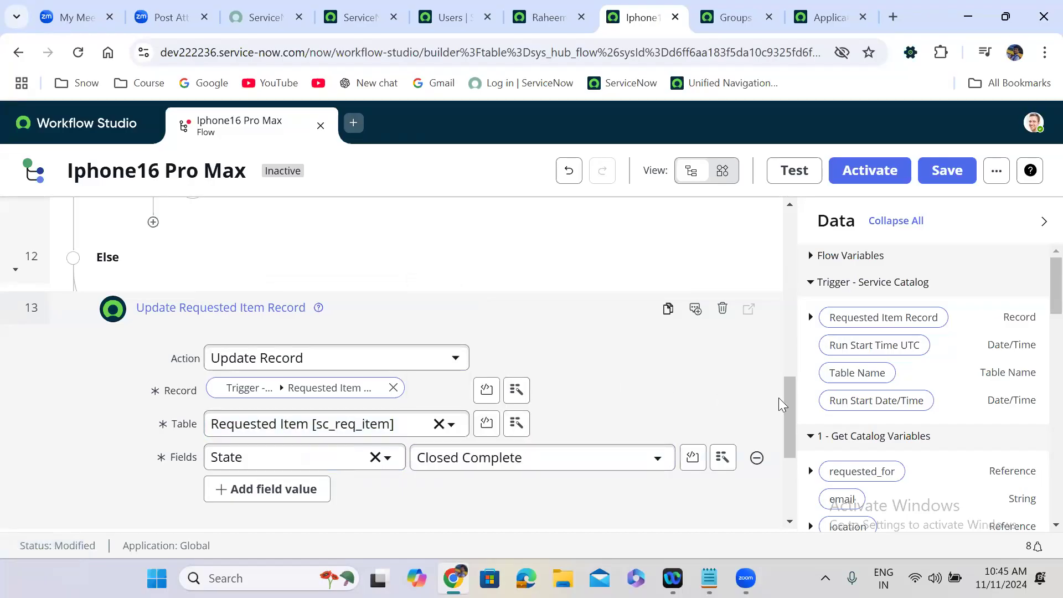
pyautogui.scroll(-4, 798, 491)
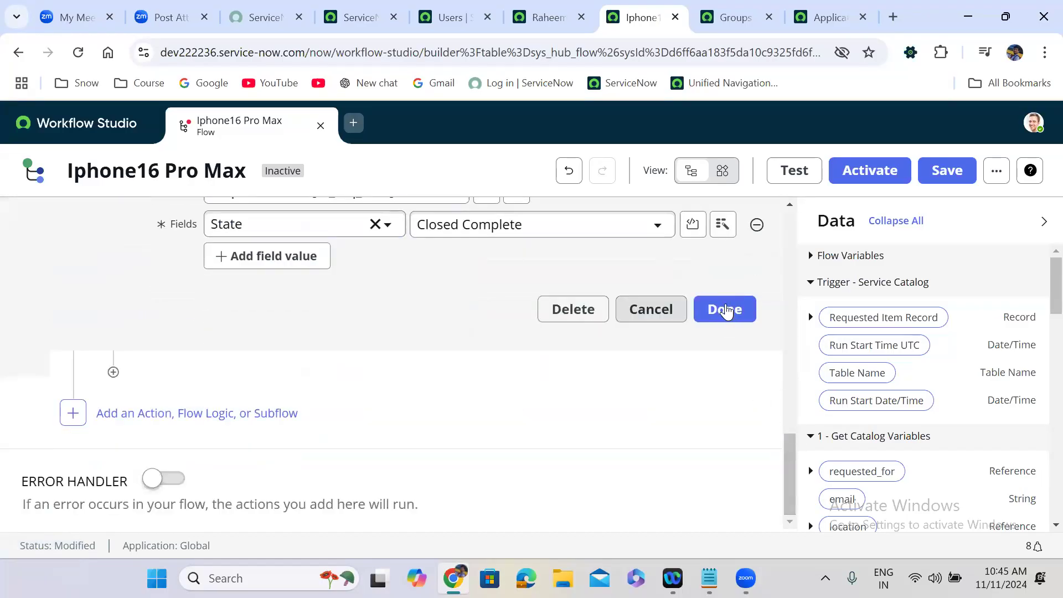
pyautogui.click(725, 310)
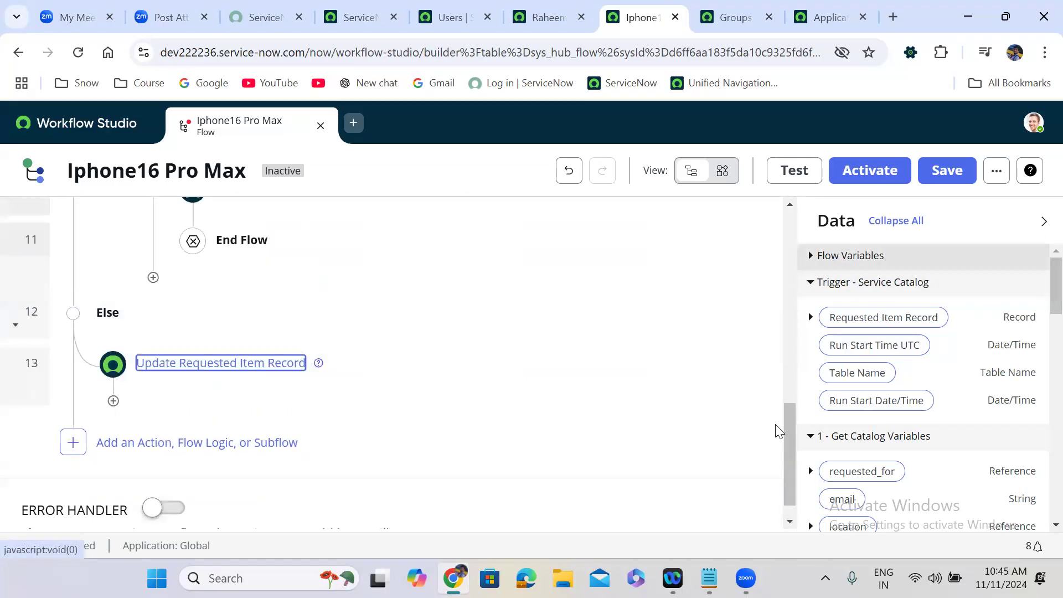
# Step: Save the Iphone16 Pro Max flow, then activate it and confirm the activation
pyautogui.moveTo(792, 437); pyautogui.dragTo(790, 267)
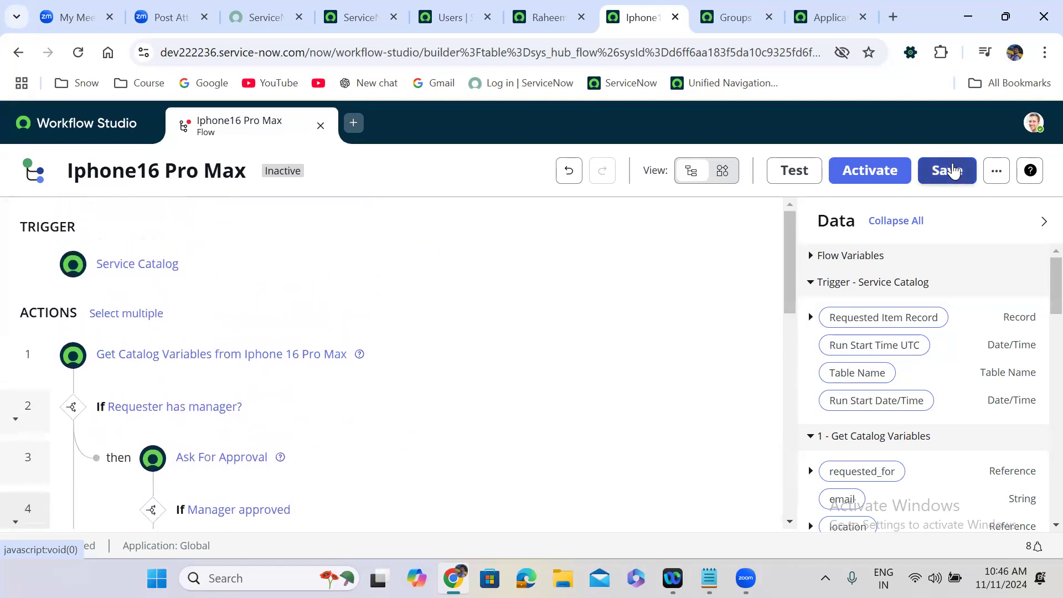
pyautogui.click(953, 171)
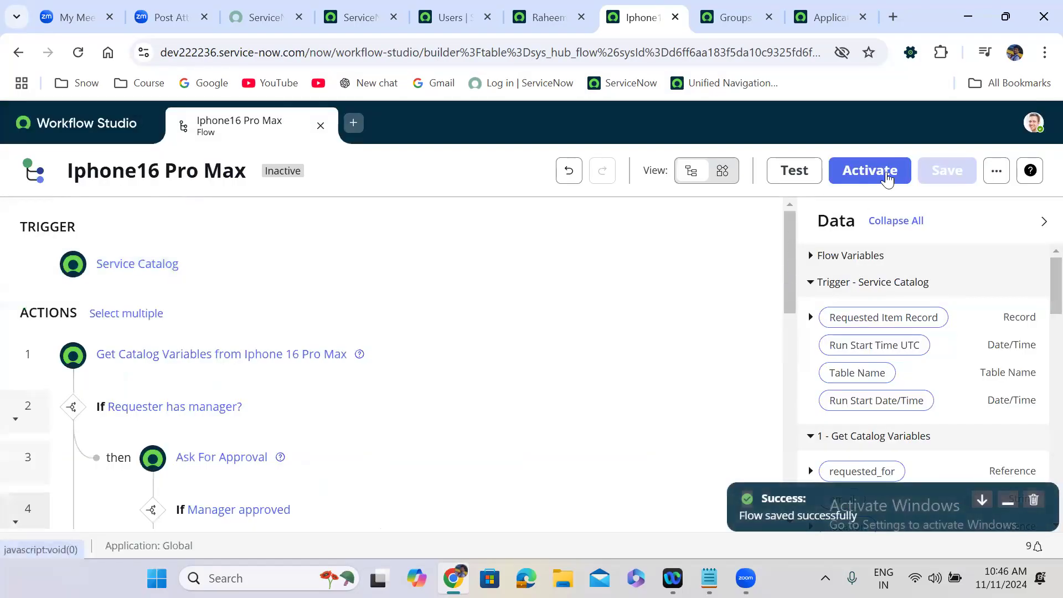
pyautogui.click(884, 172)
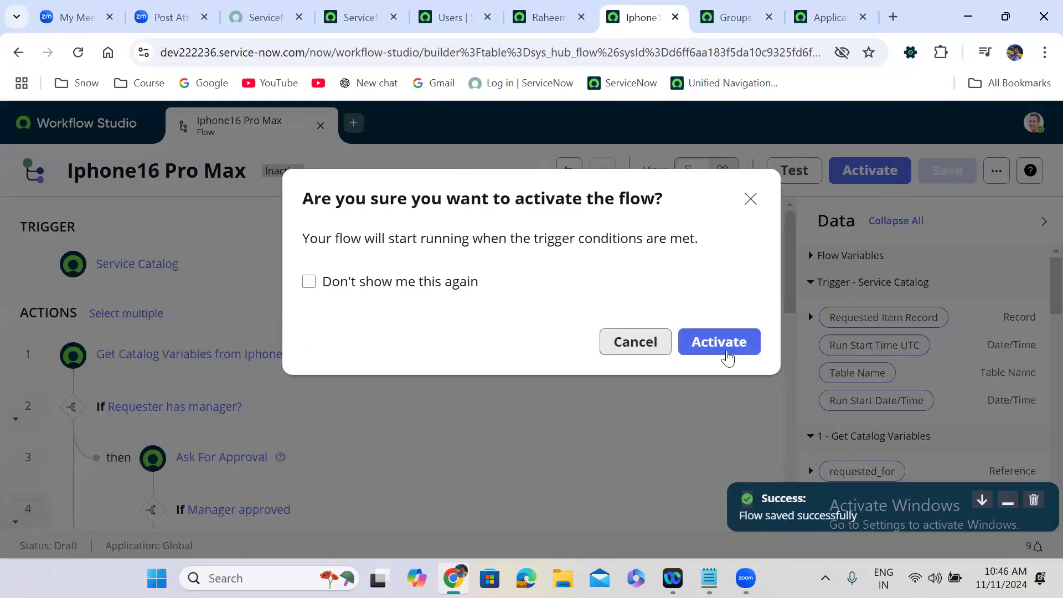
pyautogui.click(726, 354)
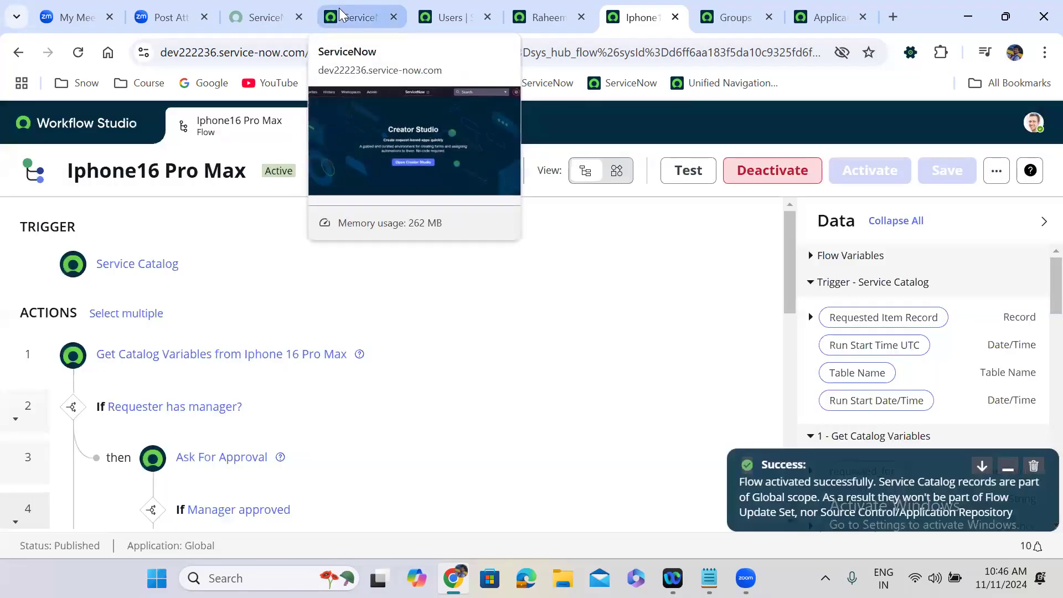
# Step: Check the flow tab for activation, then return to the Creator Studio page
pyautogui.click(349, 17)
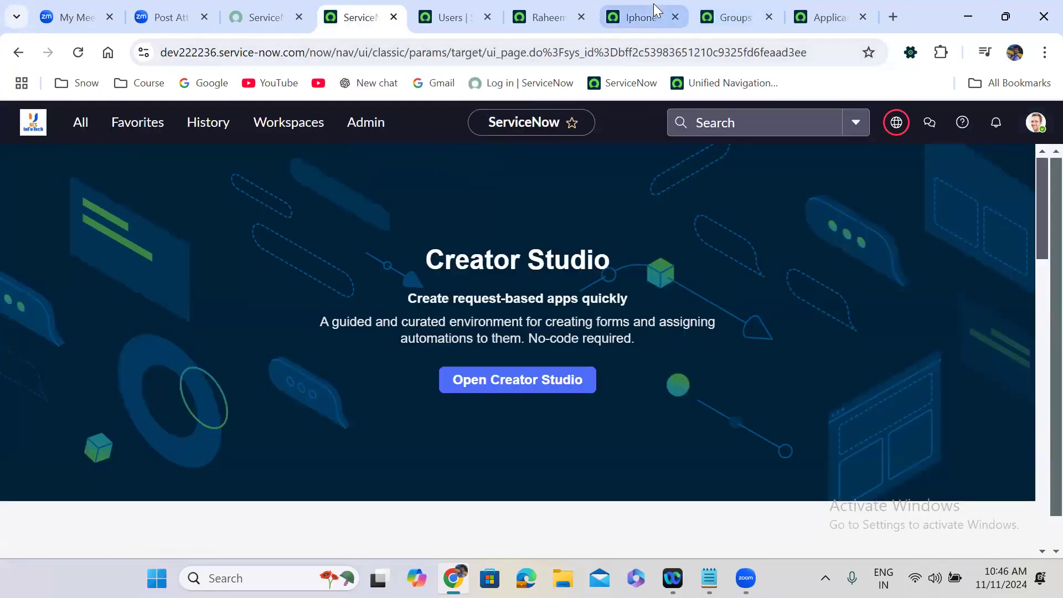
pyautogui.click(645, 17)
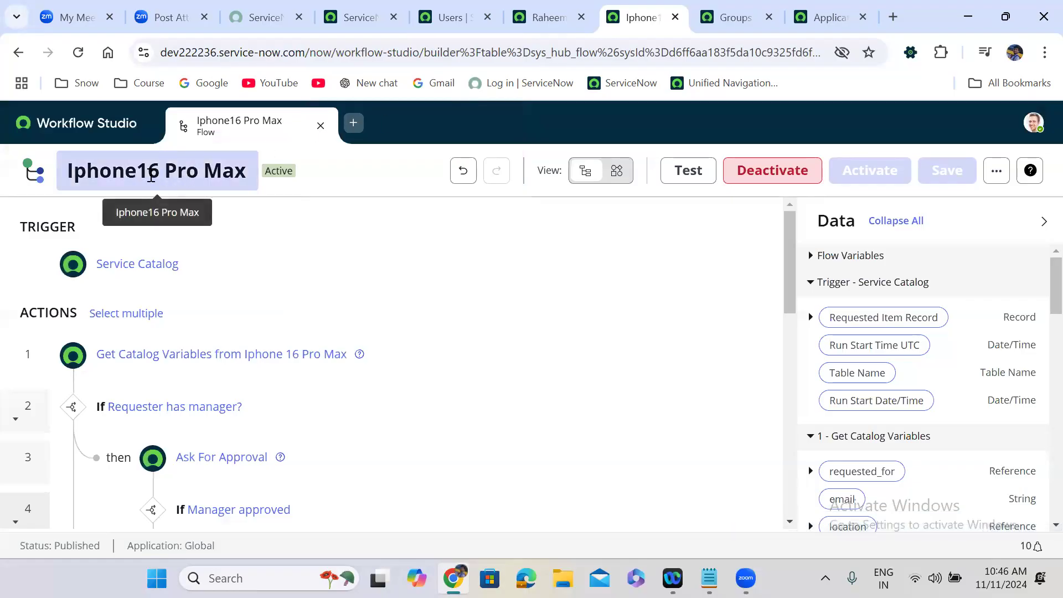
pyautogui.click(349, 17)
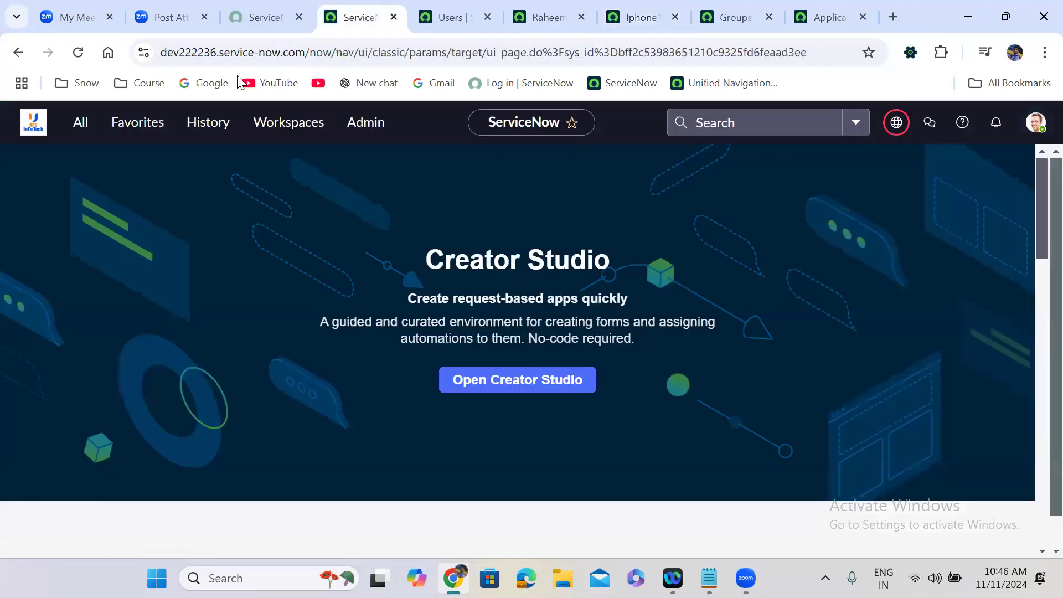
# Step: From Maintain Items, open the Iphone 16 Pro Max catalog item in a new tab
pyautogui.click(81, 126)
pyautogui.write('maintain items')
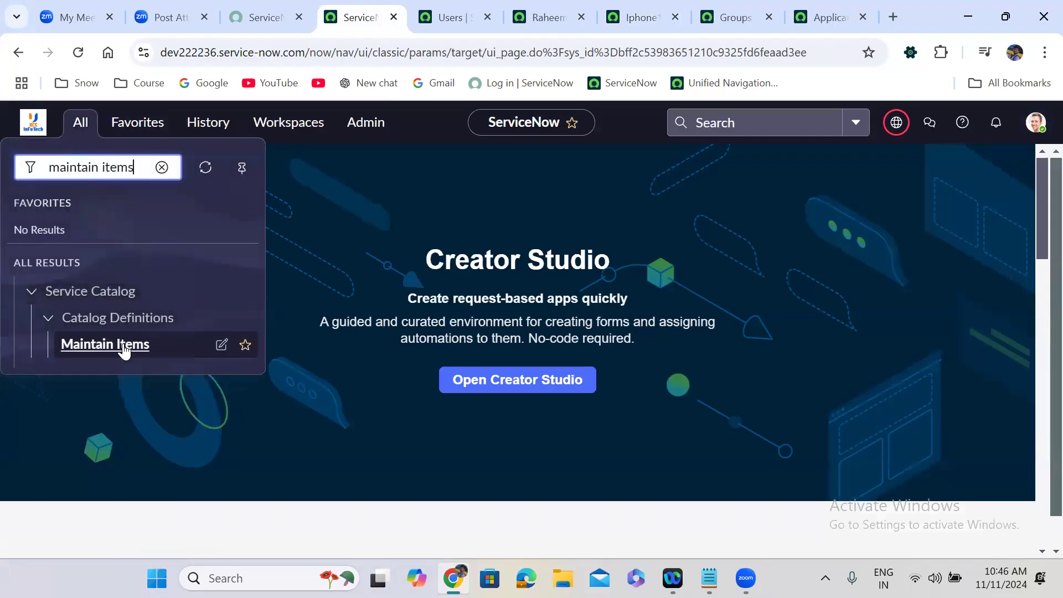
pyautogui.click(105, 344)
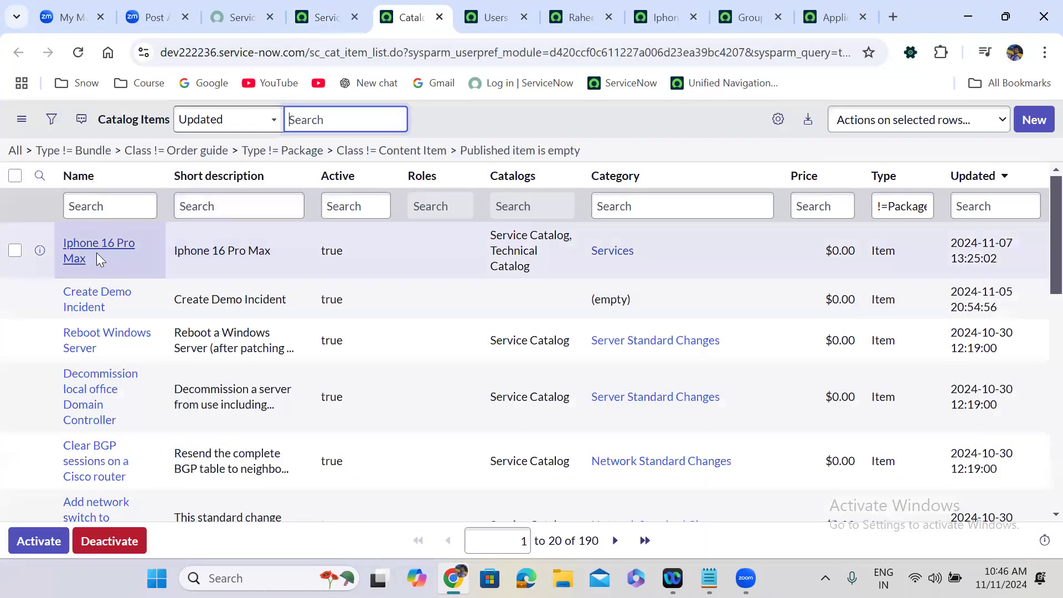
pyautogui.rightClick(41, 251)
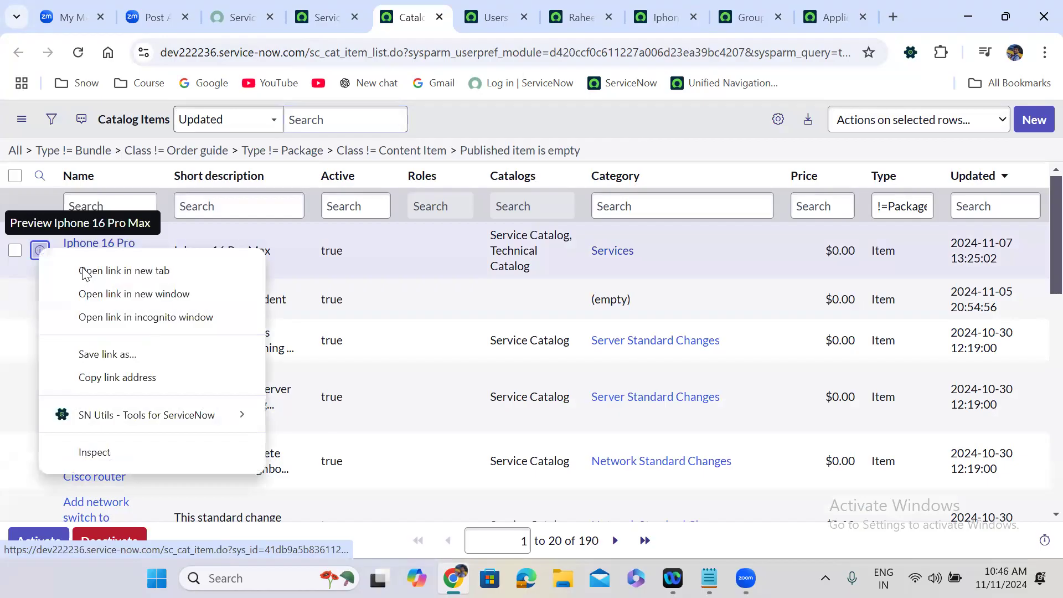
pyautogui.click(91, 270)
pyautogui.click(442, 7)
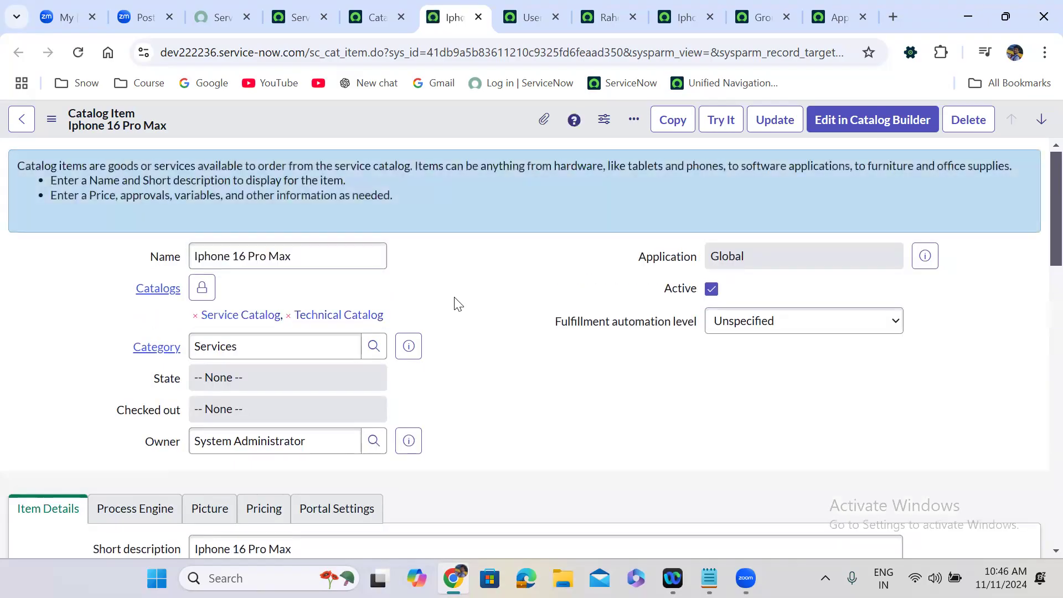
# Step: In the item's process engine, clear the Workflow and set Flow to Iphone16 Pro Max
pyautogui.scroll(-10, 457, 303)
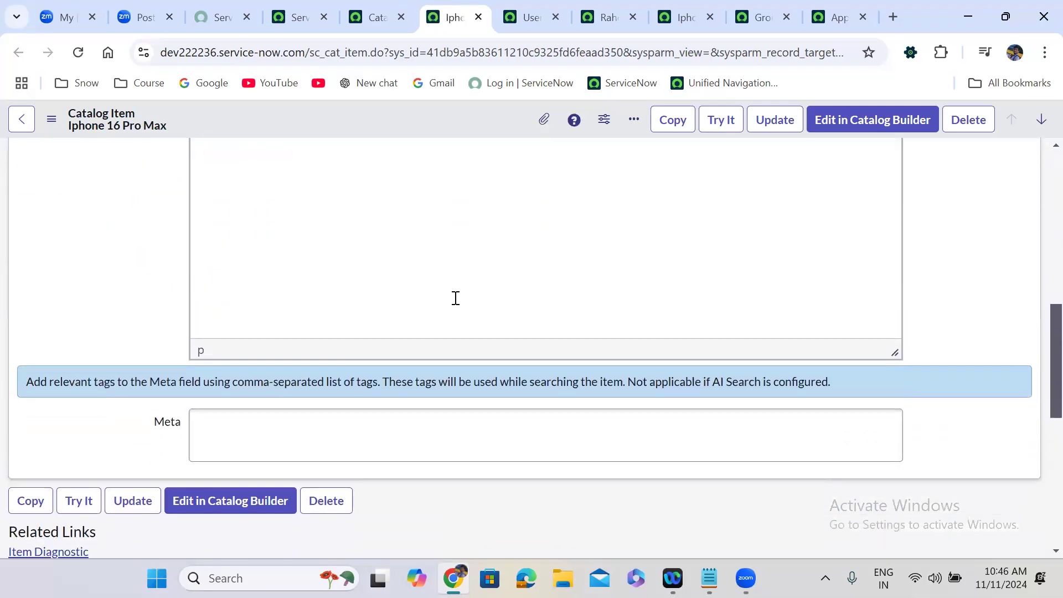
pyautogui.scroll(-6, 455, 298)
pyautogui.scroll(10, 454, 296)
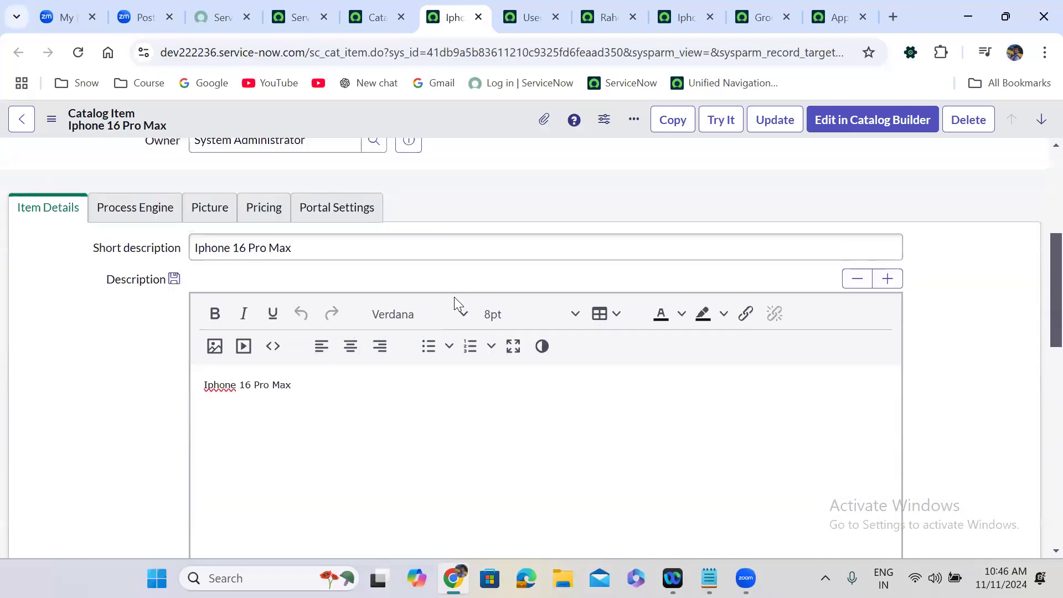
pyautogui.scroll(1, 454, 297)
pyautogui.click(144, 276)
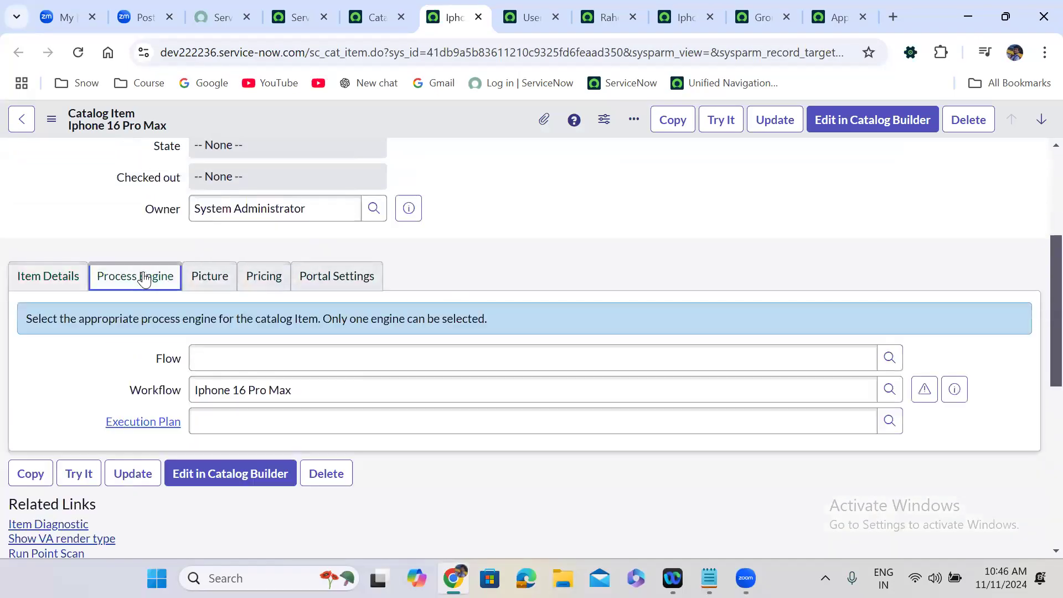
pyautogui.tripleClick(288, 393)
pyautogui.press('BackSpace')
pyautogui.click(242, 358)
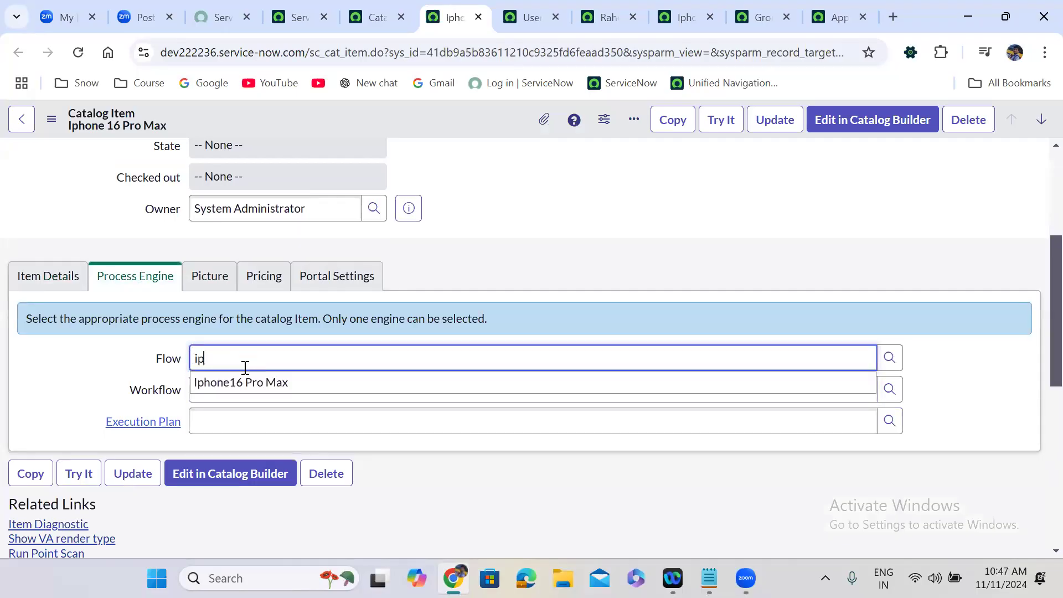
pyautogui.click(250, 390)
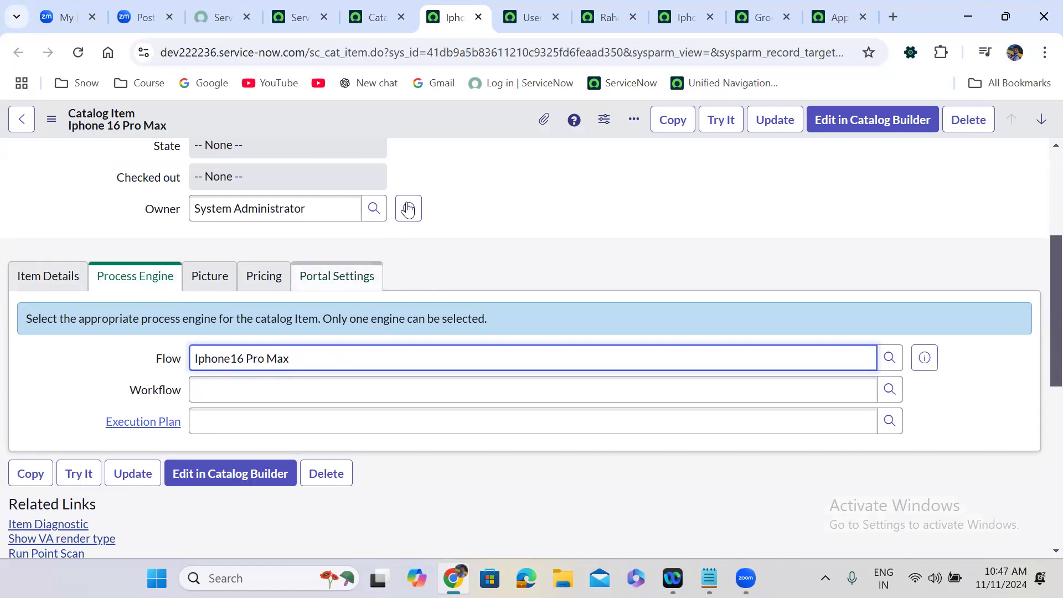
# Step: Save the catalog item and duplicate its browser tab
pyautogui.rightClick(420, 109)
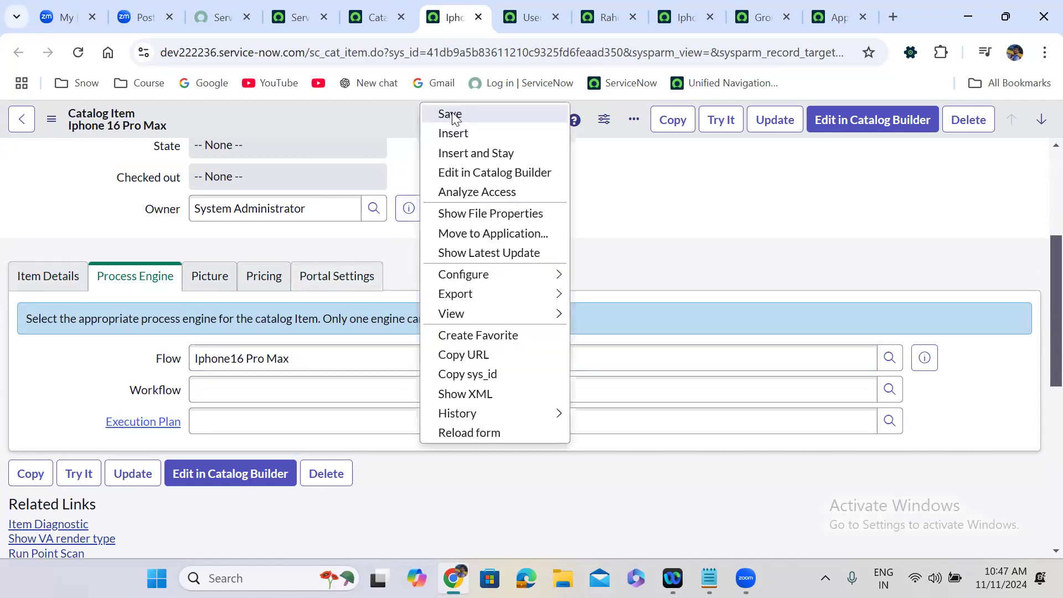
pyautogui.click(451, 112)
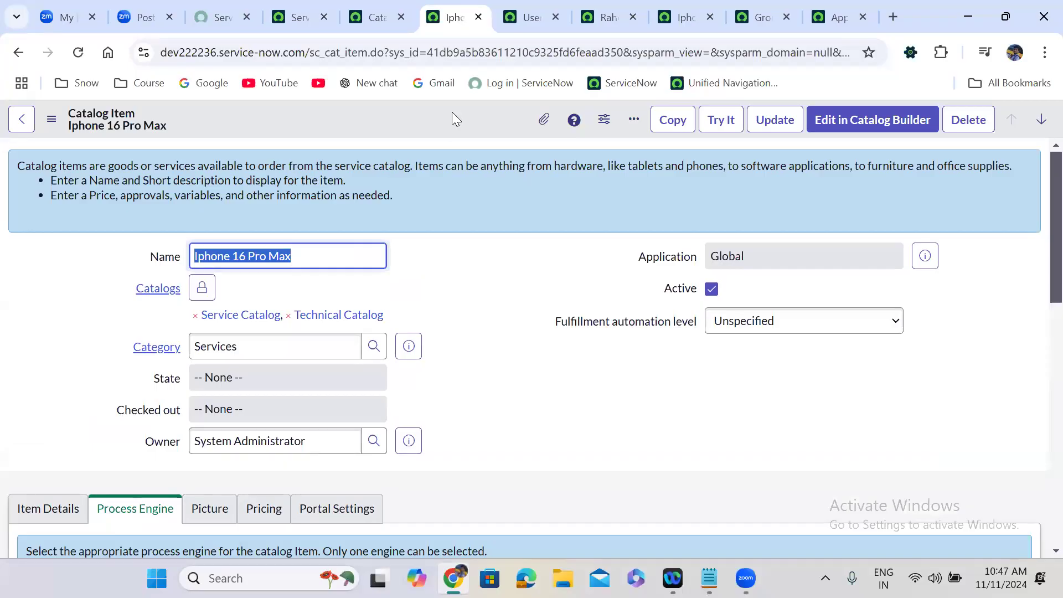
pyautogui.rightClick(448, 18)
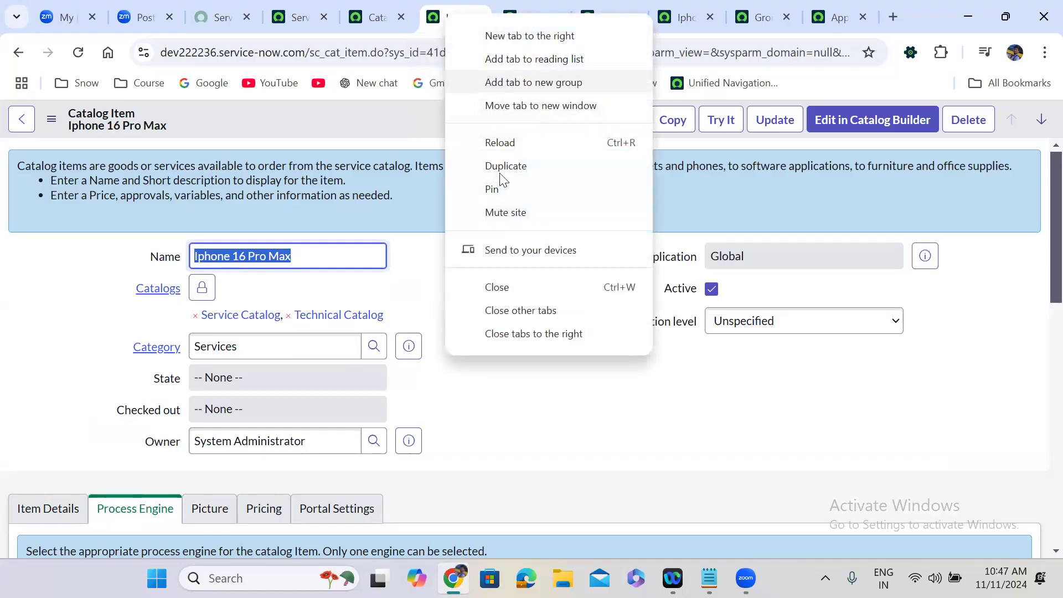
pyautogui.click(505, 166)
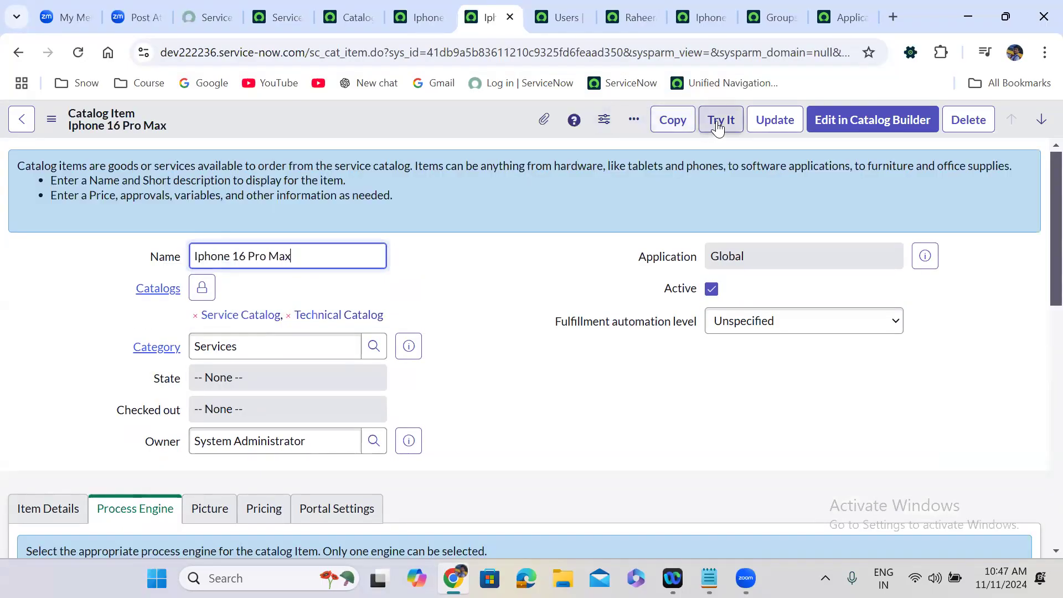
# Step: Open the Iphone 16 Pro Max item with Try It and choose White, 128 GB storage and 16 GB RAM
pyautogui.click(716, 121)
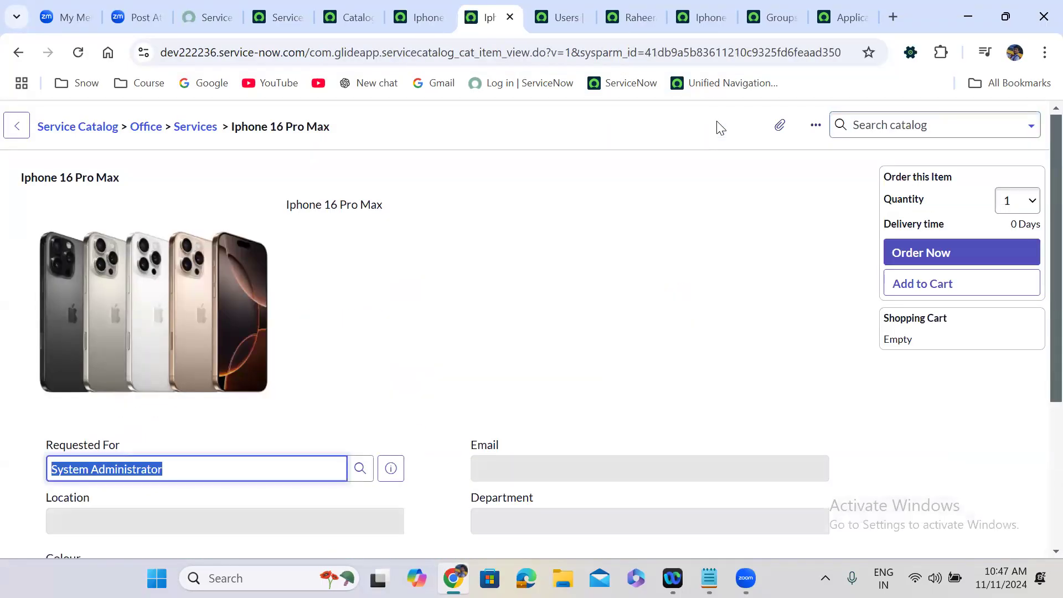
pyautogui.click(461, 312)
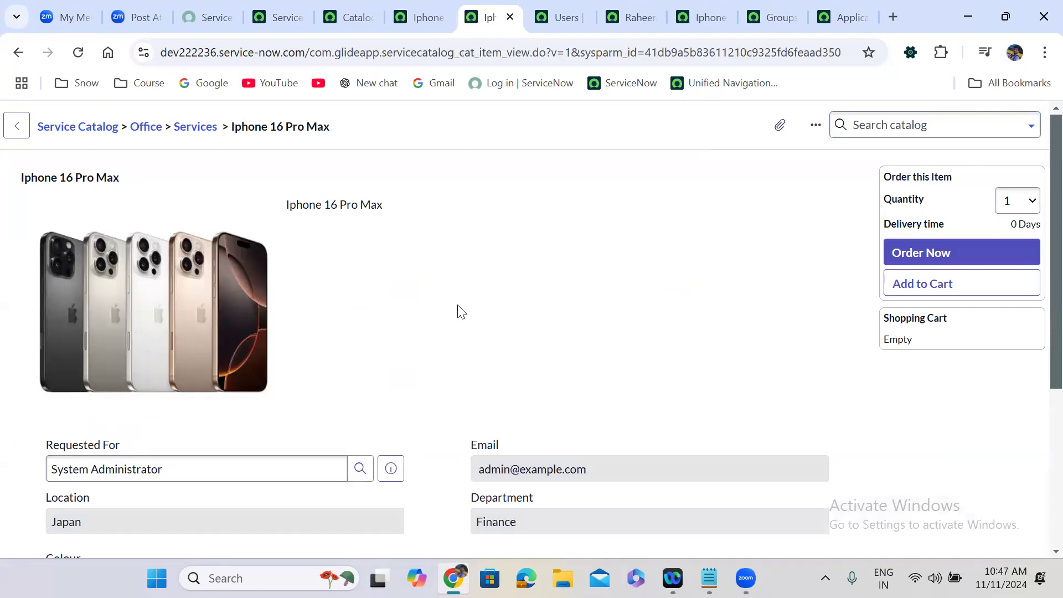
pyautogui.scroll(-5, 460, 312)
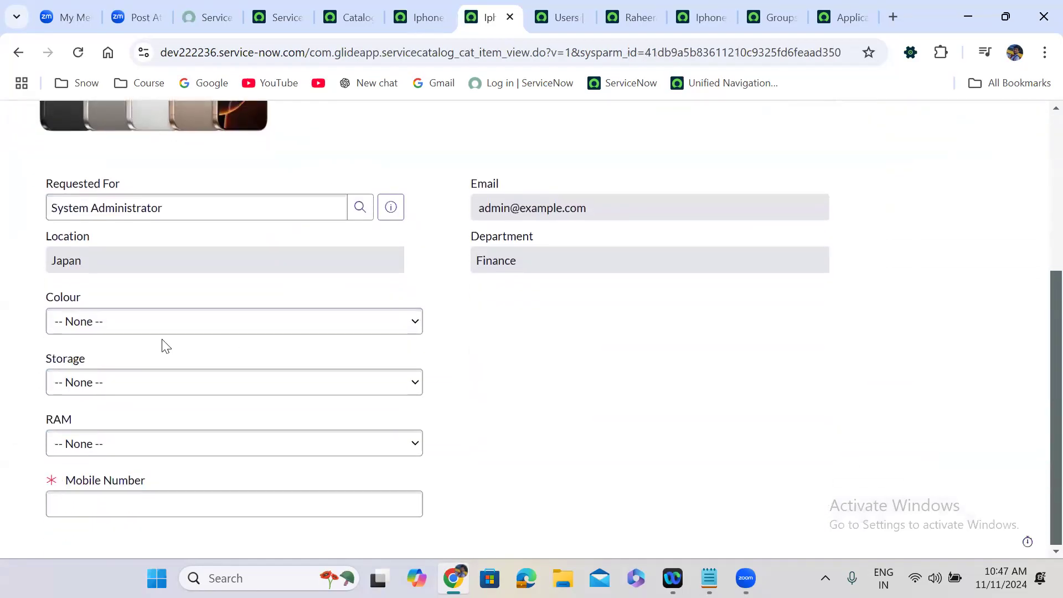
pyautogui.click(147, 331)
pyautogui.click(135, 367)
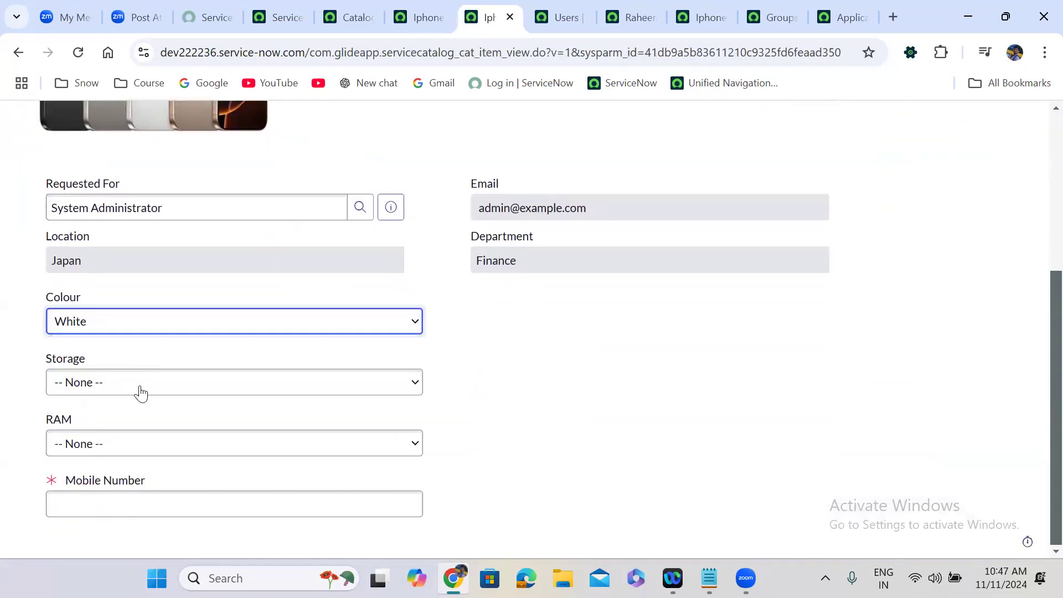
pyautogui.click(141, 392)
pyautogui.click(128, 434)
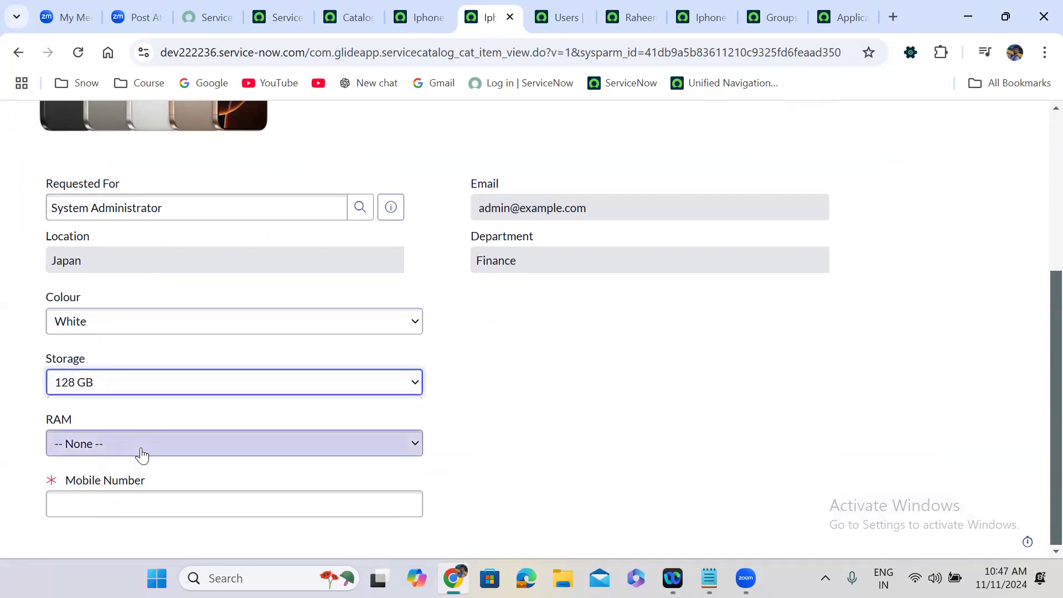
pyautogui.click(141, 454)
pyautogui.click(123, 491)
# Step: Enter a mobile number, change Requested For to another user, and place the order
pyautogui.click(148, 498)
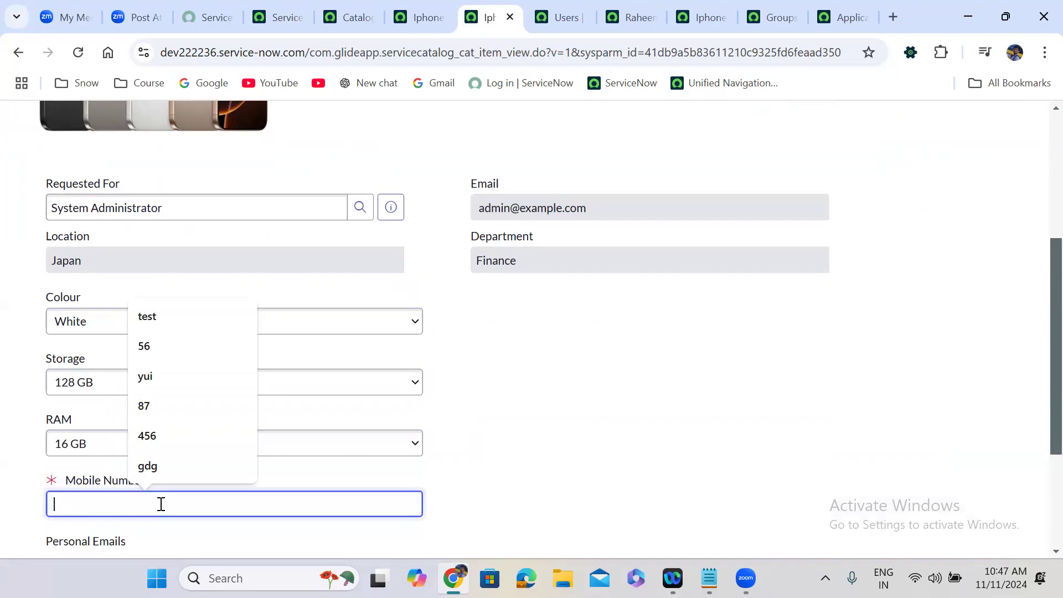
pyautogui.write('987898')
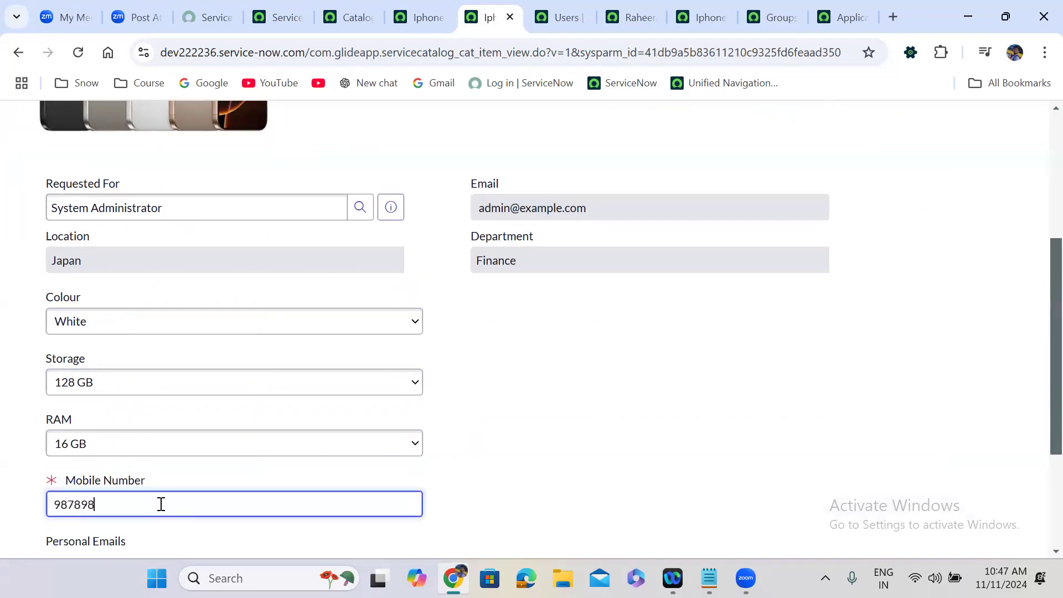
pyautogui.click(519, 458)
pyautogui.scroll(-3, 519, 457)
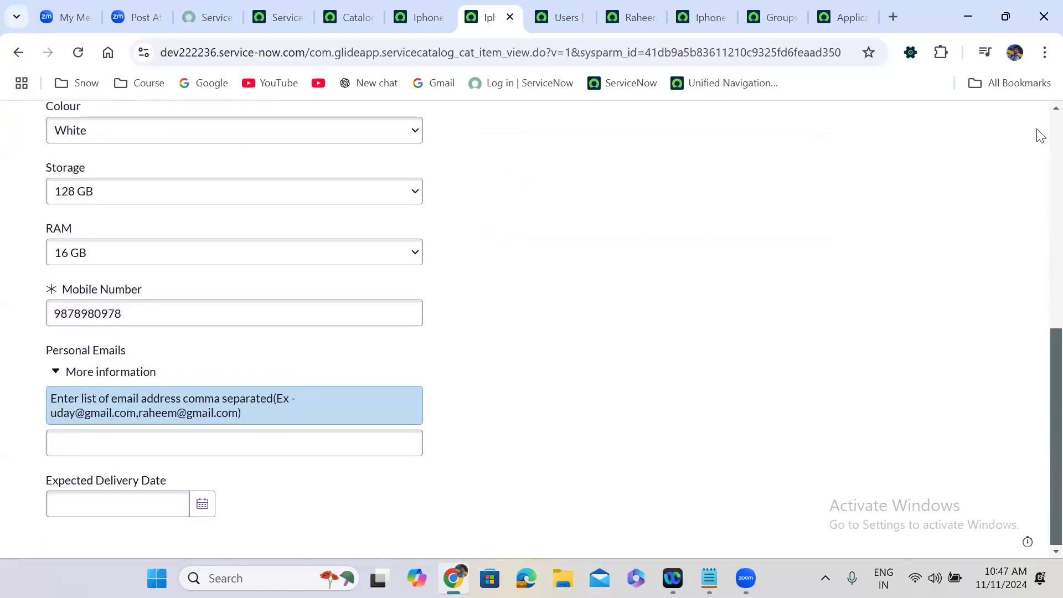
pyautogui.scroll(7, 1040, 135)
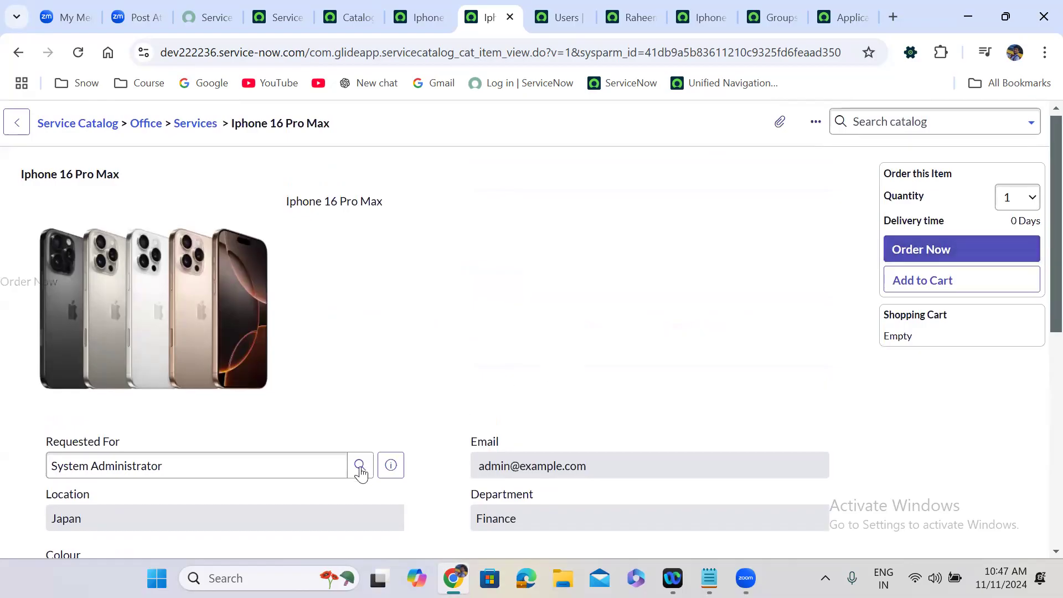
pyautogui.tripleClick(301, 460)
pyautogui.write('bill')
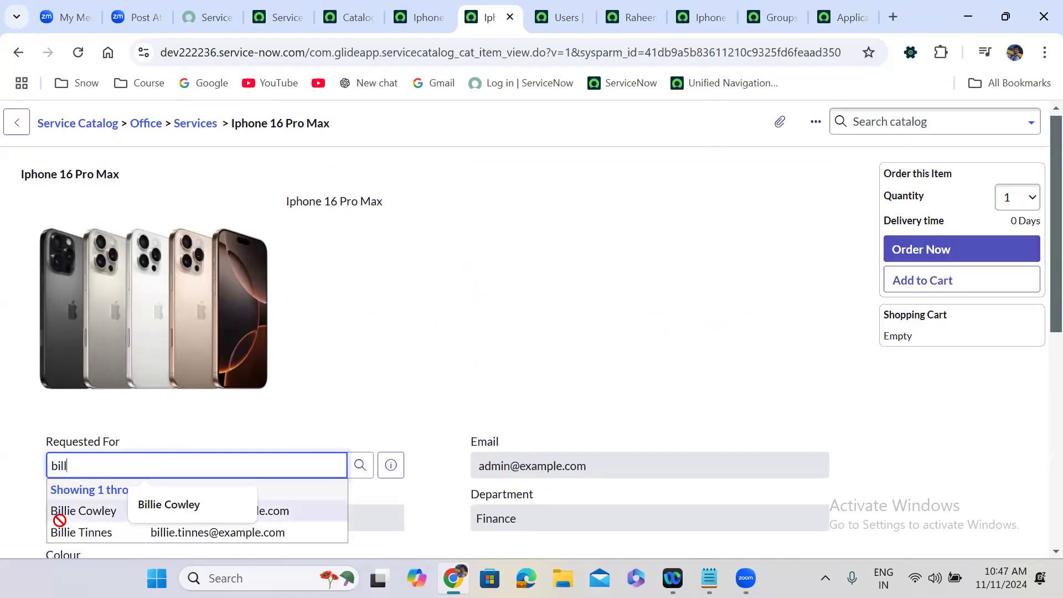
pyautogui.click(59, 519)
pyautogui.click(946, 248)
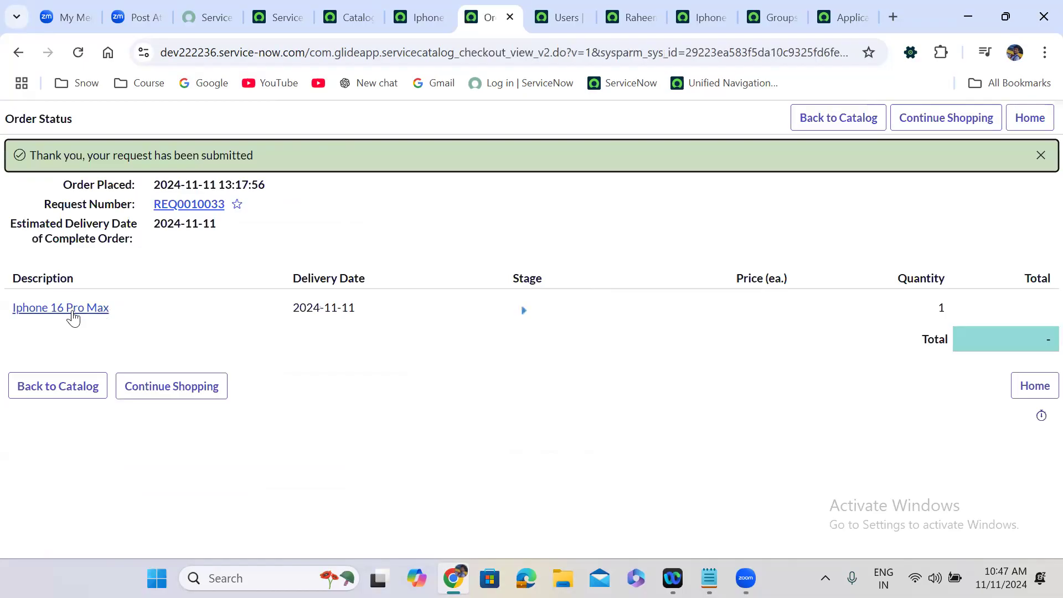
# Step: Open RITM0010047, review its single pending approver, and jump to its Flow Context
pyautogui.click(71, 310)
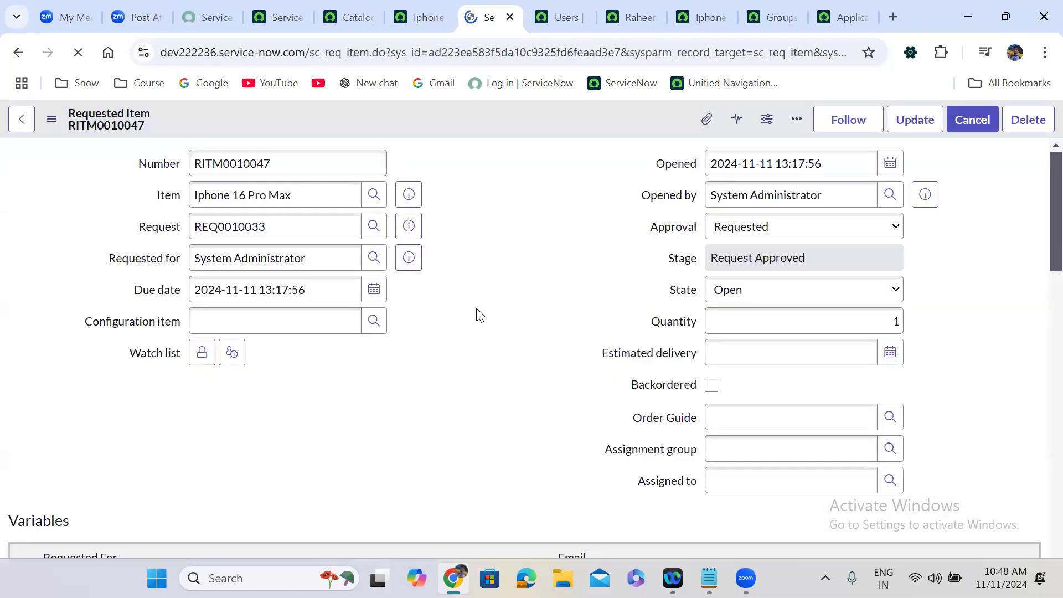
pyautogui.scroll(-10, 479, 315)
pyautogui.scroll(-15, 477, 309)
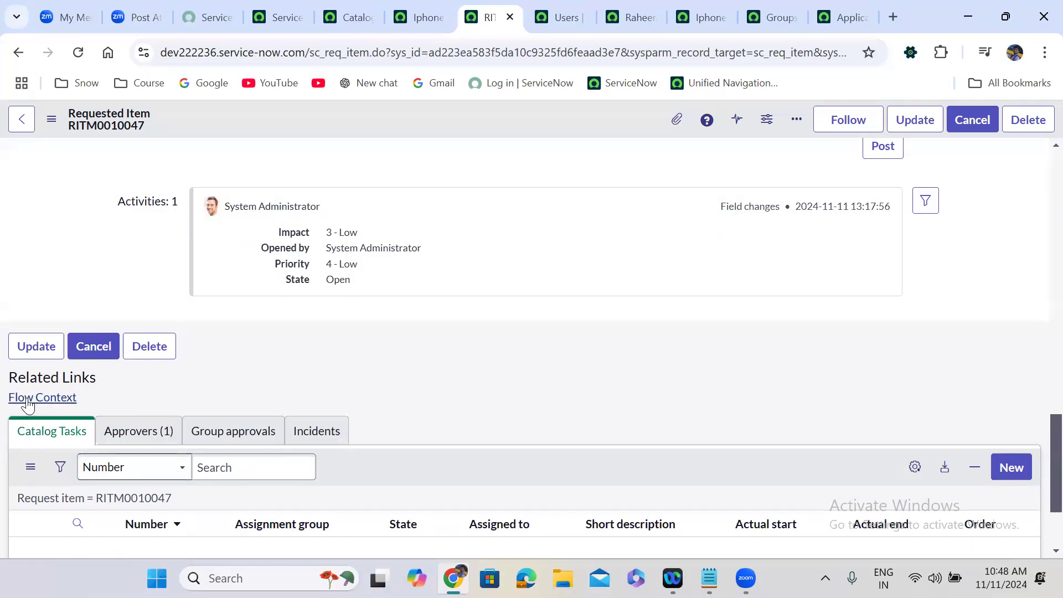
pyautogui.click(145, 433)
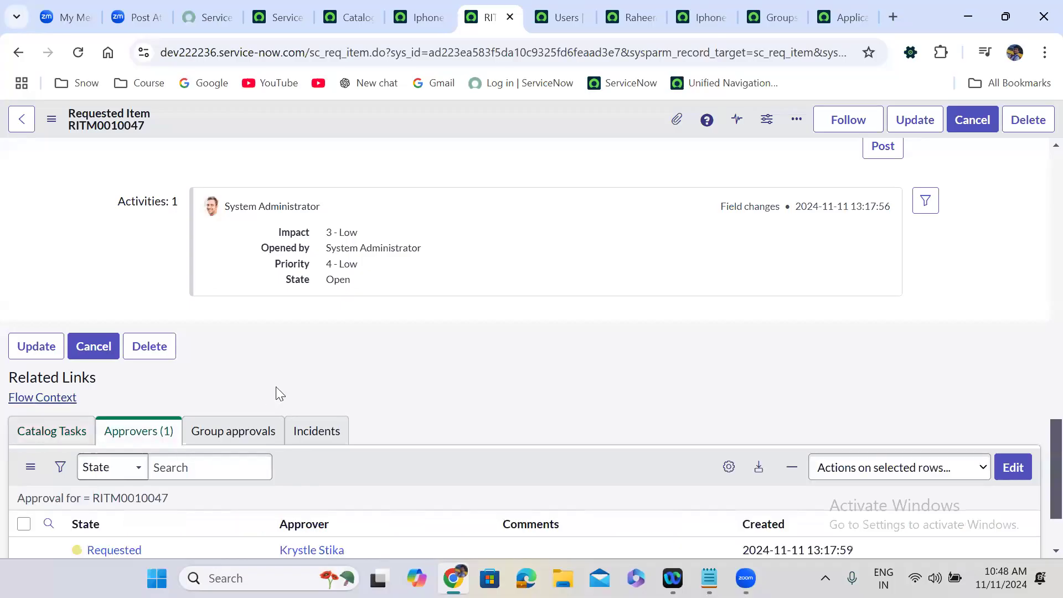
pyautogui.scroll(-1, 275, 388)
pyautogui.scroll(-3, 276, 387)
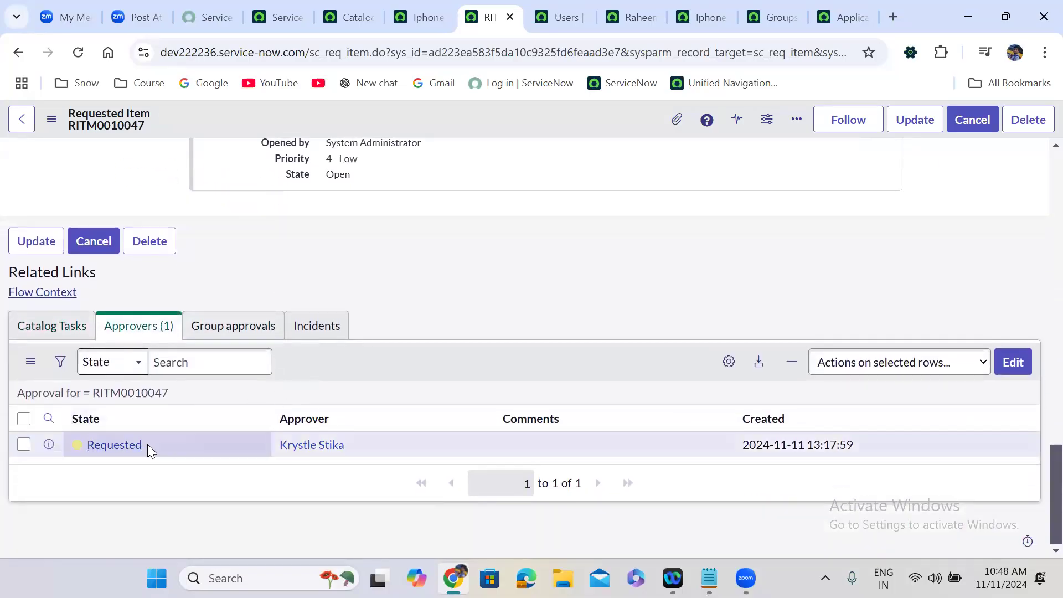
pyautogui.click(45, 292)
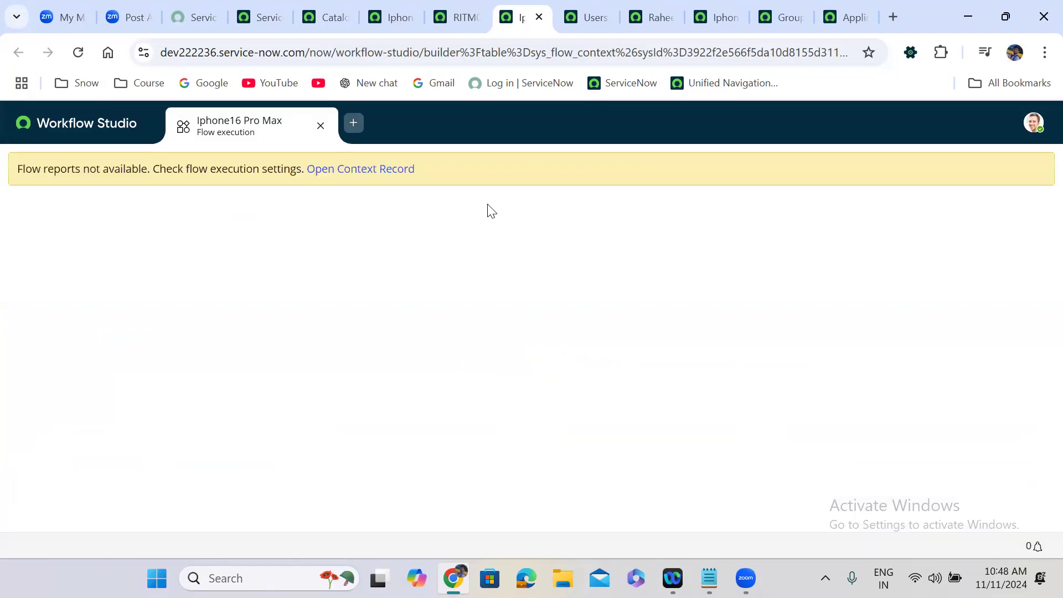
# Step: View the flow's context record, then close it and return to the RITM0010047 tab
pyautogui.click(355, 171)
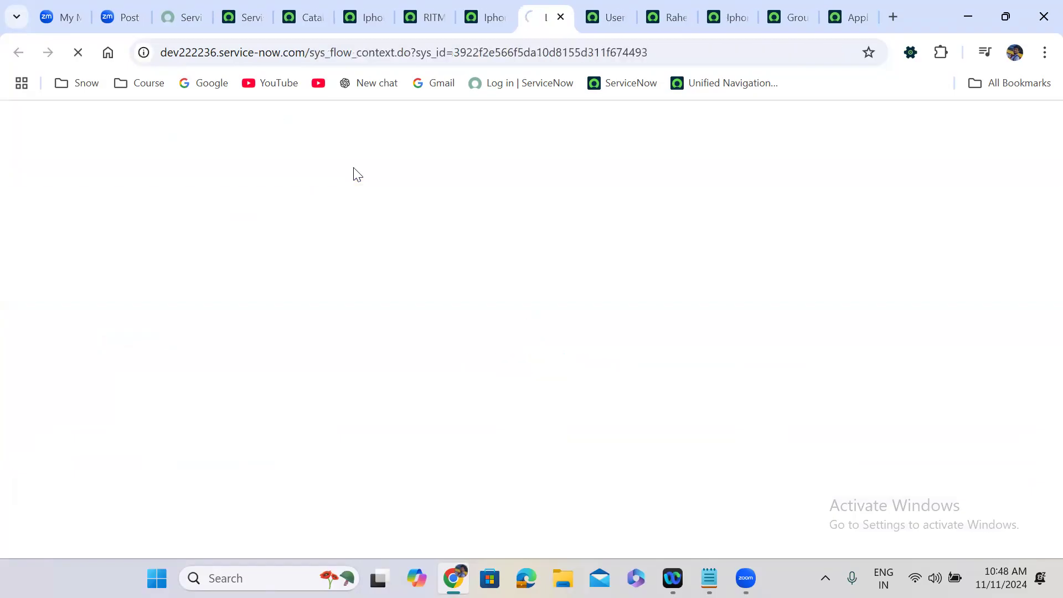
pyautogui.click(560, 16)
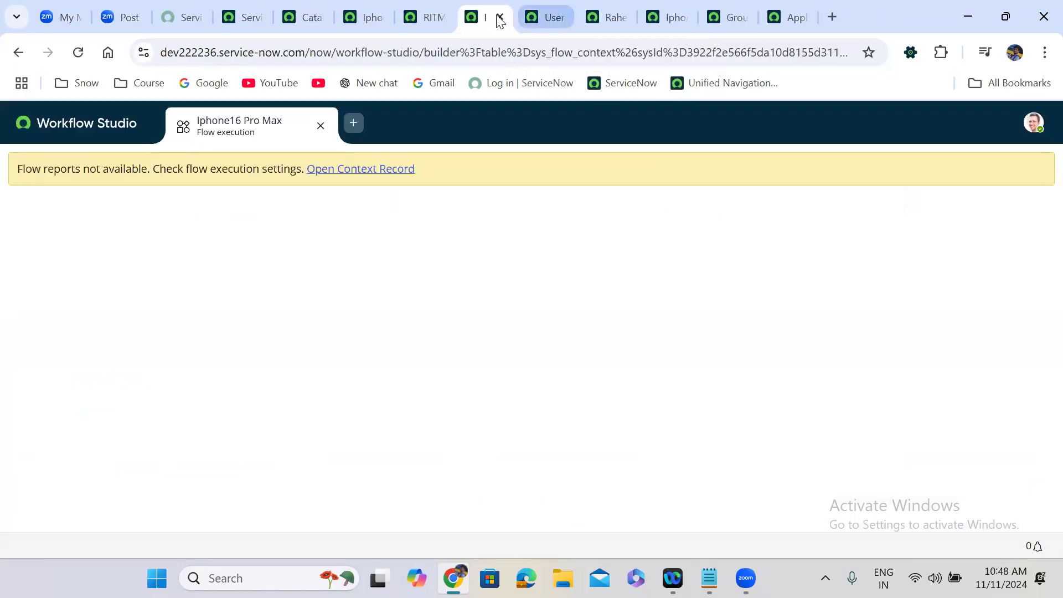
pyautogui.click(431, 7)
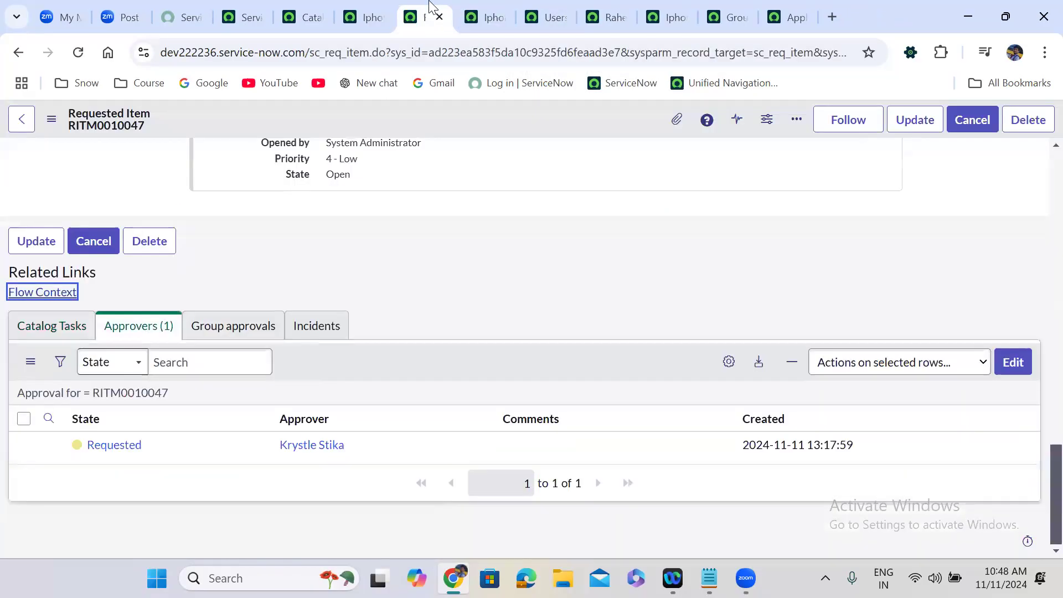
# Step: Approve the Requested approval on RITM0010047 and go back to the item record
pyautogui.rightClick(164, 443)
pyautogui.click(219, 414)
pyautogui.click(58, 330)
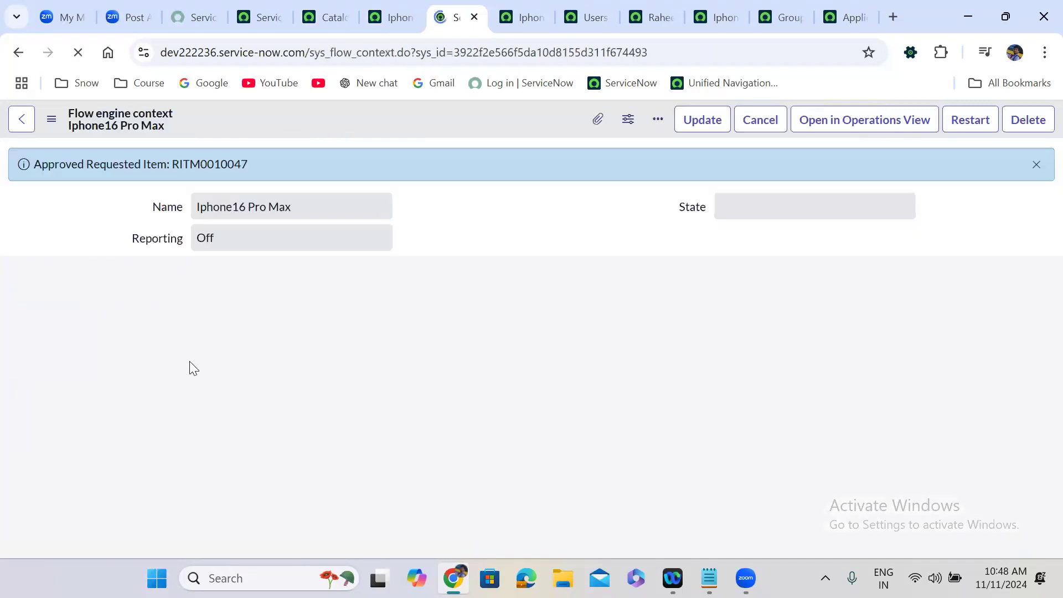
pyautogui.click(18, 52)
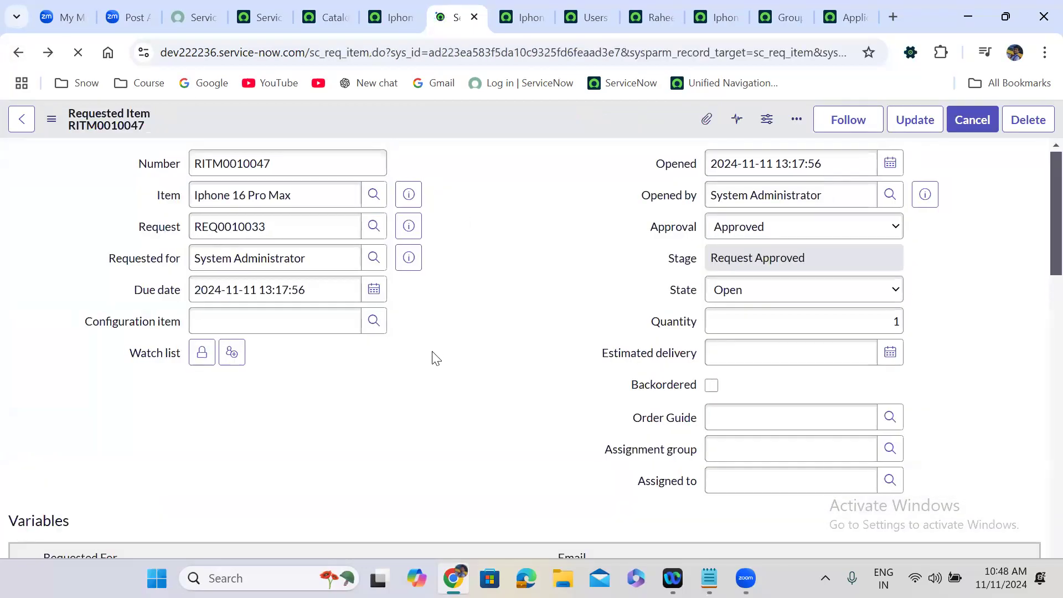
# Step: Set catalog task SCTASK0010022's state to Closed Complete, then return to the Iphone16 Pro Max flow tab
pyautogui.scroll(-5, 441, 338)
pyautogui.scroll(-15, 433, 354)
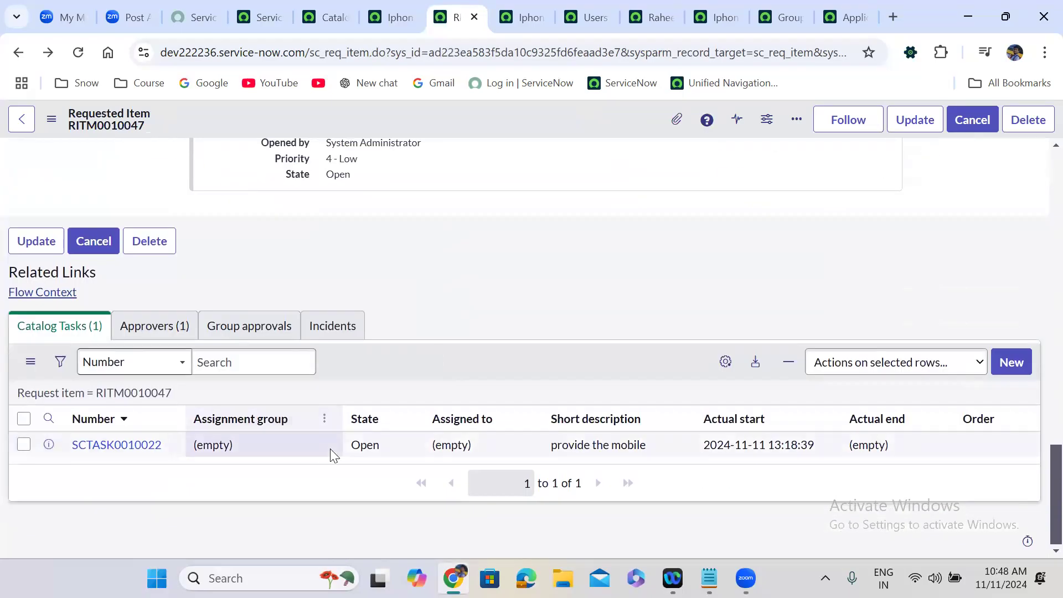
pyautogui.click(398, 443)
pyautogui.click(398, 444)
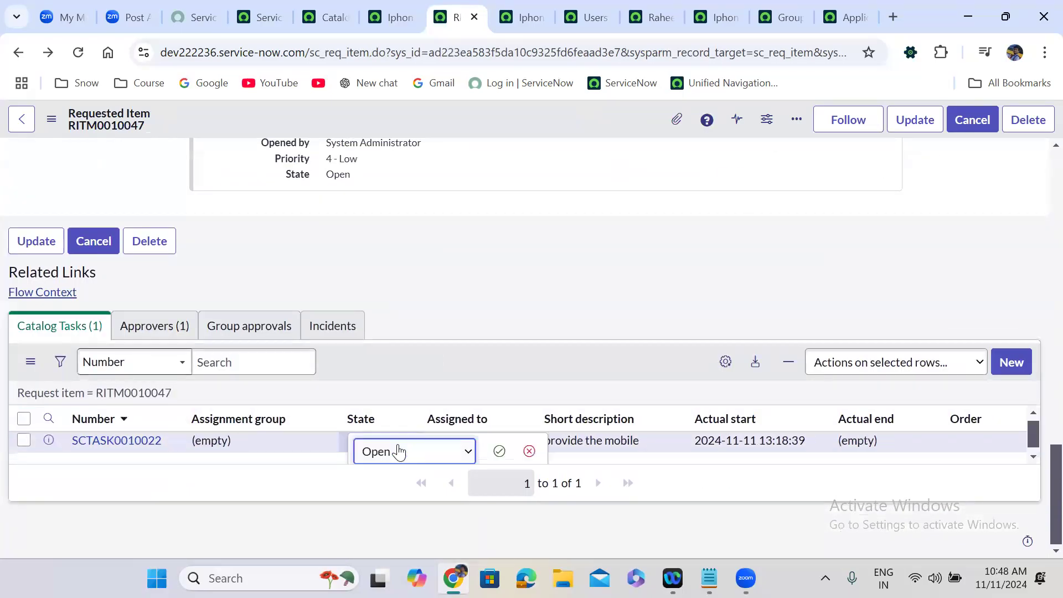
pyautogui.click(396, 449)
pyautogui.click(413, 388)
pyautogui.click(499, 452)
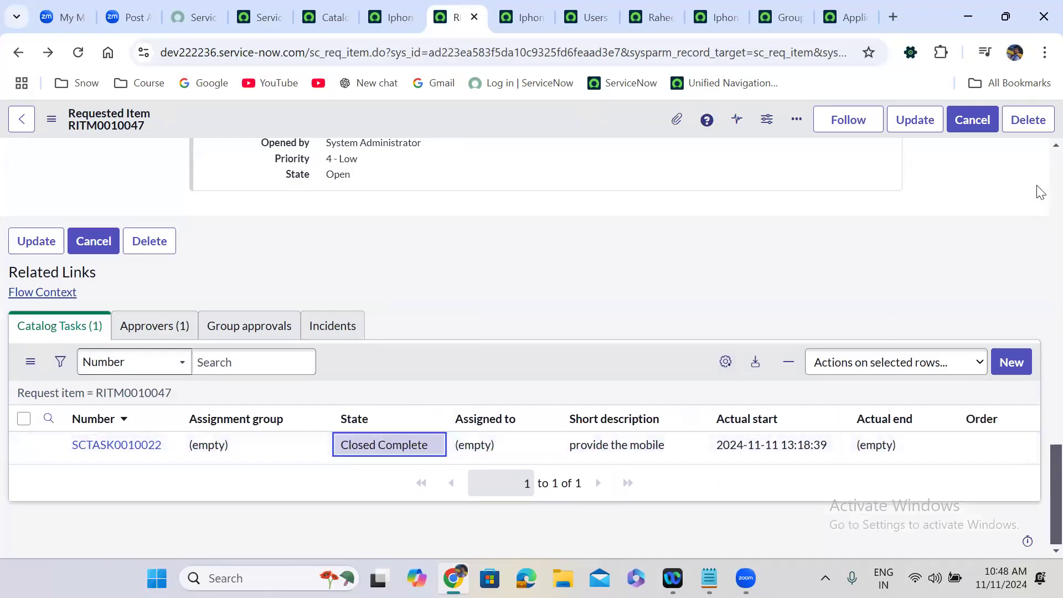
pyautogui.scroll(15, 1039, 163)
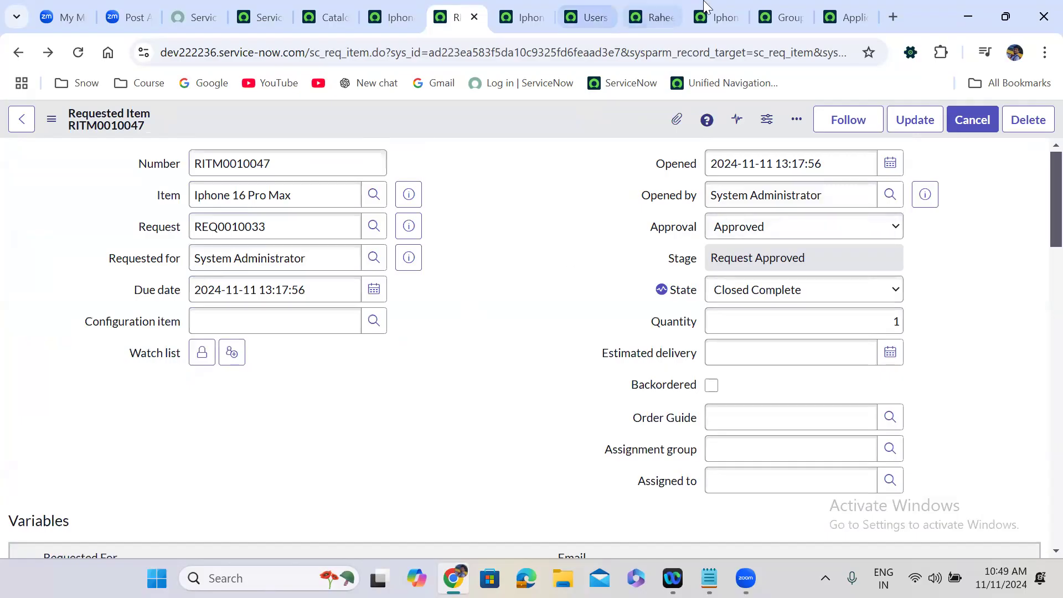
pyautogui.click(717, 17)
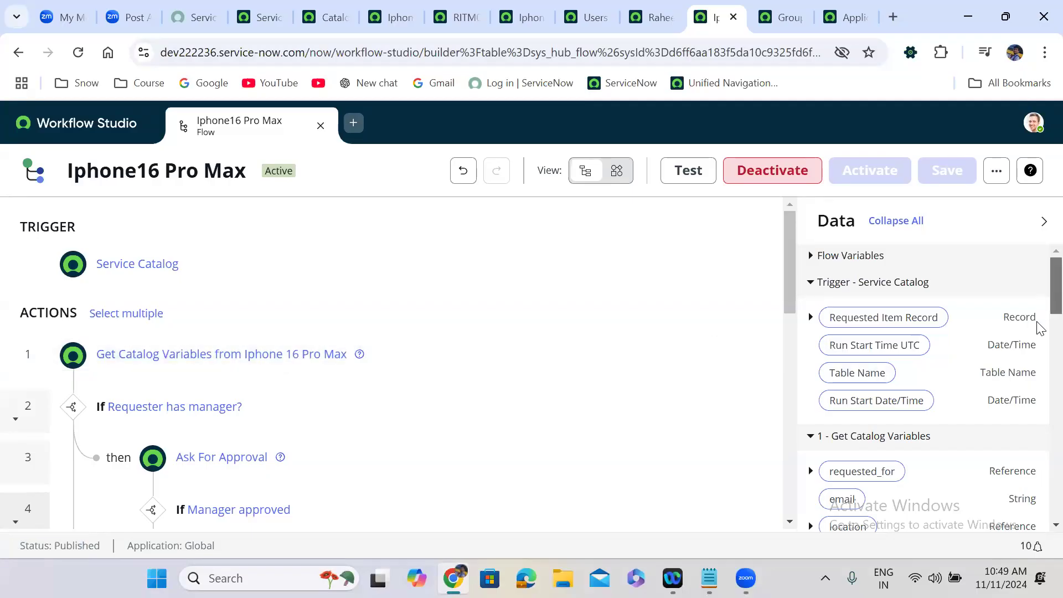
# Step: Add an End Flow logic step after step 13 in the Else branch
pyautogui.scroll(-5, 1038, 326)
pyautogui.scroll(1, 1037, 346)
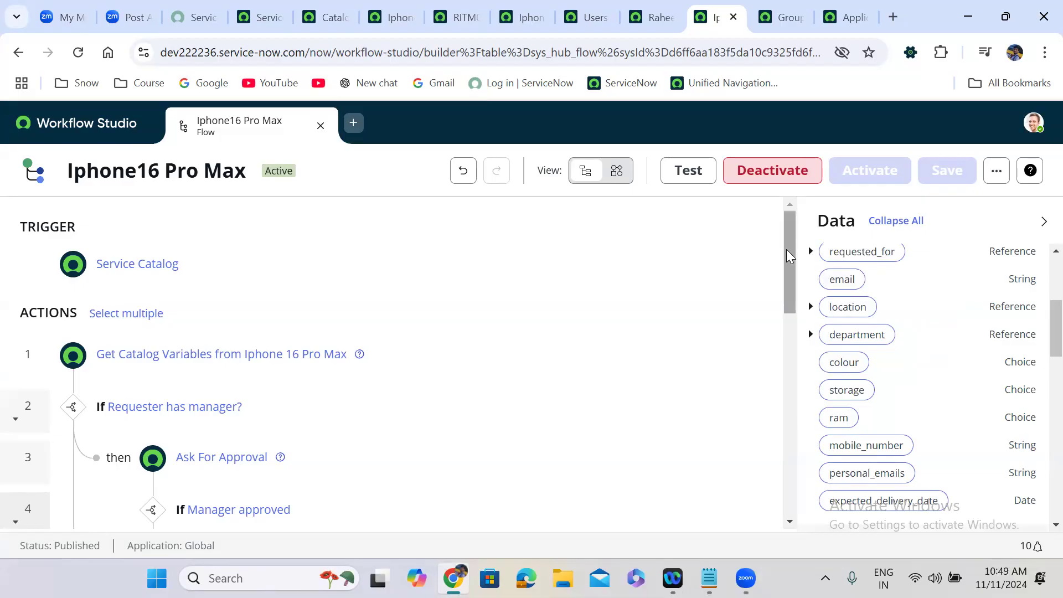
pyautogui.scroll(-1, 791, 275)
pyautogui.scroll(-1, 790, 276)
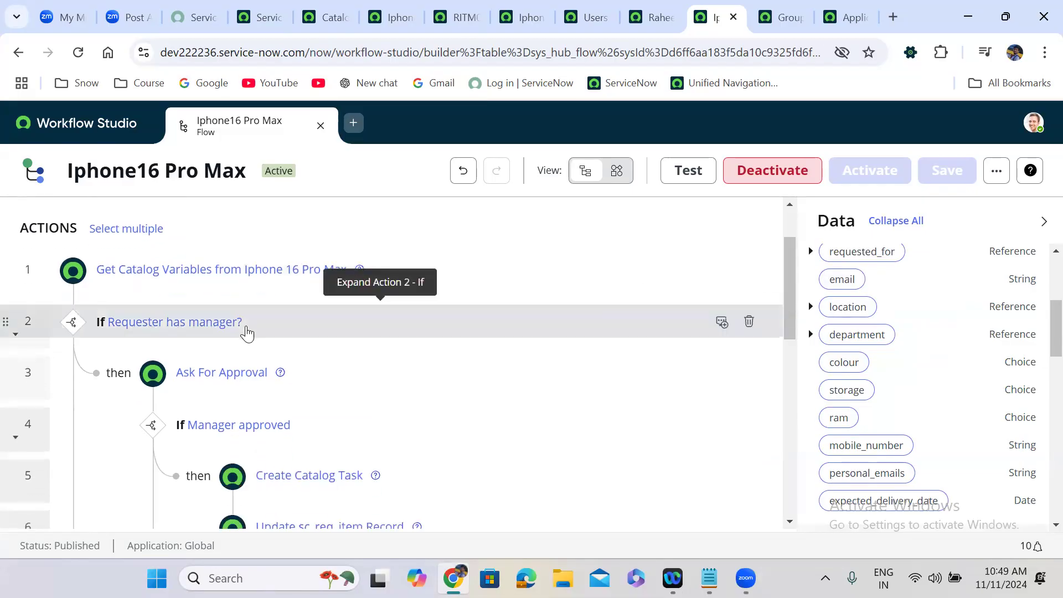
pyautogui.click(247, 333)
pyautogui.click(245, 331)
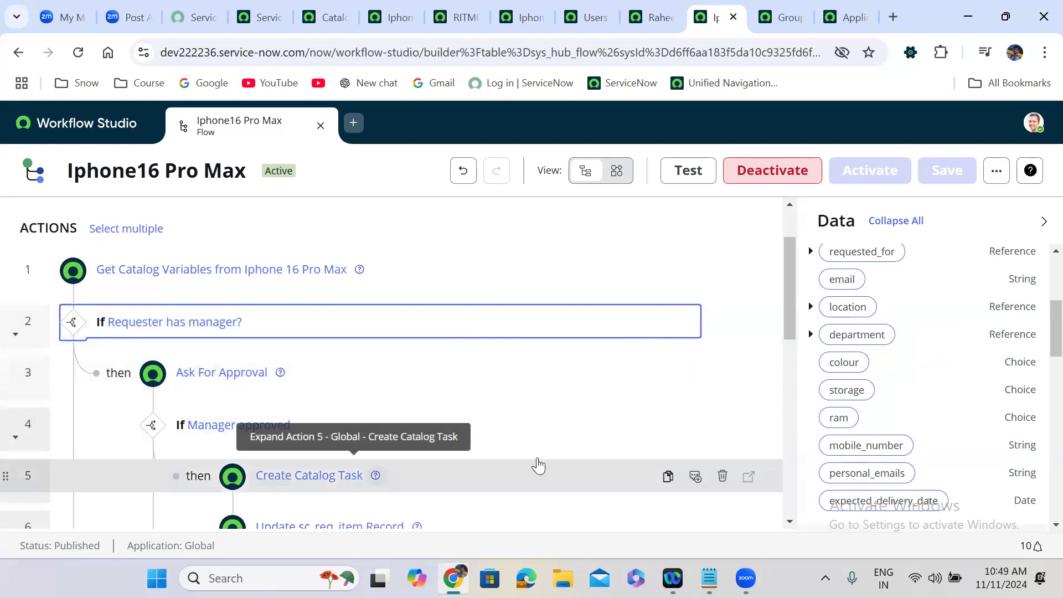
pyautogui.moveTo(785, 318); pyautogui.dragTo(791, 380)
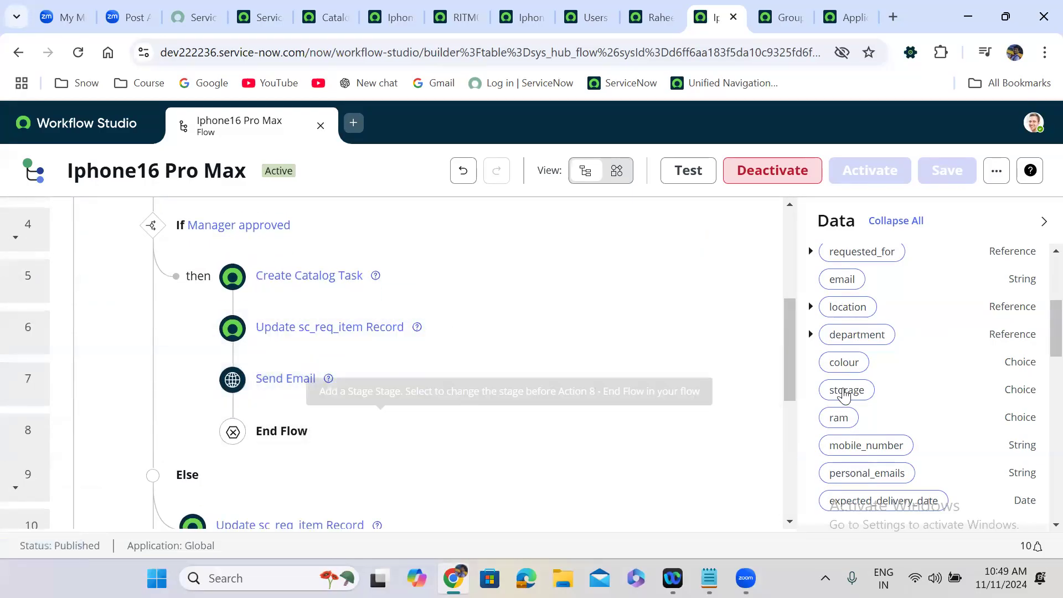
pyautogui.moveTo(790, 386); pyautogui.dragTo(789, 443)
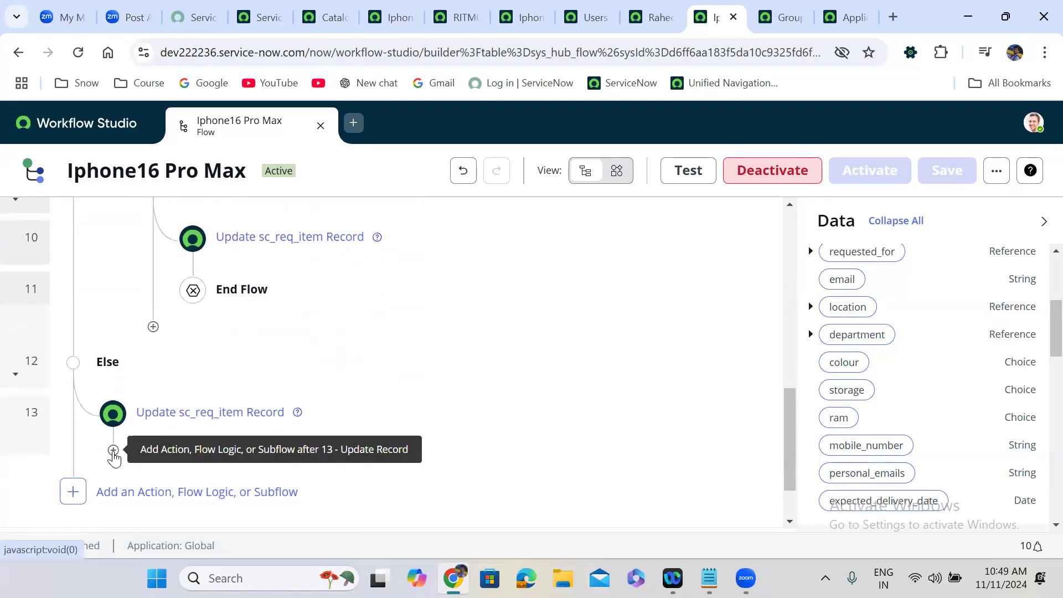
pyautogui.click(114, 450)
pyautogui.click(297, 462)
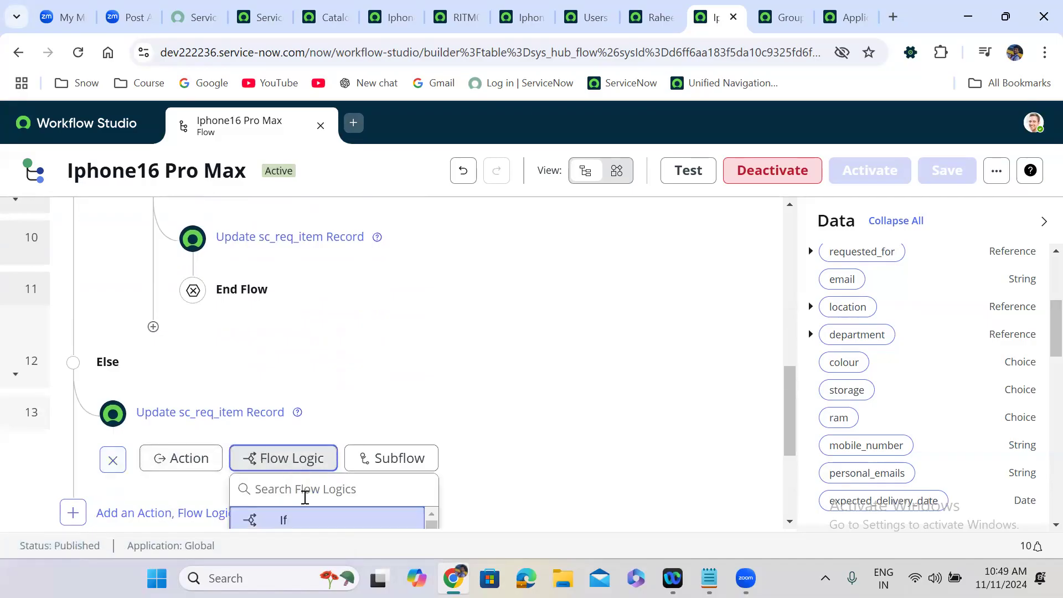
pyautogui.click(305, 497)
pyautogui.write('end flow')
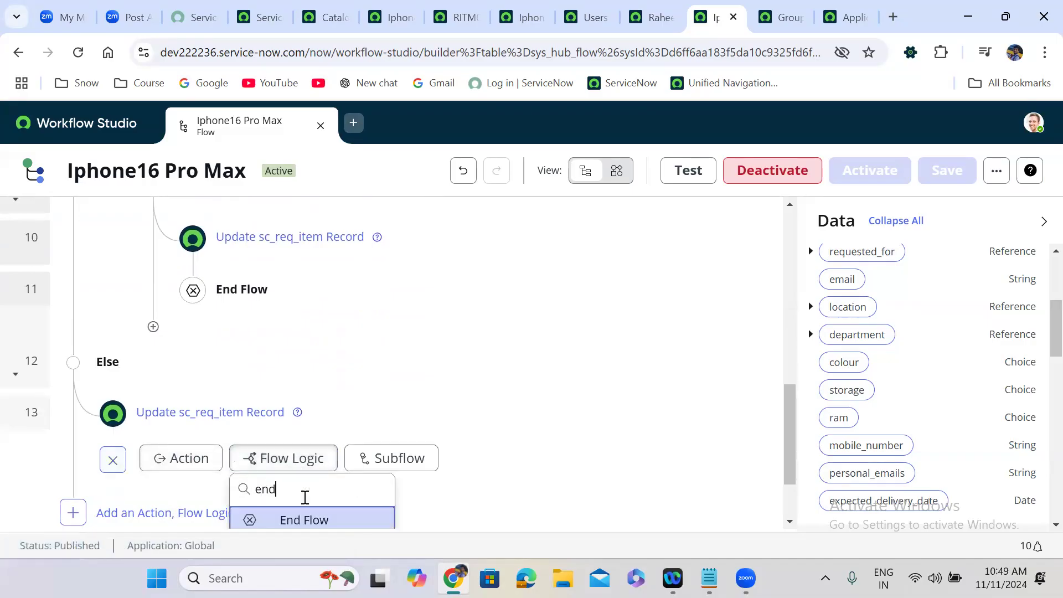
pyautogui.click(327, 522)
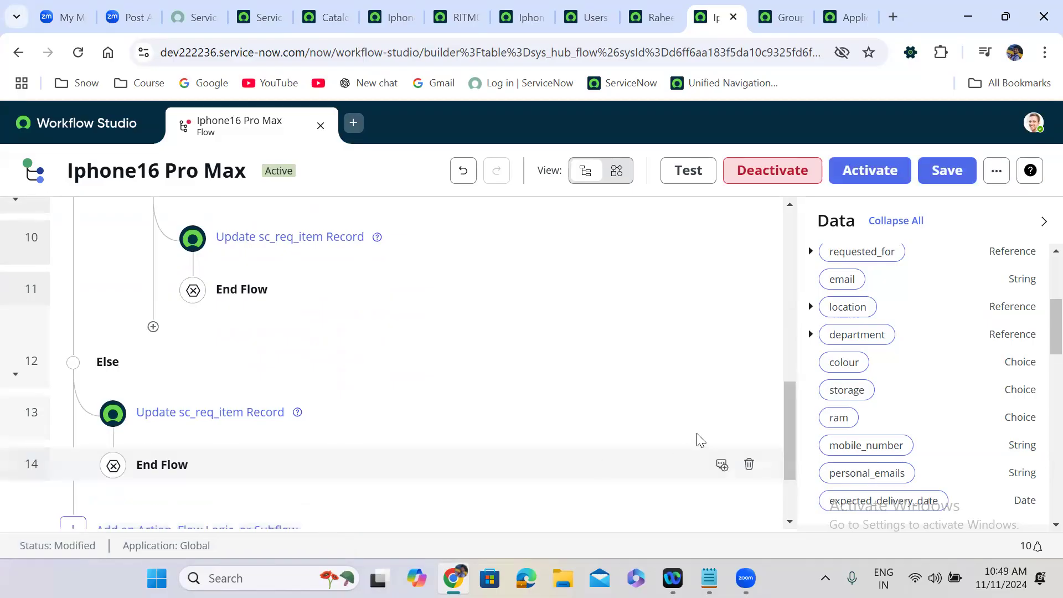
# Step: Save the Iphone16 Pro Max flow and confirm its activation
pyautogui.click(941, 171)
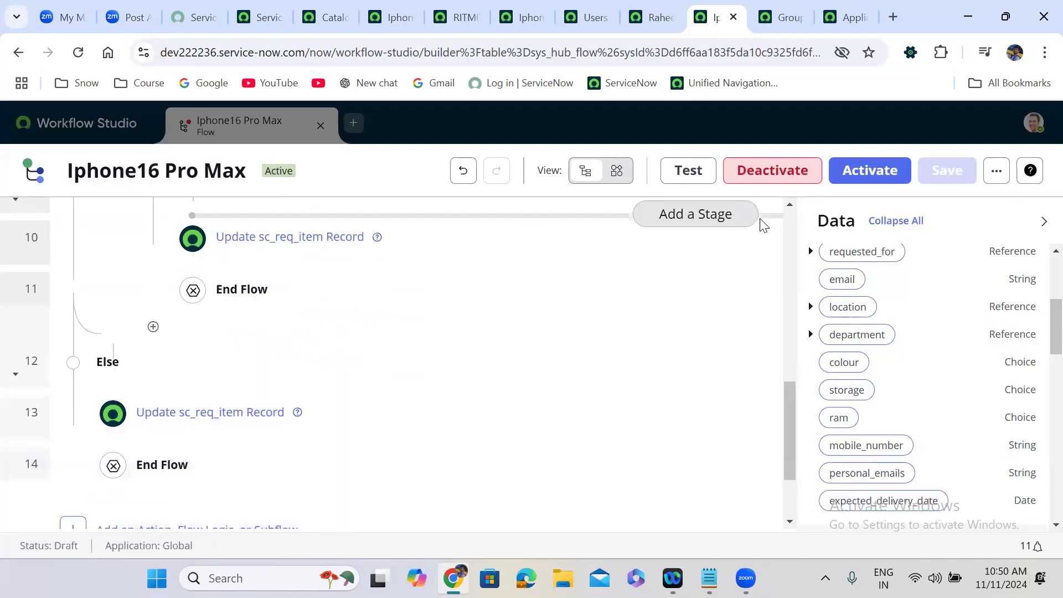
pyautogui.click(872, 170)
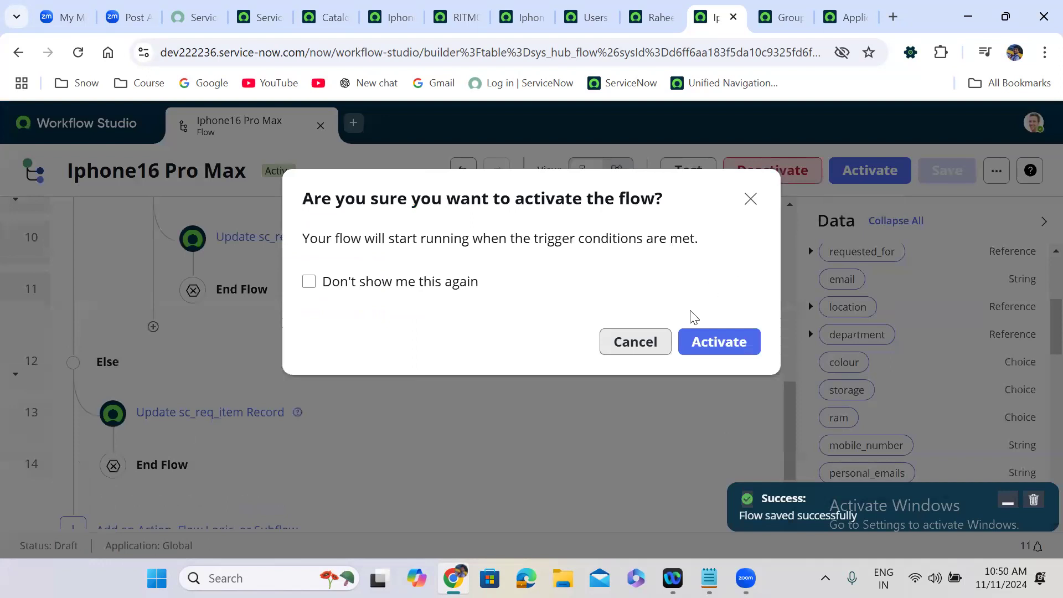
pyautogui.click(706, 340)
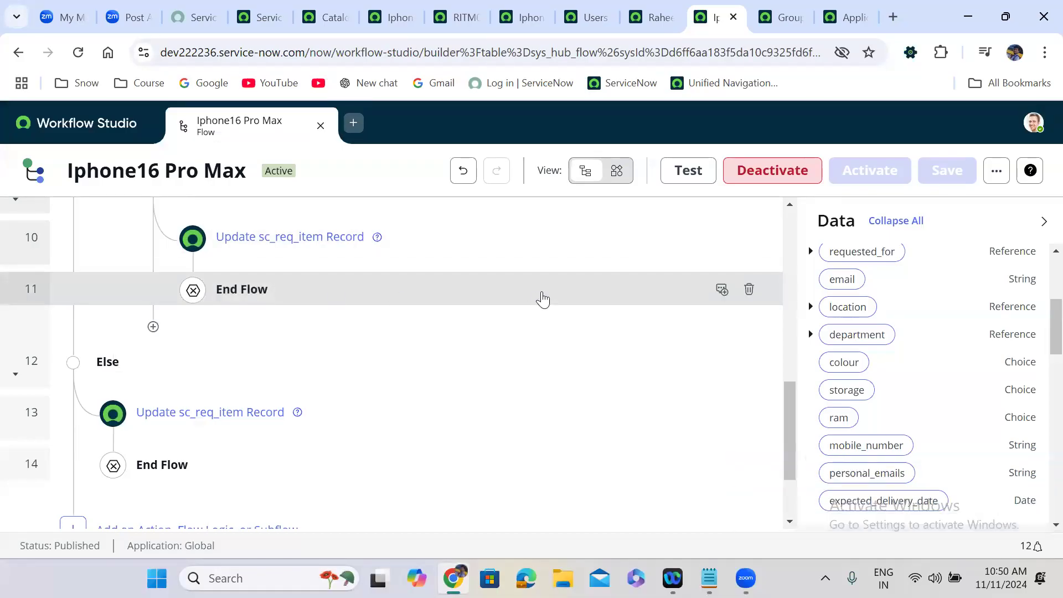
pyautogui.scroll(10, 793, 241)
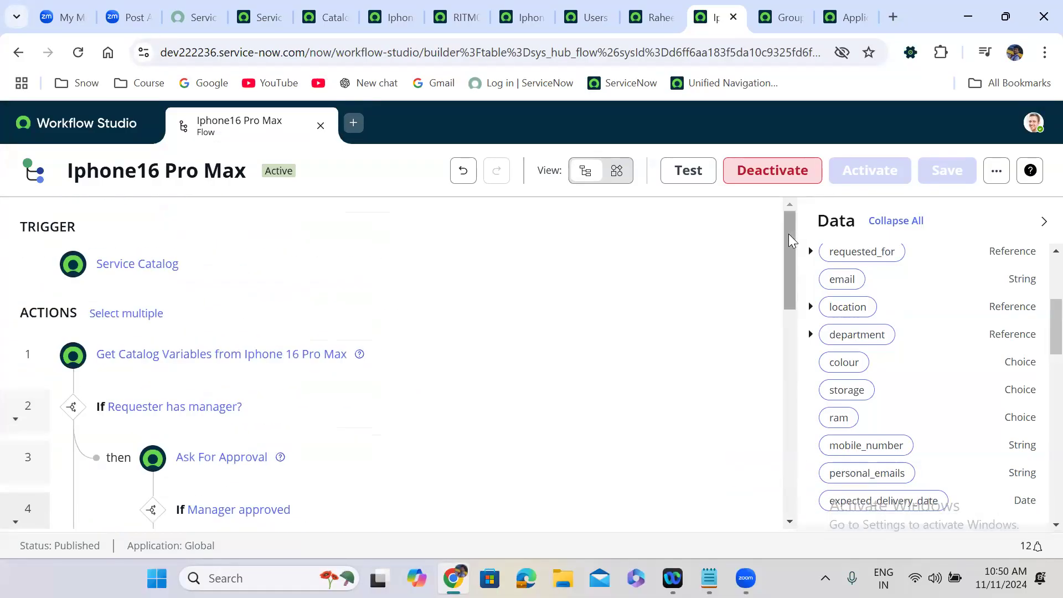
pyautogui.moveTo(788, 284); pyautogui.dragTo(819, 188)
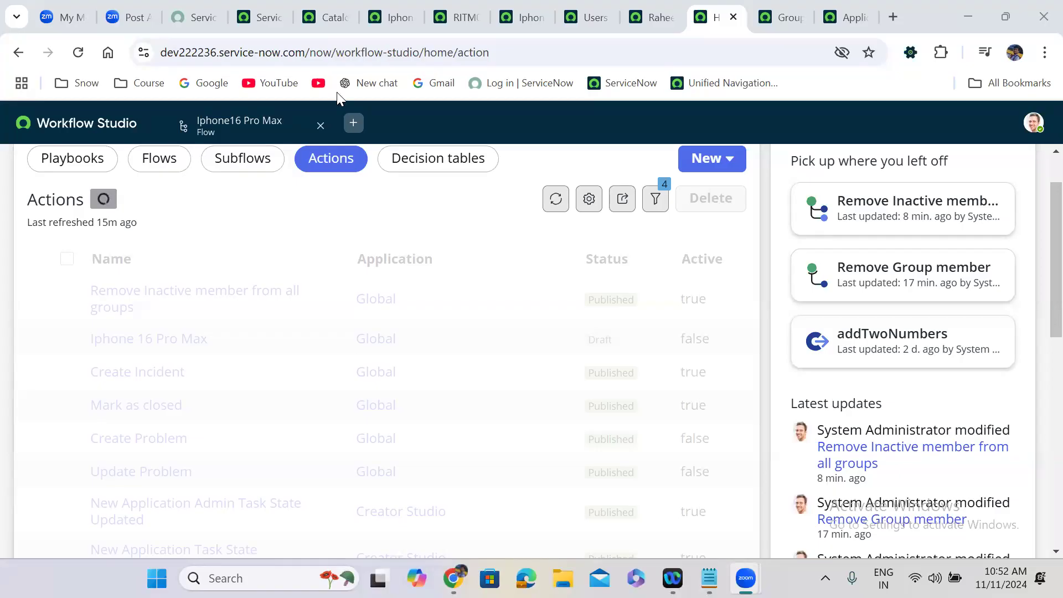
# Step: Refresh the Actions list, open addTwoNumbers in its own tab, then filter the homepage to Subflows
pyautogui.click(77, 54)
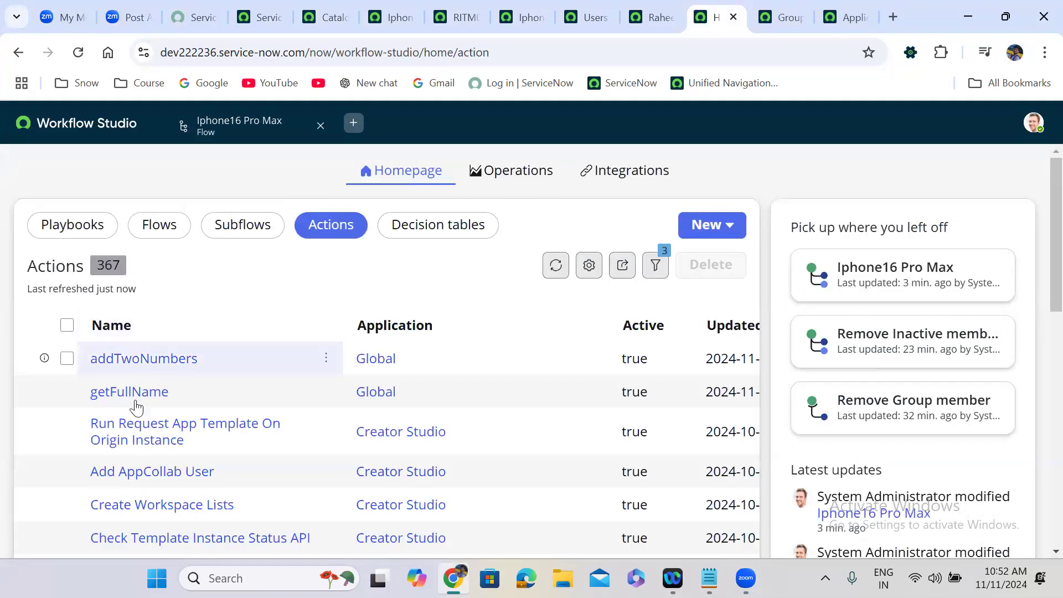
pyautogui.click(152, 361)
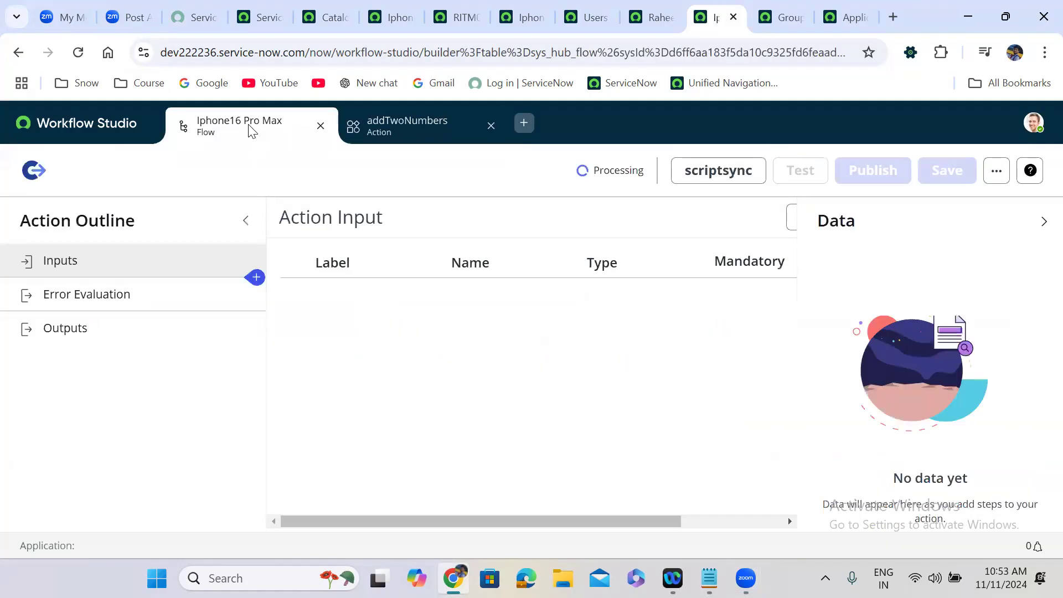
pyautogui.click(248, 126)
pyautogui.click(378, 130)
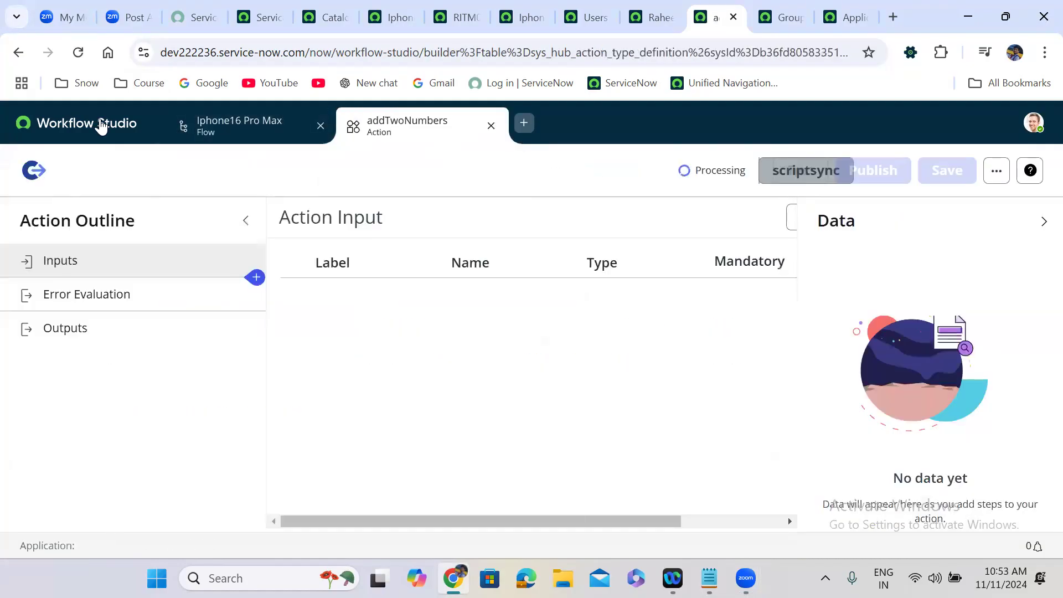
pyautogui.click(101, 125)
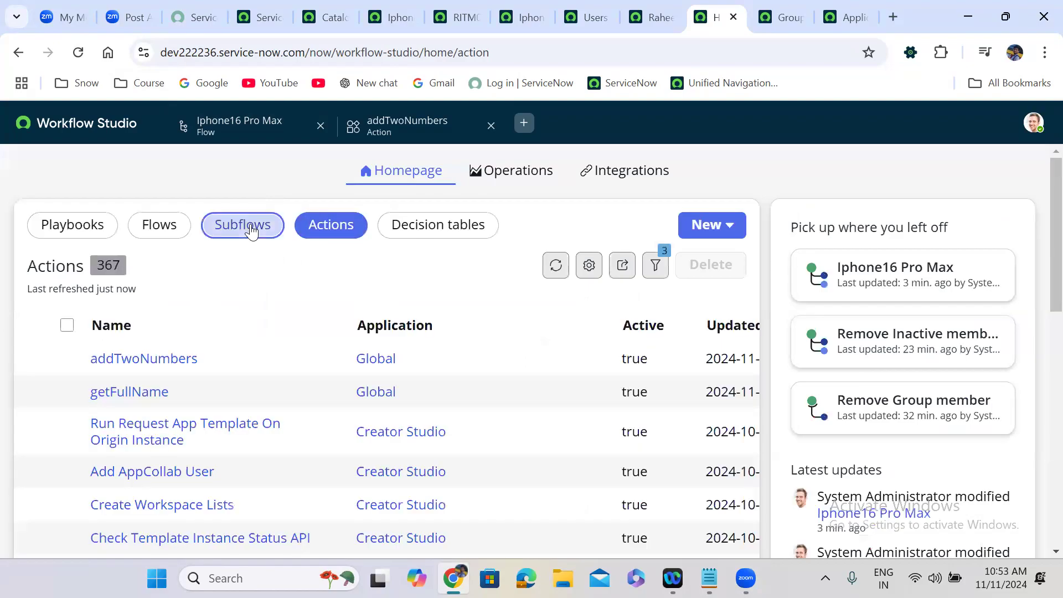
pyautogui.click(245, 225)
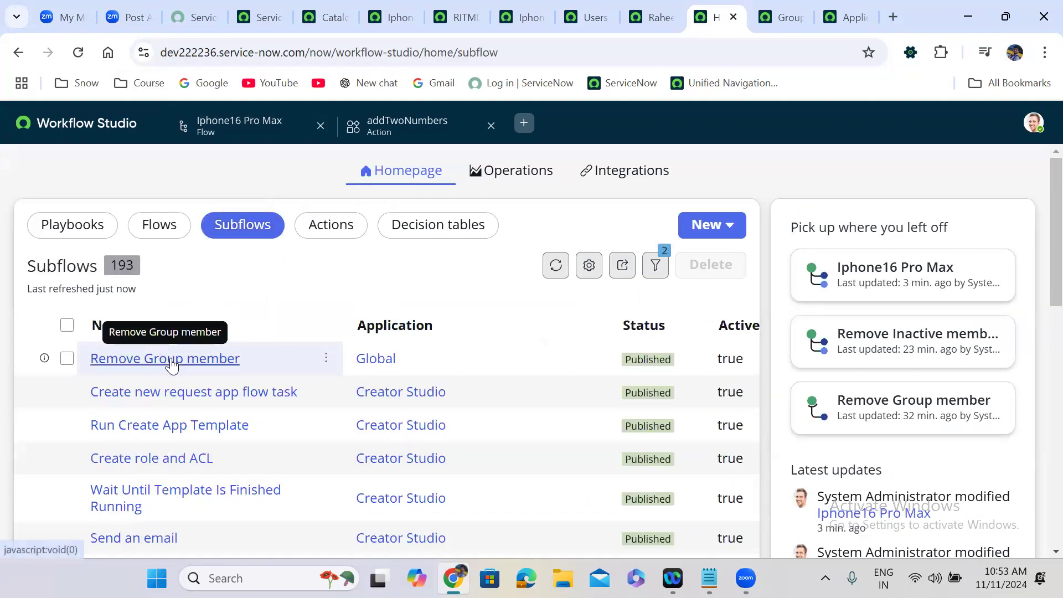
# Step: Open the Remove Group member subflow, then cycle through tabs ending on the Iphone16 Pro Max flow
pyautogui.click(169, 357)
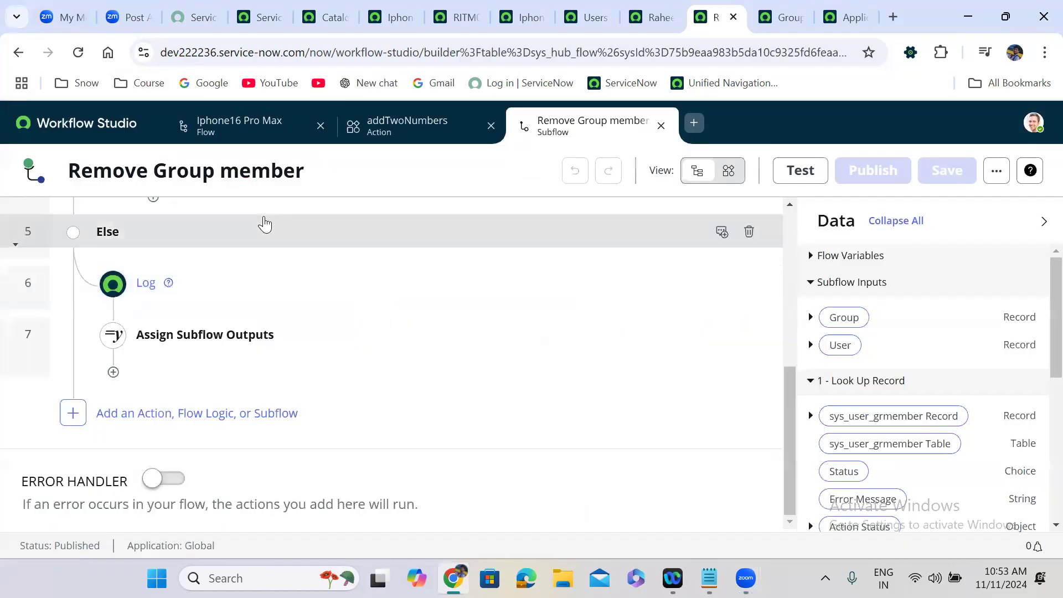
pyautogui.click(251, 141)
pyautogui.click(399, 142)
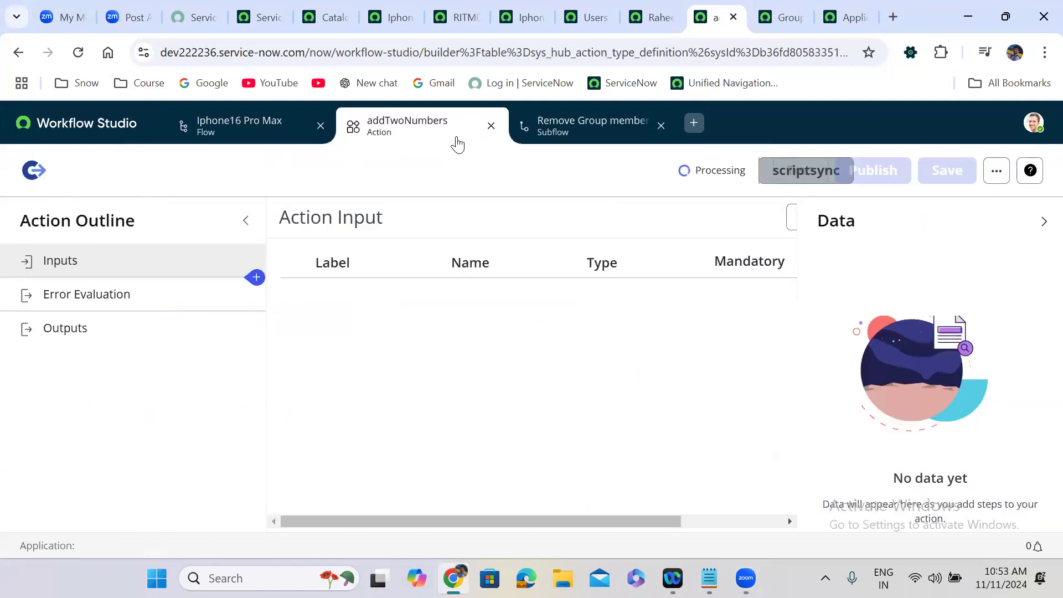
pyautogui.click(261, 135)
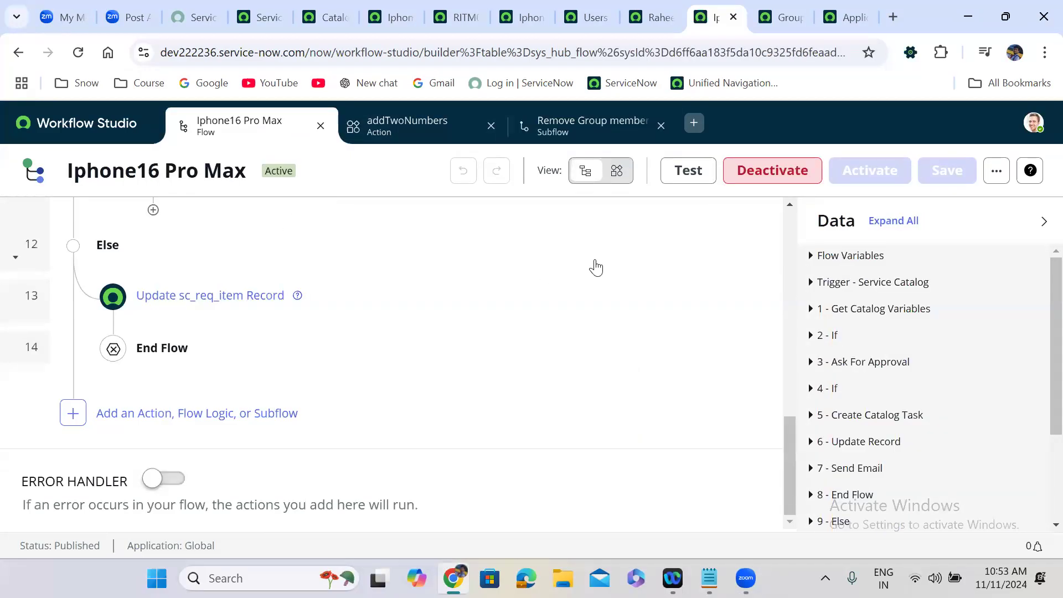
pyautogui.scroll(10, 787, 215)
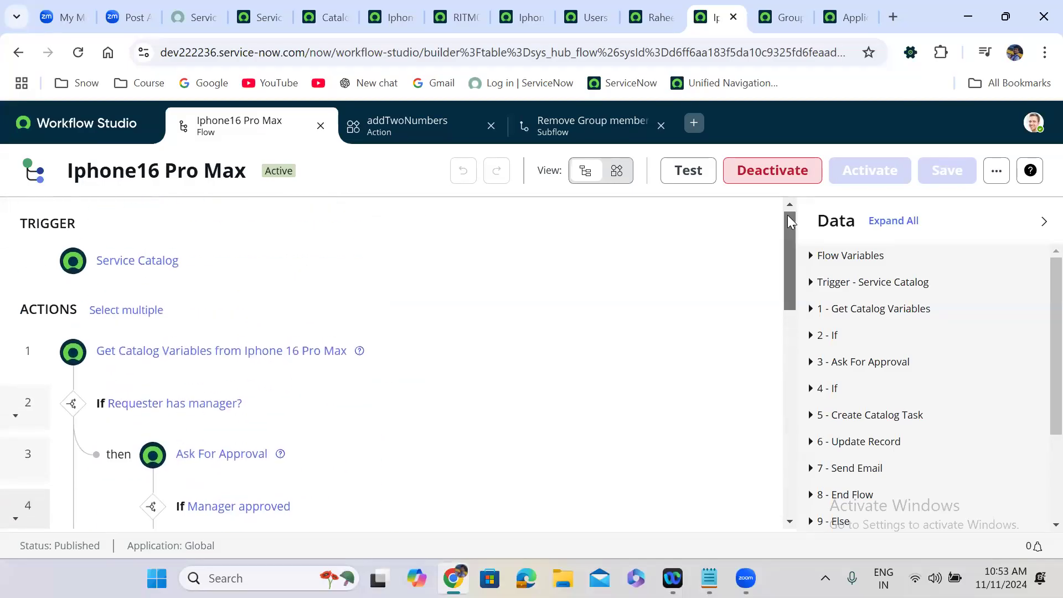
pyautogui.click(789, 204)
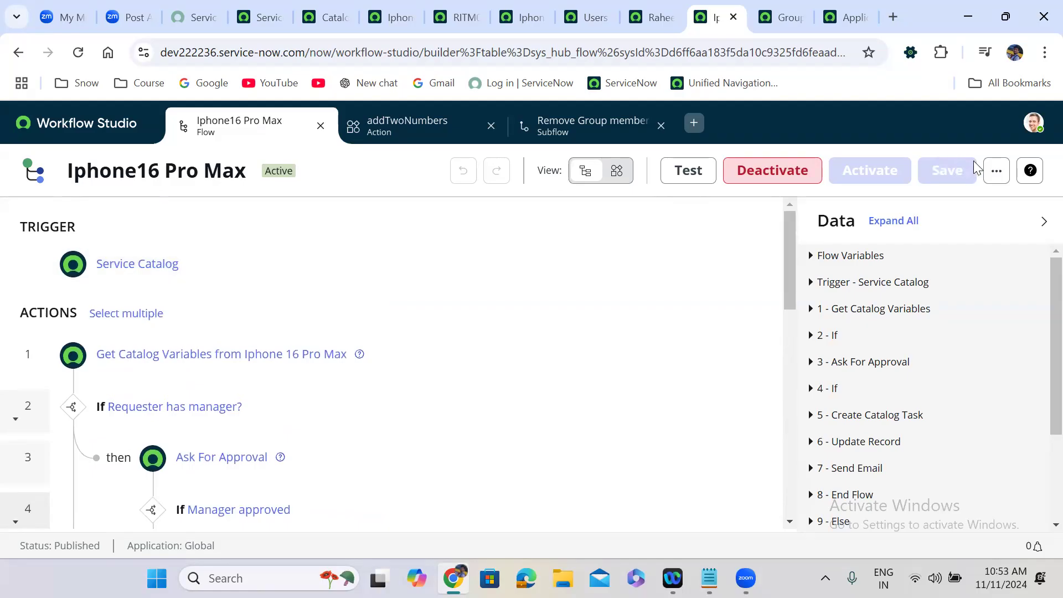
# Step: Generate the flow's code snippet, select and copy the Client version, and switch to Notepad
pyautogui.click(999, 176)
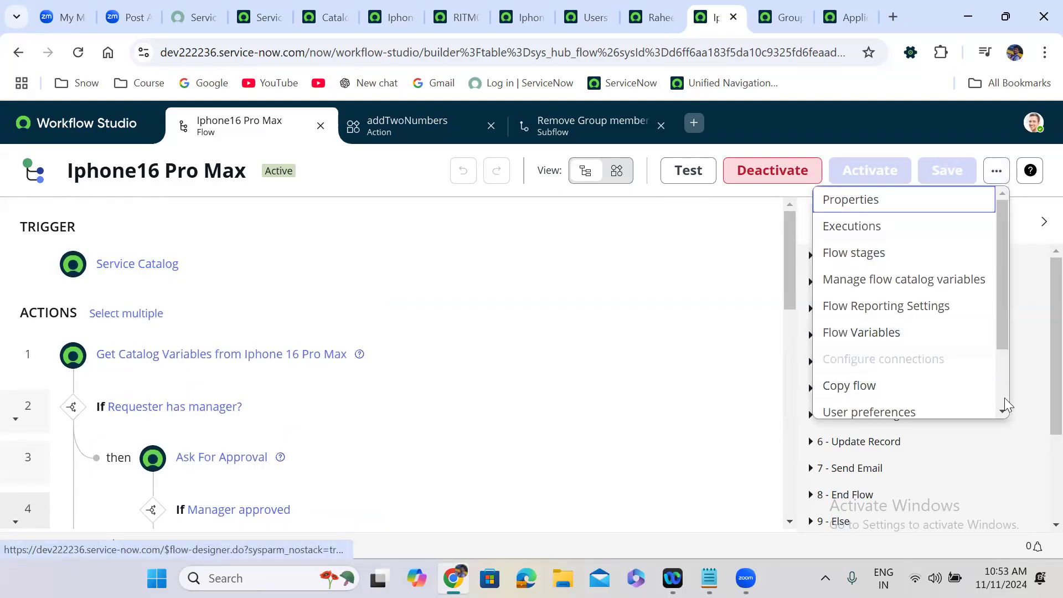
pyautogui.scroll(-2, 1005, 405)
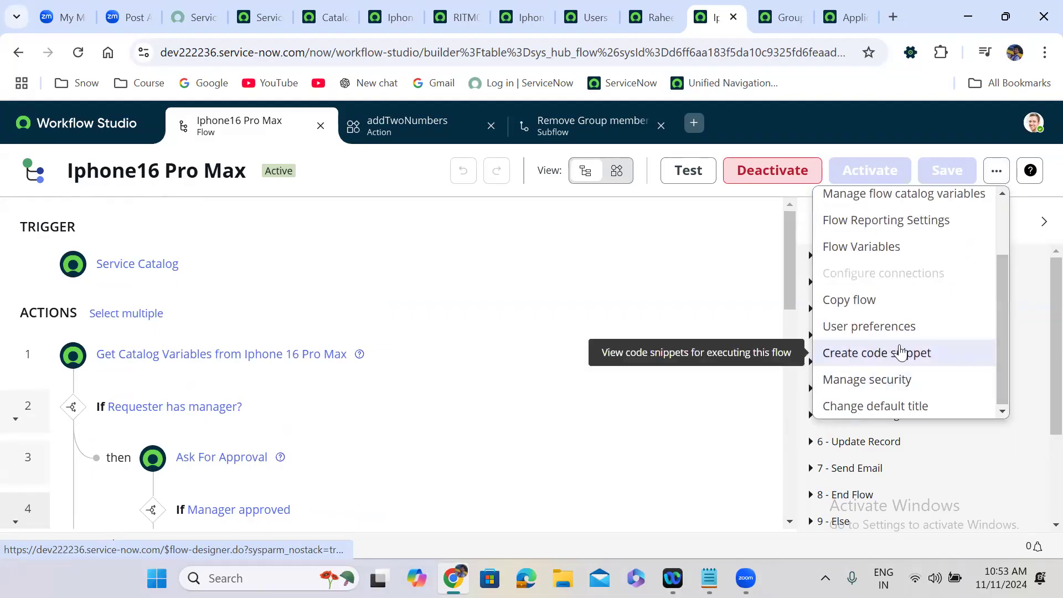
pyautogui.click(900, 351)
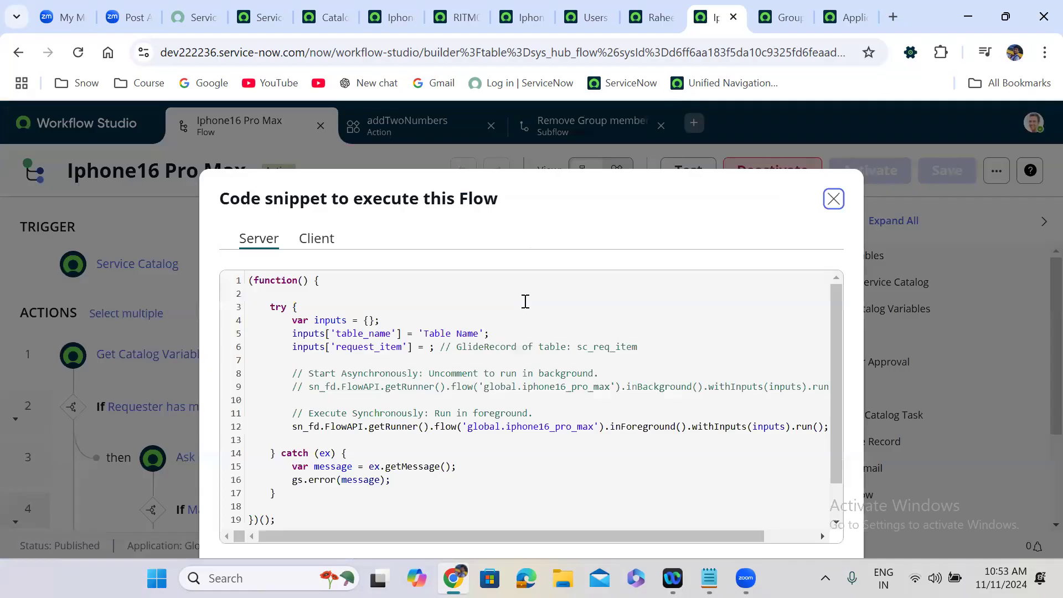
pyautogui.click(302, 243)
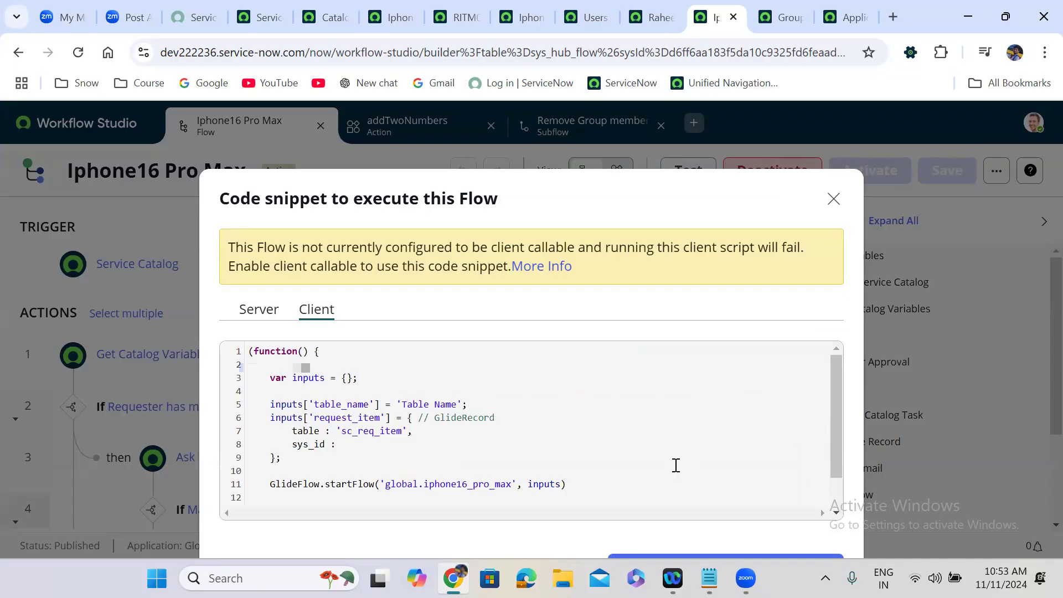
pyautogui.hotkey('ctrl', 'a')
pyautogui.hotkey('ctrl', 'c')
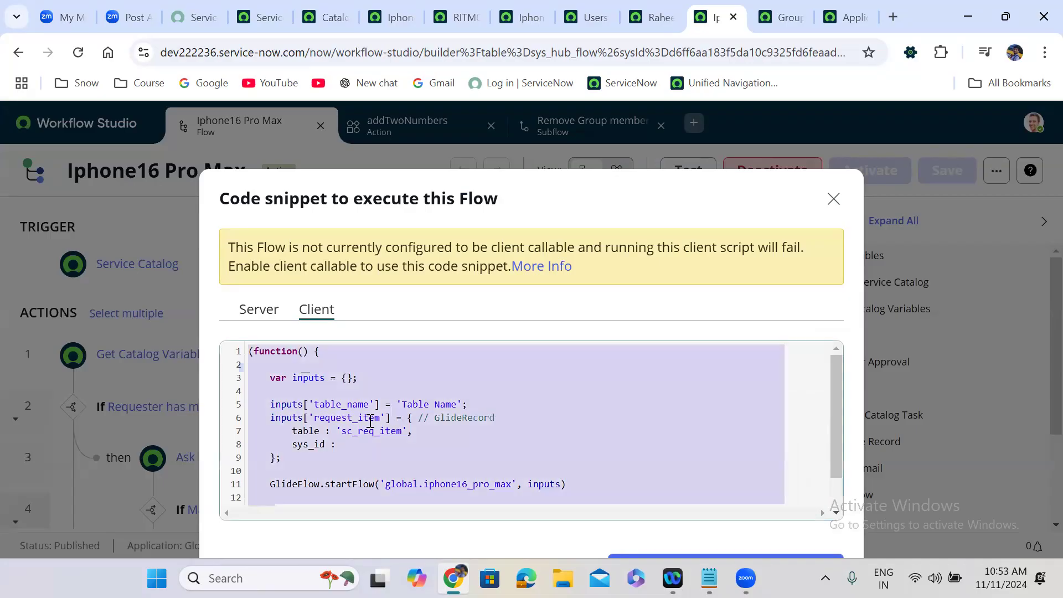
pyautogui.click(709, 577)
# Step: Add a 'Client Side:' heading with the pasted snippet and a dashed separator line
pyautogui.click(477, 132)
pyautogui.press('Return')
pyautogui.press('Return')
pyautogui.press('Return')
pyautogui.write('C')
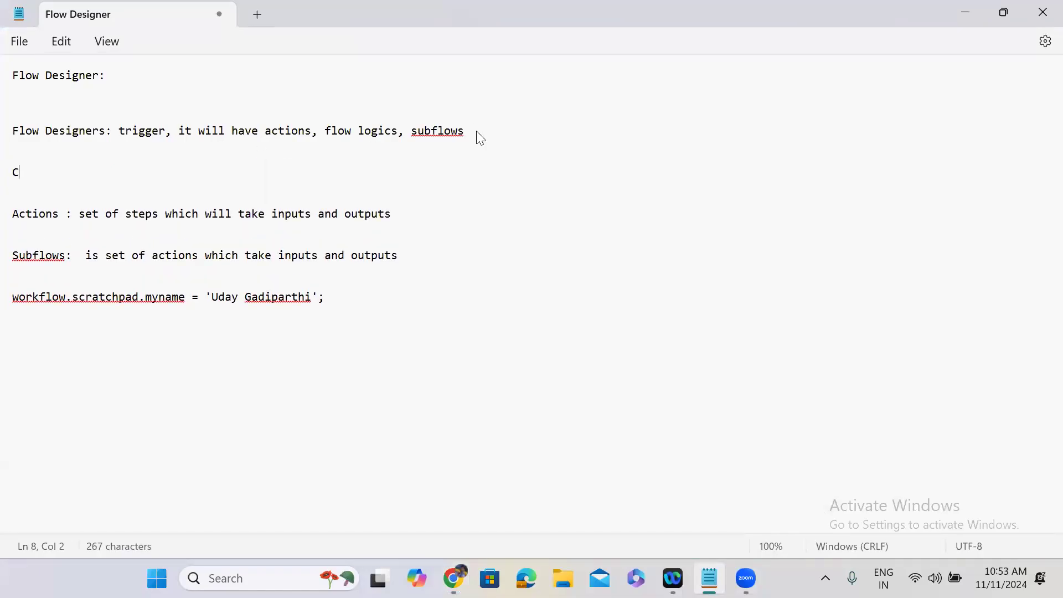
pyautogui.write('lien')
pyautogui.write('ide:')
pyautogui.press('Return')
pyautogui.press('Return')
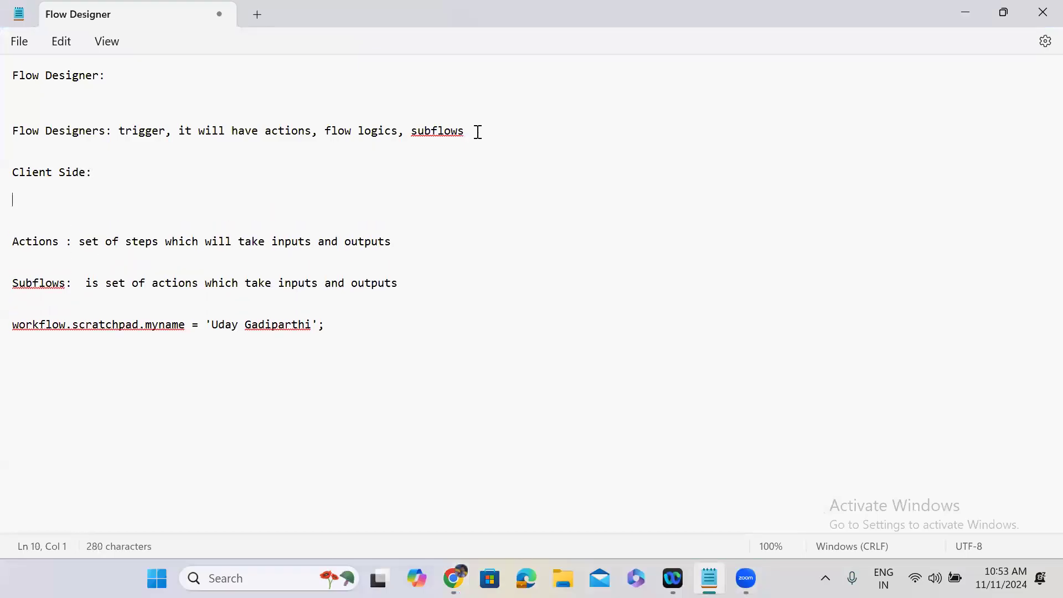
pyautogui.hotkey('ctrl', 'v')
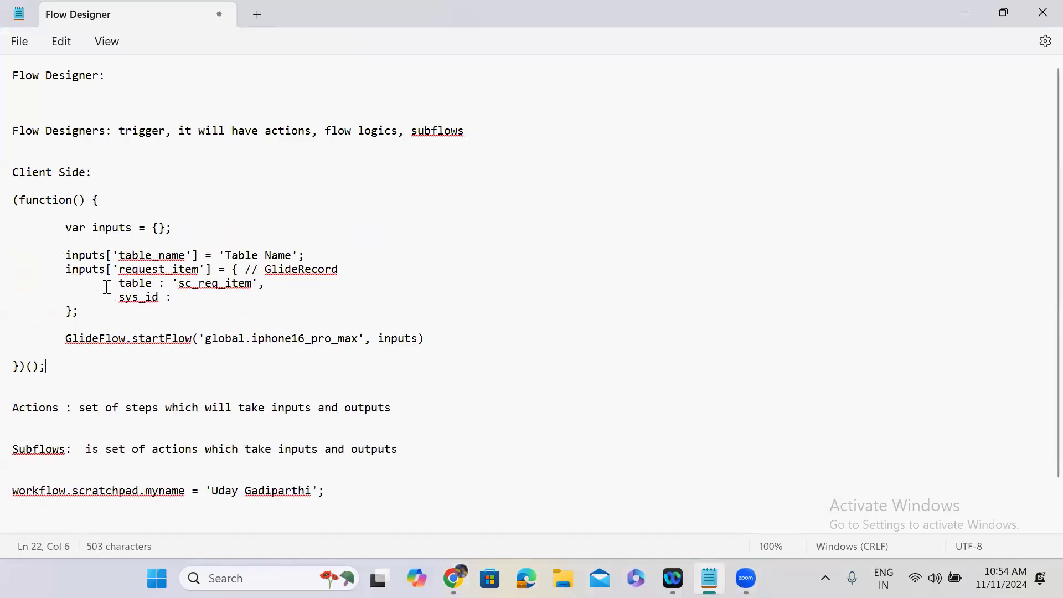
pyautogui.press('Return')
pyautogui.press('Return')
pyautogui.write('-')
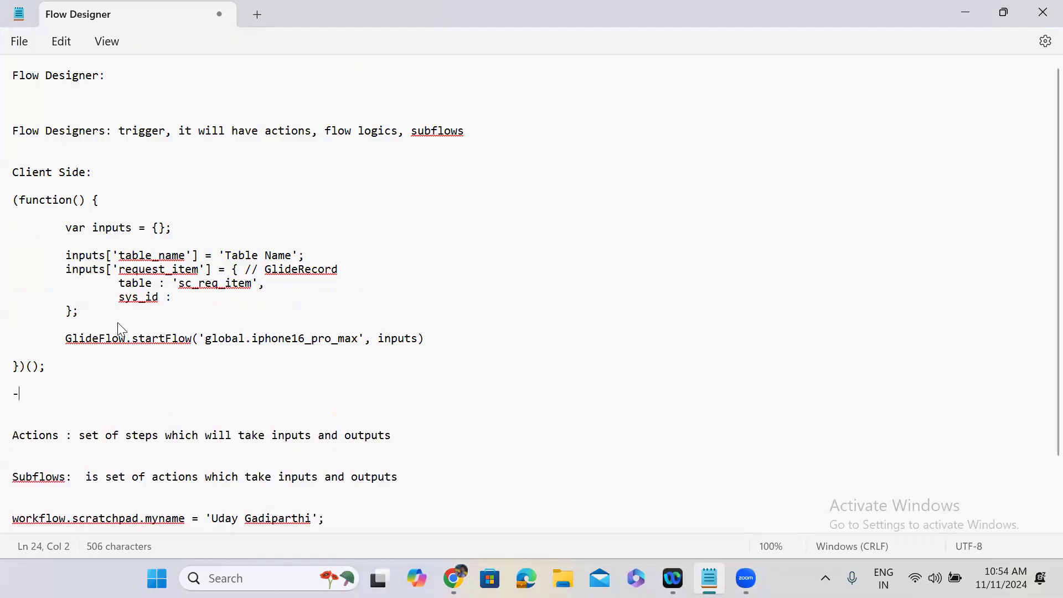
pyautogui.write('--------------------------------------------------------------------')
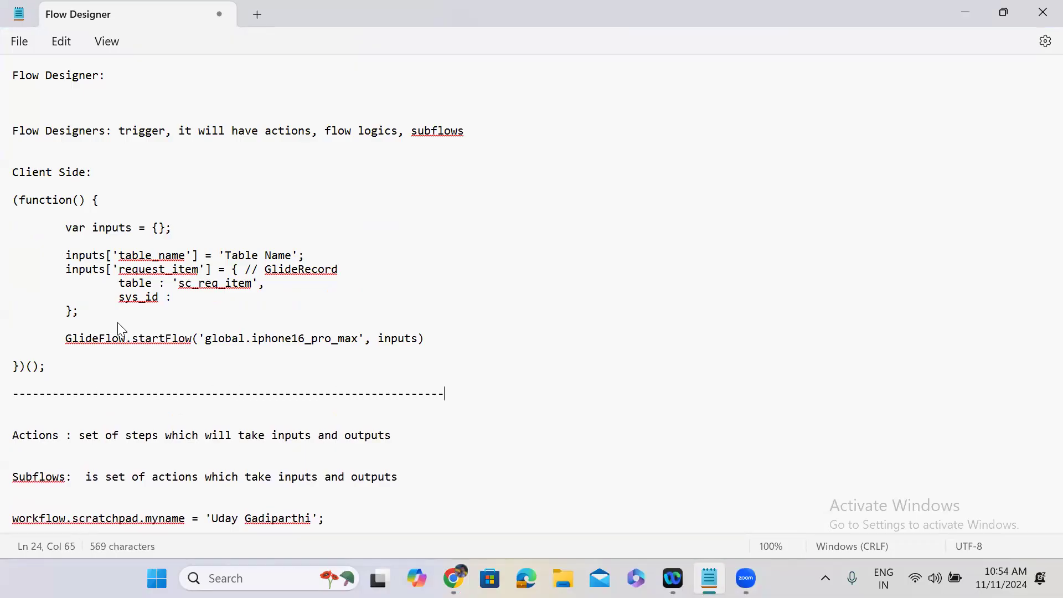
# Step: Highlight inputs, table_name, sc_req_item, GlideFlow, startFlow and iphone16 to explain the client code
pyautogui.doubleClick(111, 229)
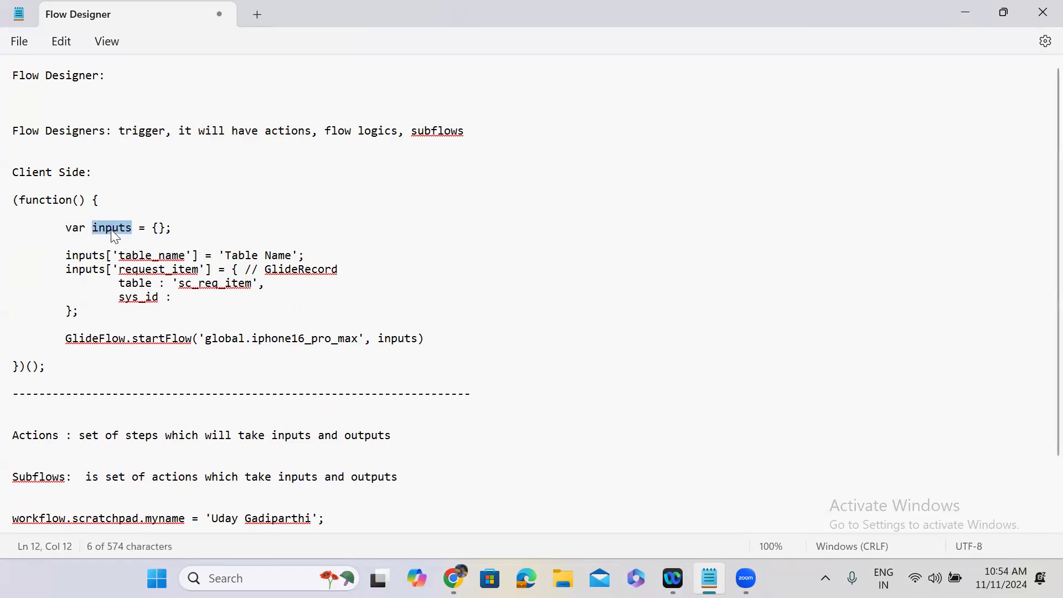
pyautogui.doubleClick(156, 258)
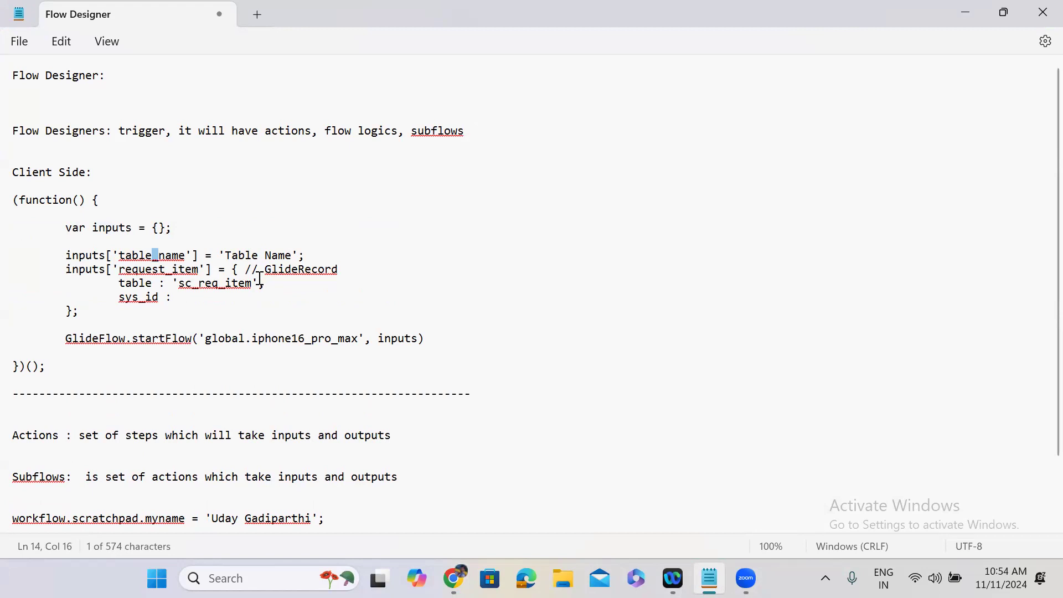
pyautogui.doubleClick(232, 284)
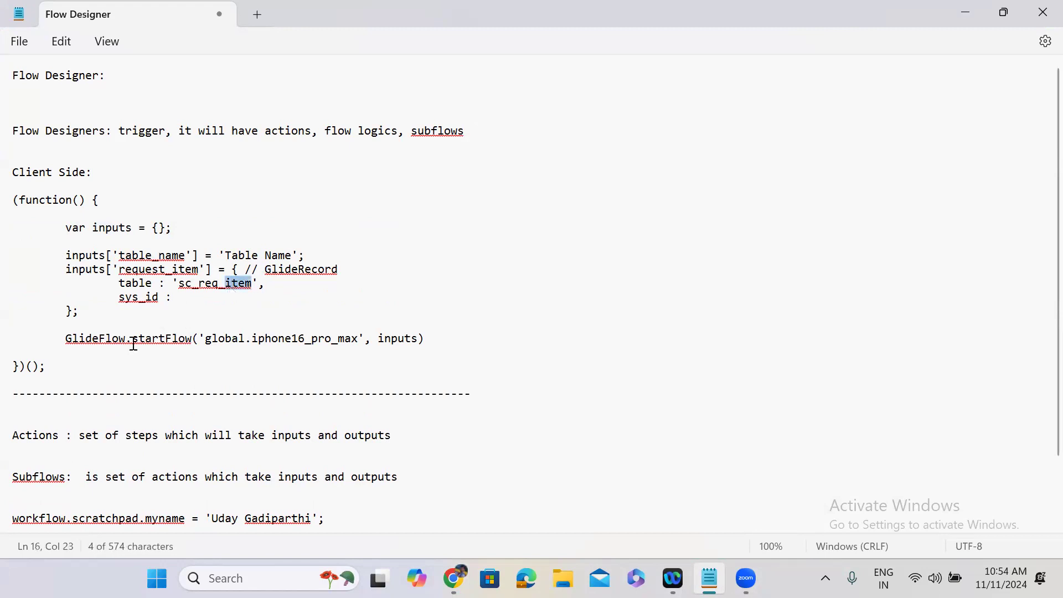
pyautogui.doubleClick(95, 341)
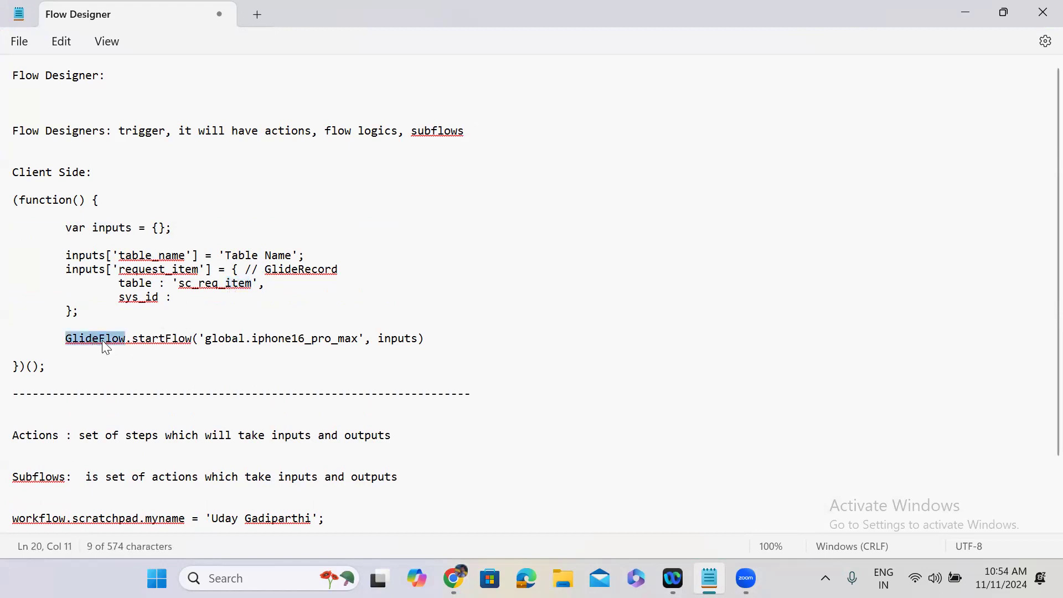
pyautogui.doubleClick(163, 342)
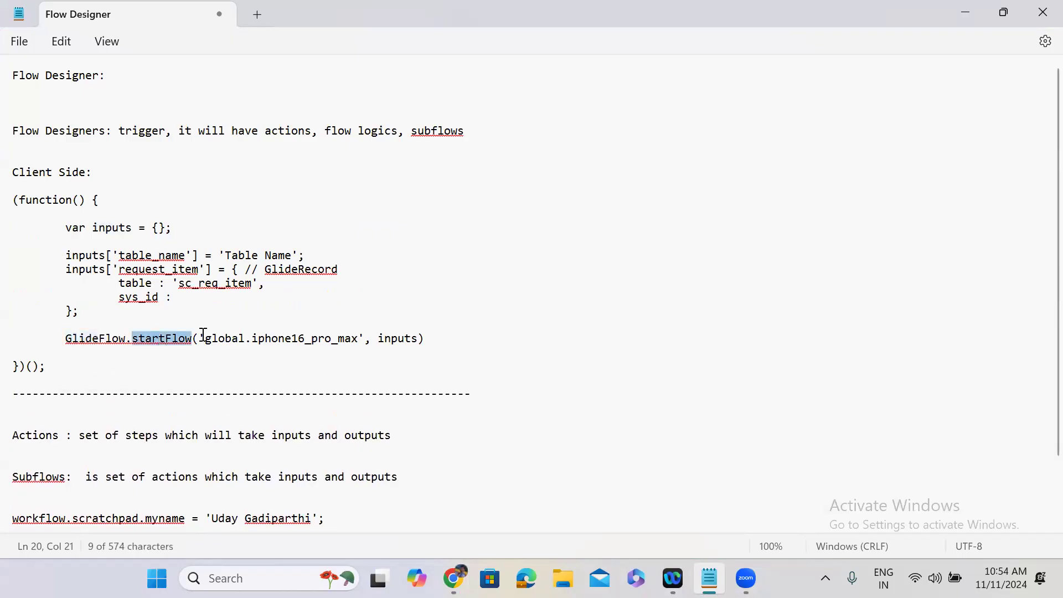
pyautogui.doubleClick(274, 342)
pyautogui.doubleClick(398, 340)
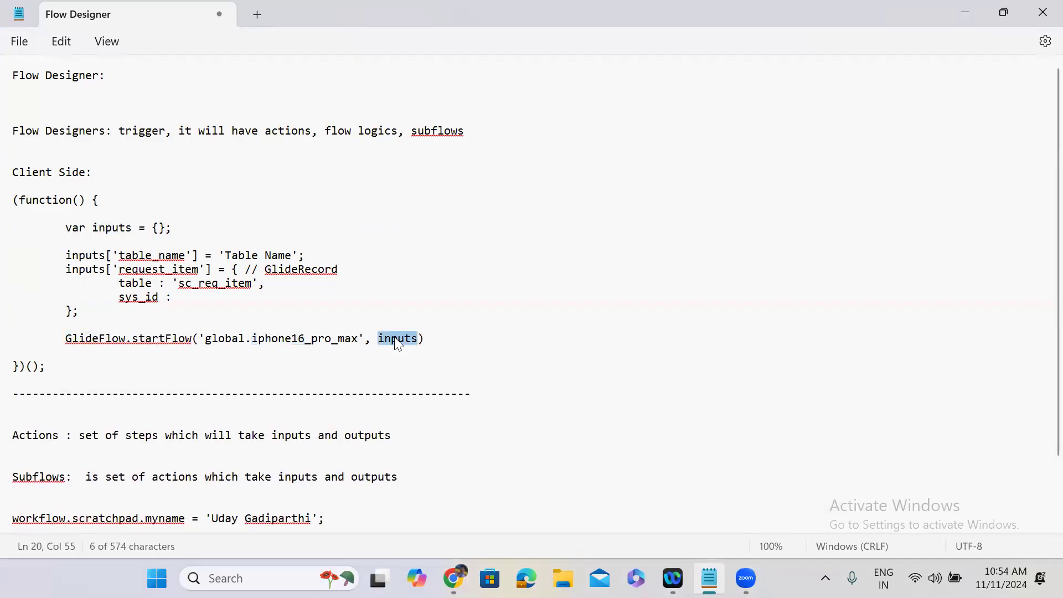
pyautogui.doubleClick(119, 230)
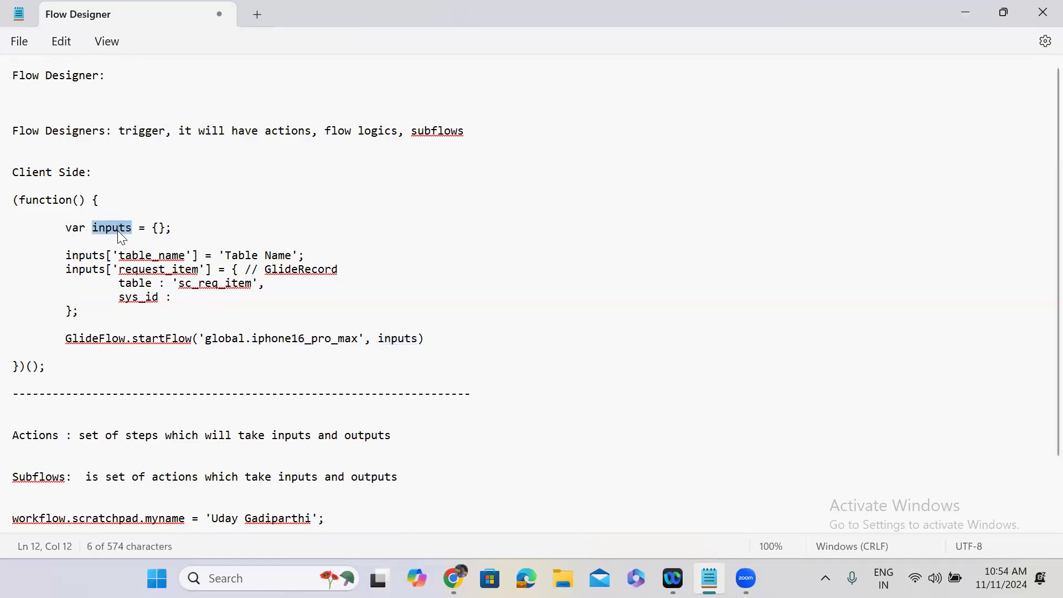
pyautogui.doubleClick(387, 342)
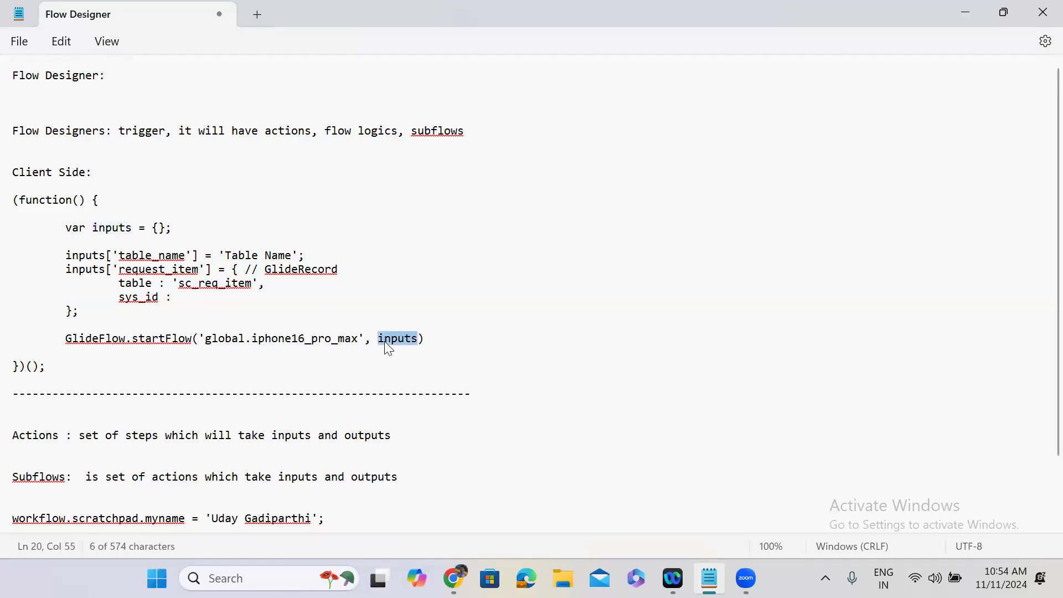
# Step: Highlight GlideFlow.startFlow and its inputs argument, then minimize Notepad to view the Server snippet
pyautogui.click(67, 339)
pyautogui.moveTo(61, 338); pyautogui.dragTo(358, 339)
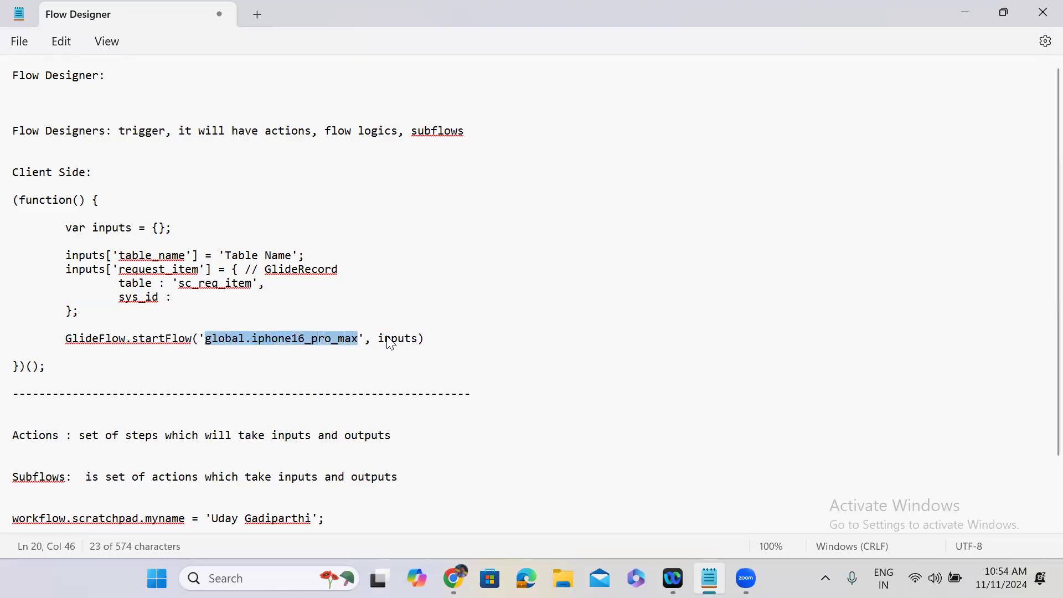
pyautogui.doubleClick(391, 342)
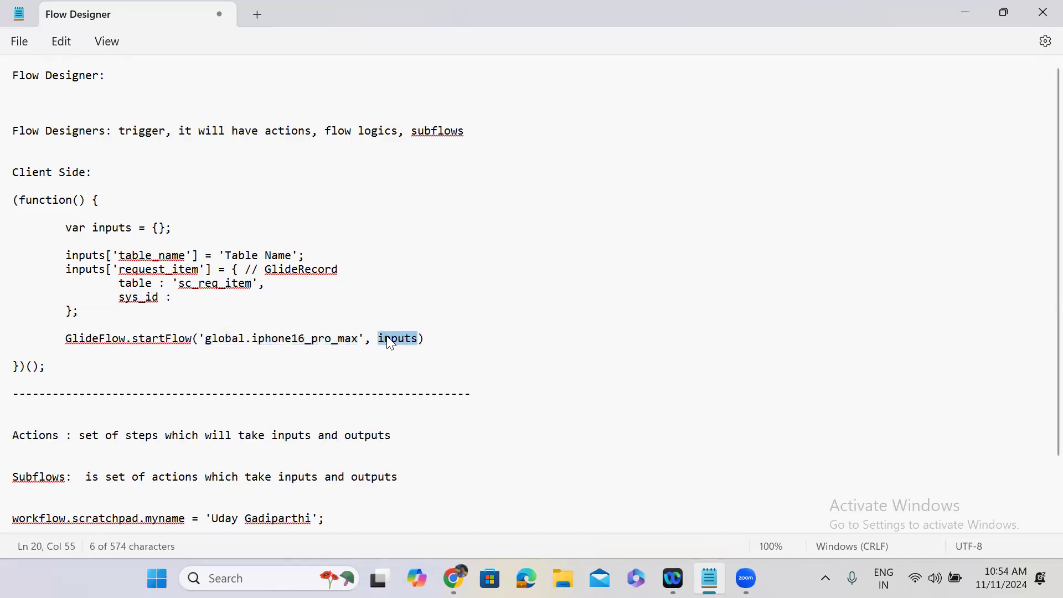
pyautogui.click(239, 339)
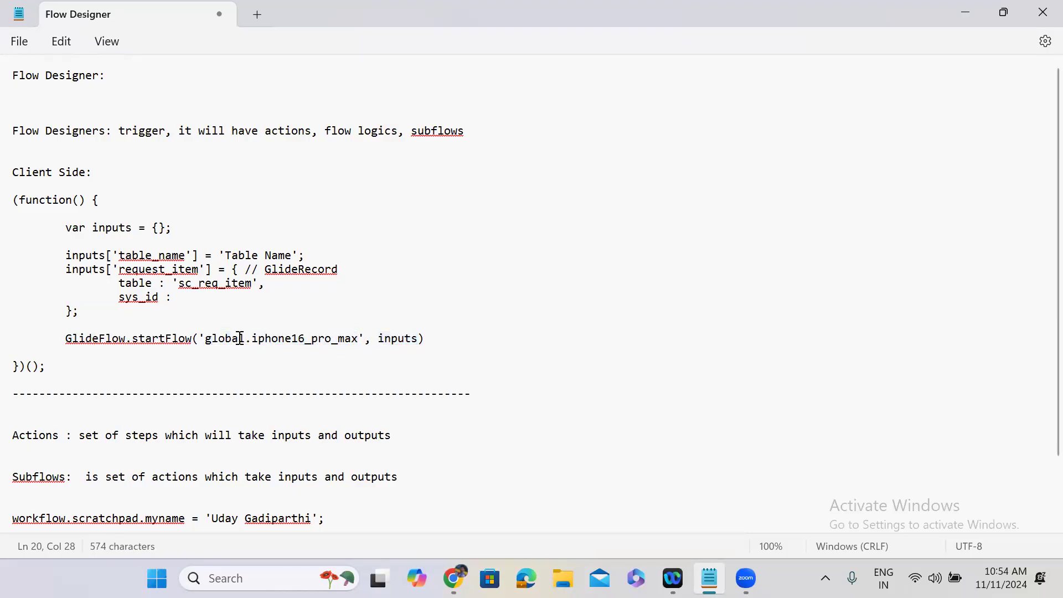
pyautogui.click(67, 173)
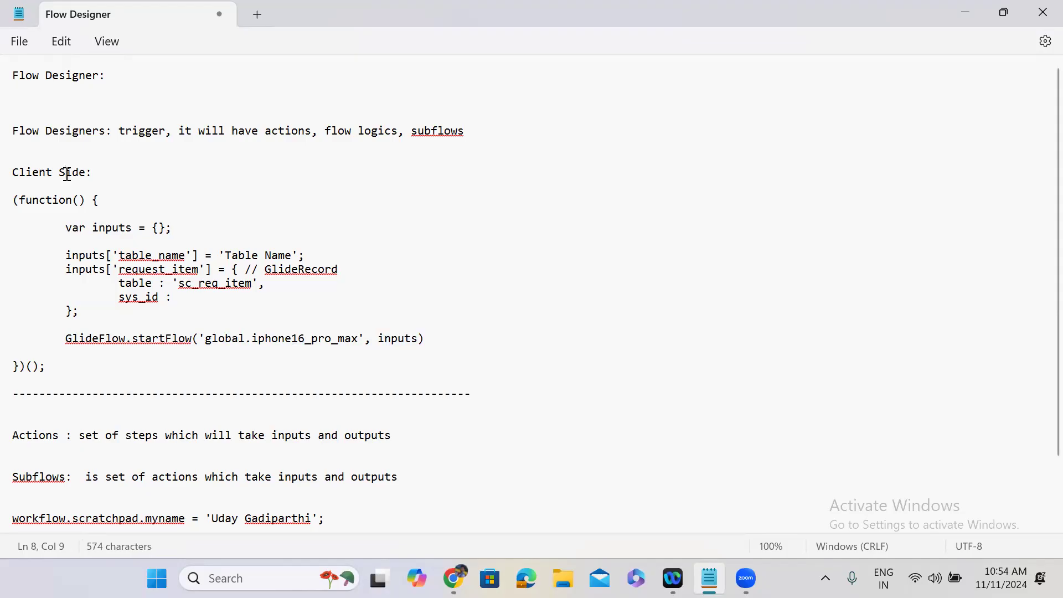
pyautogui.click(969, 13)
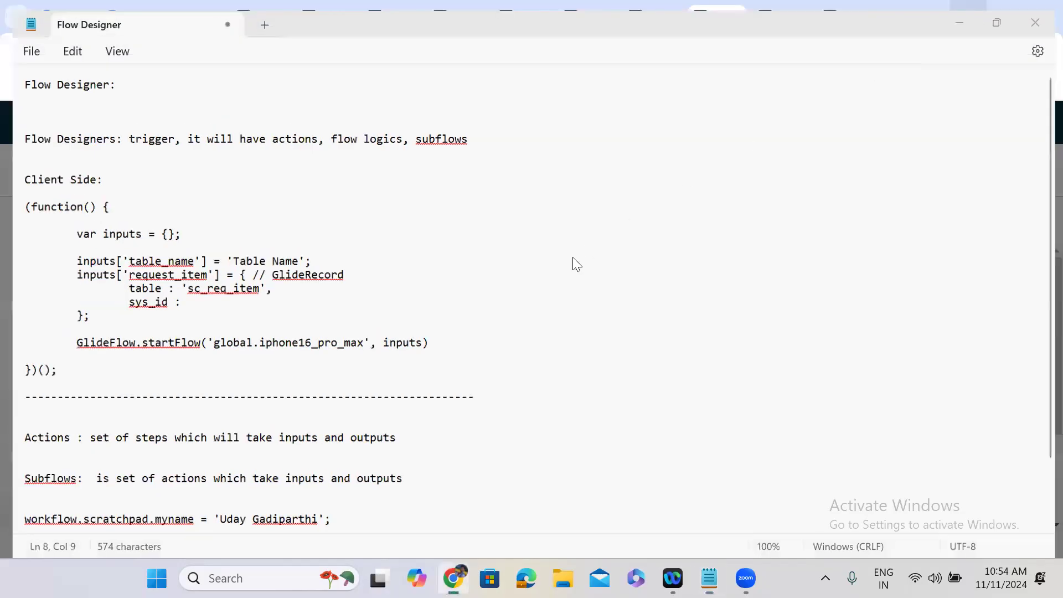
pyautogui.click(253, 314)
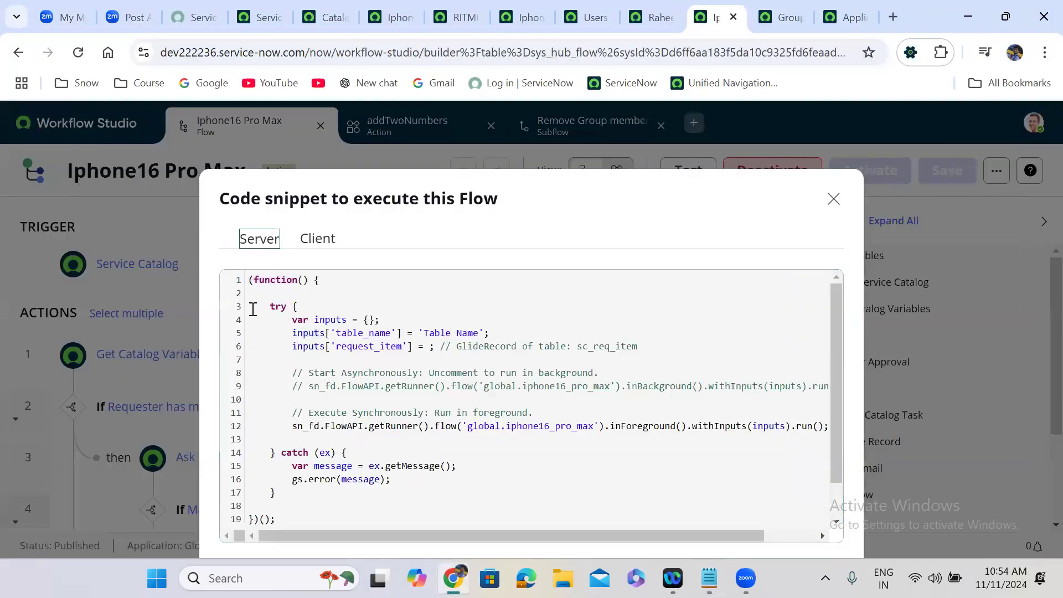
# Step: Select the entire server-side snippet and bring the Notepad notes back to the front
pyautogui.moveTo(282, 520); pyautogui.dragTo(244, 260)
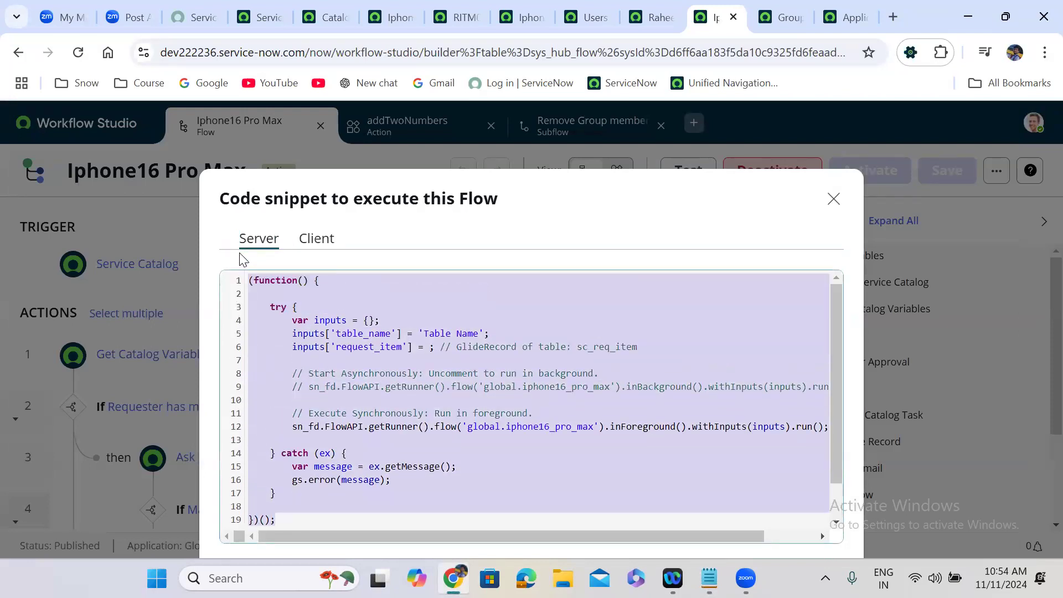
pyautogui.click(672, 541)
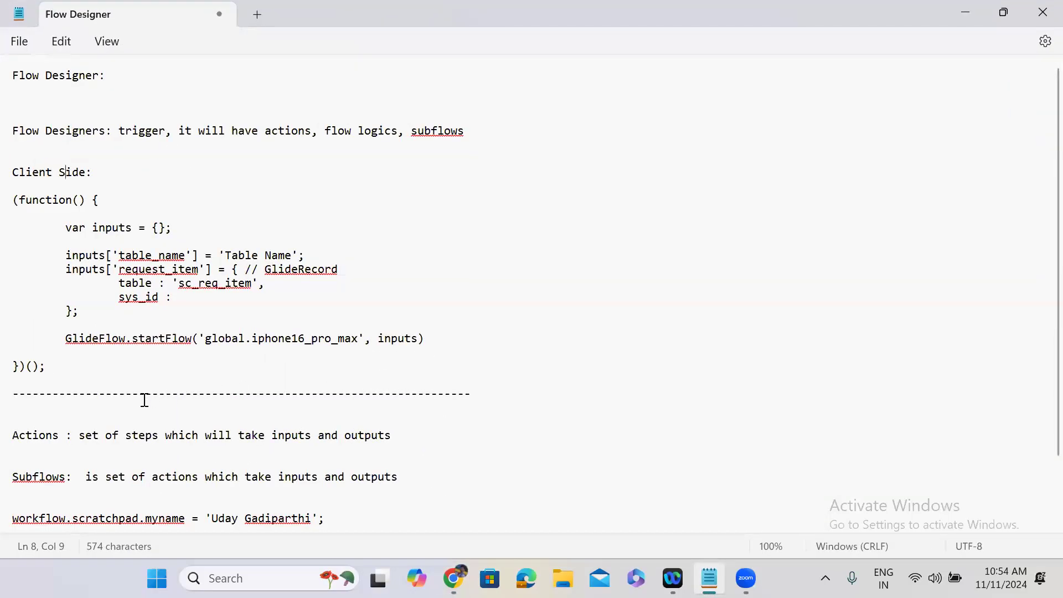
# Step: Below the dashes, add a 'Server Side:' heading, paste the server script, and add a dashed line
pyautogui.click(130, 405)
pyautogui.press('Return')
pyautogui.write('Serve')
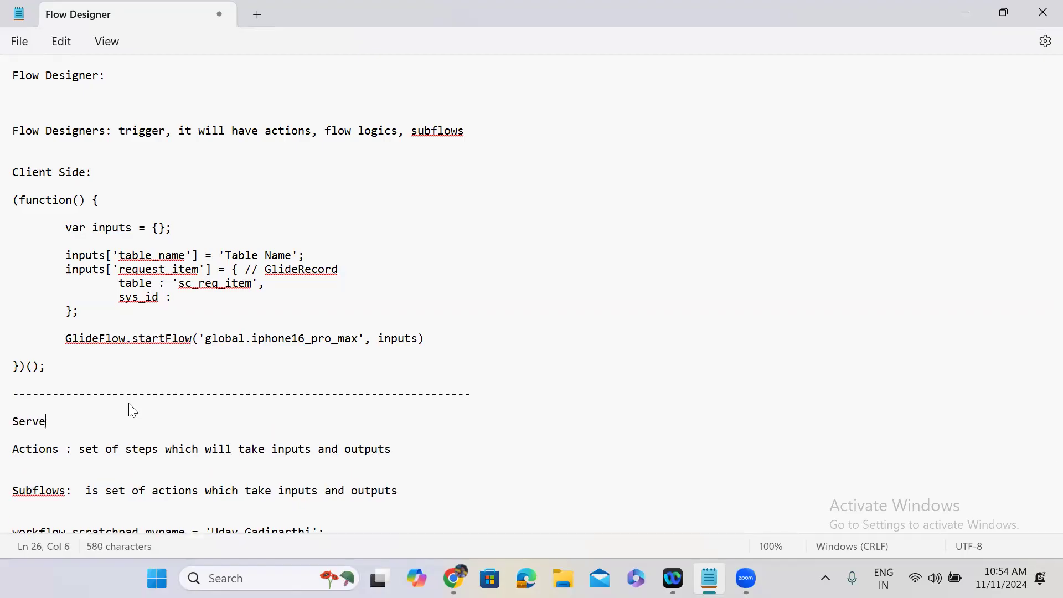
pyautogui.write('r SideL')
pyautogui.press('BackSpace')
pyautogui.write(':')
pyautogui.press('Return')
pyautogui.press('Return')
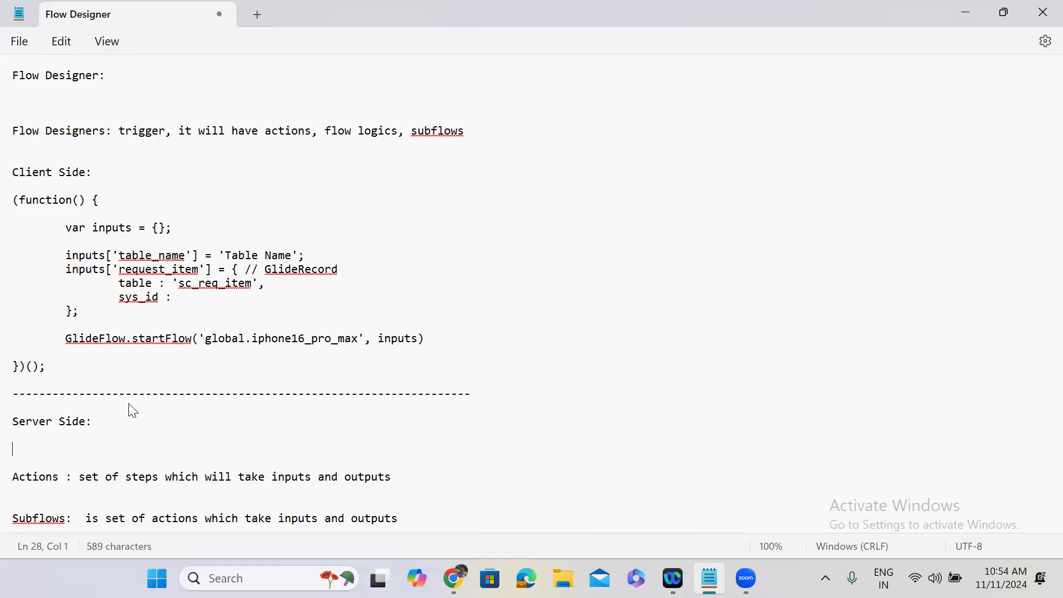
pyautogui.write("(function() {  \ttry { \t\tvar inputs = {}; \t\tinputs['table_name'] = 'Table Name'; \t\tinputs['request_item'] = ; // GlideRecord of table: sc_req_item  \t\t// Start Asynchronously: Uncomment to run in background. \t\t// sn_fd.FlowAPI.getRunner().flow('global.iphone16_pro_max').inBackground().withInputs(inputs).run();  \t\t// Execute Synchronously: Run in foreground. \t\tsn_fd.FlowAPI.getRunner().flow('global.iphone16_pro_max').inForeground().withInputs(inputs).run();  \t} catch (ex) { \t\tvar message = ex.getMessage(); \t\tgs.error(message); \t}  })();")
pyautogui.press('Return')
pyautogui.press('Return')
pyautogui.write('----')
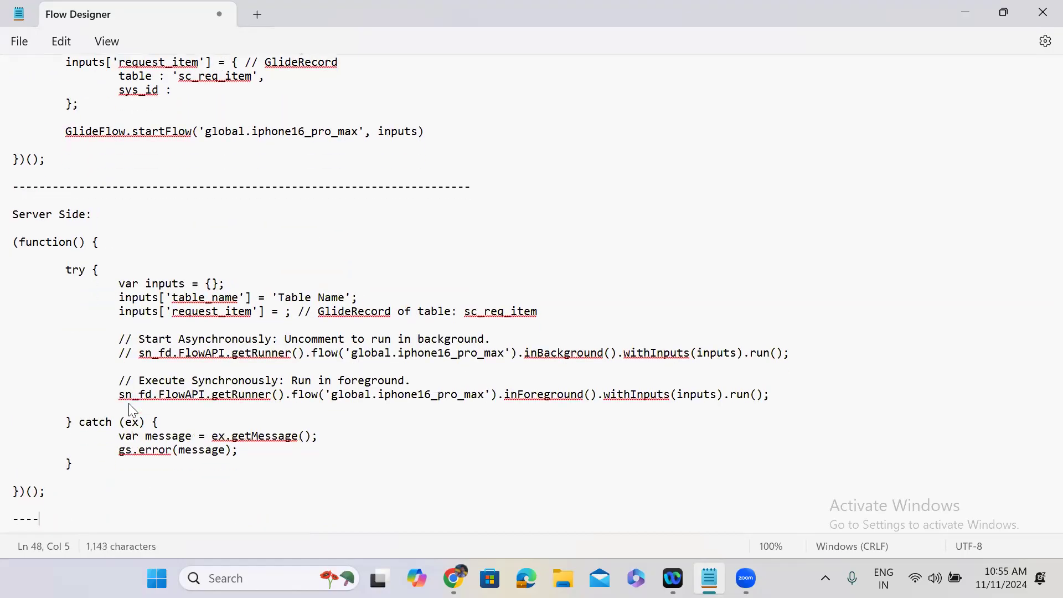
pyautogui.write('-----------------------------------------------------------------------')
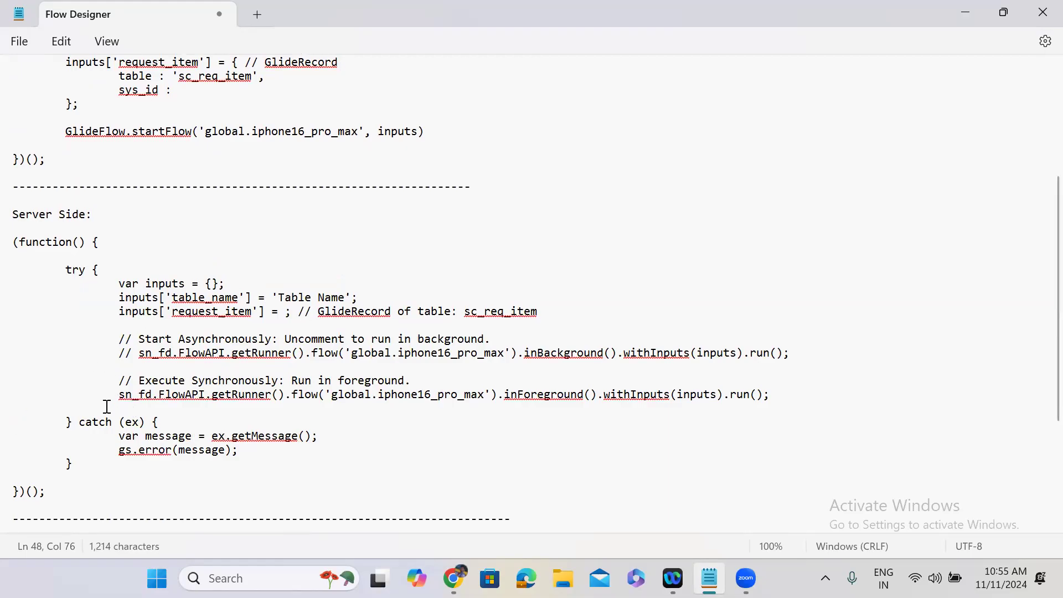
# Step: Review the pasted sn_fd.FlowAPI.getRunner() call for global.iphone16_pro_max and its commented background-run lines
pyautogui.moveTo(120, 397); pyautogui.dragTo(155, 397)
pyautogui.doubleClick(175, 395)
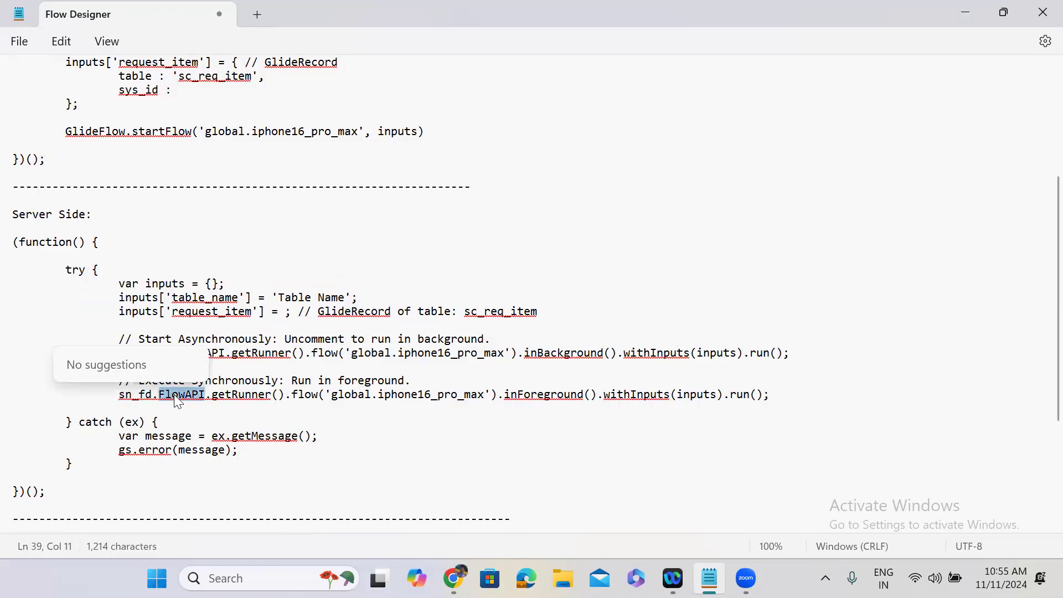
pyautogui.doubleClick(240, 395)
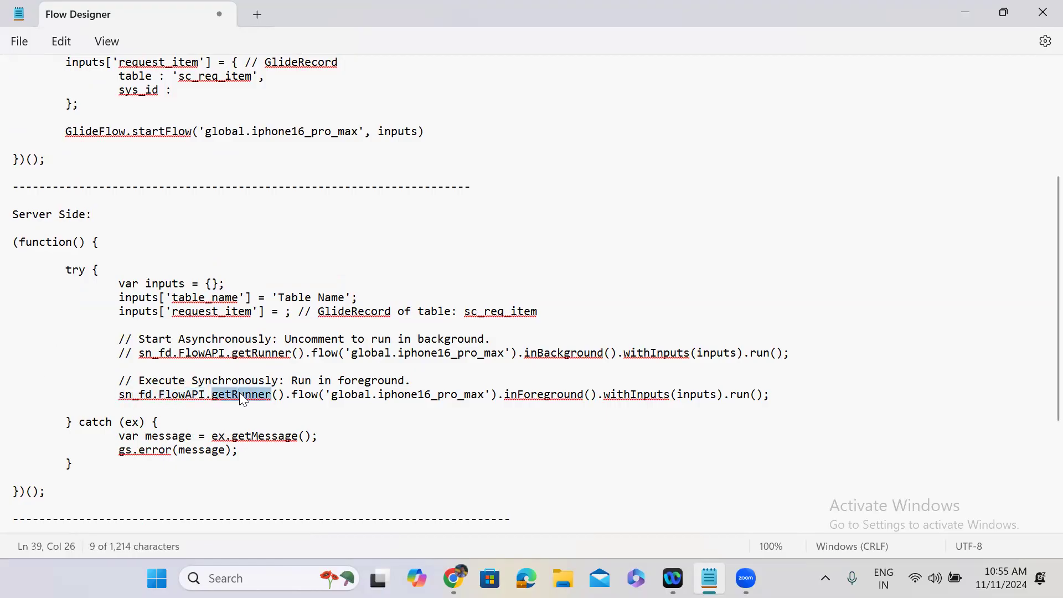
pyautogui.doubleClick(304, 395)
pyautogui.moveTo(335, 397); pyautogui.dragTo(486, 395)
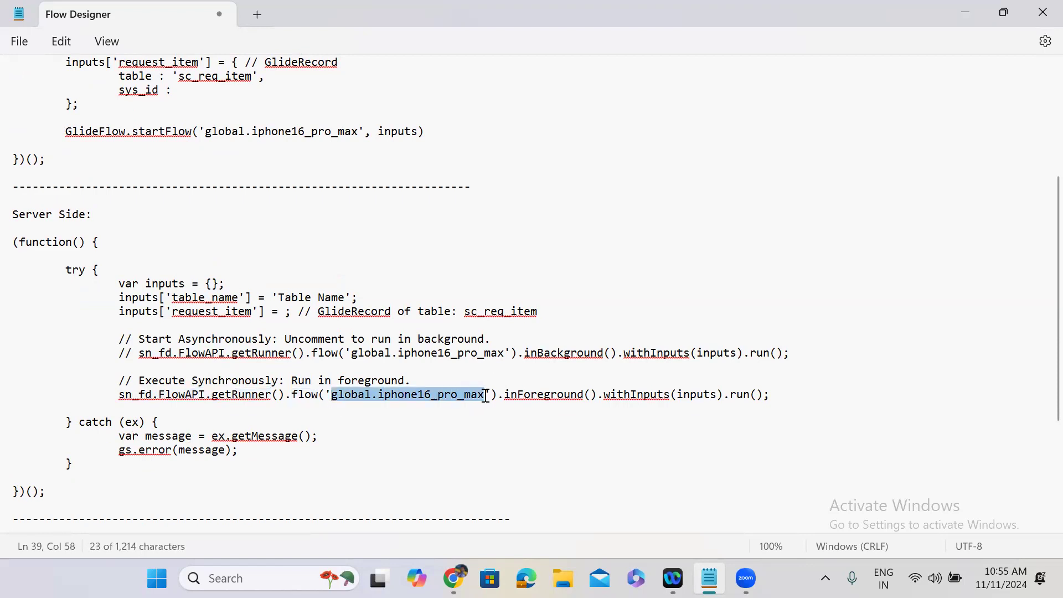
pyautogui.doubleClick(523, 395)
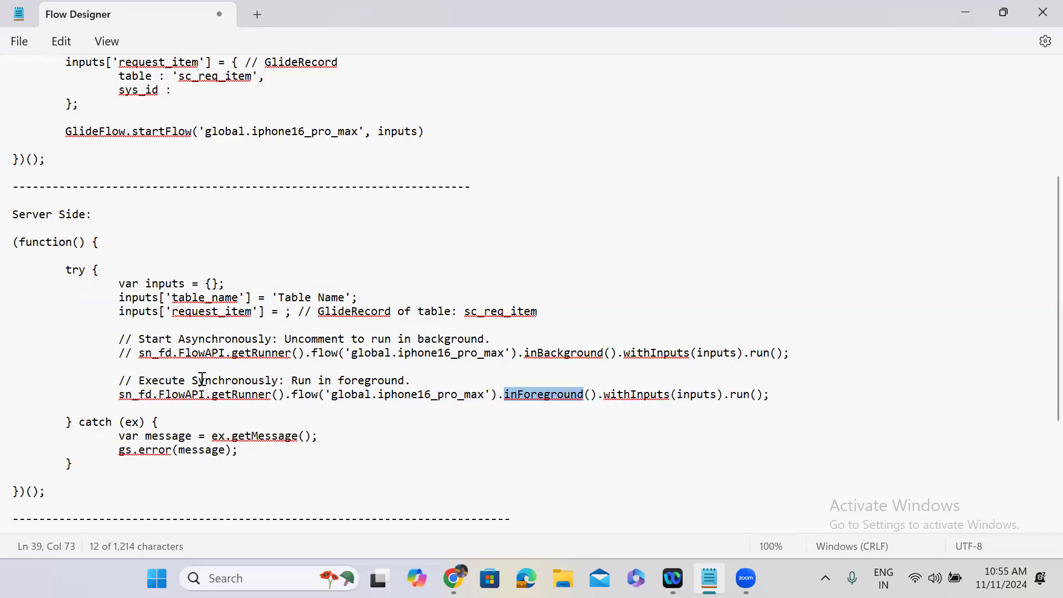
pyautogui.moveTo(193, 382); pyautogui.dragTo(278, 382)
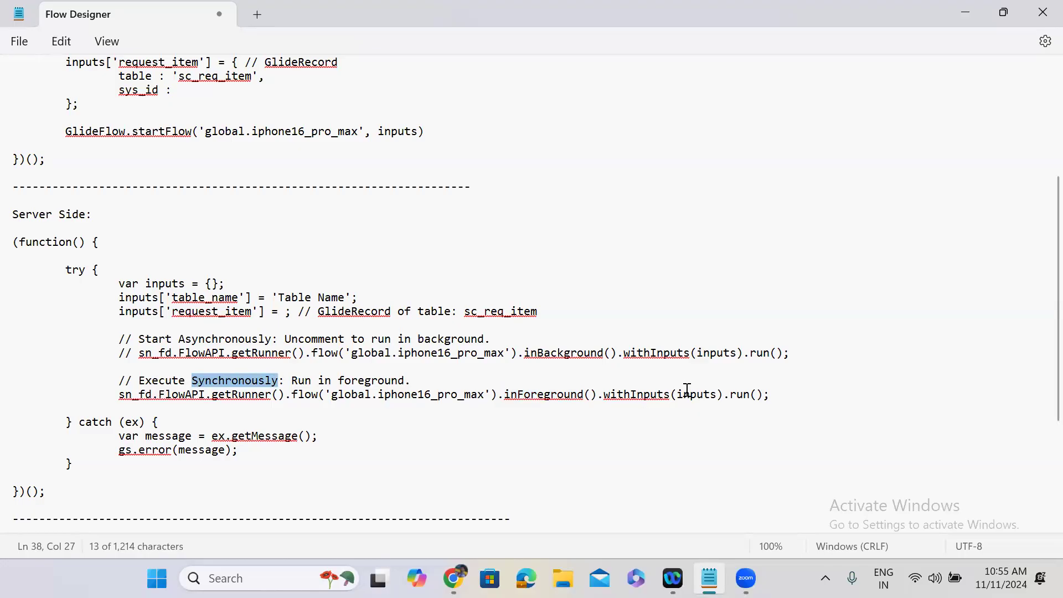
pyautogui.doubleClick(701, 400)
pyautogui.moveTo(701, 400); pyautogui.dragTo(750, 404)
pyautogui.doubleClick(749, 398)
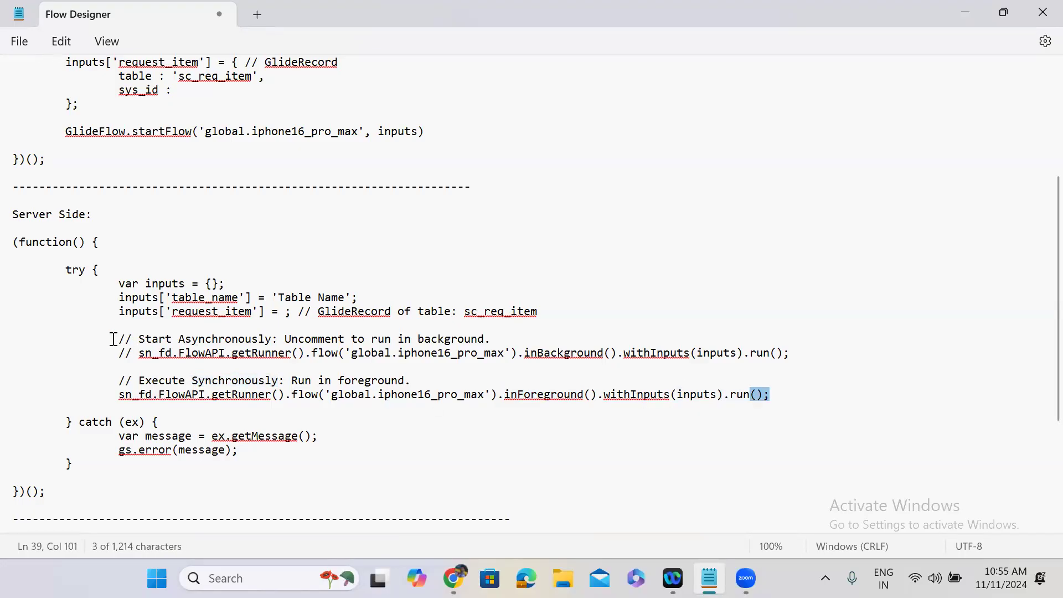
pyautogui.moveTo(114, 344); pyautogui.dragTo(797, 367)
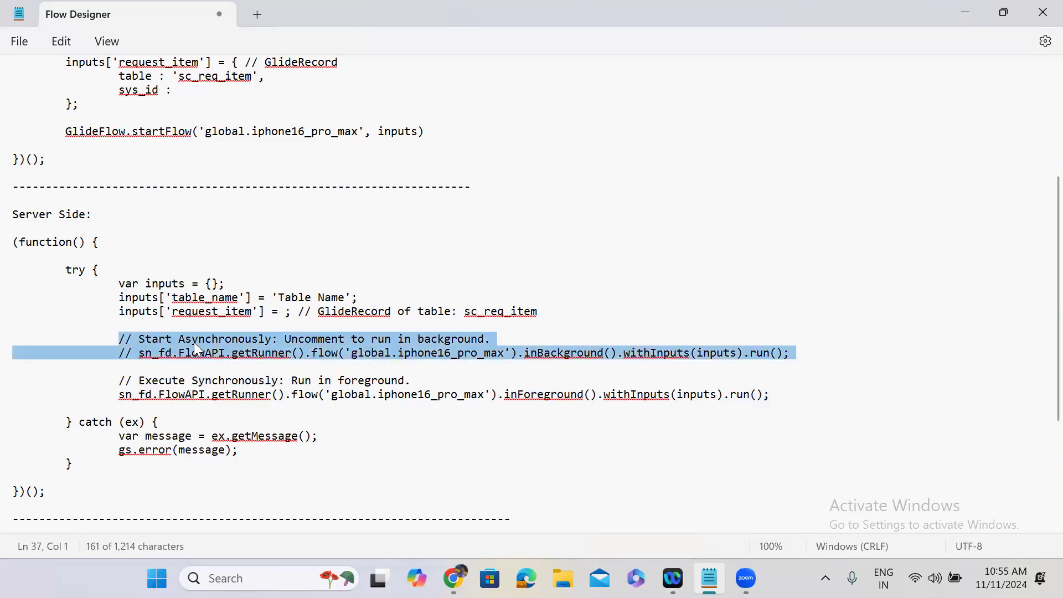
pyautogui.click(316, 350)
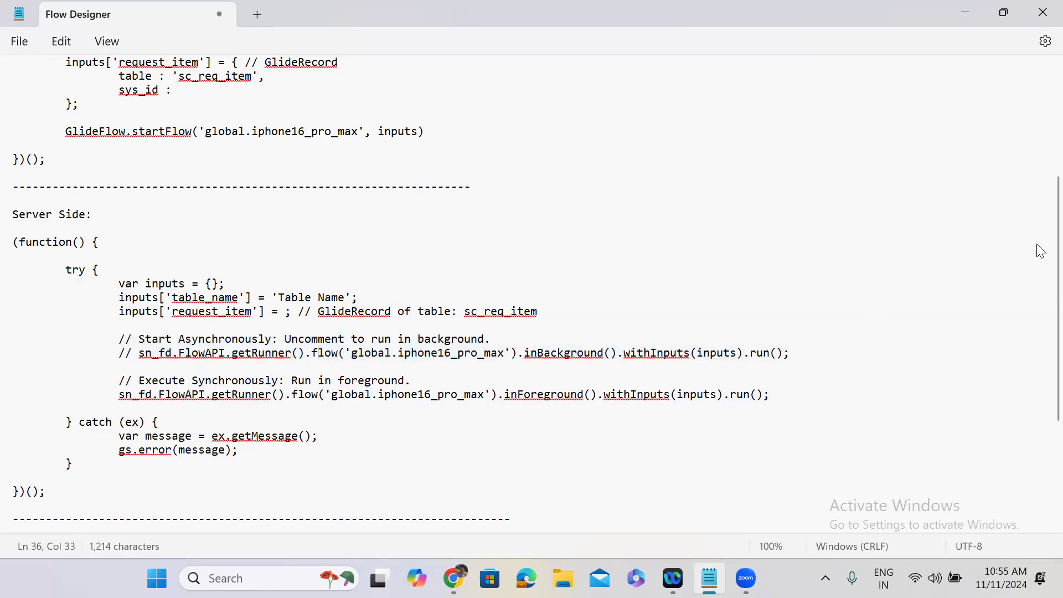
# Step: Add a blank line below the Actions note, then minimize Notepad and close the snippet dialog
pyautogui.scroll(-5, 1040, 250)
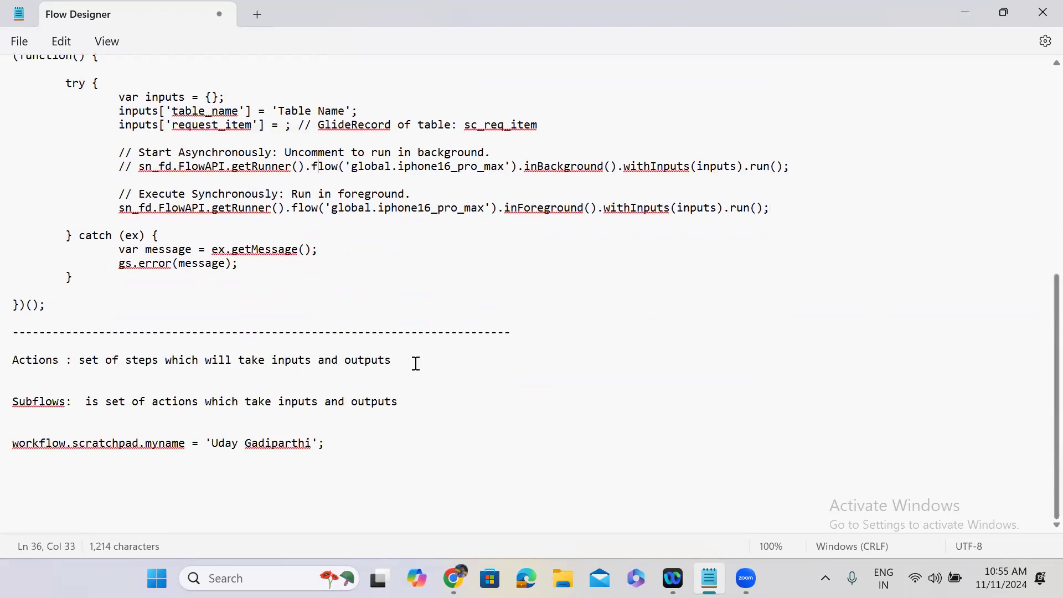
pyautogui.click(402, 360)
pyautogui.press('Return')
pyautogui.press('Return')
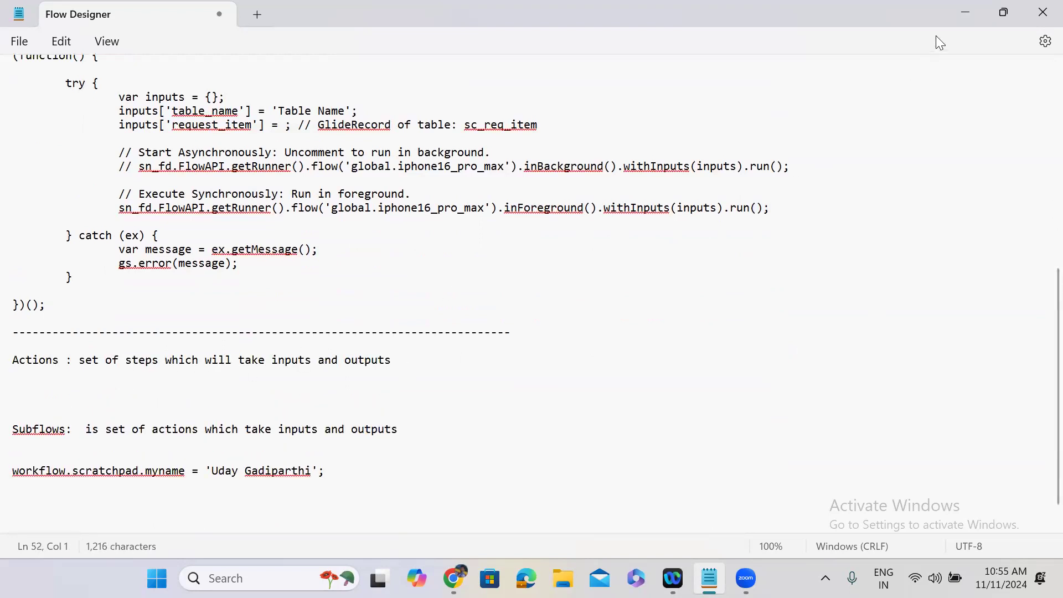
pyautogui.click(954, 15)
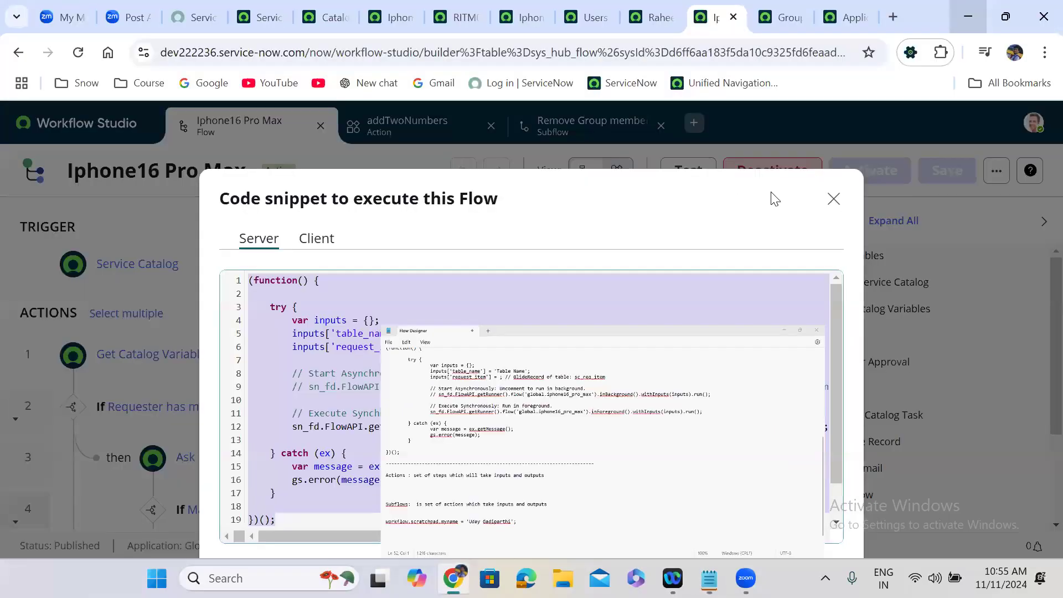
pyautogui.click(429, 124)
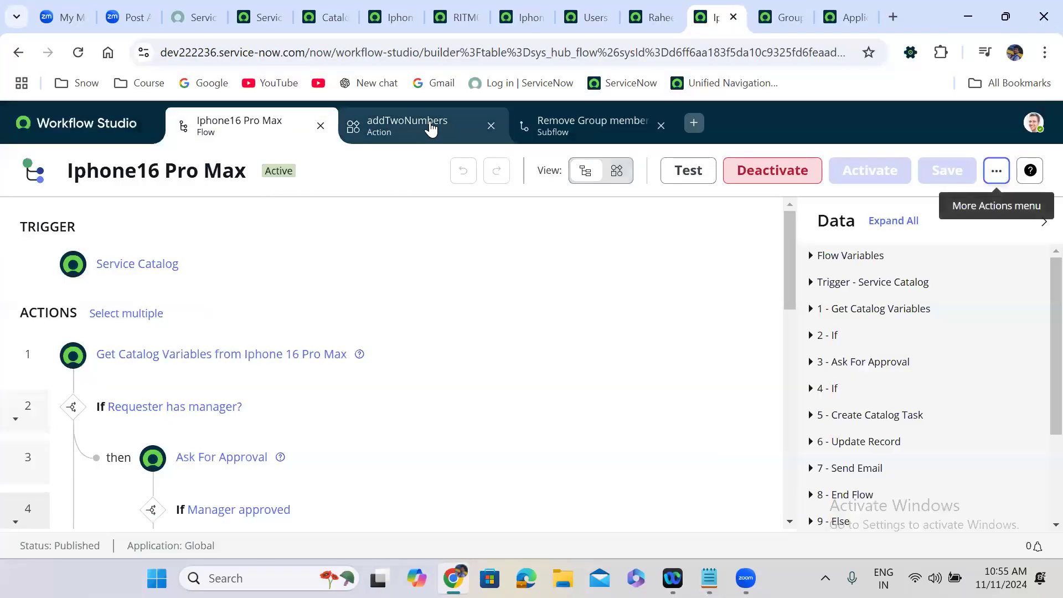
# Step: Generate the addTwoNumbers action's code snippet and select all its Client tab code for Notepad
pyautogui.click(996, 171)
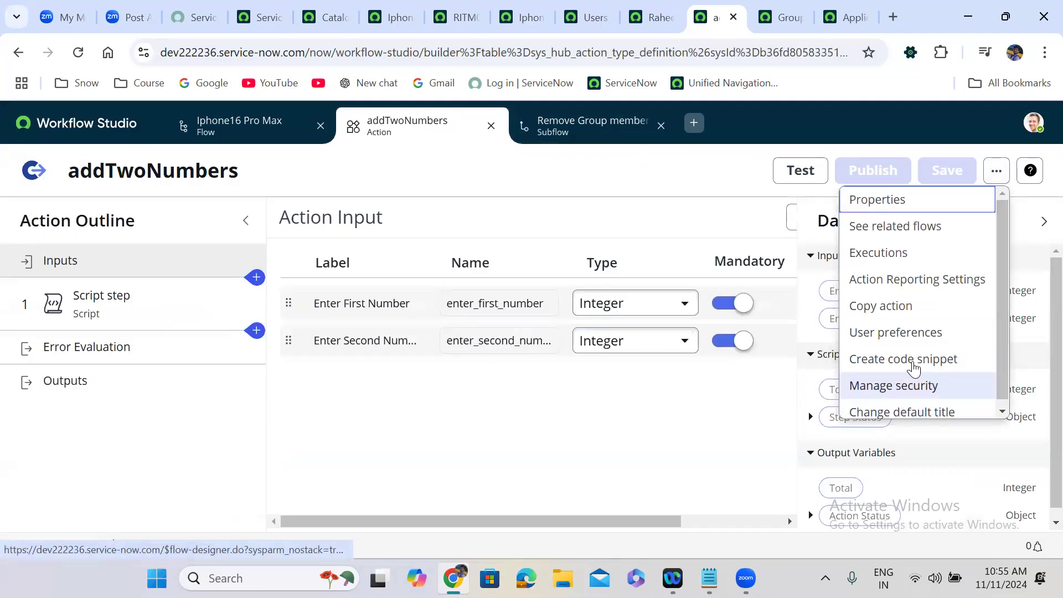
pyautogui.click(912, 360)
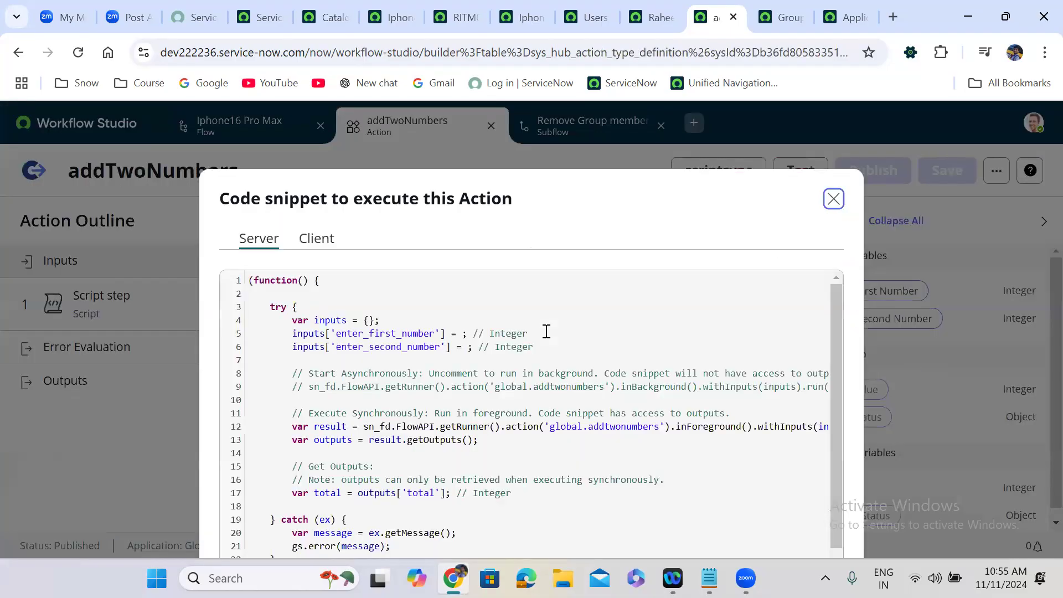
pyautogui.click(320, 243)
pyautogui.moveTo(252, 354); pyautogui.dragTo(431, 553)
pyautogui.click(270, 408)
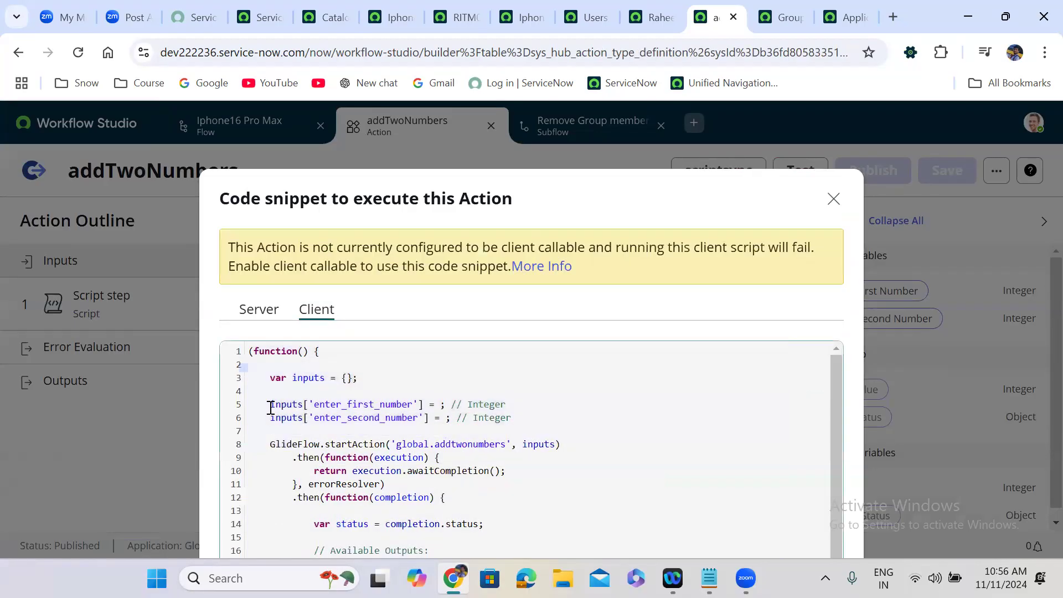
pyautogui.hotkey('ctrl', 'a')
pyautogui.hotkey('ctrl', 'c')
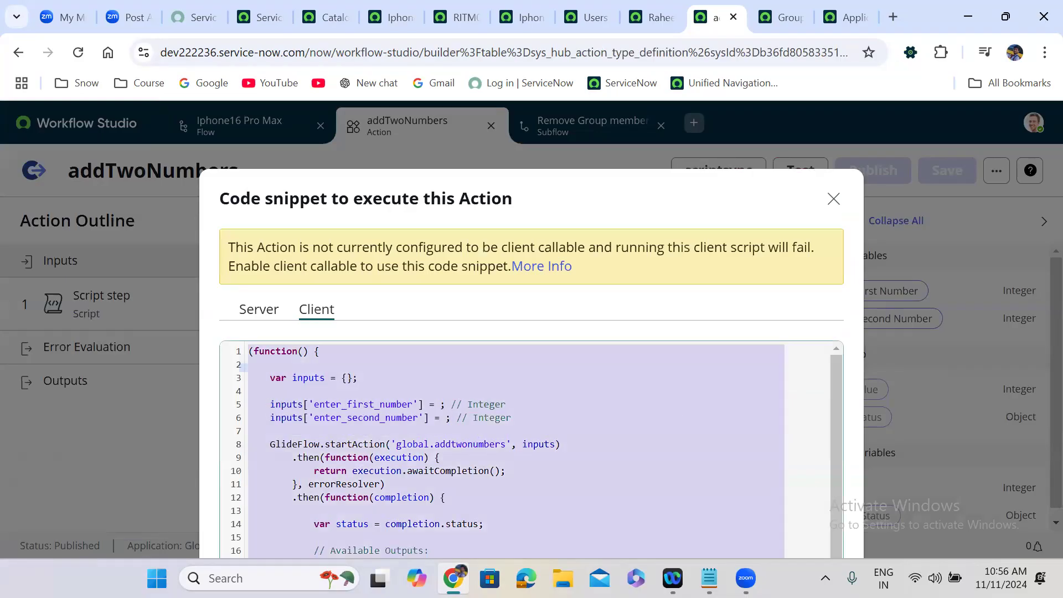
pyautogui.click(709, 578)
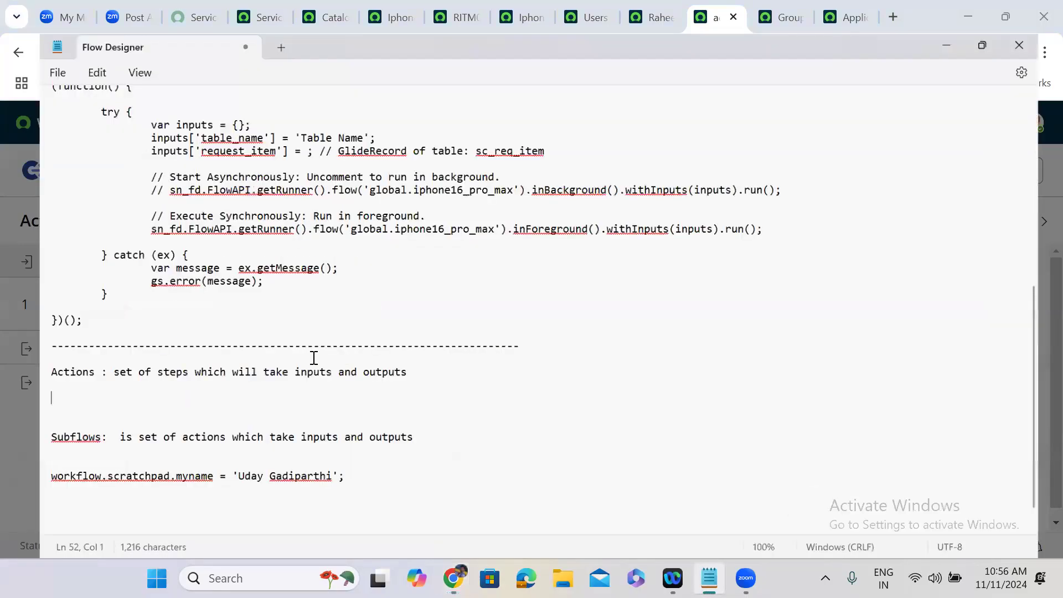
# Step: Maximize Notepad and add a 'Client Side:' heading with the pasted client code and a dashed line
pyautogui.press('super+Up')
pyautogui.write('ent Side')
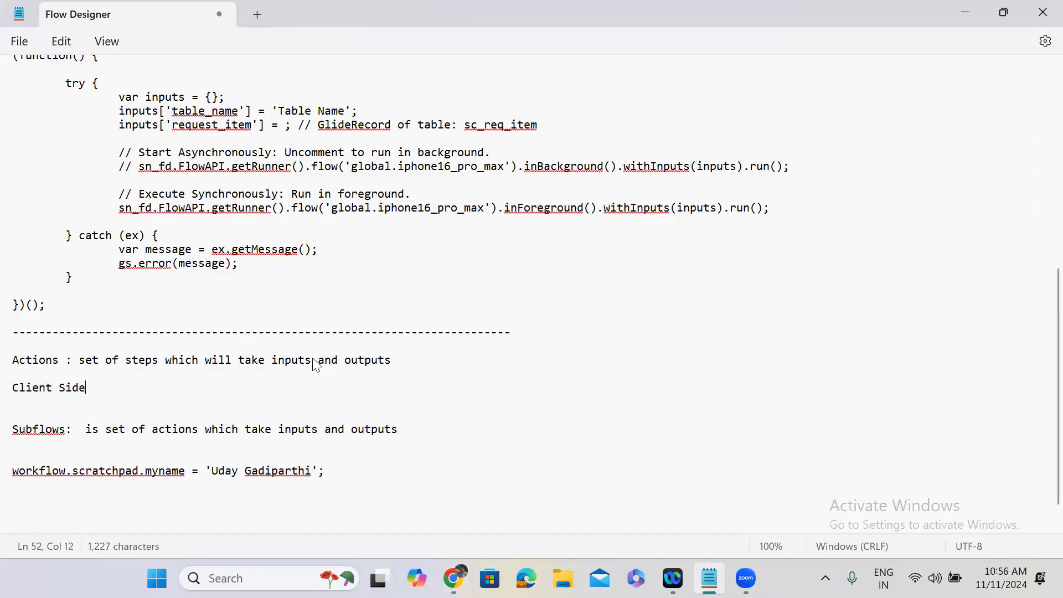
pyautogui.write(':')
pyautogui.press('Return')
pyautogui.press('Return')
pyautogui.hotkey('ctrl', 'v')
pyautogui.press('Return')
pyautogui.write('-----------------------------------------')
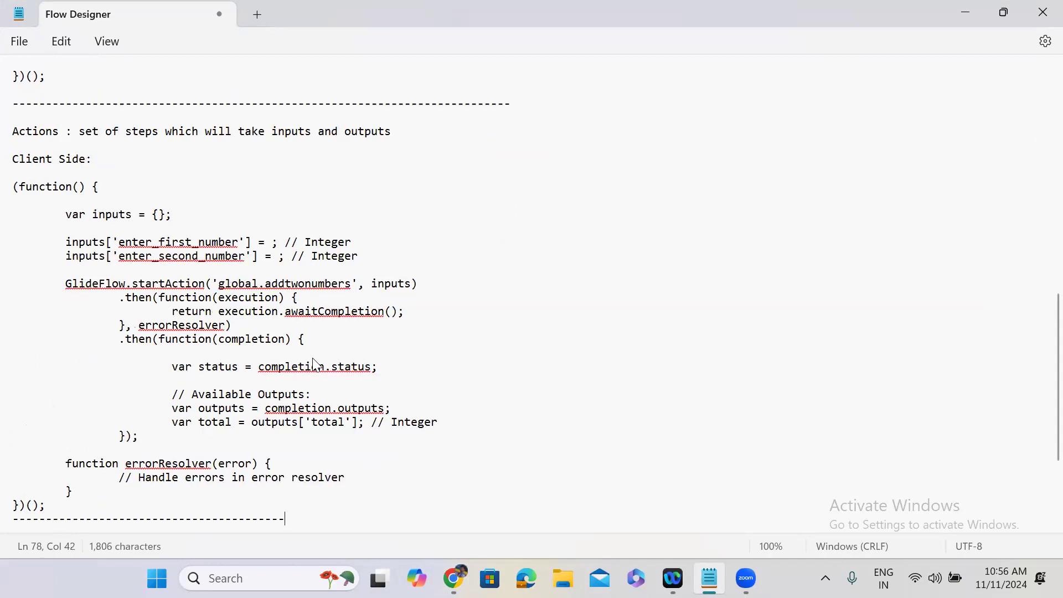
pyautogui.write('--------------------------------------------------')
pyautogui.press('Return')
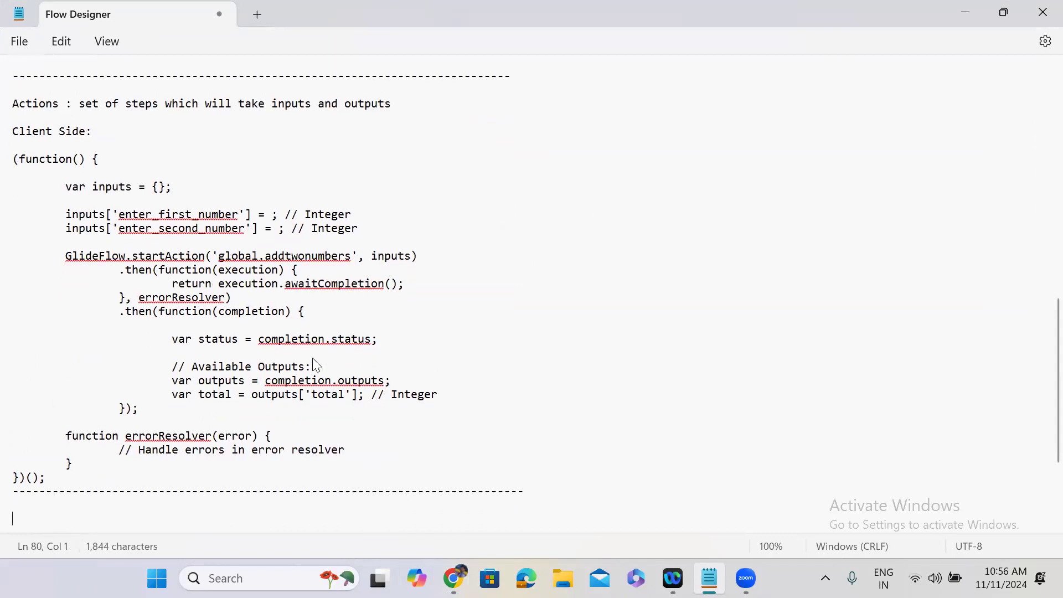
# Step: Take the snippet's Server tab code and paste it under a new 'Server Side:' heading
pyautogui.hotkey('alt', 'Tab')
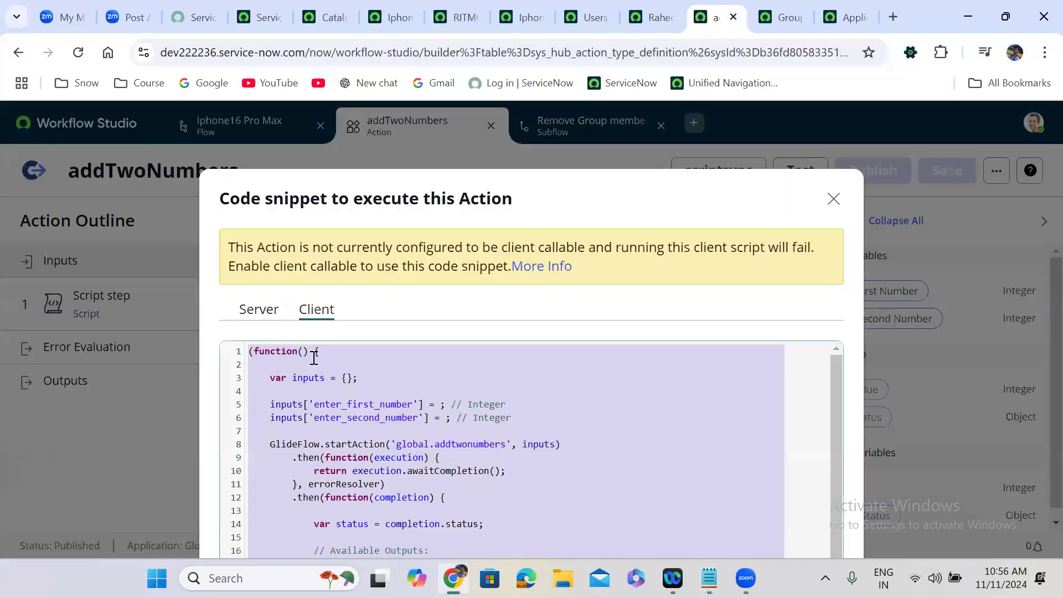
pyautogui.click(260, 307)
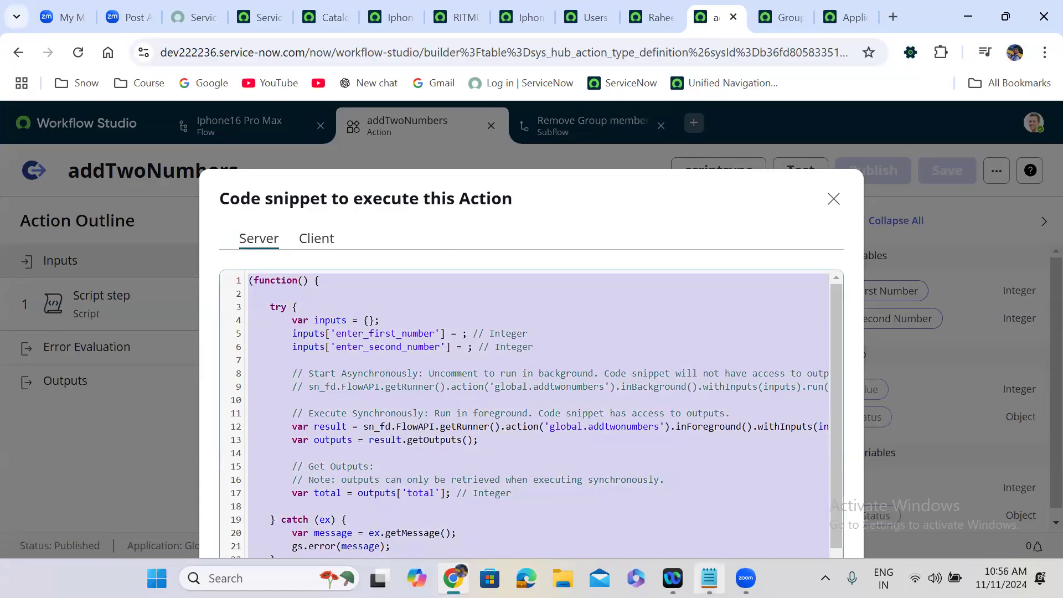
pyautogui.click(709, 577)
pyautogui.write('Server Side:')
pyautogui.press('Return')
pyautogui.press('Return')
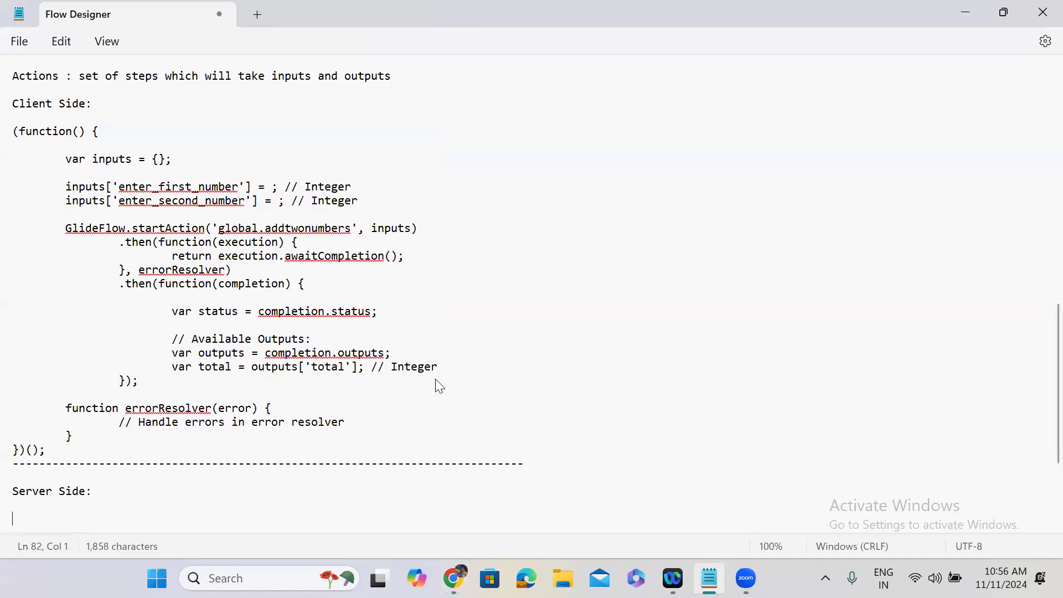
pyautogui.write("(function() {  \ttry { \t\tvar inputs = {}; \t\tinputs['enter_first_number'] = ; // Integer \t\tinputs['enter_second_number'] = ; // Integer  \t\t// Start Asynchronously: Uncomment to run in background. Code snippet will not have access to outputs. \t\t// sn_fd.FlowAPI.getRunner().action('global.addtwonumbers').inBackground().withInputs(inputs).run();  \t\t// Execute Synchronously: Run in foreground. Code snippet has access to outputs. \t\tvar result = sn_fd.FlowAPI.getRunner().action('global.addtwonumbers').inForeground().withInputs(inputs).run(); \t\tvar outputs = result.getOutputs();  \t\t// Get Outputs: \t\t// Note: outputs can only be retrieved when executing synchronously. \t\tvar total = outputs['total']; // Integer  \t} catch (ex) { \t\tvar message = ex.getMessage(); \t\tgs.error(message); \t}  })();")
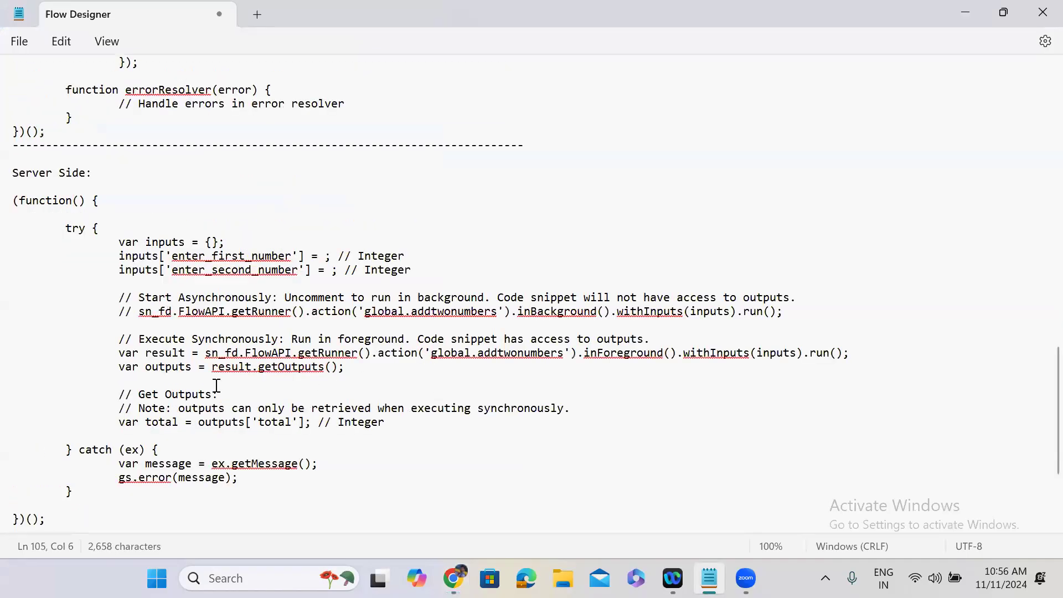
# Step: Compare the action's sn_fd.FlowAPI server call against the flow snippet's call above it
pyautogui.moveTo(205, 352); pyautogui.dragTo(366, 355)
pyautogui.click(392, 355)
pyautogui.doubleClick(391, 355)
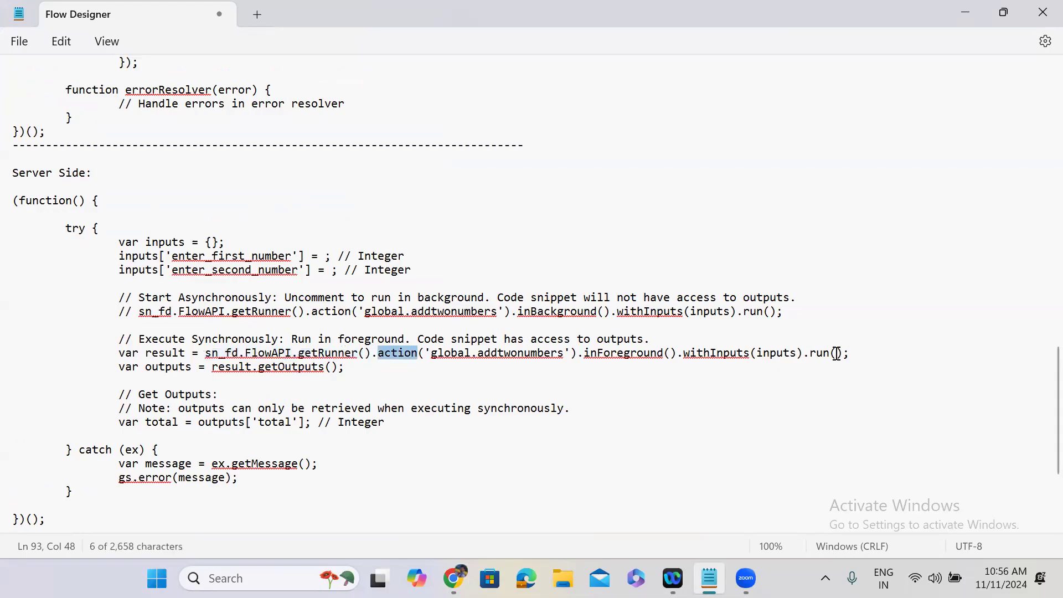
pyautogui.scroll(15, 1039, 394)
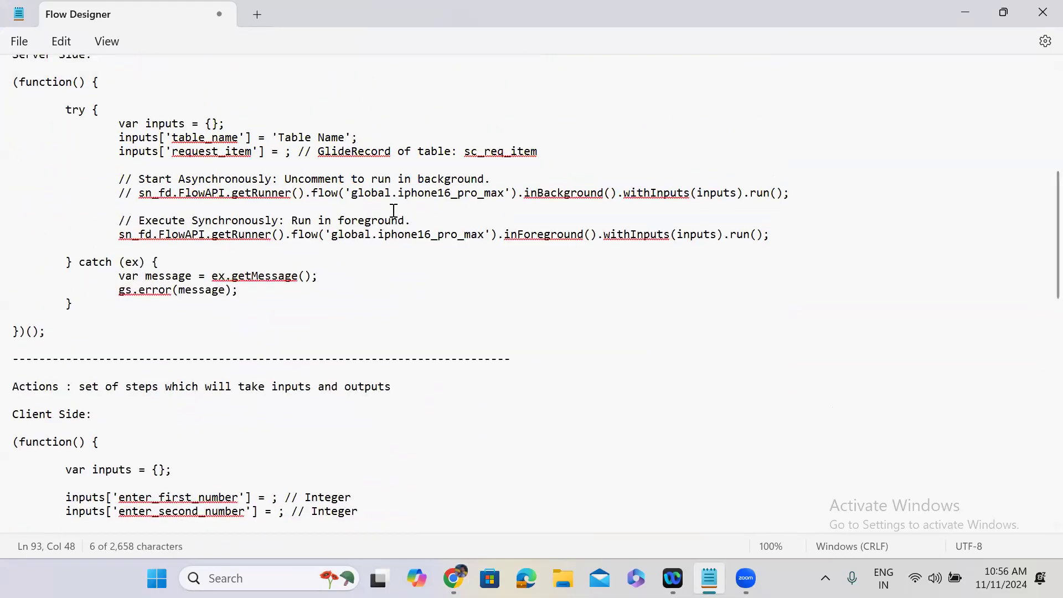
pyautogui.doubleClick(305, 234)
pyautogui.scroll(-13, 1039, 332)
pyautogui.scroll(-2, 1039, 429)
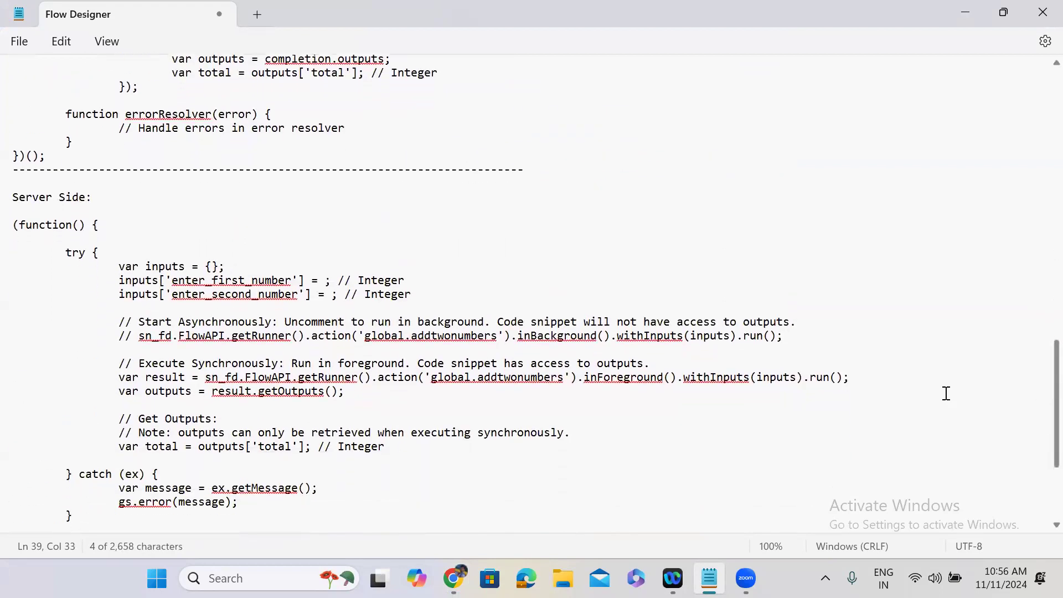
pyautogui.doubleClick(398, 378)
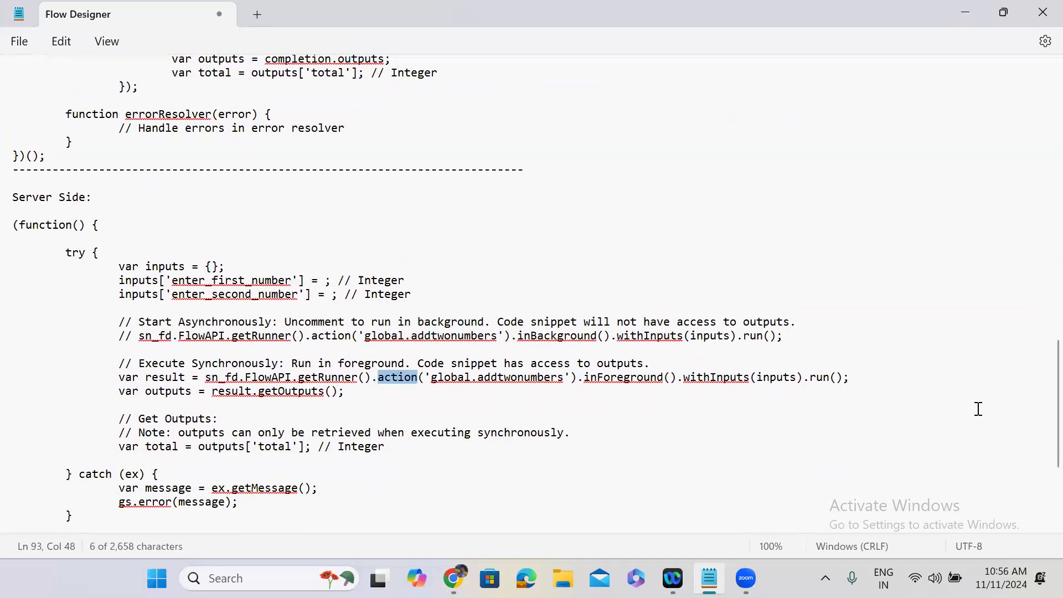
pyautogui.scroll(6, 1040, 390)
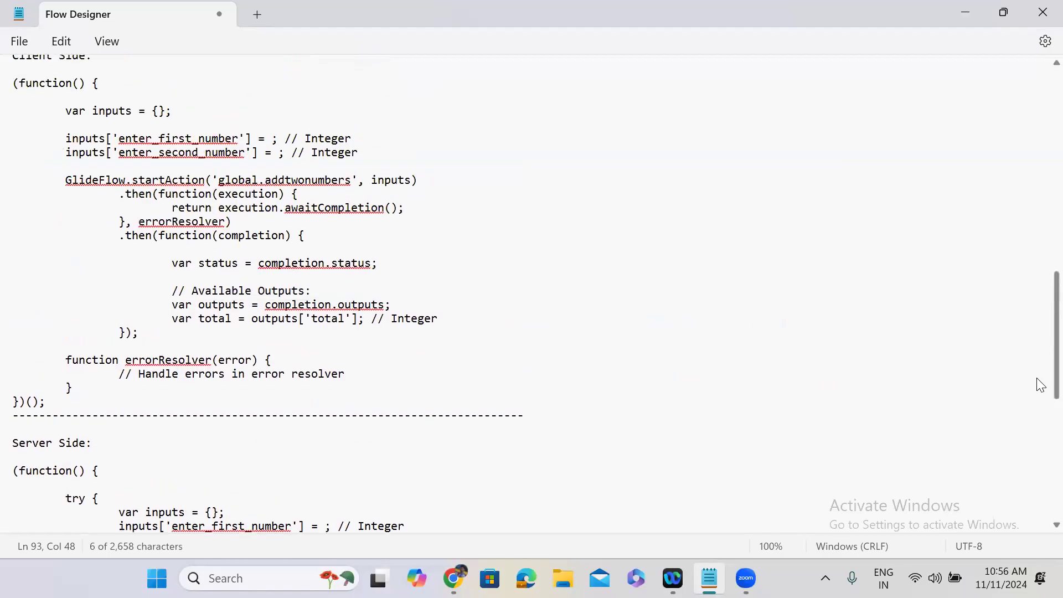
pyautogui.scroll(4, 1040, 386)
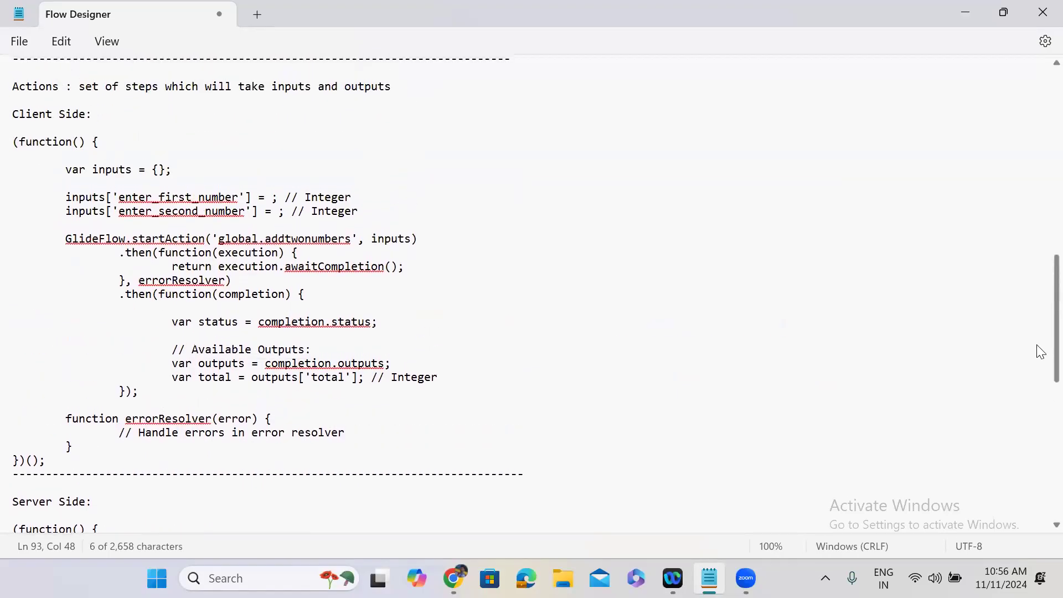
pyautogui.scroll(-2, 1040, 355)
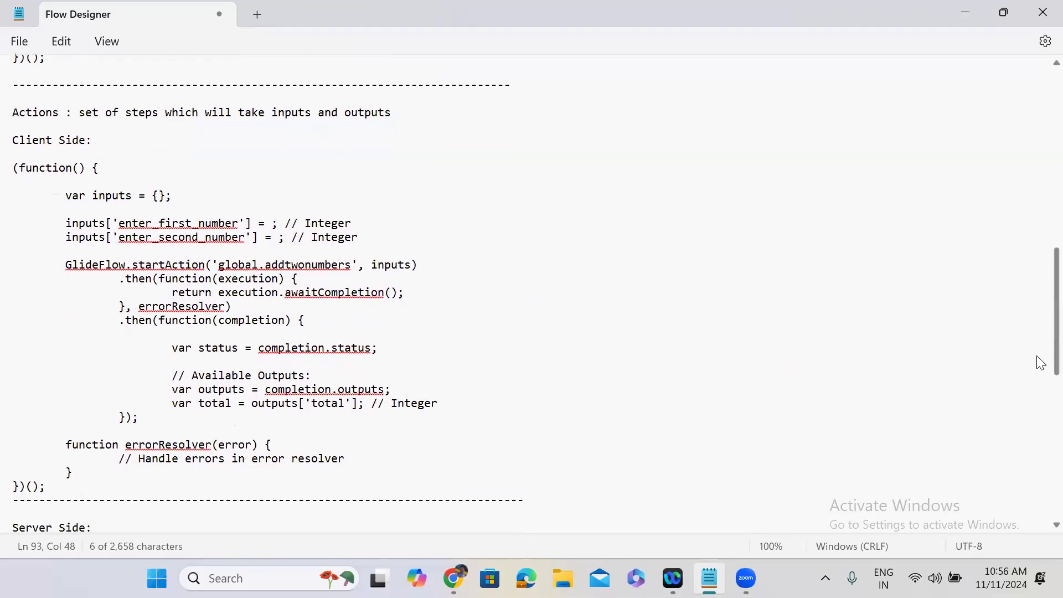
pyautogui.scroll(1, 1037, 361)
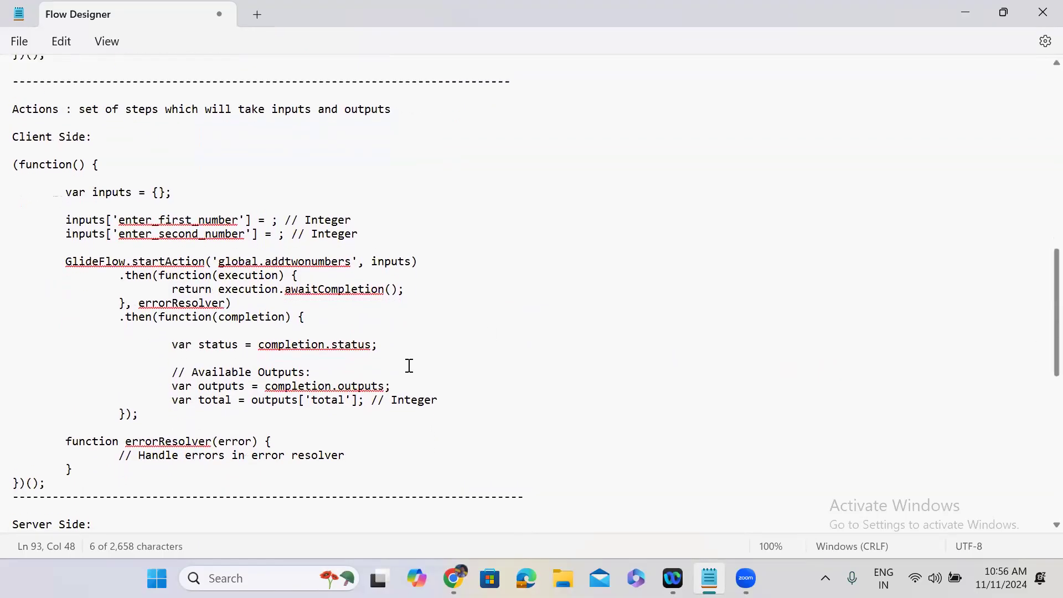
# Step: Review the client code's GlideFlow.startAction call with the addtwonumbers action and inputs
pyautogui.doubleClick(103, 256)
pyautogui.doubleClick(171, 275)
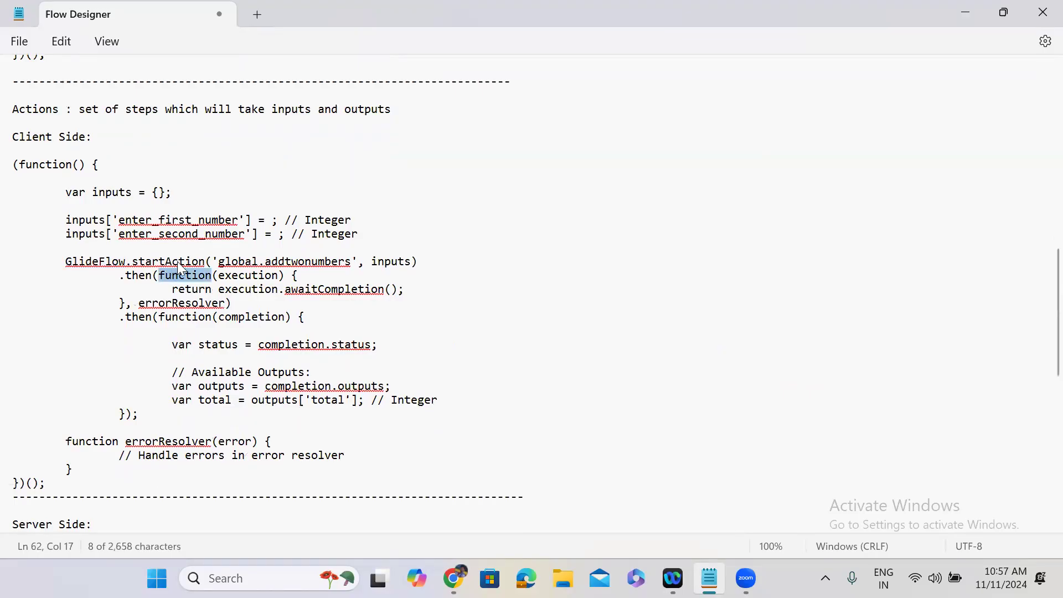
pyautogui.doubleClick(178, 263)
pyautogui.doubleClick(321, 263)
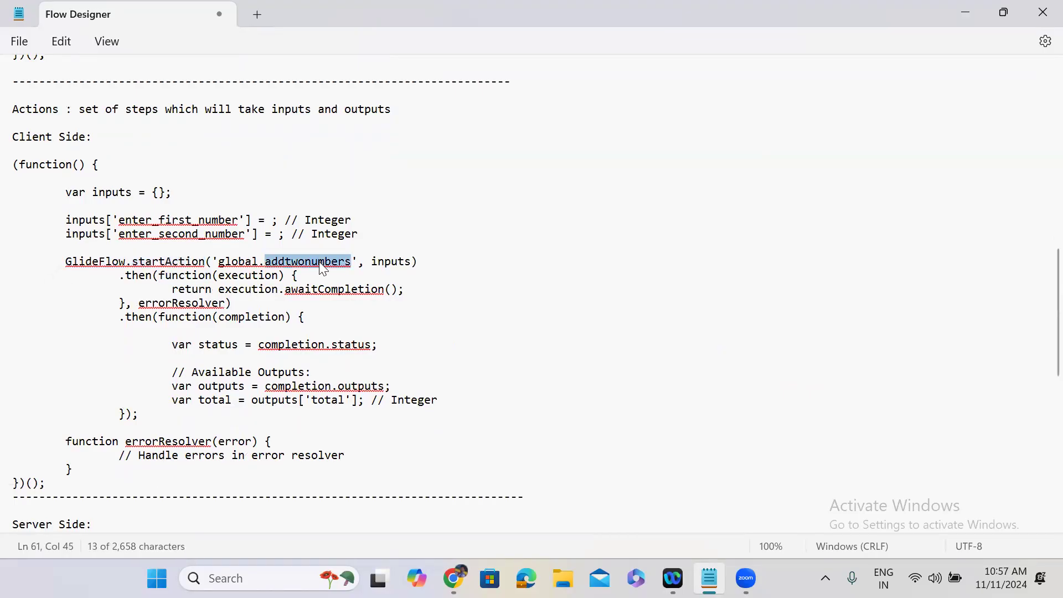
pyautogui.doubleClick(382, 262)
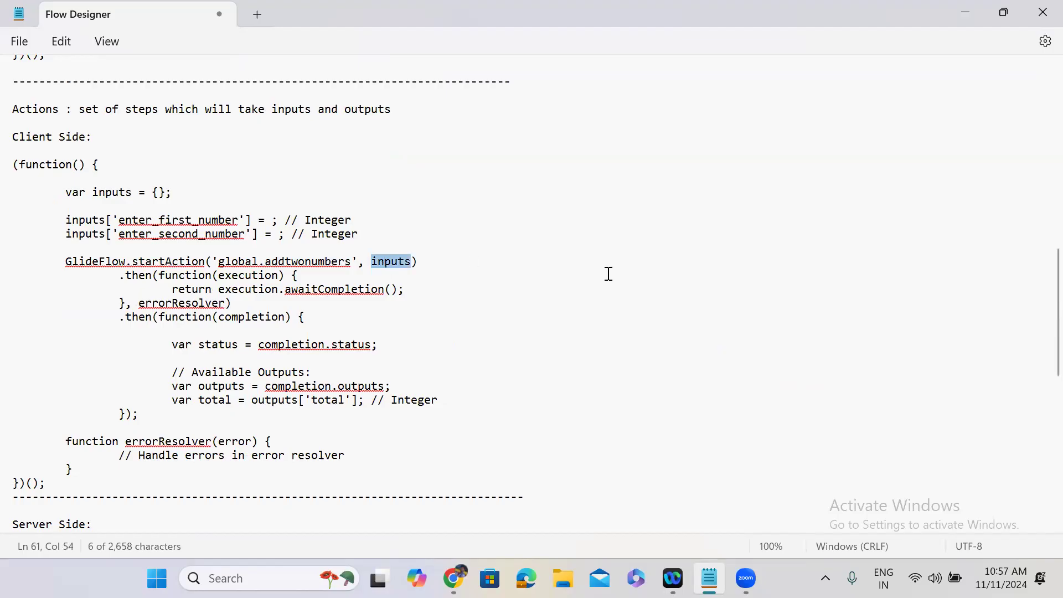
# Step: Review the server call's getRunner, action, addtwonumbers, inForeground, withInputs and run parts
pyautogui.scroll(-10, 1039, 344)
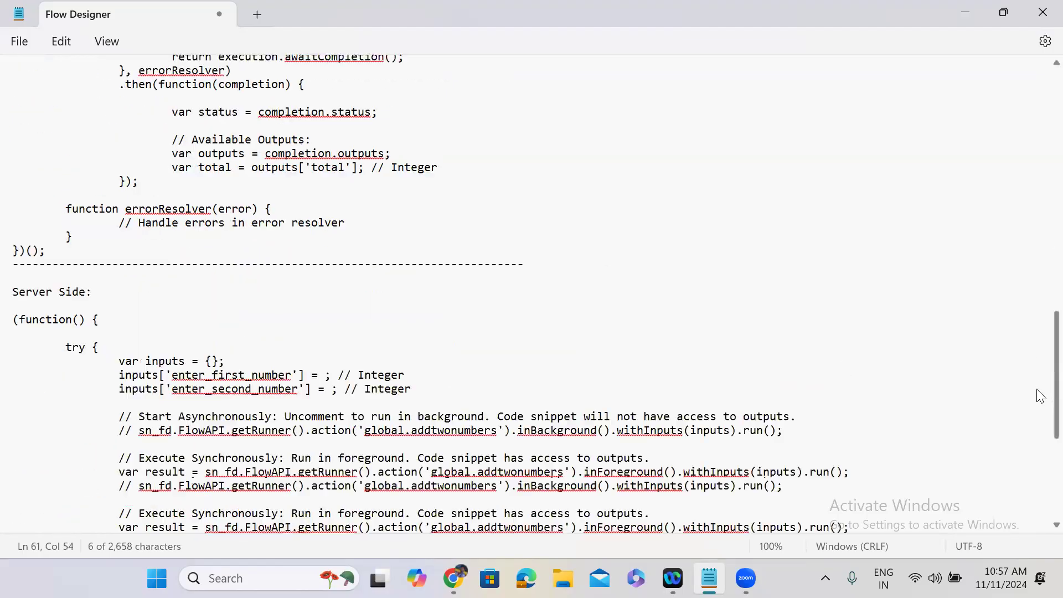
pyautogui.scroll(-1, 1040, 419)
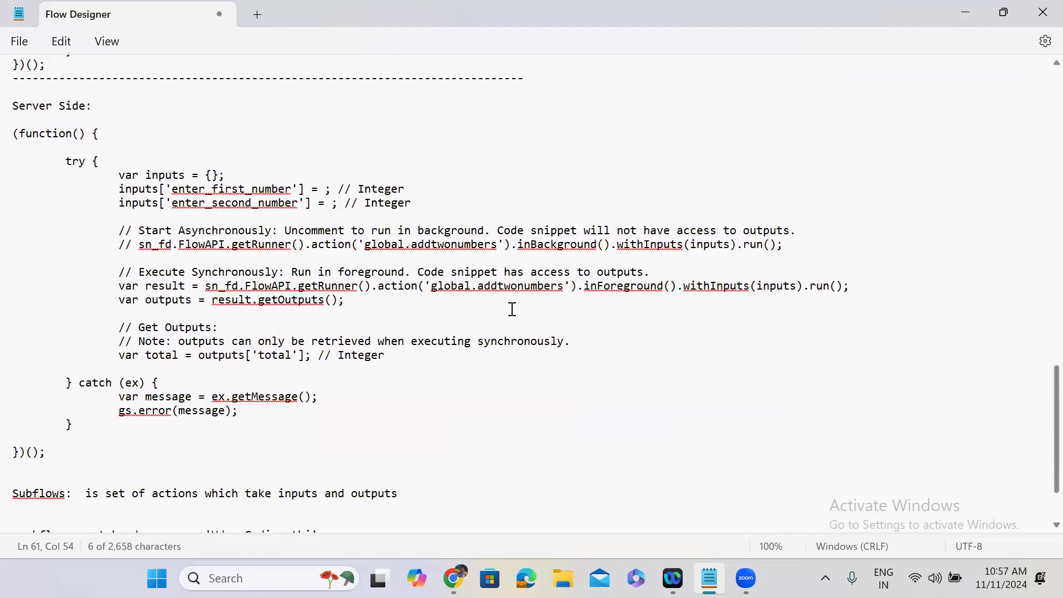
pyautogui.moveTo(218, 287); pyautogui.dragTo(222, 288)
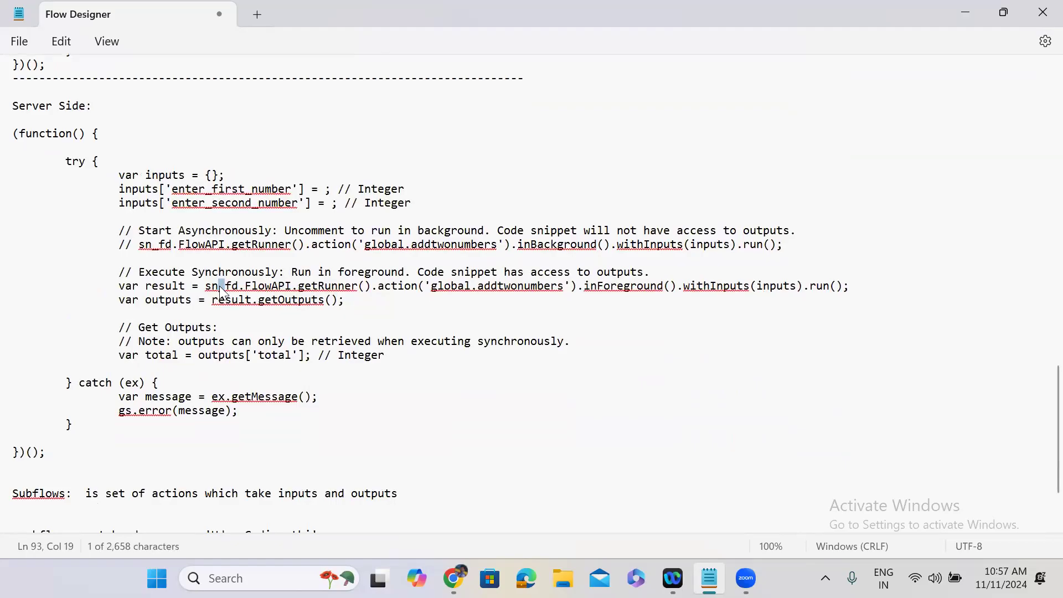
pyautogui.doubleClick(350, 286)
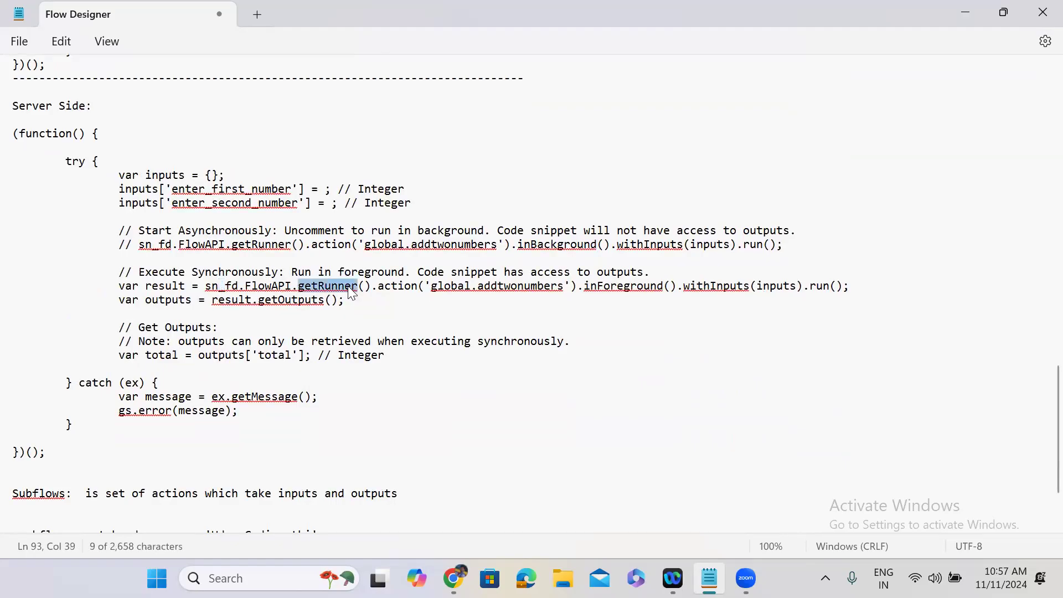
pyautogui.doubleClick(398, 300)
pyautogui.doubleClick(397, 287)
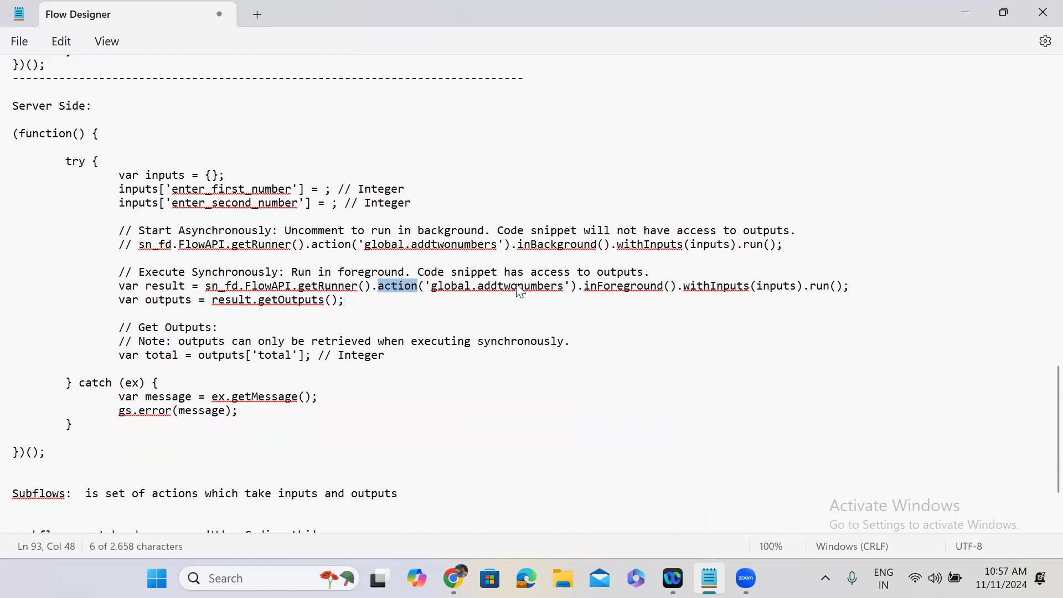
pyautogui.moveTo(397, 287); pyautogui.dragTo(559, 287)
pyautogui.doubleClick(556, 287)
pyautogui.doubleClick(633, 288)
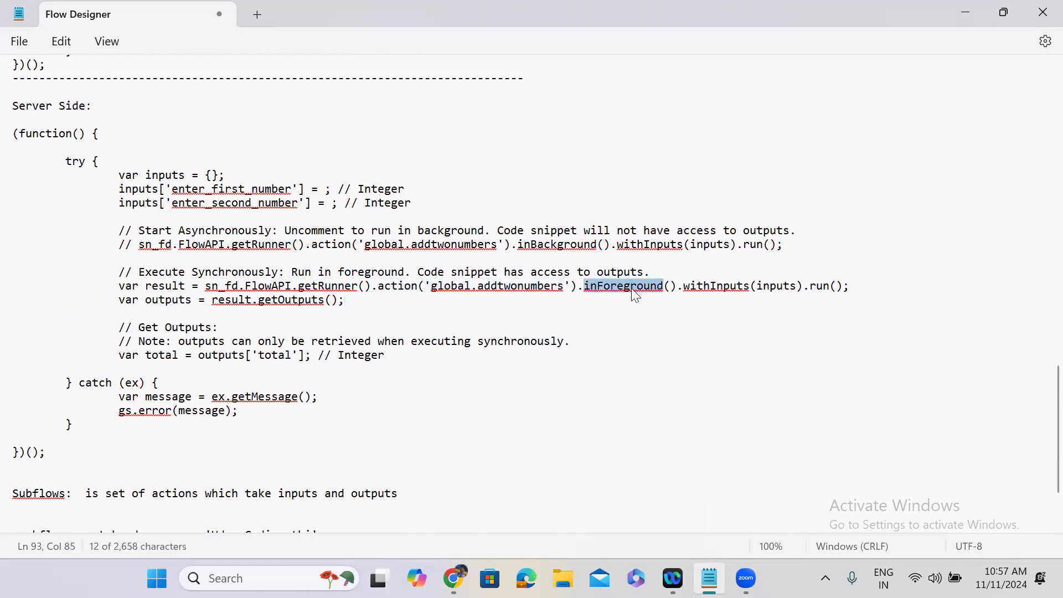
pyautogui.doubleClick(707, 288)
pyautogui.doubleClick(816, 288)
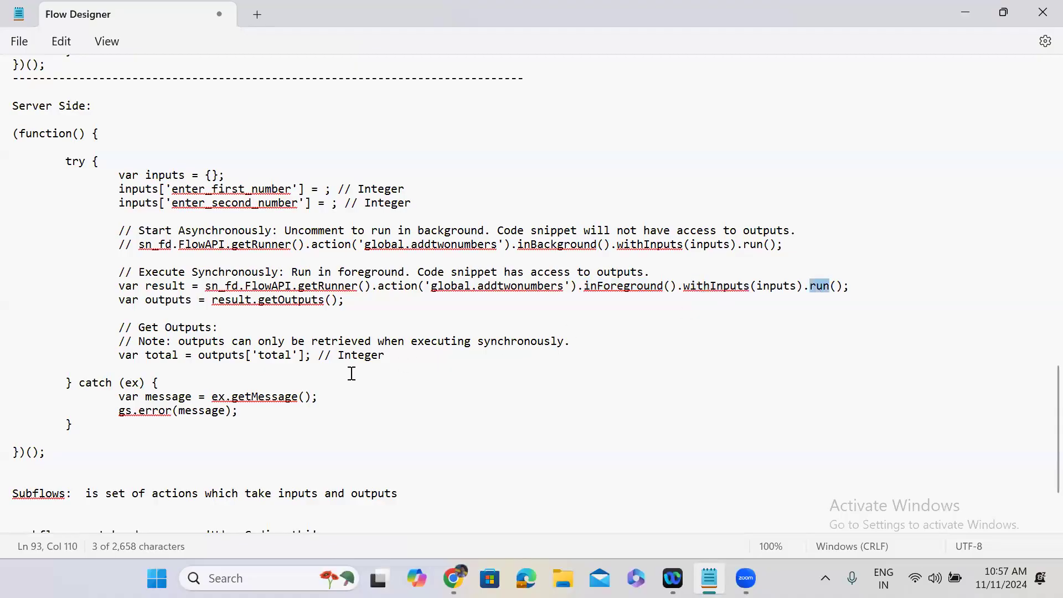
# Step: Insert a dashed separator line on the empty line above the Subflows note
pyautogui.click(13, 477)
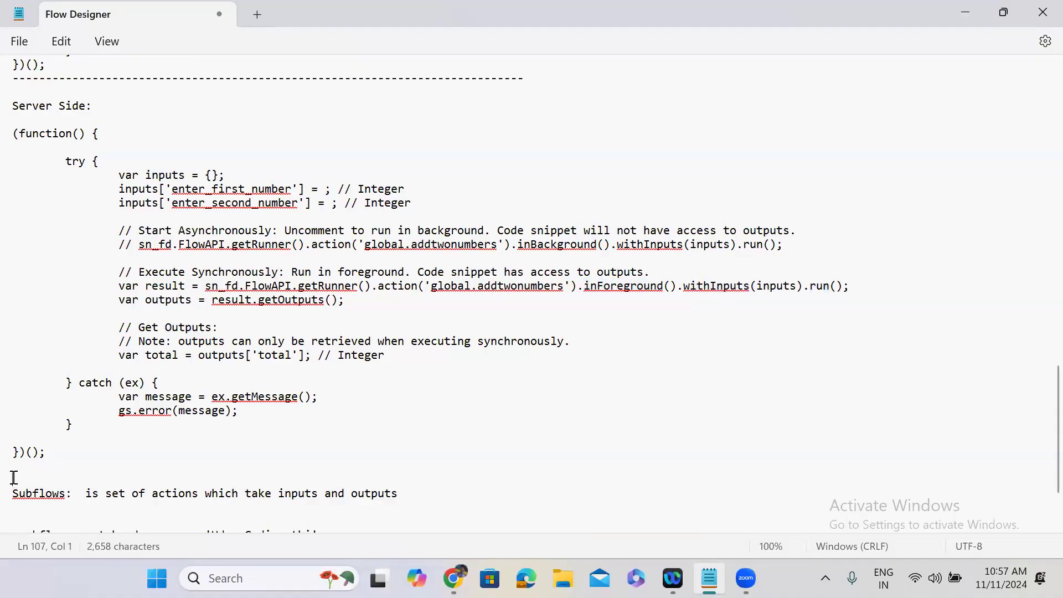
pyautogui.write('----------------------------------------------------------------------------')
pyautogui.press('Return')
pyautogui.press('Down')
pyautogui.press('Down')
pyautogui.press('Down')
pyautogui.press('Down')
pyautogui.press('Down')
pyautogui.press('Down')
pyautogui.press('Down')
pyautogui.press('Down')
pyautogui.press('Down')
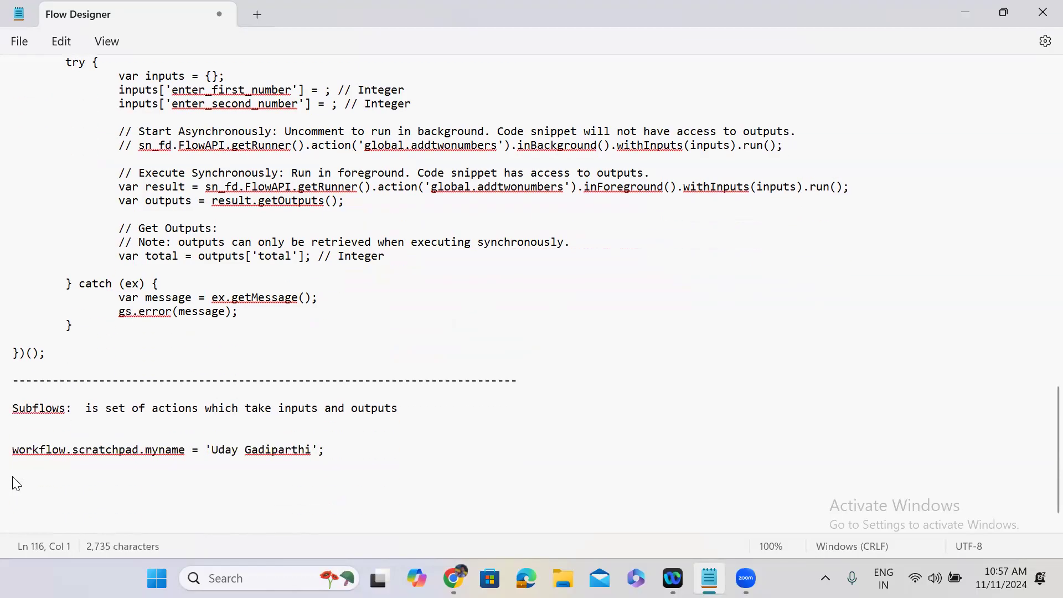
# Step: Minimize Notepad, close the addTwoNumbers snippet dialog, and switch to the Remove Group member subflow
pyautogui.click(965, 12)
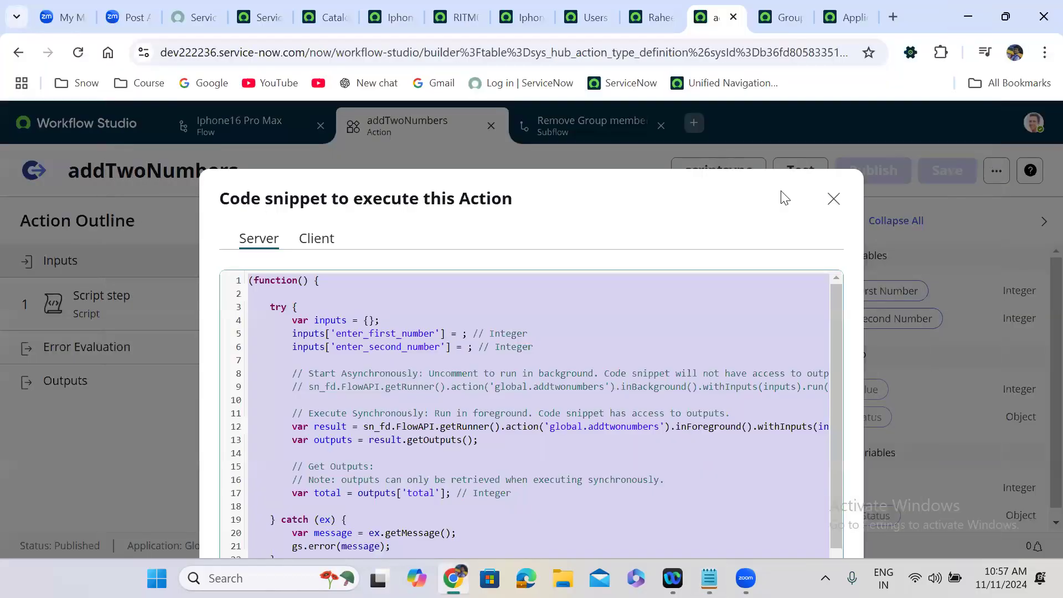
pyautogui.click(833, 198)
pyautogui.click(603, 126)
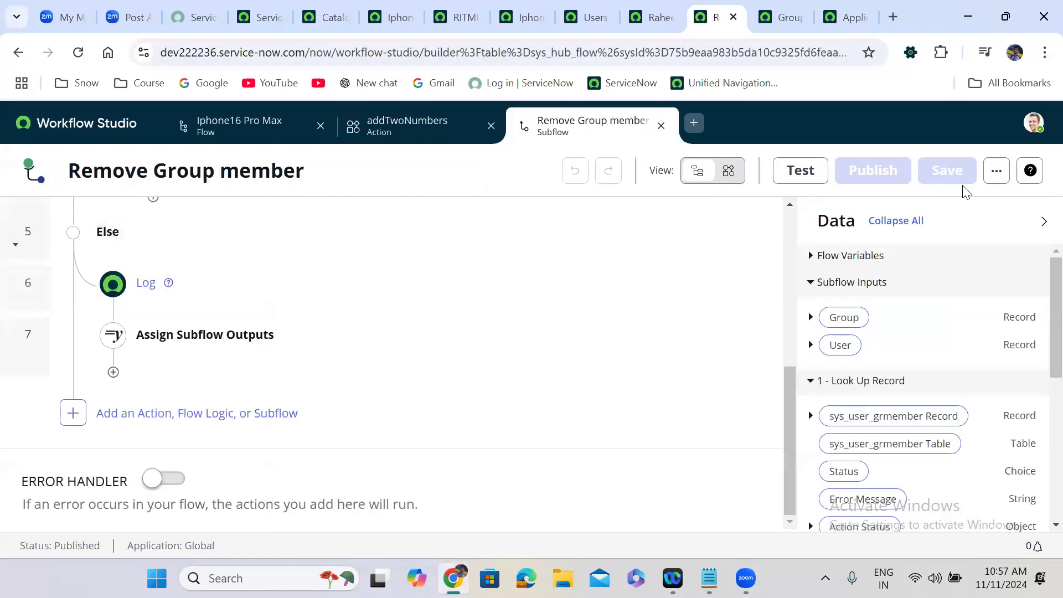
# Step: Generate the subflow's code snippet and select all its Client tab code for Notepad
pyautogui.click(995, 185)
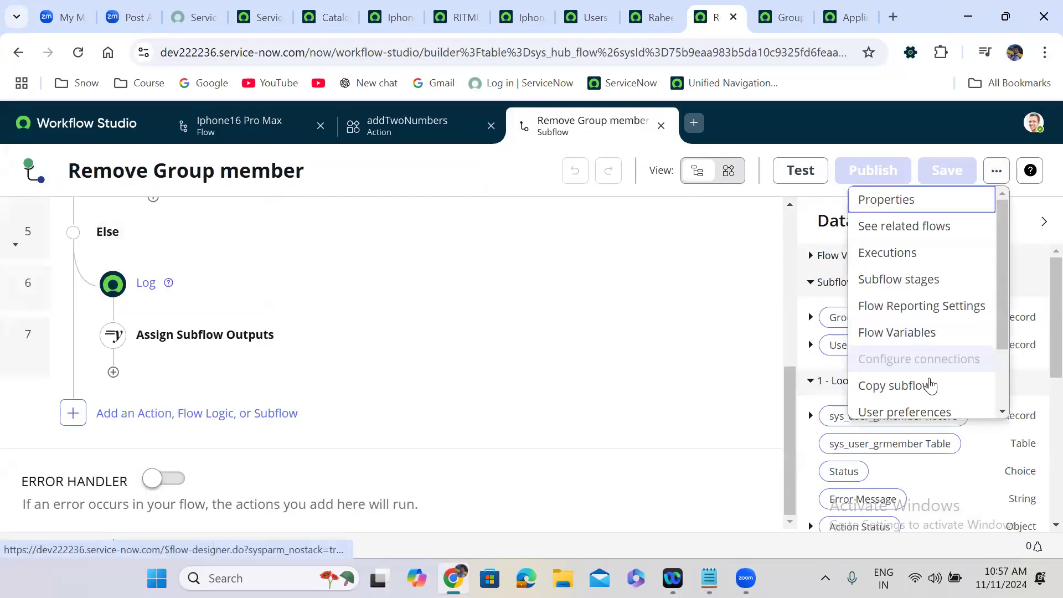
pyautogui.scroll(-2, 1006, 397)
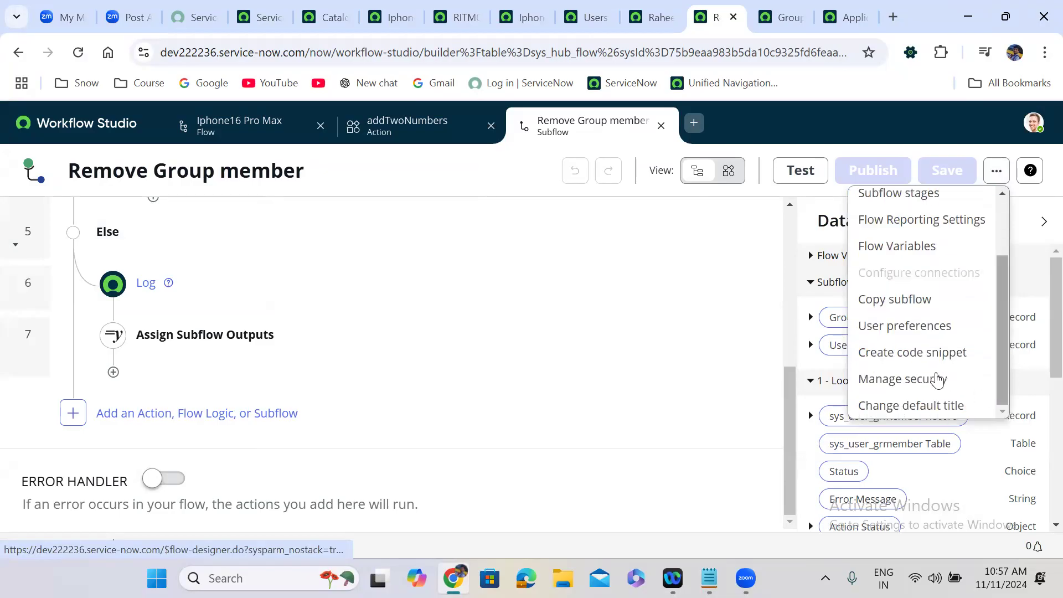
pyautogui.click(911, 361)
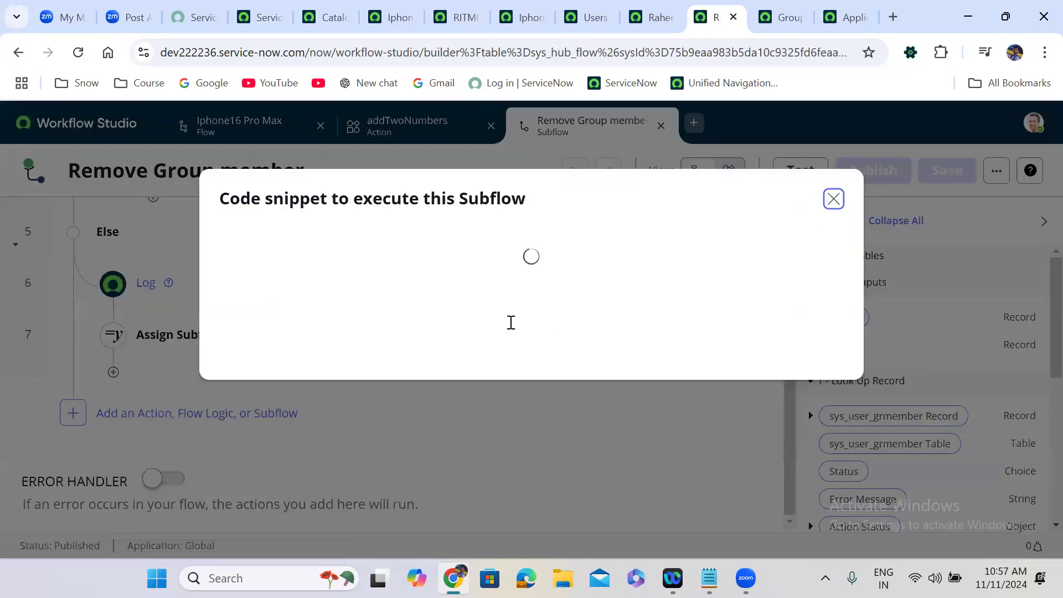
pyautogui.click(316, 239)
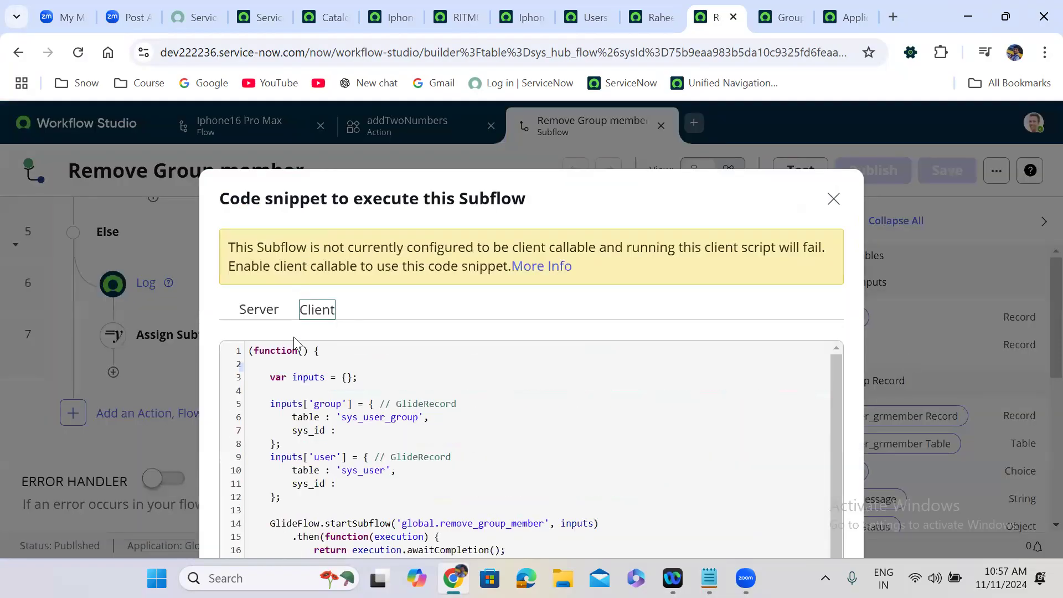
pyautogui.moveTo(249, 353); pyautogui.dragTo(354, 589)
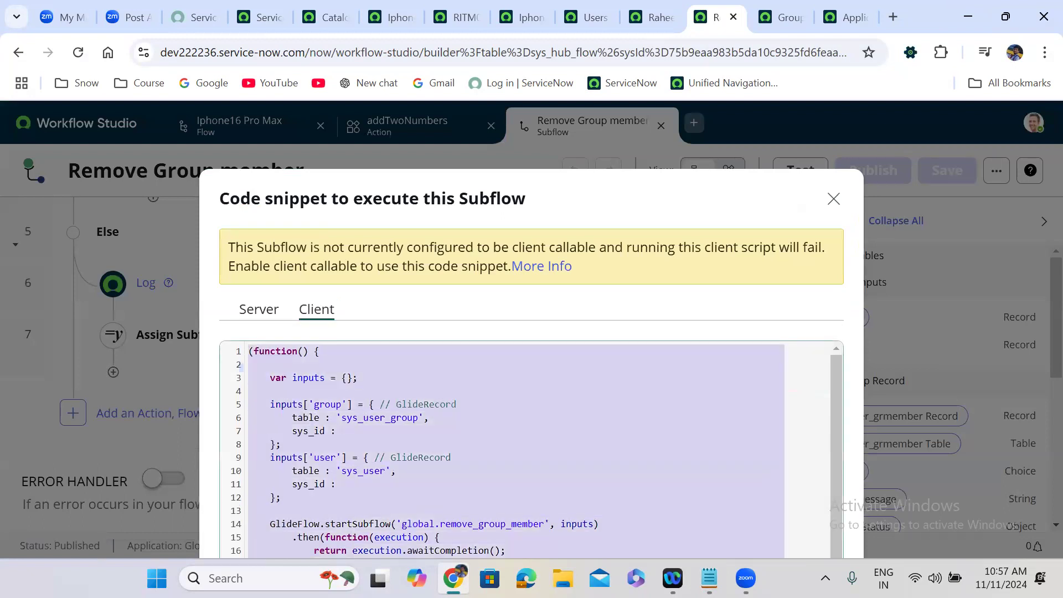
pyautogui.click(360, 482)
pyautogui.hotkey('ctrl', 'a')
pyautogui.hotkey('ctrl', 'c')
pyautogui.click(709, 577)
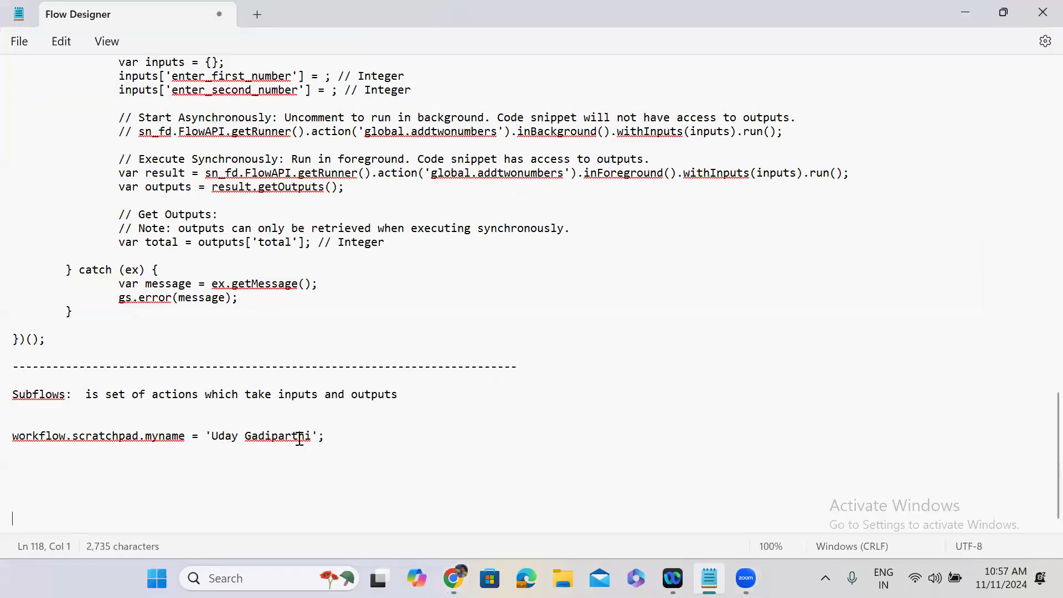
# Step: Replace the old scratchpad line with a 'client Side:' heading and paste the client code below
pyautogui.moveTo(335, 434); pyautogui.dragTo(13, 433)
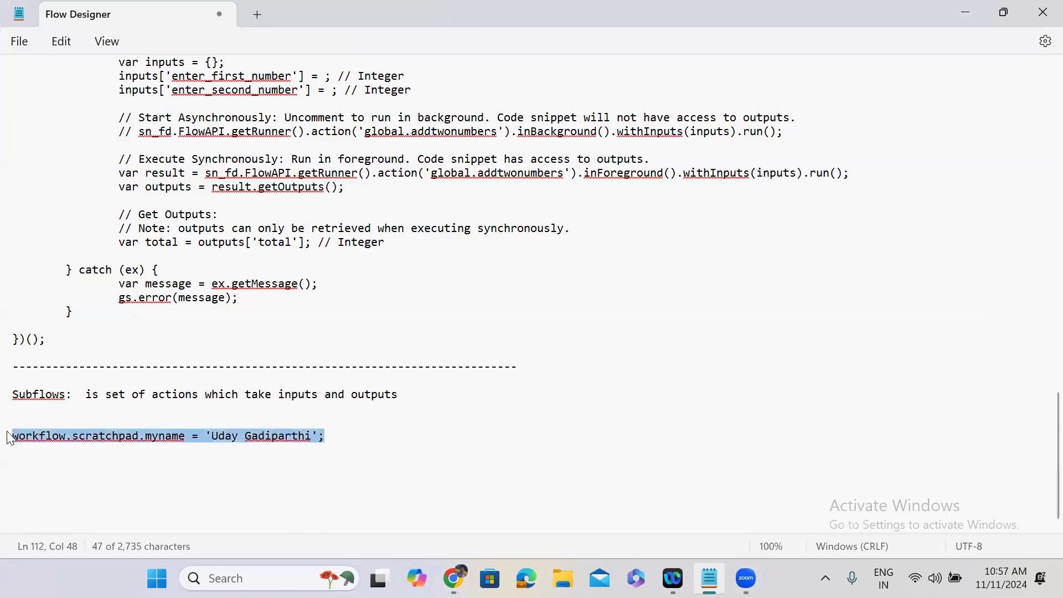
pyautogui.write('client Side:')
pyautogui.press('Return')
pyautogui.press('Return')
pyautogui.hotkey('ctrl', 'v')
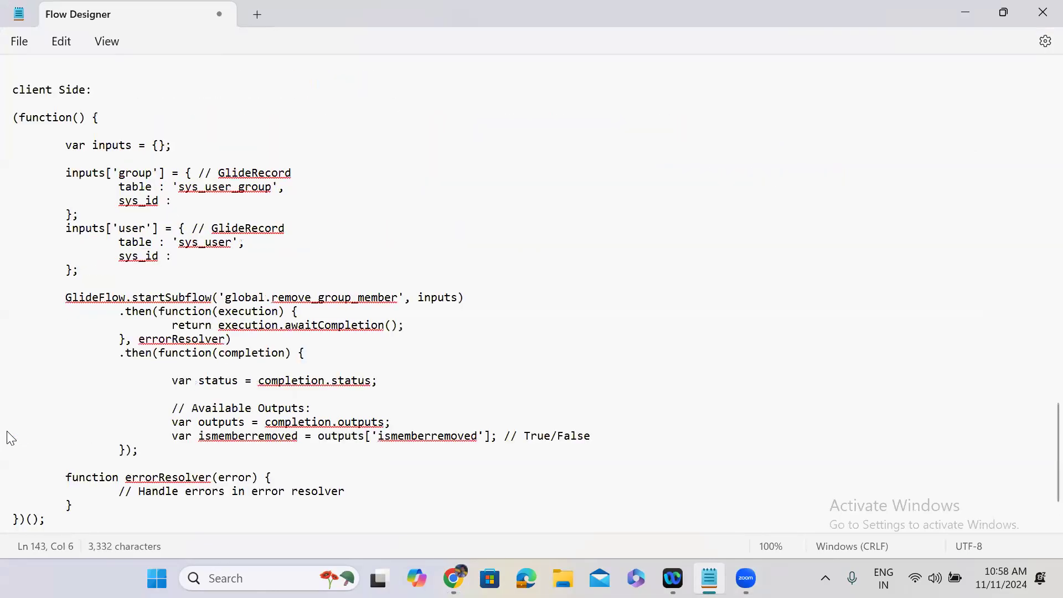
# Step: Review the GlideFlow.startSubflow call for the remove group member subflow, then add lines after it
pyautogui.click(82, 299)
pyautogui.doubleClick(82, 298)
pyautogui.doubleClick(158, 297)
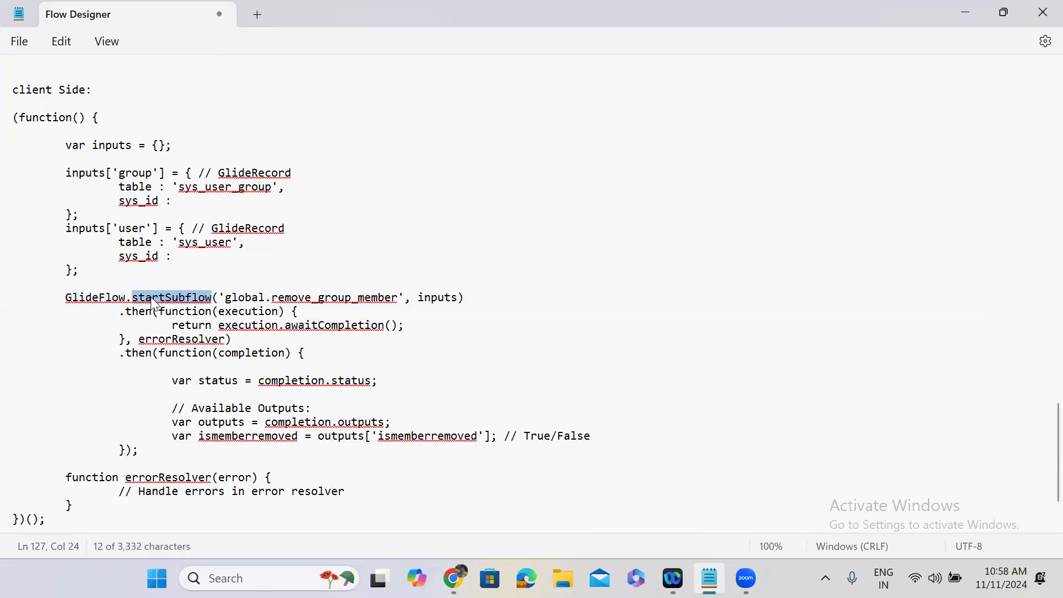
pyautogui.doubleClick(340, 299)
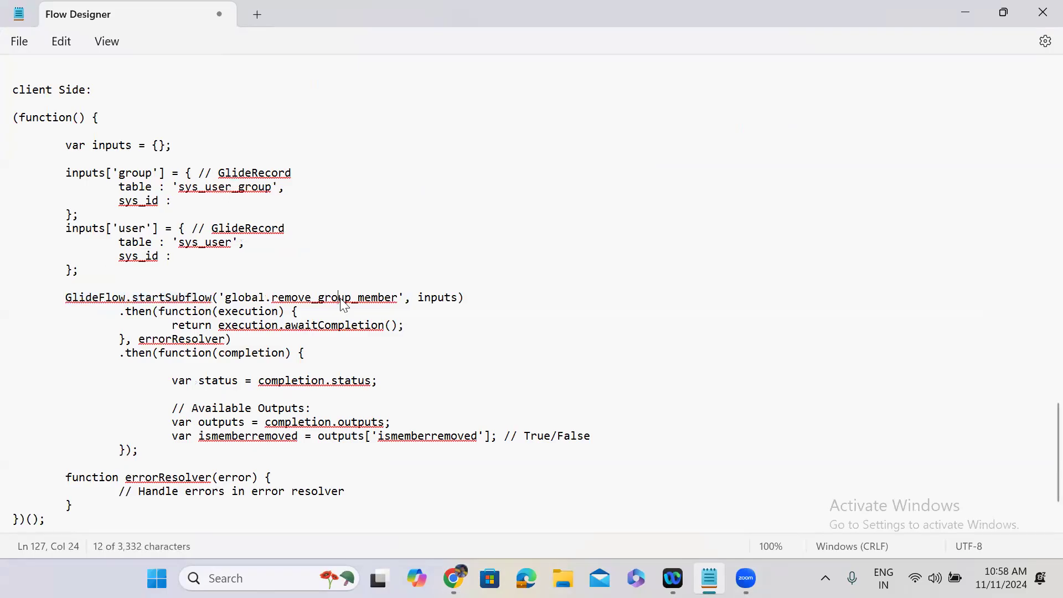
pyautogui.doubleClick(426, 298)
pyautogui.click(85, 521)
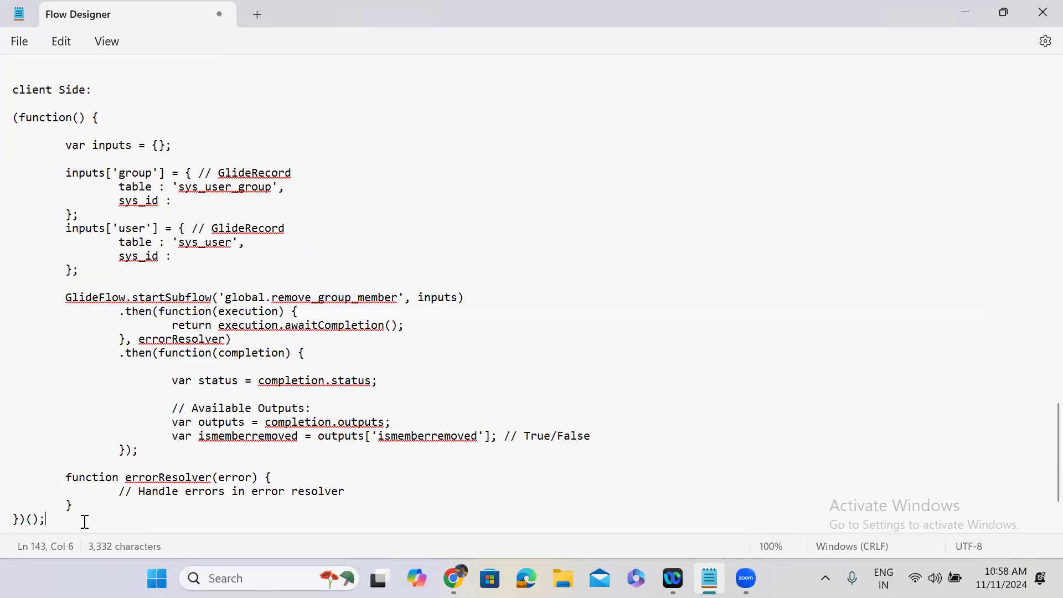
pyautogui.press('Return')
pyautogui.press('Return')
pyautogui.press('Return')
# Step: Add a dashed separator and a 'Server Side:' heading below the subflow's client code
pyautogui.write('-')
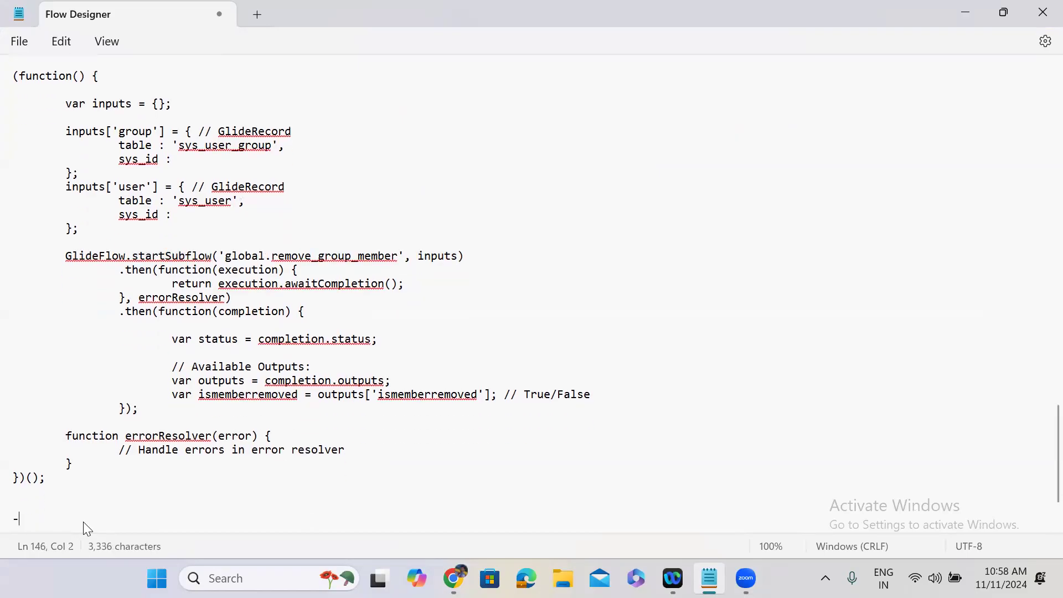
pyautogui.write('-------------------------------------')
pyautogui.press('Return')
pyautogui.press('Return')
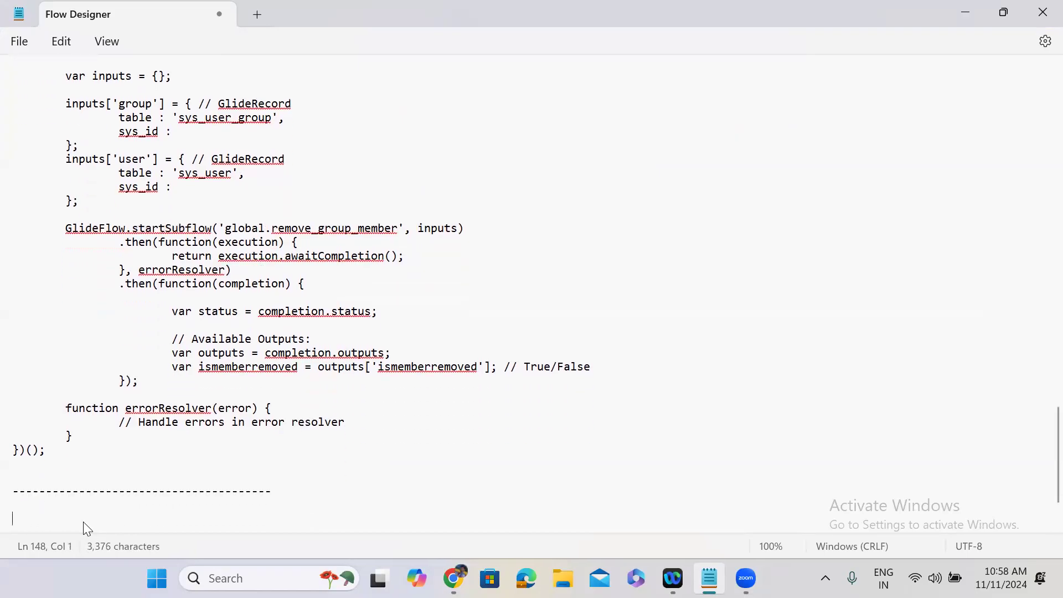
pyautogui.write('Server Side:')
pyautogui.press('Return')
pyautogui.press('Return')
# Step: Select and copy all the subflow snippet's Server tab code, then return to Notepad
pyautogui.hotkey('alt', 'Tab')
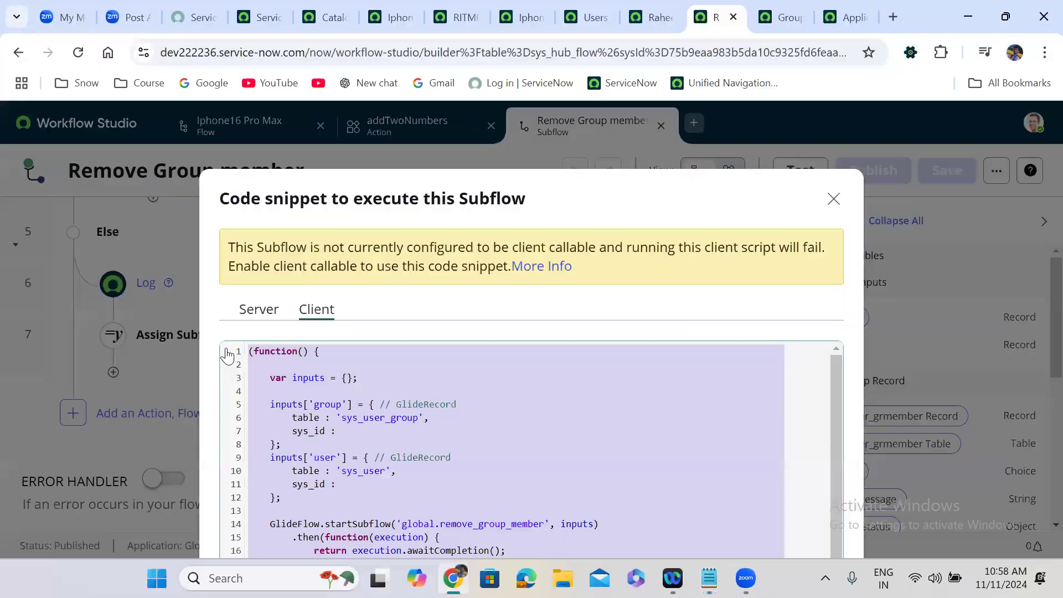
pyautogui.click(259, 309)
pyautogui.click(274, 358)
pyautogui.hotkey('ctrl', 'a')
pyautogui.hotkey('ctrl', 'c')
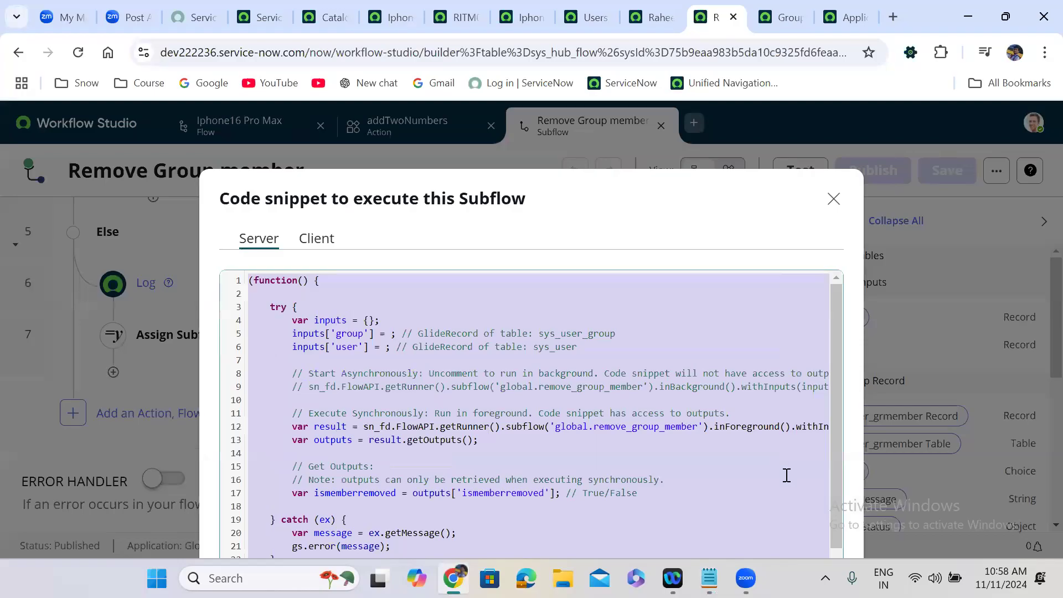
pyautogui.click(709, 578)
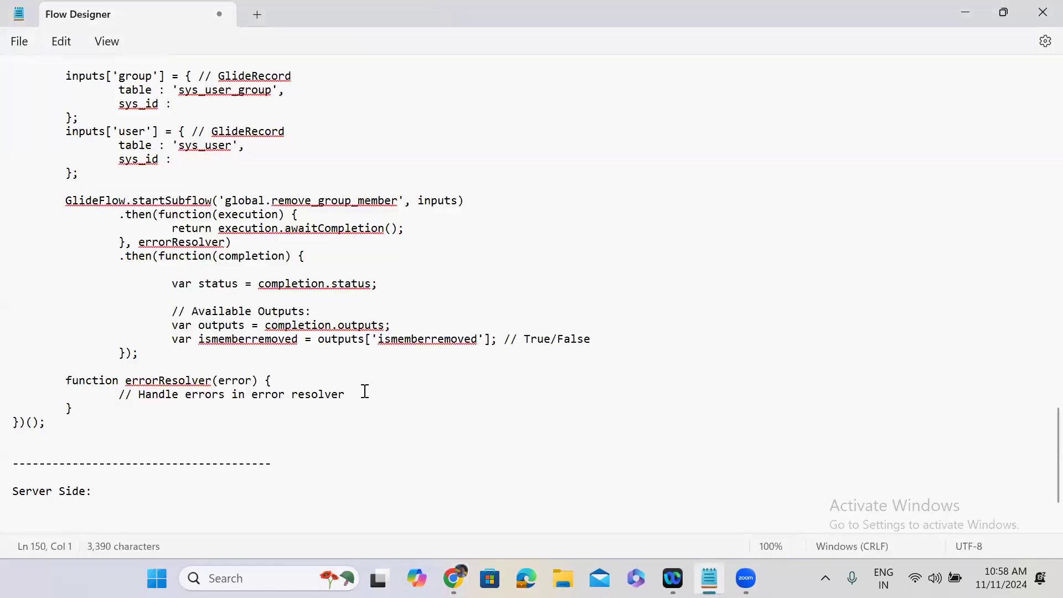
# Step: Paste the server code and review its FlowAPI getRunner, subflow, inForeground, withInputs and run calls
pyautogui.hotkey('ctrl', 'v')
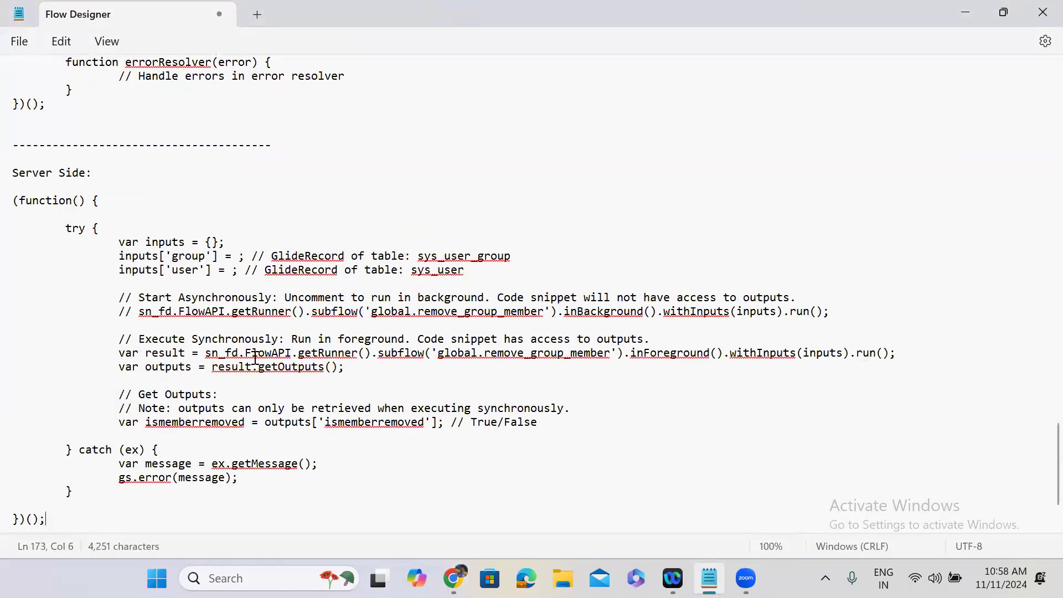
pyautogui.click(224, 355)
pyautogui.doubleClick(274, 354)
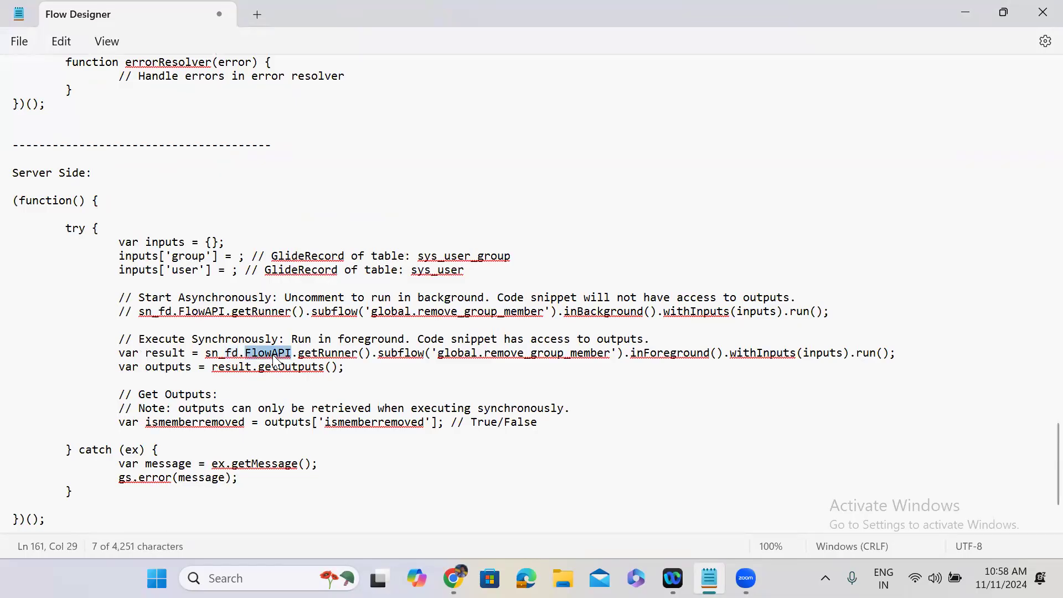
pyautogui.doubleClick(328, 360)
pyautogui.click(419, 360)
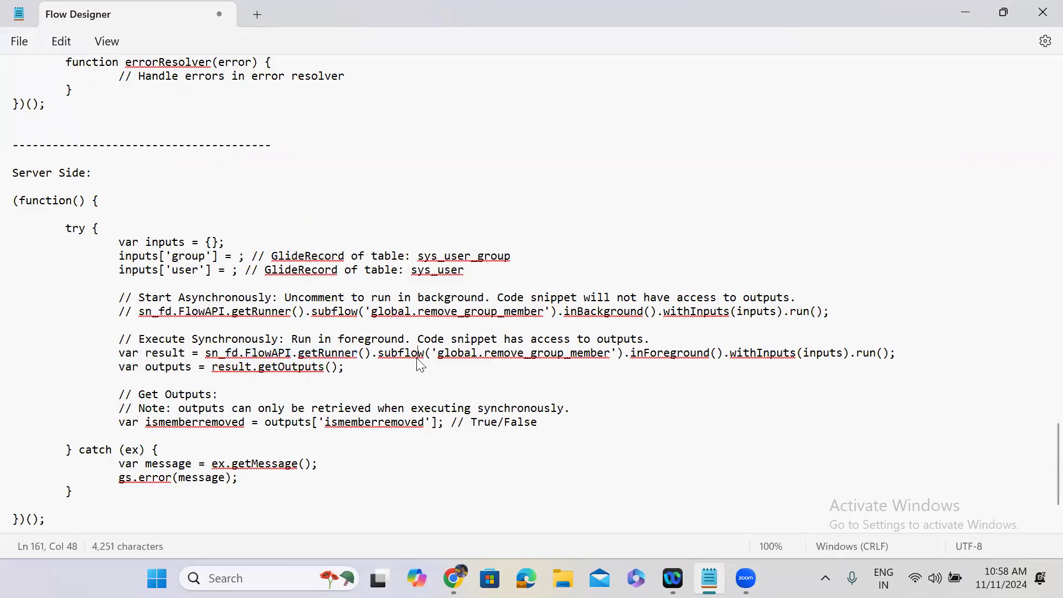
pyautogui.doubleClick(419, 360)
pyautogui.click(574, 350)
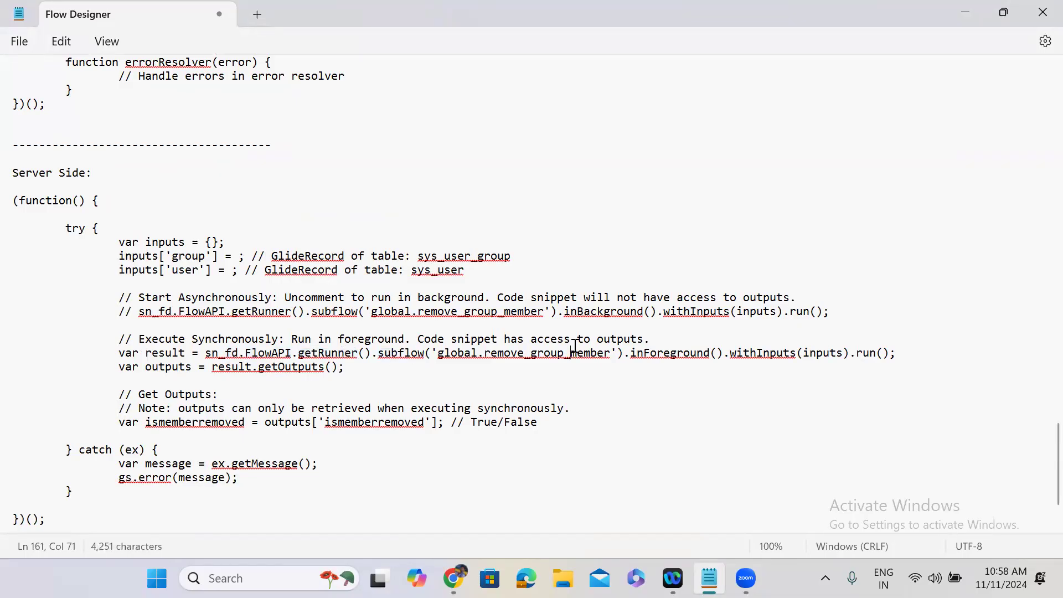
pyautogui.doubleClick(669, 353)
pyautogui.doubleClick(762, 352)
pyautogui.doubleClick(822, 352)
pyautogui.doubleClick(881, 354)
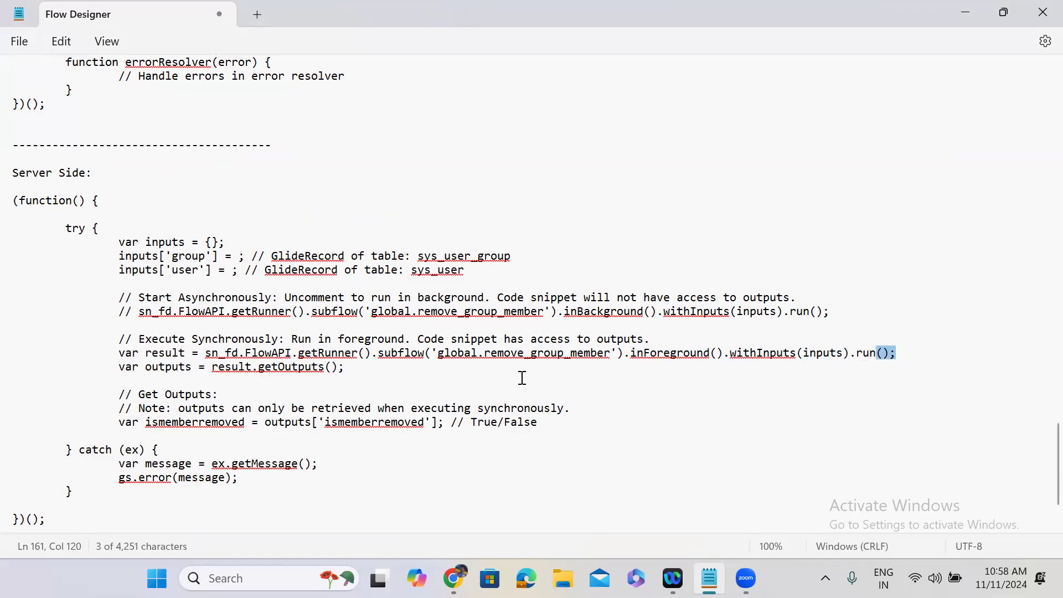
pyautogui.click(283, 220)
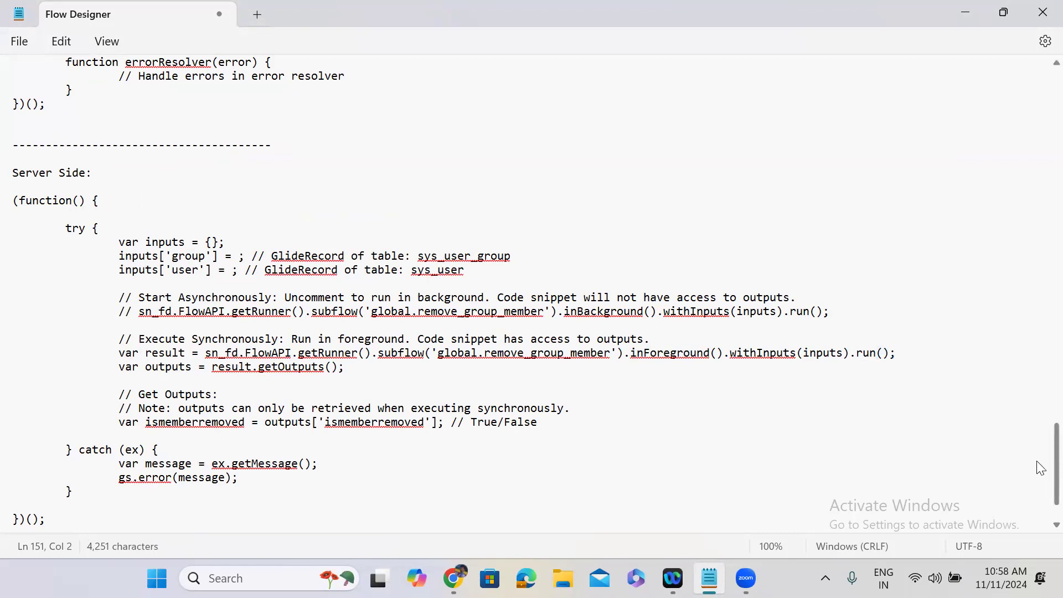
# Step: Scroll to the top of the notes and restore down the Notepad window
pyautogui.scroll(10, 1040, 248)
pyautogui.scroll(20, 1039, 248)
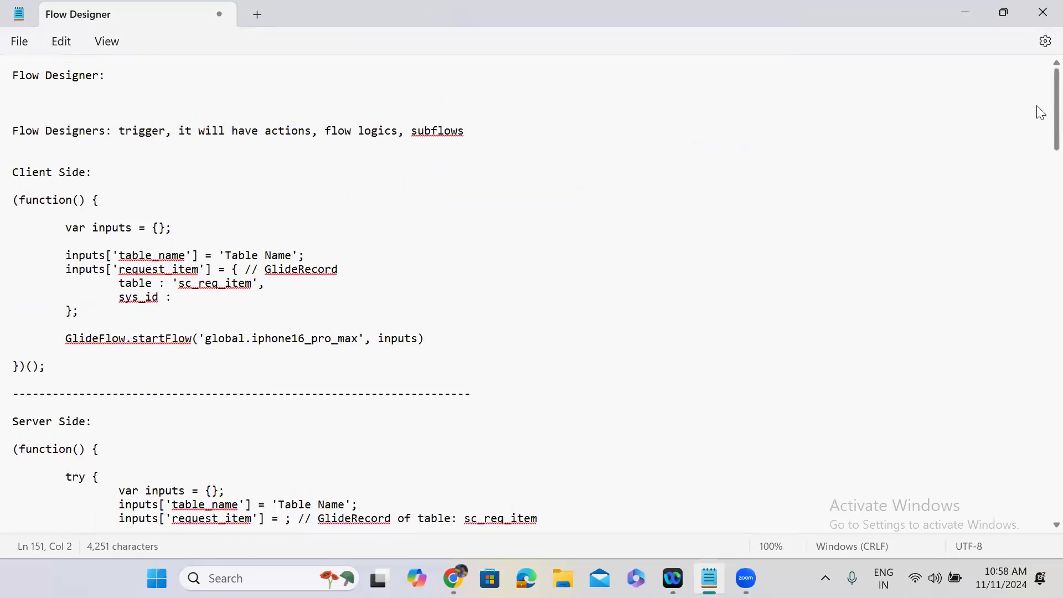
pyautogui.click(1003, 12)
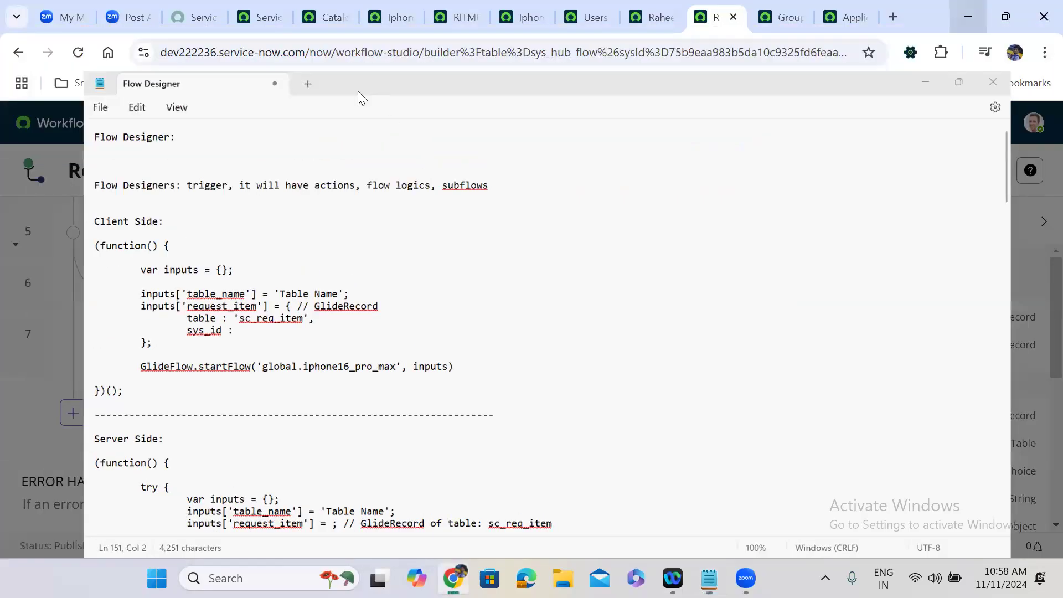
# Step: On the ServiceNow Developer site, open the Server Global API reference
pyautogui.click(202, 24)
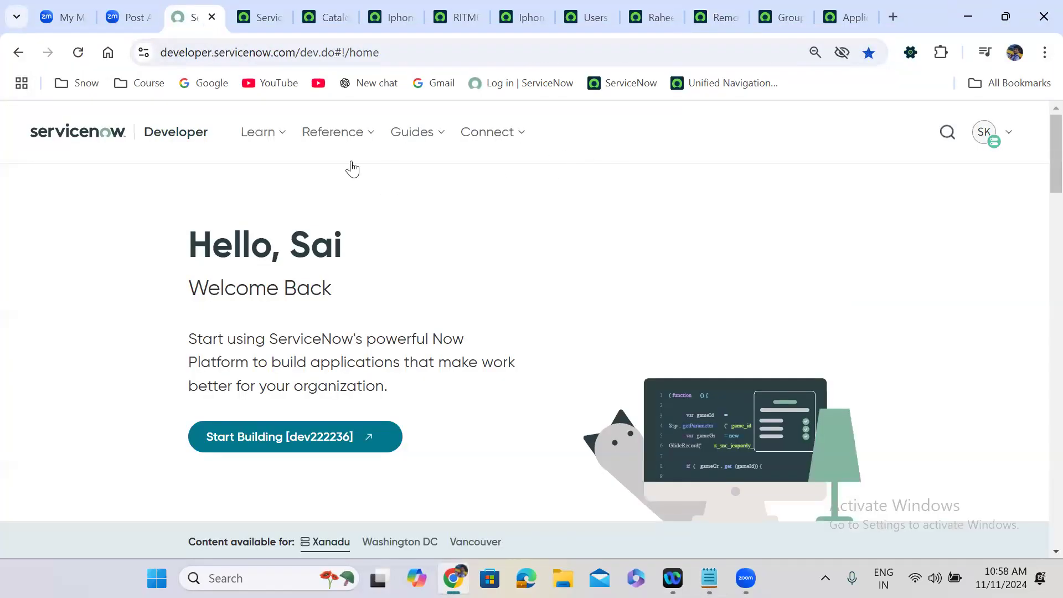
pyautogui.click(351, 140)
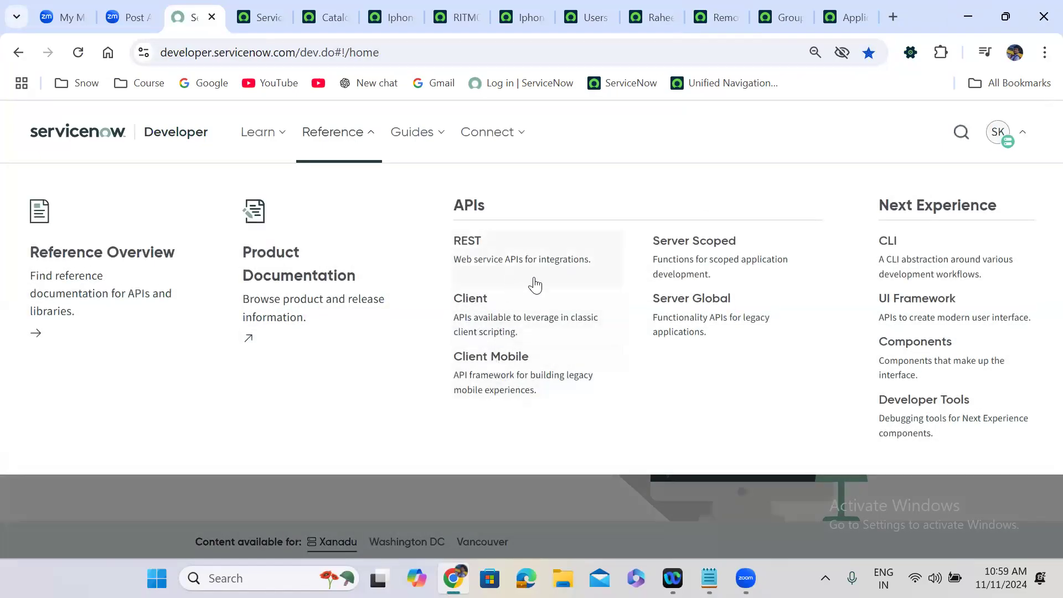
pyautogui.click(724, 315)
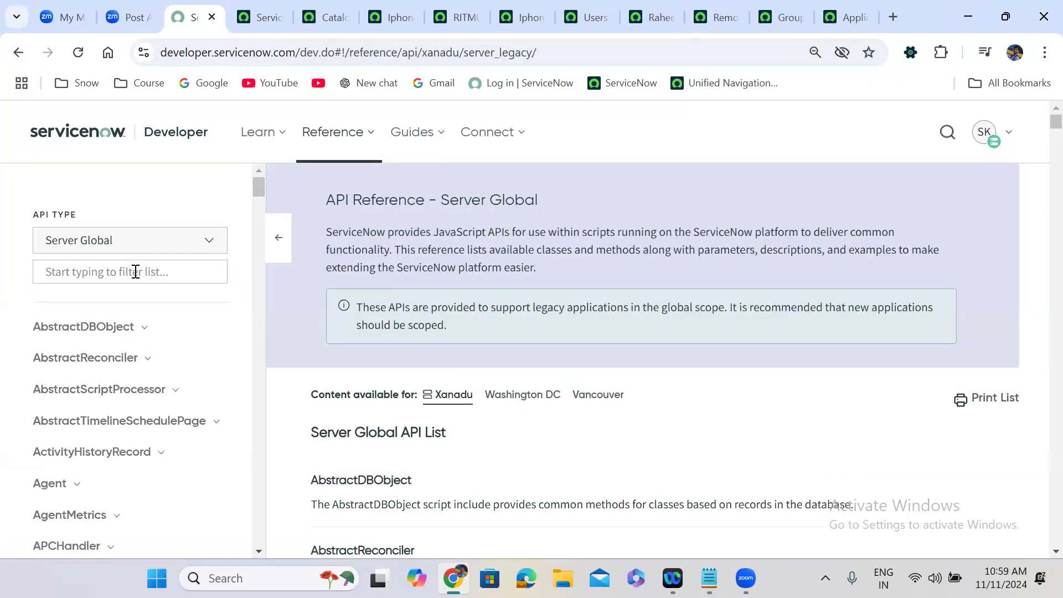
# Step: Filter the API list for 'flow api', which returns no matches
pyautogui.write('sn_fd')
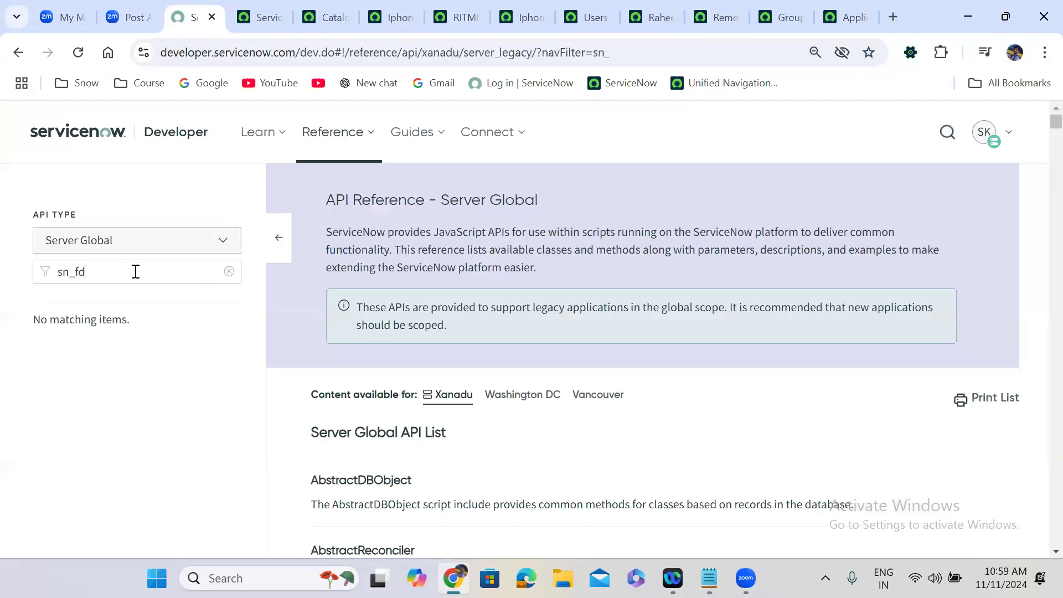
pyautogui.press('BackSpace')
pyautogui.press('BackSpace')
pyautogui.press('BackSpace')
pyautogui.press('BackSpace')
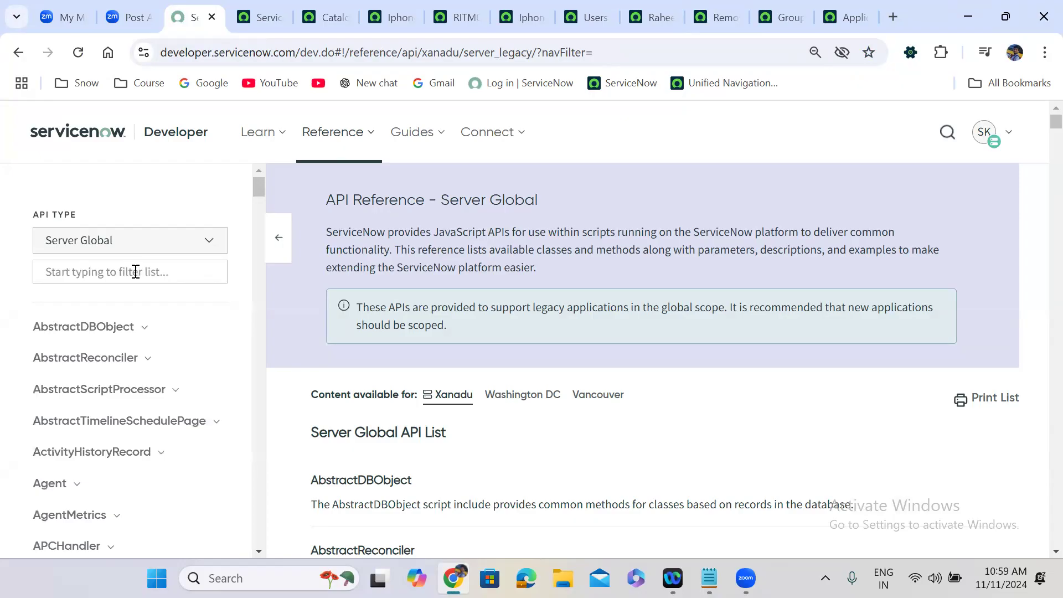
pyautogui.scroll(-5, 136, 272)
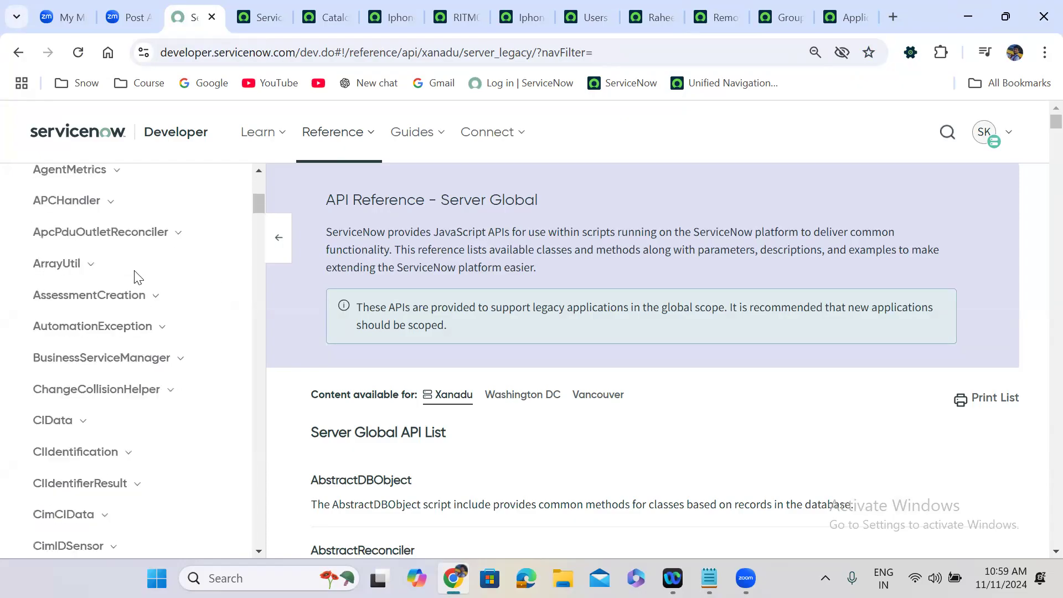
pyautogui.moveTo(259, 206); pyautogui.dragTo(258, 150)
pyautogui.write('flow api')
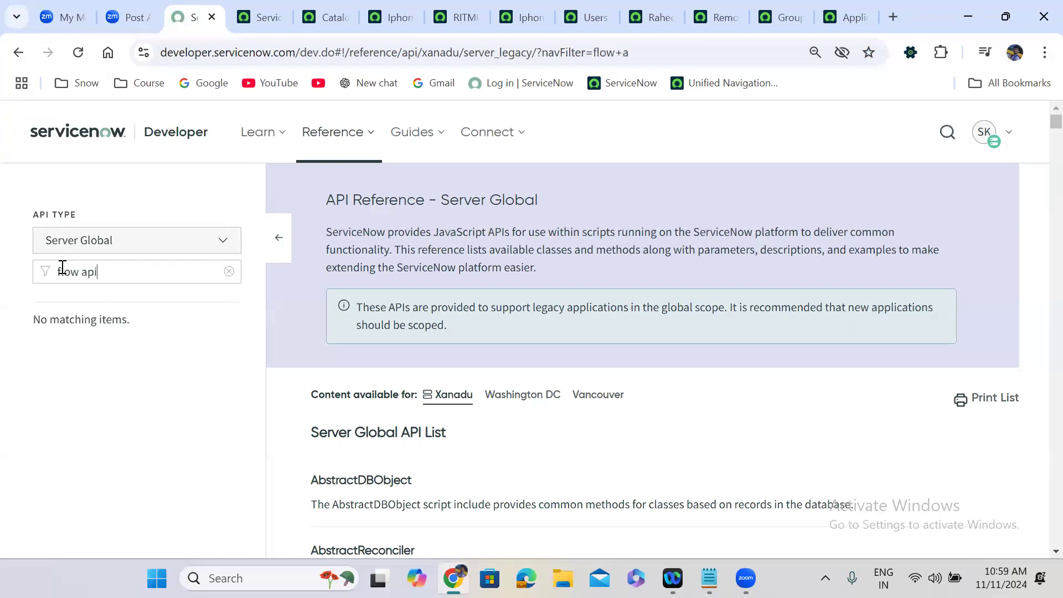
# Step: Search 'flow api in servicenow' in a new tab and open the developer site's FlowAPI reference
pyautogui.click(904, 15)
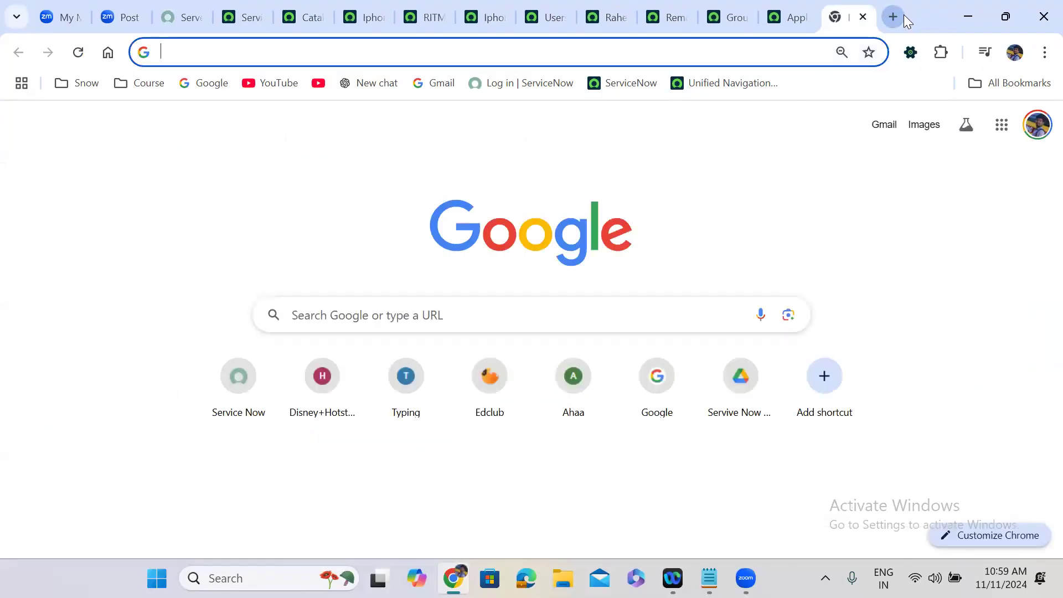
pyautogui.write('flow api ')
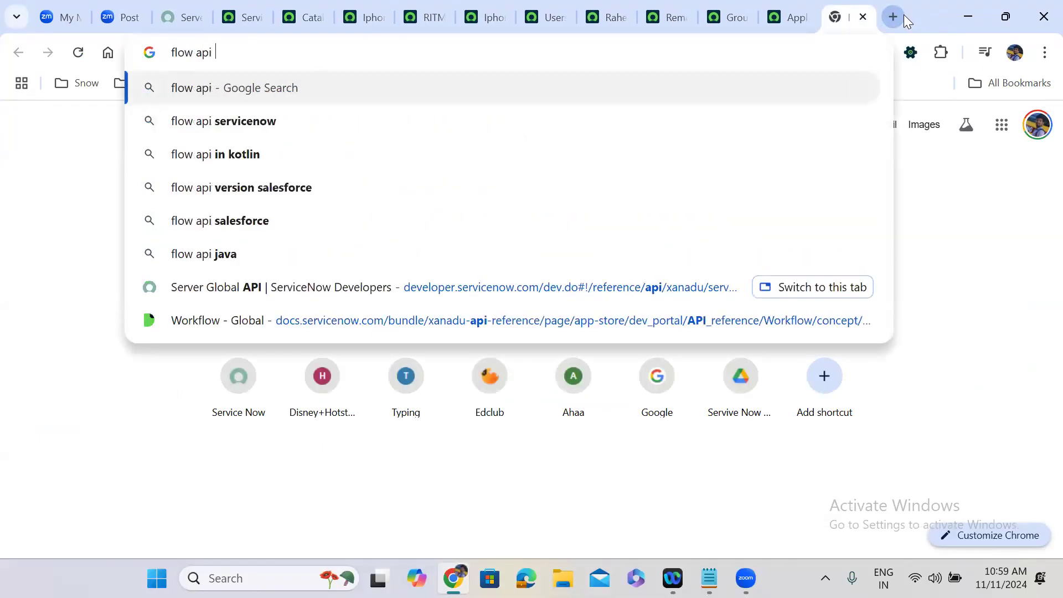
pyautogui.write('in serv')
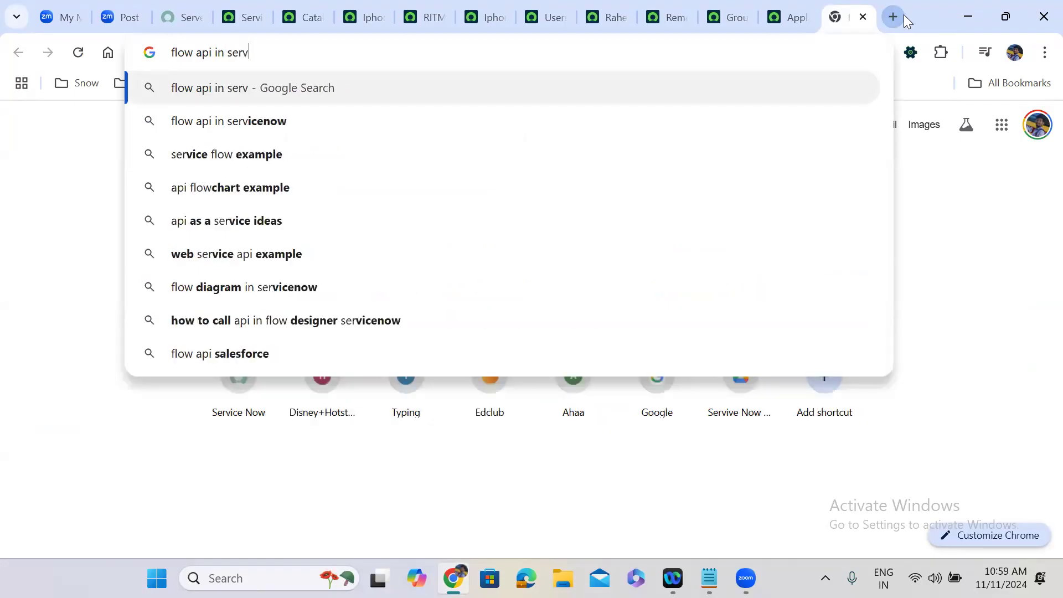
pyautogui.write('icenow')
pyautogui.press('Return')
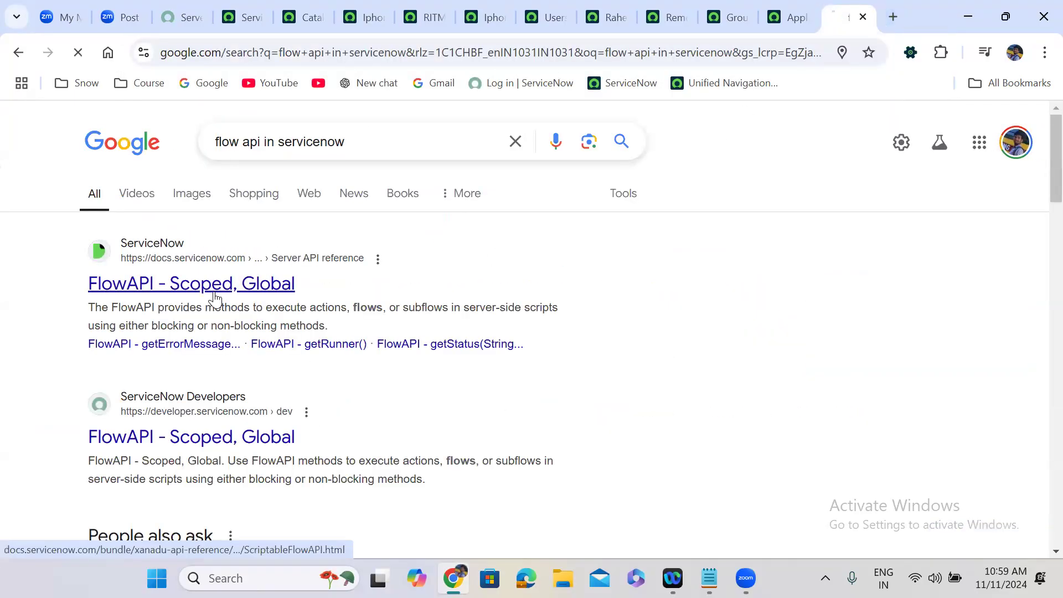
pyautogui.click(214, 295)
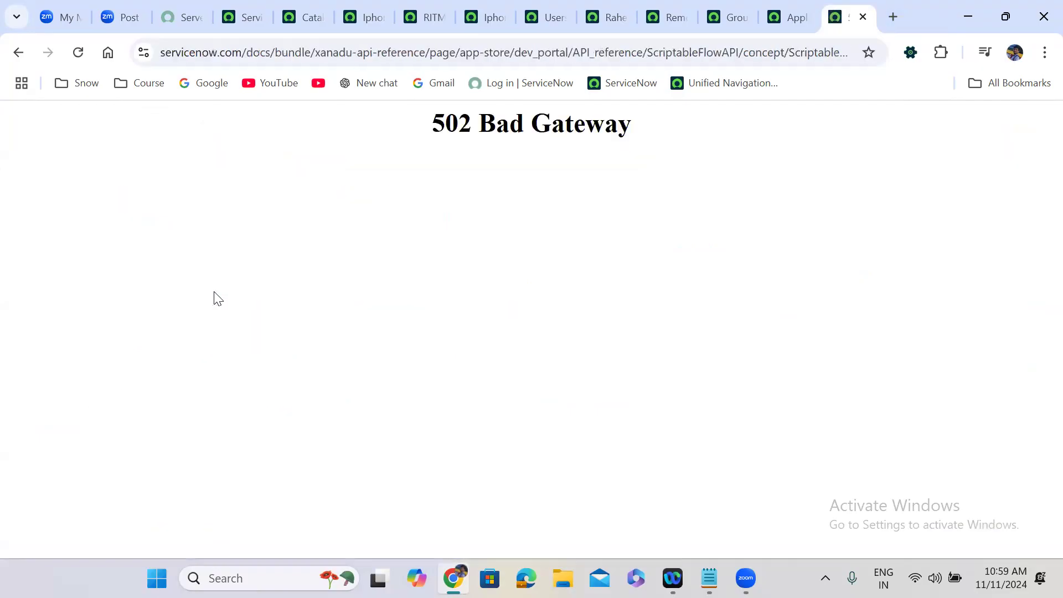
pyautogui.click(25, 51)
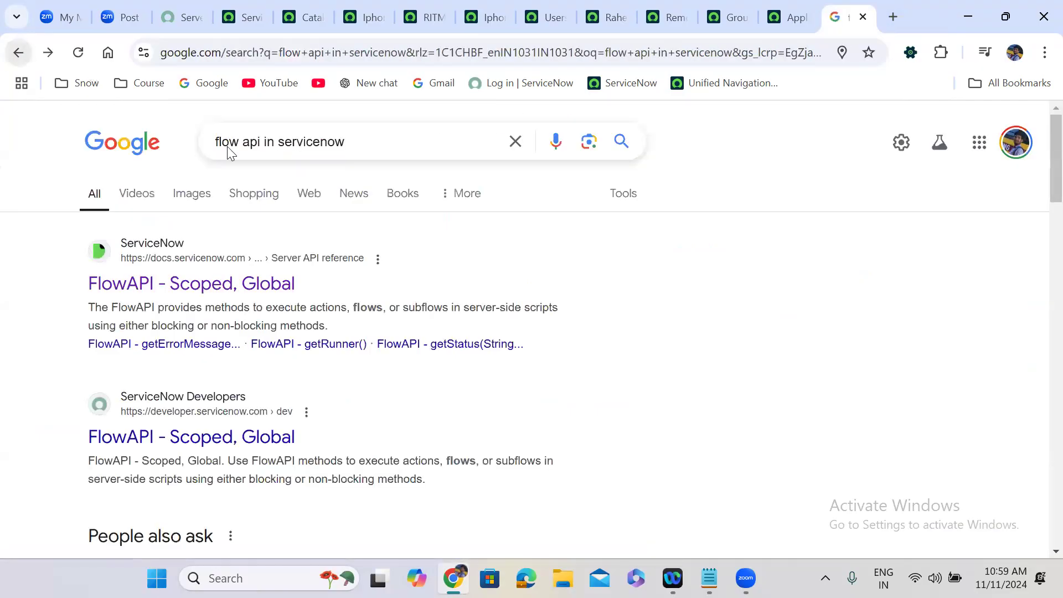
pyautogui.click(193, 435)
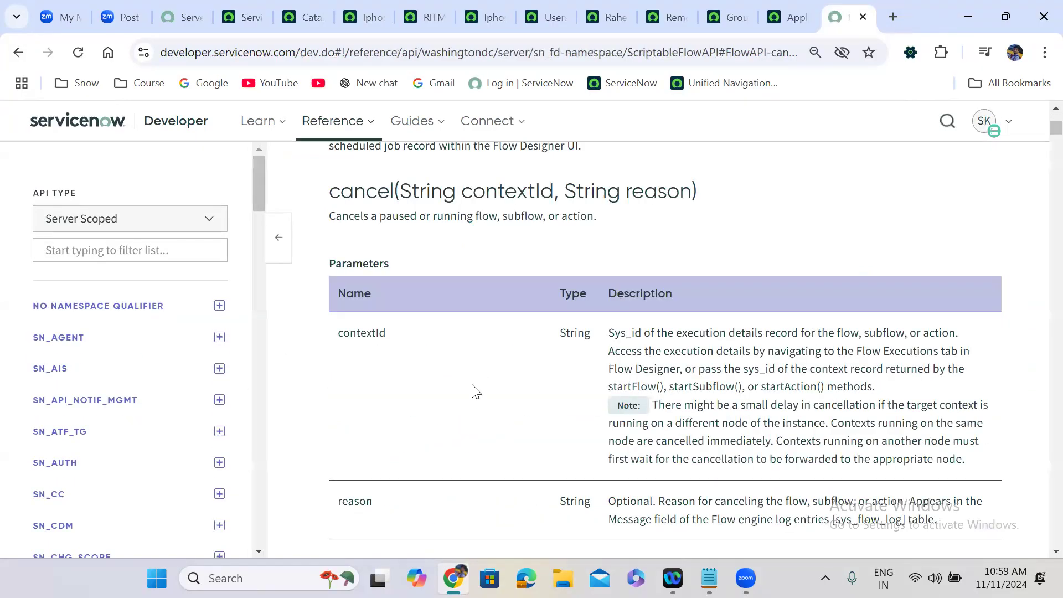
# Step: Read the cancel() method section at the top of the FlowAPI reference
pyautogui.scroll(5, 475, 390)
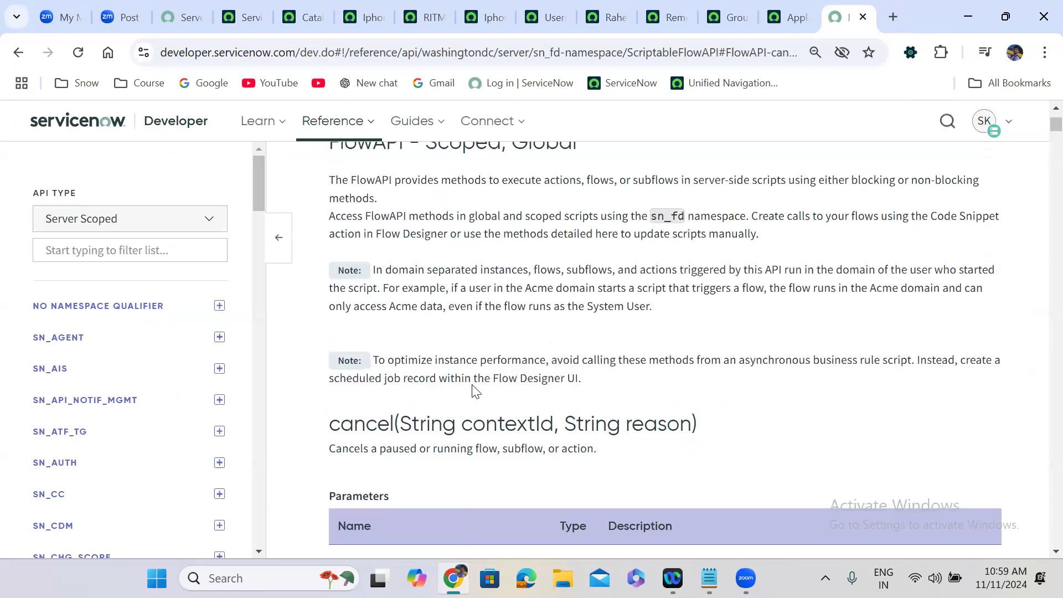
pyautogui.scroll(3, 473, 382)
pyautogui.scroll(-5, 474, 388)
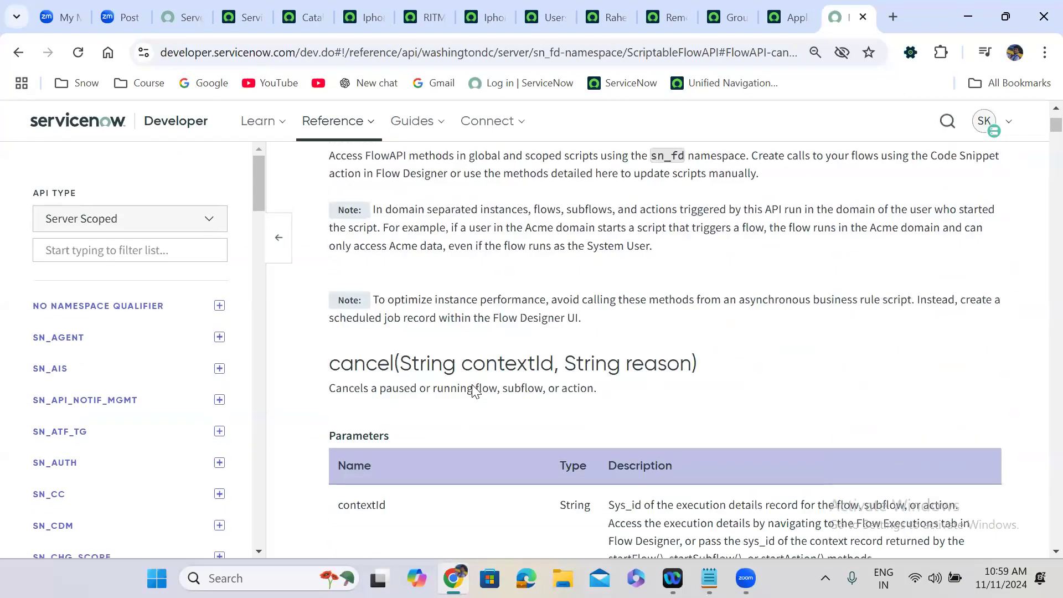
pyautogui.doubleClick(363, 340)
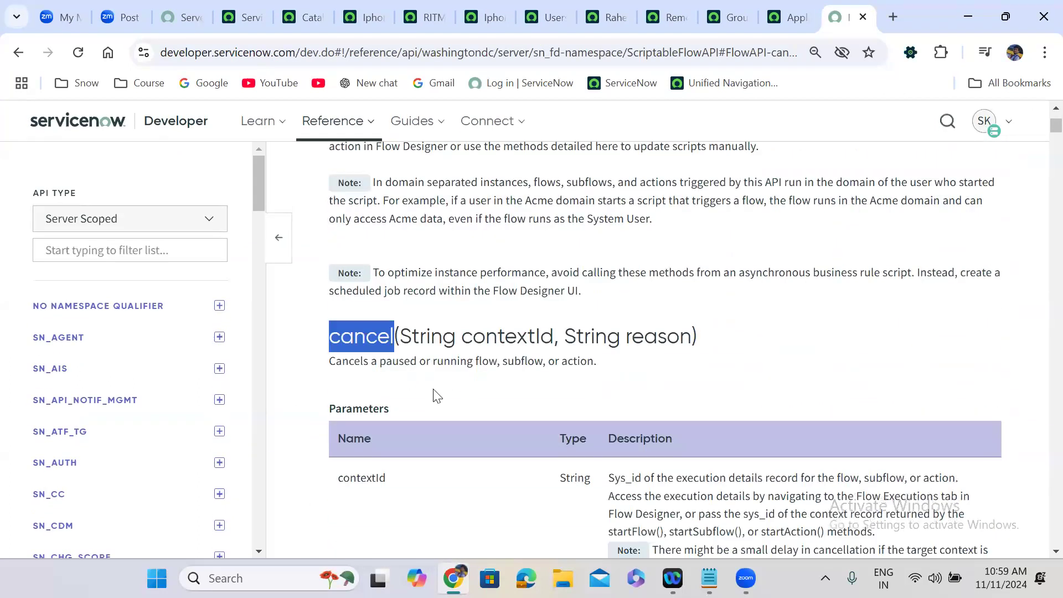
pyautogui.click(434, 394)
pyautogui.scroll(-1, 434, 394)
pyautogui.scroll(-2, 434, 394)
pyautogui.scroll(1, 423, 335)
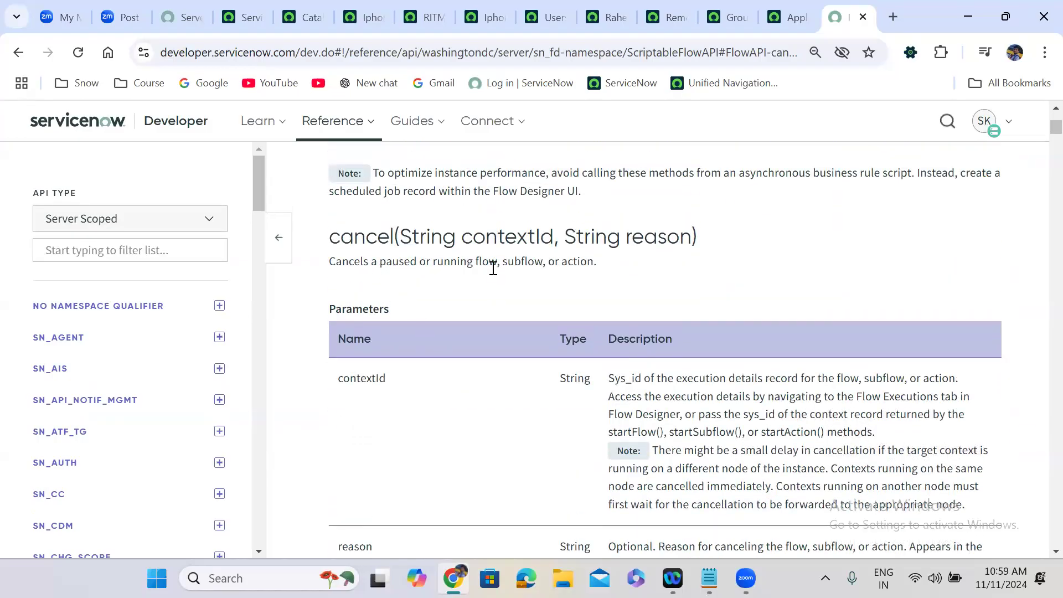
# Step: Read the executeAction() and executeActionQuick() sections and their example scripts
pyautogui.scroll(-10, 575, 268)
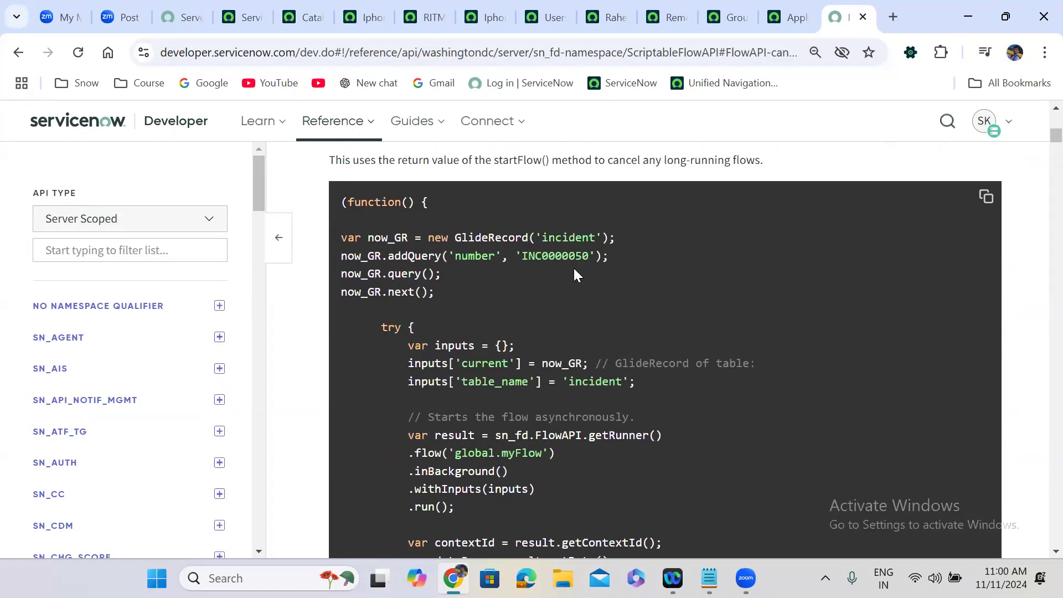
pyautogui.scroll(-3, 574, 269)
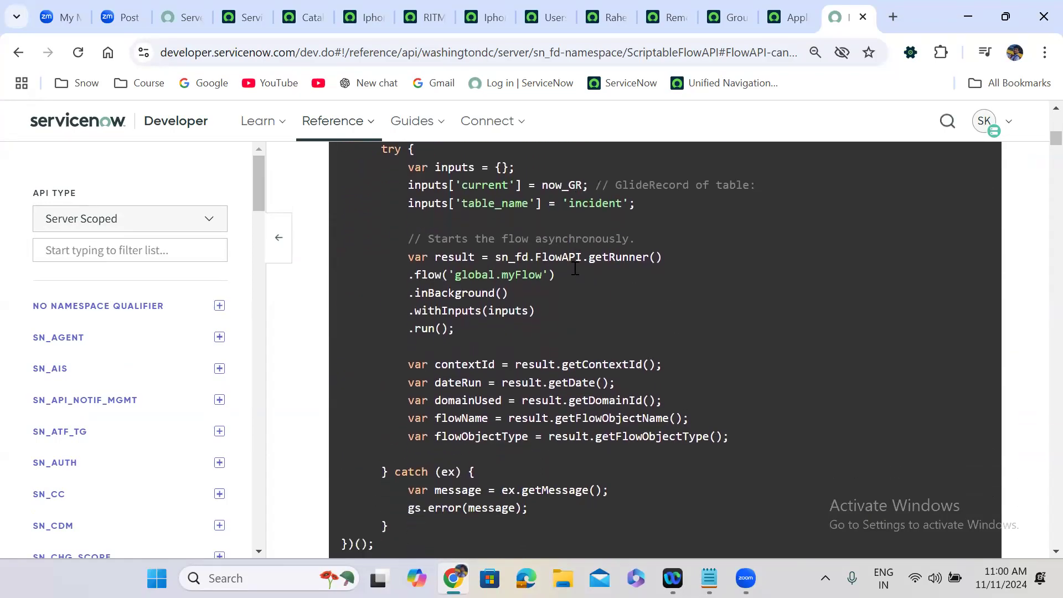
pyautogui.scroll(-2, 575, 267)
pyautogui.scroll(1, 573, 268)
pyautogui.scroll(-2, 528, 324)
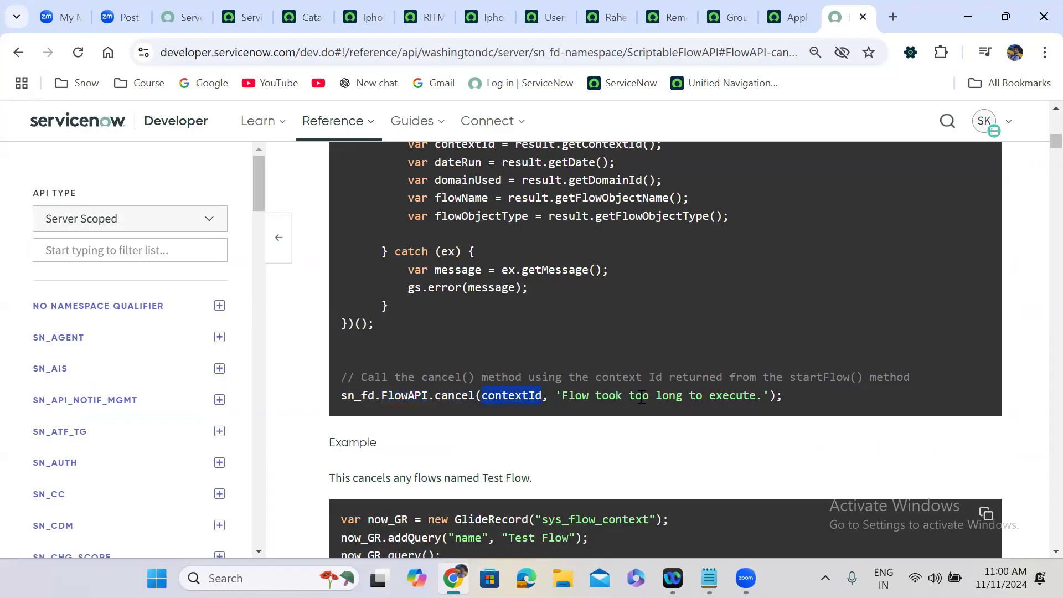
pyautogui.scroll(-7, 574, 459)
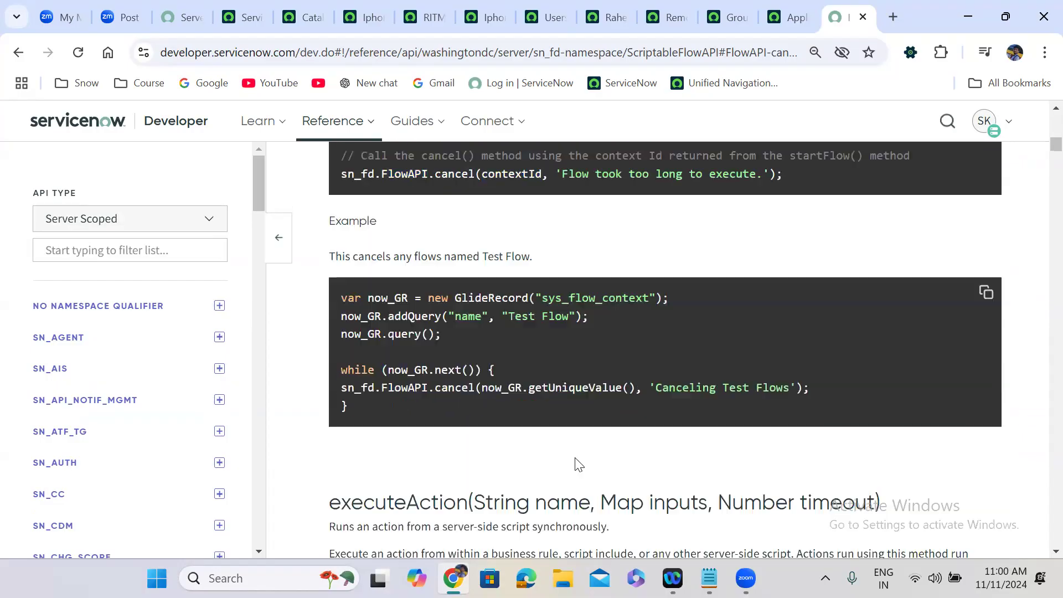
pyautogui.scroll(-2, 575, 458)
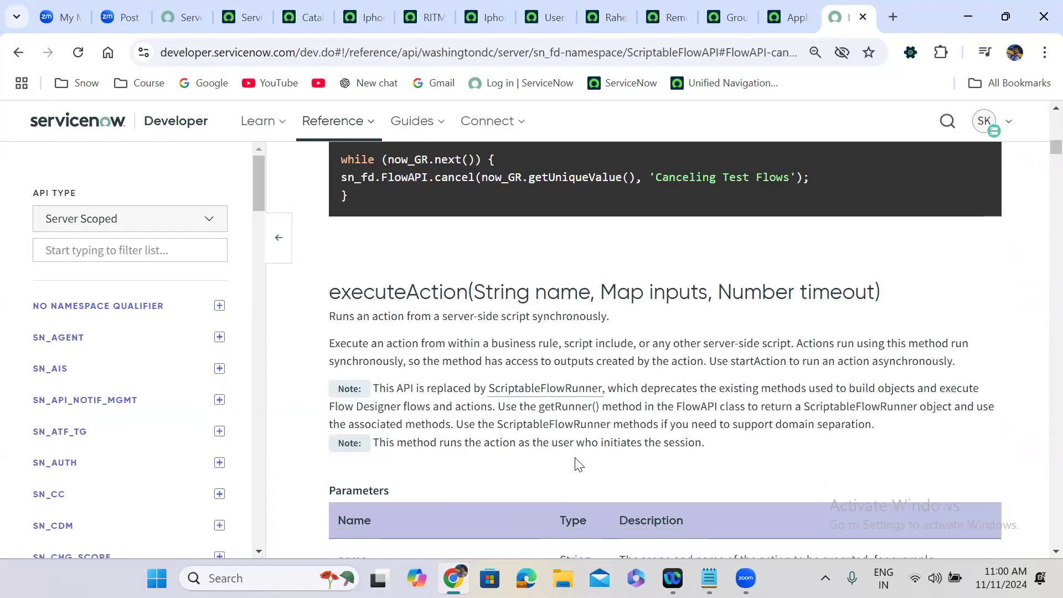
pyautogui.scroll(-10, 576, 458)
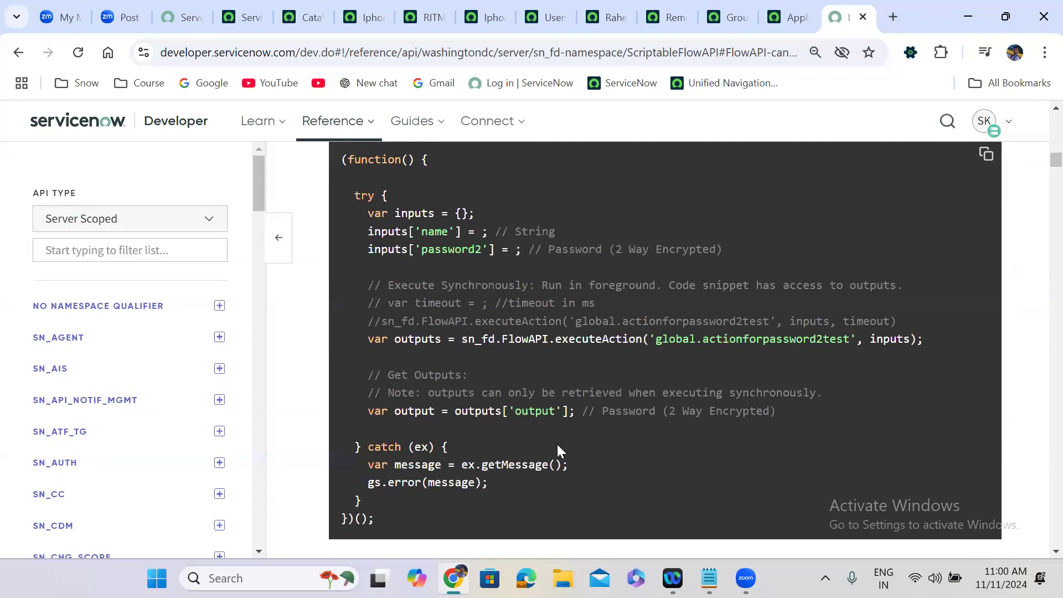
pyautogui.scroll(-12, 556, 444)
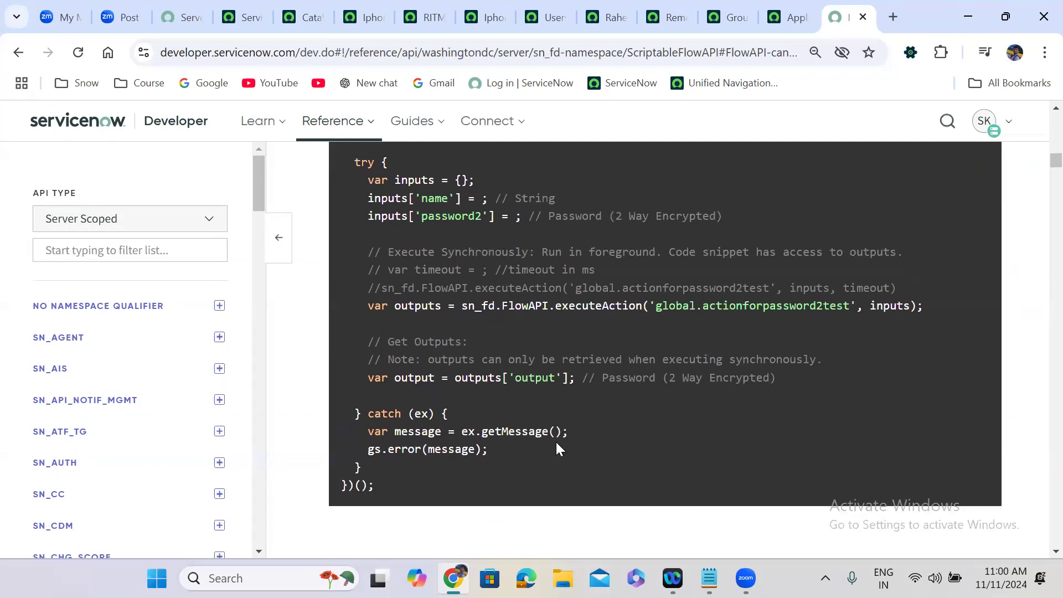
pyautogui.scroll(-6, 558, 449)
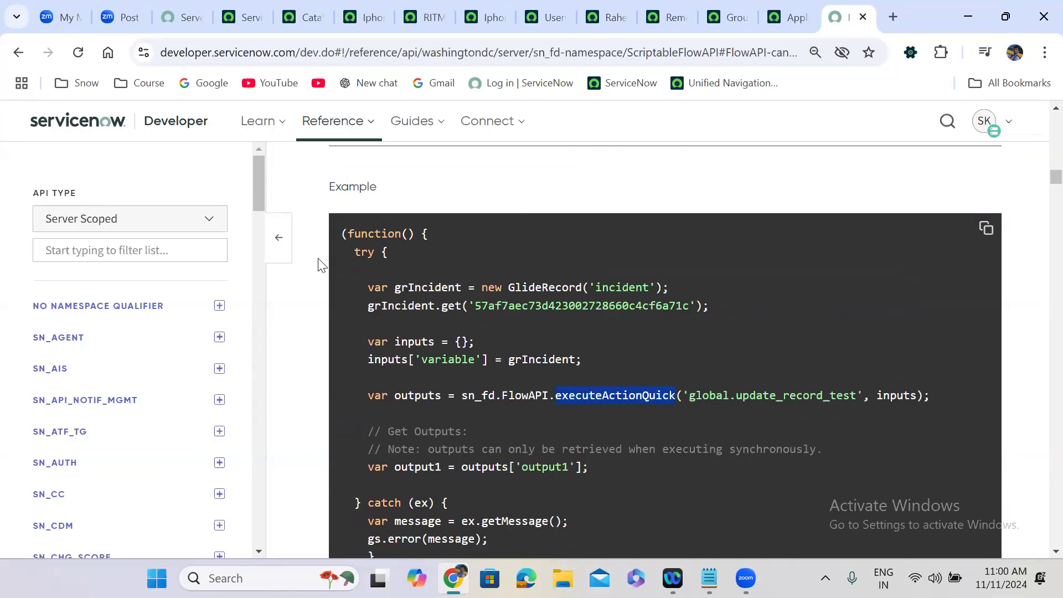
pyautogui.scroll(6, 320, 265)
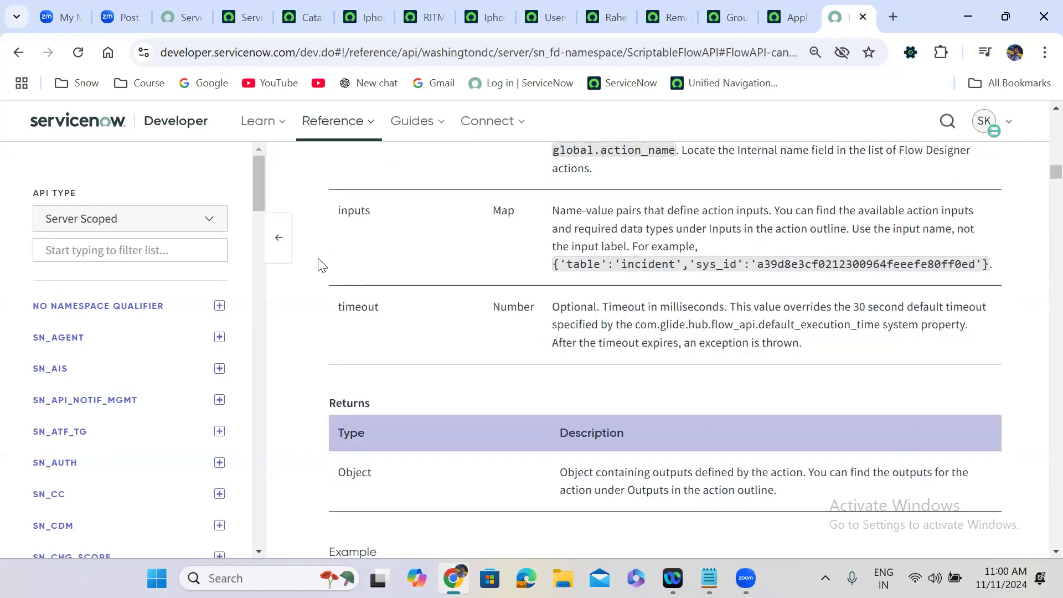
pyautogui.scroll(5, 320, 265)
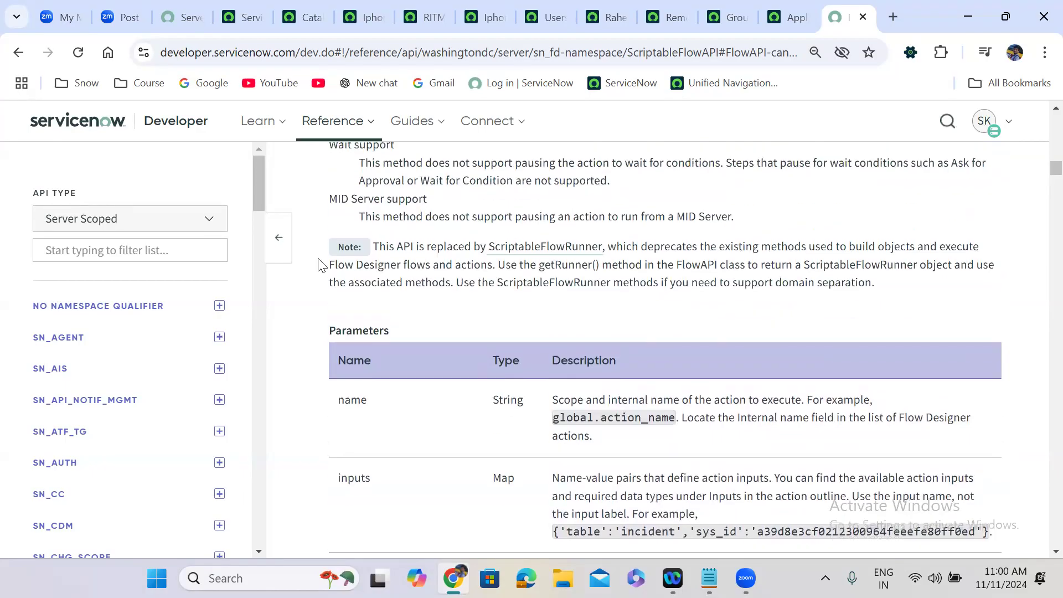
pyautogui.scroll(3, 320, 265)
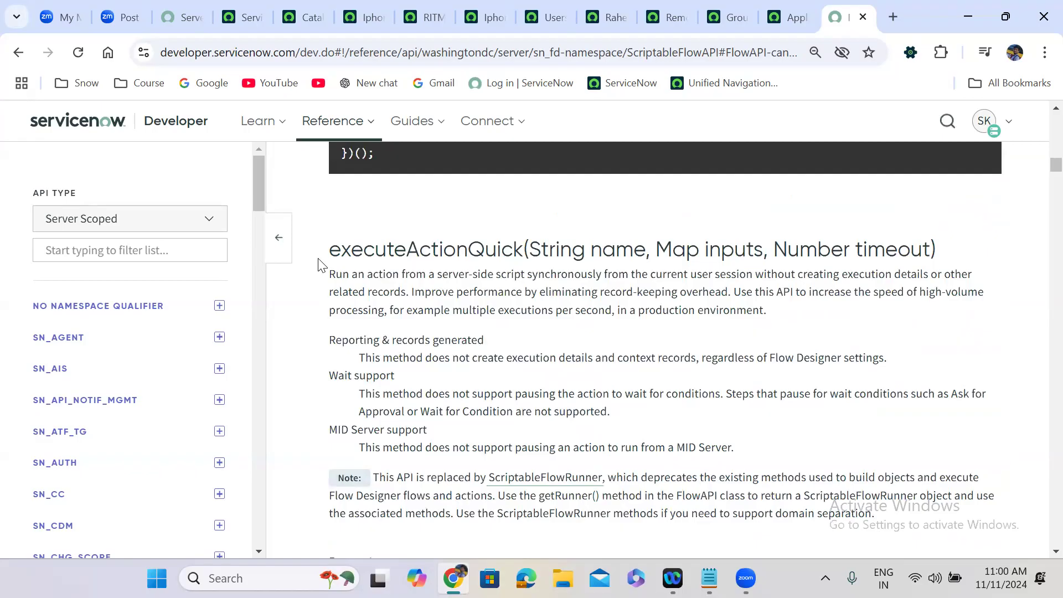
# Step: Read the executeSubflow(), getOutputs() and hasApprovals() sections and examples
pyautogui.scroll(-15, 320, 265)
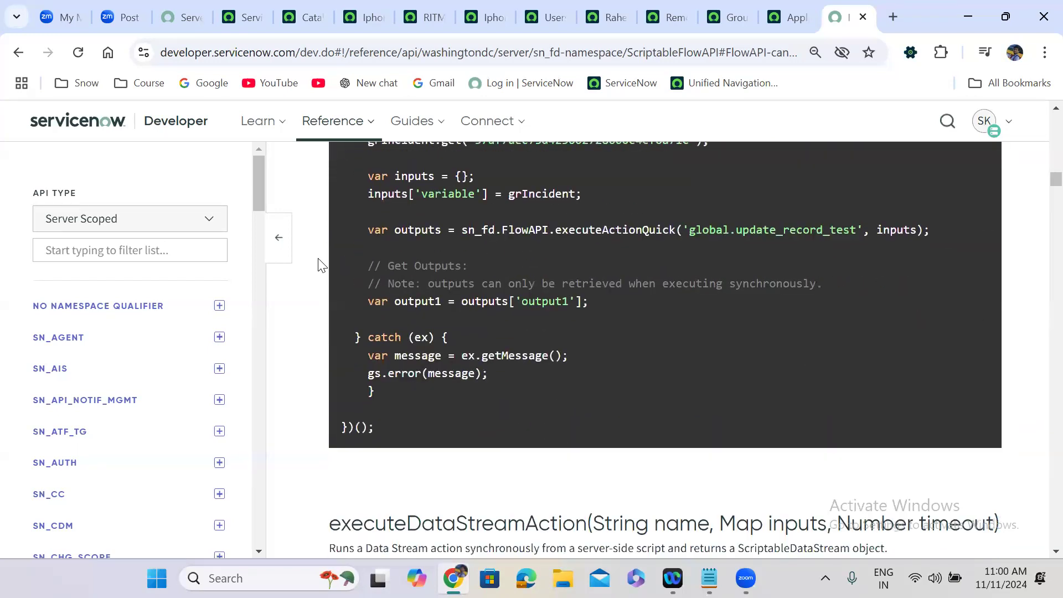
pyautogui.scroll(-12, 319, 265)
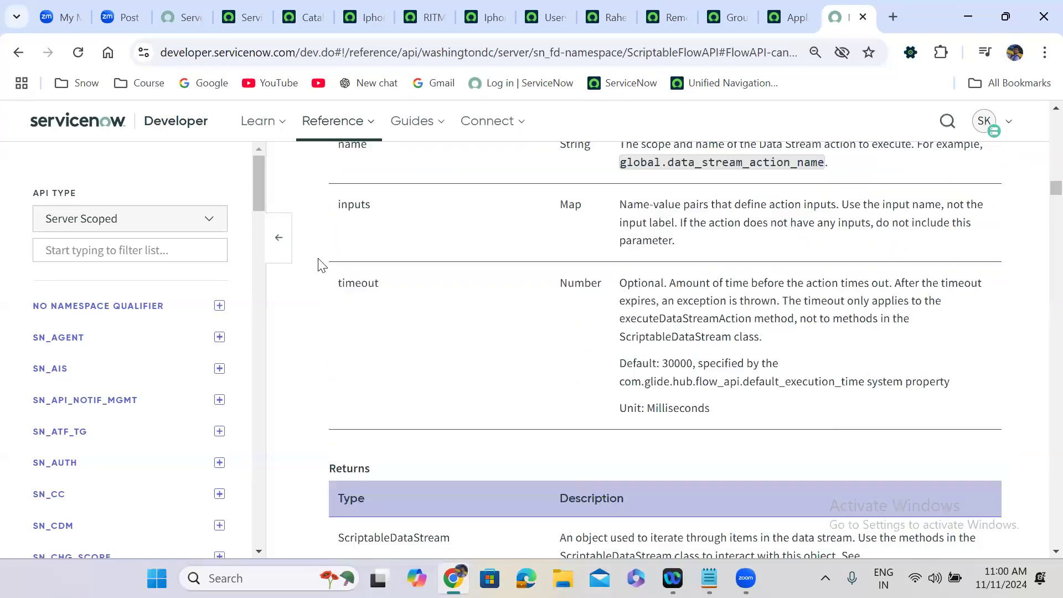
pyautogui.scroll(-12, 319, 265)
pyautogui.scroll(-12, 319, 264)
pyautogui.scroll(-12, 320, 264)
pyautogui.scroll(-12, 319, 264)
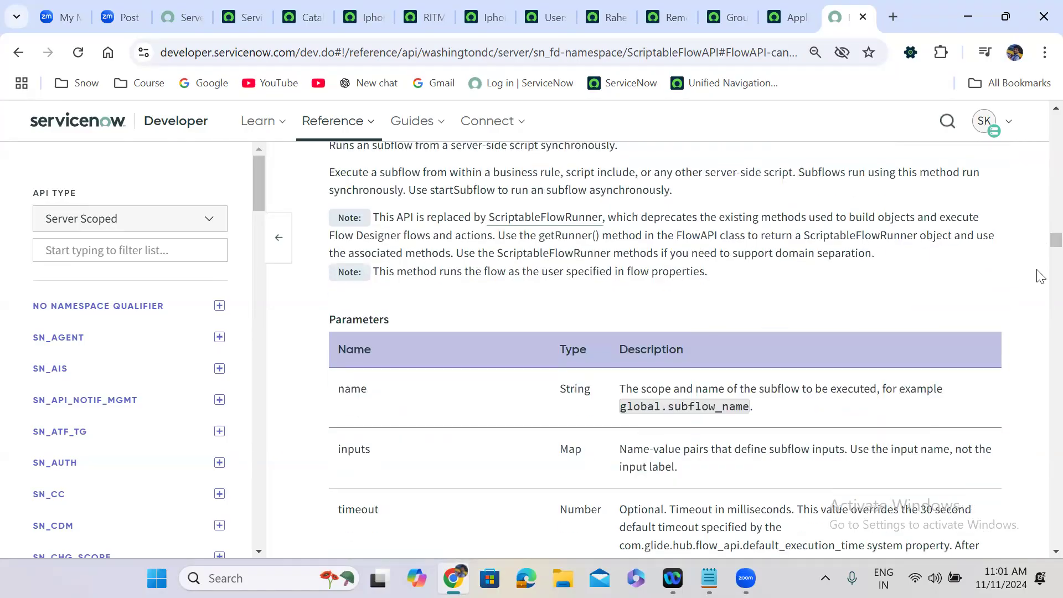
pyautogui.scroll(-15, 1040, 274)
pyautogui.scroll(-15, 1040, 332)
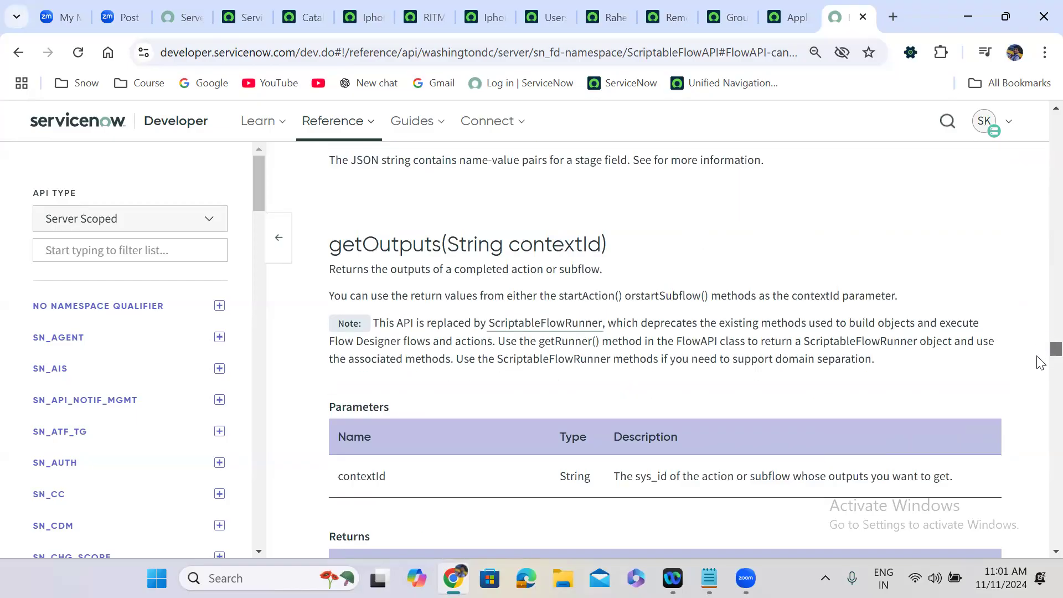
pyautogui.scroll(-10, 1039, 354)
pyautogui.scroll(-15, 1040, 368)
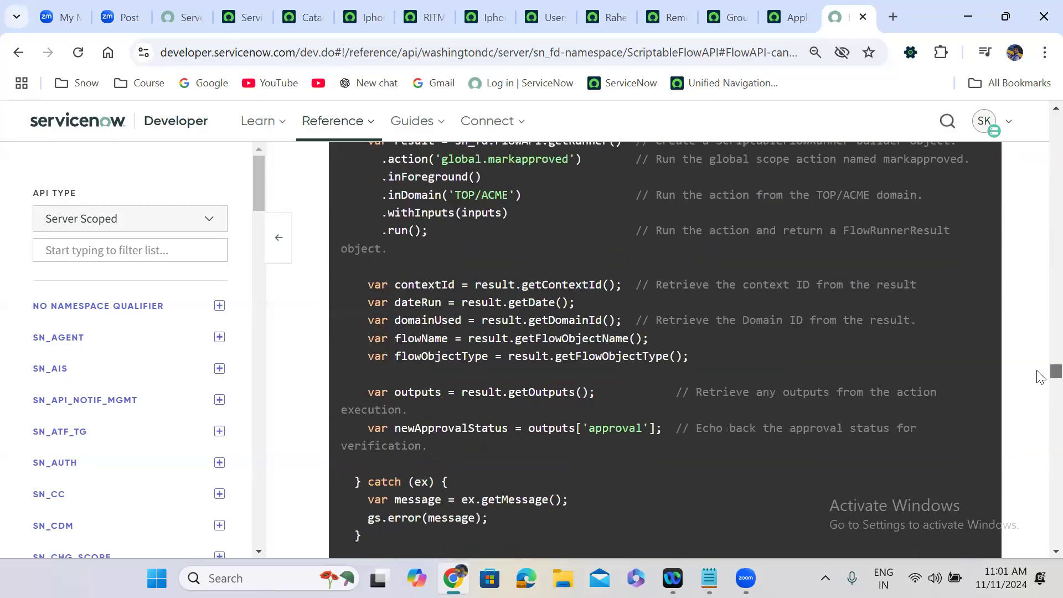